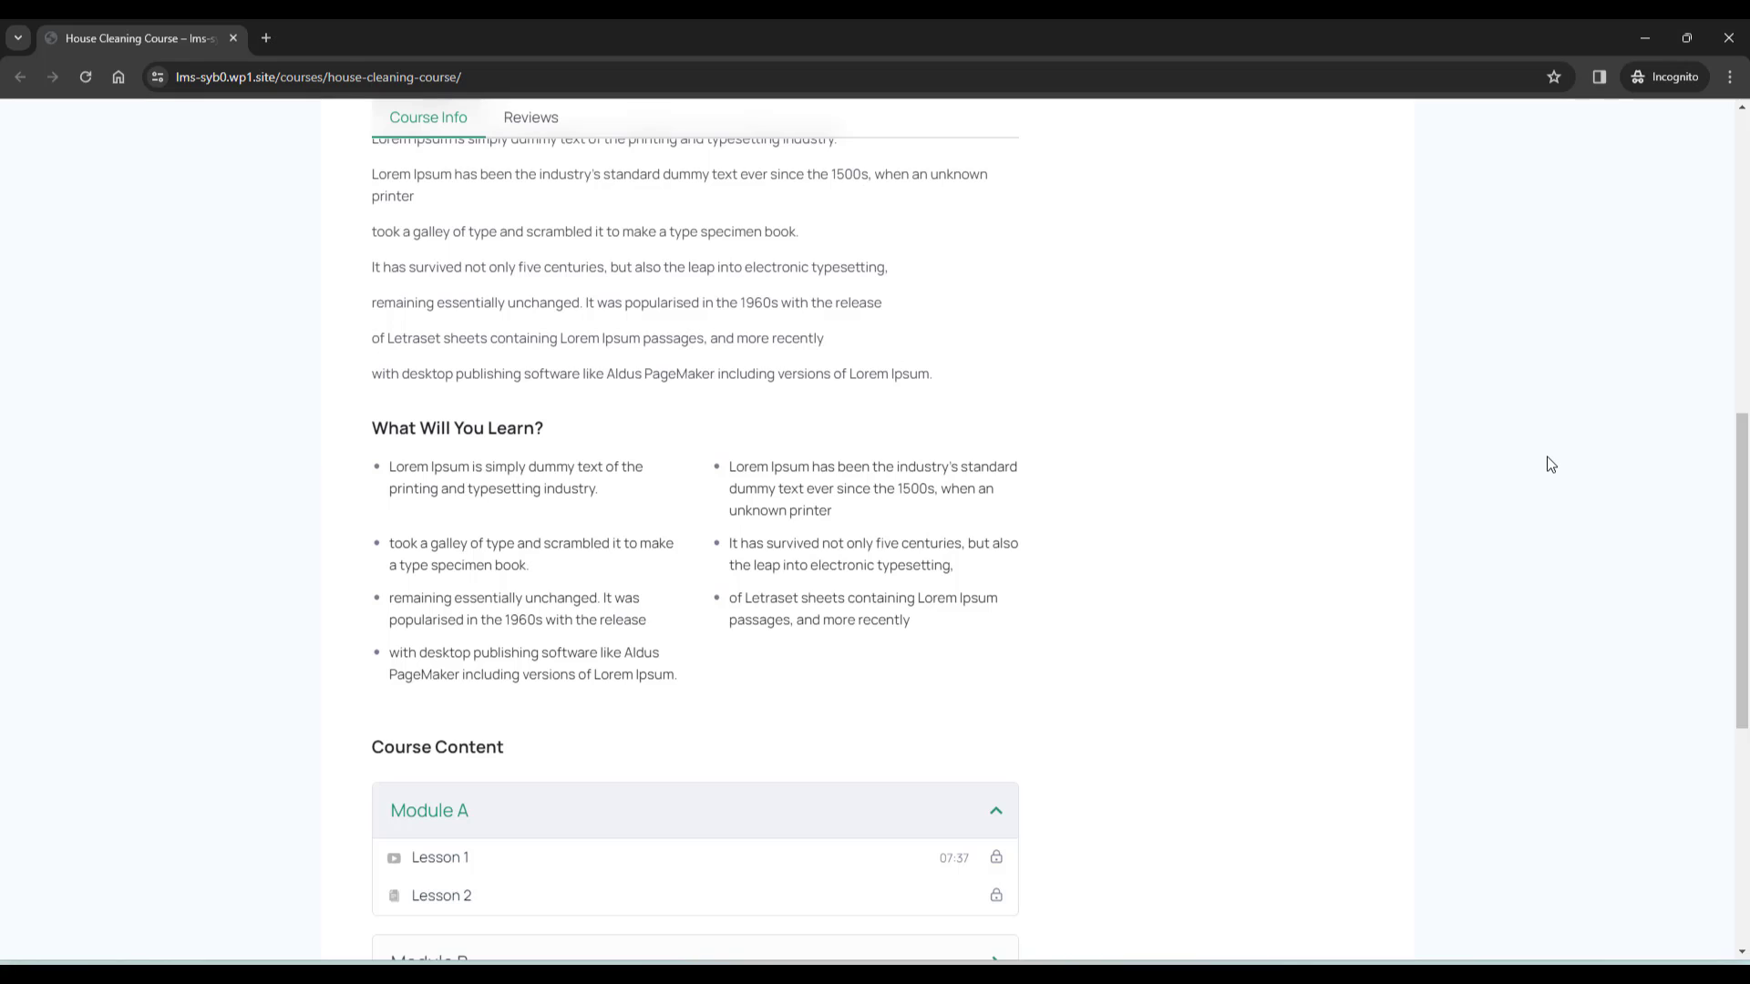
Scroll through the course page and select the first line of the About Course text
scroll(1550, 463, up, 2)
triple_click(696, 322)
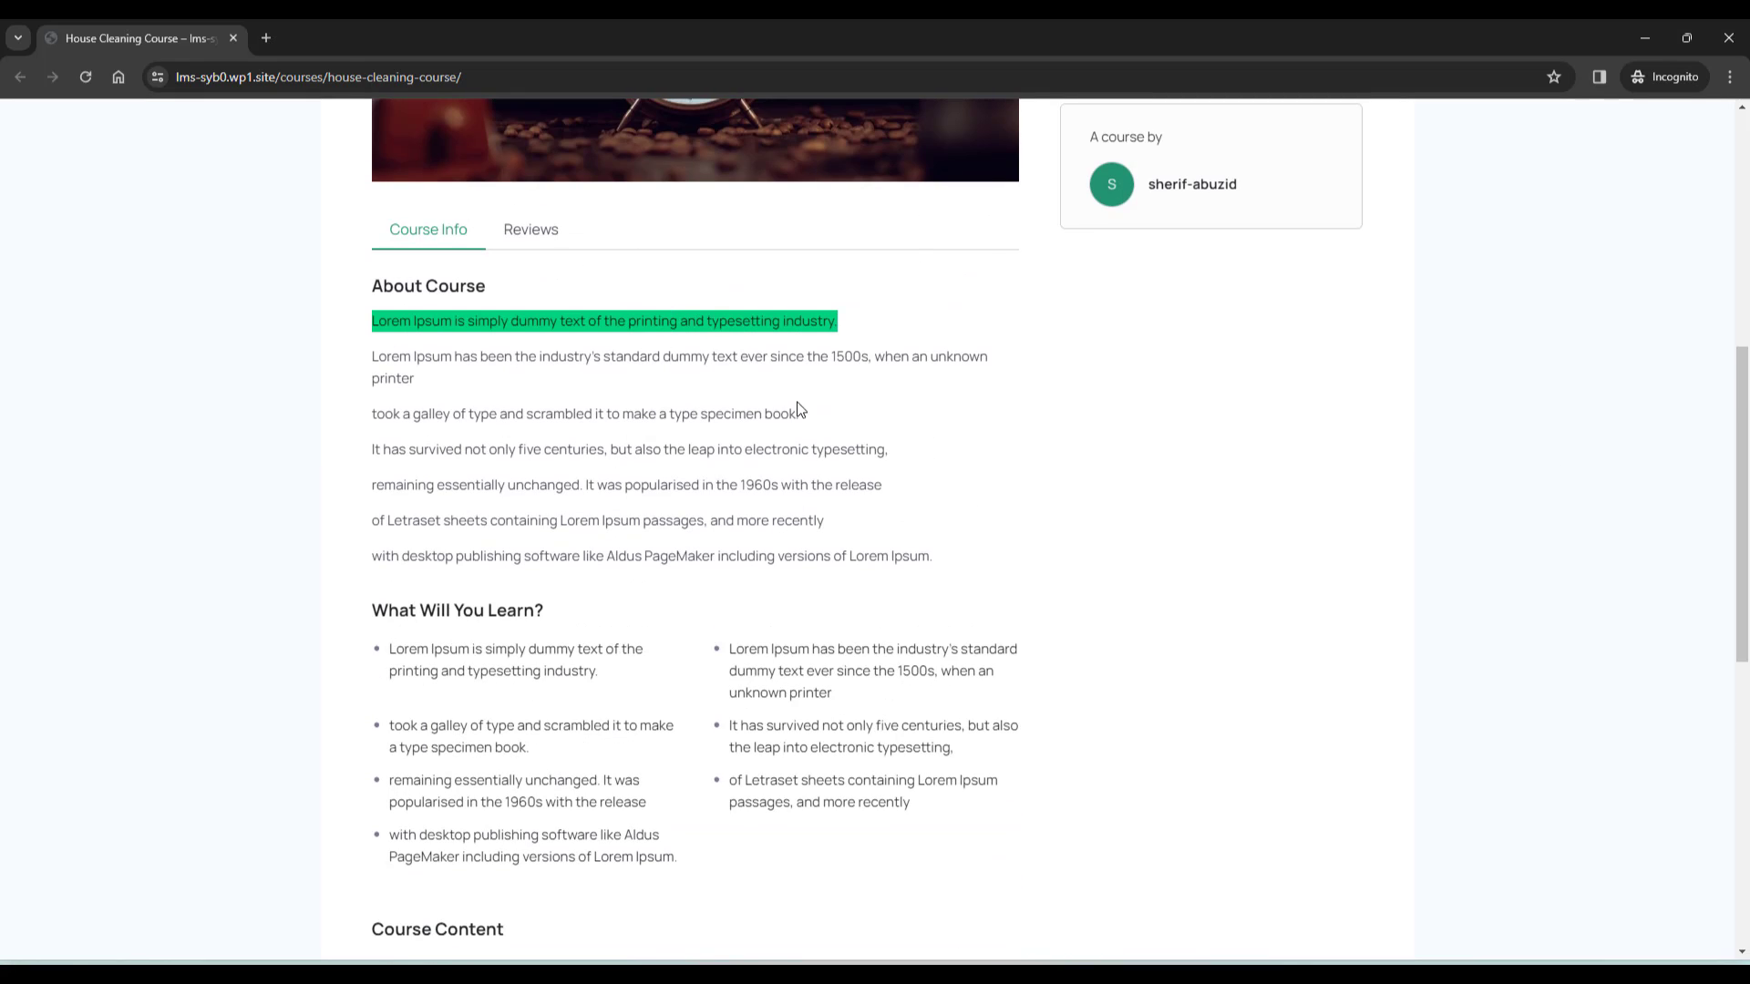
scroll(859, 445, down, 1)
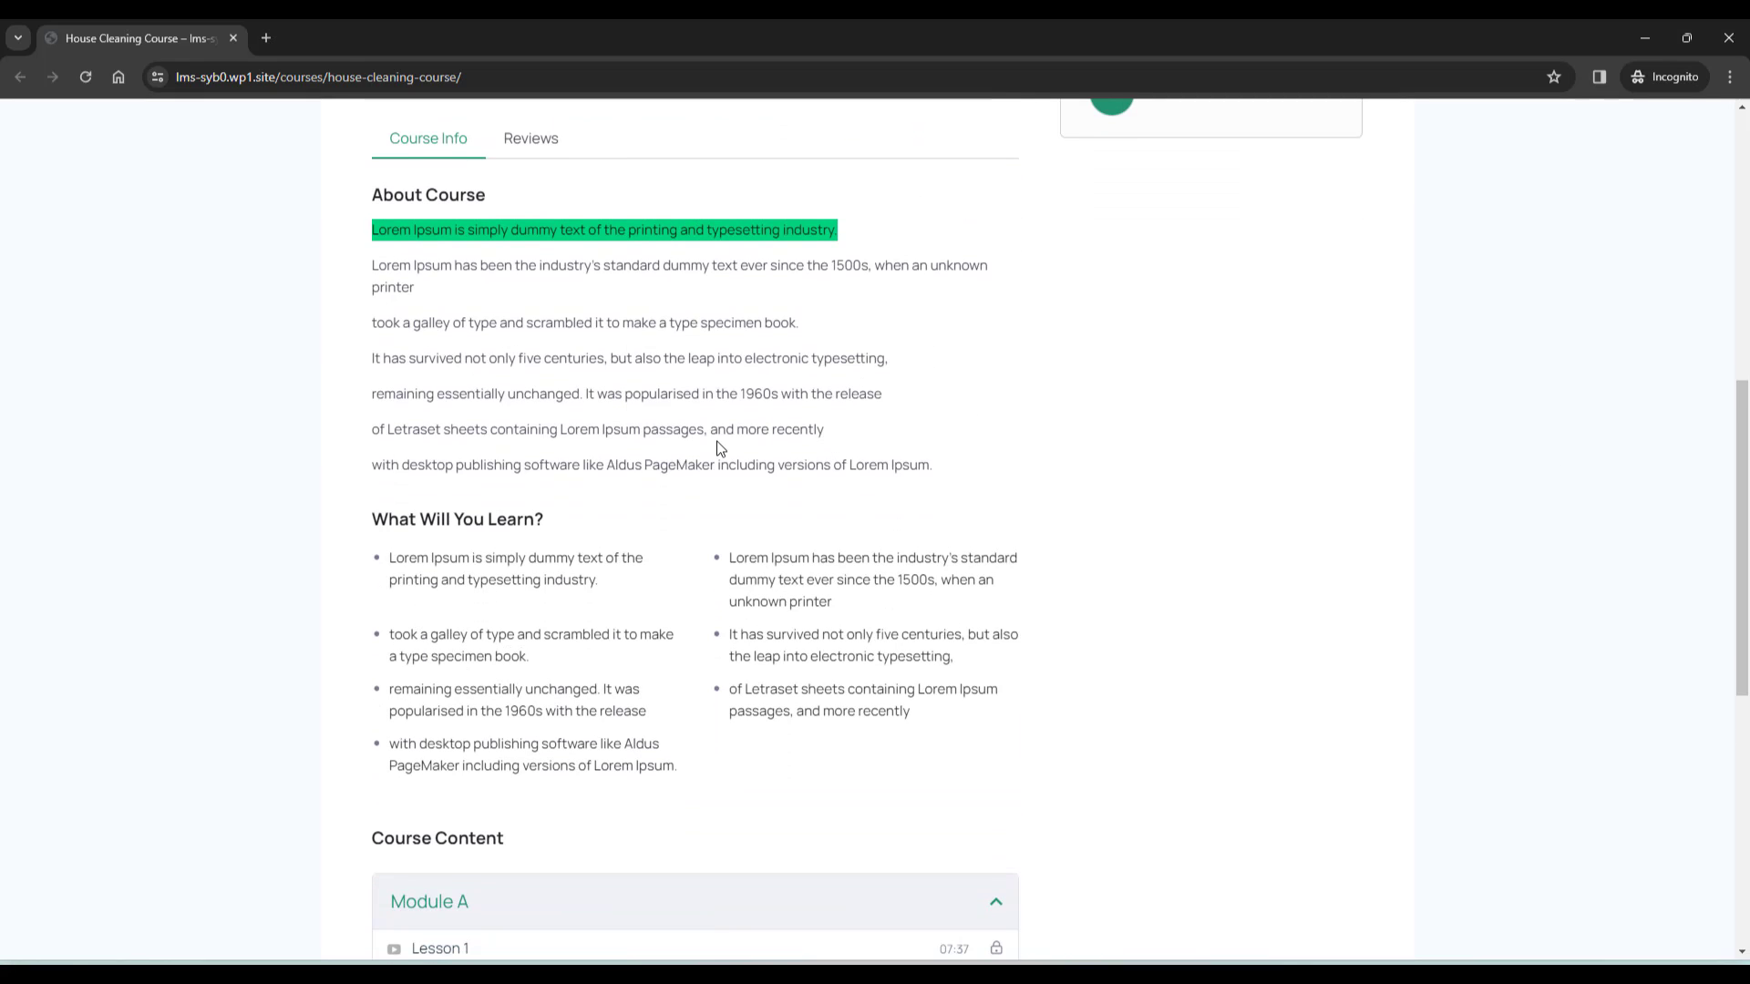
scroll(558, 535, down, 5)
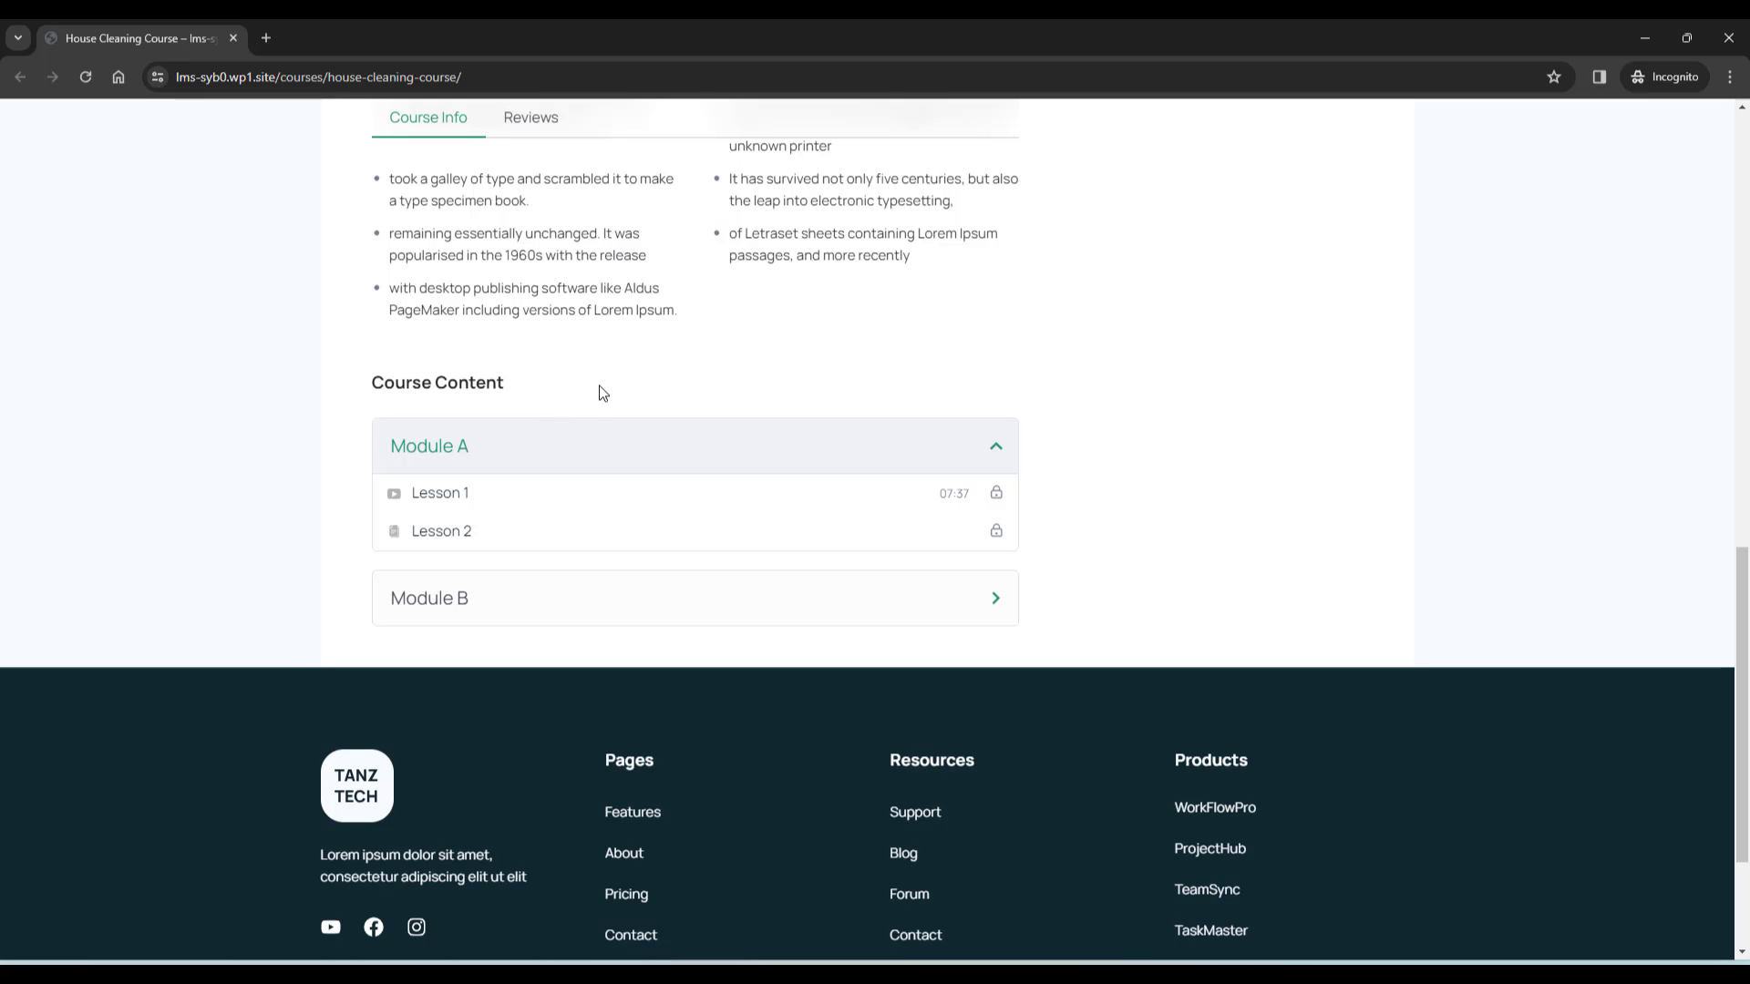
scroll(599, 385, up, 10)
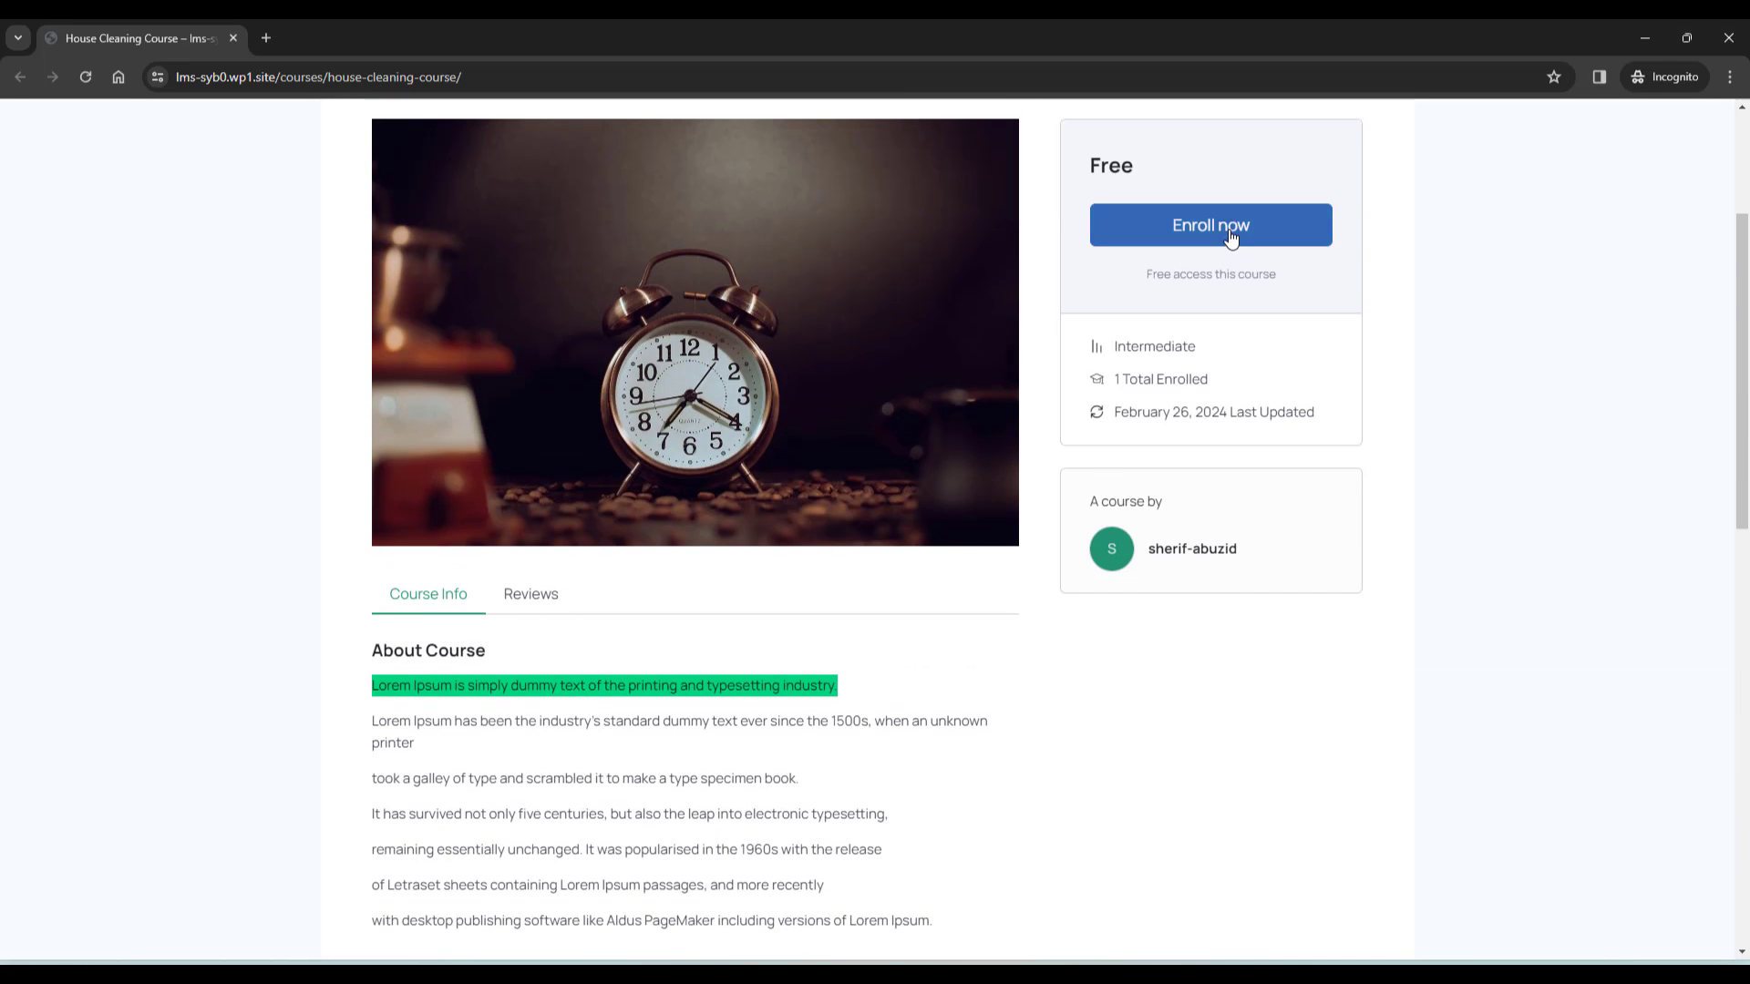
scroll(1422, 345, up, 1)
scroll(1440, 339, up, 3)
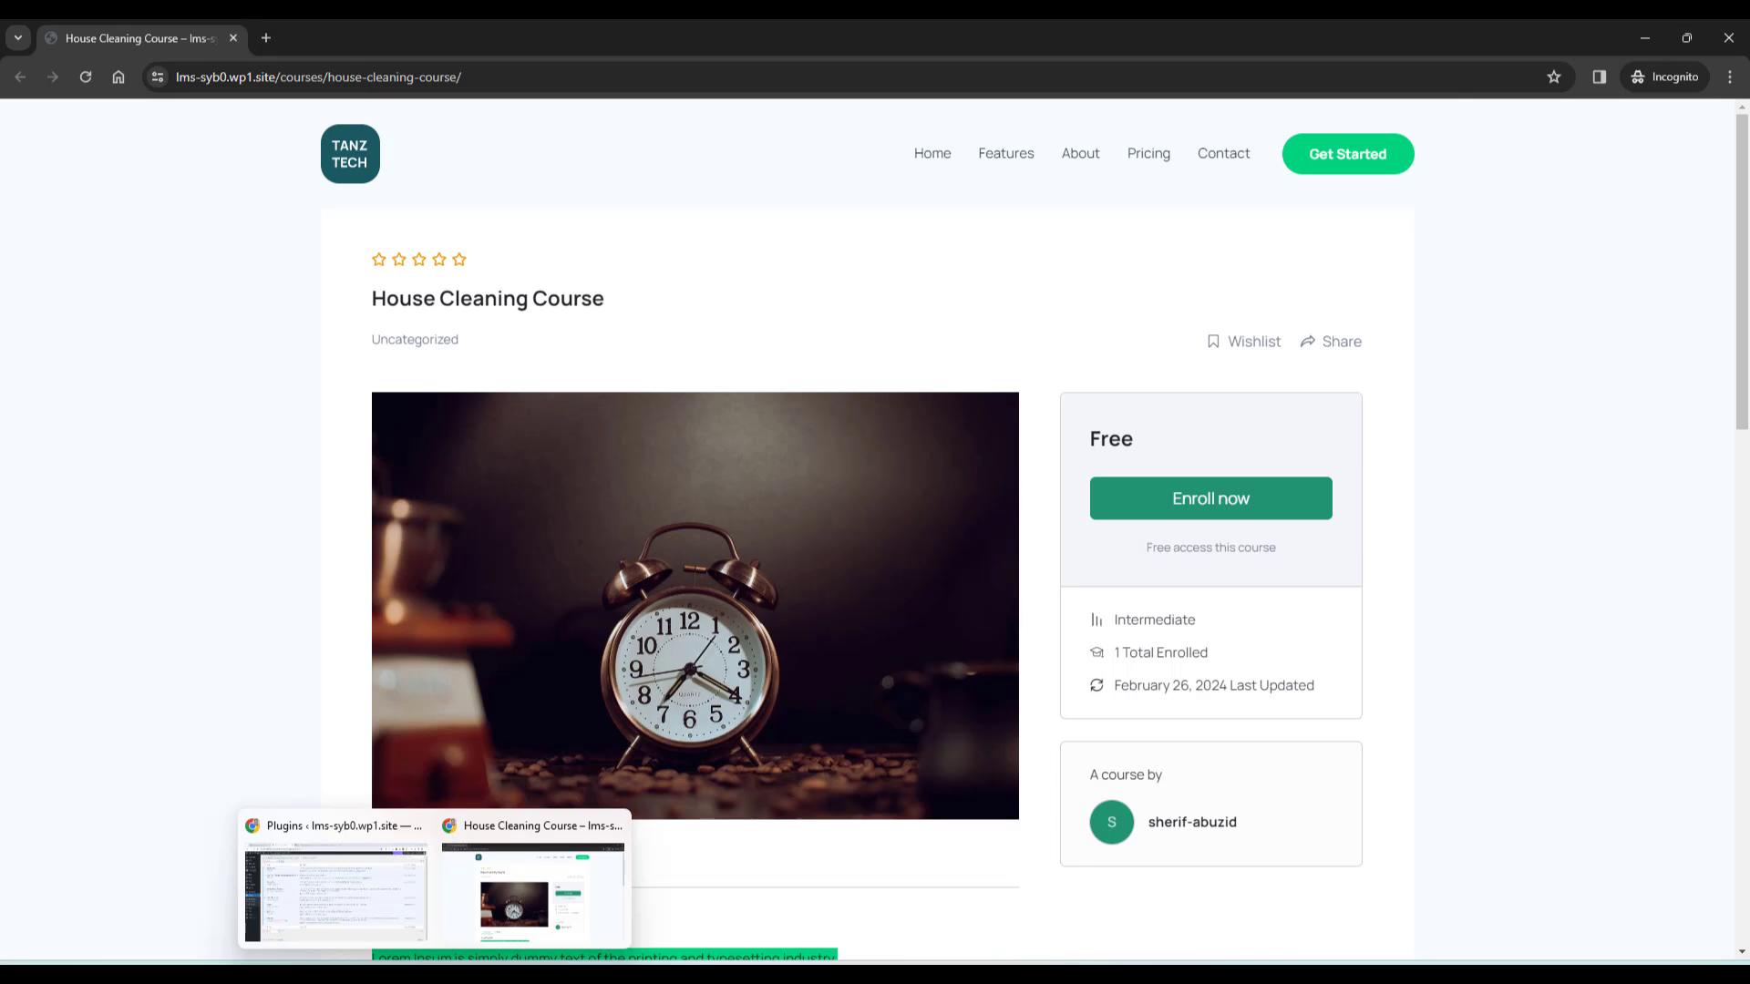
Find Tutor LMS in the installed plugins list, then go to Add New Plugin
click(371, 918)
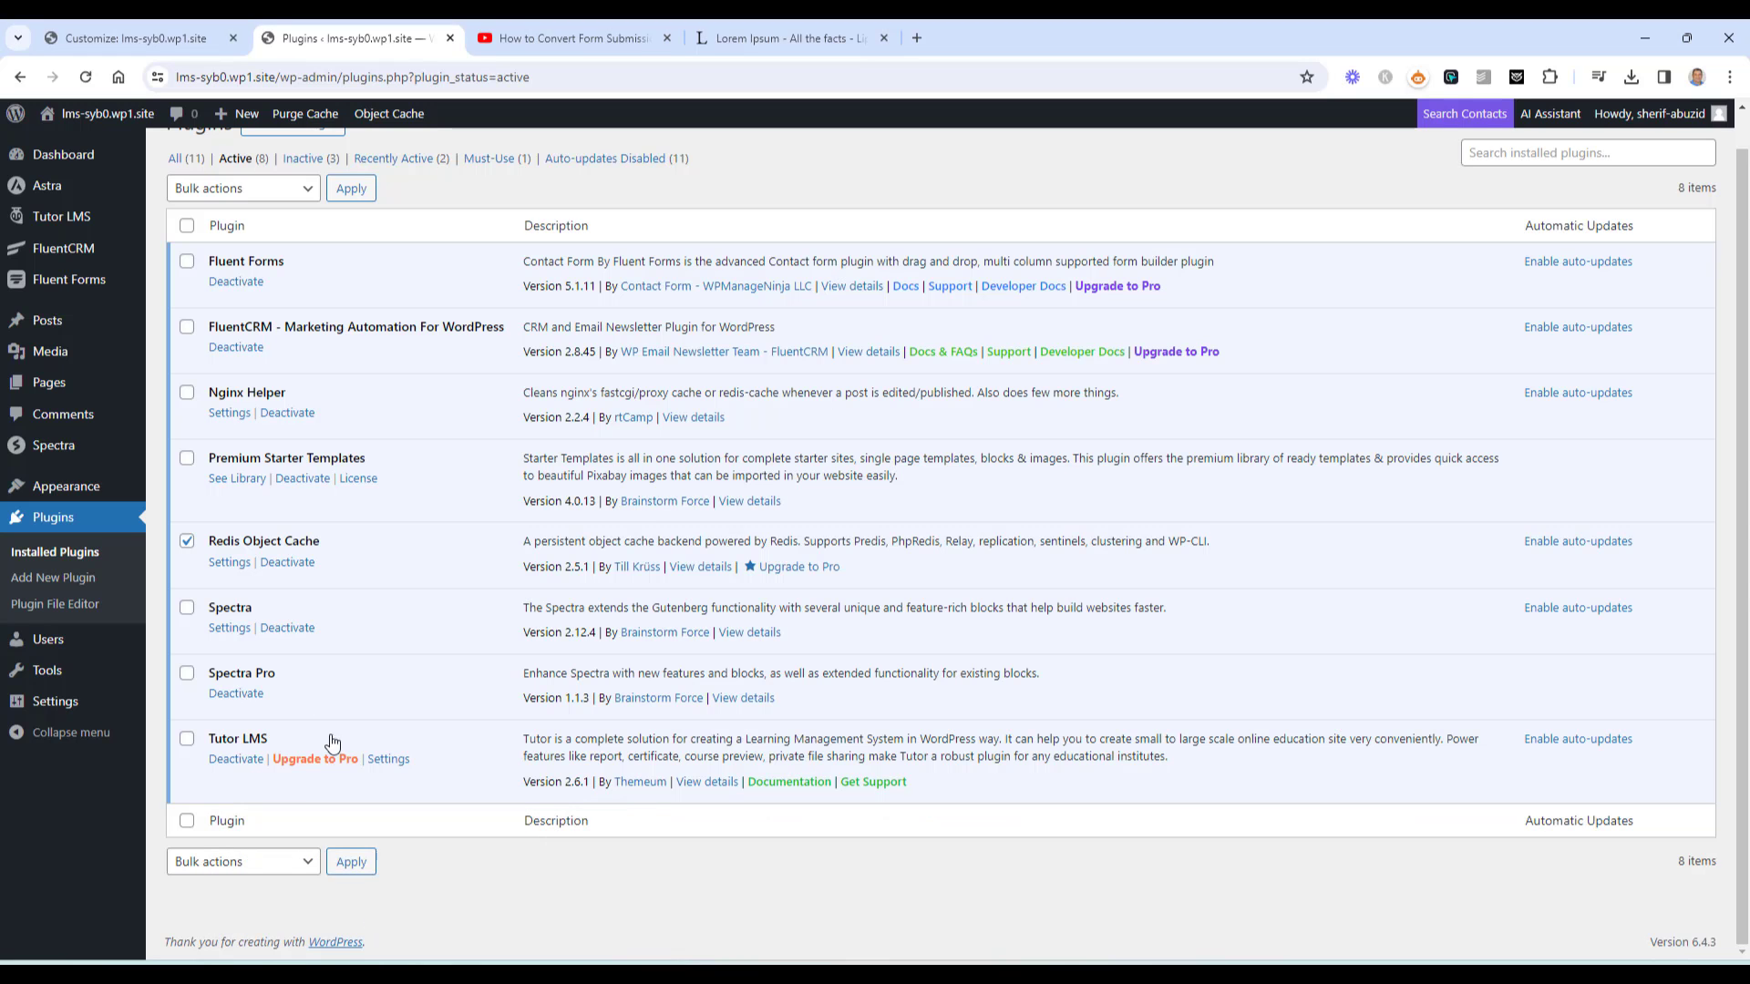
triple_click(229, 735)
click(398, 699)
drag(268, 738, 209, 738)
key(ctrl+c)
scroll(702, 649, up, 1)
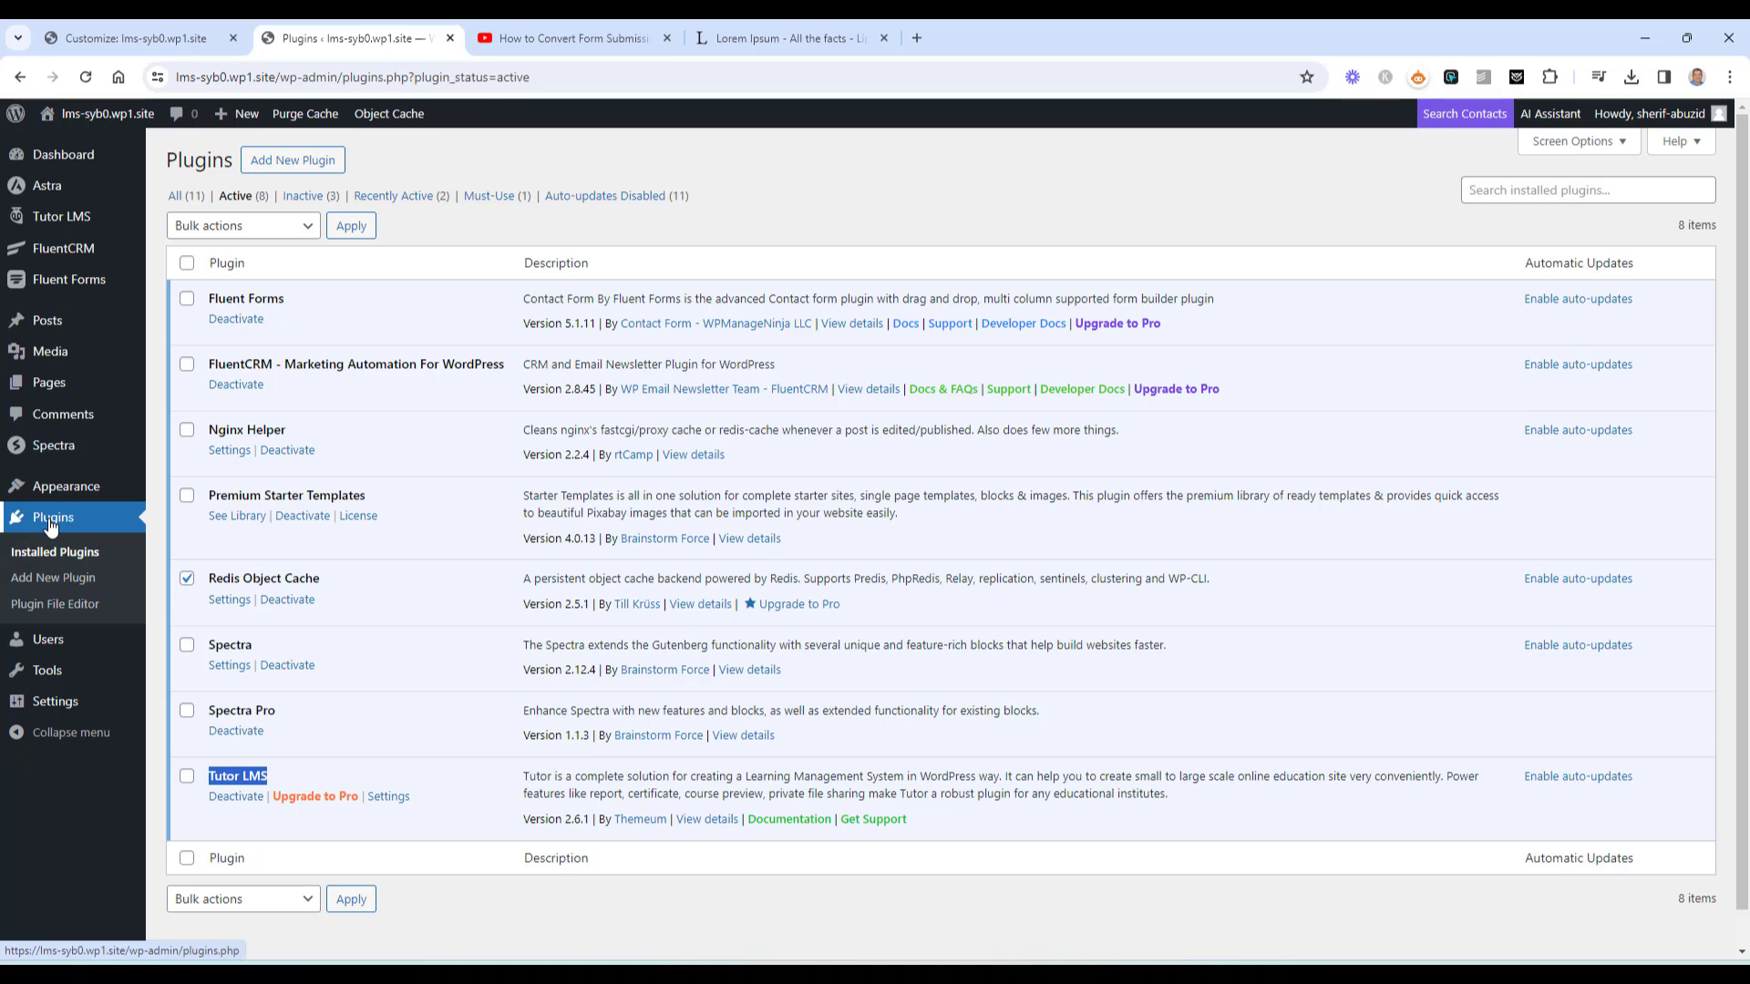
click(292, 160)
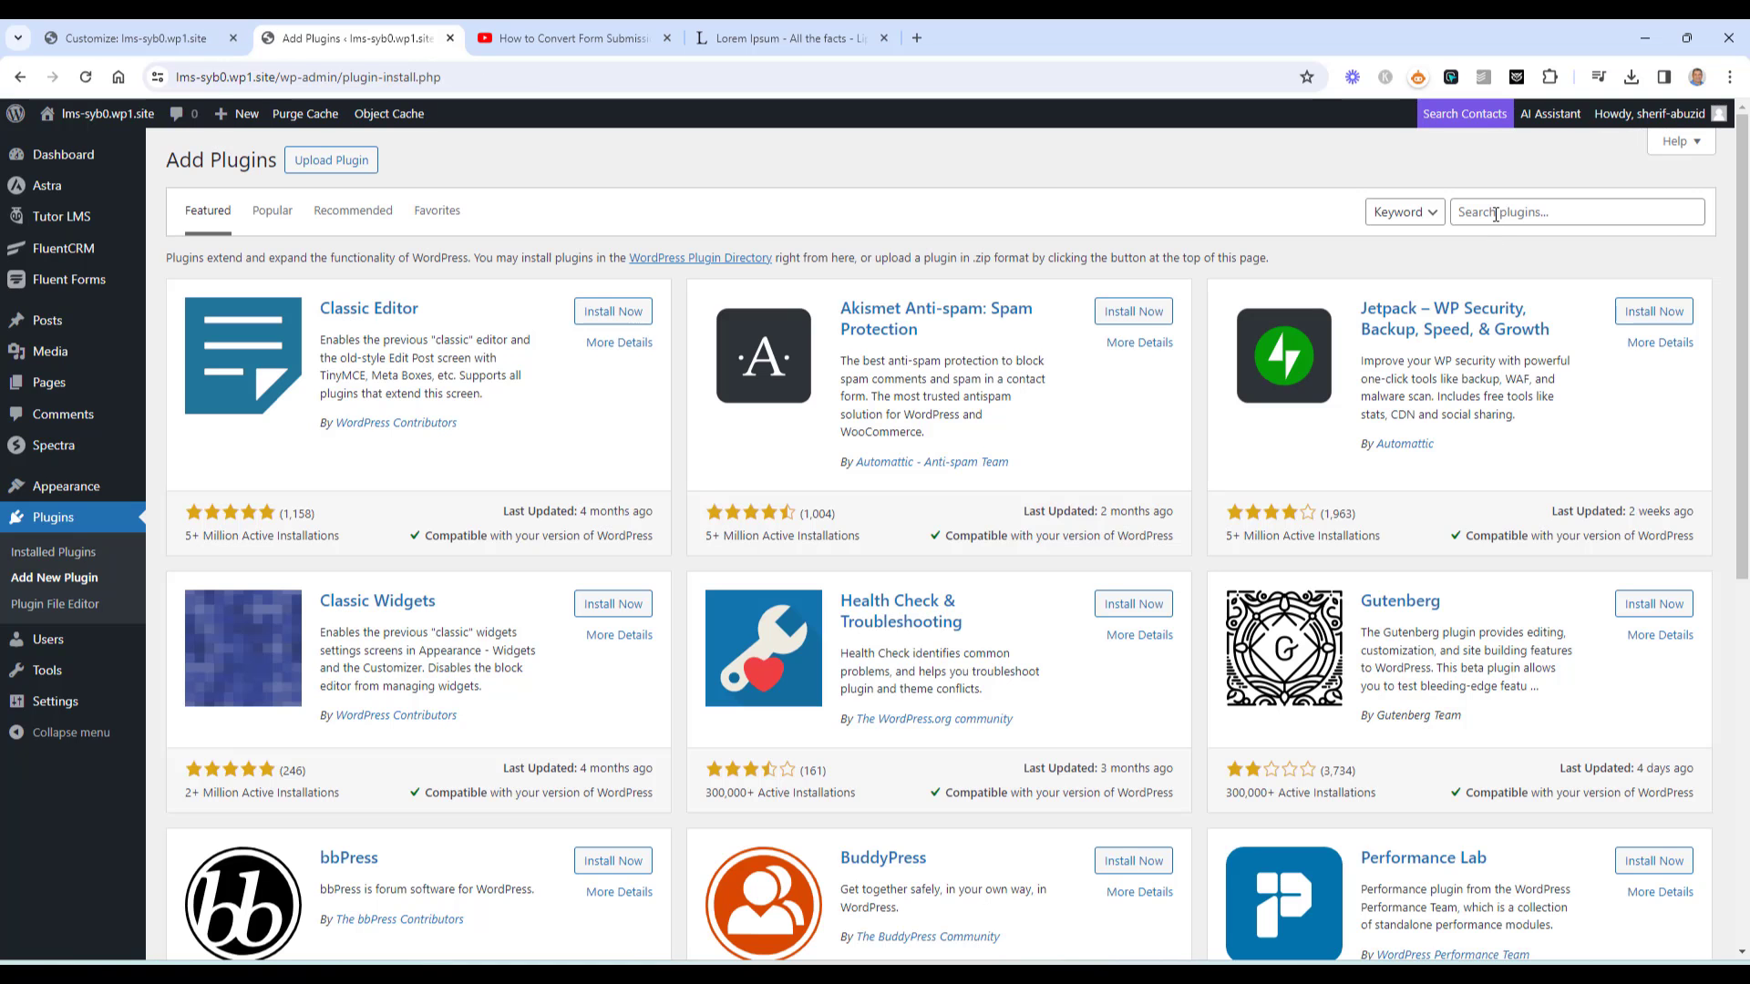
Search the plugin directory for 'Tutor LMS' and confirm the core plugin shows Active
click(1495, 212)
key(ctrl+v)
key(Return)
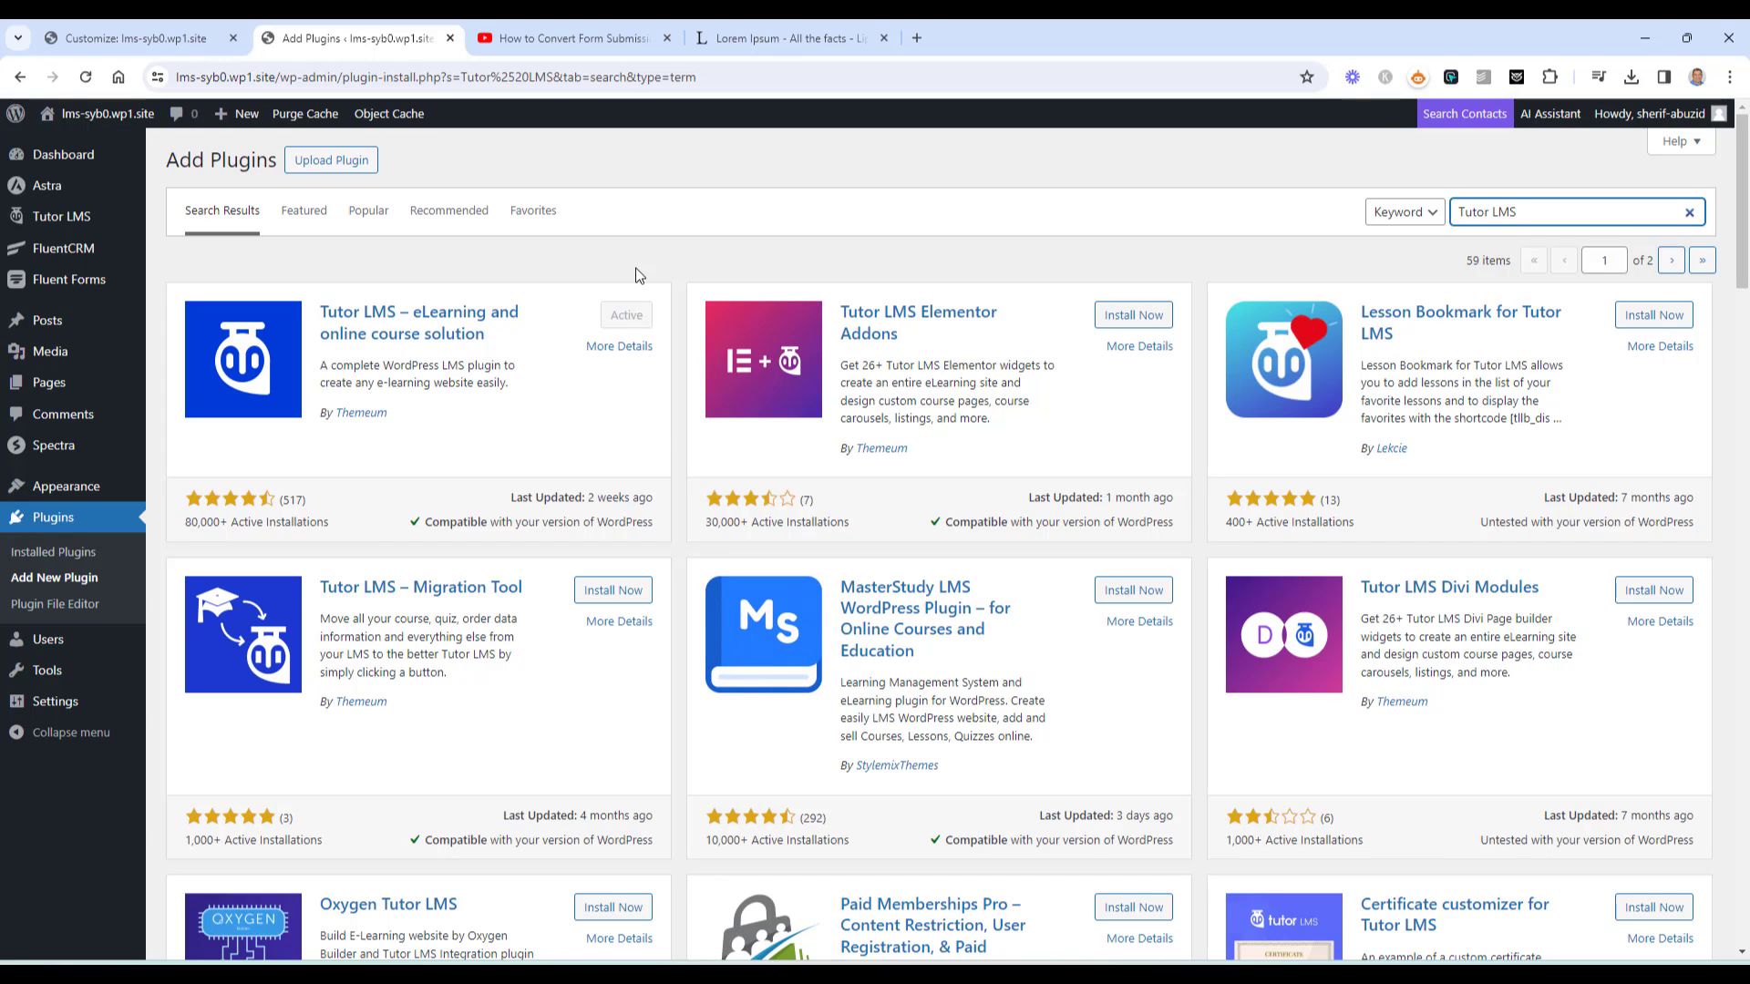
double_click(274, 529)
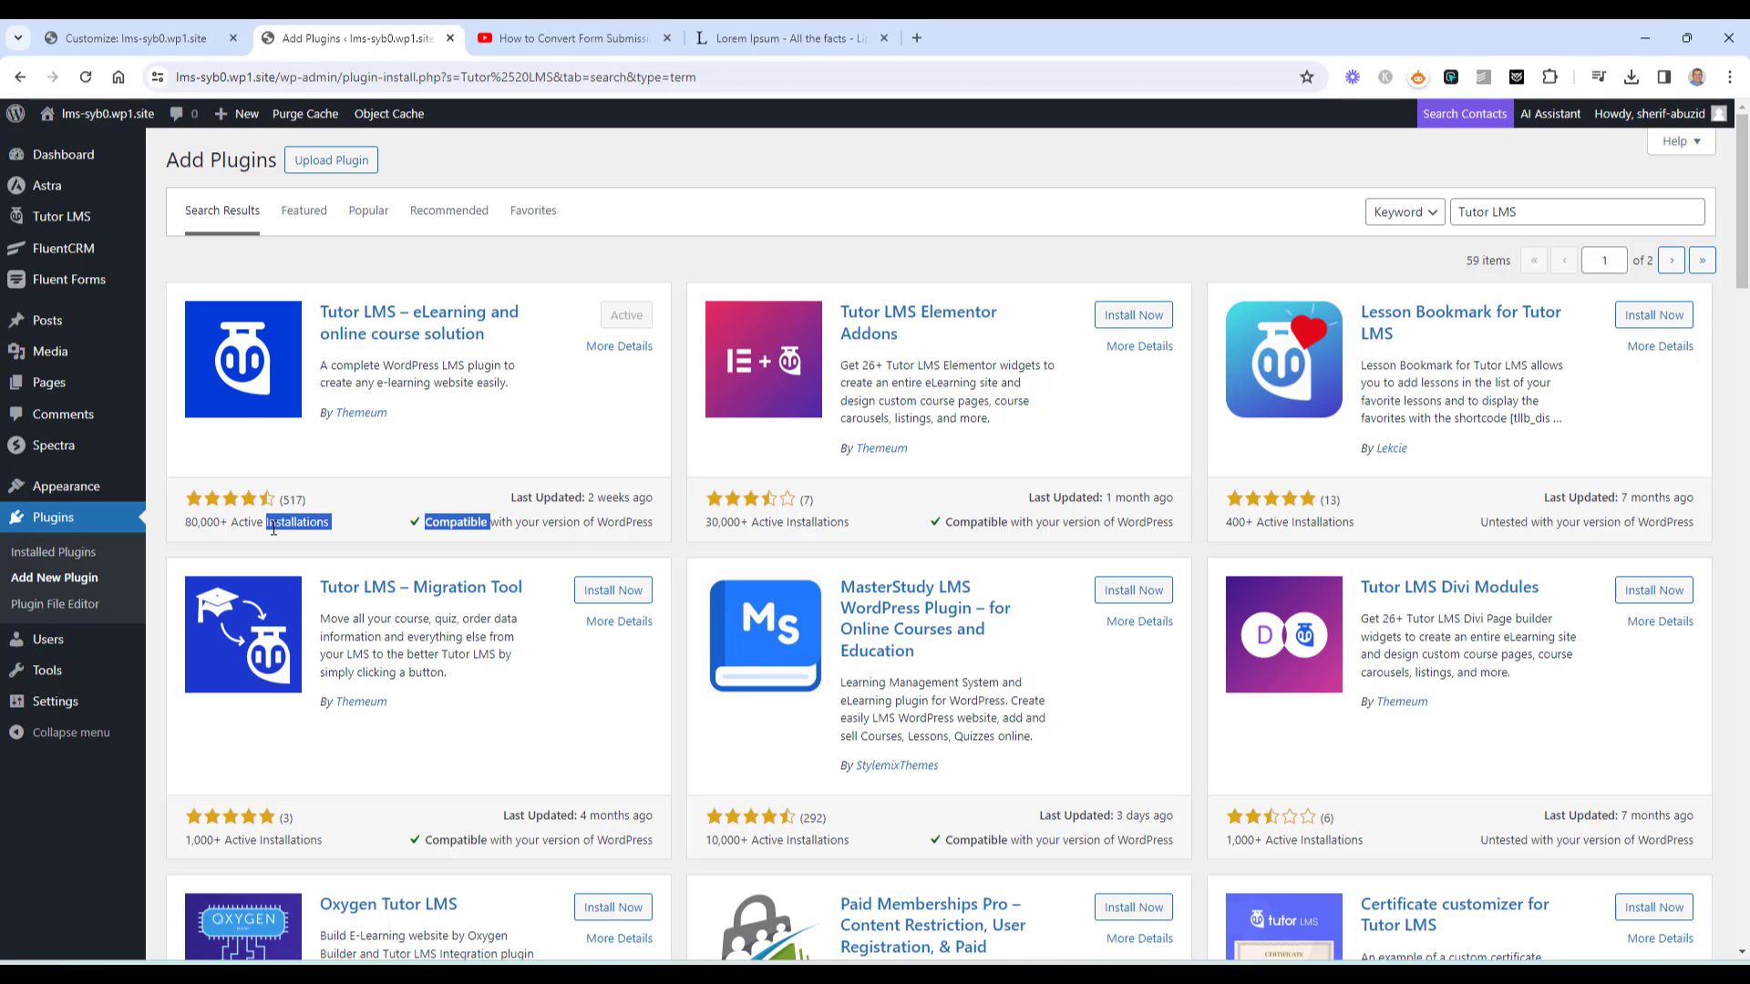
click(304, 521)
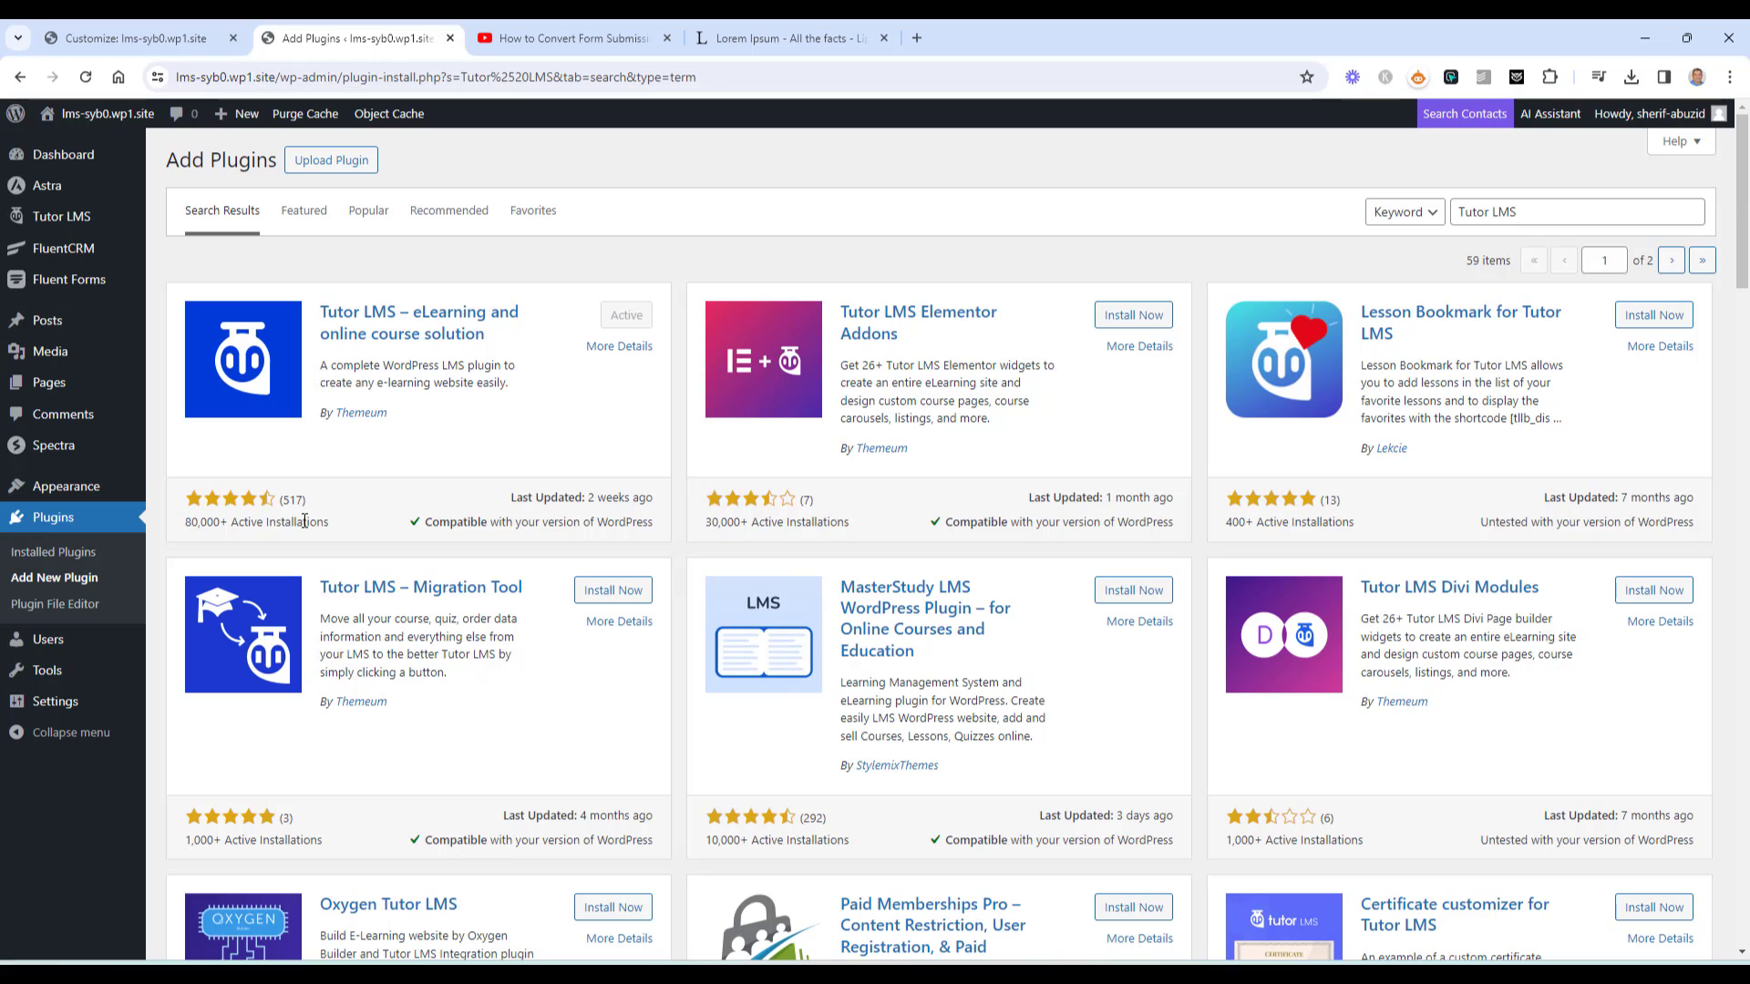
mouse_move(64, 218)
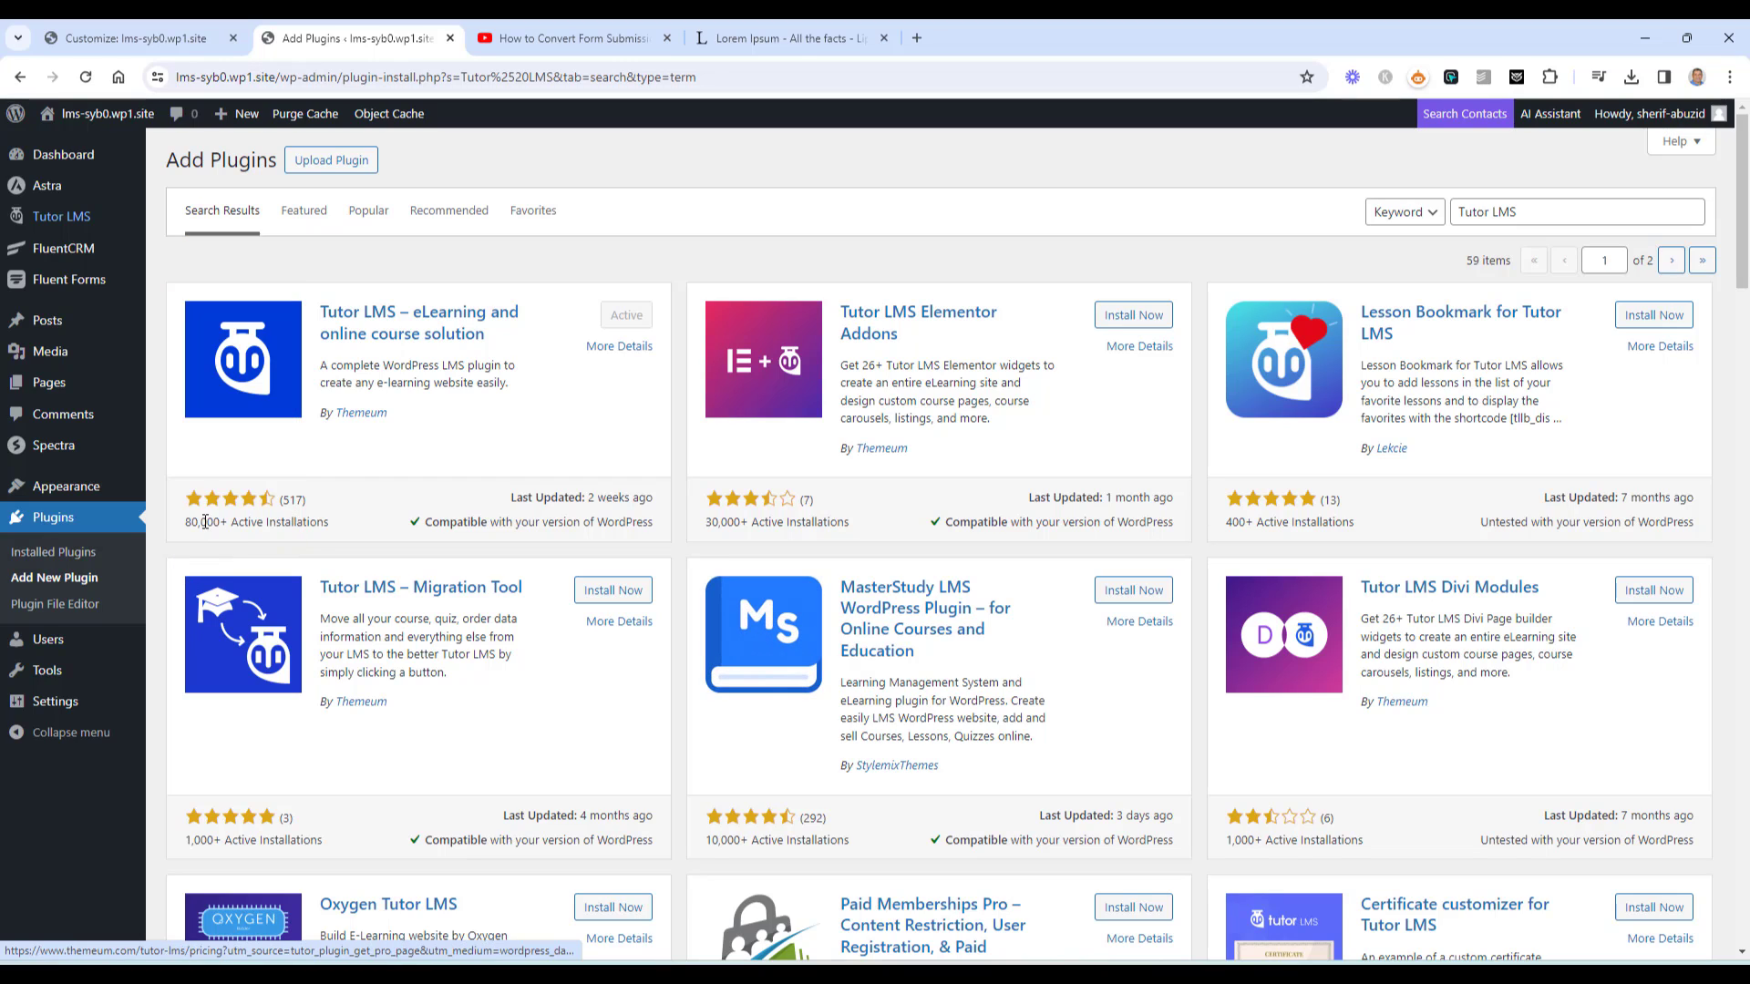
mouse_move(76, 253)
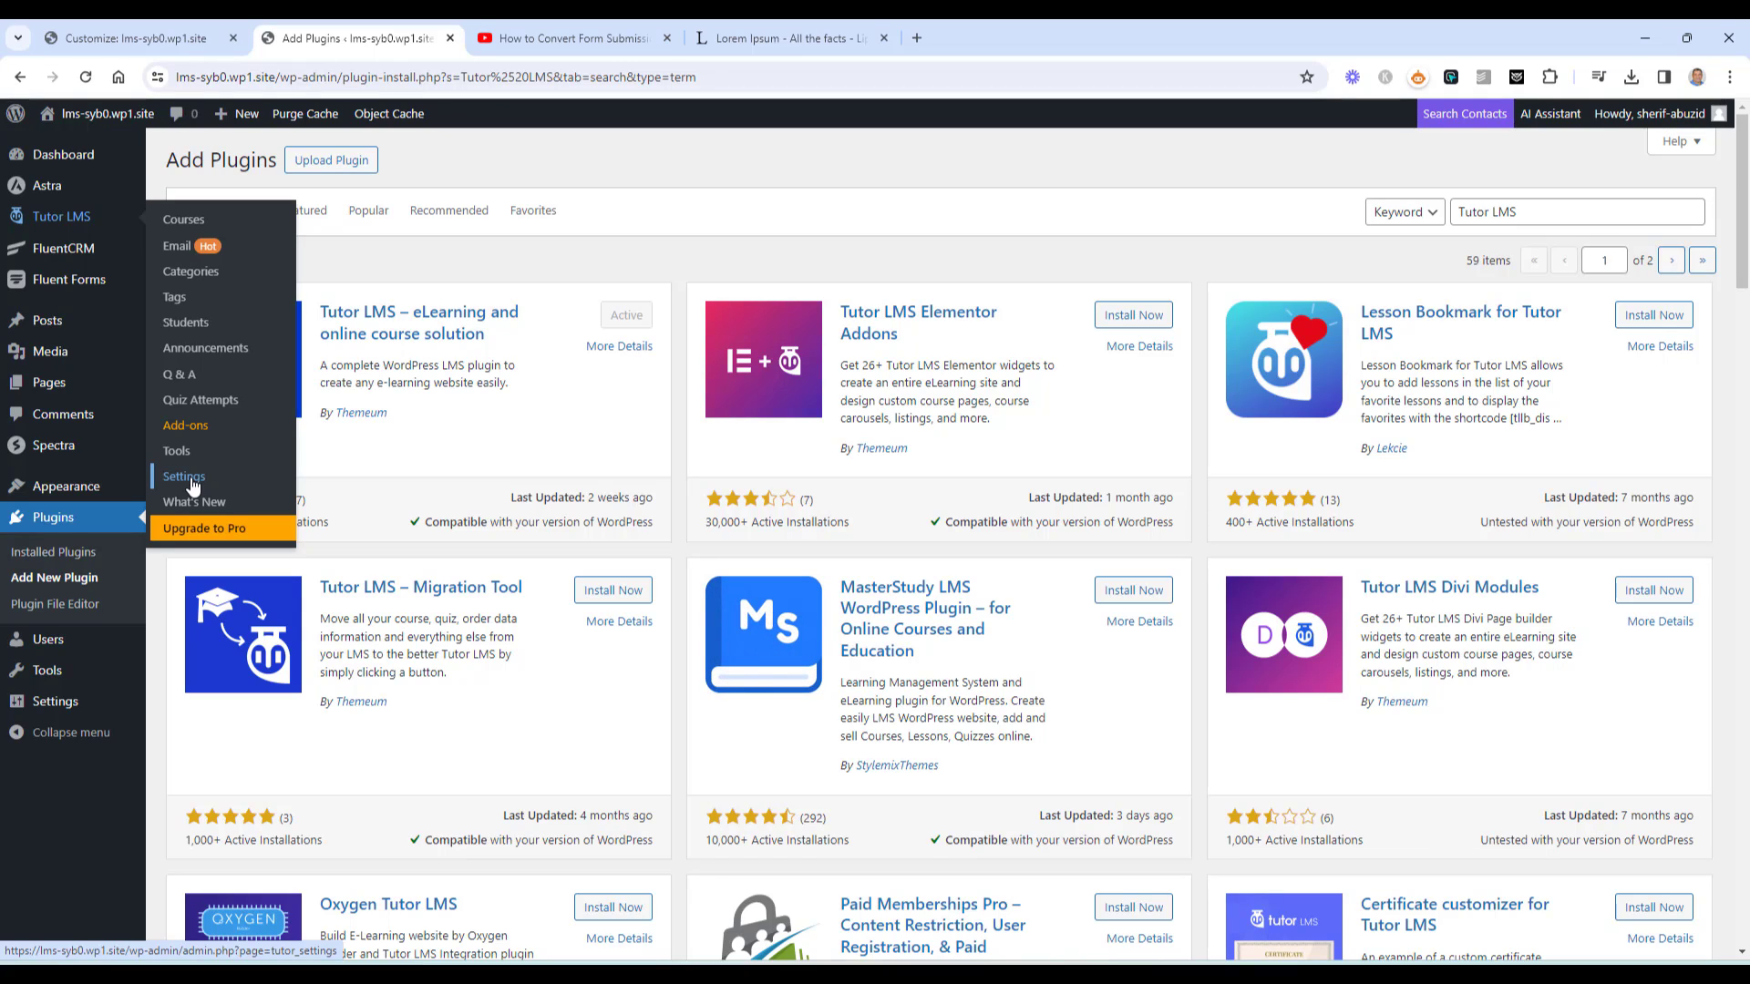
Start a new Tutor LMS course titled 'Advanced Analysis for Accountants' from the course list
click(186, 425)
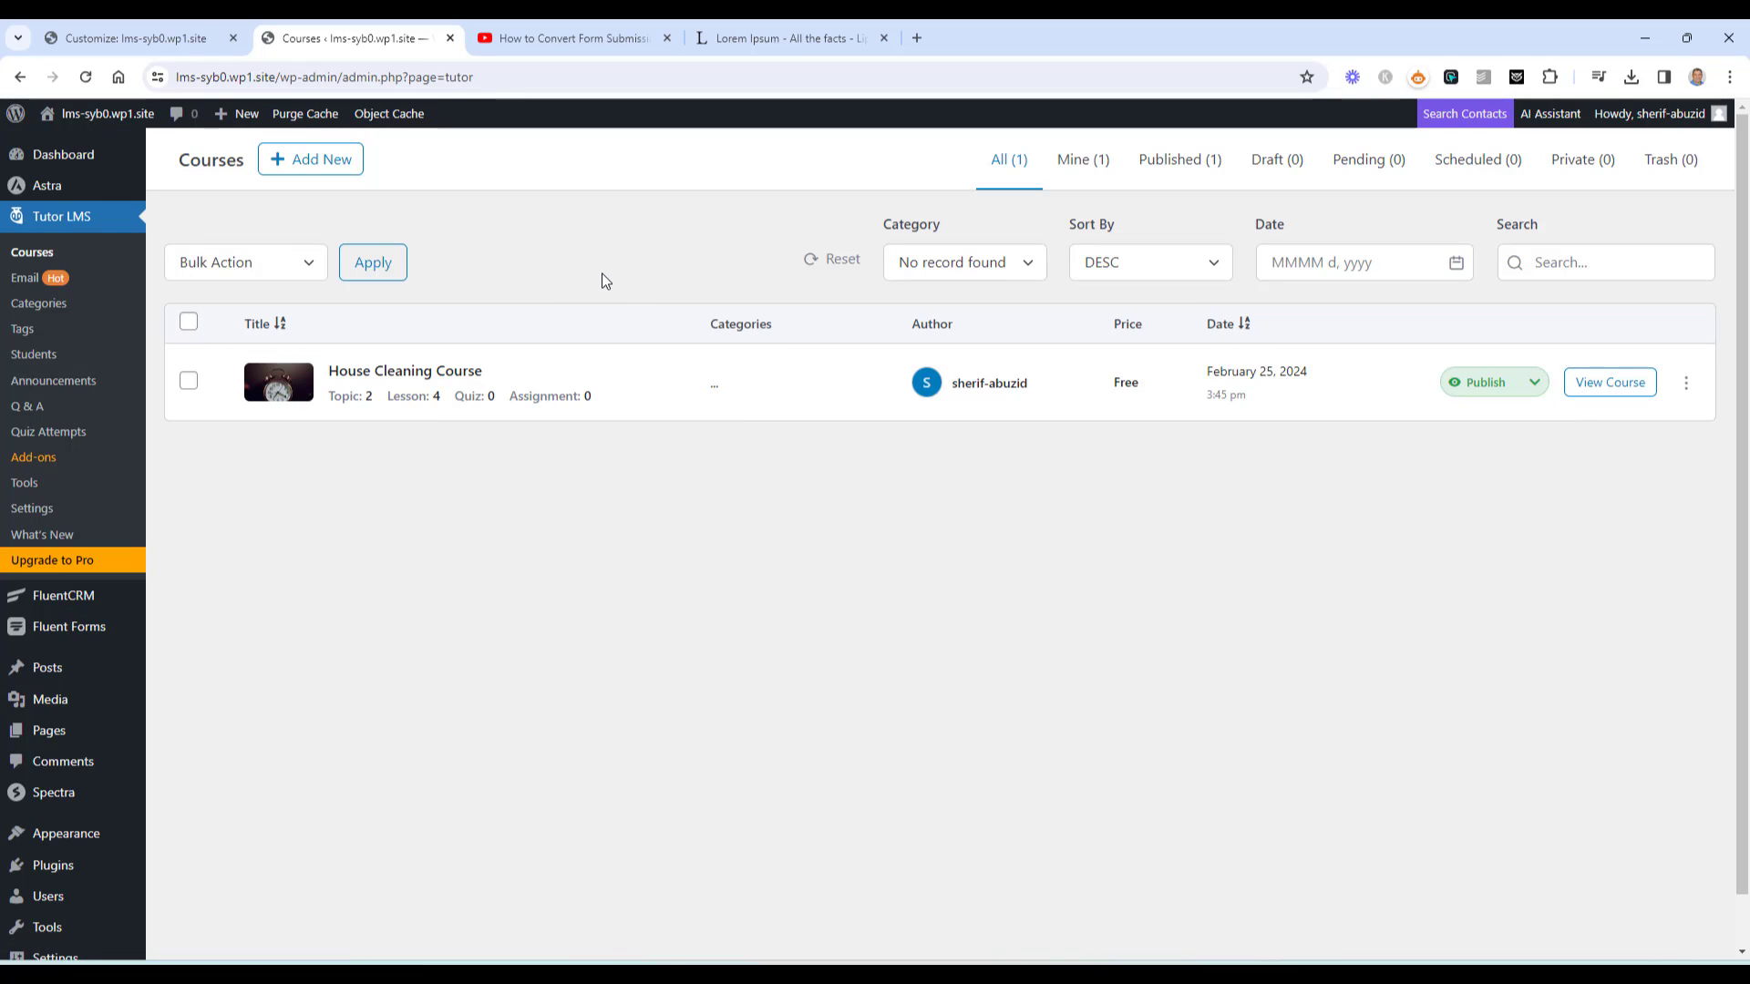
click(328, 167)
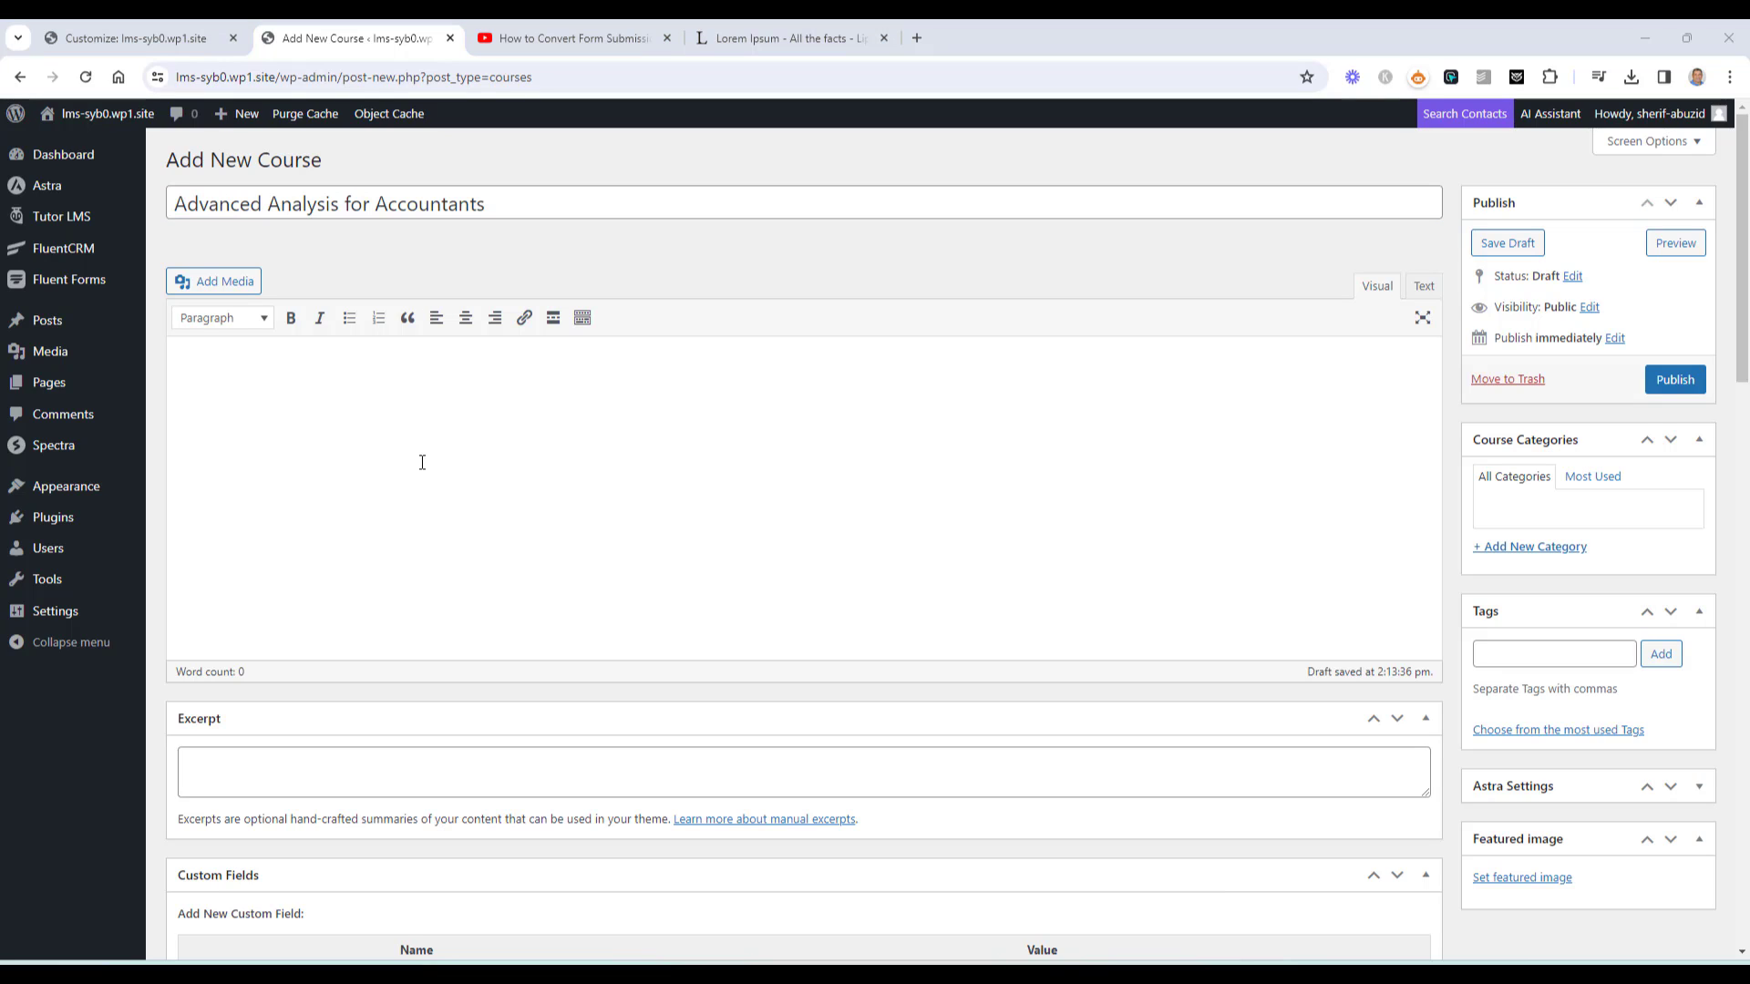
Paste the Lorem Ipsum article into the course description and scroll down to Course Settings
click(419, 421)
key(ctrl+v)
scroll(472, 543, up, 5)
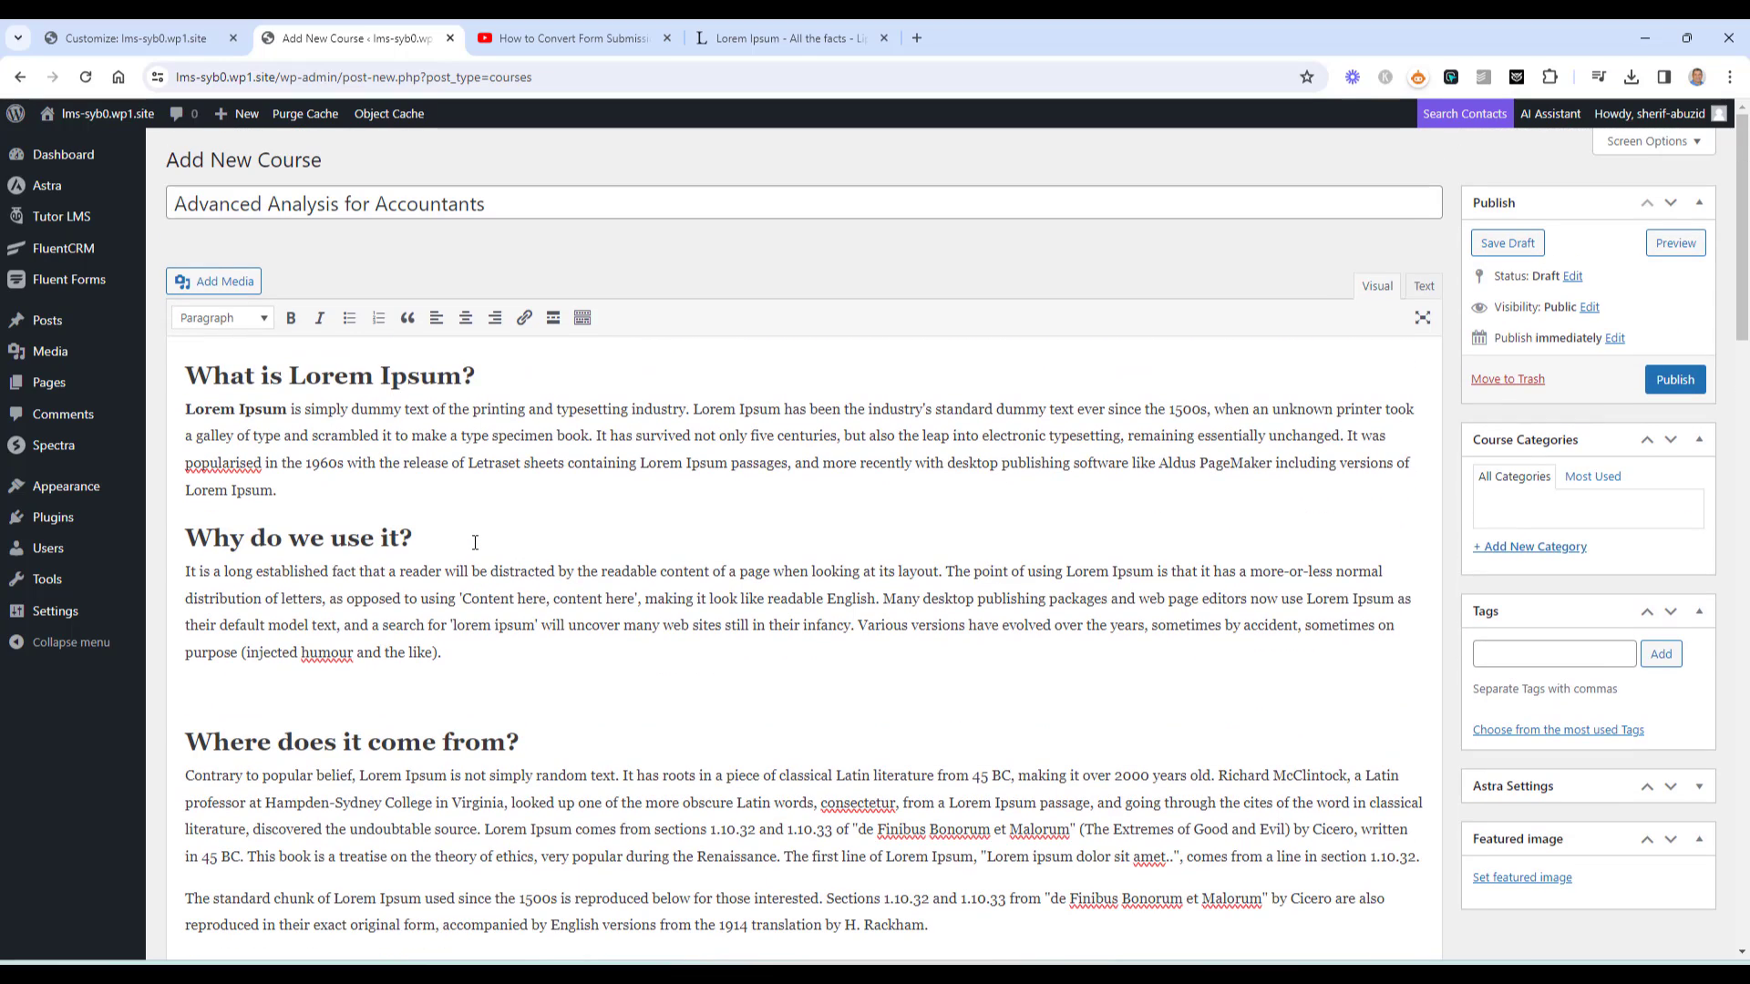
scroll(475, 542, down, 5)
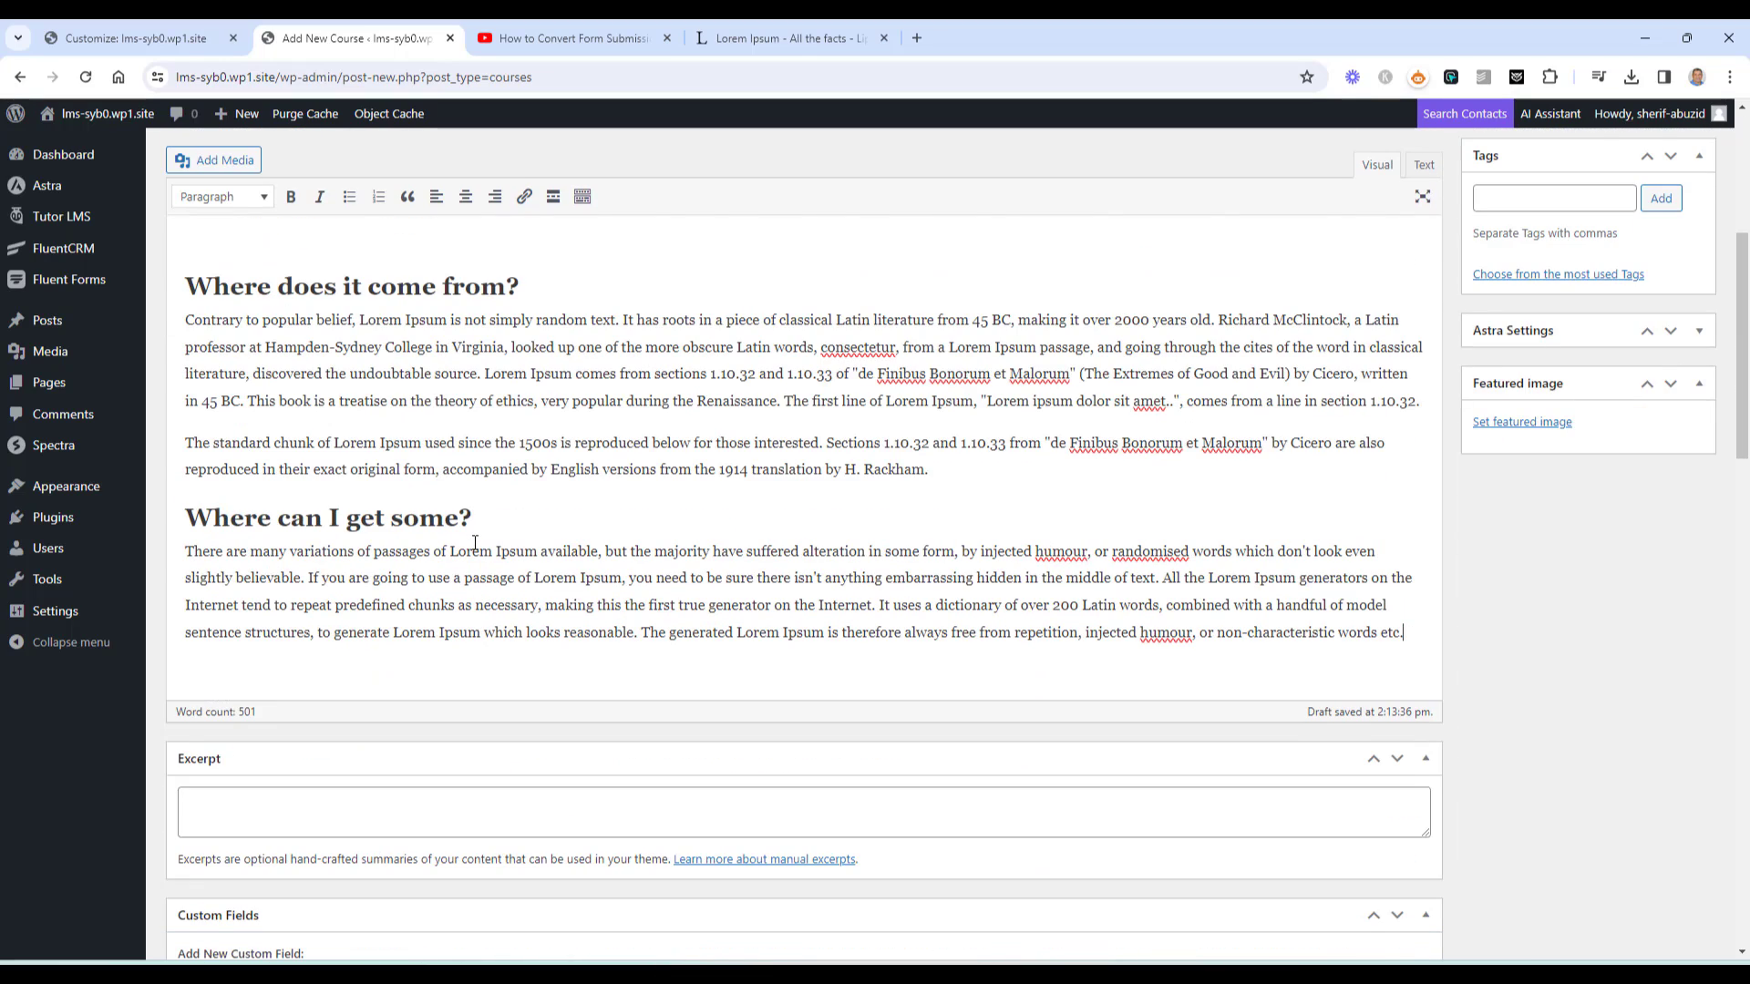
scroll(475, 542, down, 15)
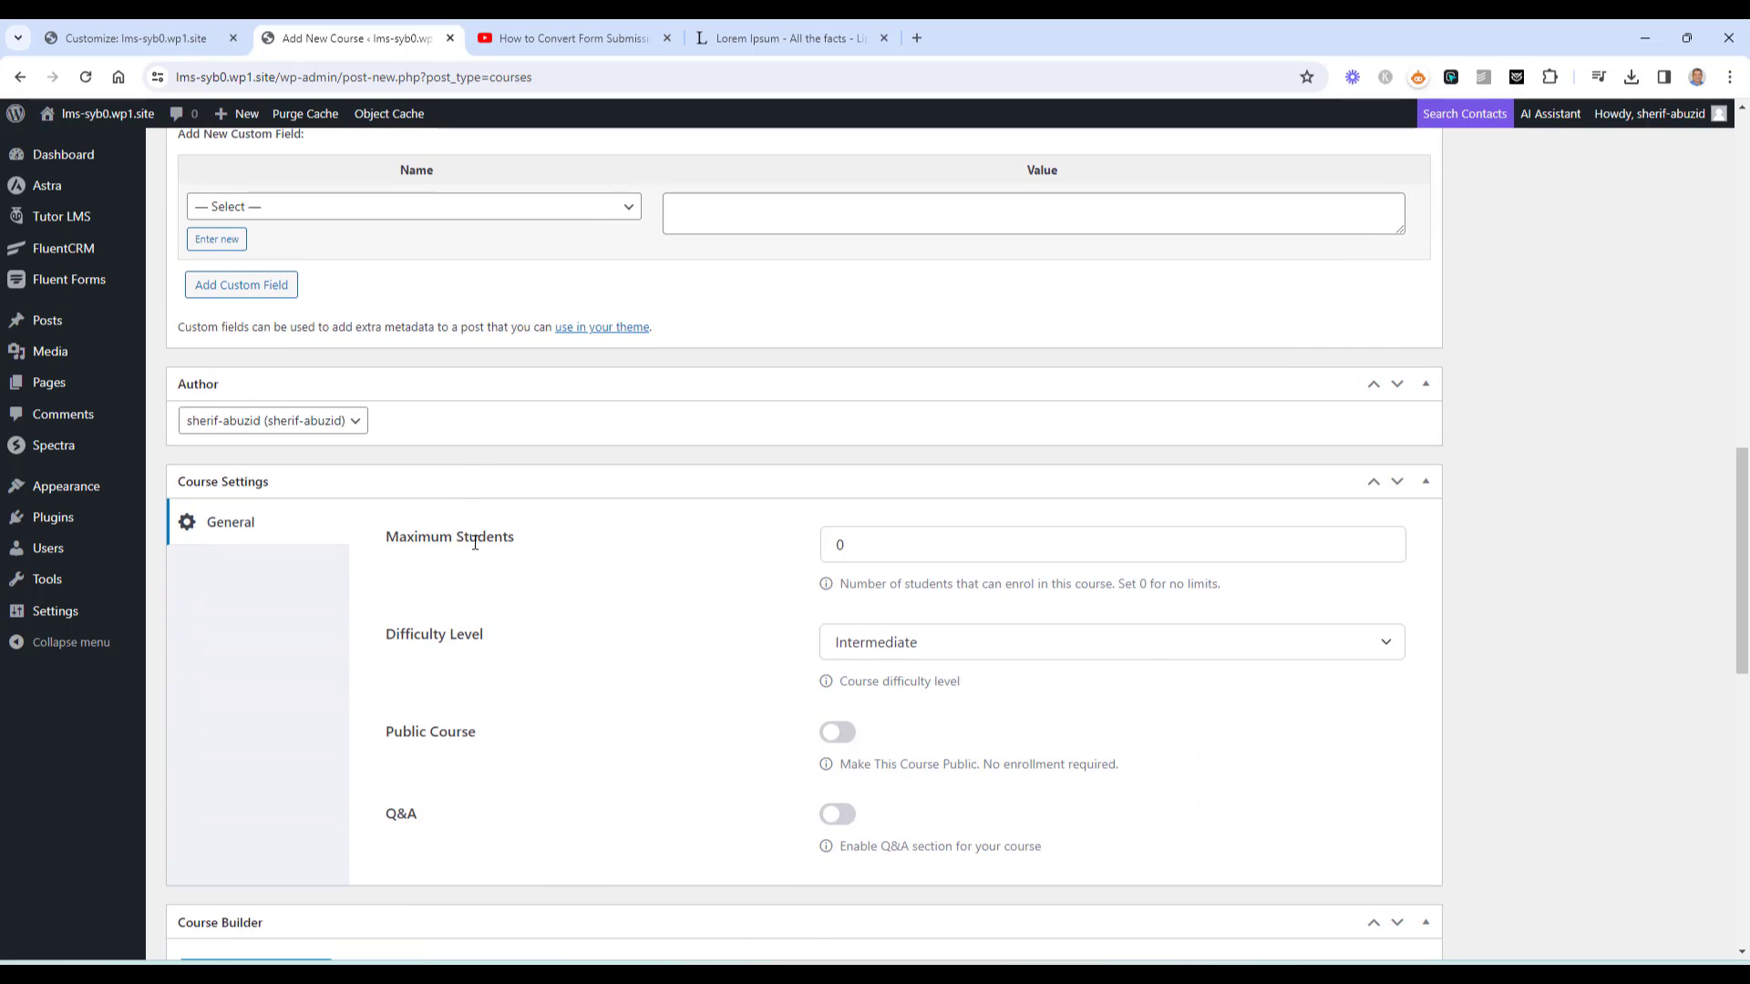
scroll(475, 546, down, 2)
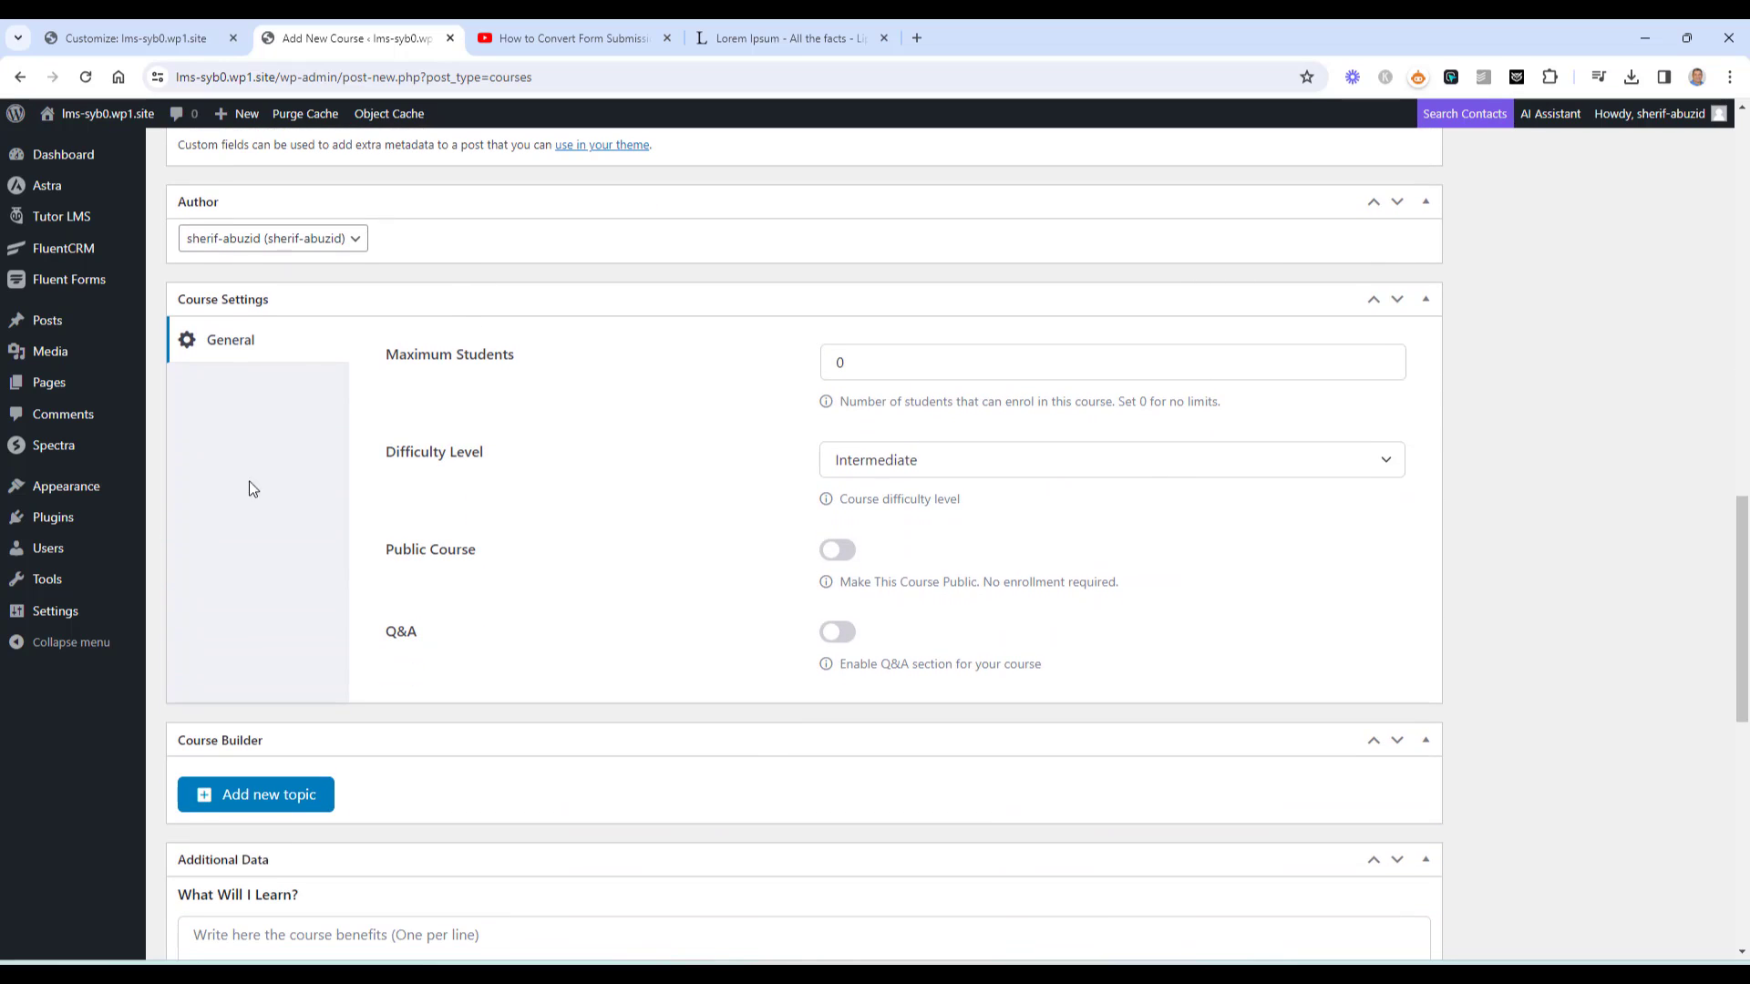
scroll(260, 496, down, 4)
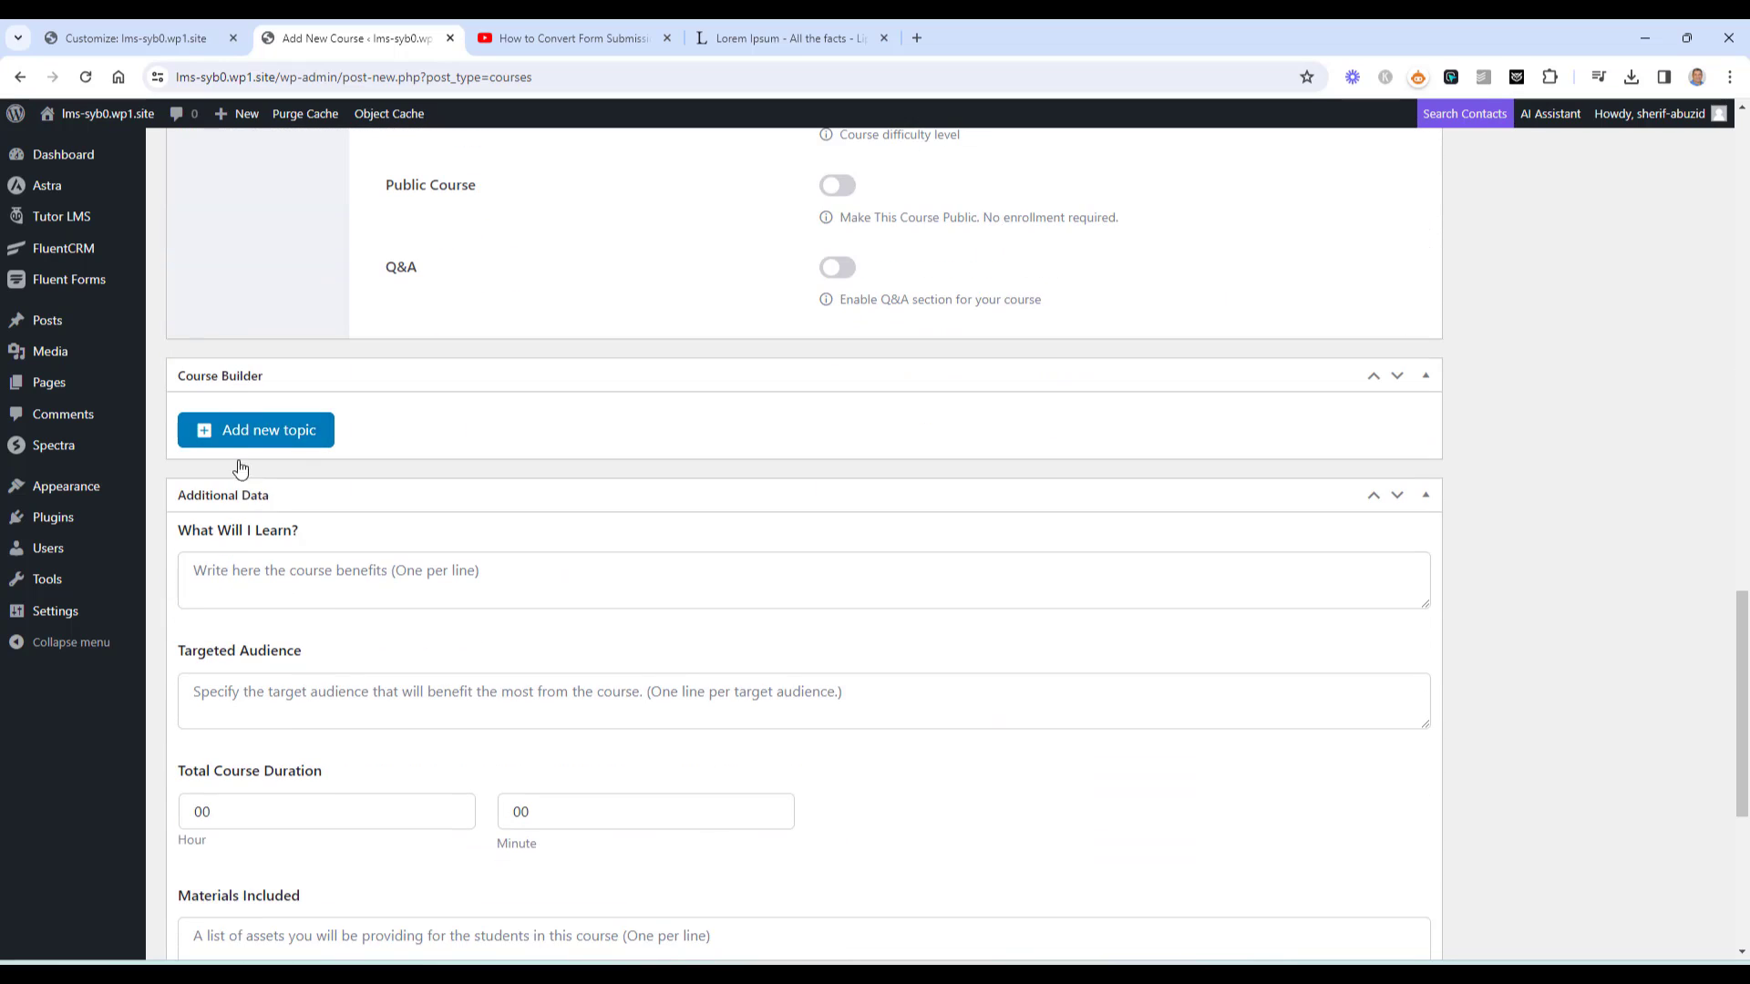
scroll(245, 543, up, 5)
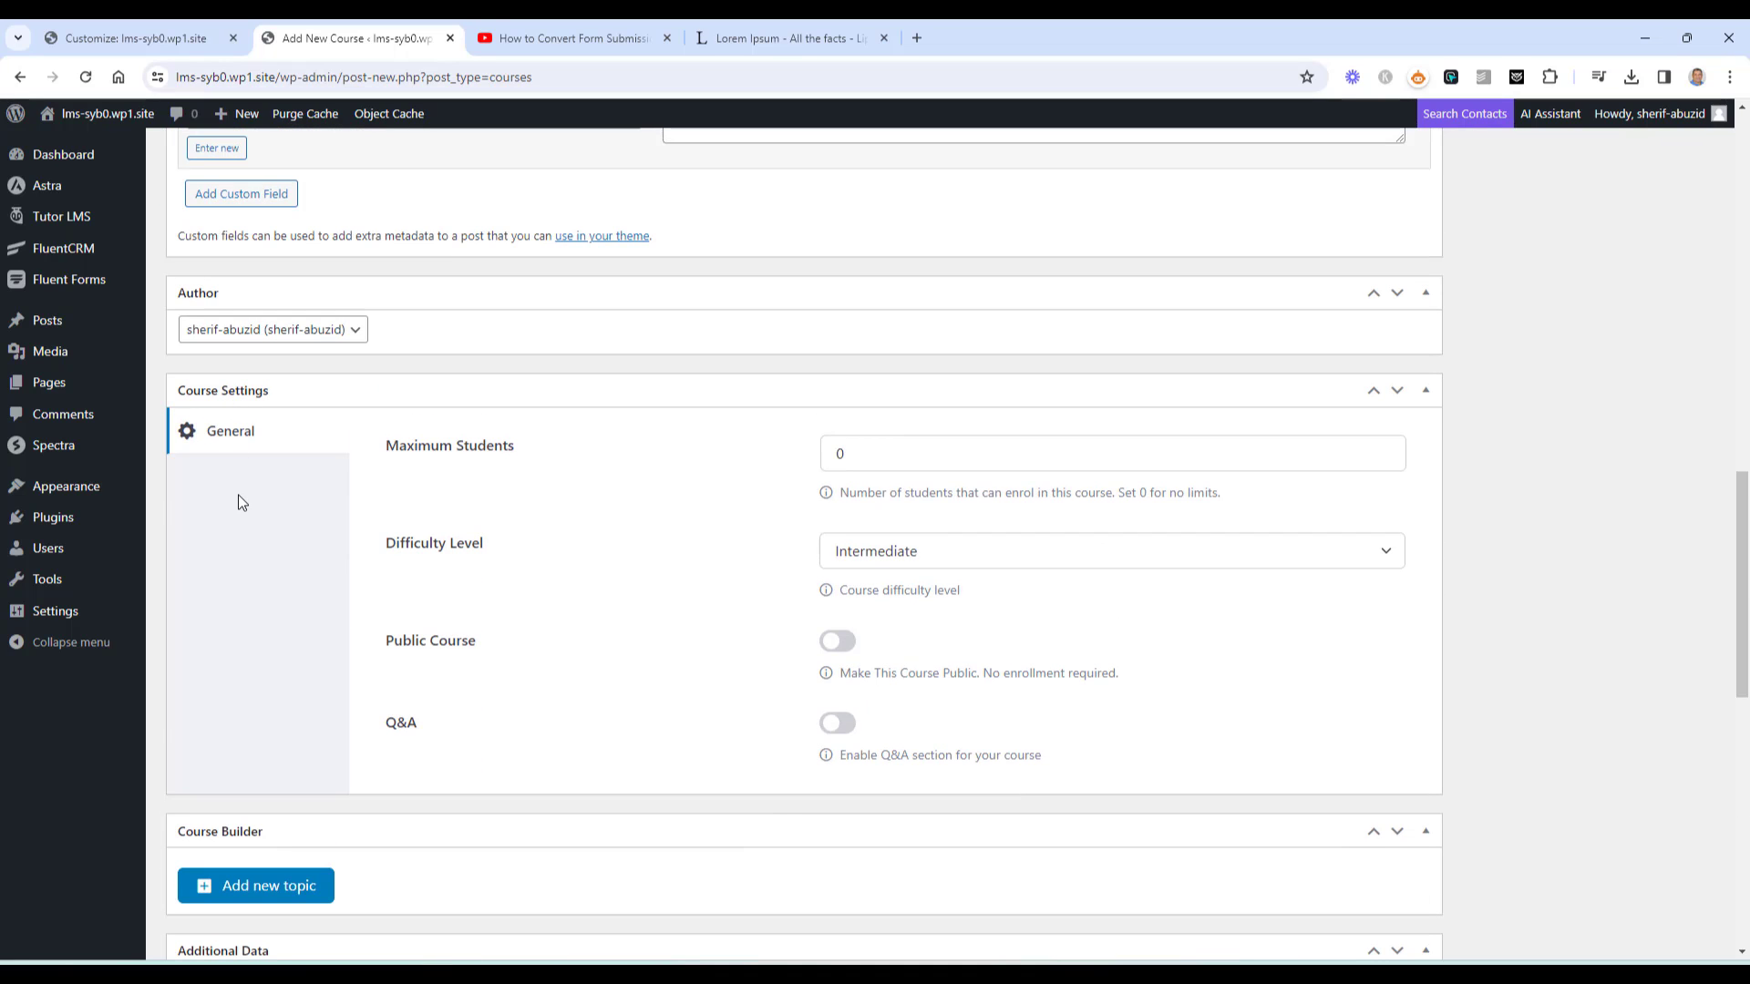
scroll(239, 502, down, 1)
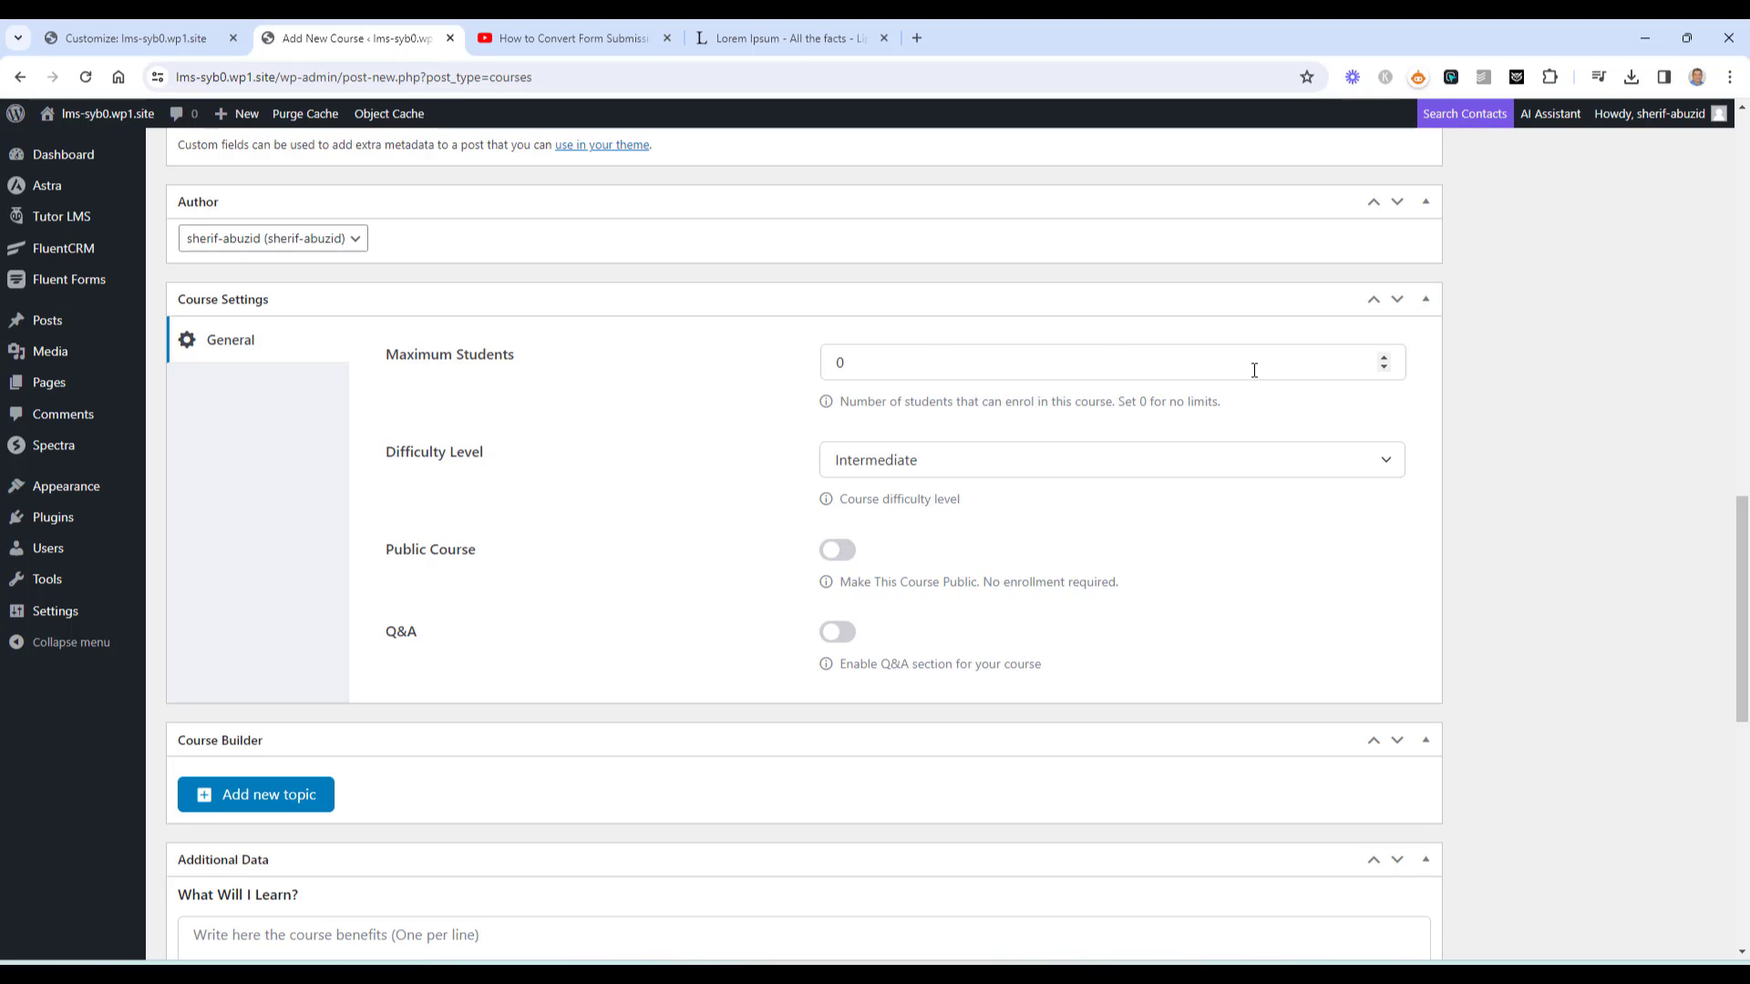
click(1384, 357)
click(1385, 357)
click(1385, 358)
click(1385, 358)
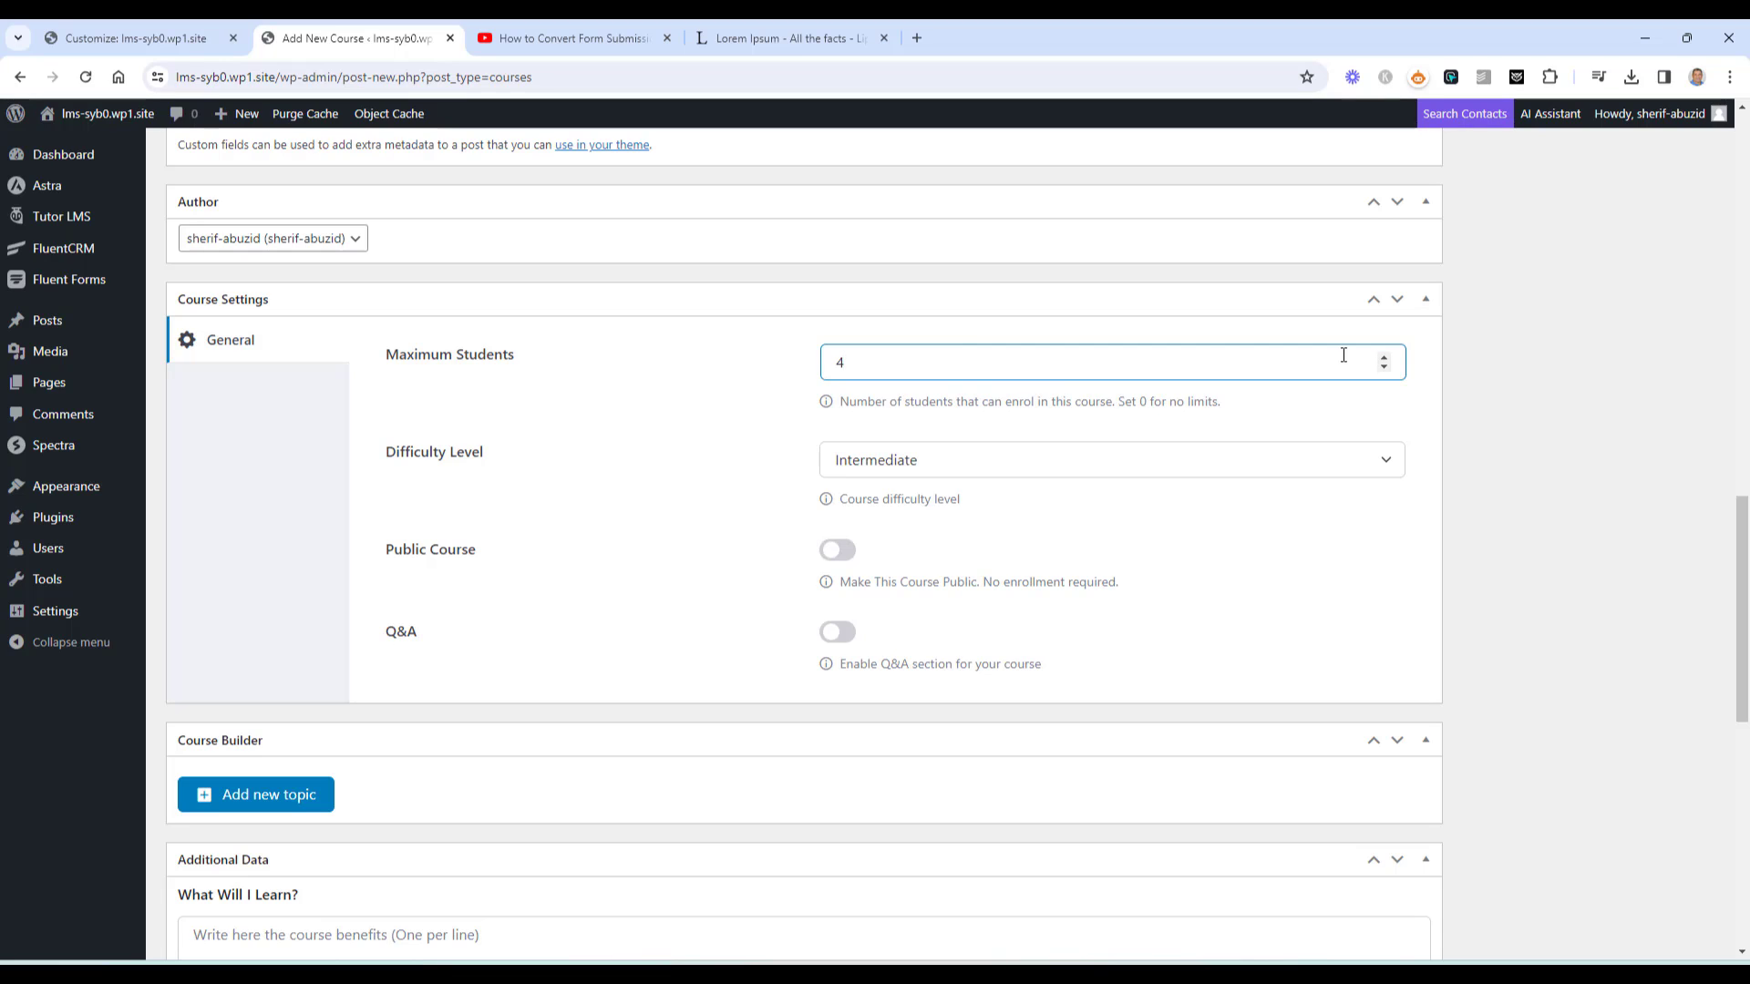
double_click(828, 374)
text(0)
click(983, 479)
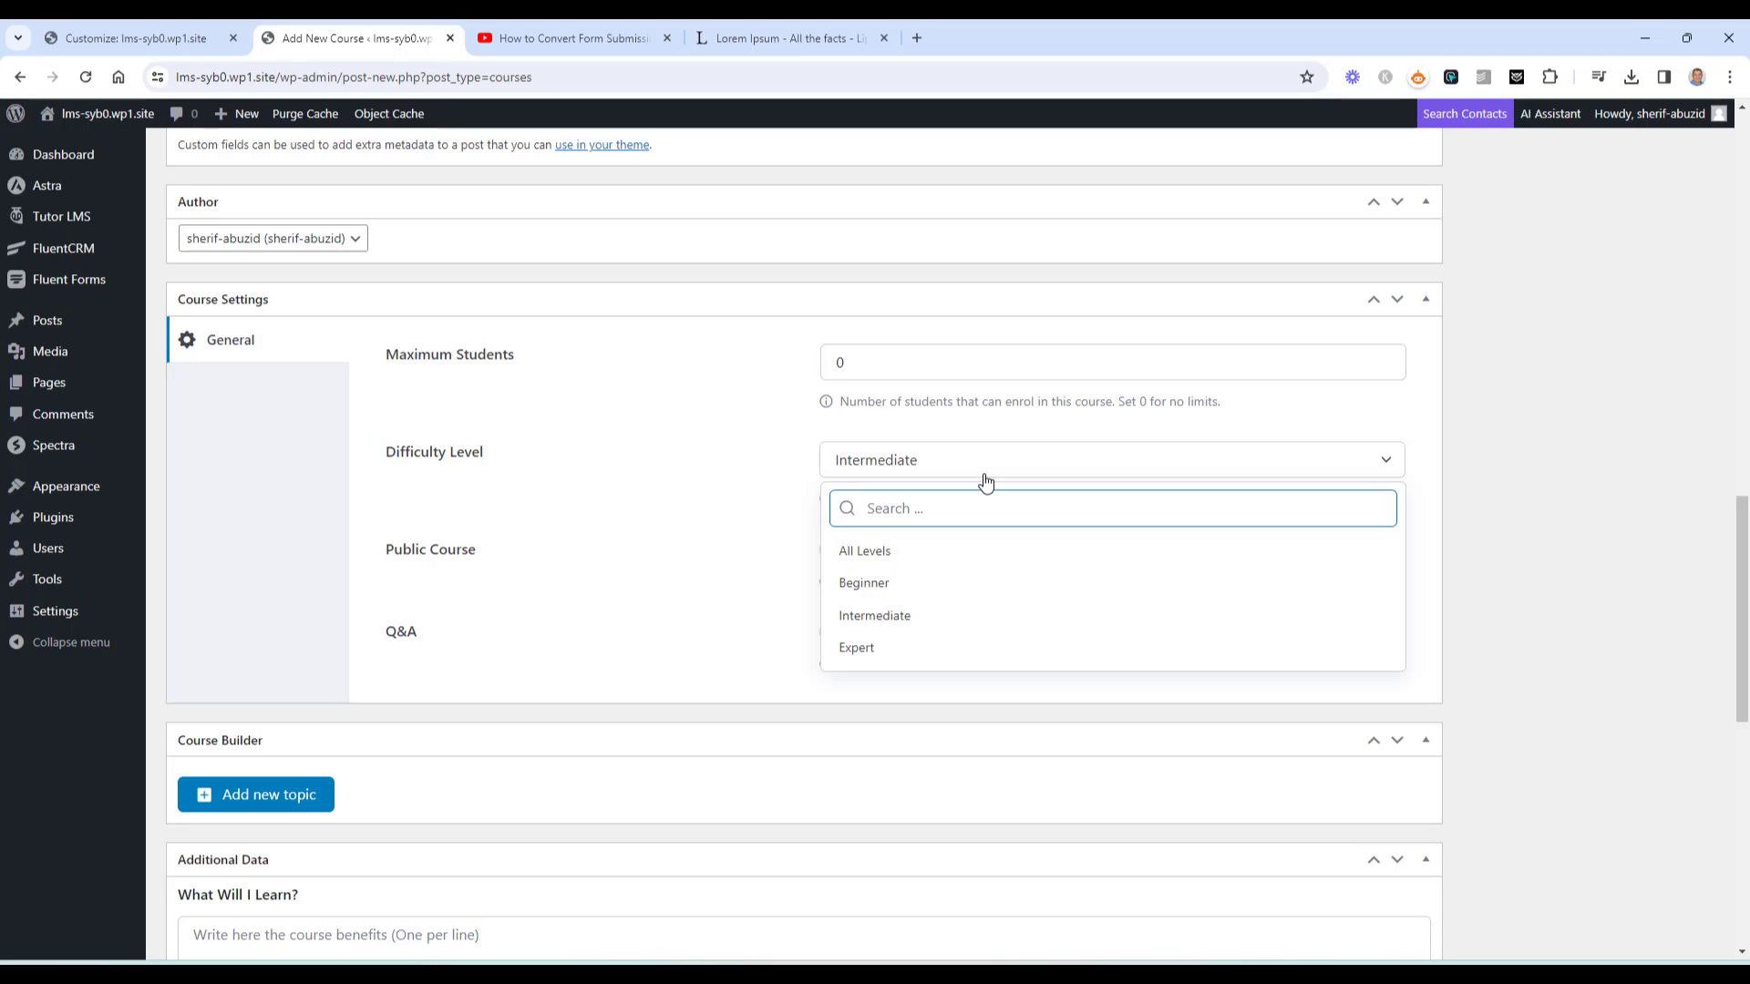
click(755, 492)
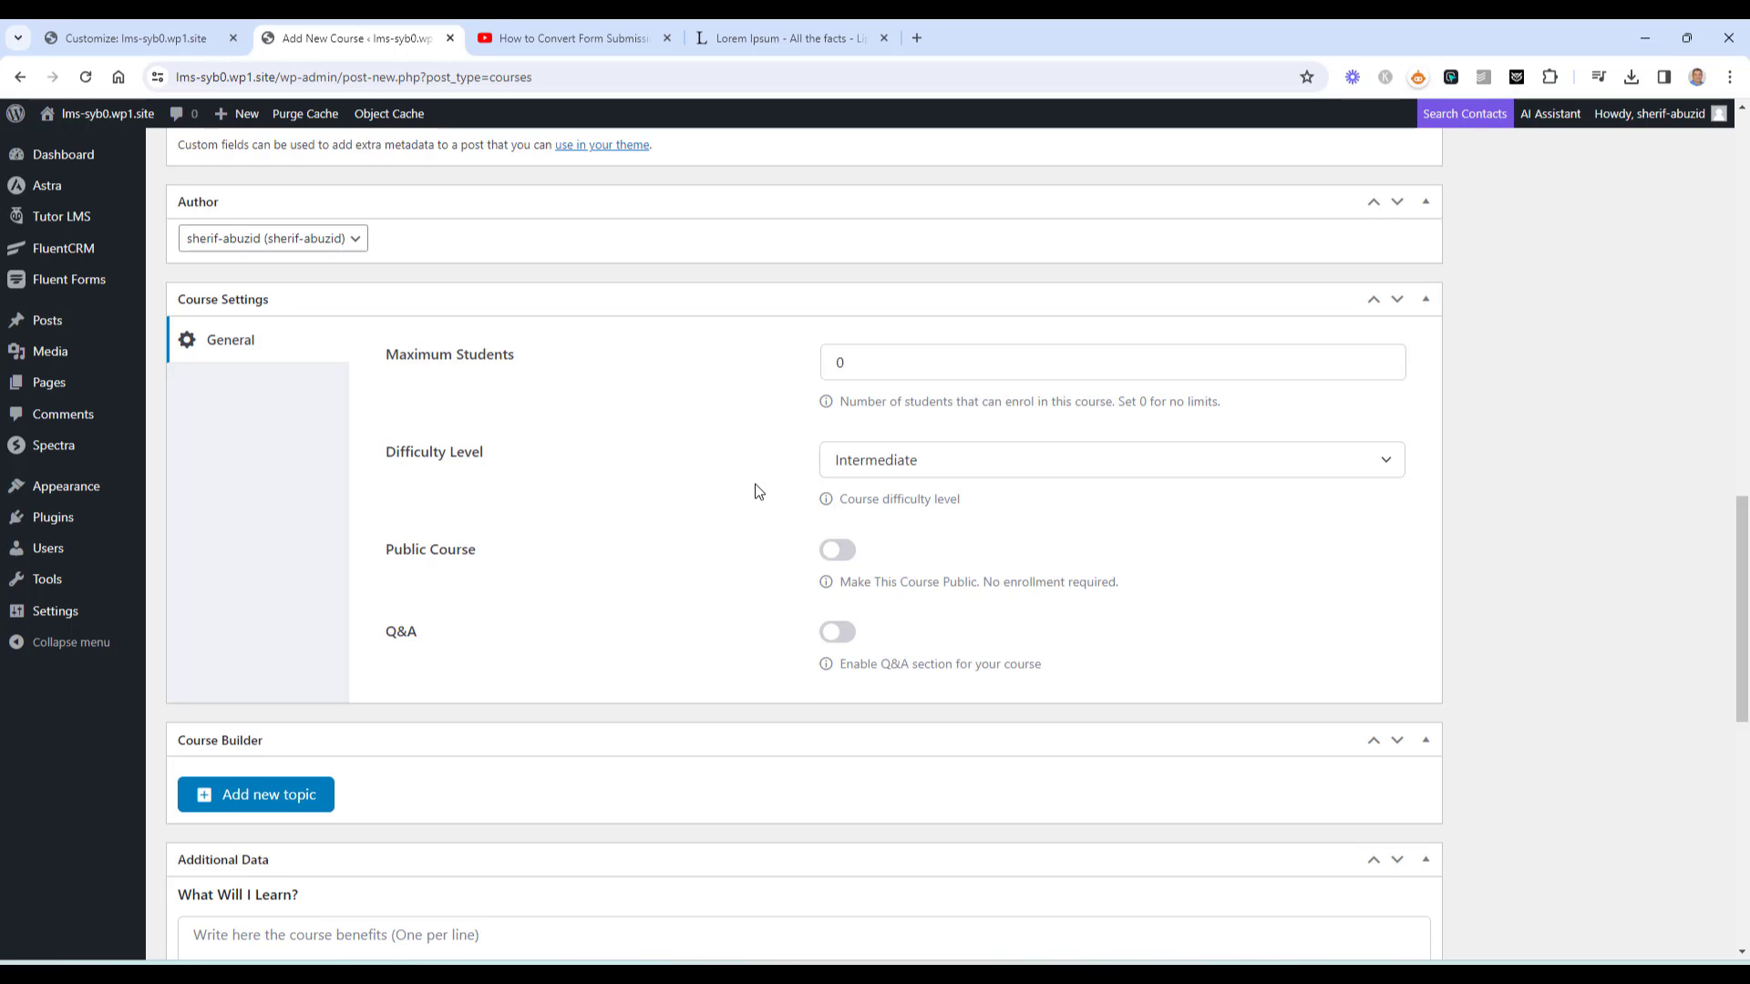
scroll(754, 492, down, 2)
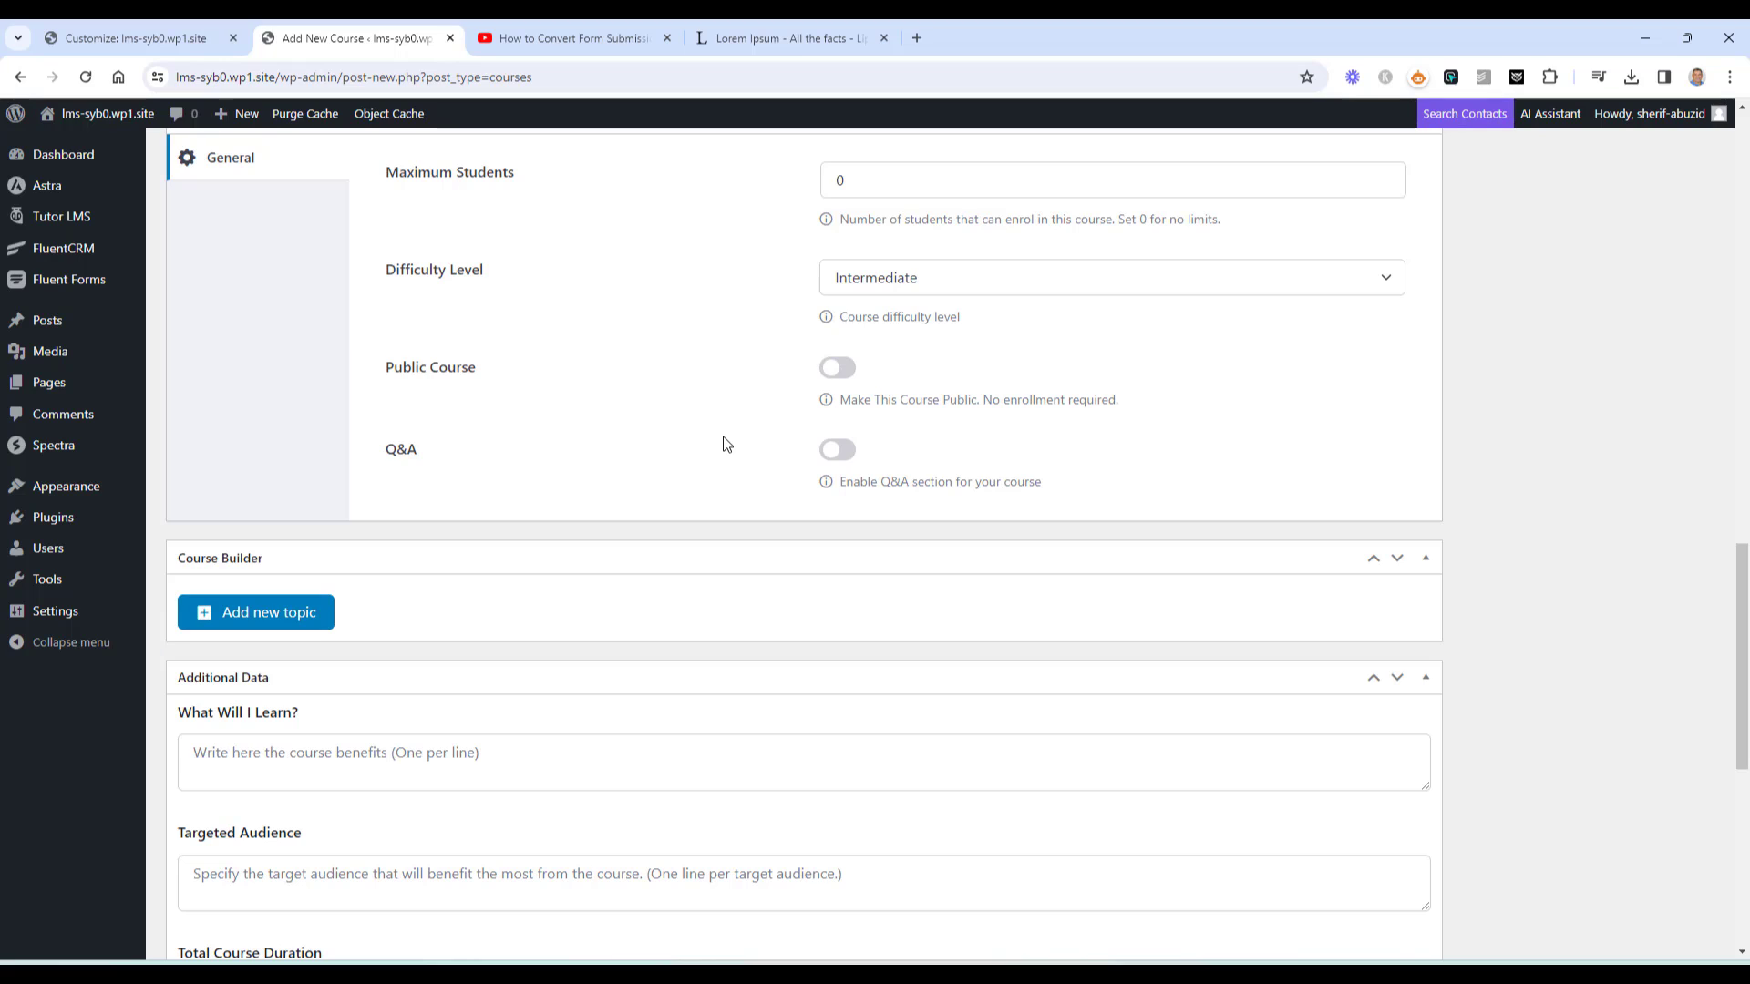
scroll(725, 443, down, 1)
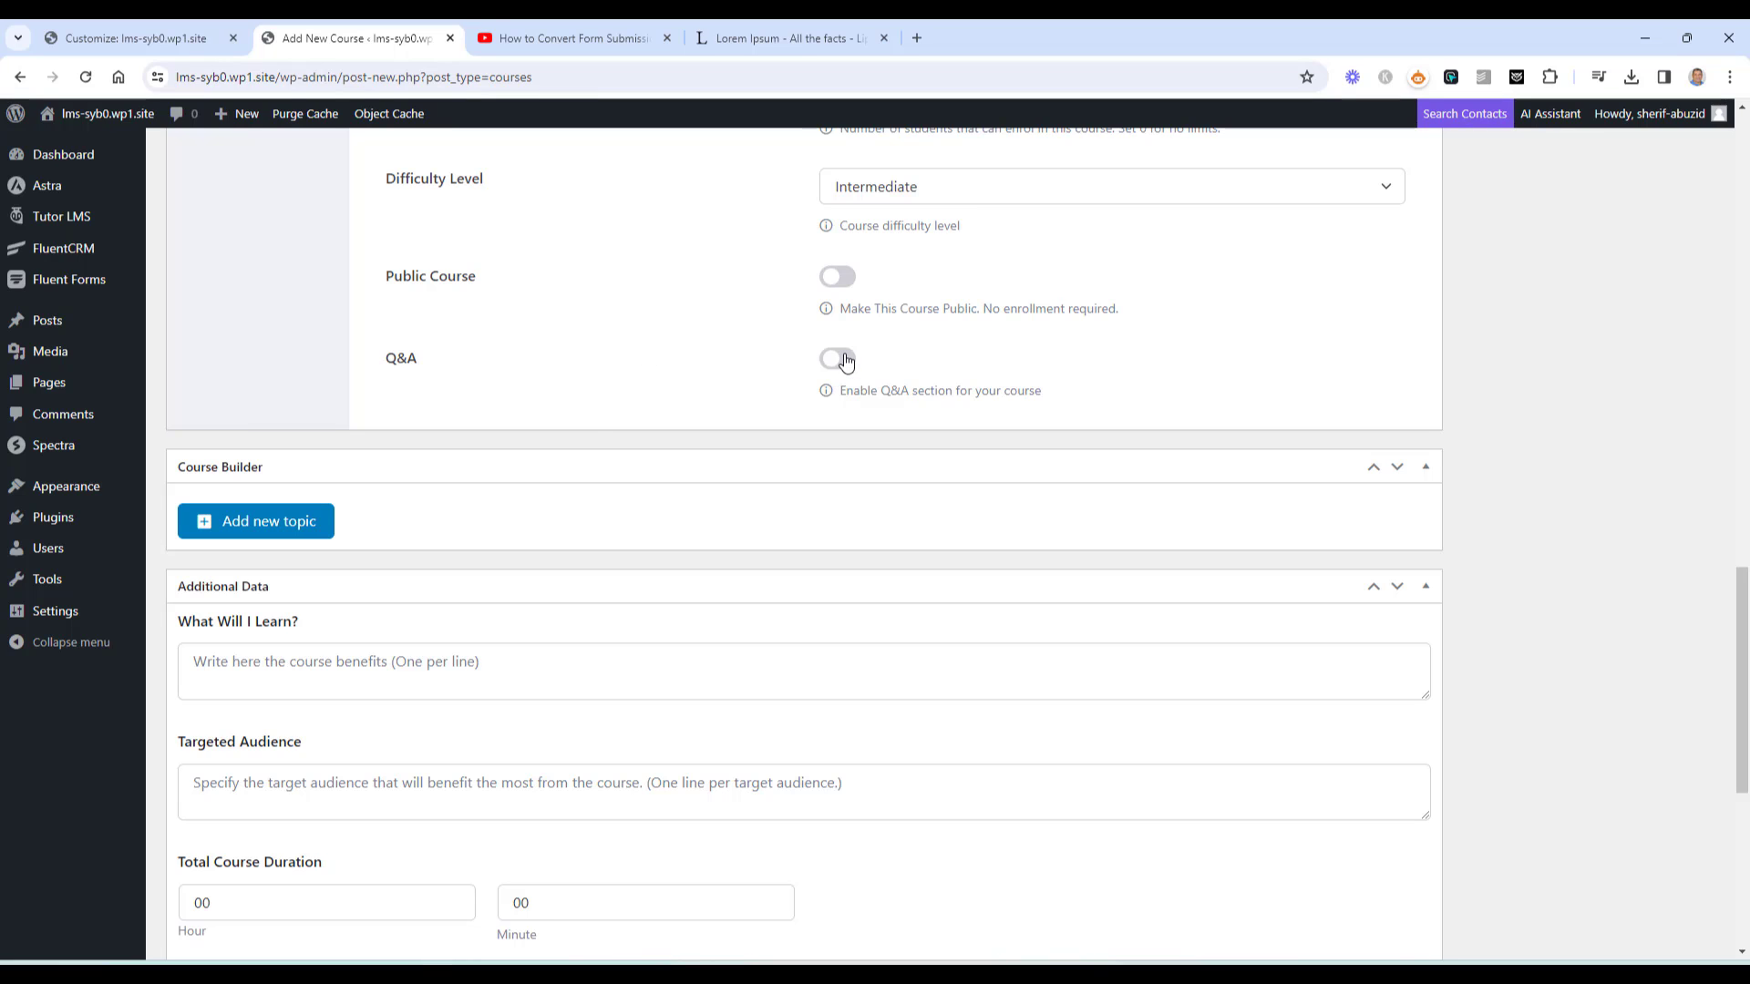
scroll(593, 418, down, 3)
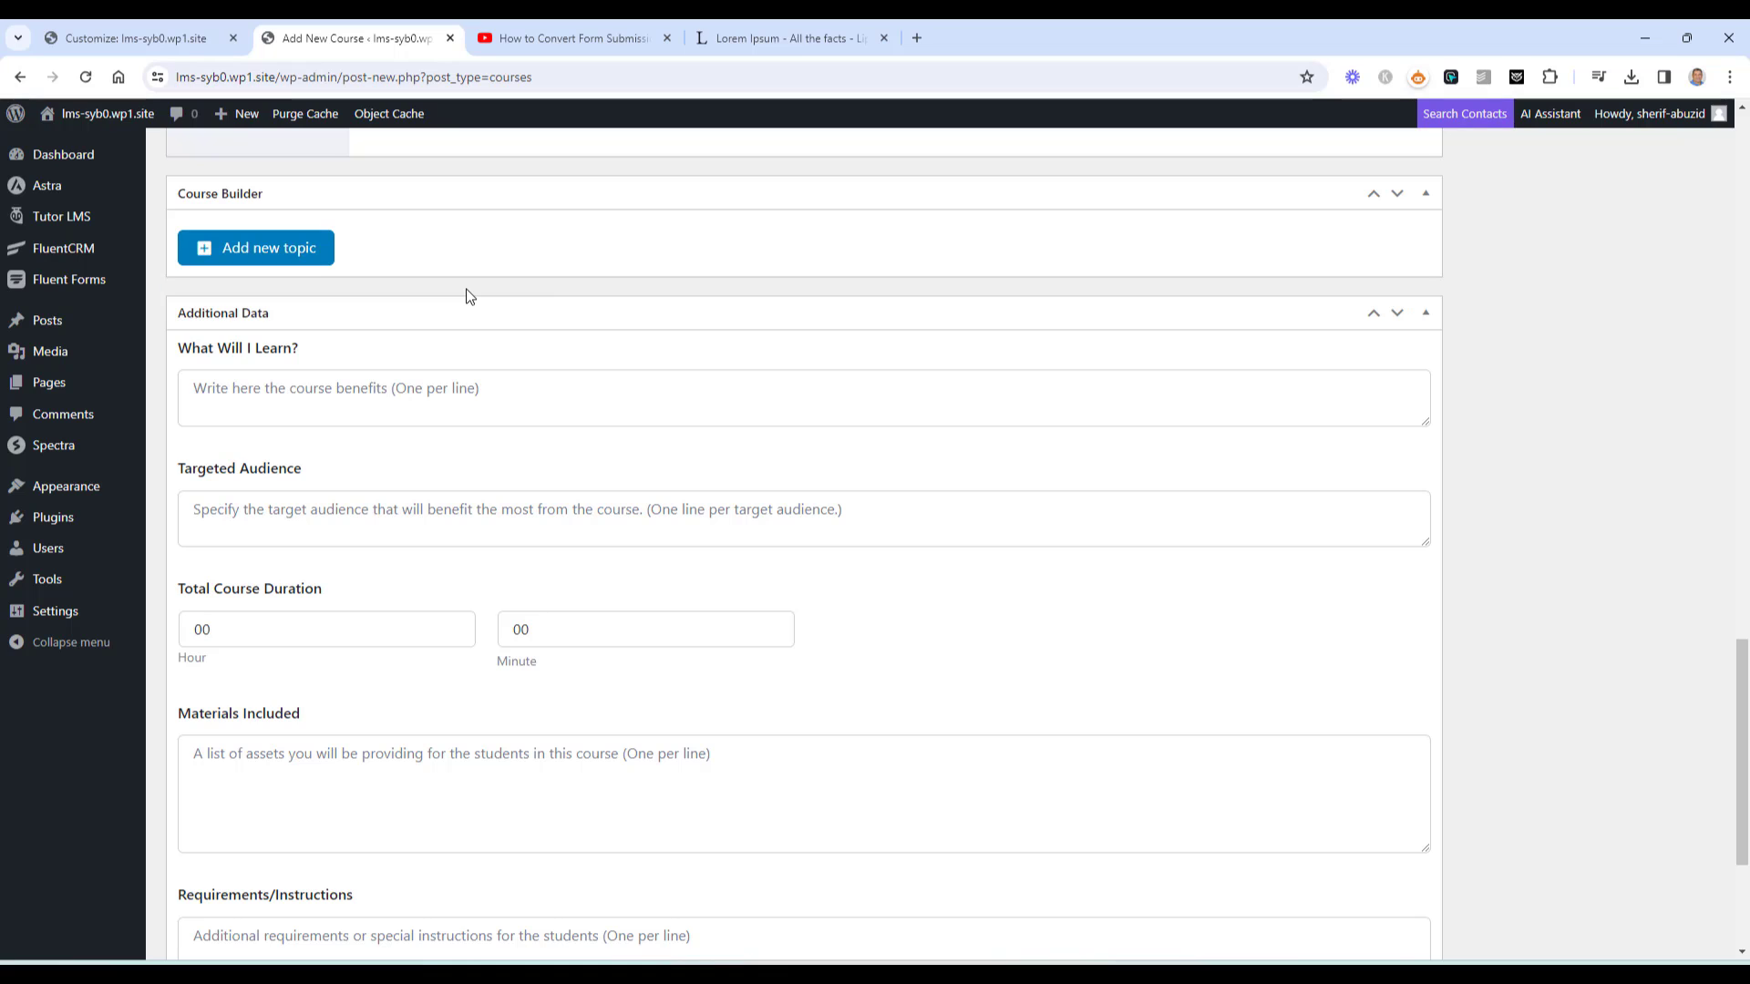
Create a Course Builder topic named 'Module 0'
click(296, 264)
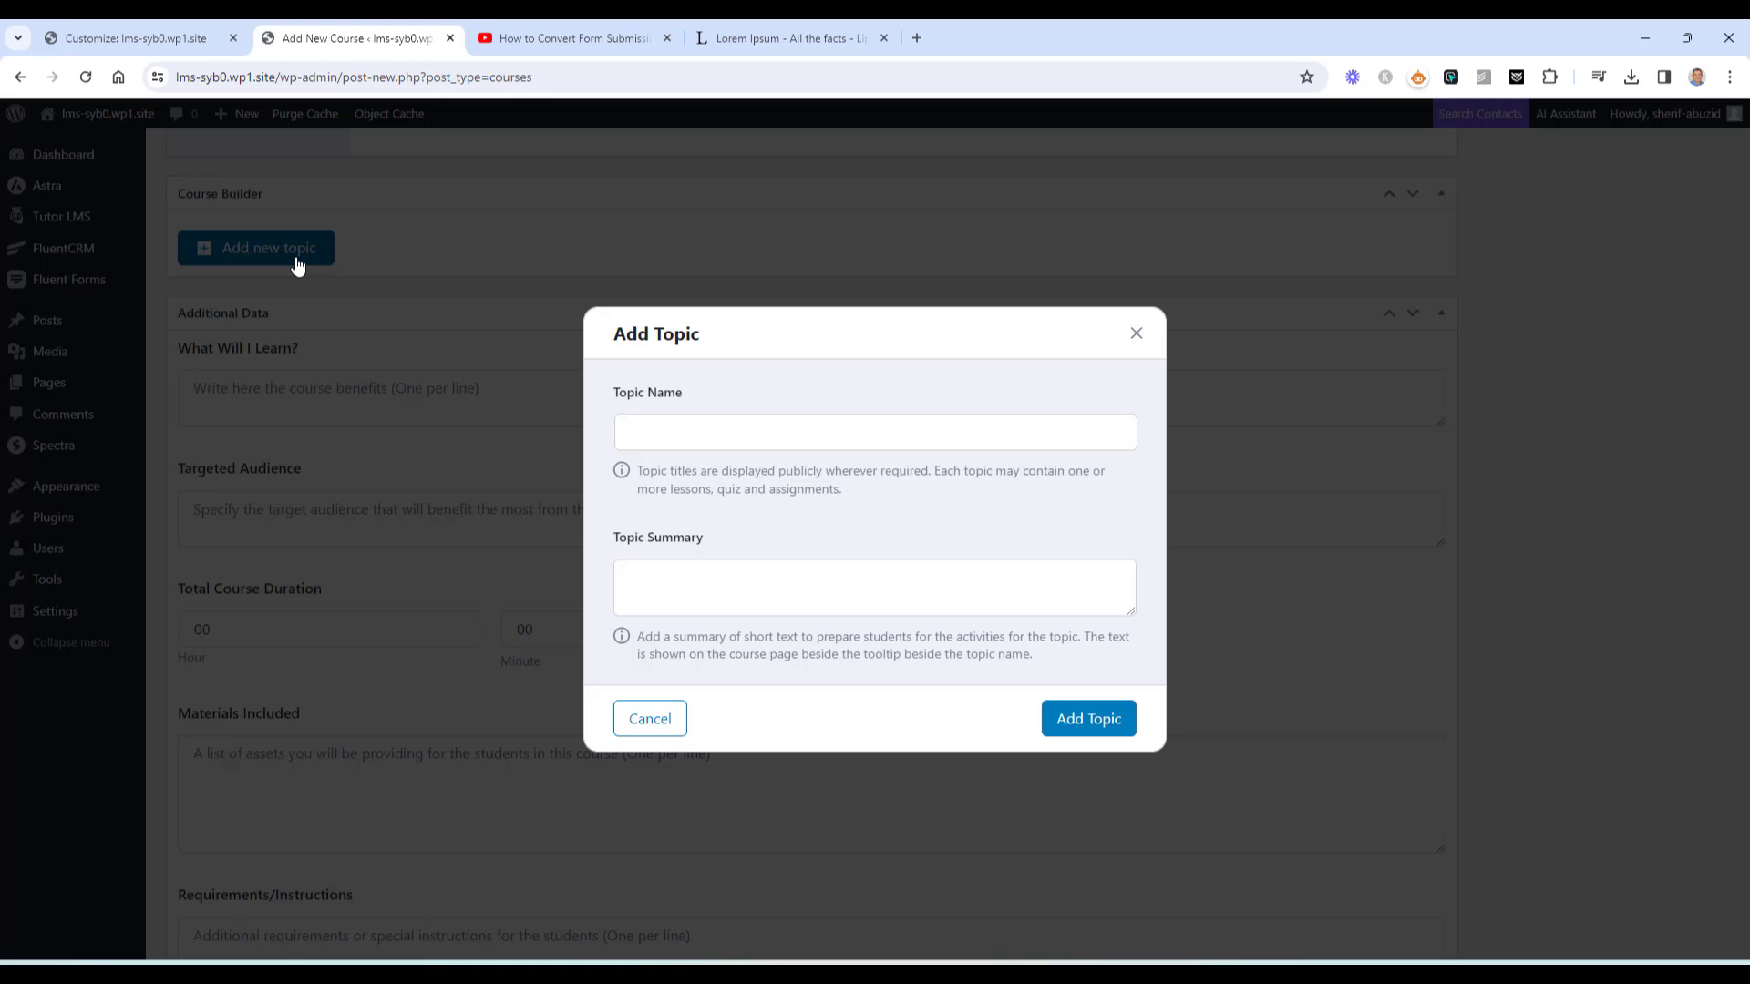
click(906, 421)
text(Module 0)
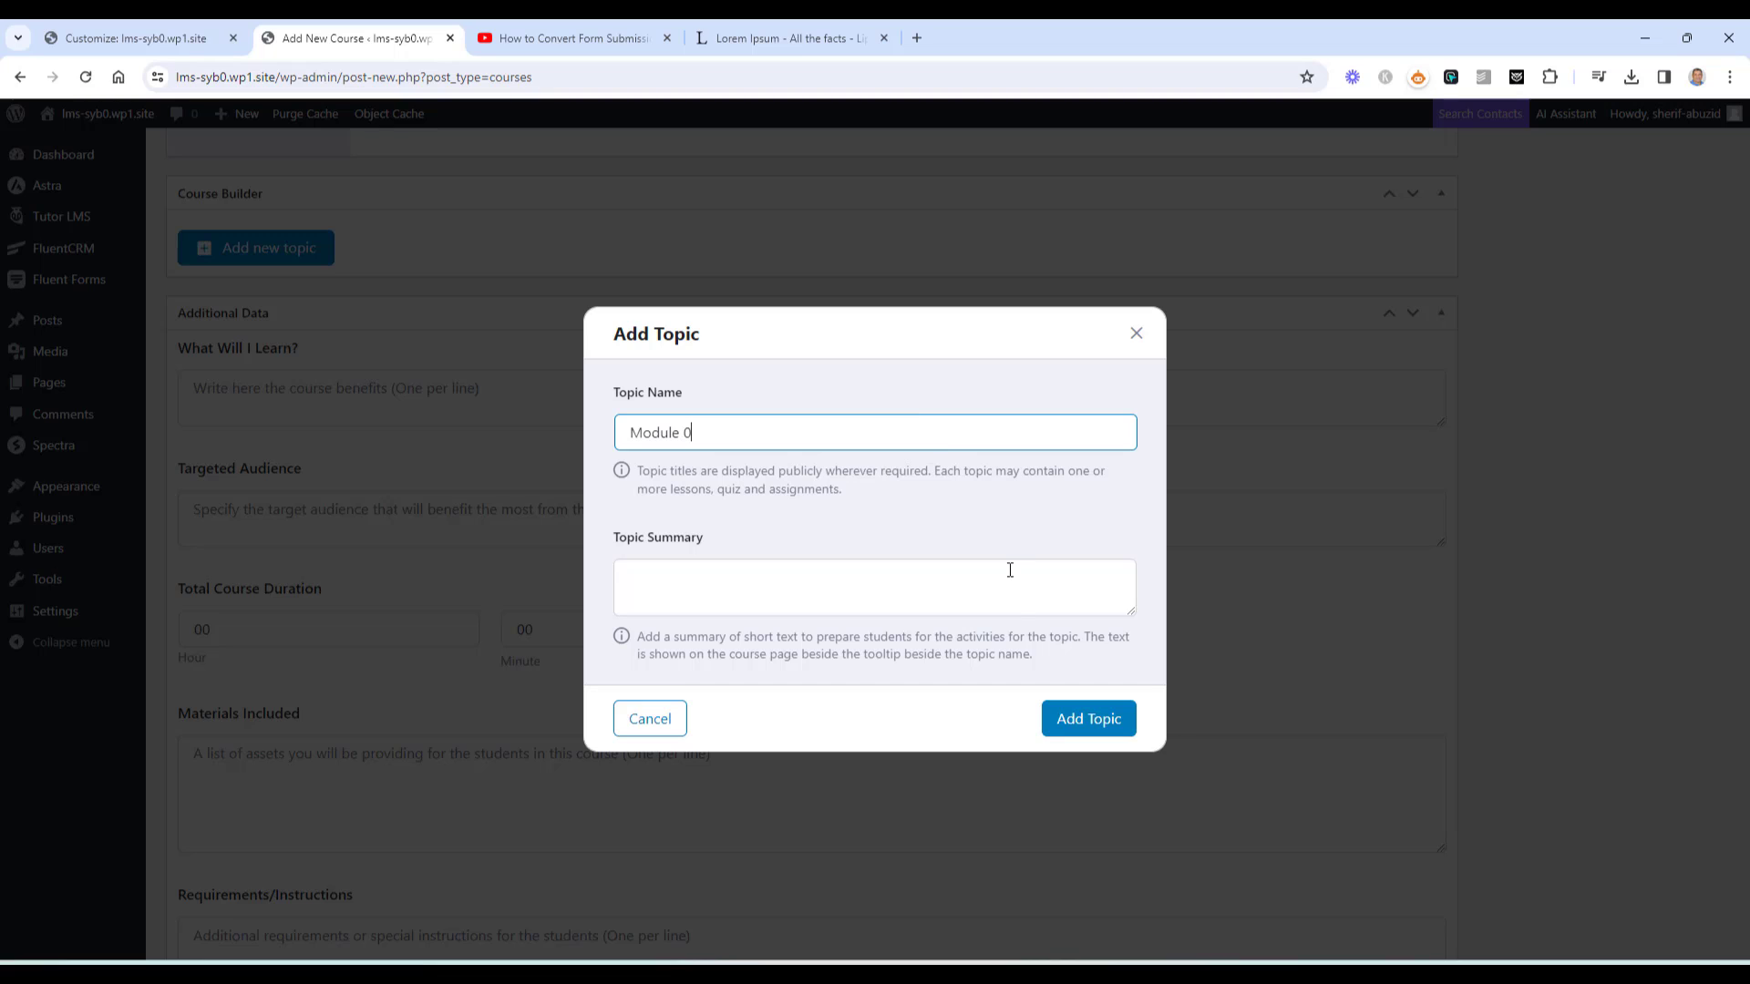
click(1091, 720)
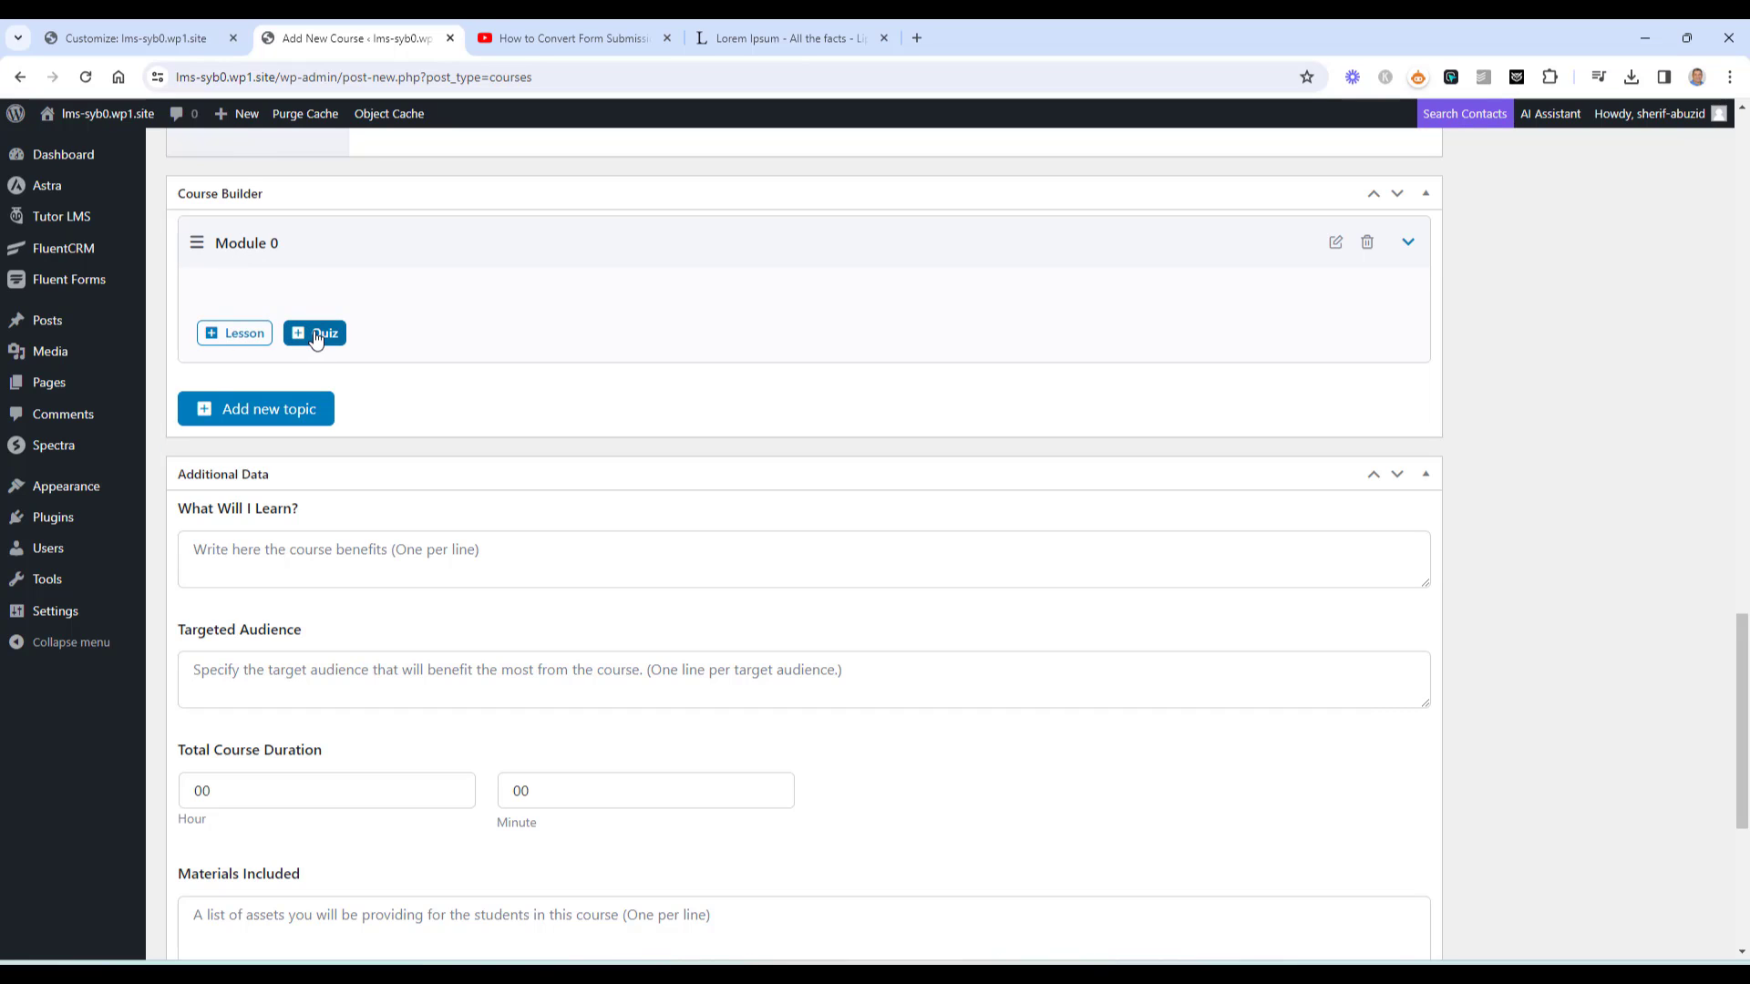
Add a lesson to Module 0 named 'Lesson A'
click(244, 334)
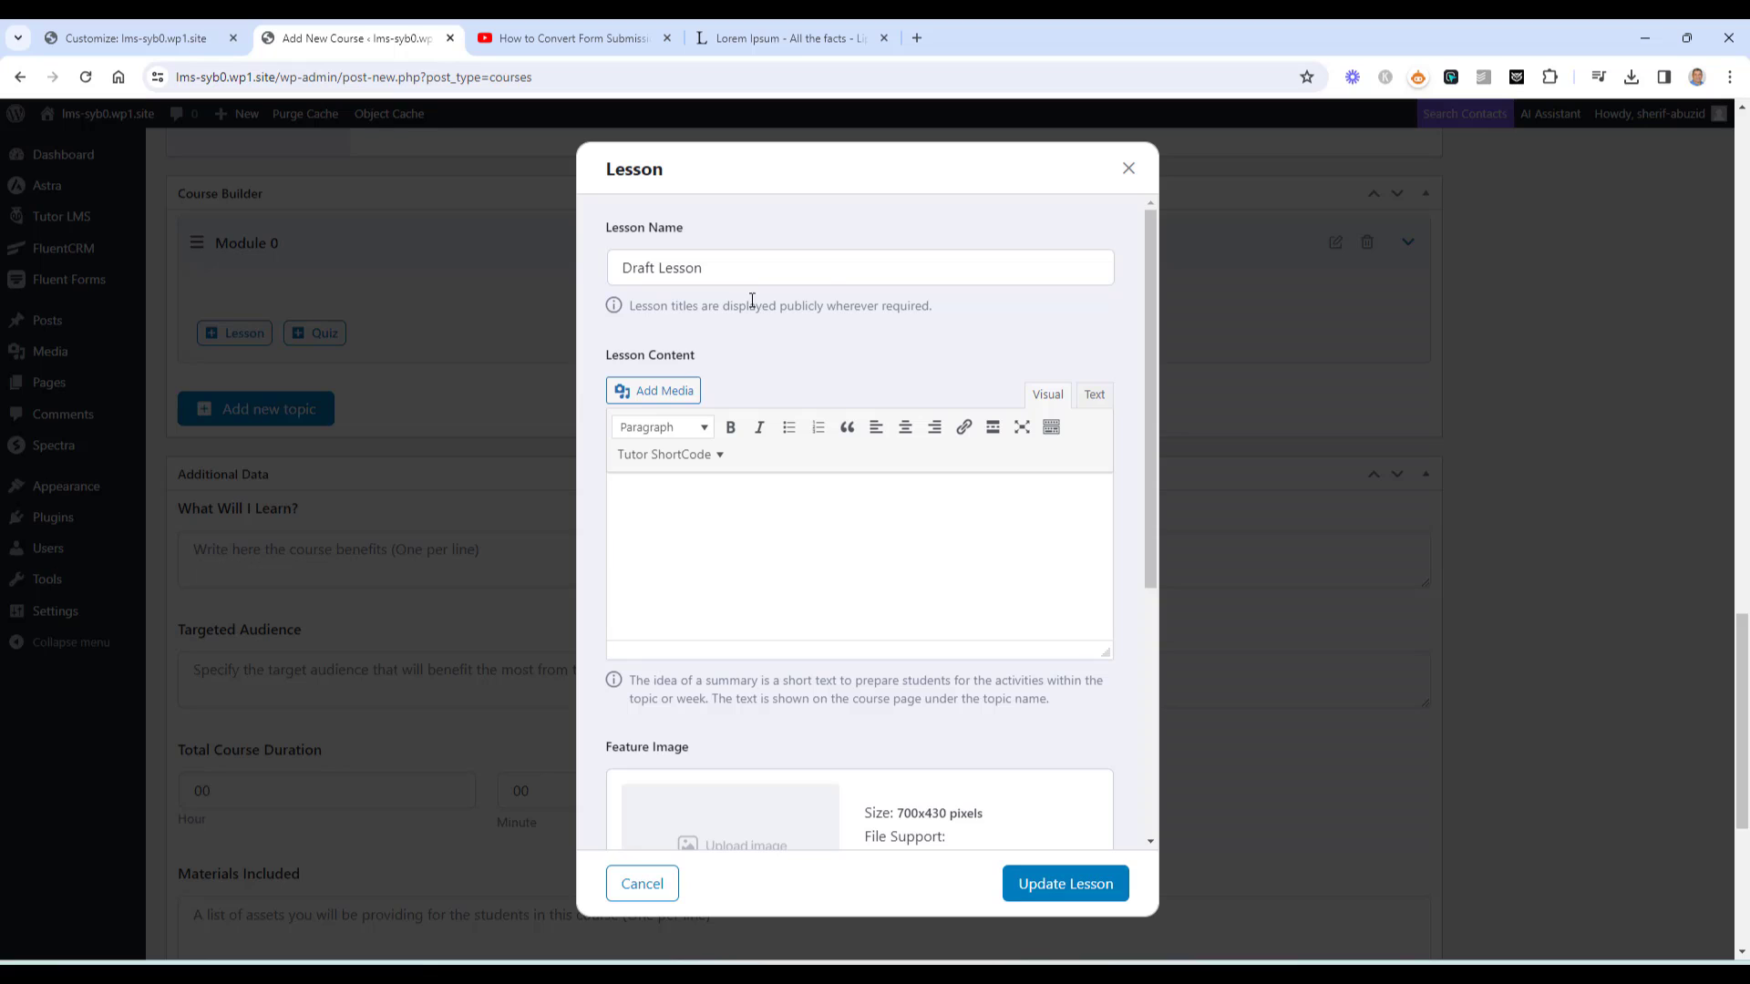
click(834, 259)
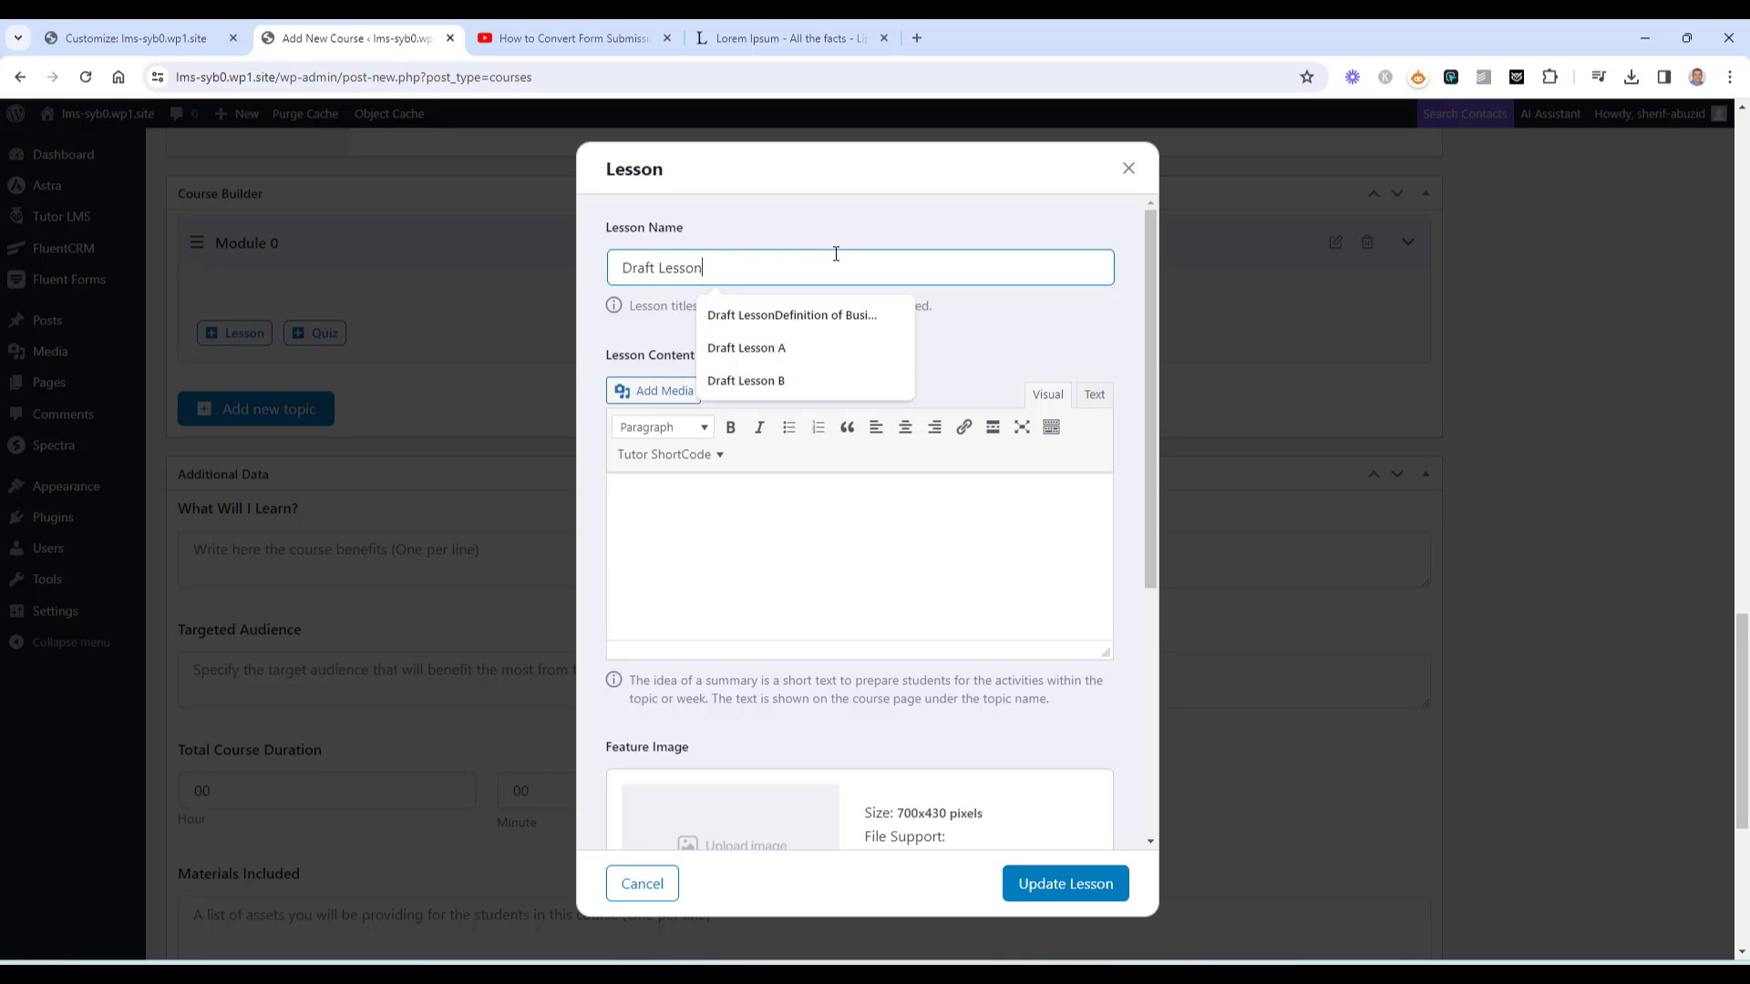
click(745, 347)
drag(656, 268, 611, 281)
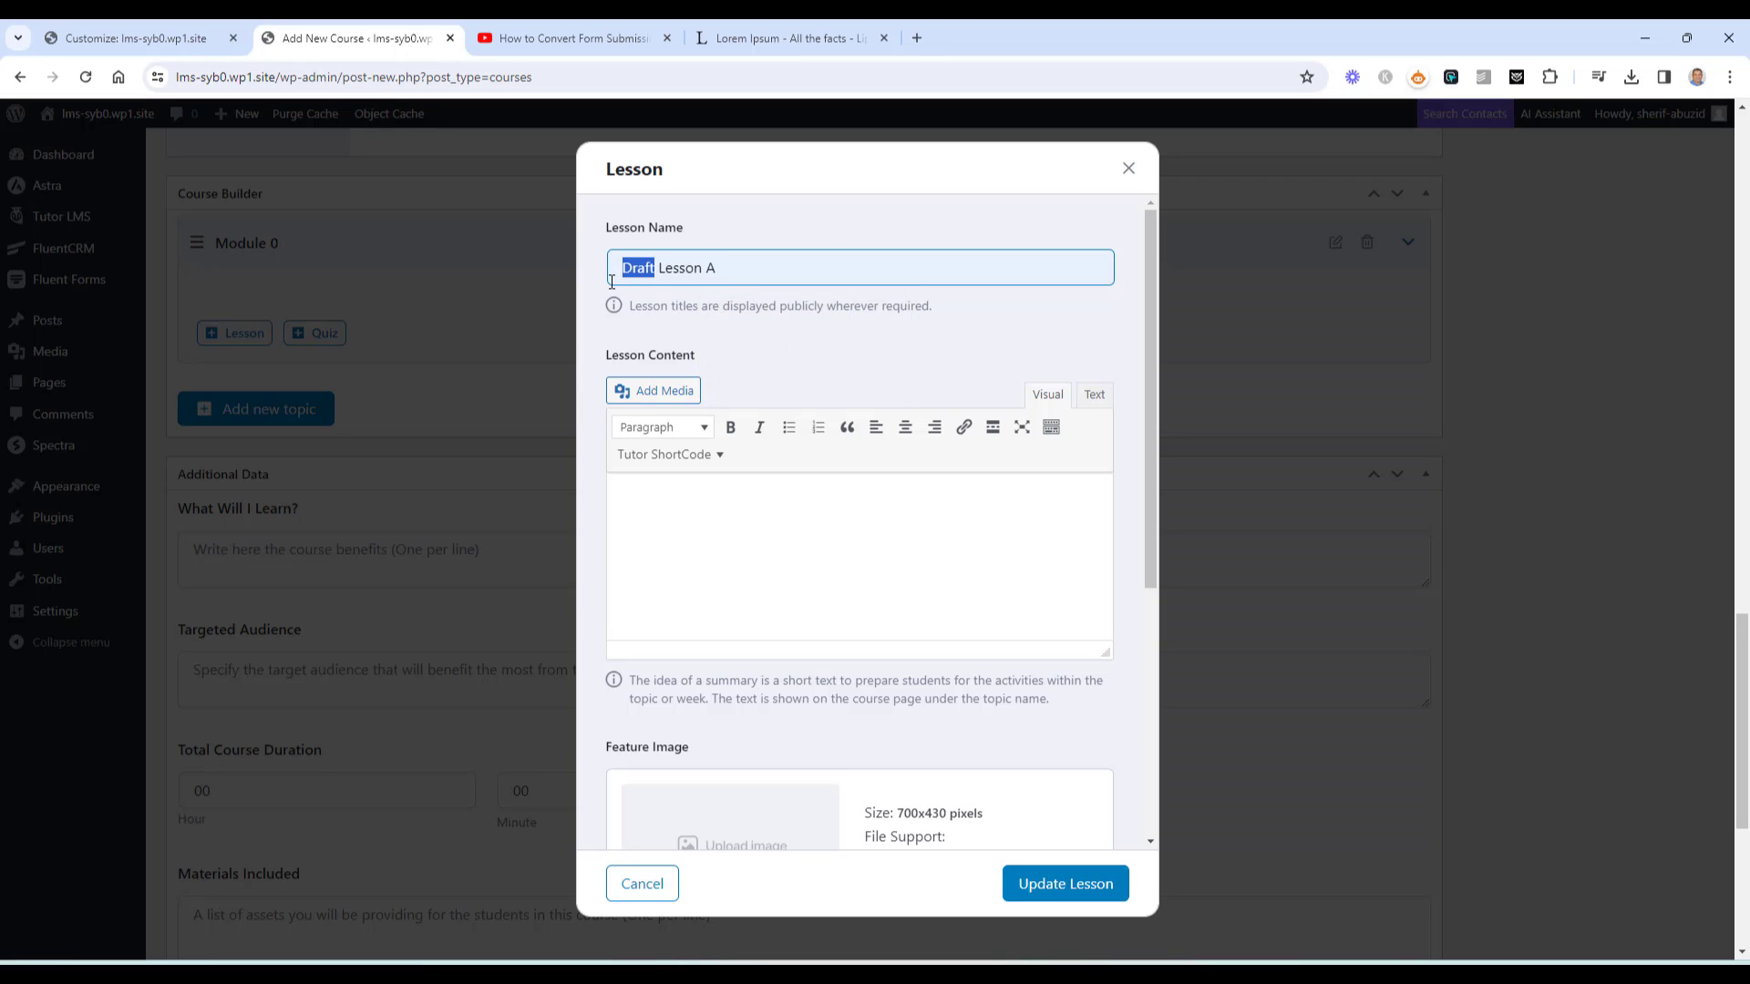
key(BackSpace)
key(Delete)
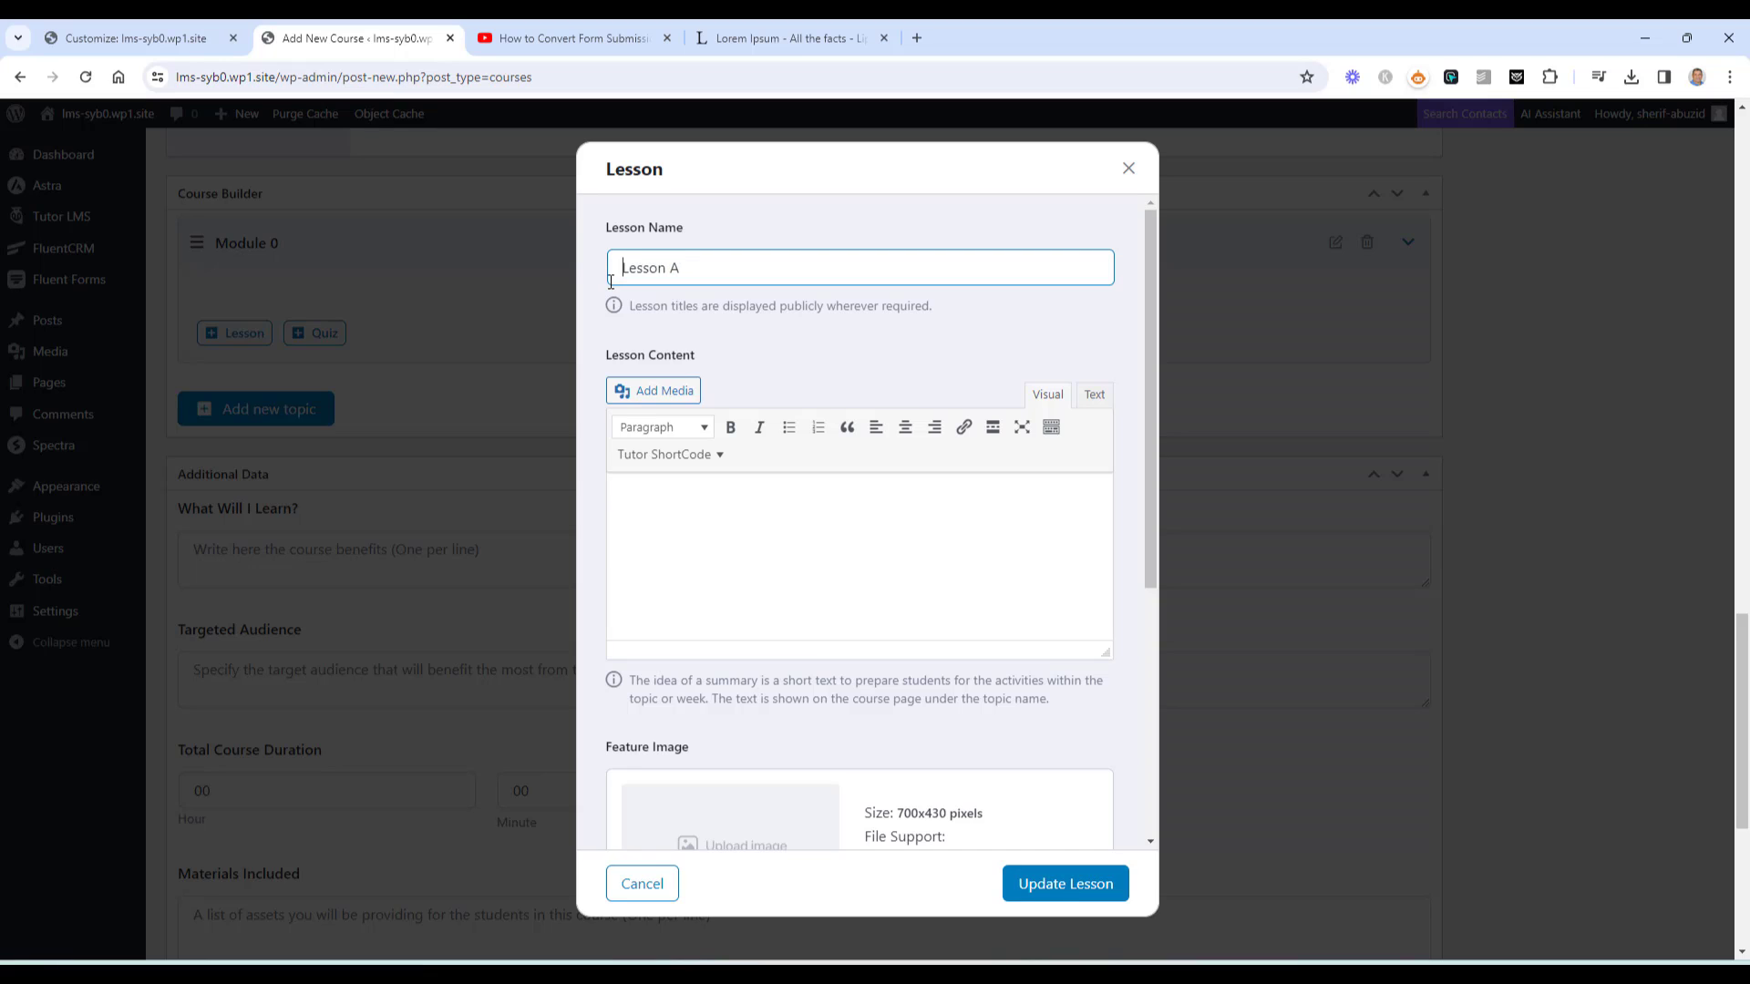
Paste Lorem Ipsum text as the lesson content and save Lesson A
click(771, 523)
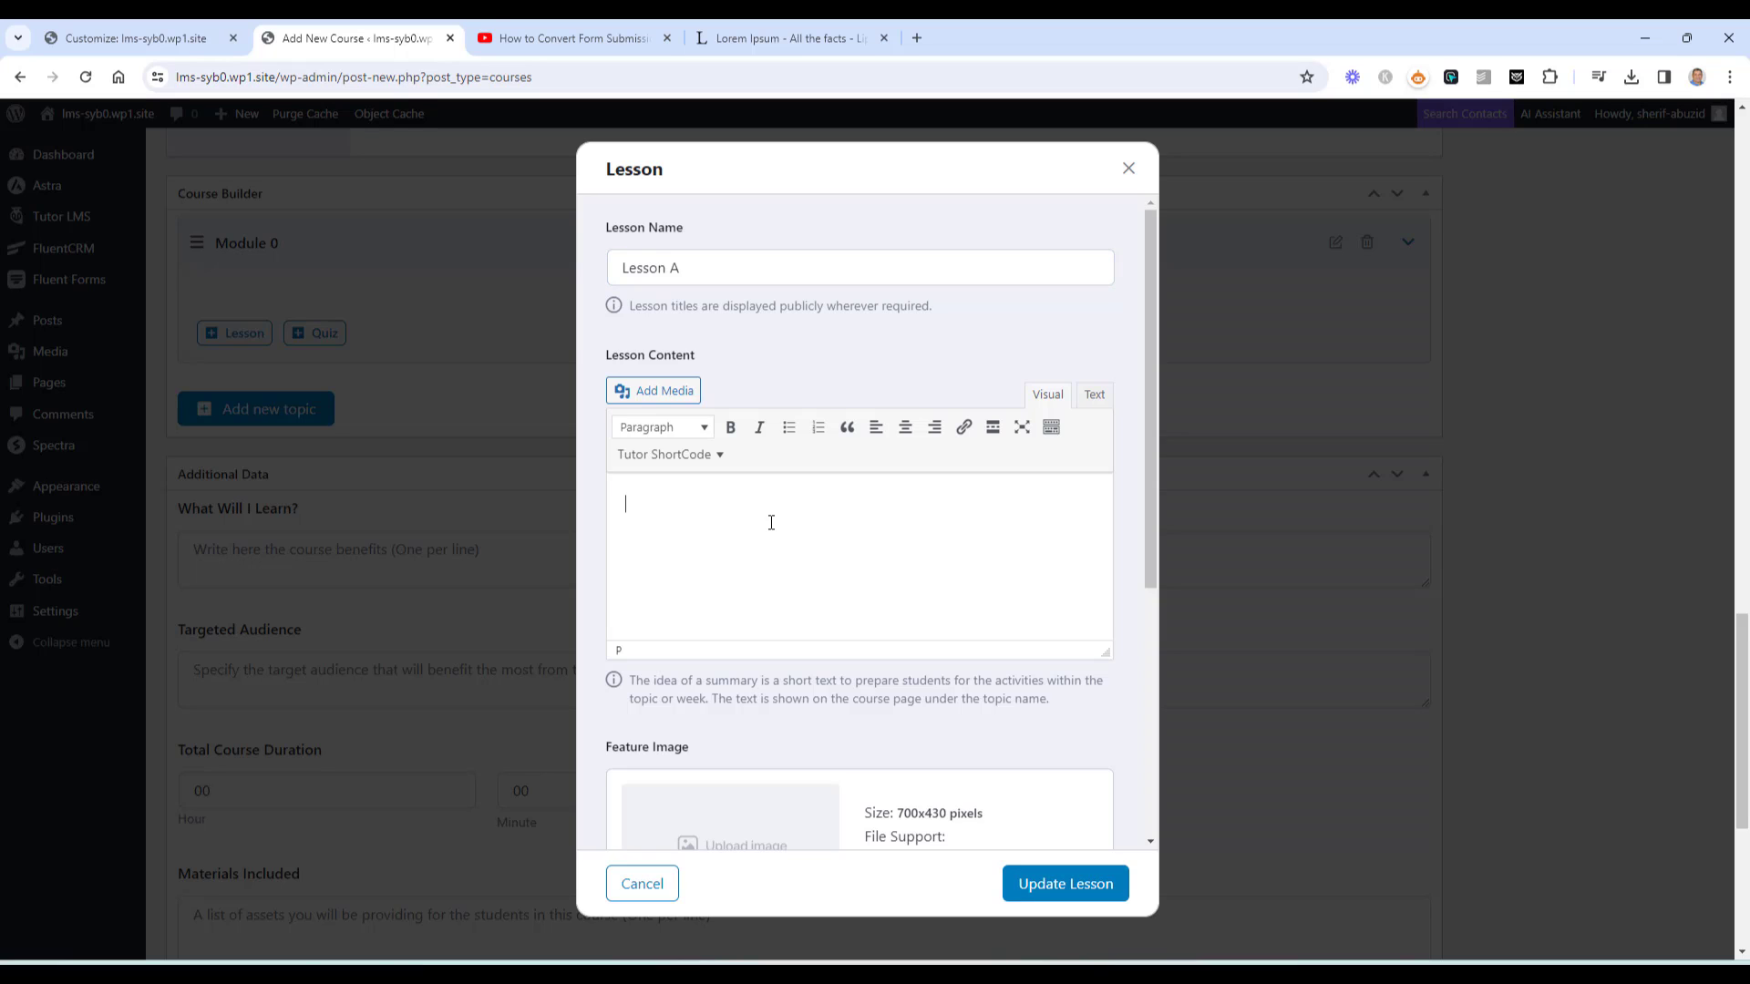
key(ctrl+v)
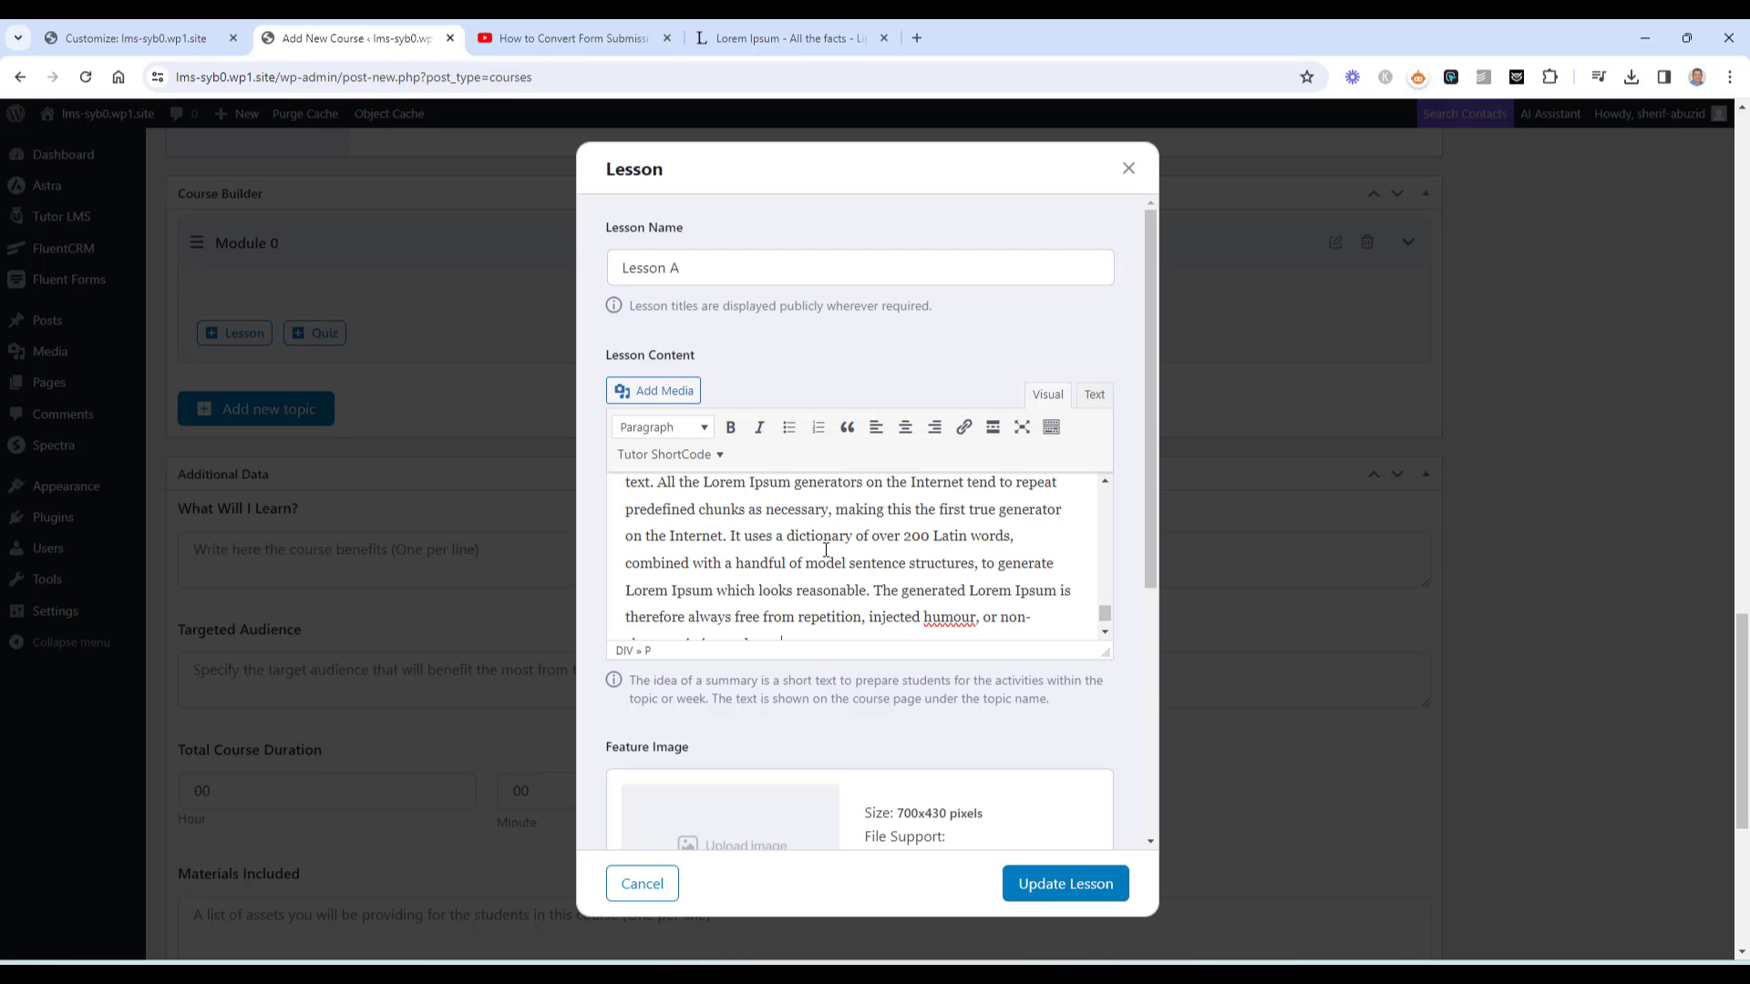
scroll(825, 550, down, 1)
scroll(906, 638, down, 5)
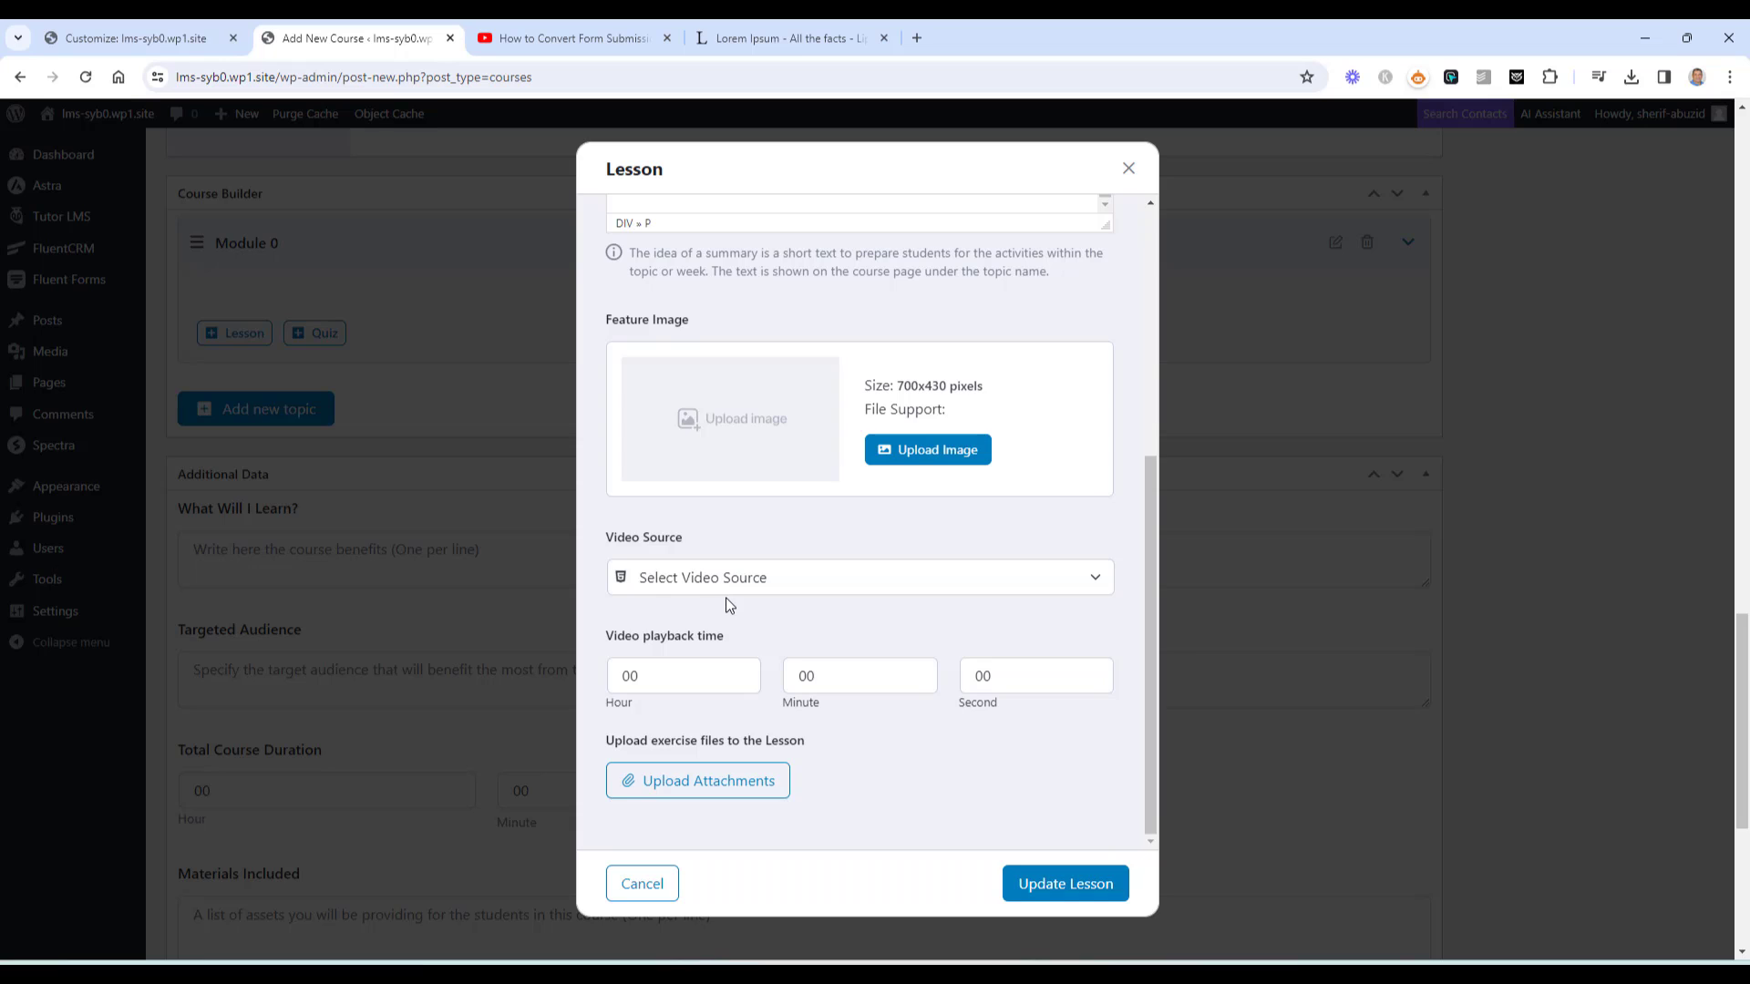
scroll(726, 601, up, 5)
scroll(810, 566, up, 3)
scroll(810, 565, up, 5)
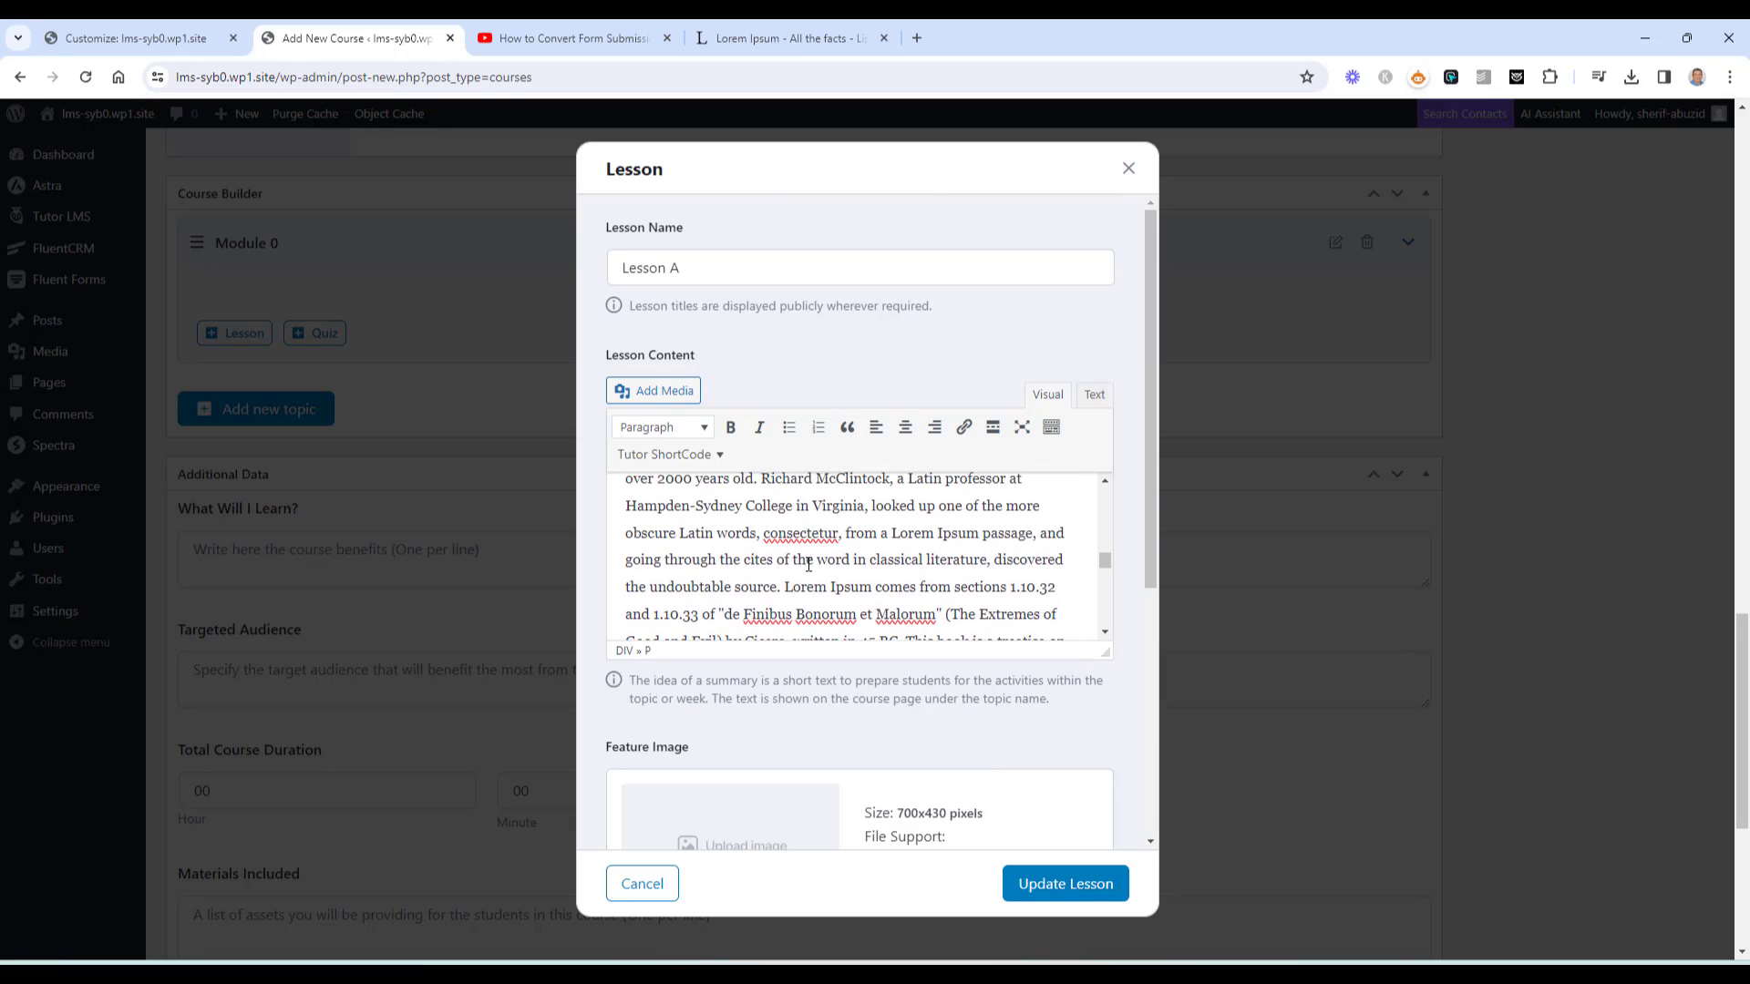
click(1046, 883)
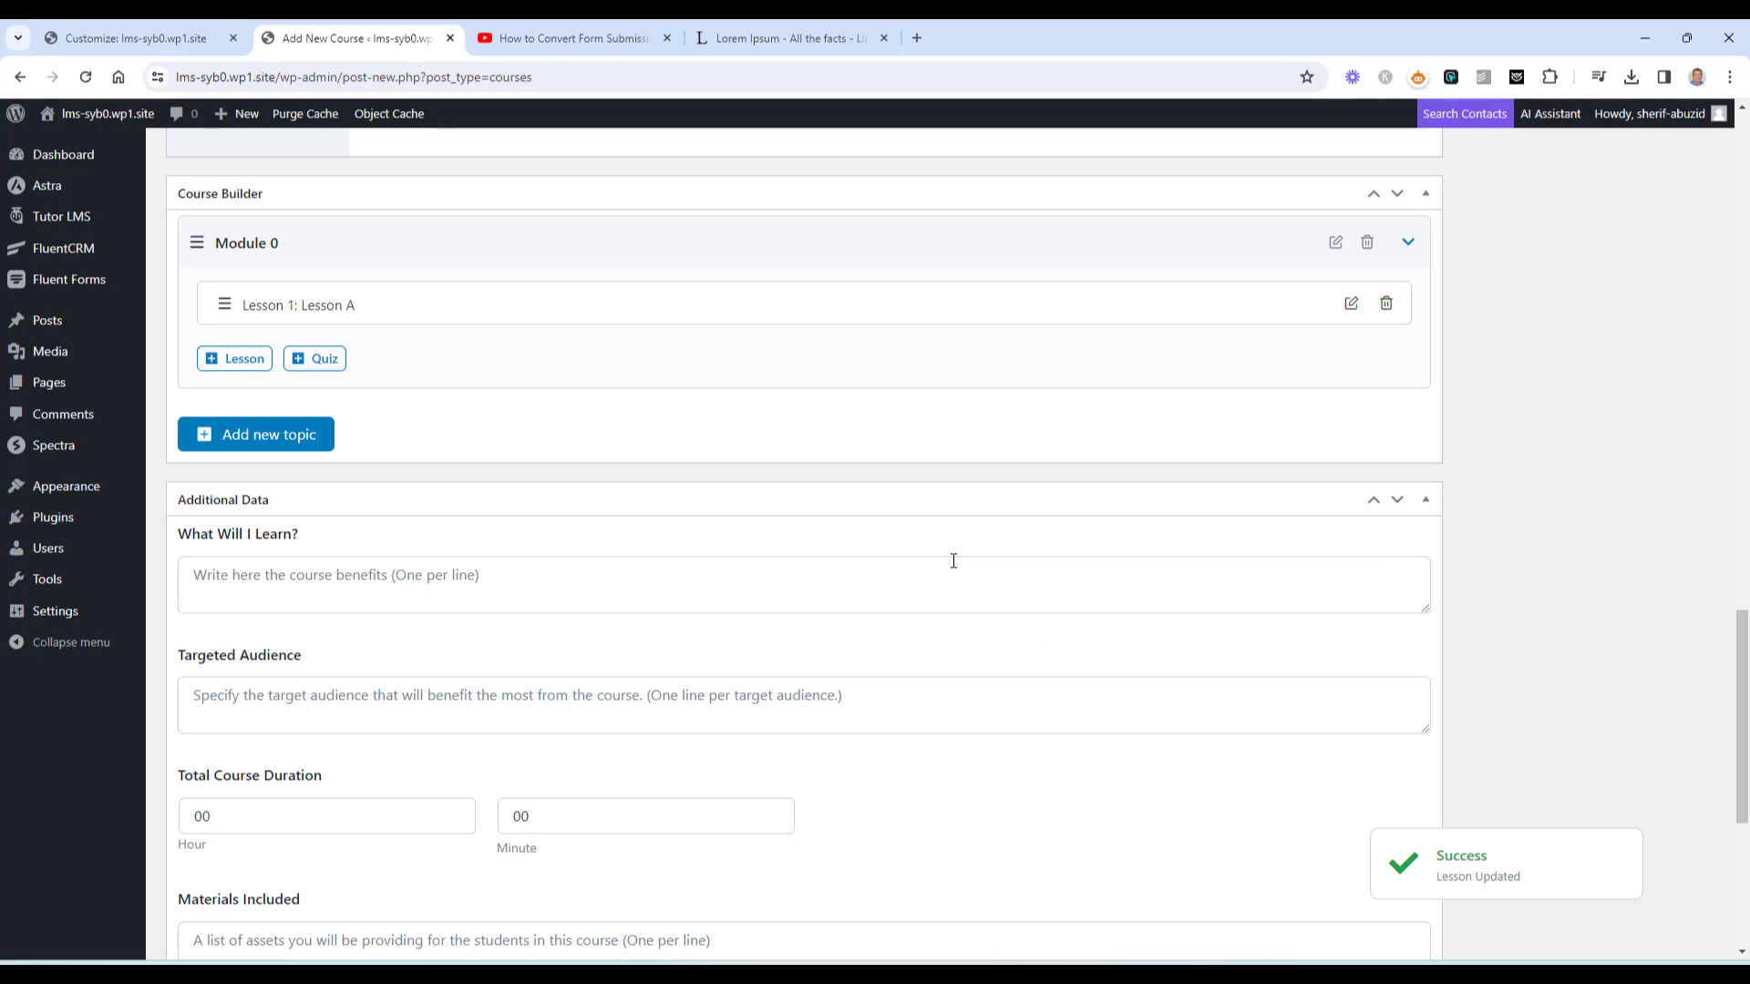
Add a second lesson to Module 0 named 'Lesson B'
click(264, 354)
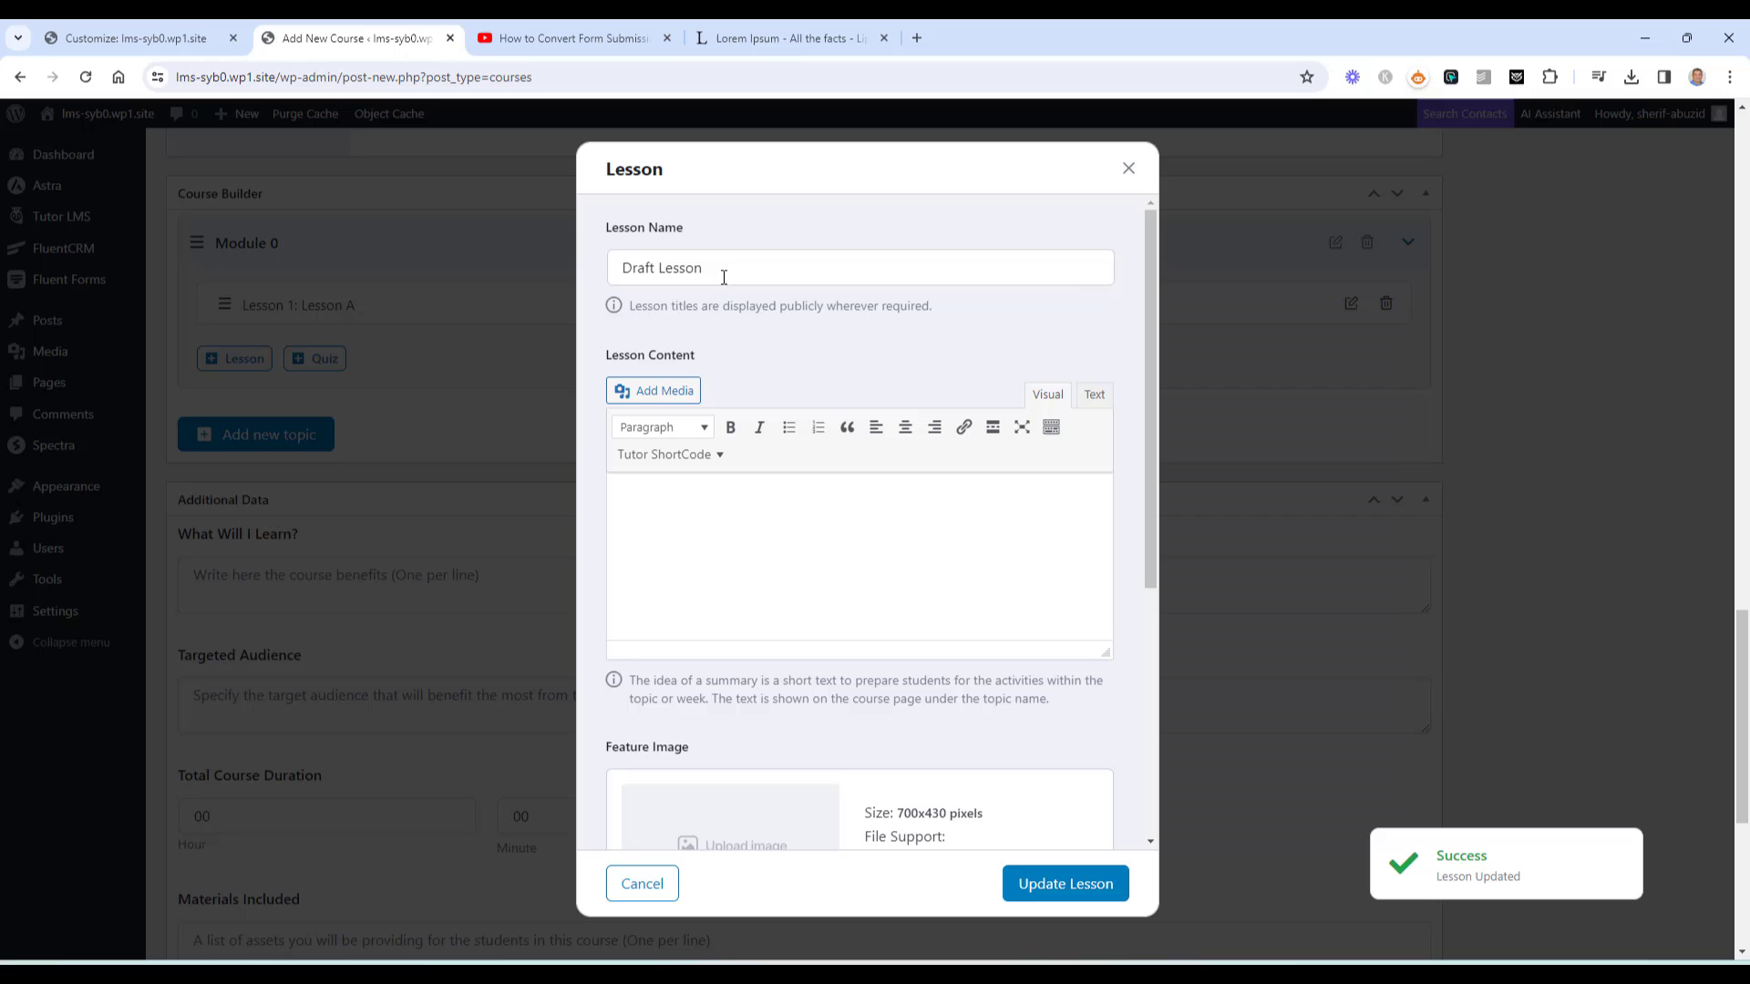
click(732, 269)
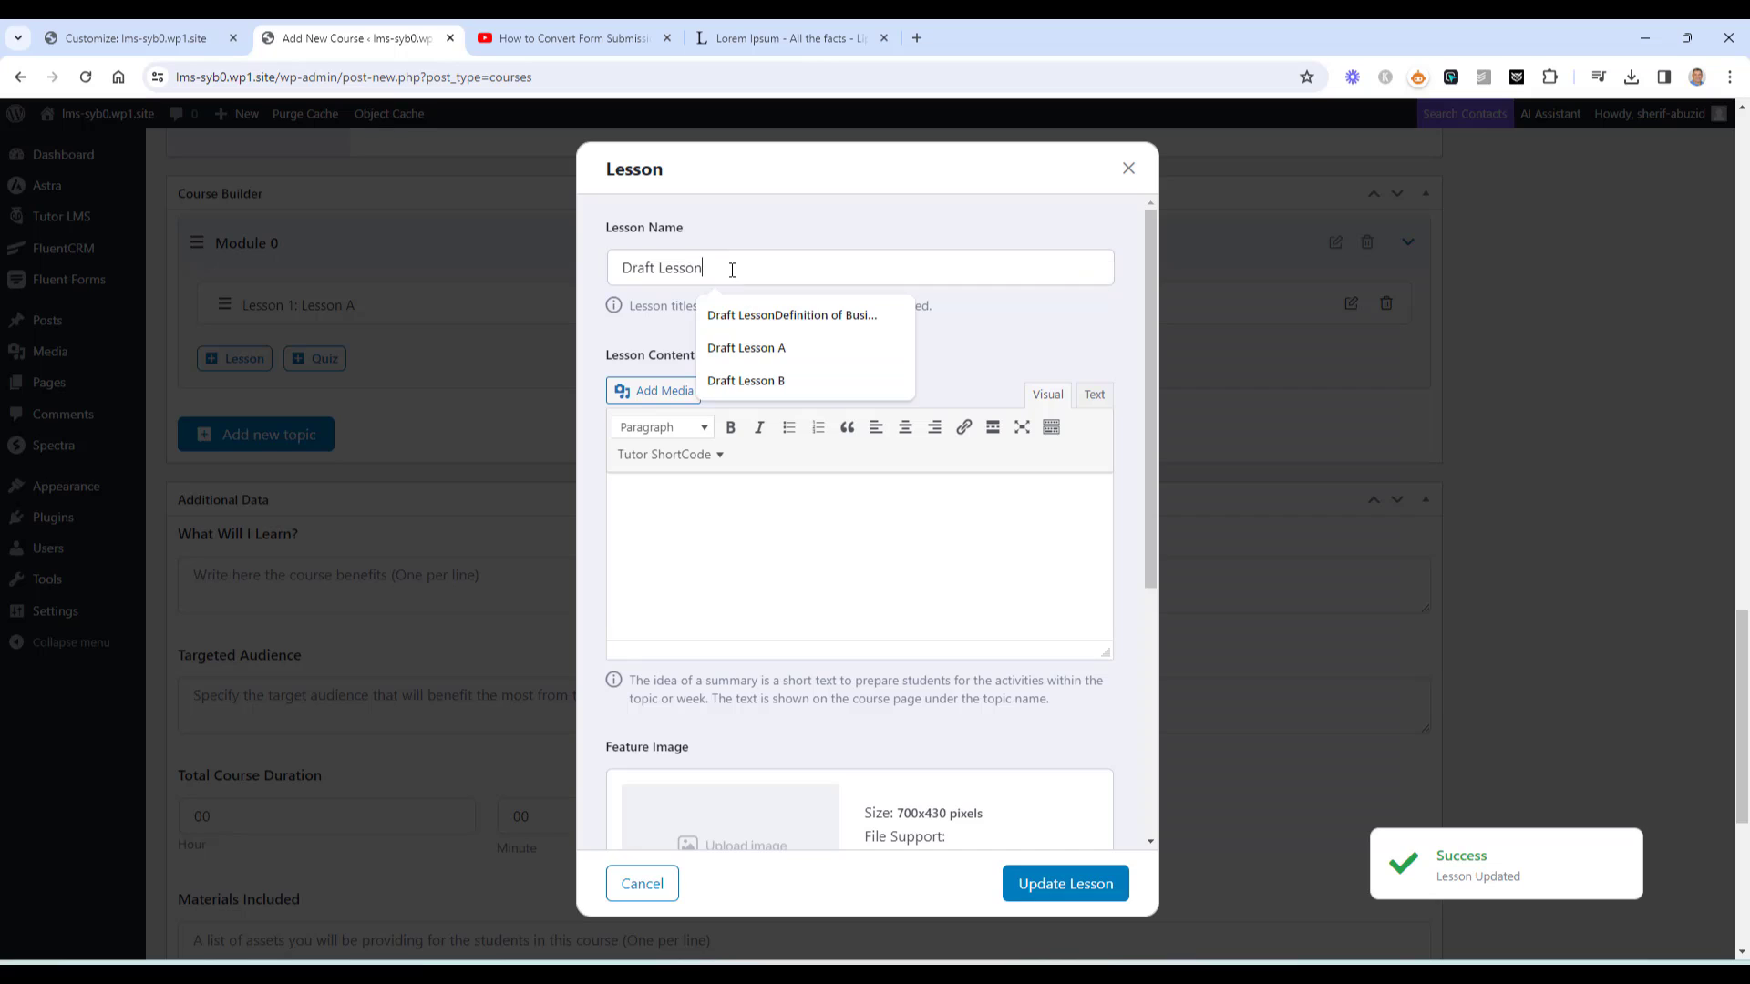
click(761, 380)
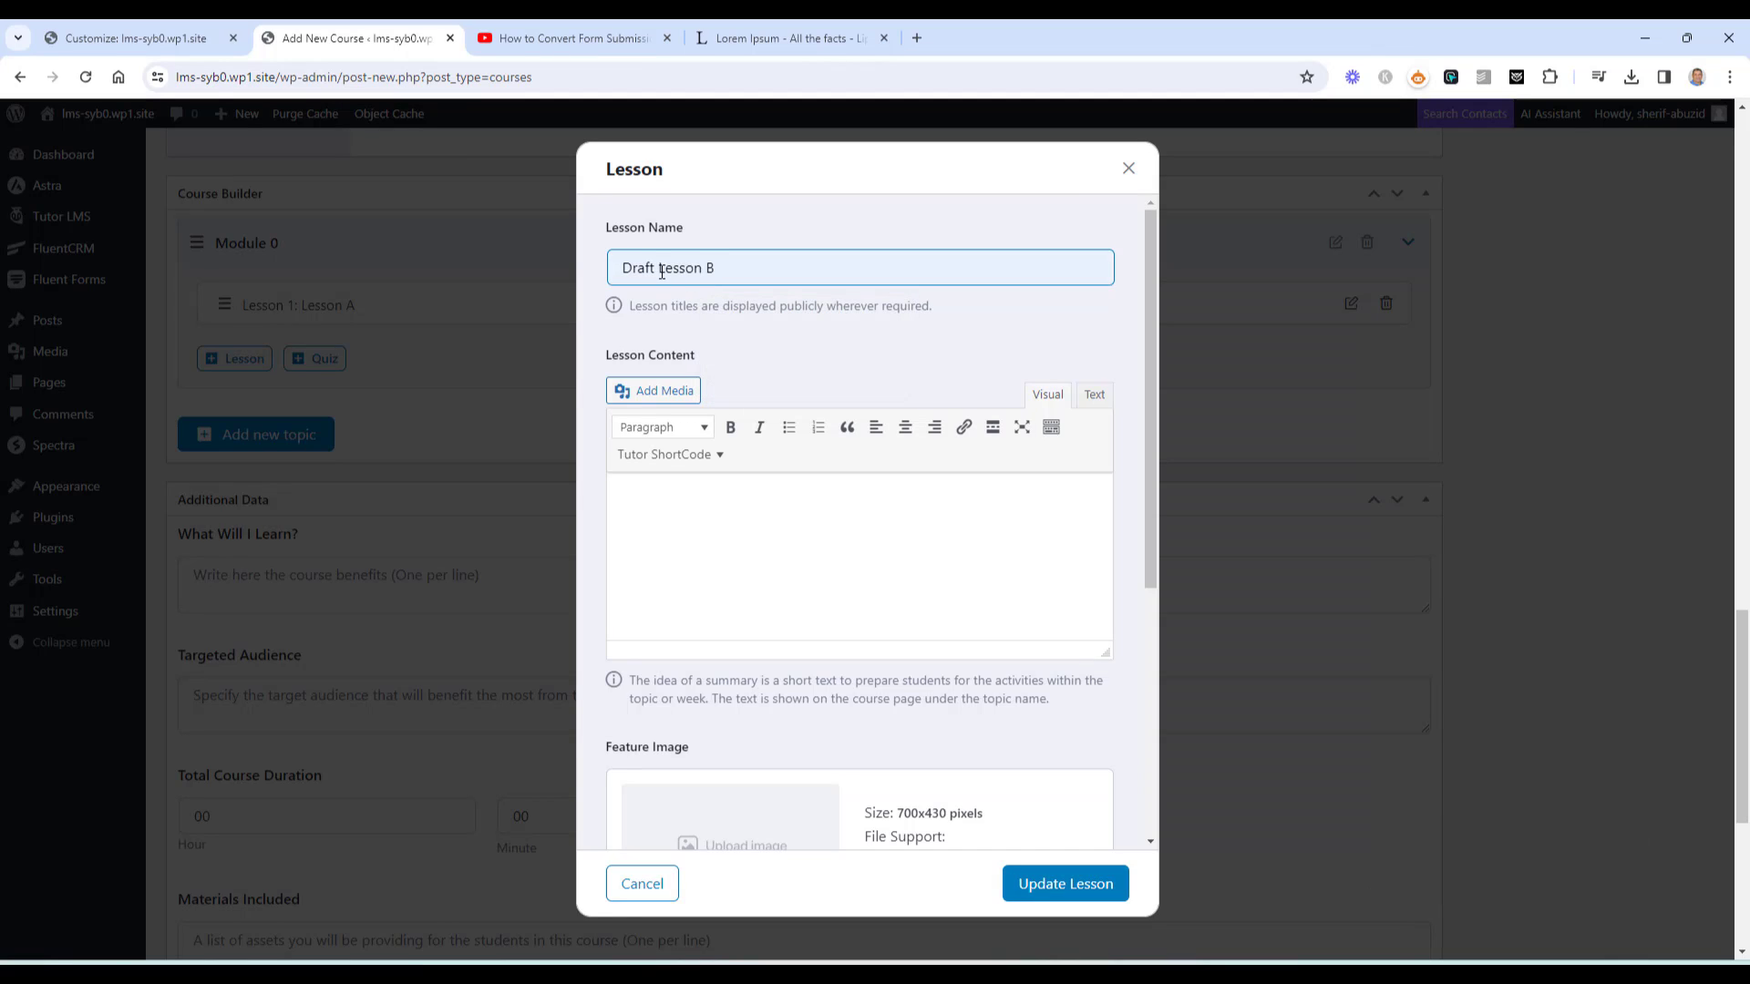
drag(662, 272, 587, 270)
key(BackSpace)
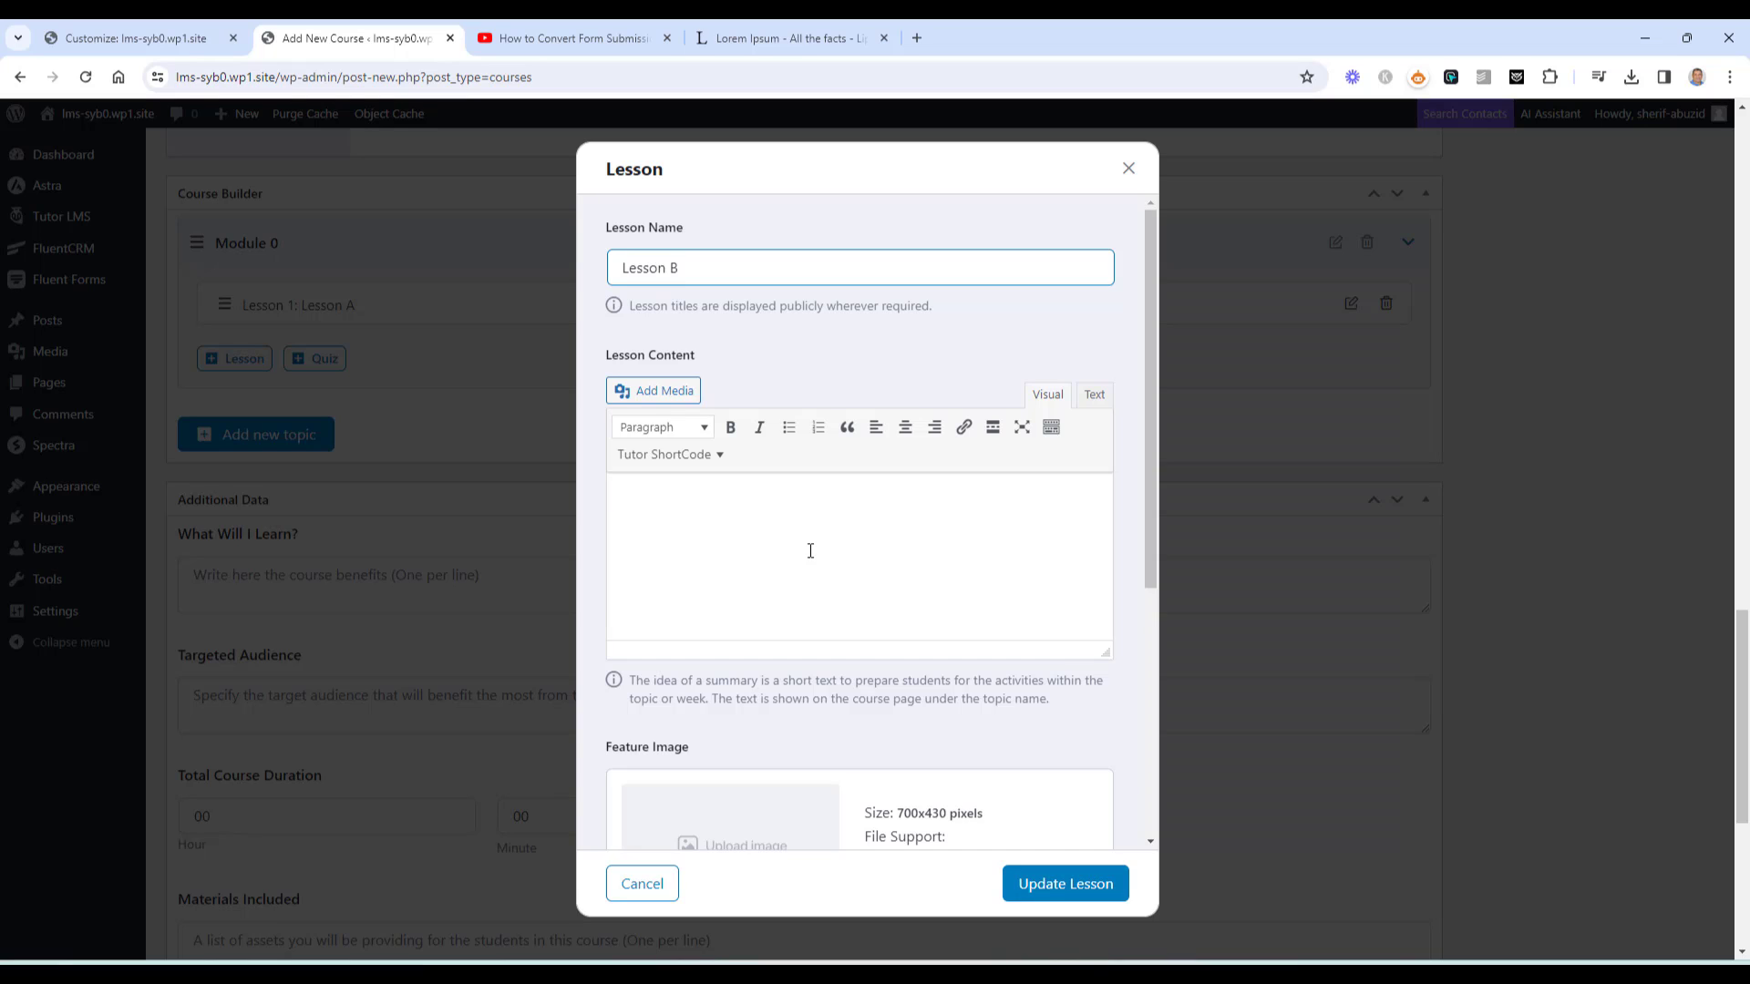
Set the video source to YouTube, paste the copied video URL, and save Lesson B
scroll(811, 551, down, 4)
click(799, 648)
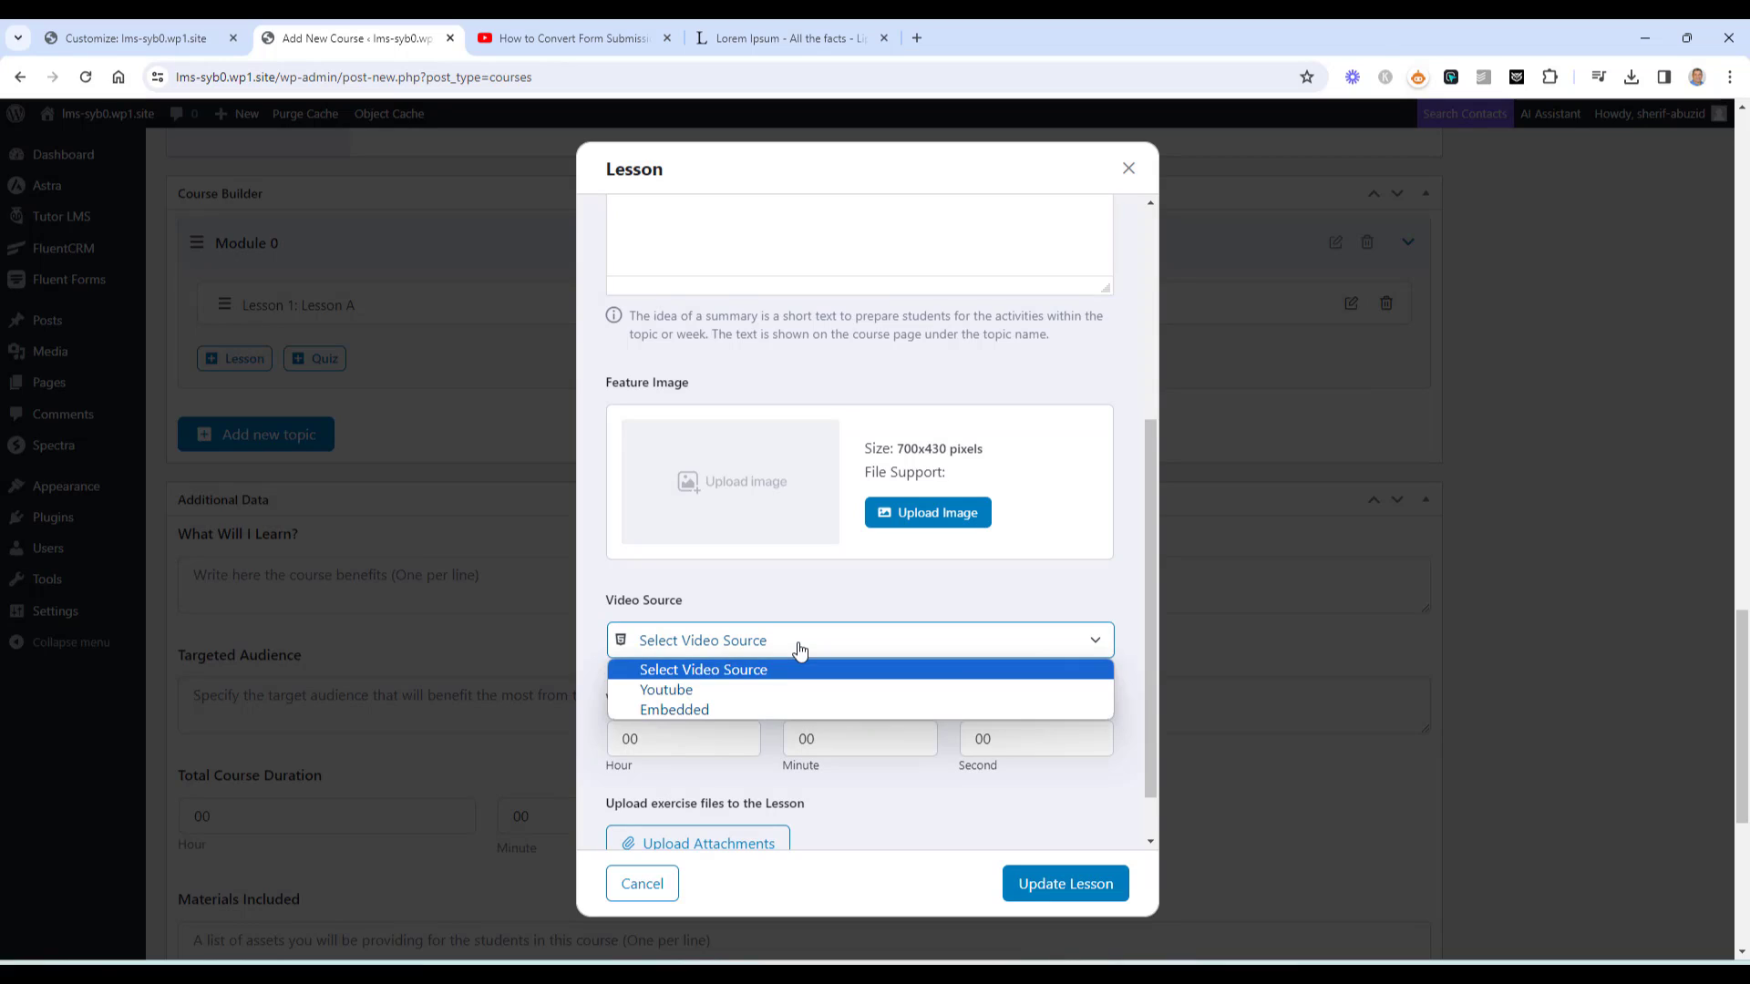
click(759, 689)
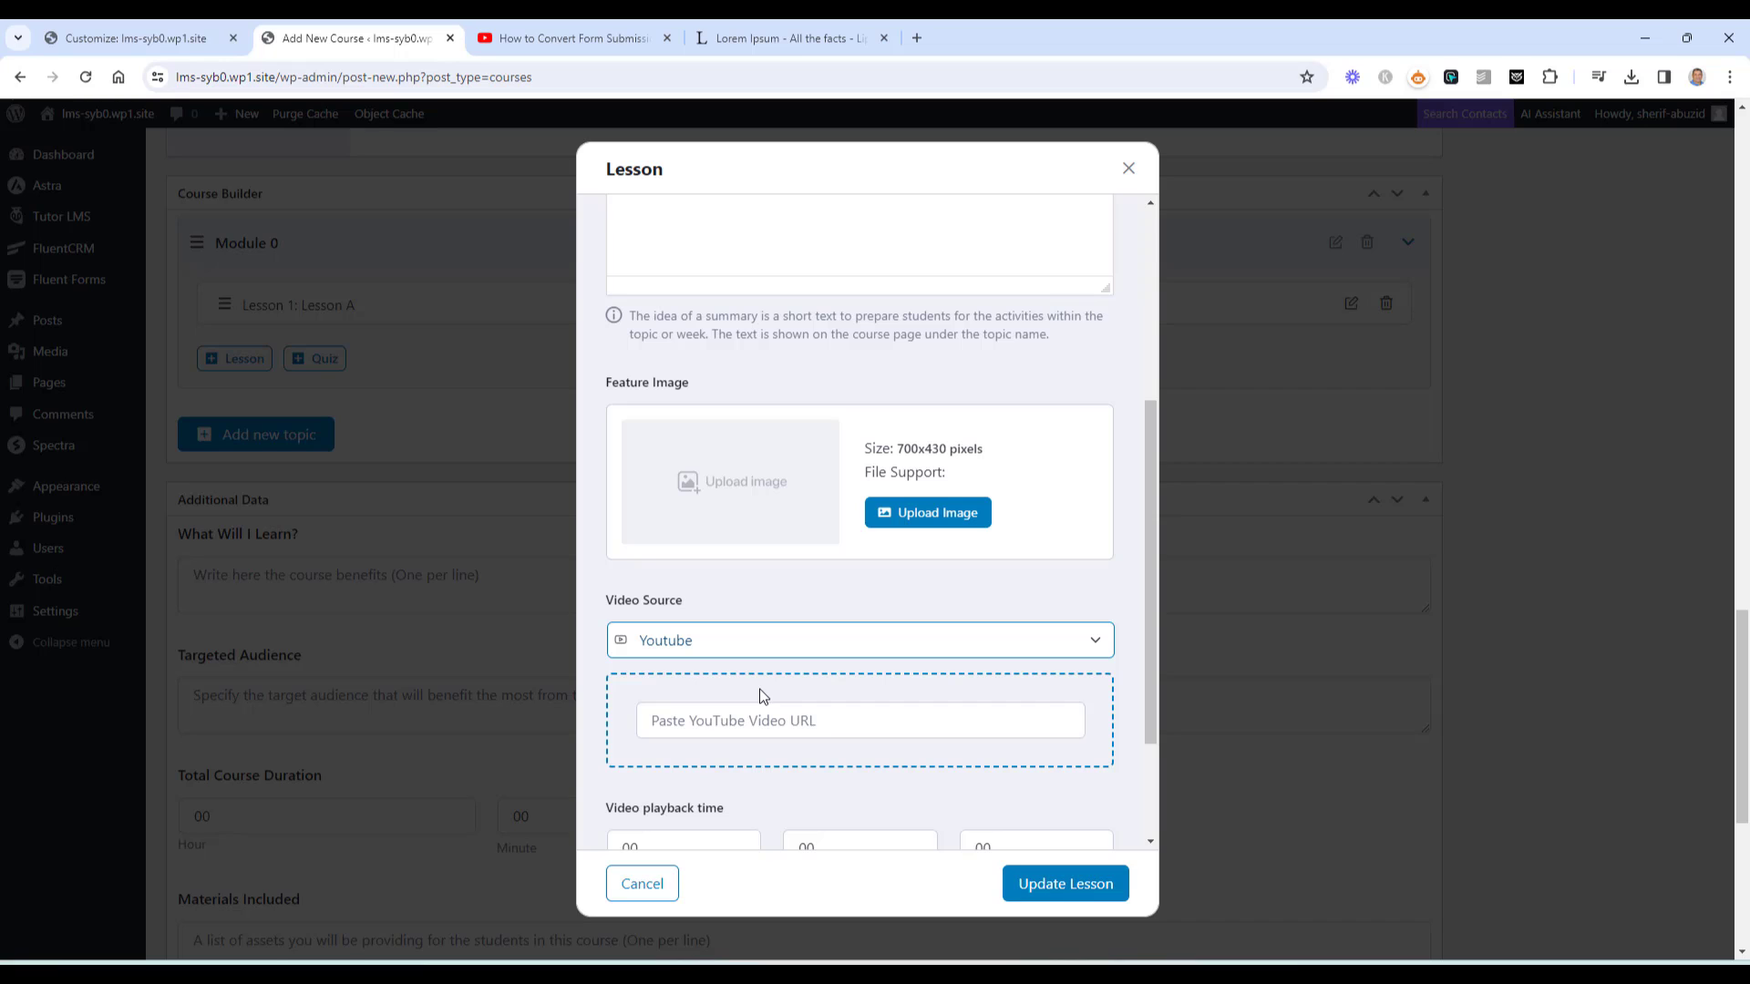
click(565, 27)
click(580, 73)
key(ctrl+c)
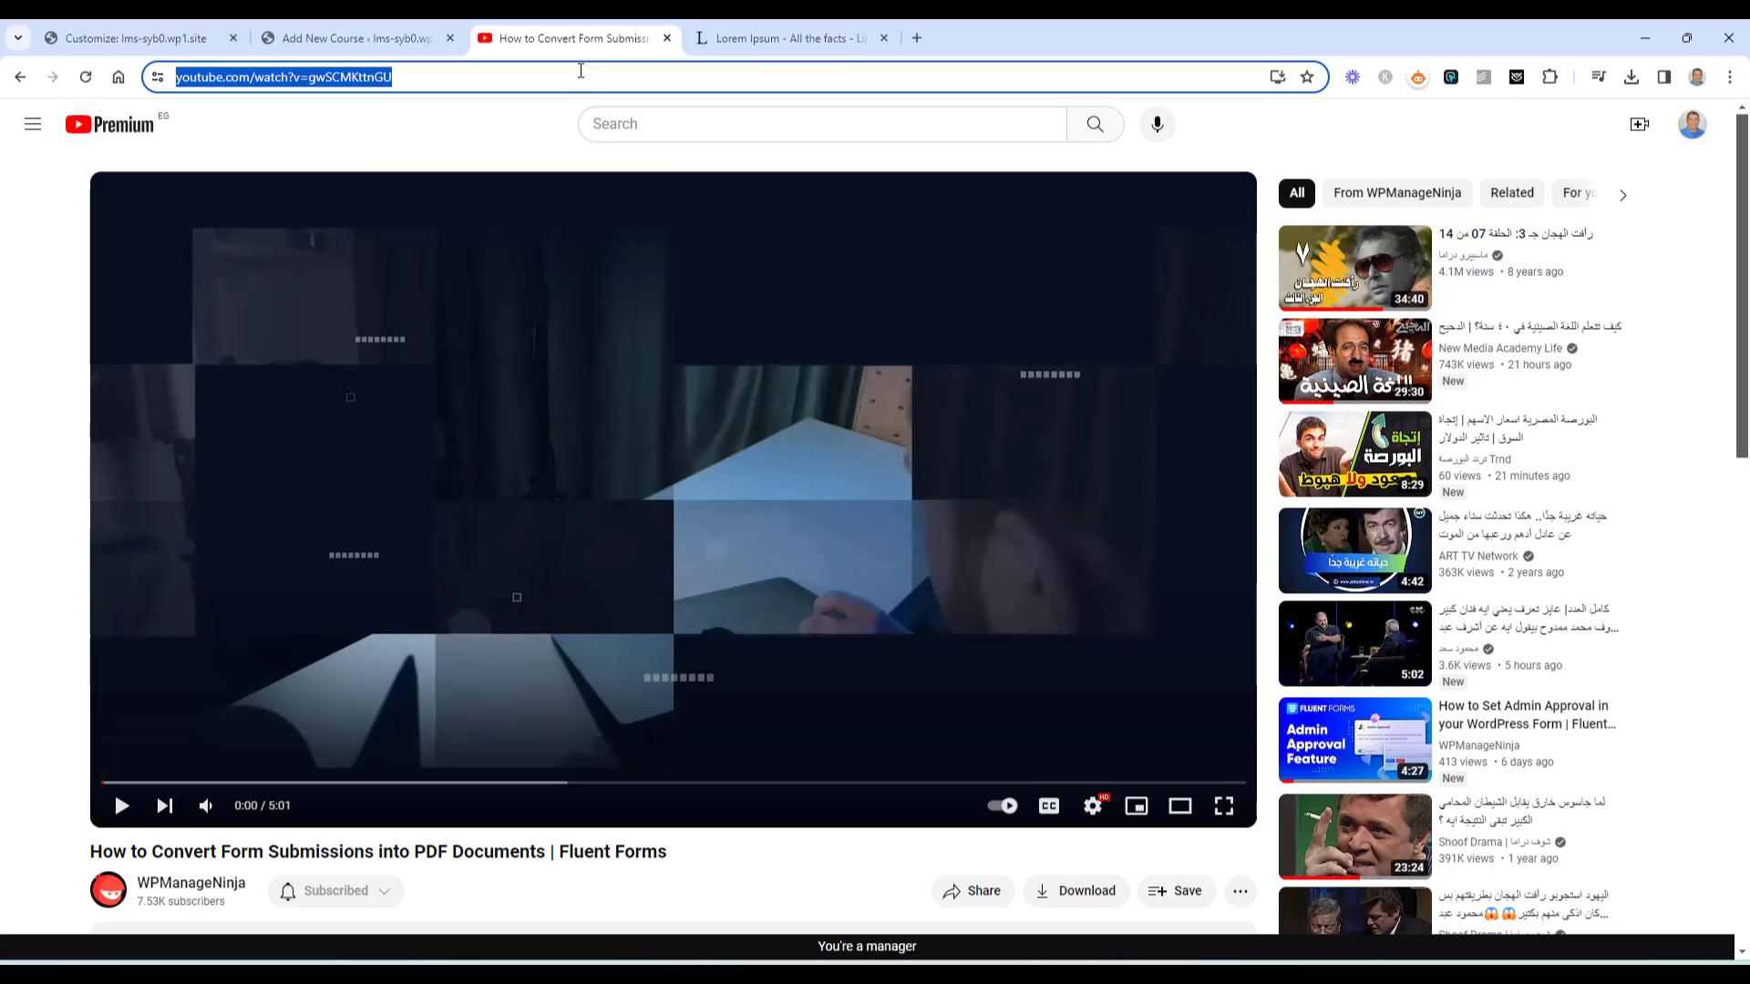
click(355, 37)
click(863, 719)
key(ctrl+v)
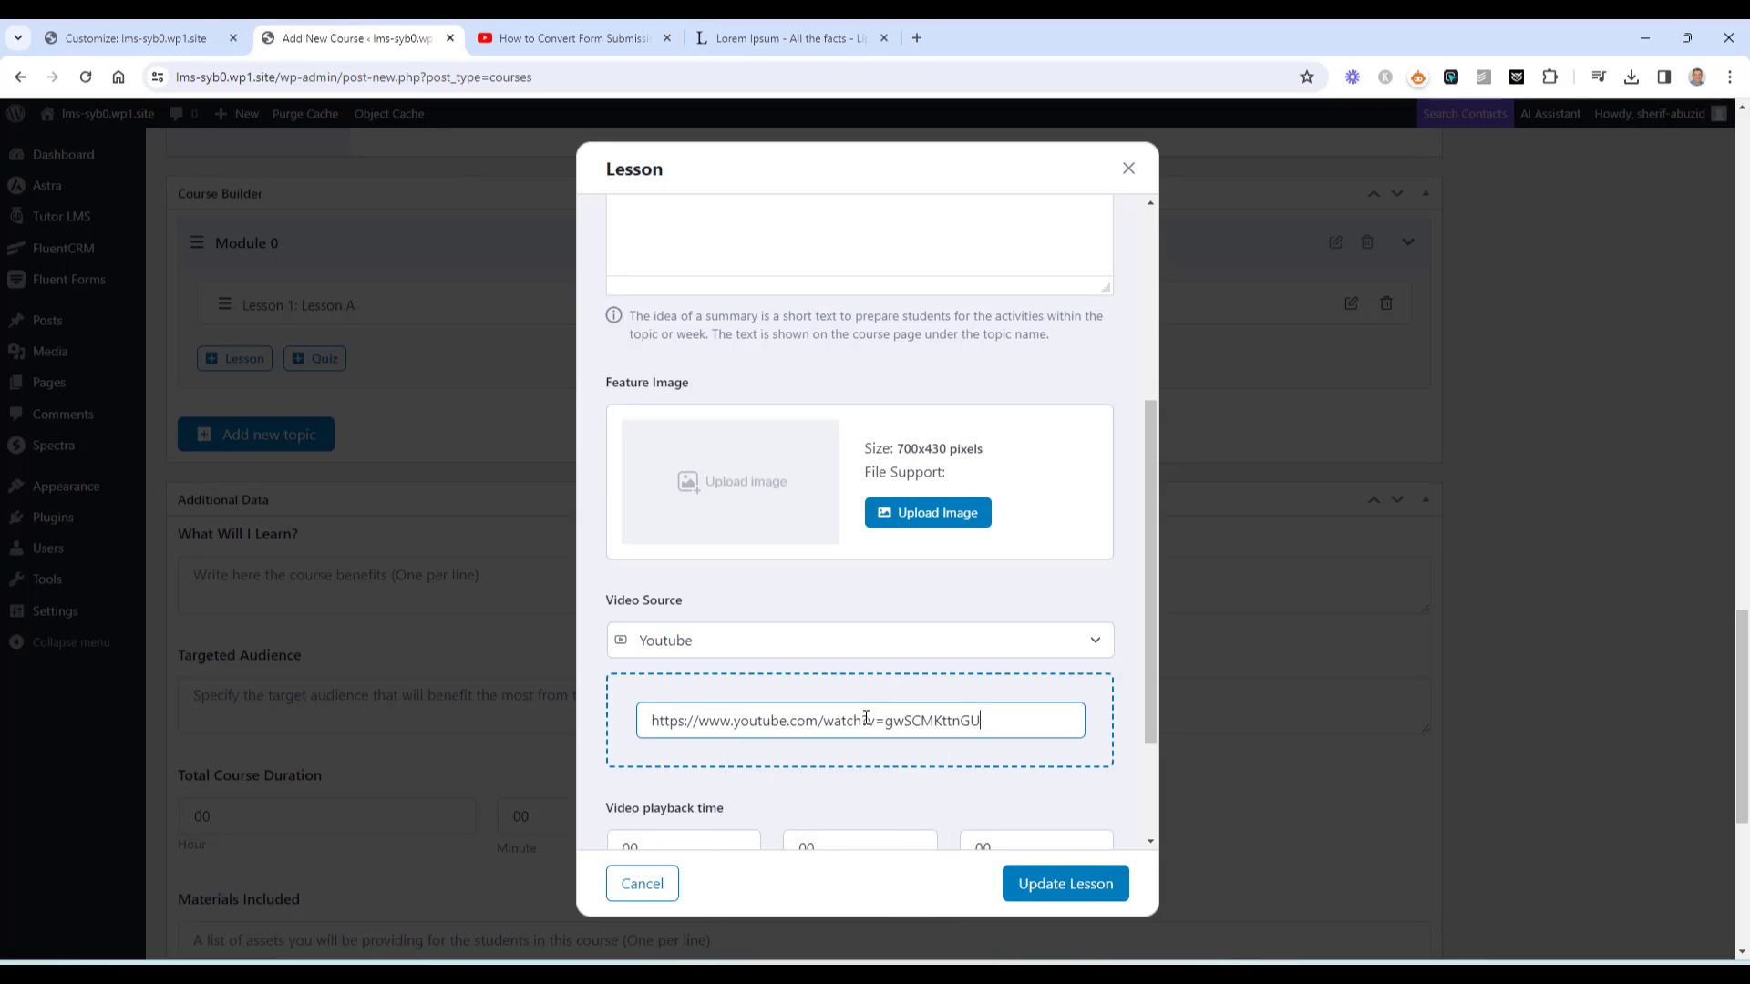
scroll(884, 728, down, 2)
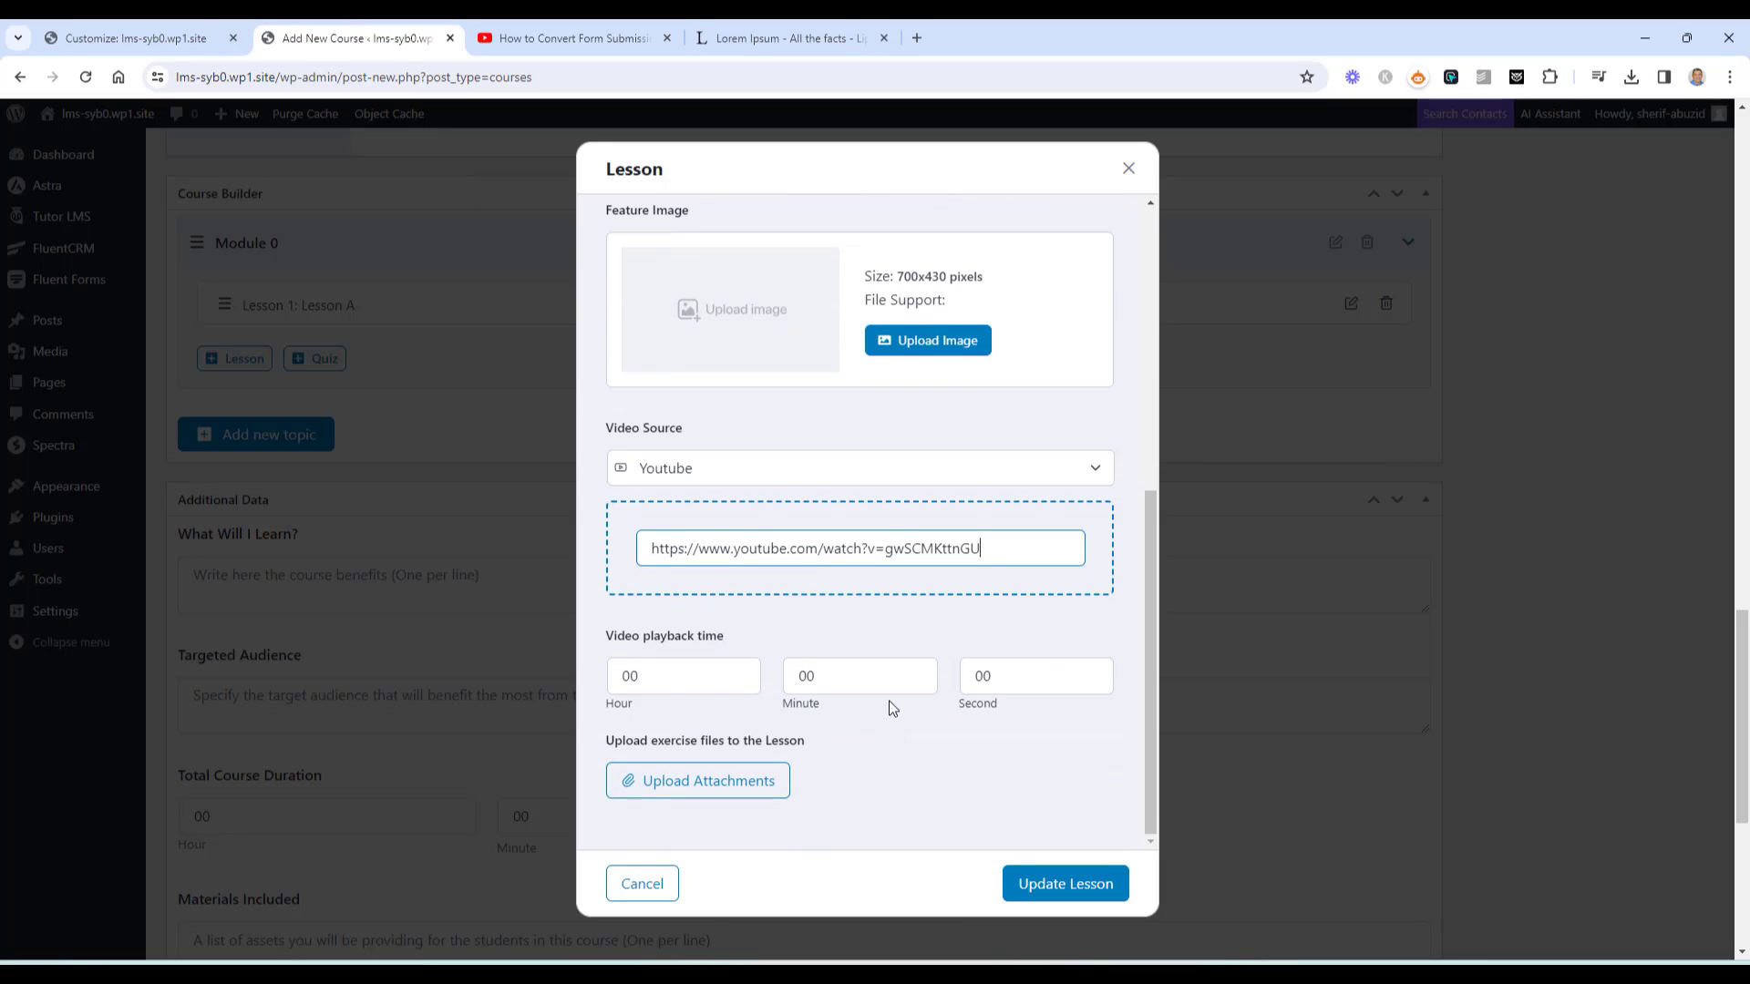
scroll(939, 638, up, 1)
scroll(959, 623, up, 1)
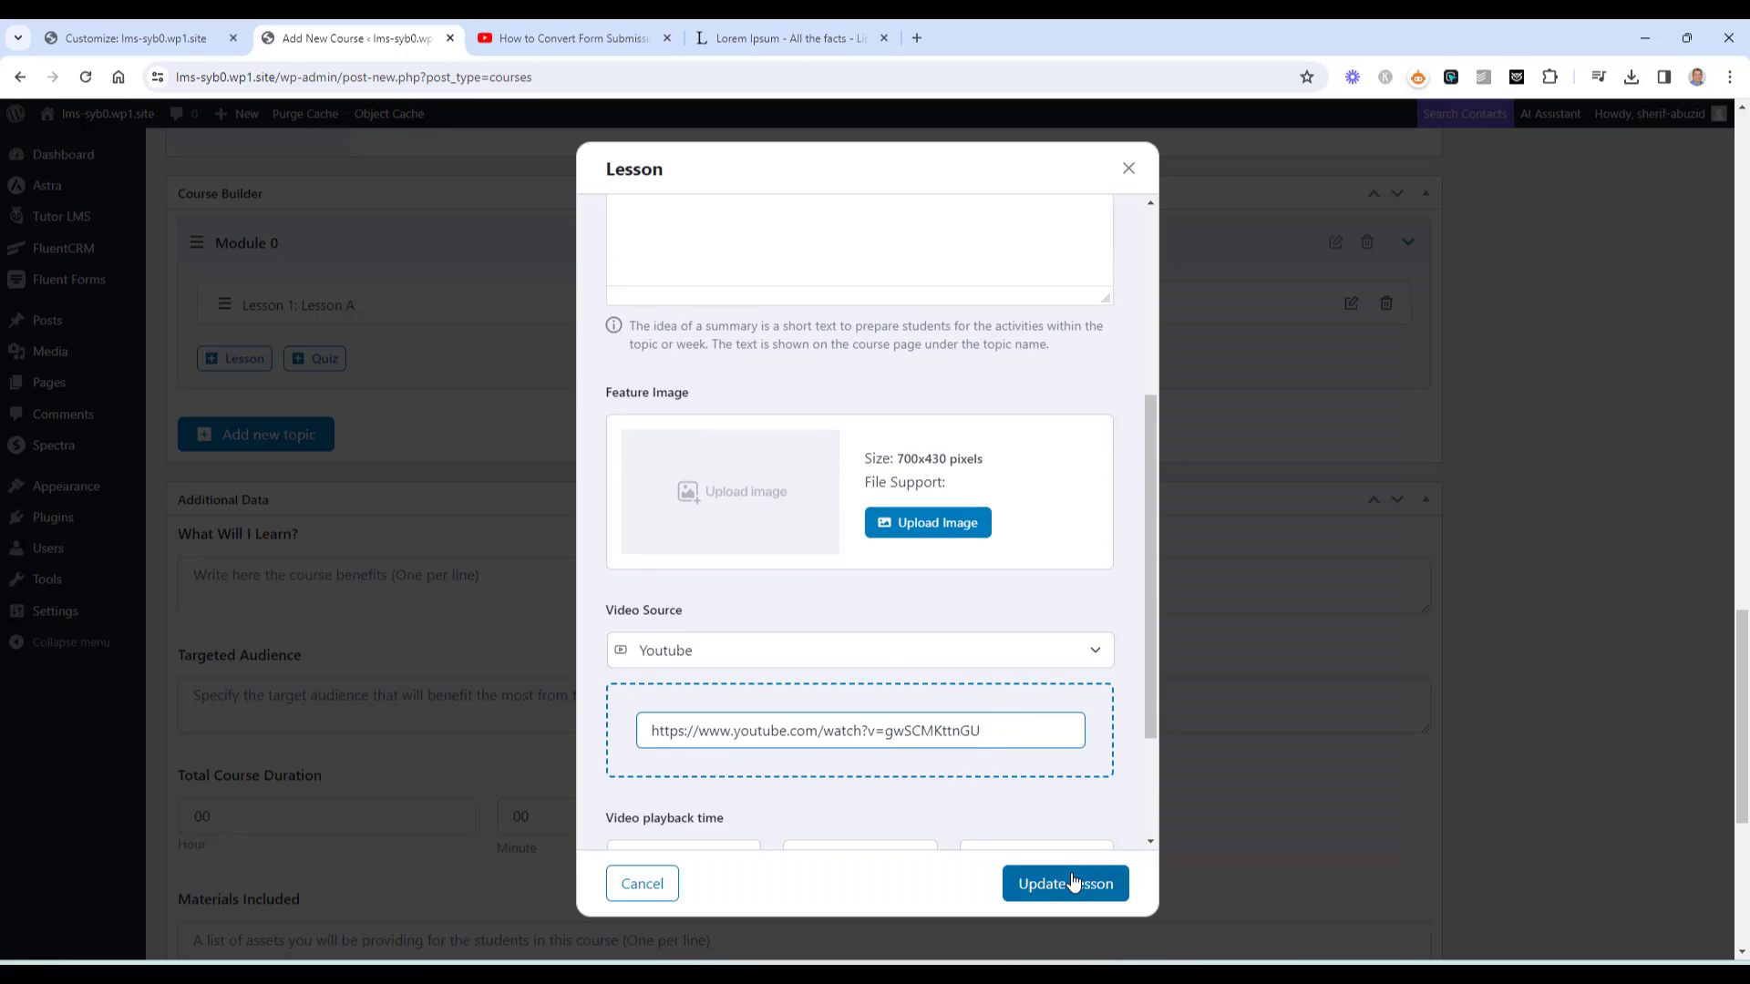
click(1072, 882)
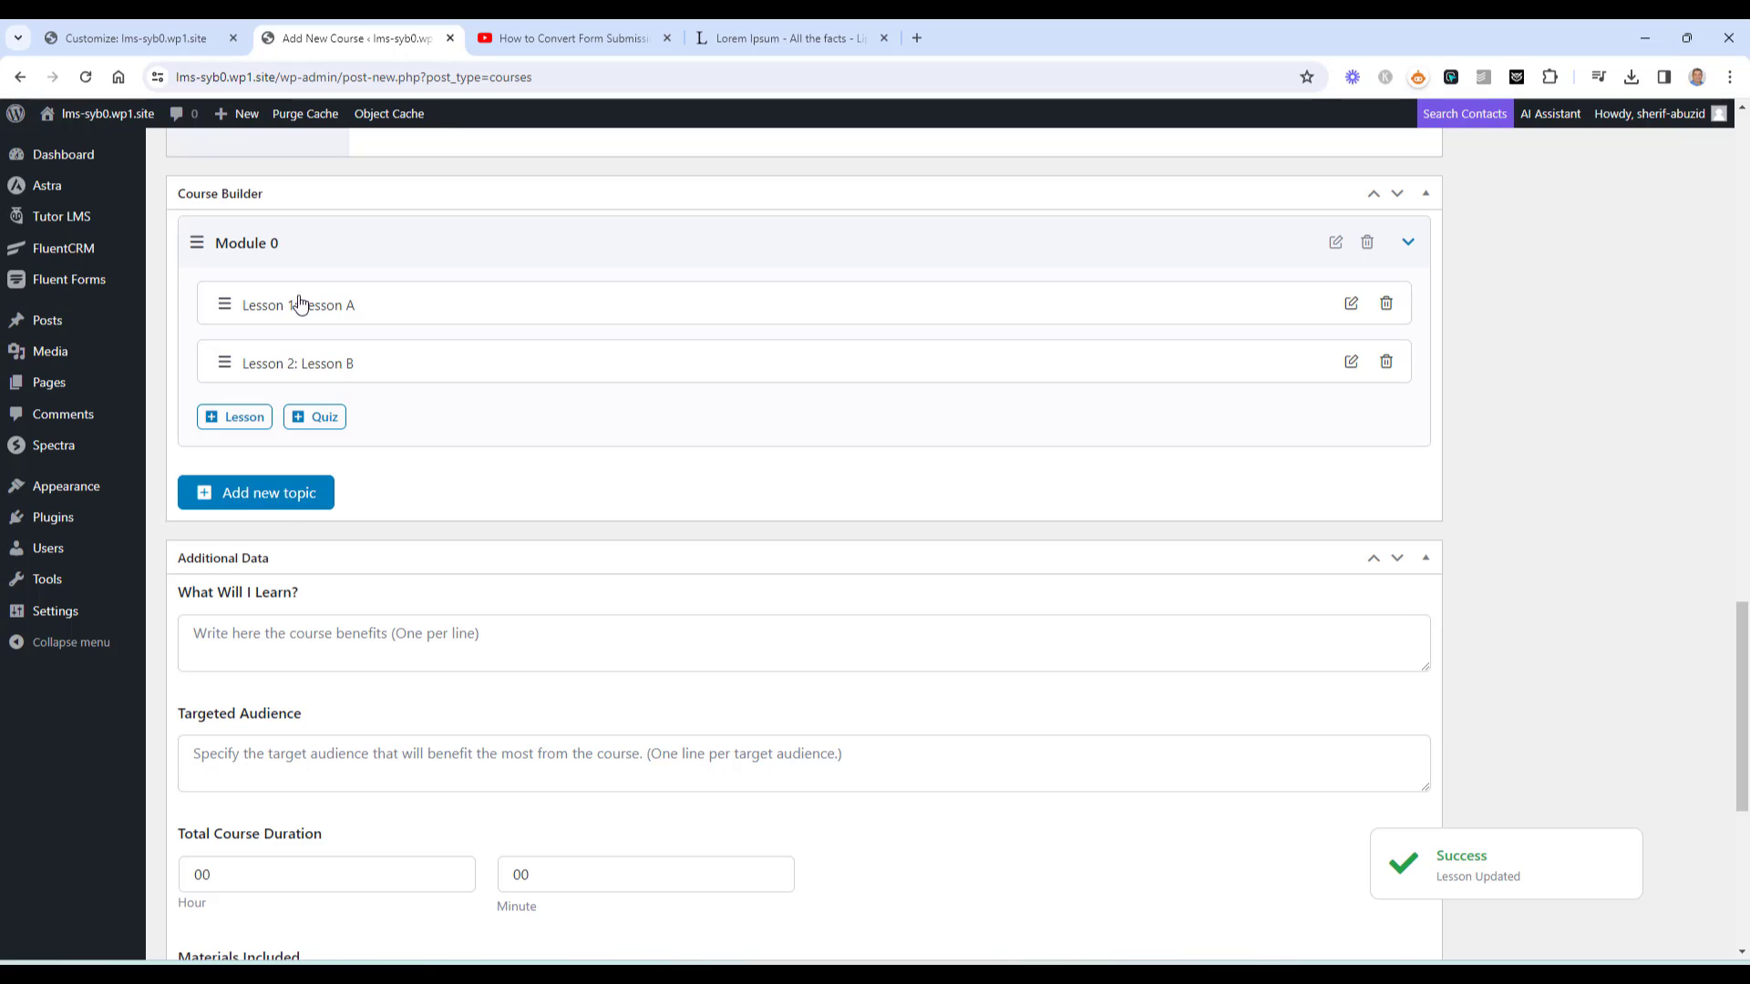
Create a new topic named 'Module A'
click(282, 509)
click(813, 427)
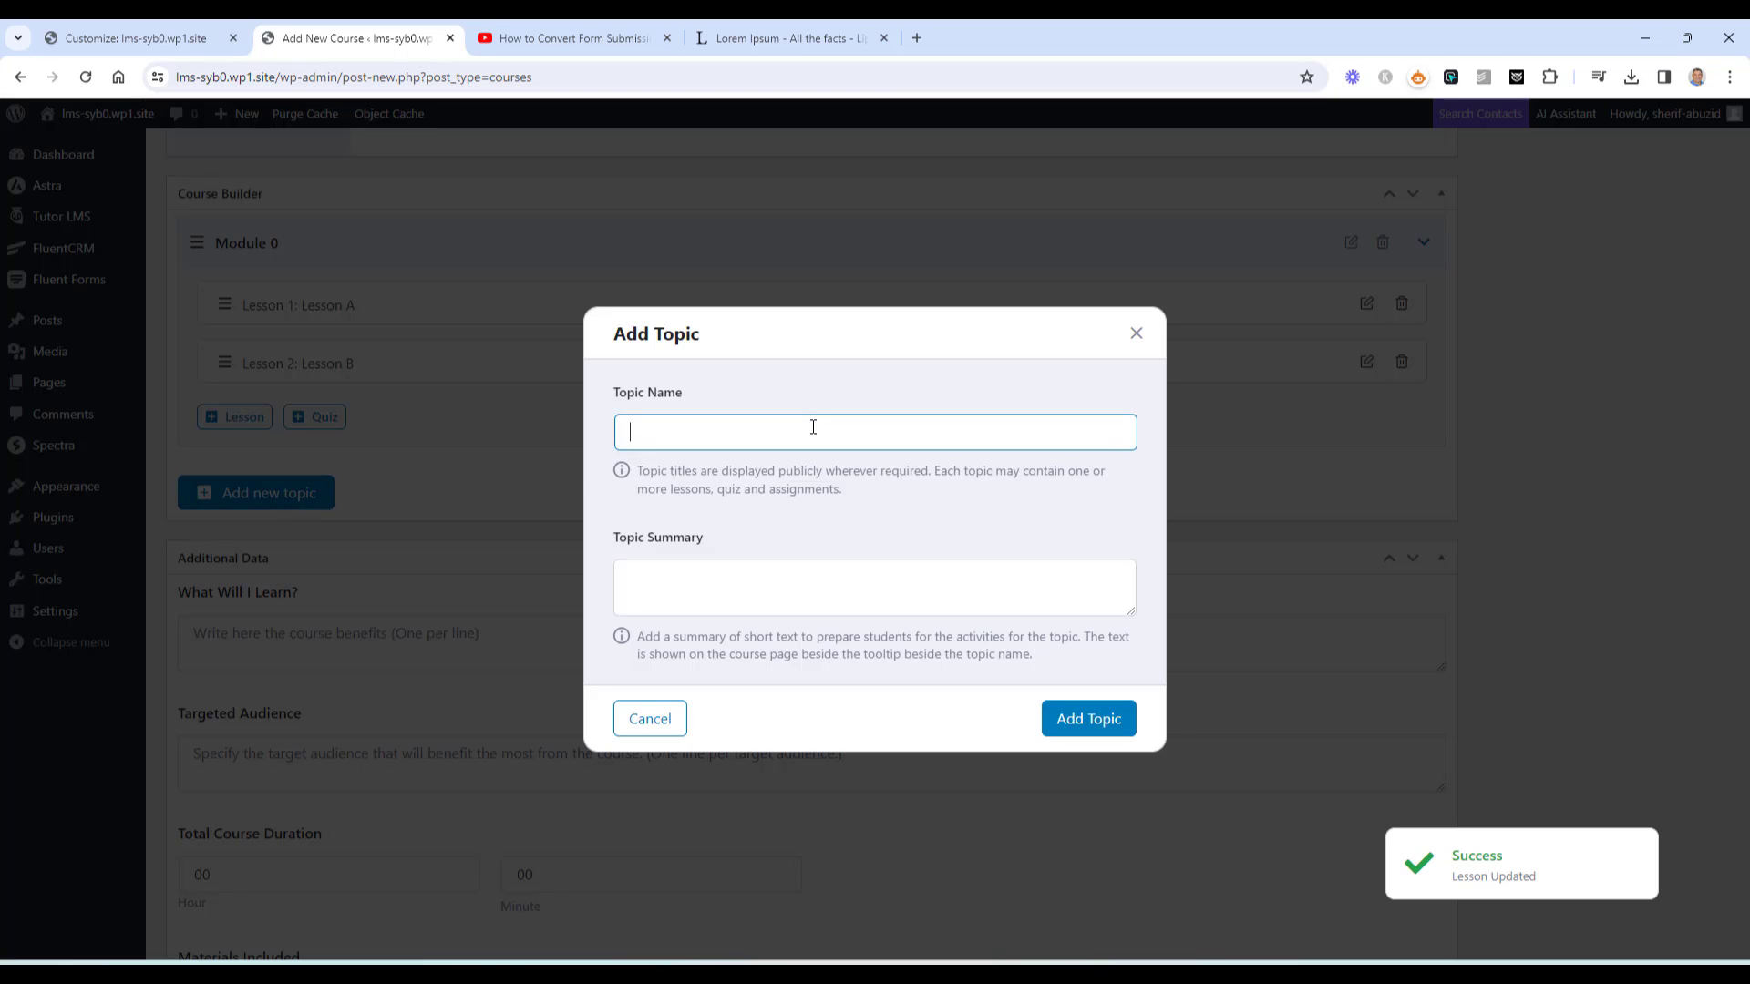
text(Module )
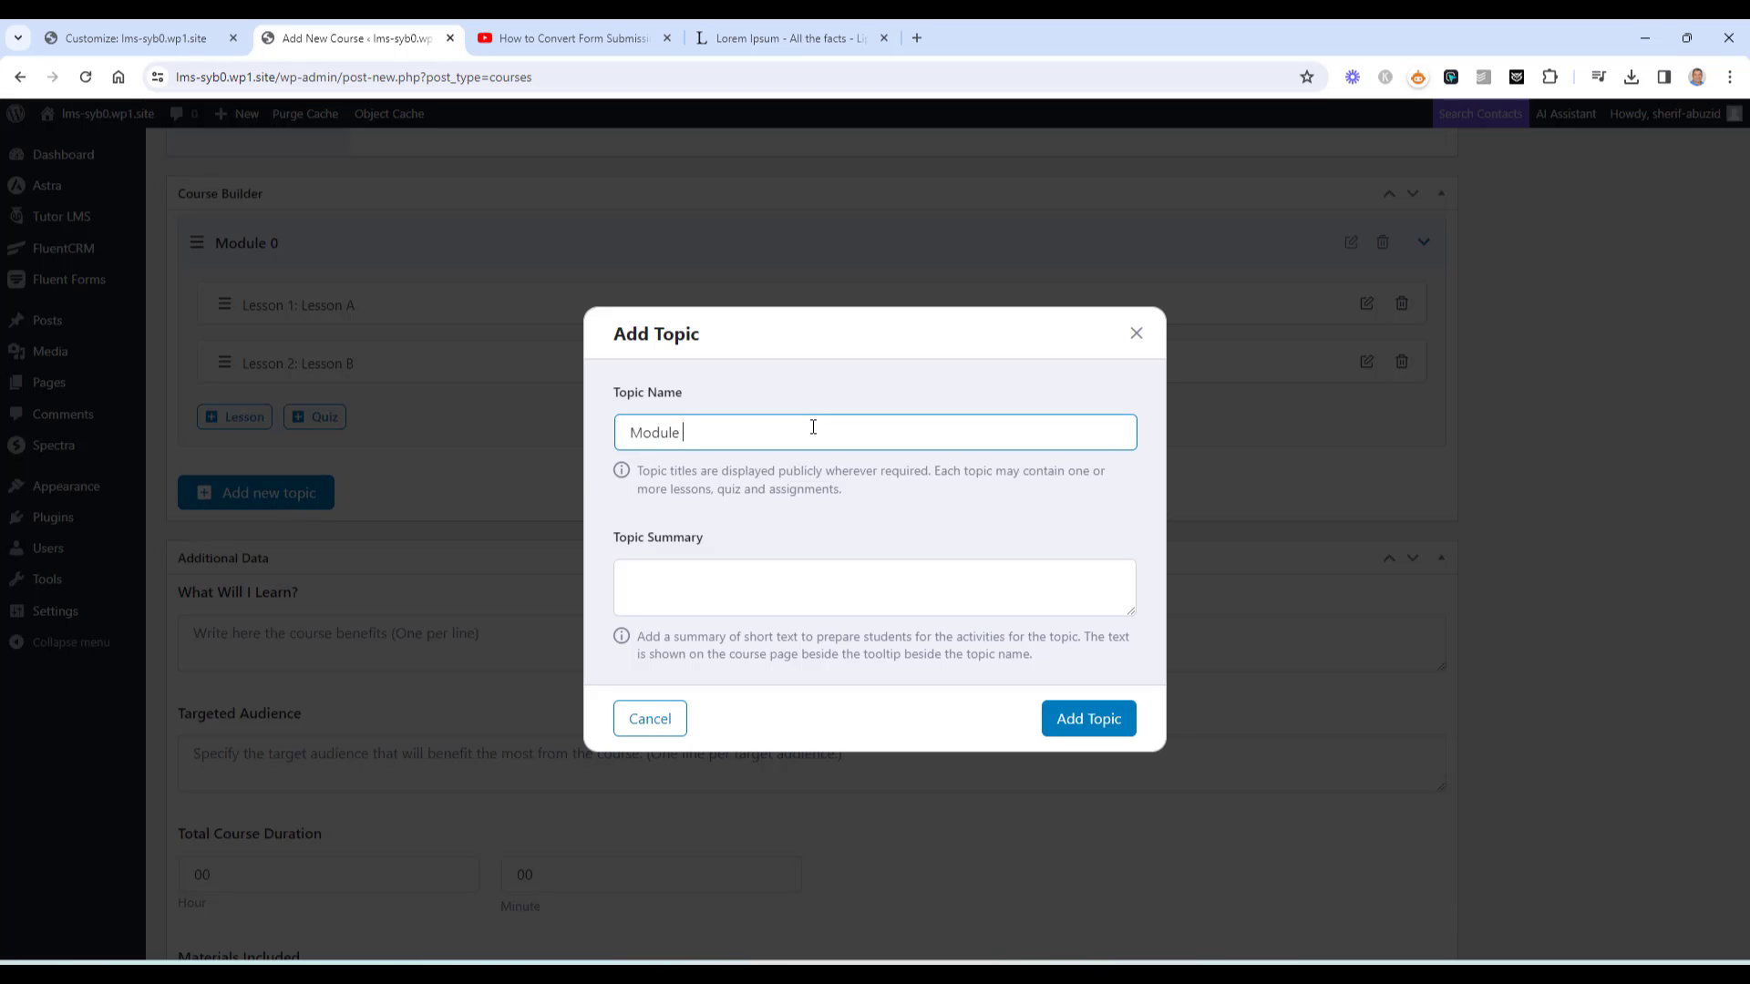
text(A)
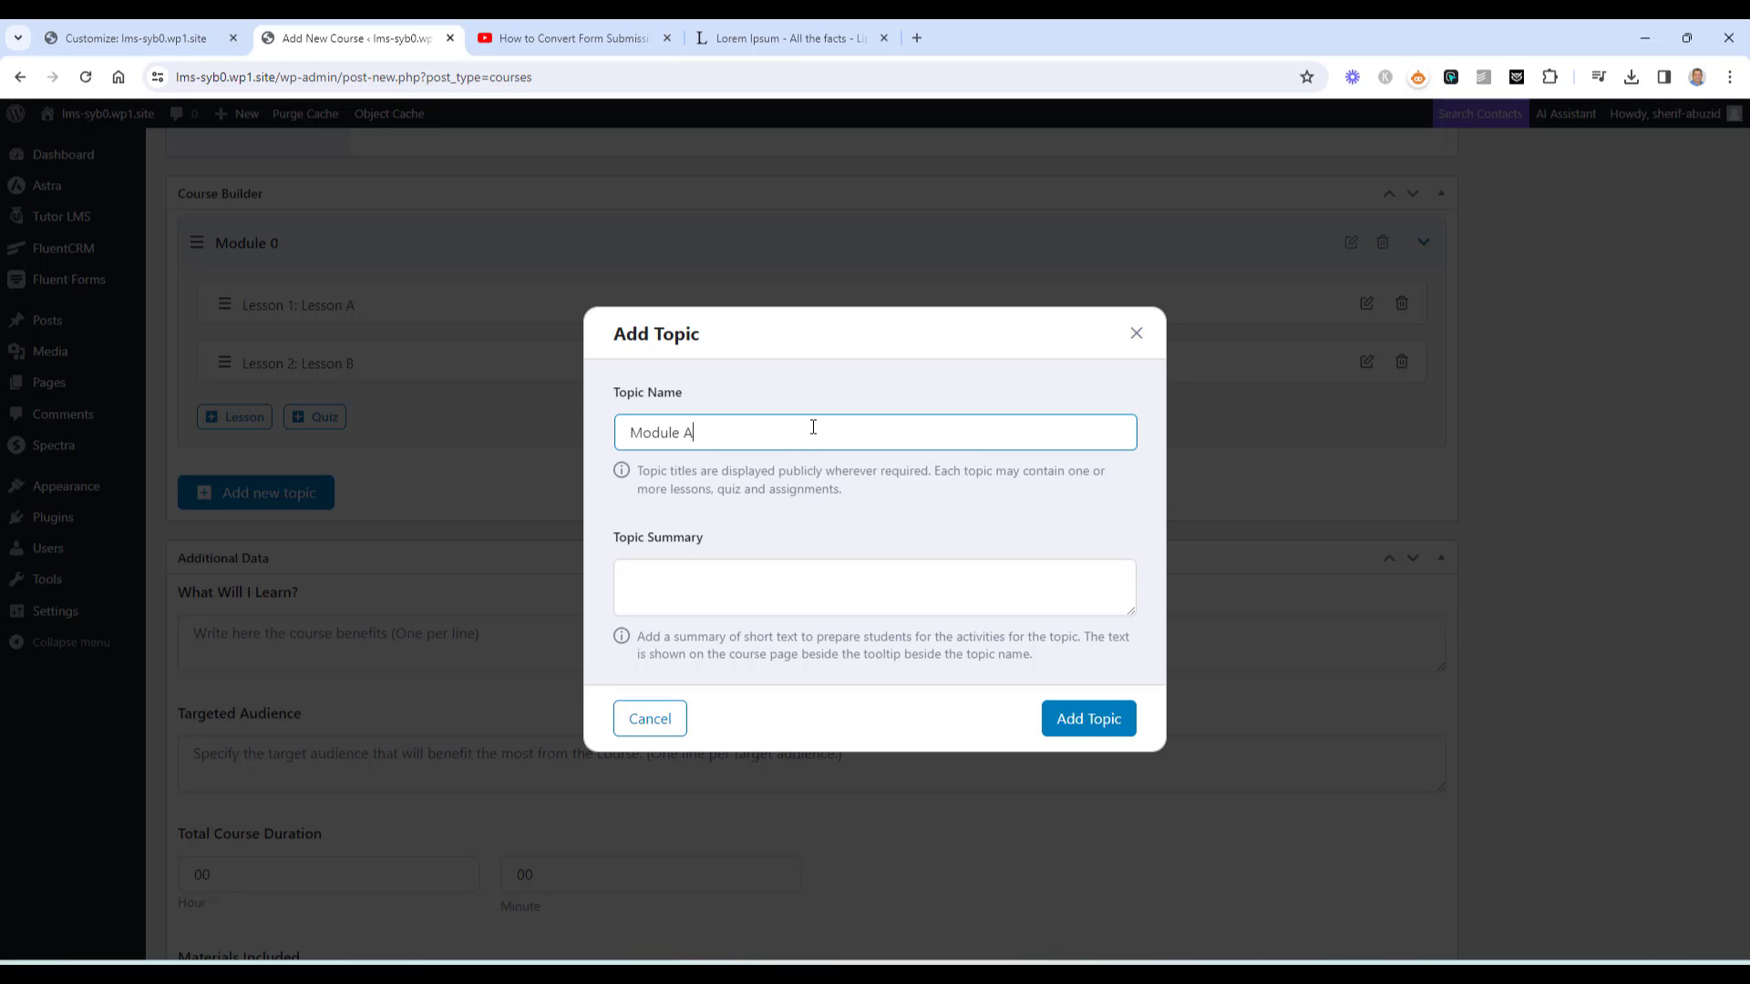
click(1086, 719)
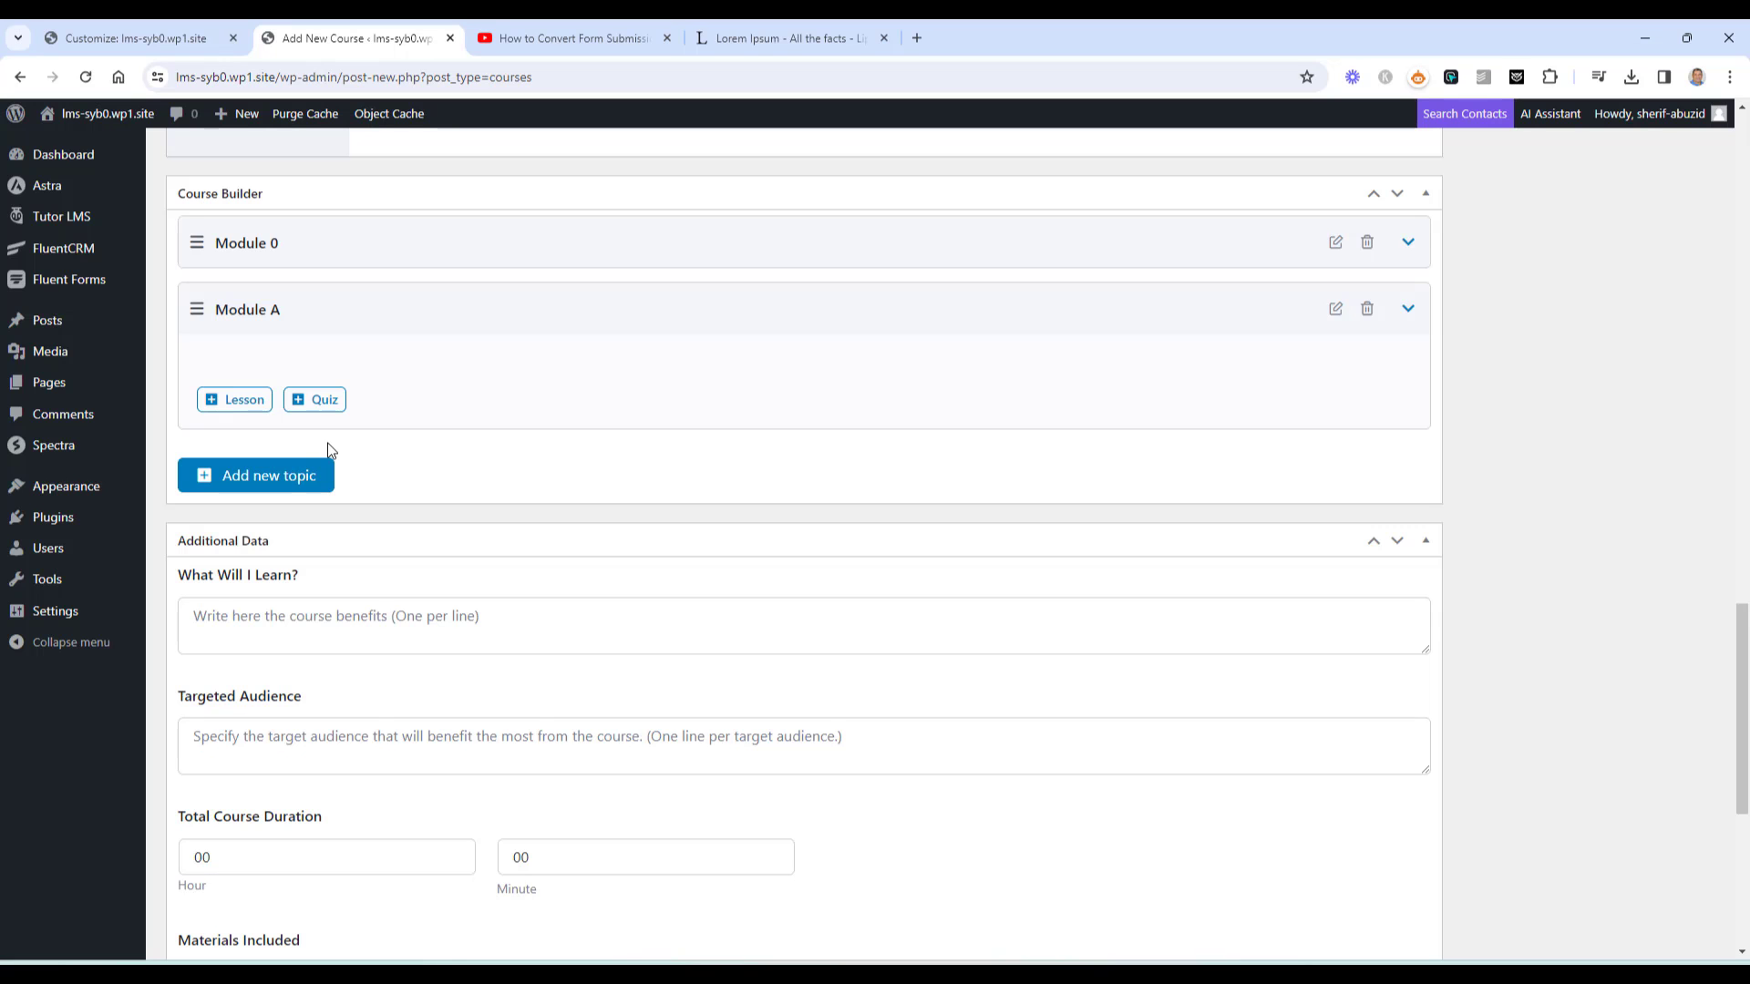
Add a lesson to Module A named 'Lesson A'
click(234, 399)
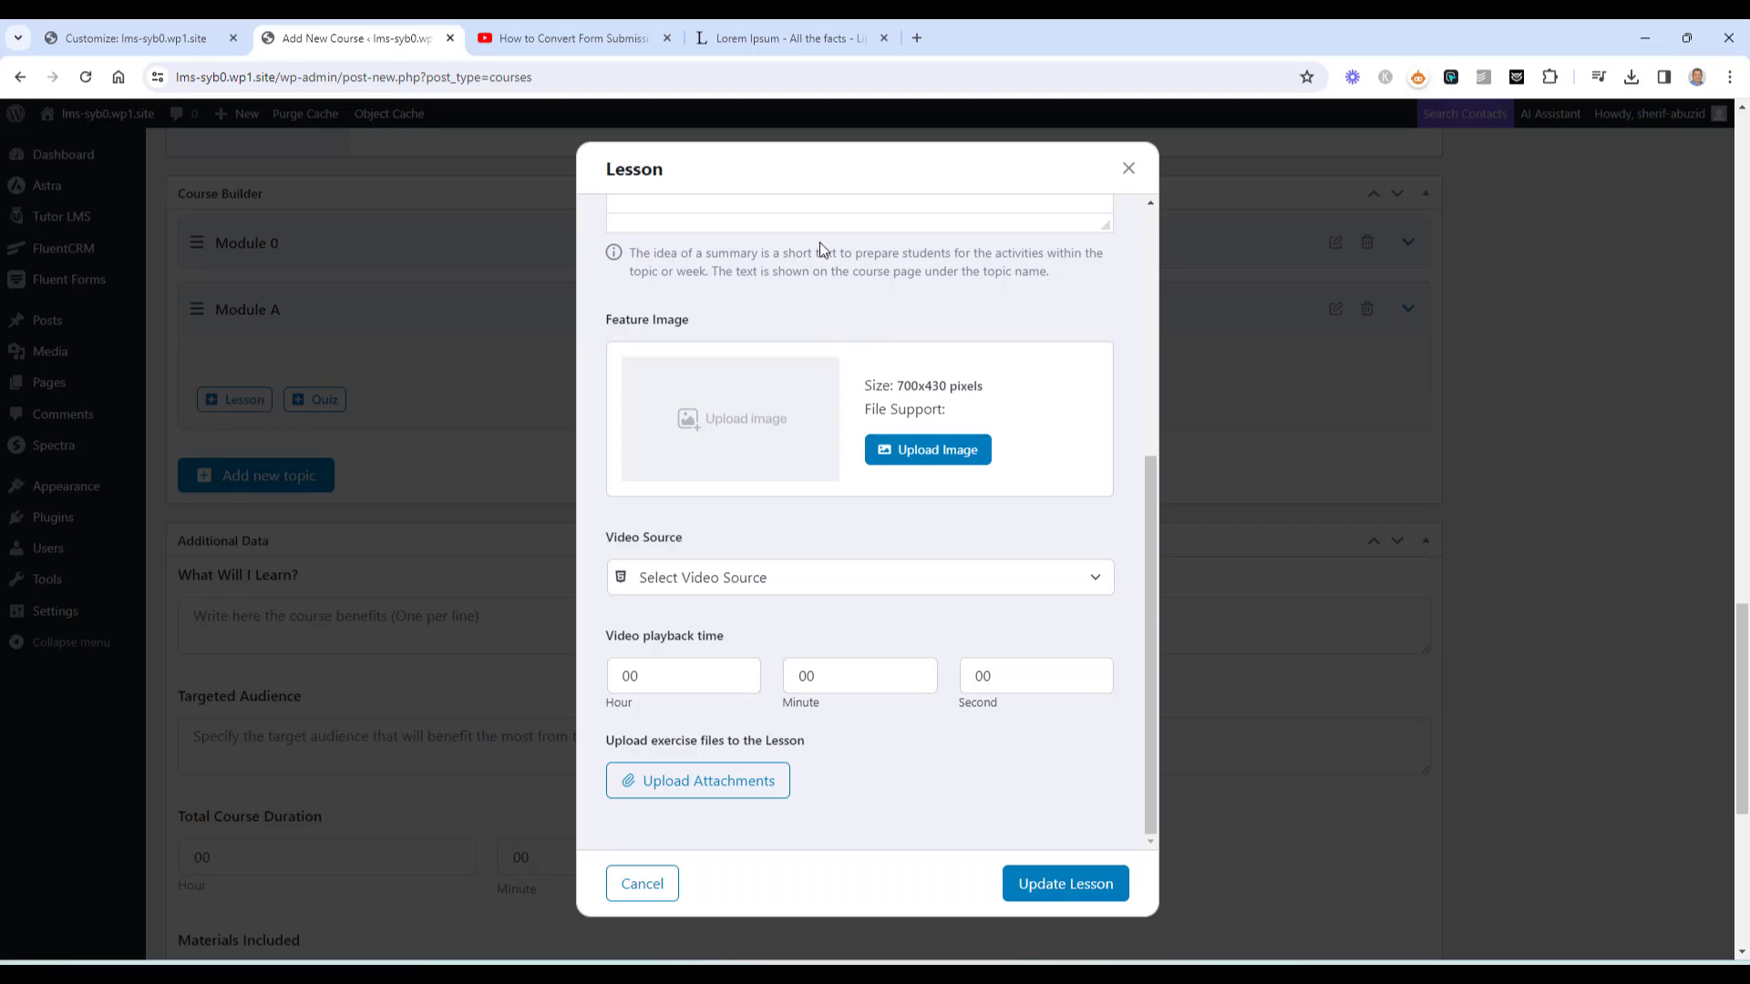
scroll(821, 246, up, 5)
click(750, 271)
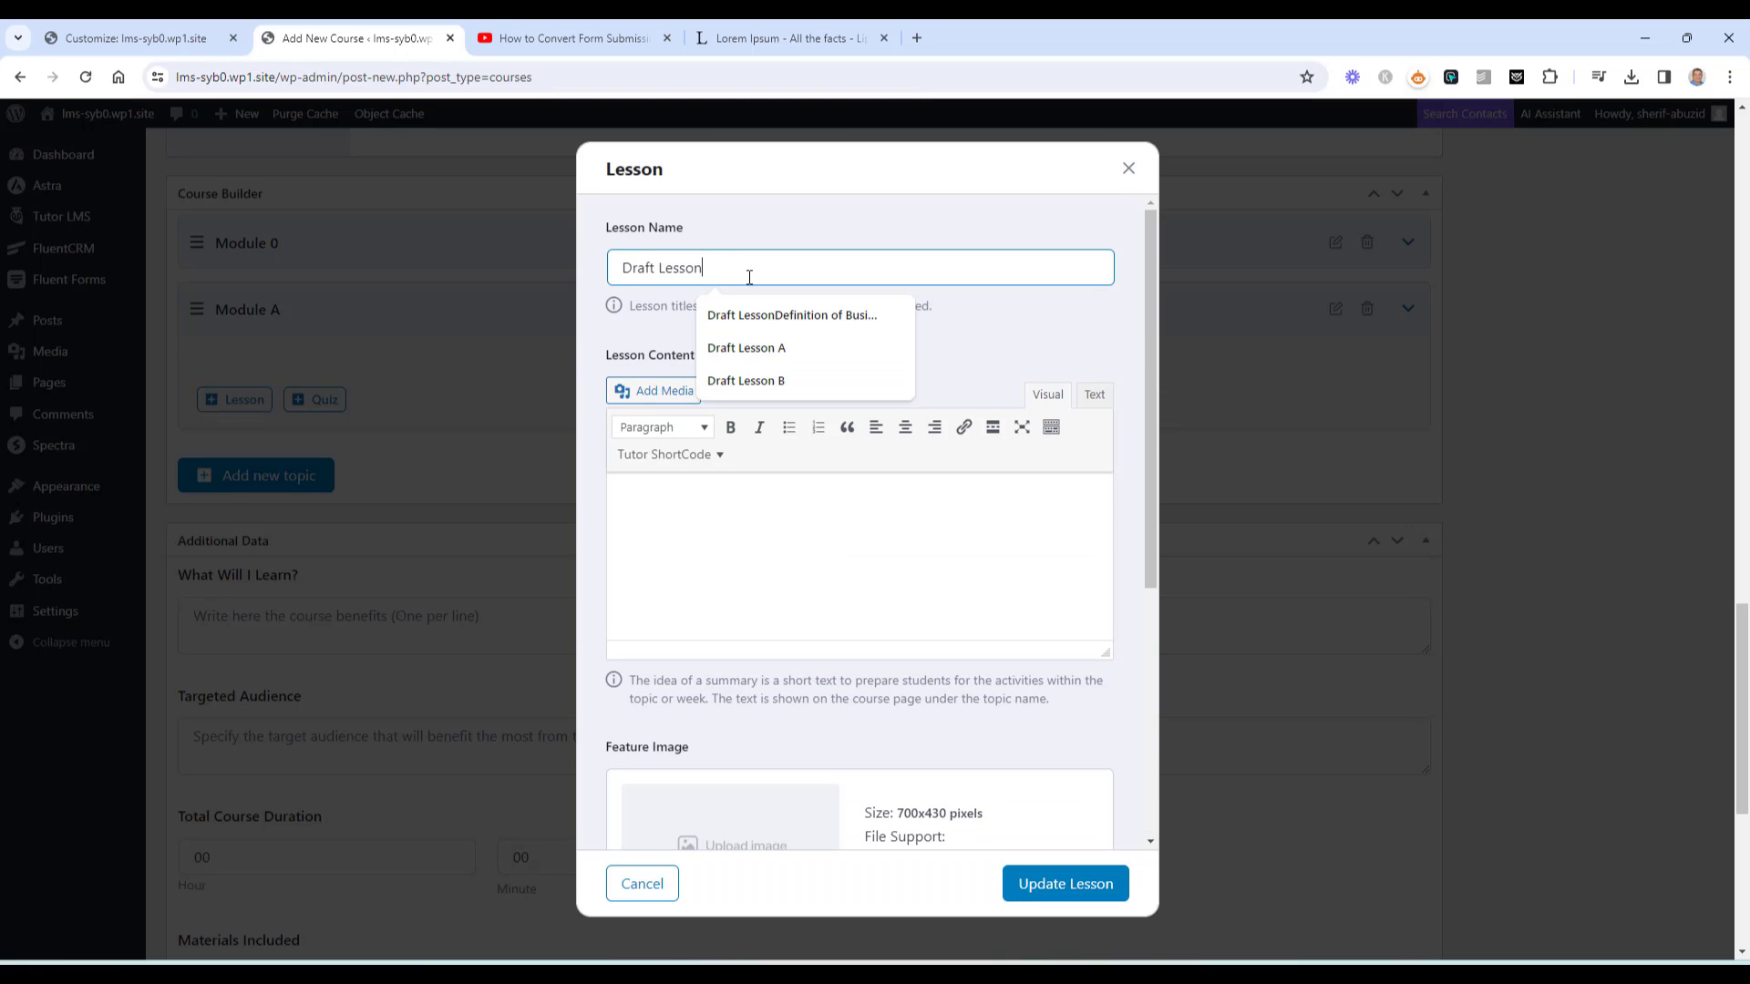
click(748, 344)
drag(658, 269, 595, 282)
key(BackSpace)
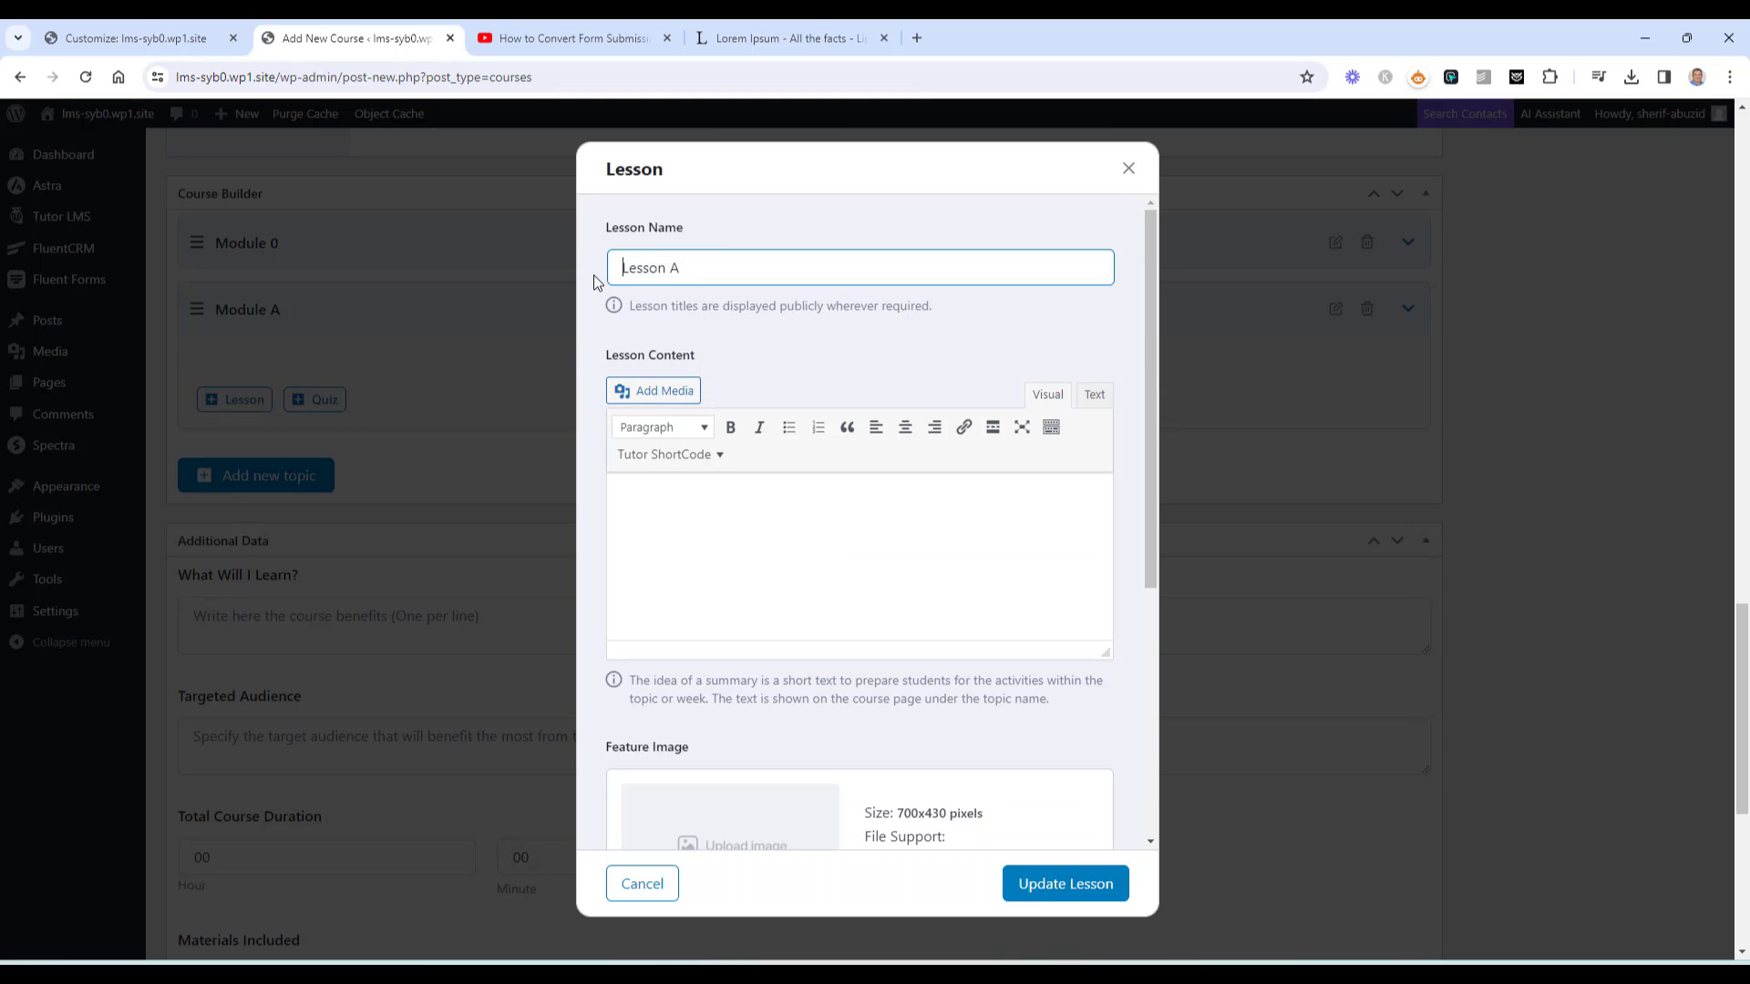
Replace the embedded video with a Lorem Ipsum paragraph and save Lesson A
click(717, 553)
key(ctrl+v)
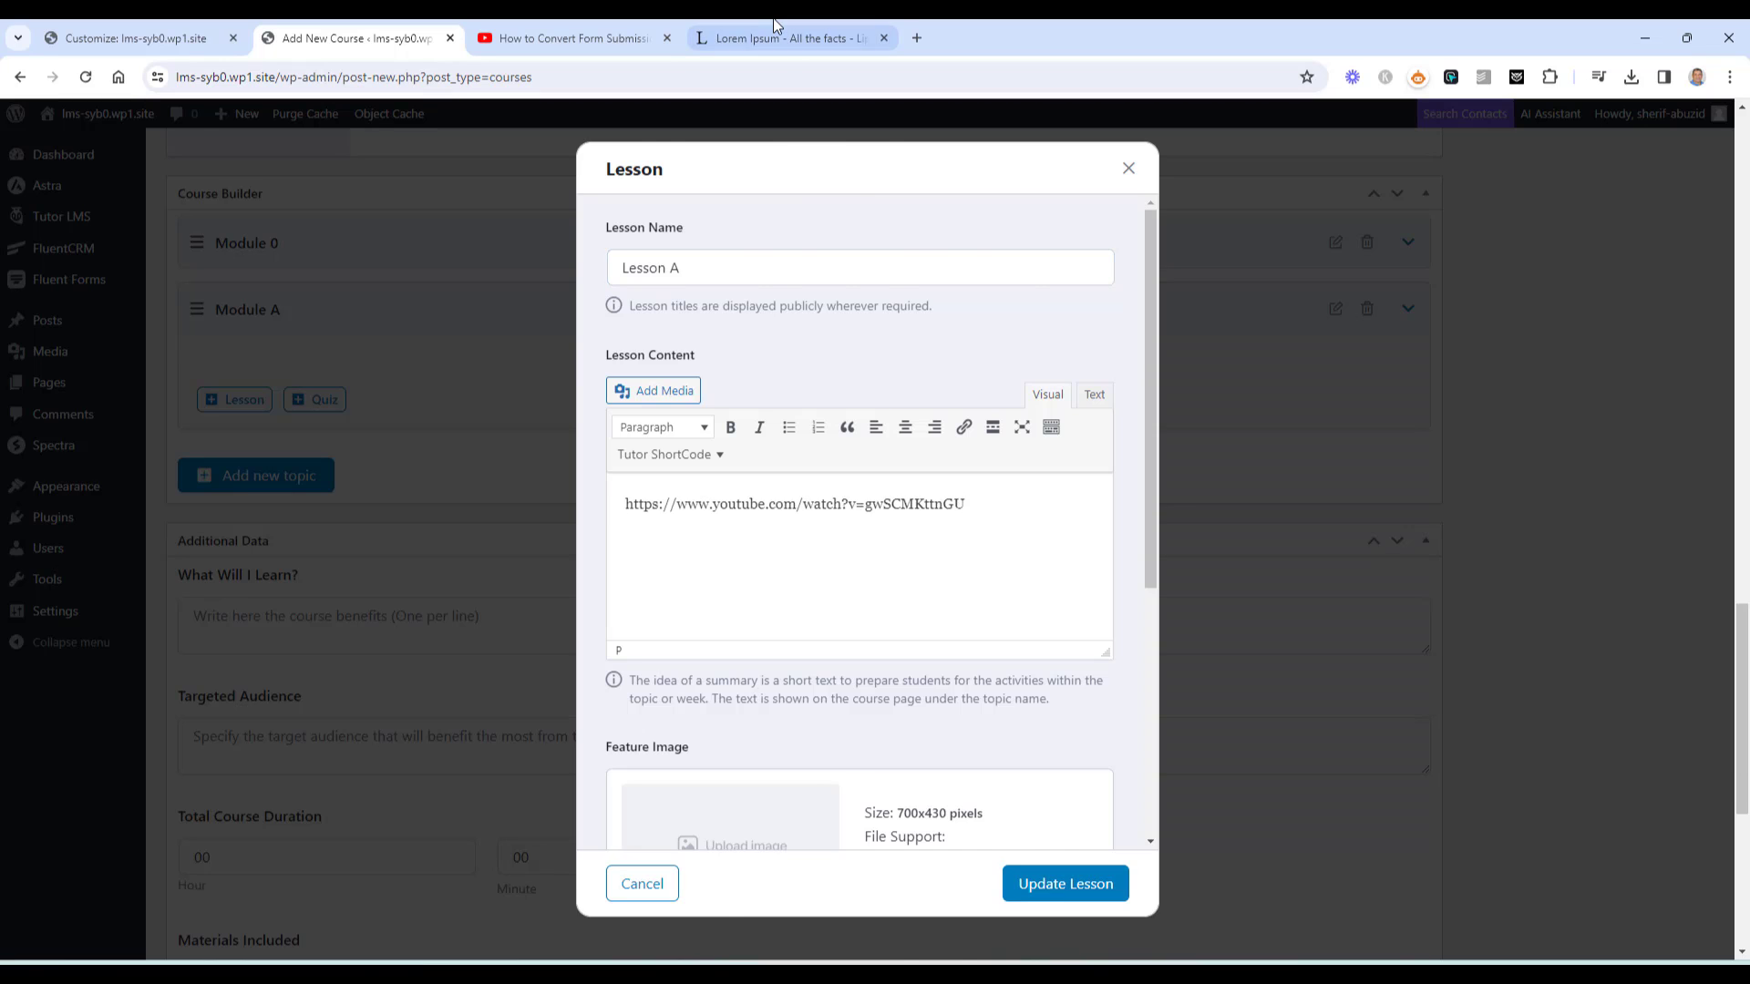
click(786, 38)
click(307, 27)
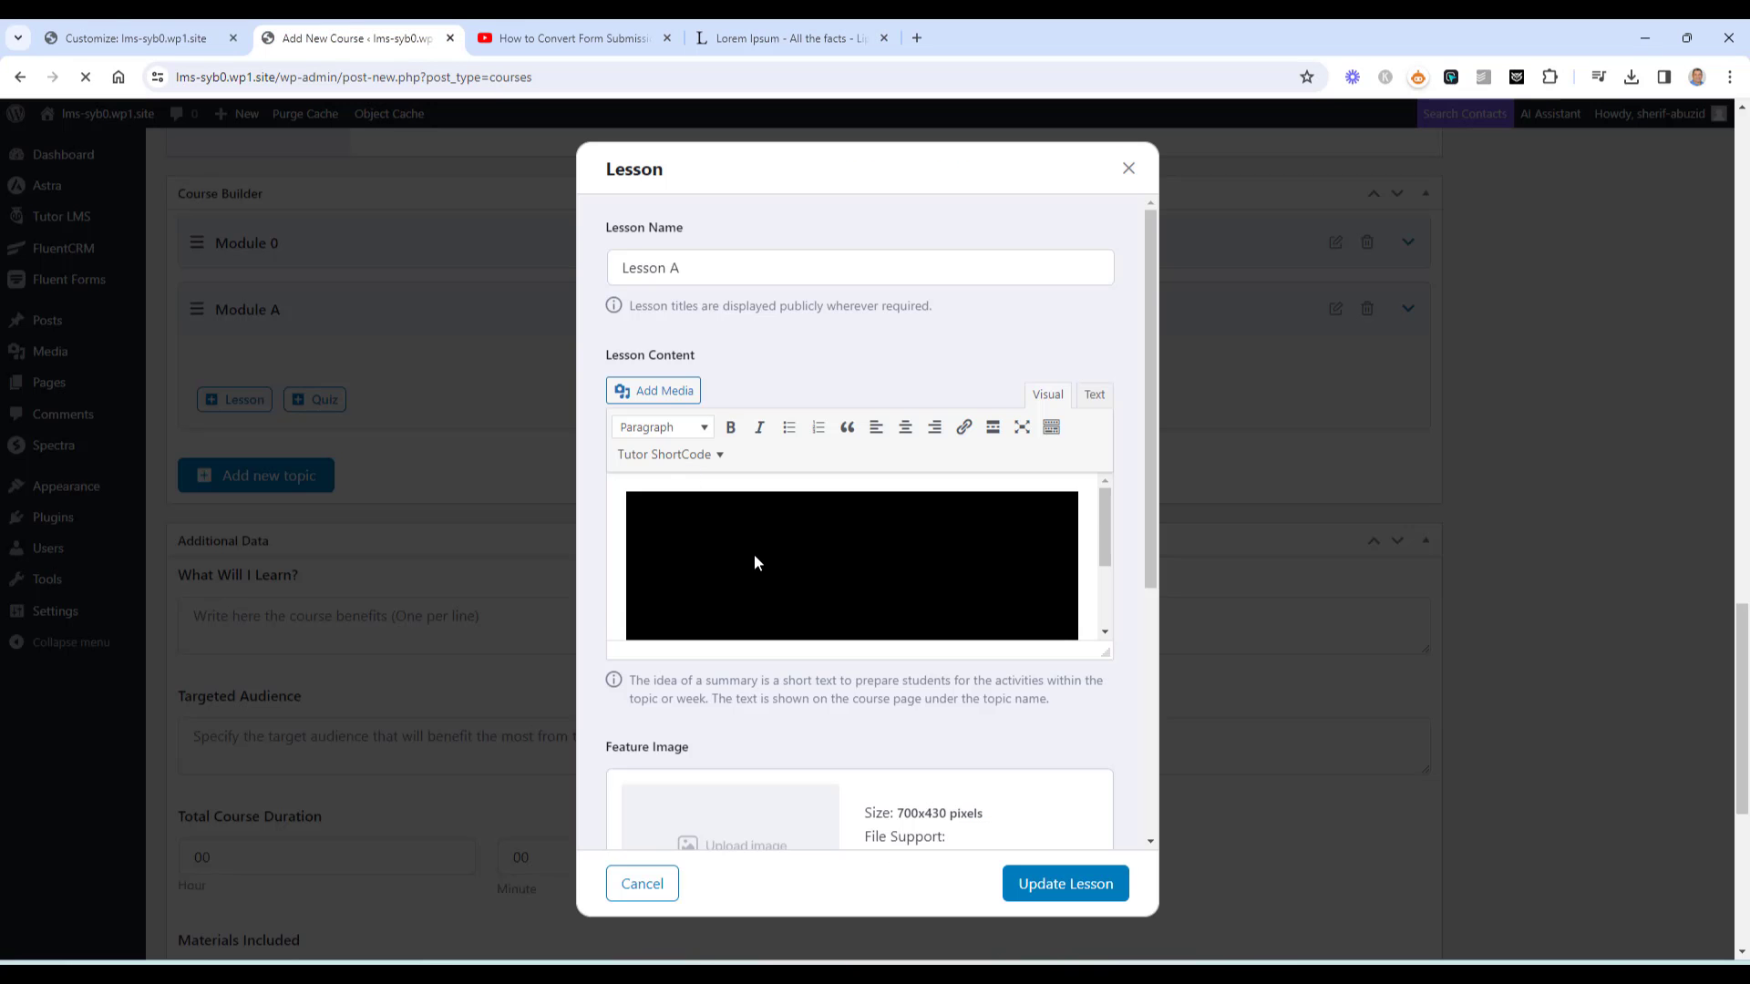
click(867, 495)
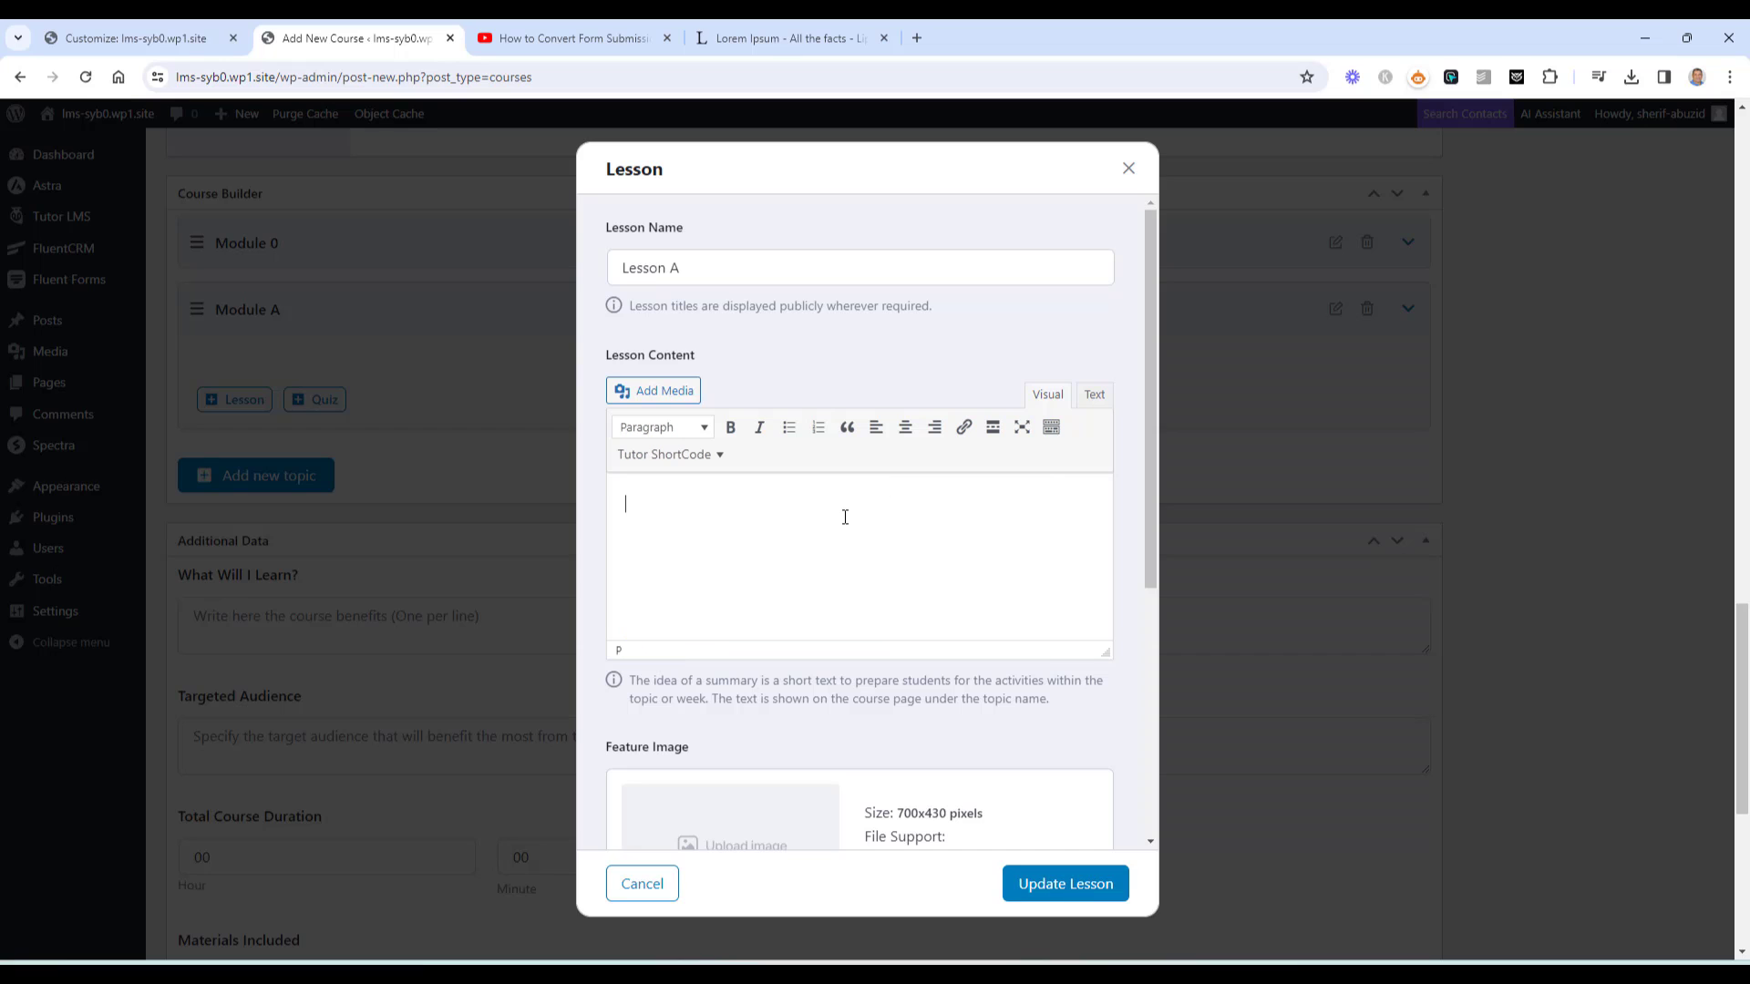
key(ctrl+v)
scroll(840, 700, down, 5)
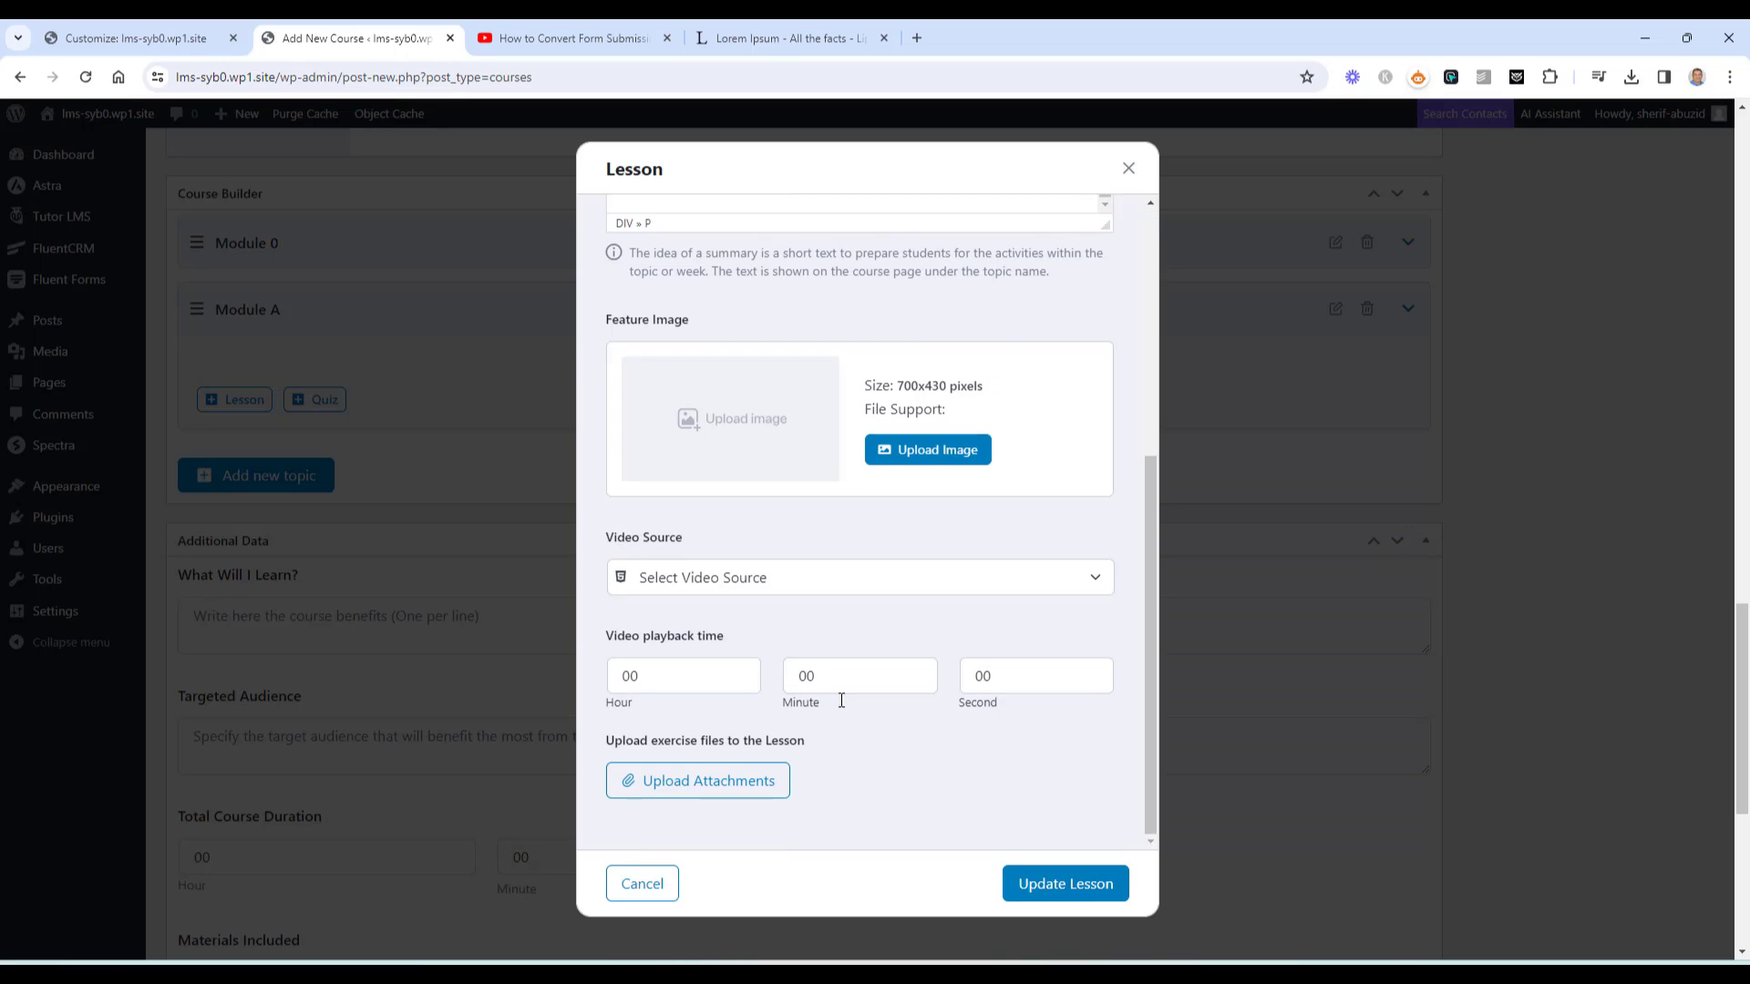
click(1057, 886)
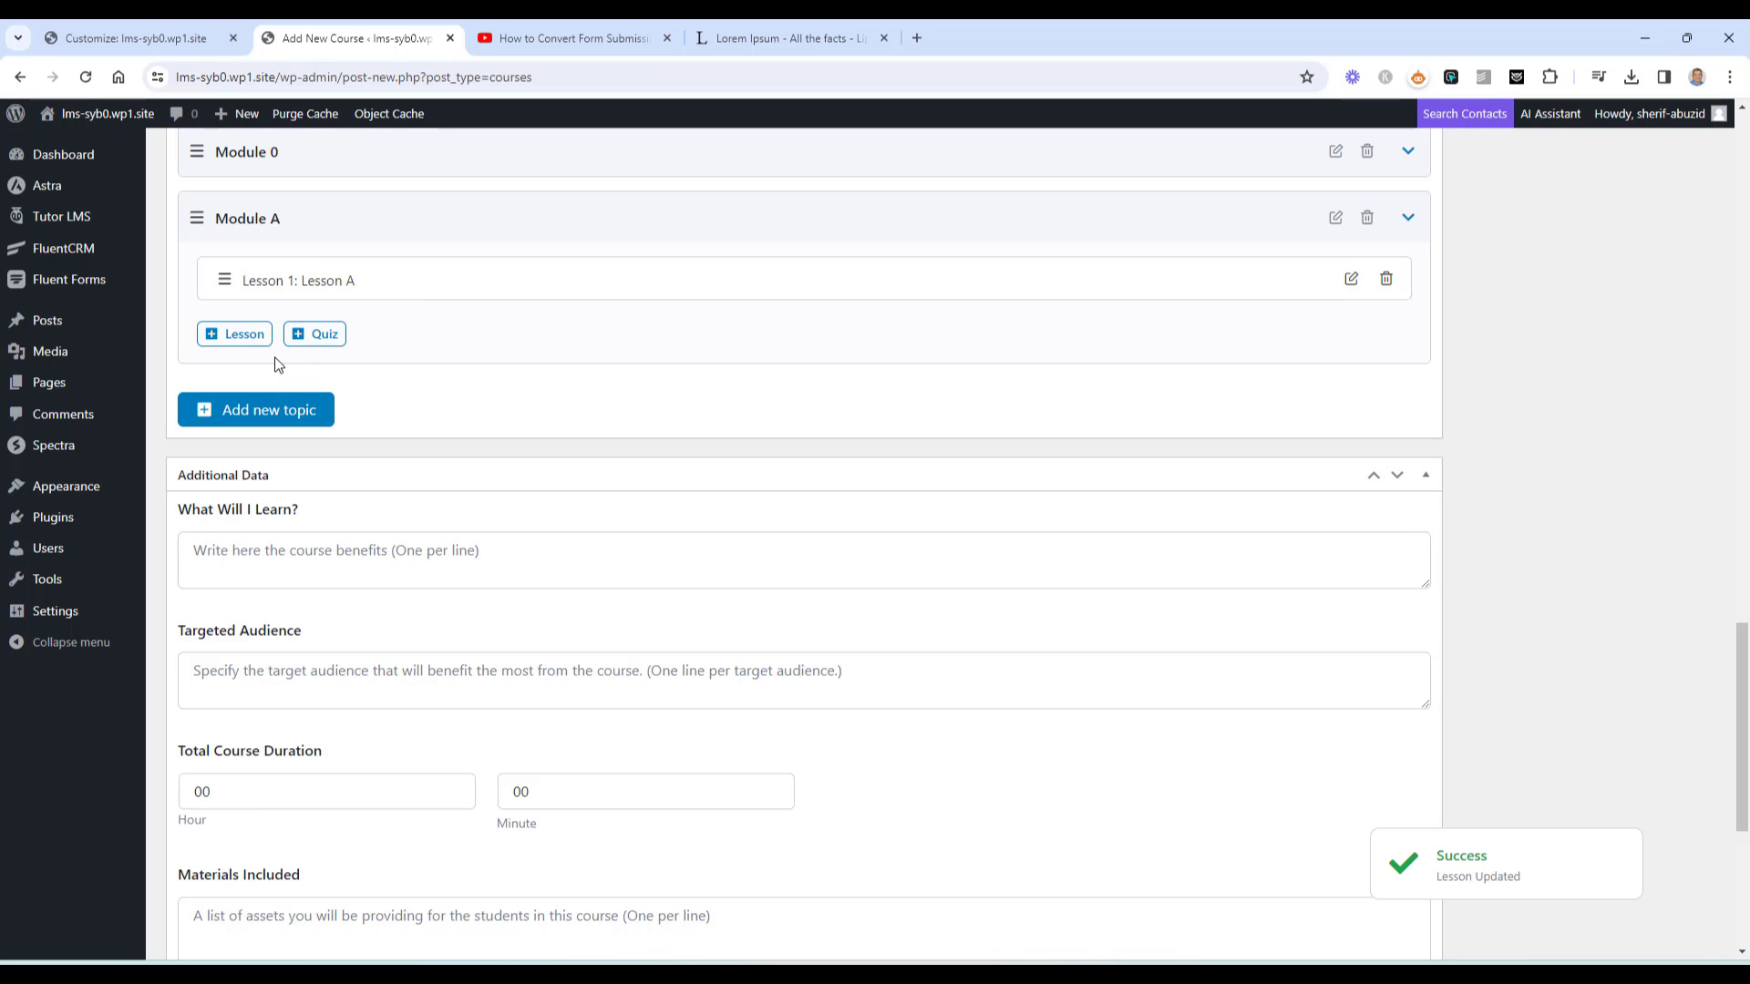
Add a lesson under Module A named 'Lesson B'
click(242, 334)
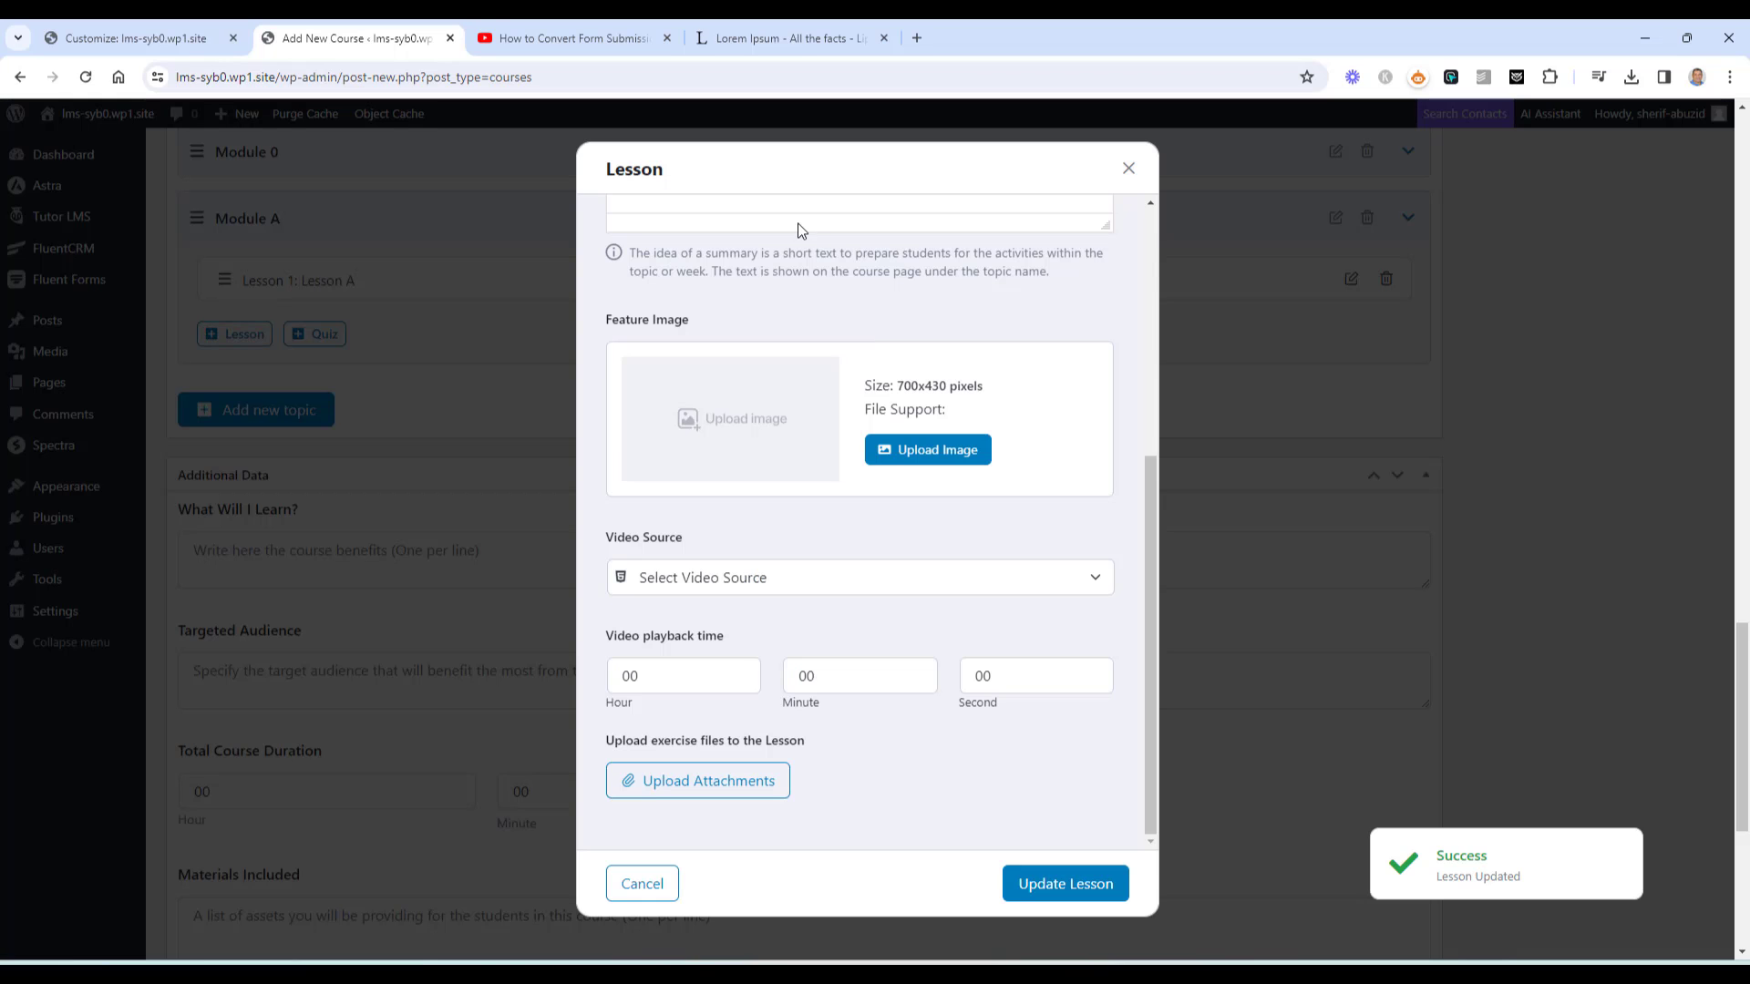
scroll(799, 230, up, 6)
click(742, 272)
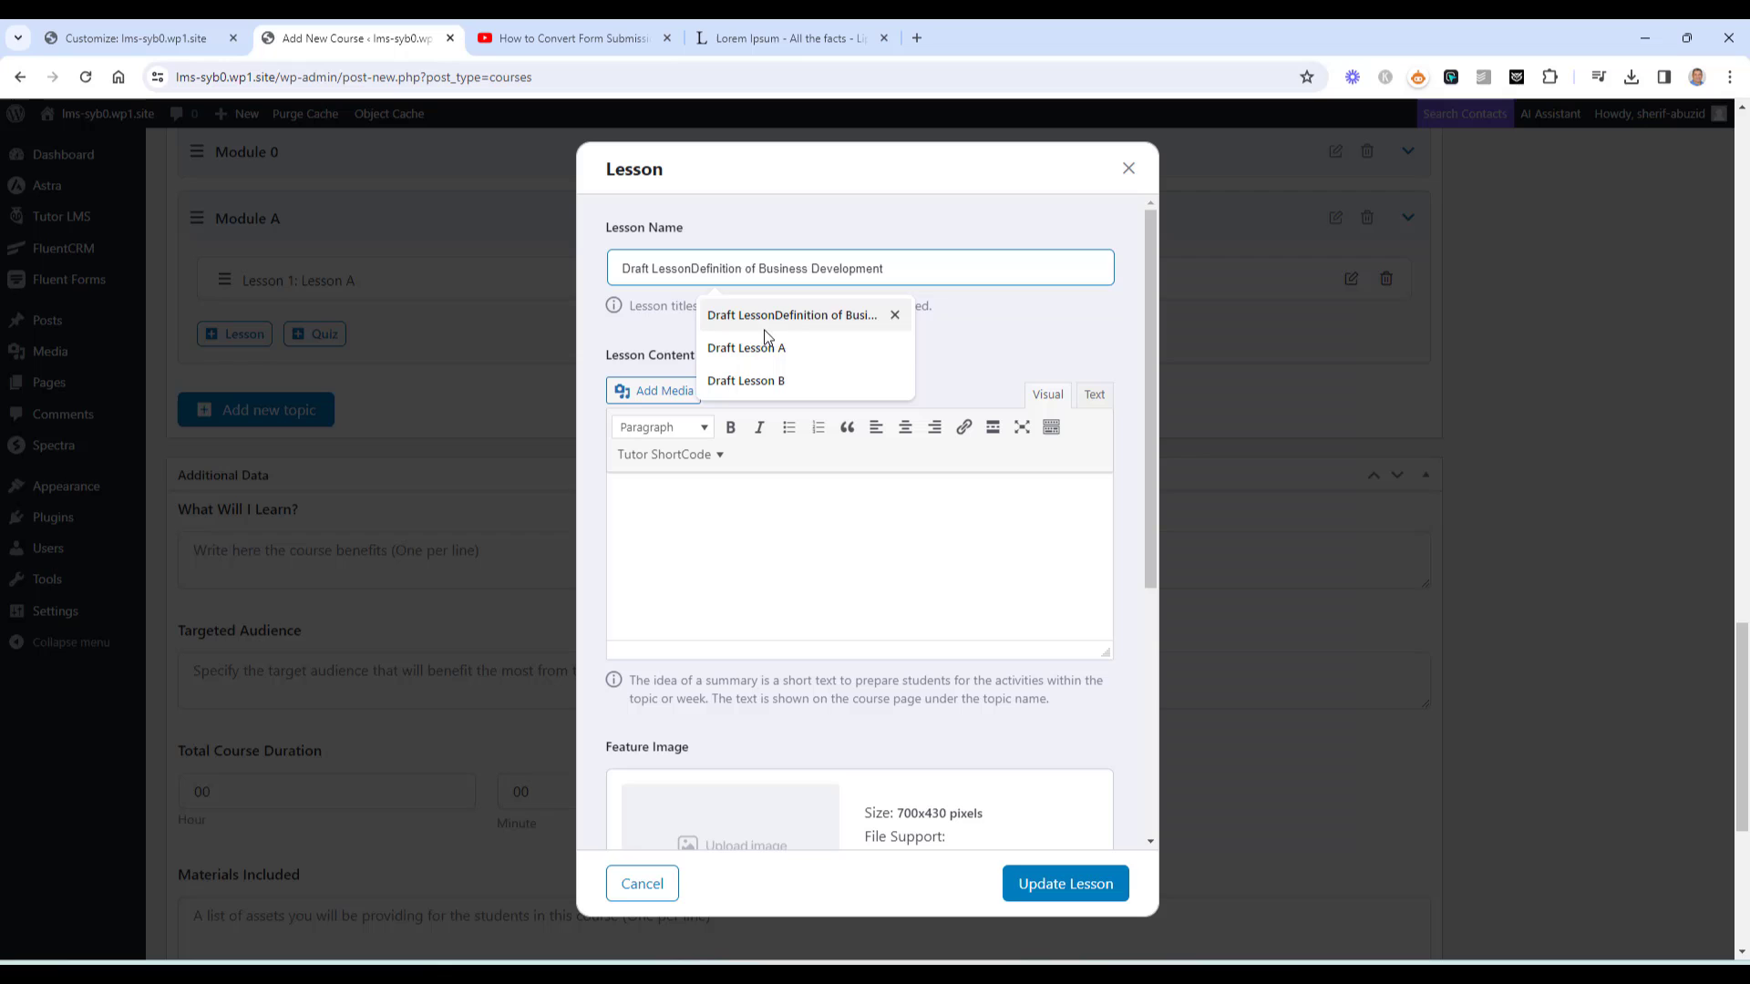
click(776, 378)
double_click(620, 271)
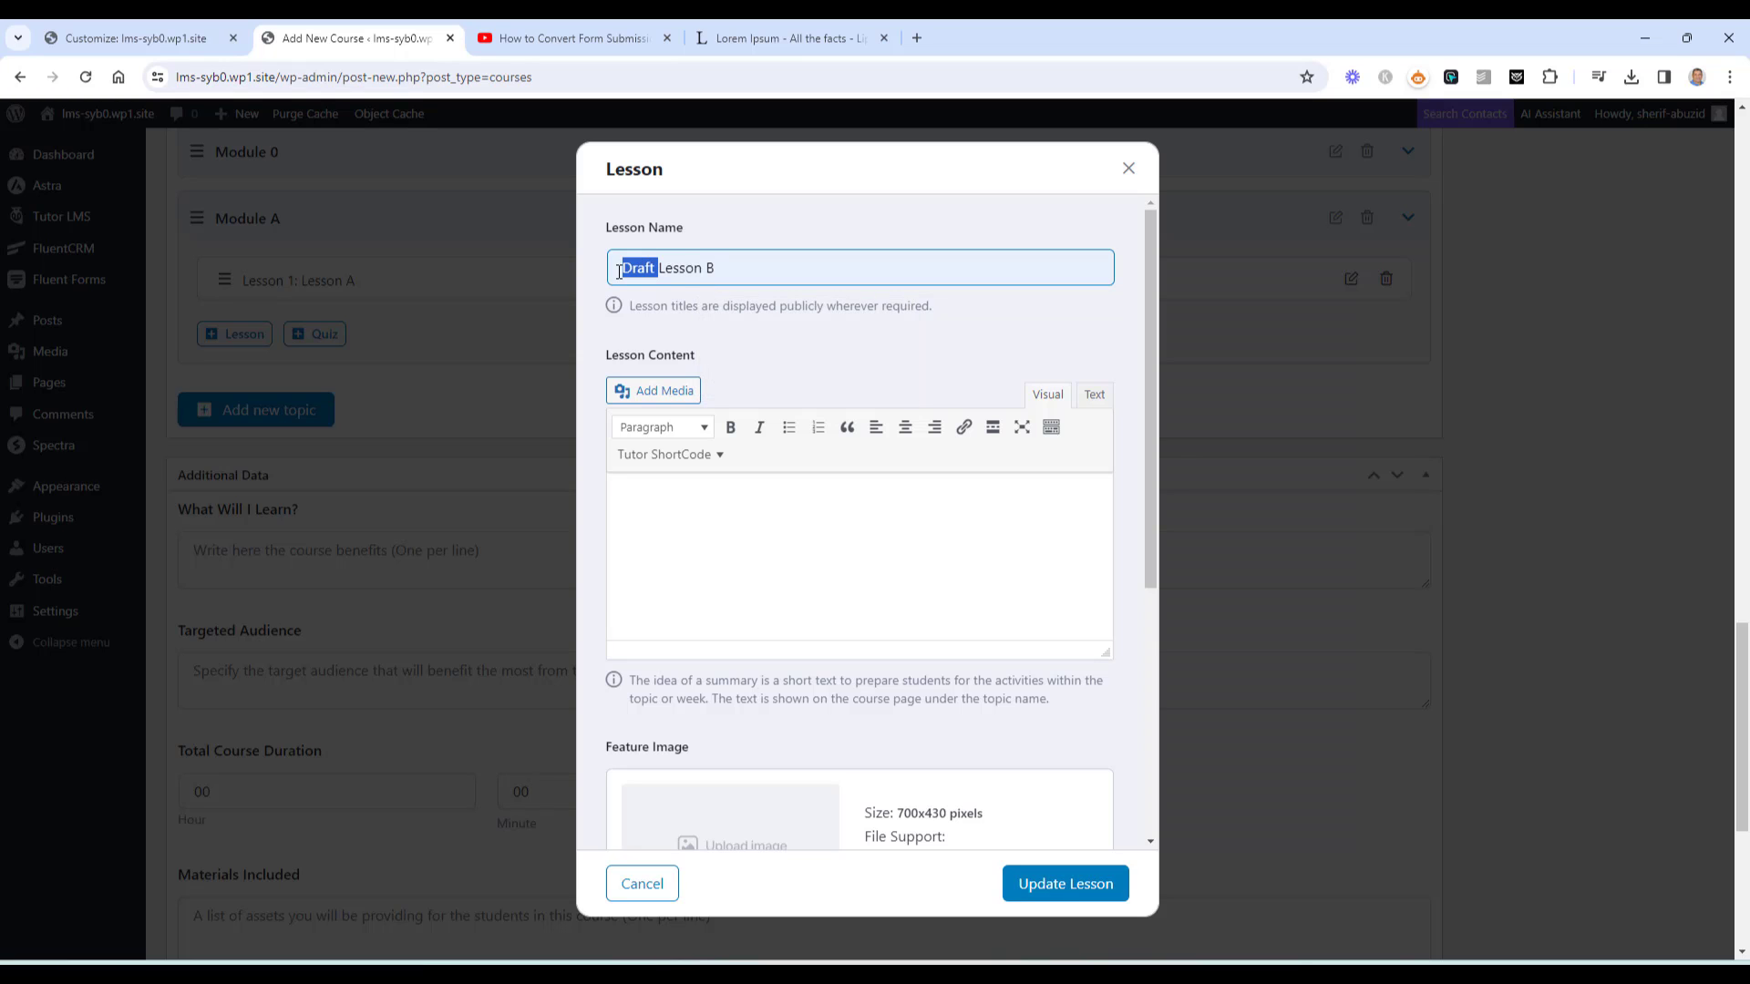
key(BackSpace)
Set Lesson B's video source to YouTube with the copied link and save it
click(565, 38)
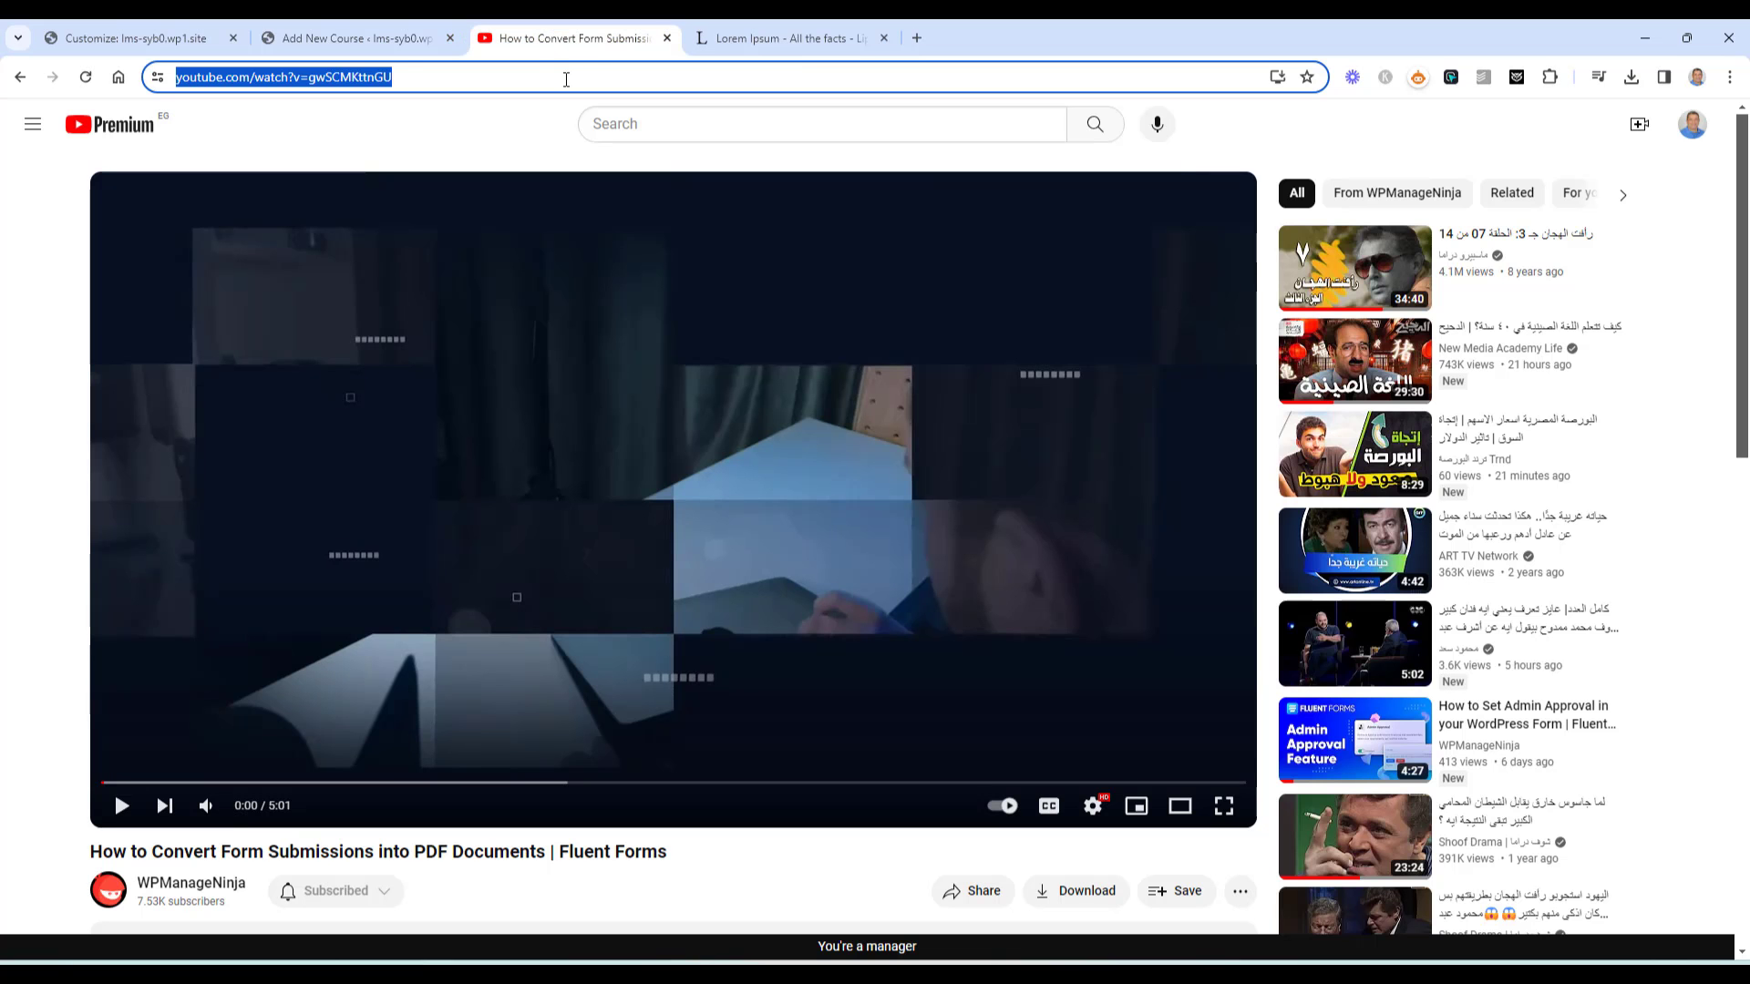
click(321, 29)
scroll(770, 569, down, 4)
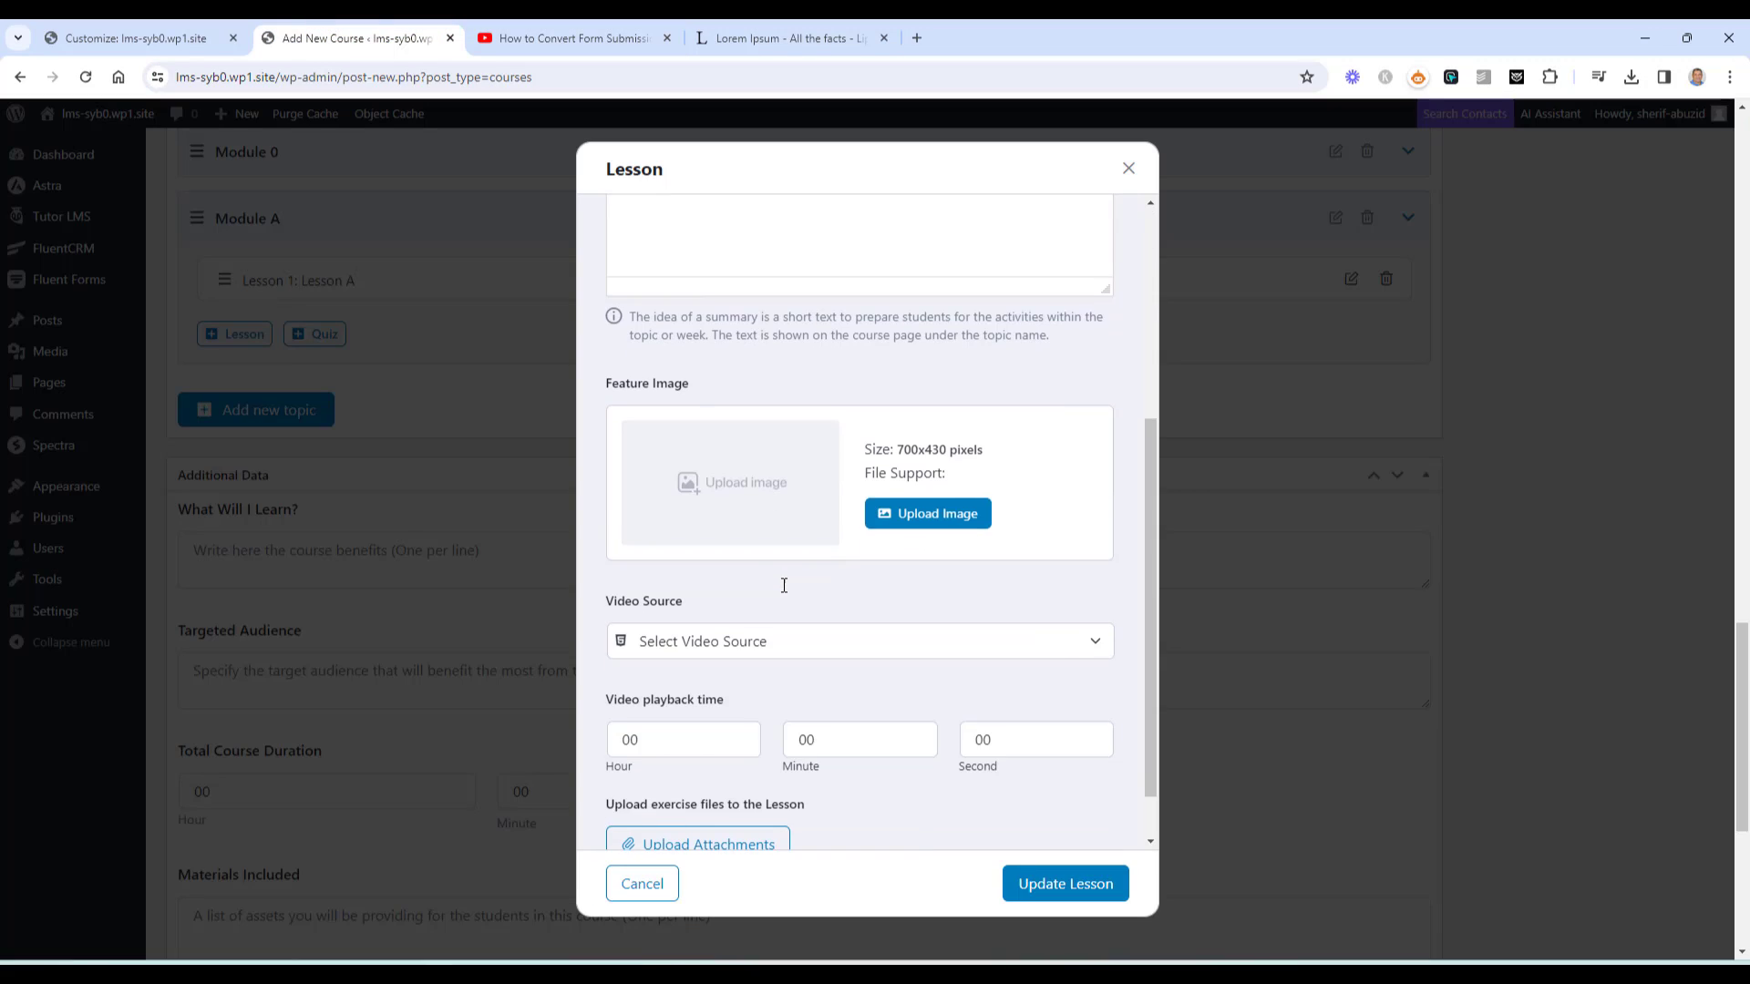
click(781, 648)
click(767, 690)
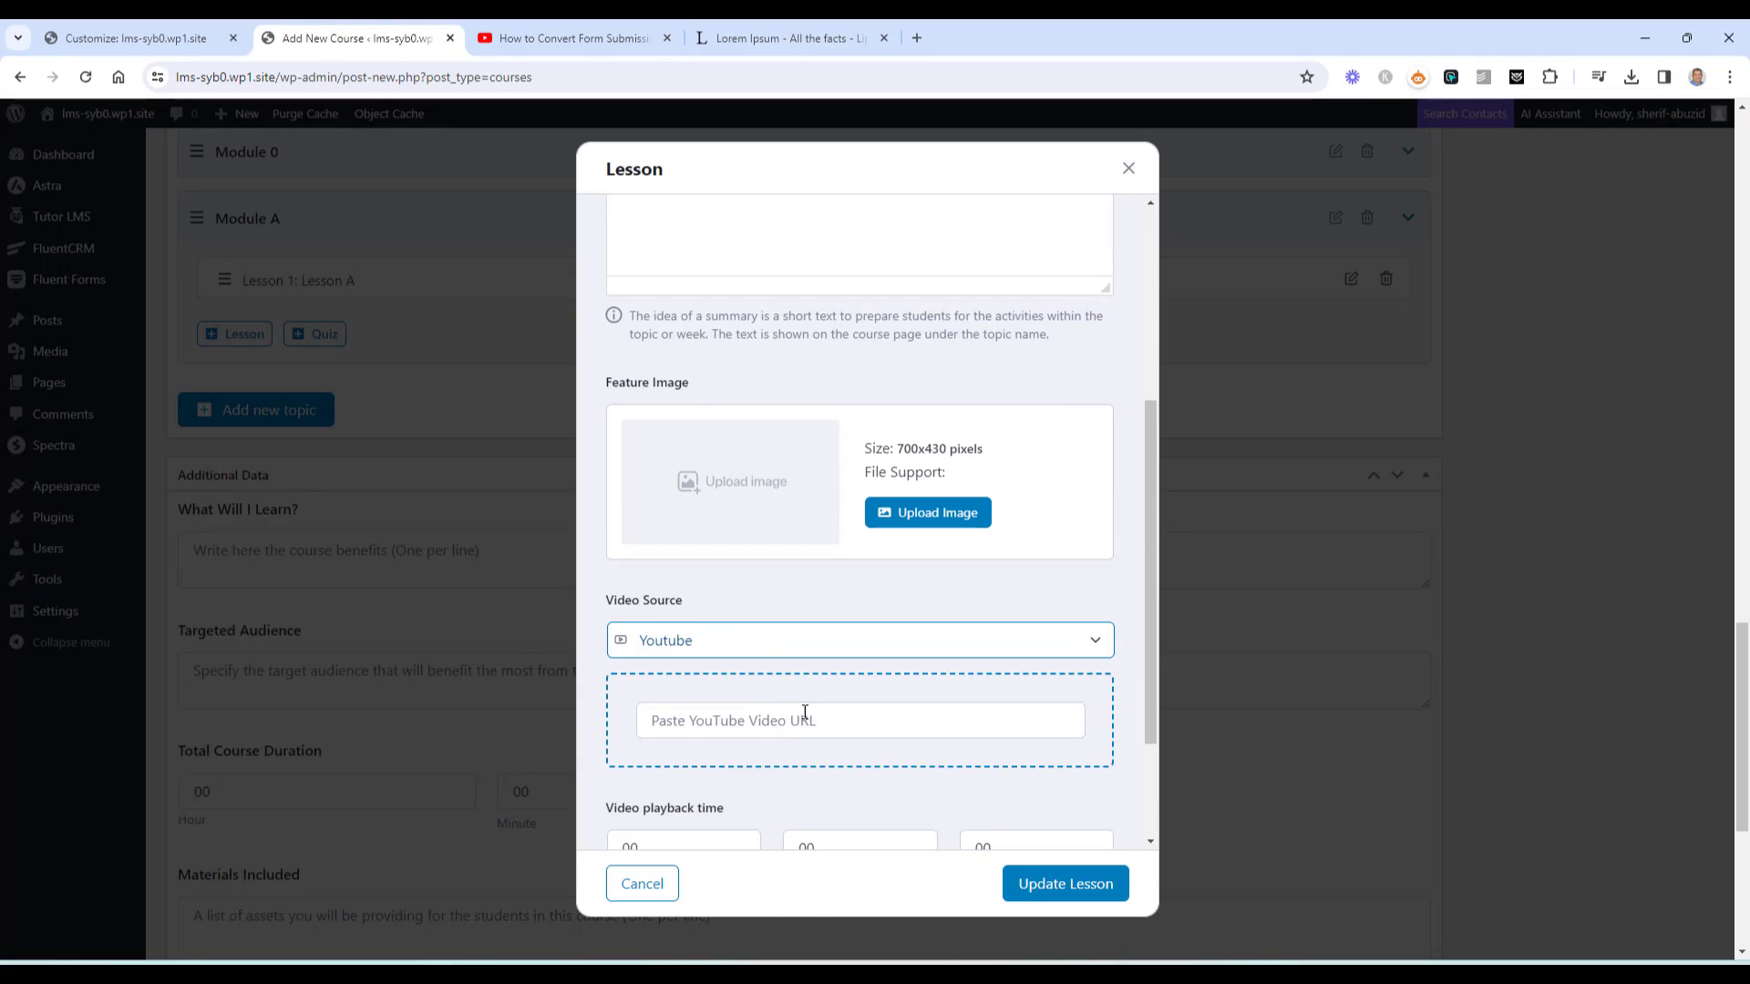
click(805, 720)
text(https://www.youtube.com/watch?v=gwSCMKttnGU)
click(1038, 885)
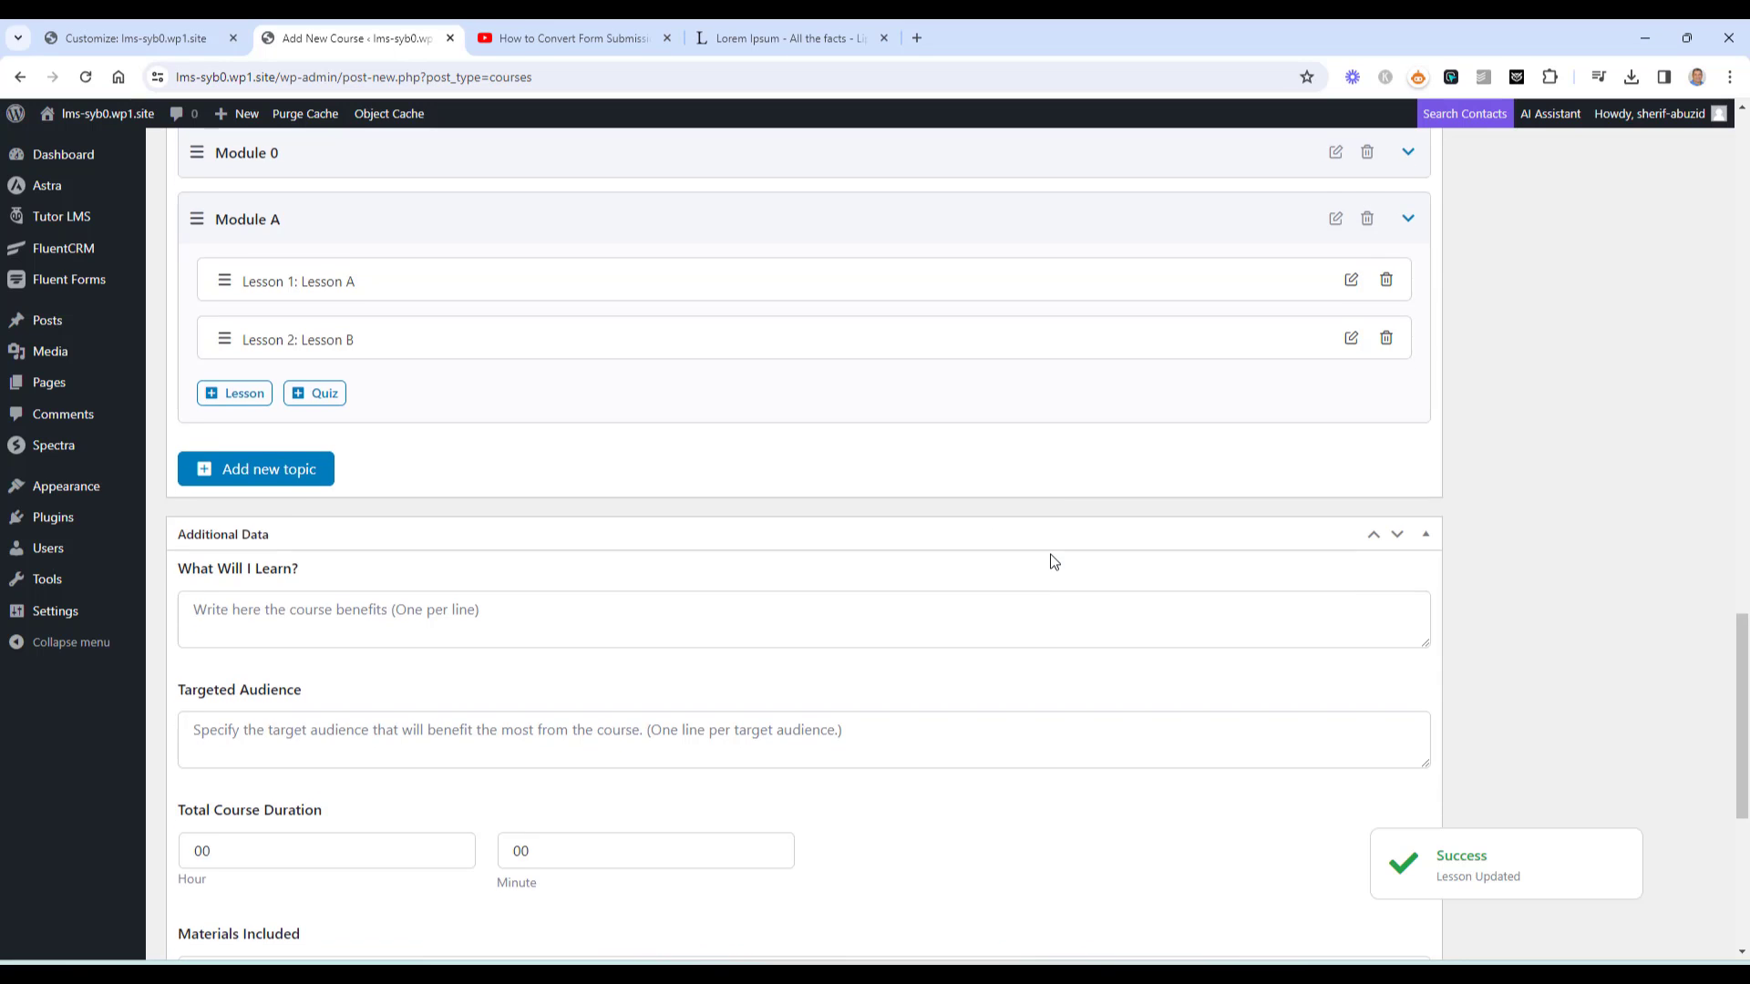
Publish the course and open its permalink in a new tab
scroll(1047, 559, up, 20)
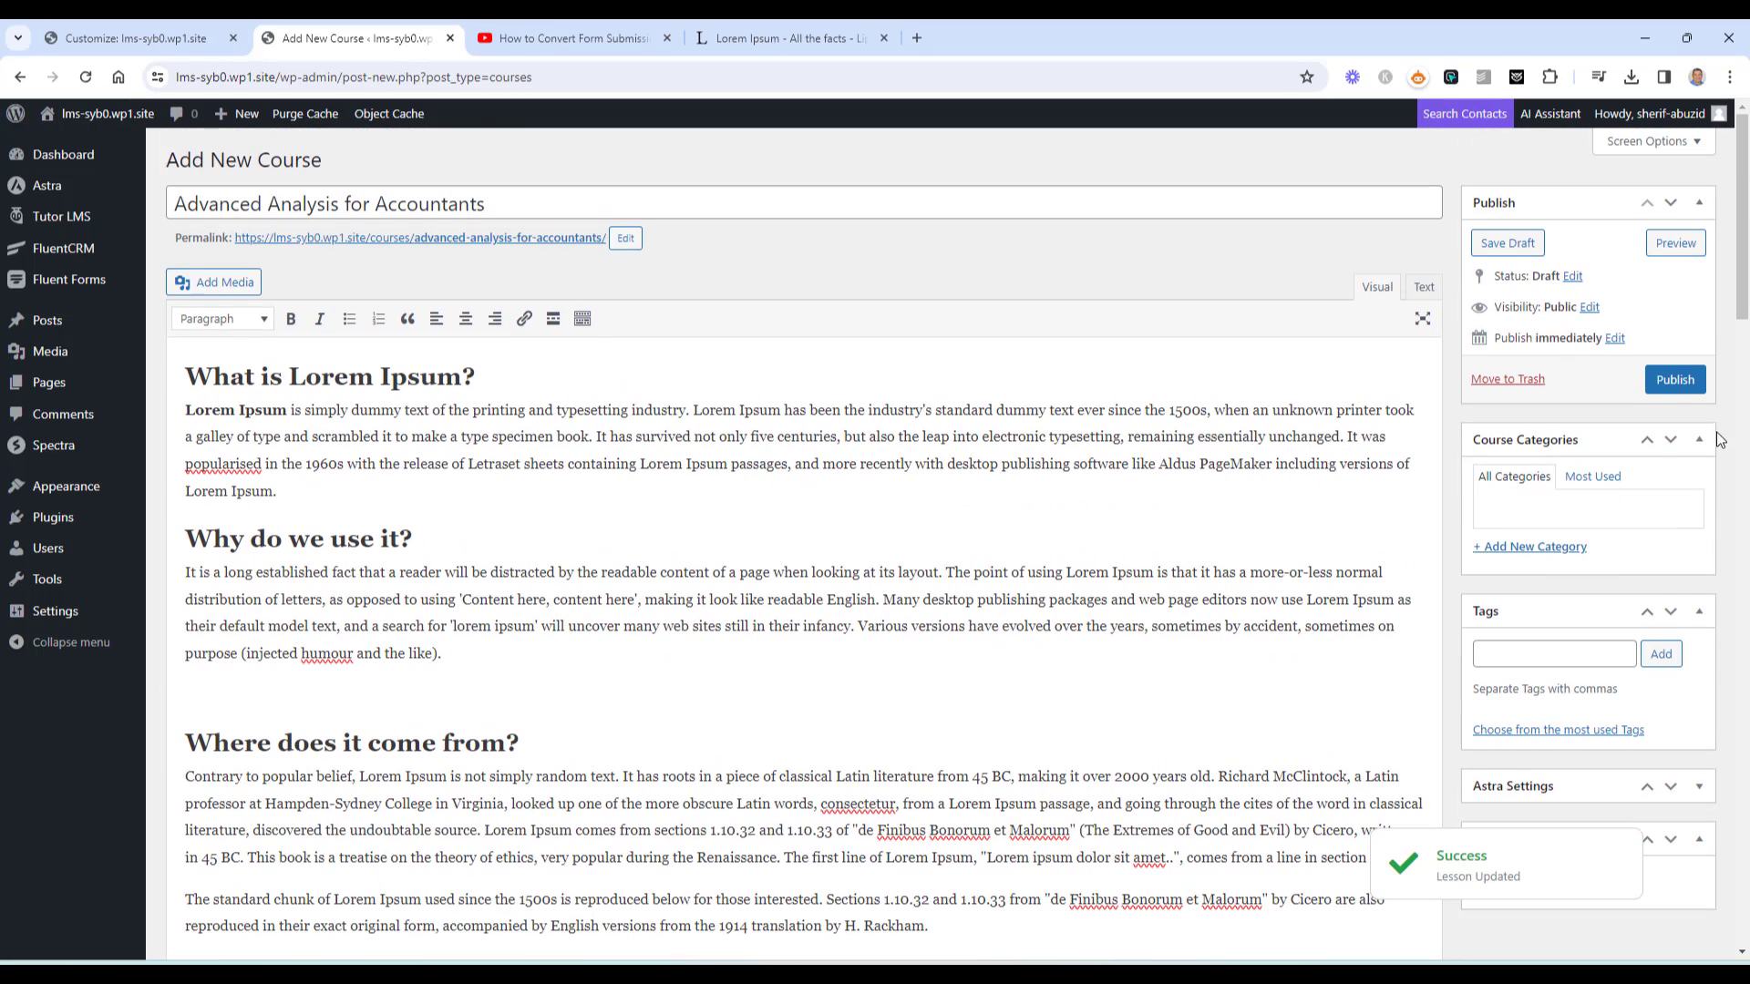
click(1674, 378)
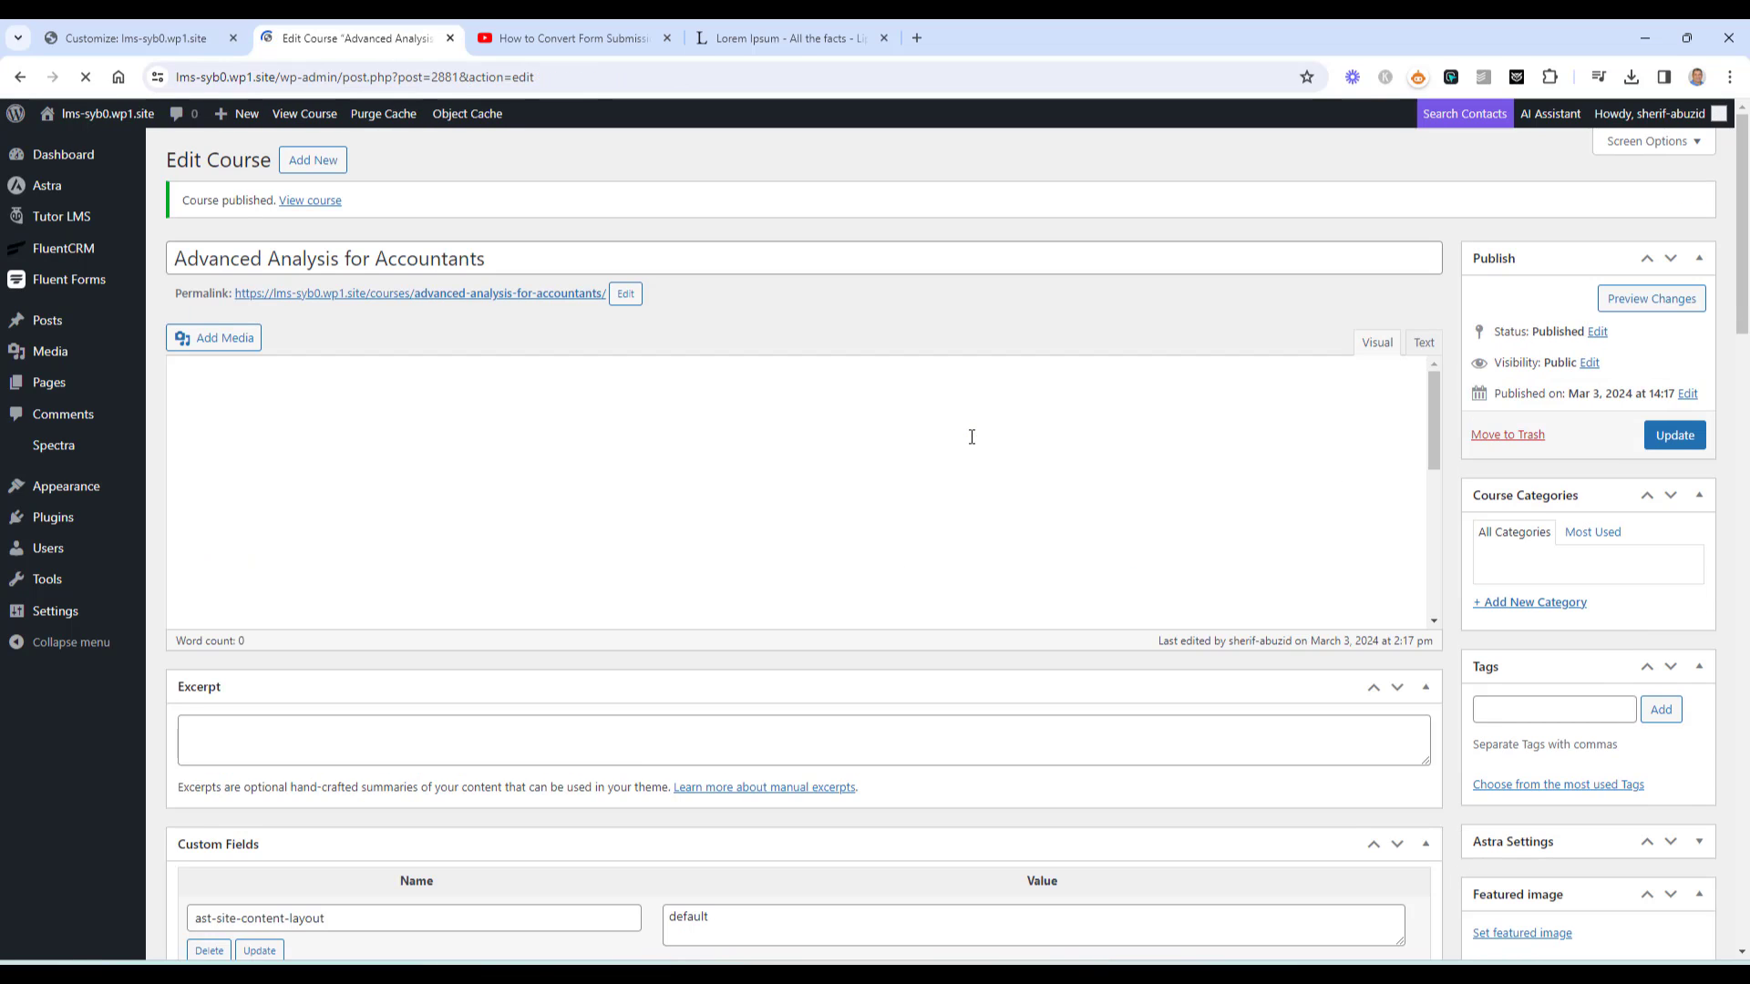
right_click(539, 298)
click(583, 317)
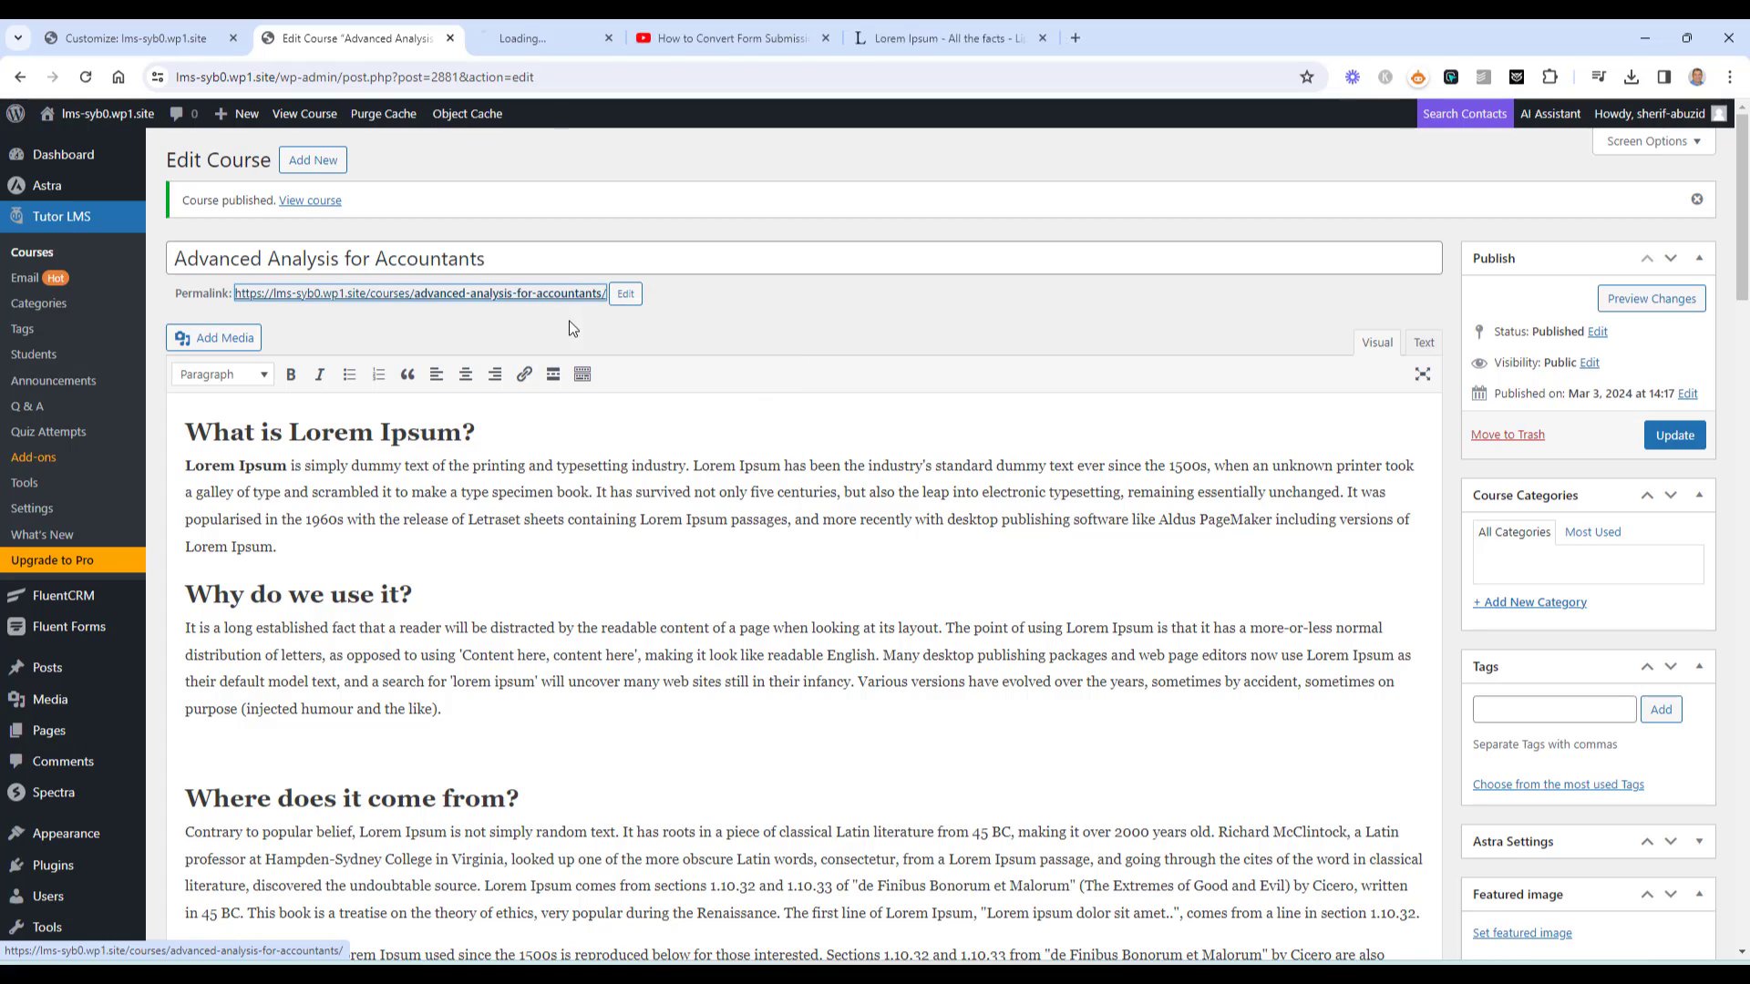
Review the live course page and expand its full description
click(538, 21)
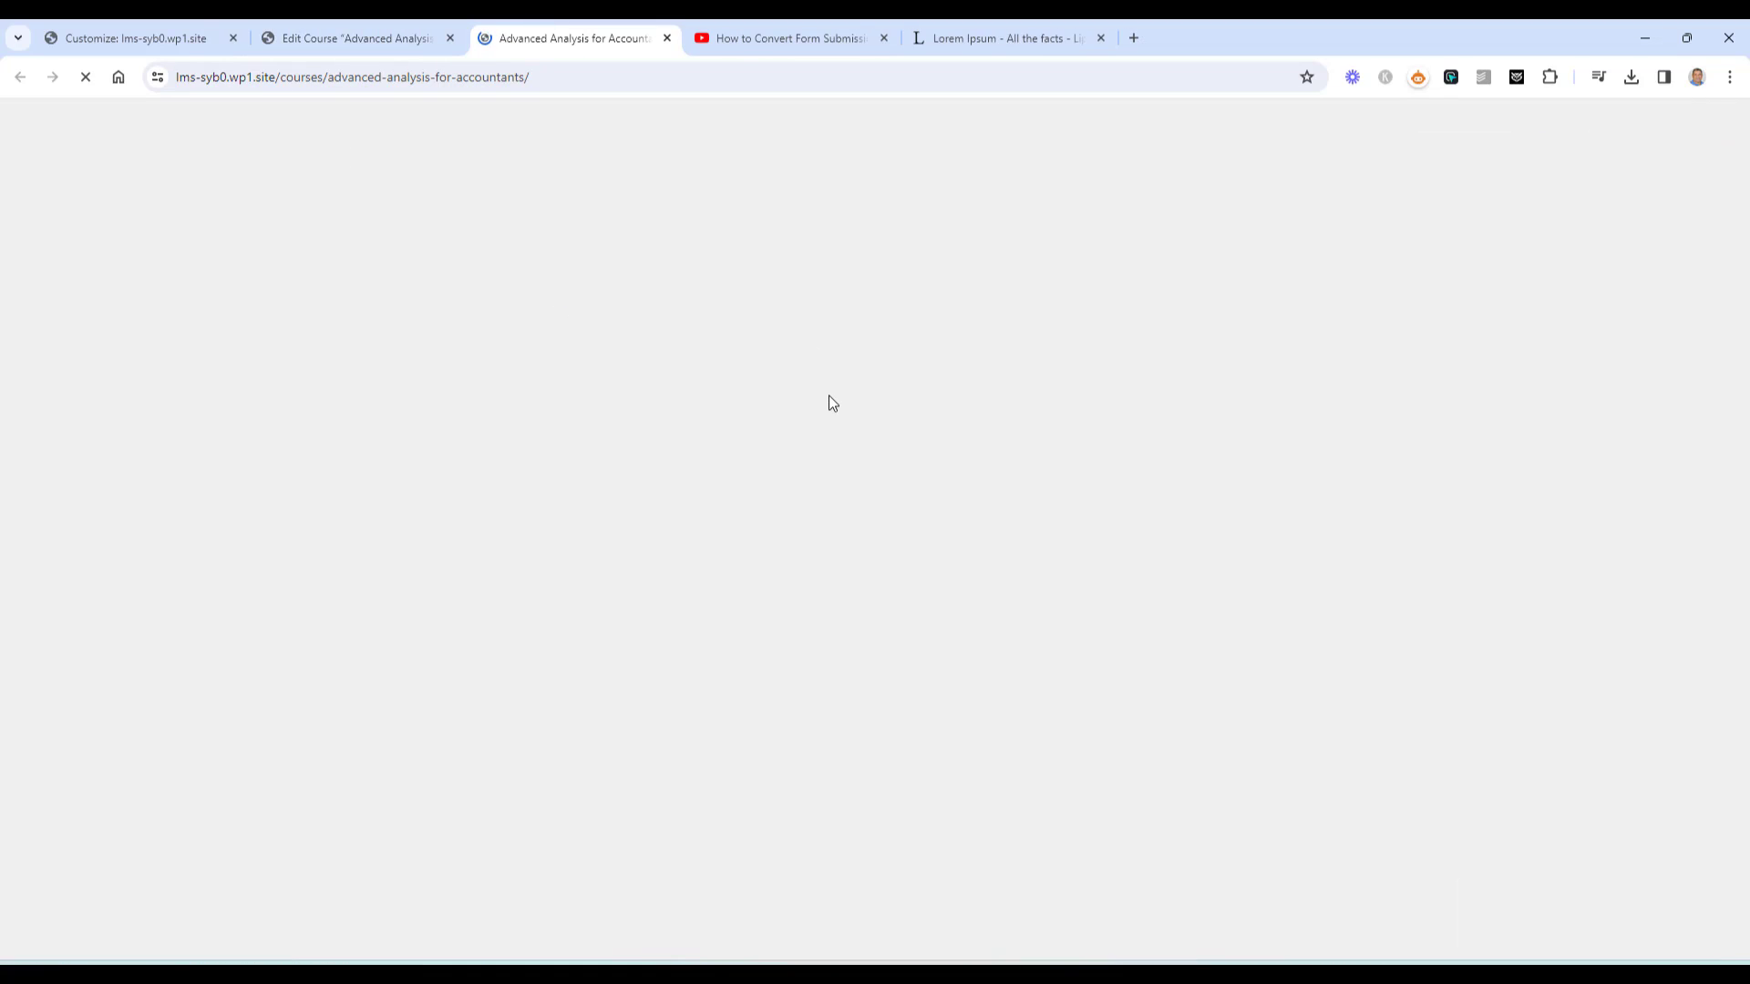
scroll(1467, 483, down, 9)
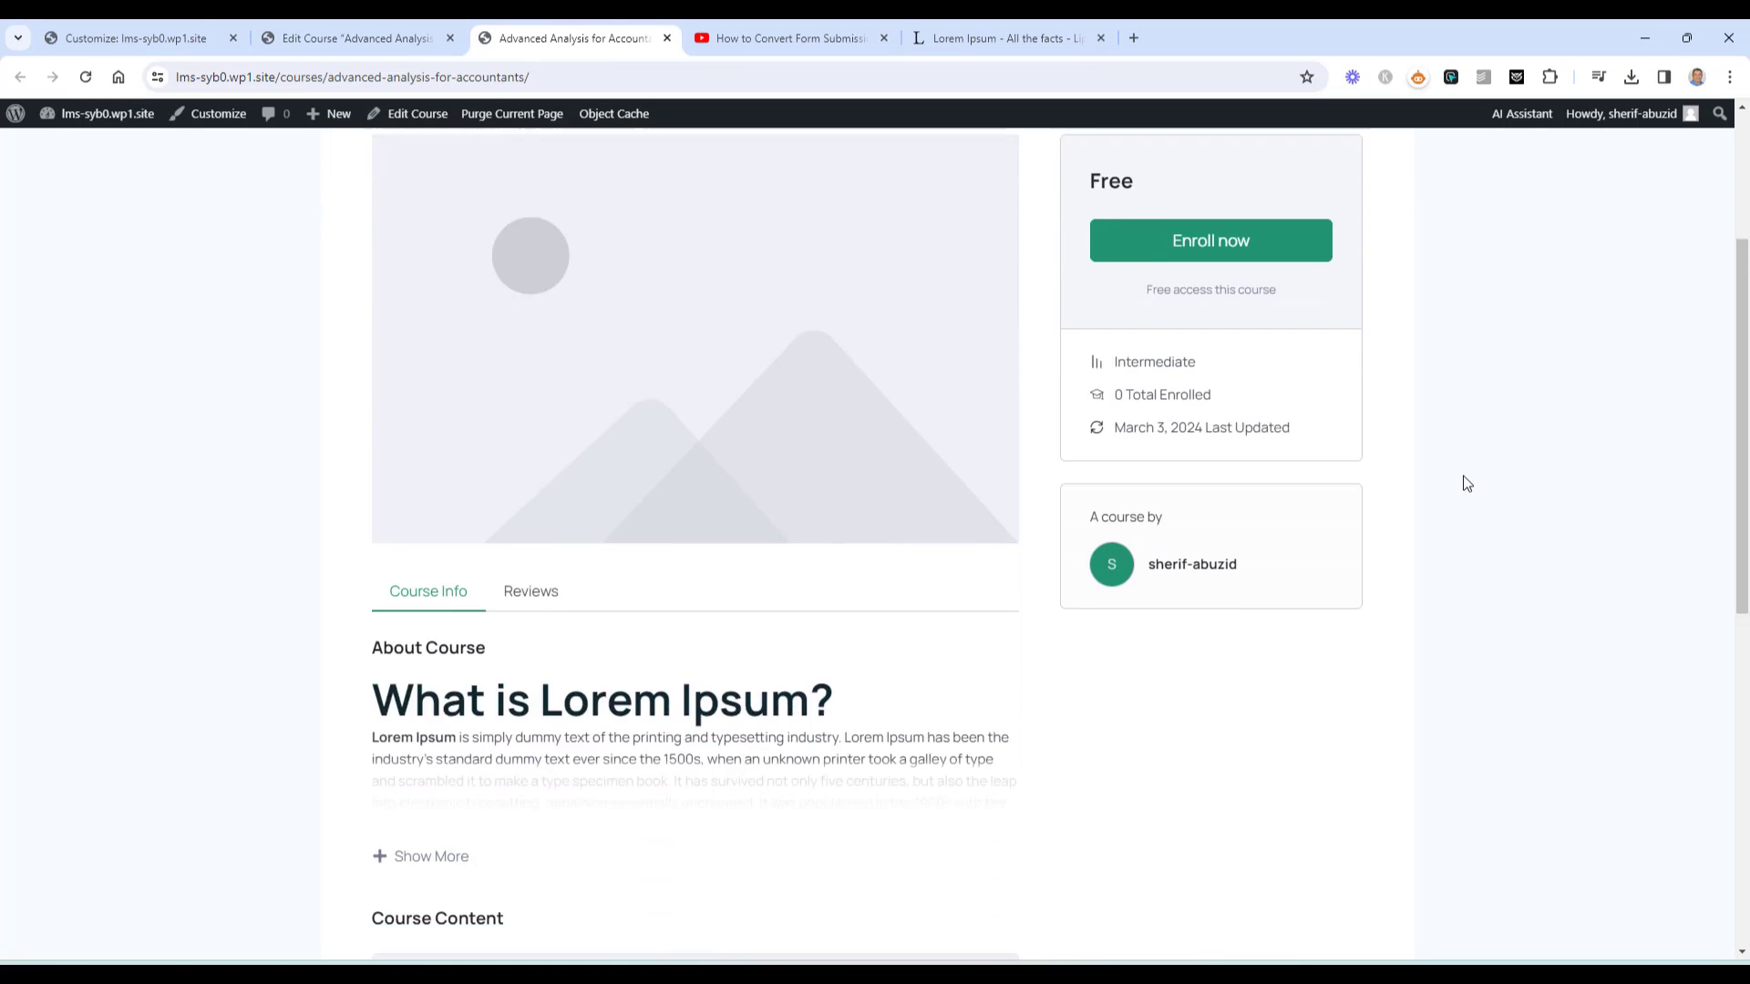
scroll(1467, 484, up, 6)
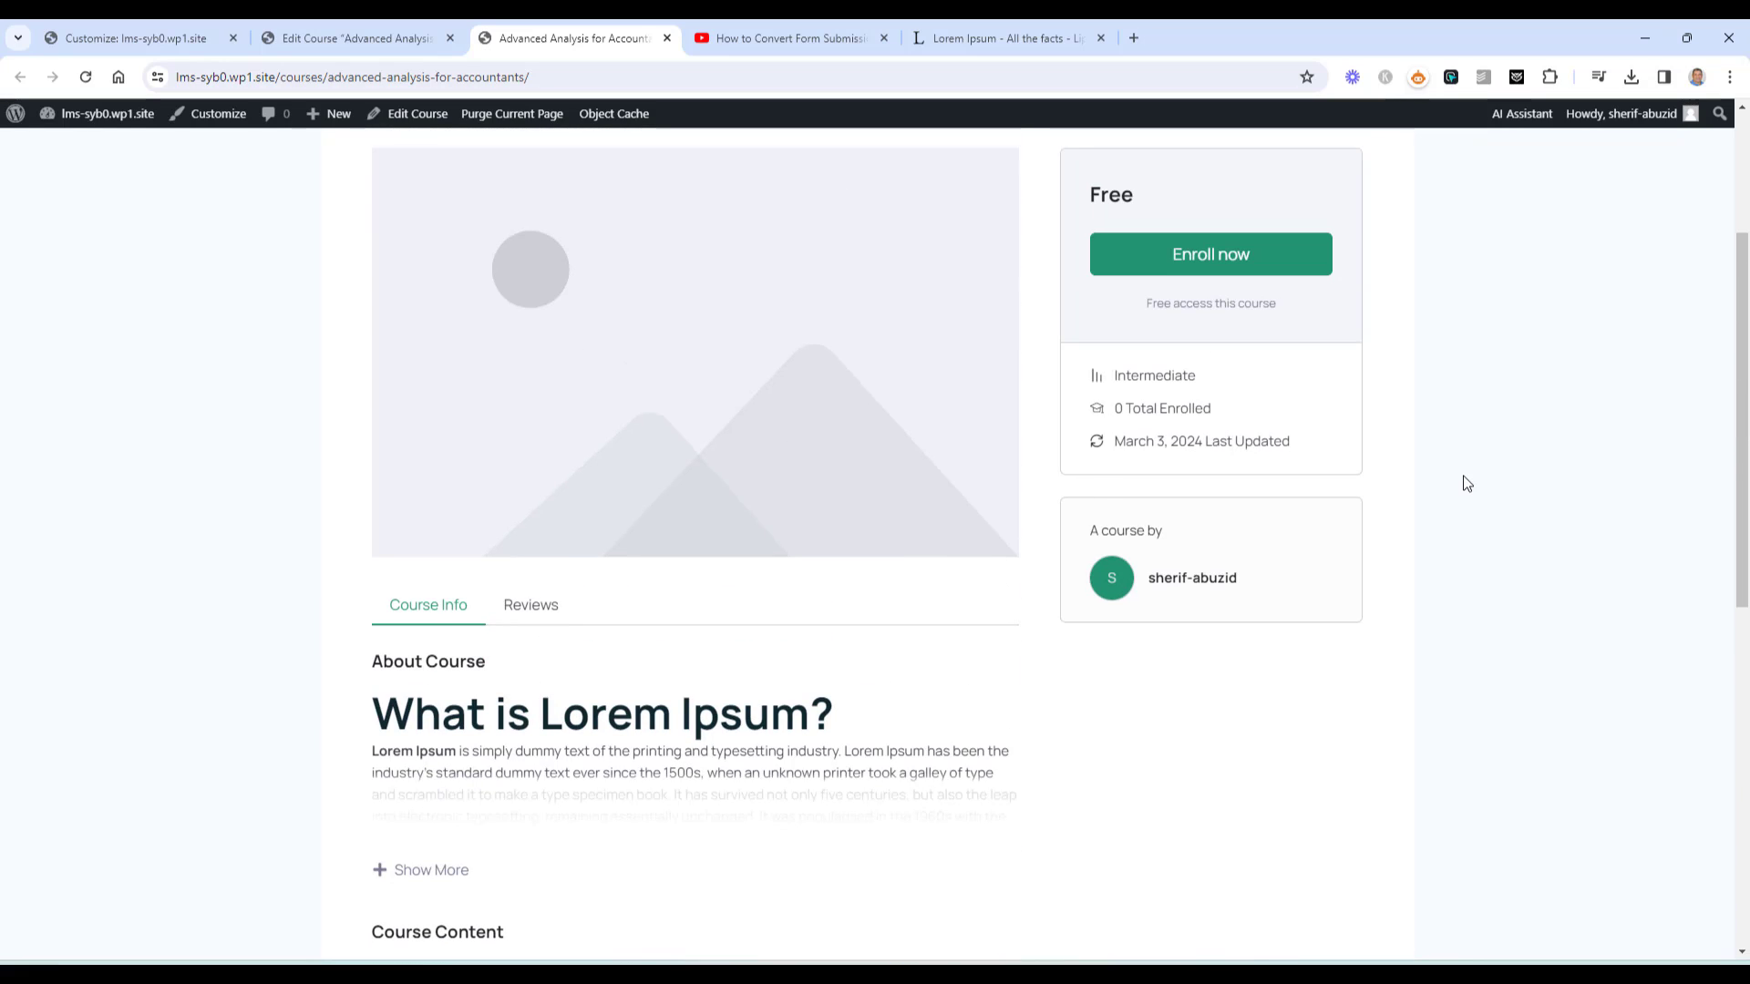
scroll(1466, 483, up, 3)
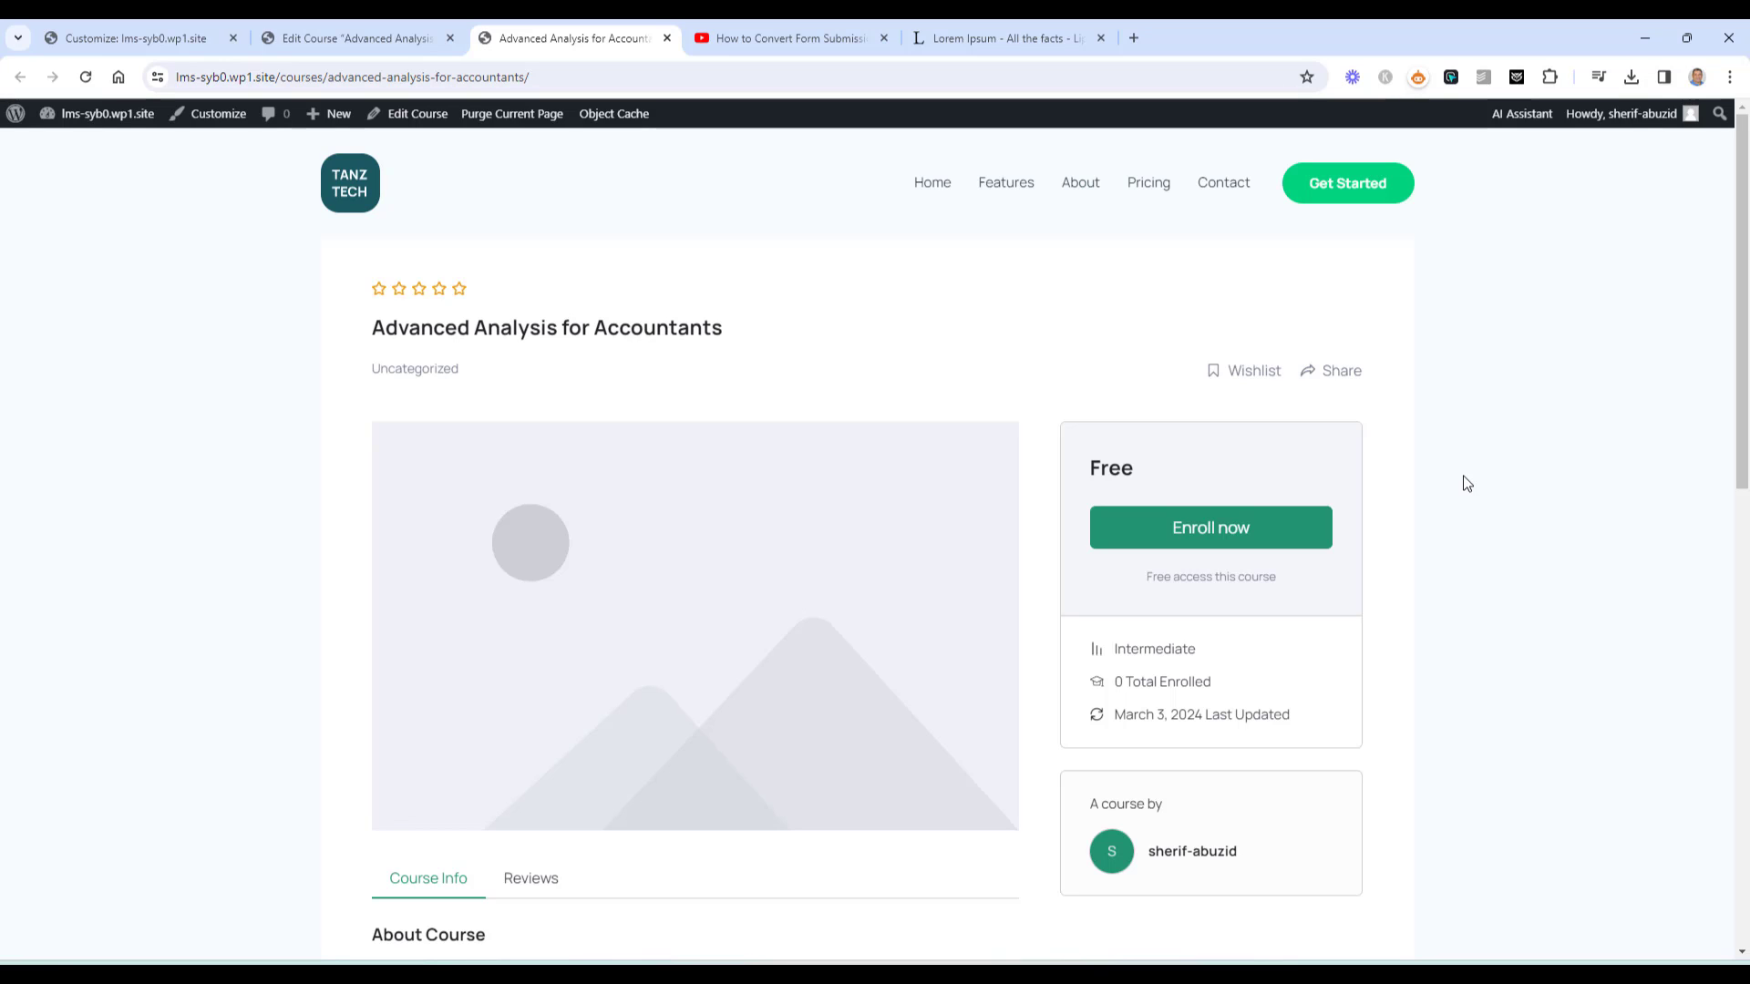
scroll(589, 511, down, 3)
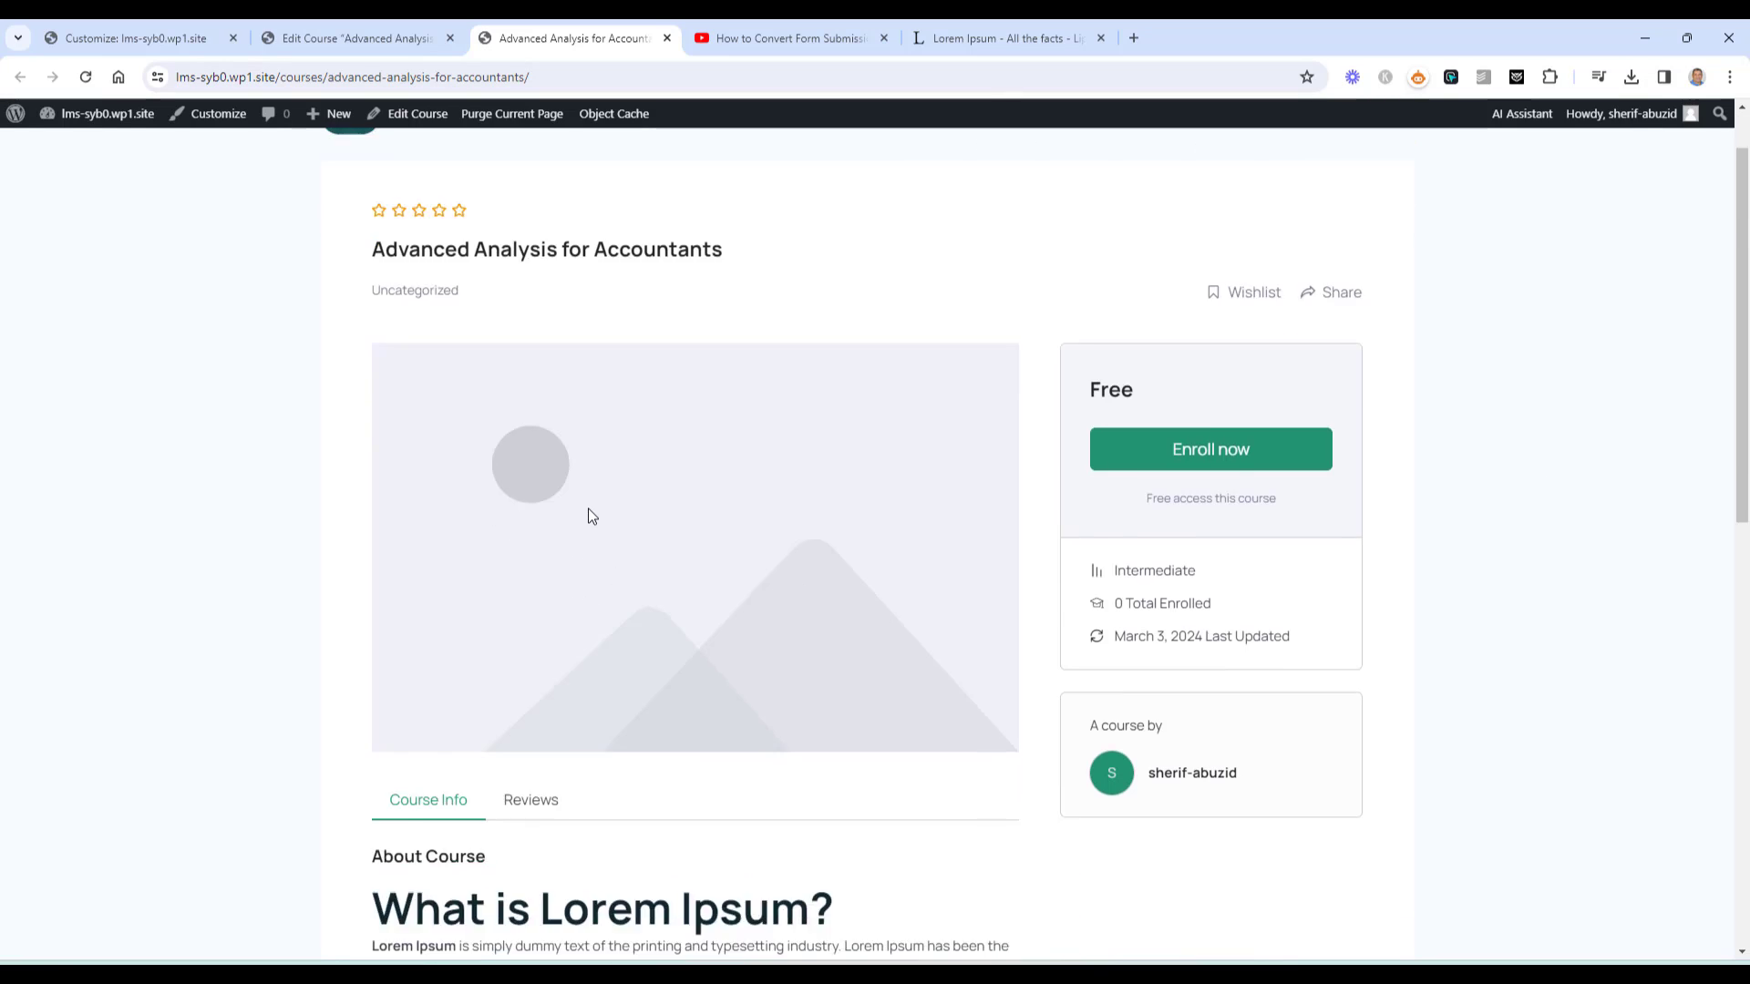
scroll(601, 471, up, 1)
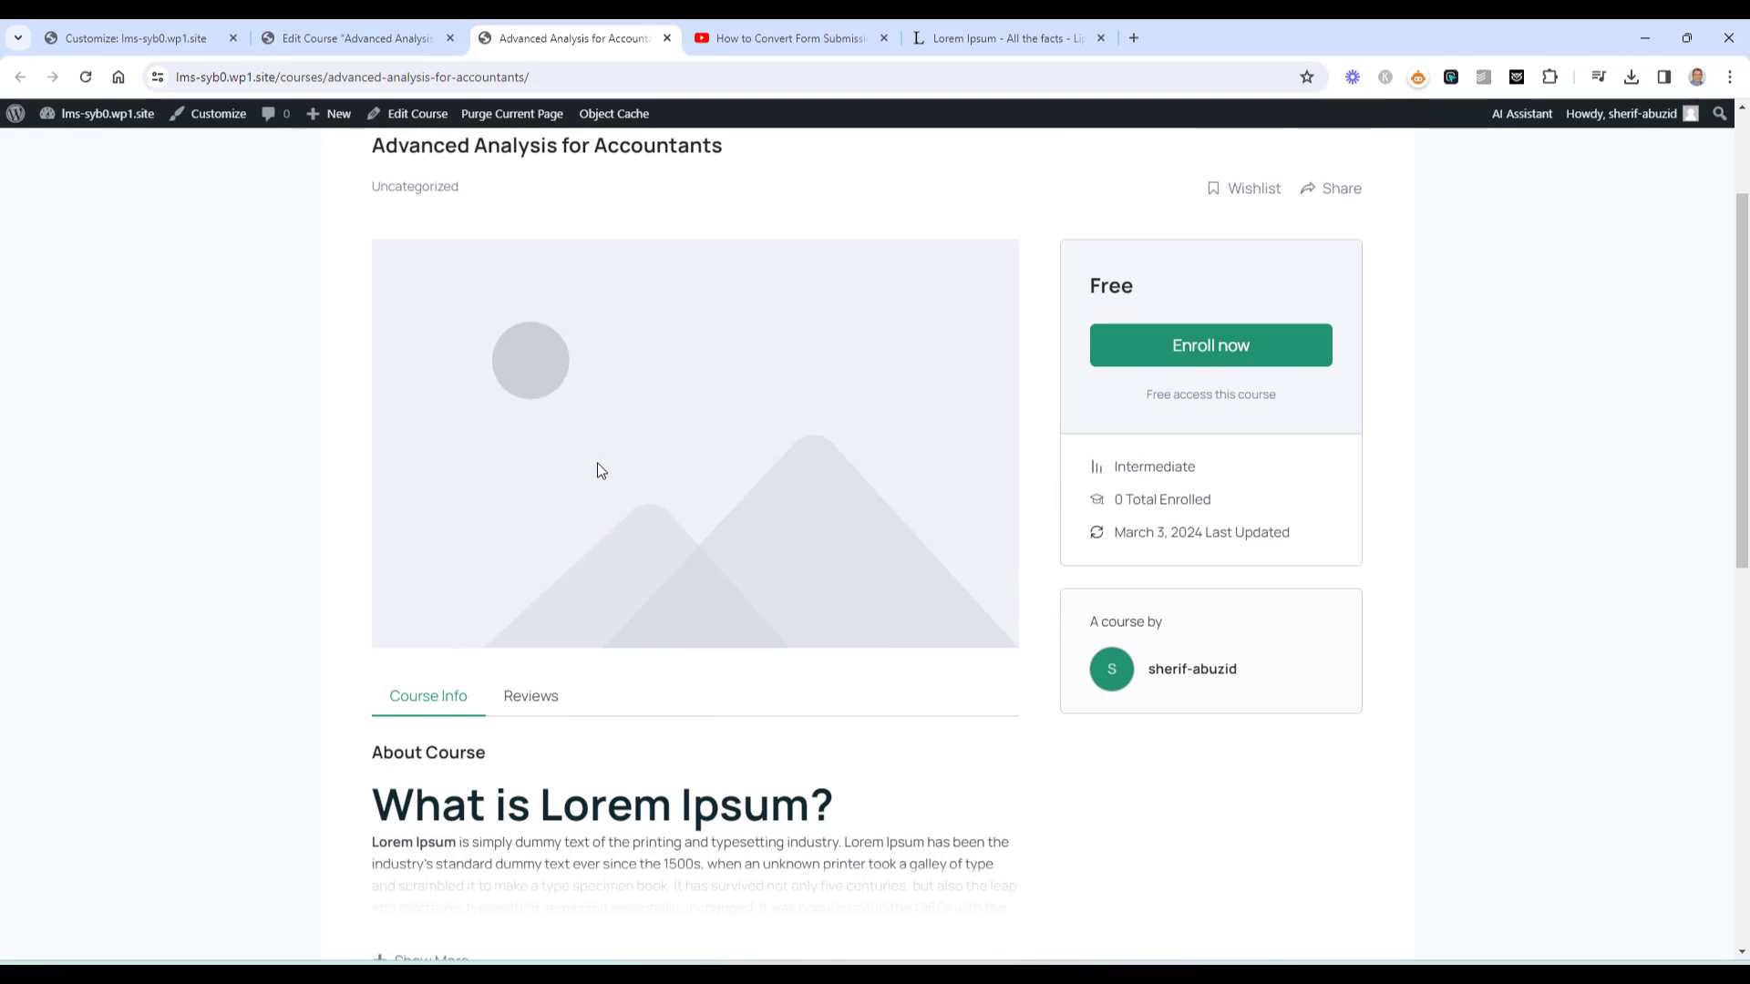
scroll(600, 470, down, 1)
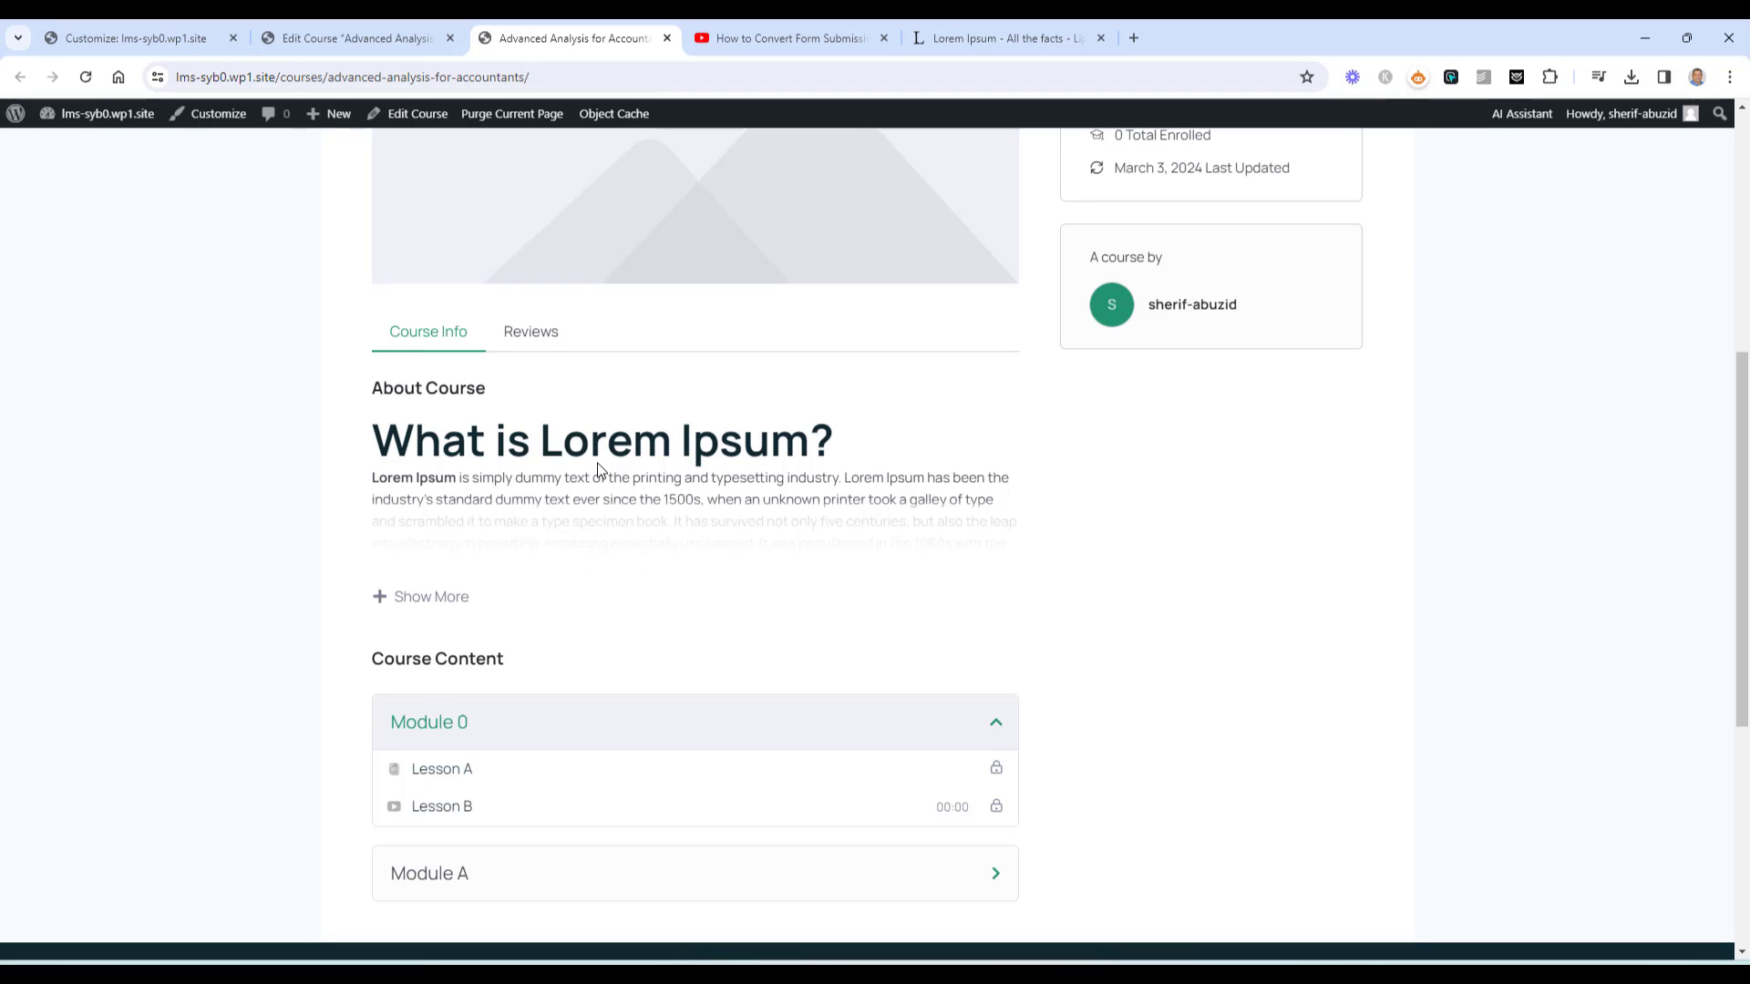
click(460, 600)
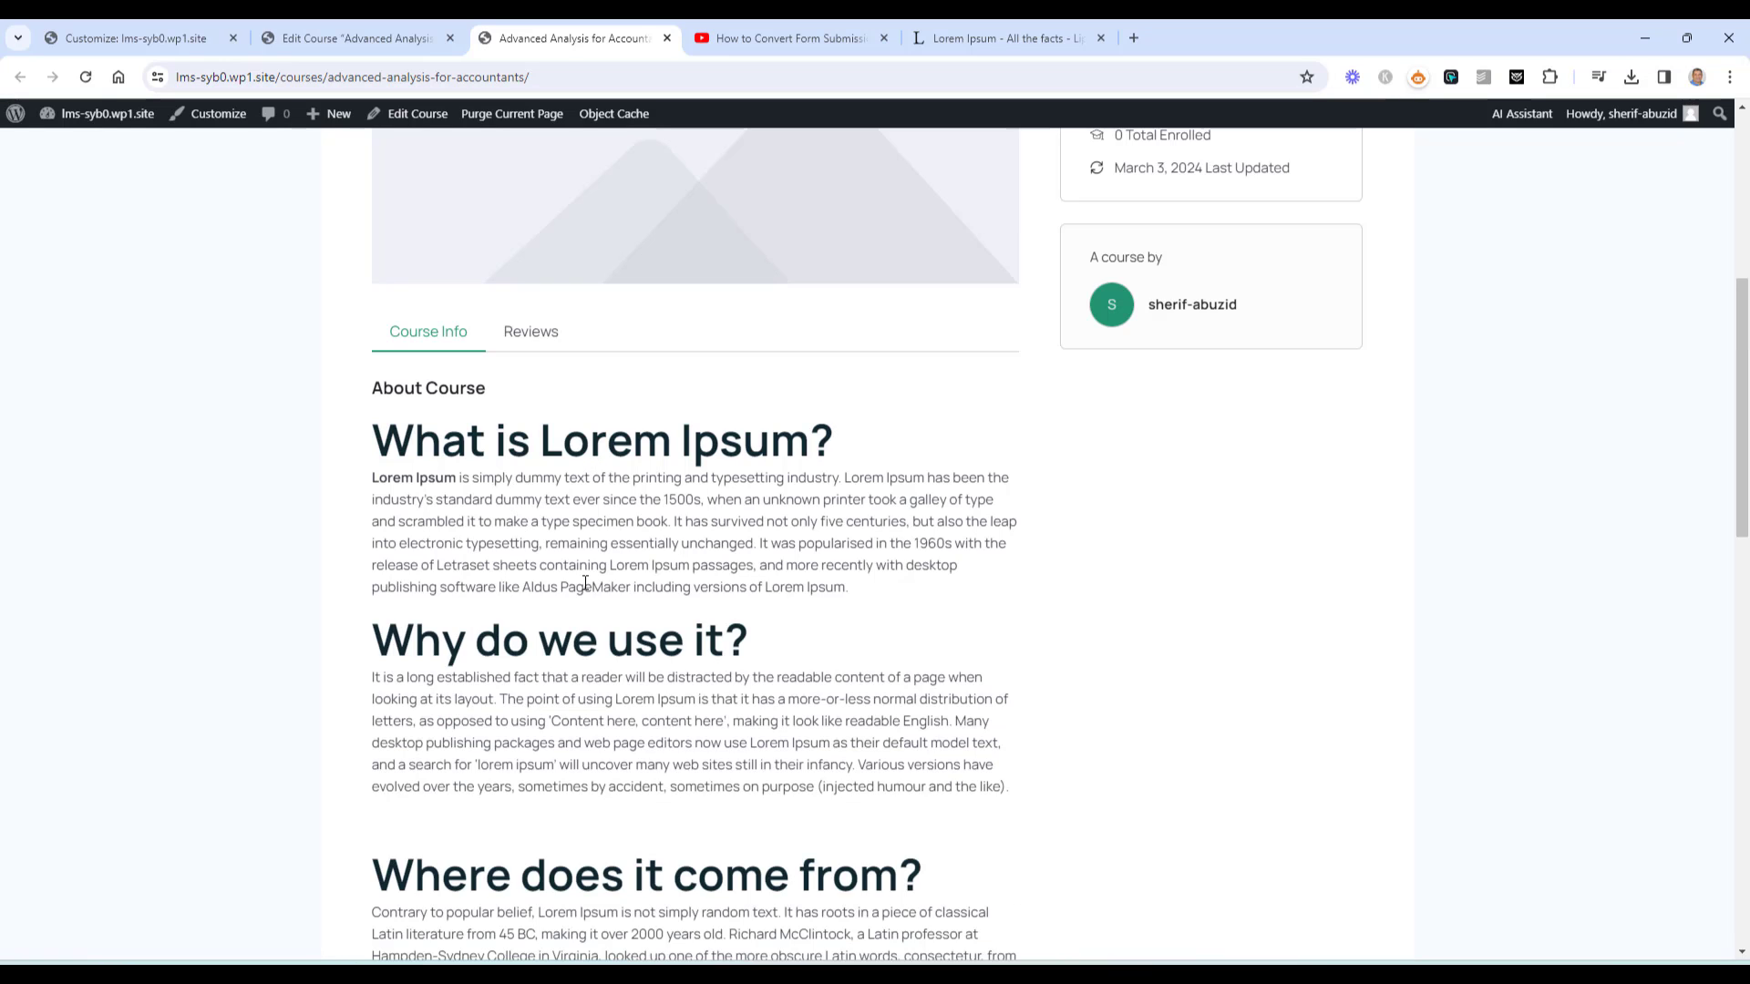
drag(459, 479, 671, 513)
key(ctrl+c)
Return to the Edit Course tab after one more look at the live page
click(389, 39)
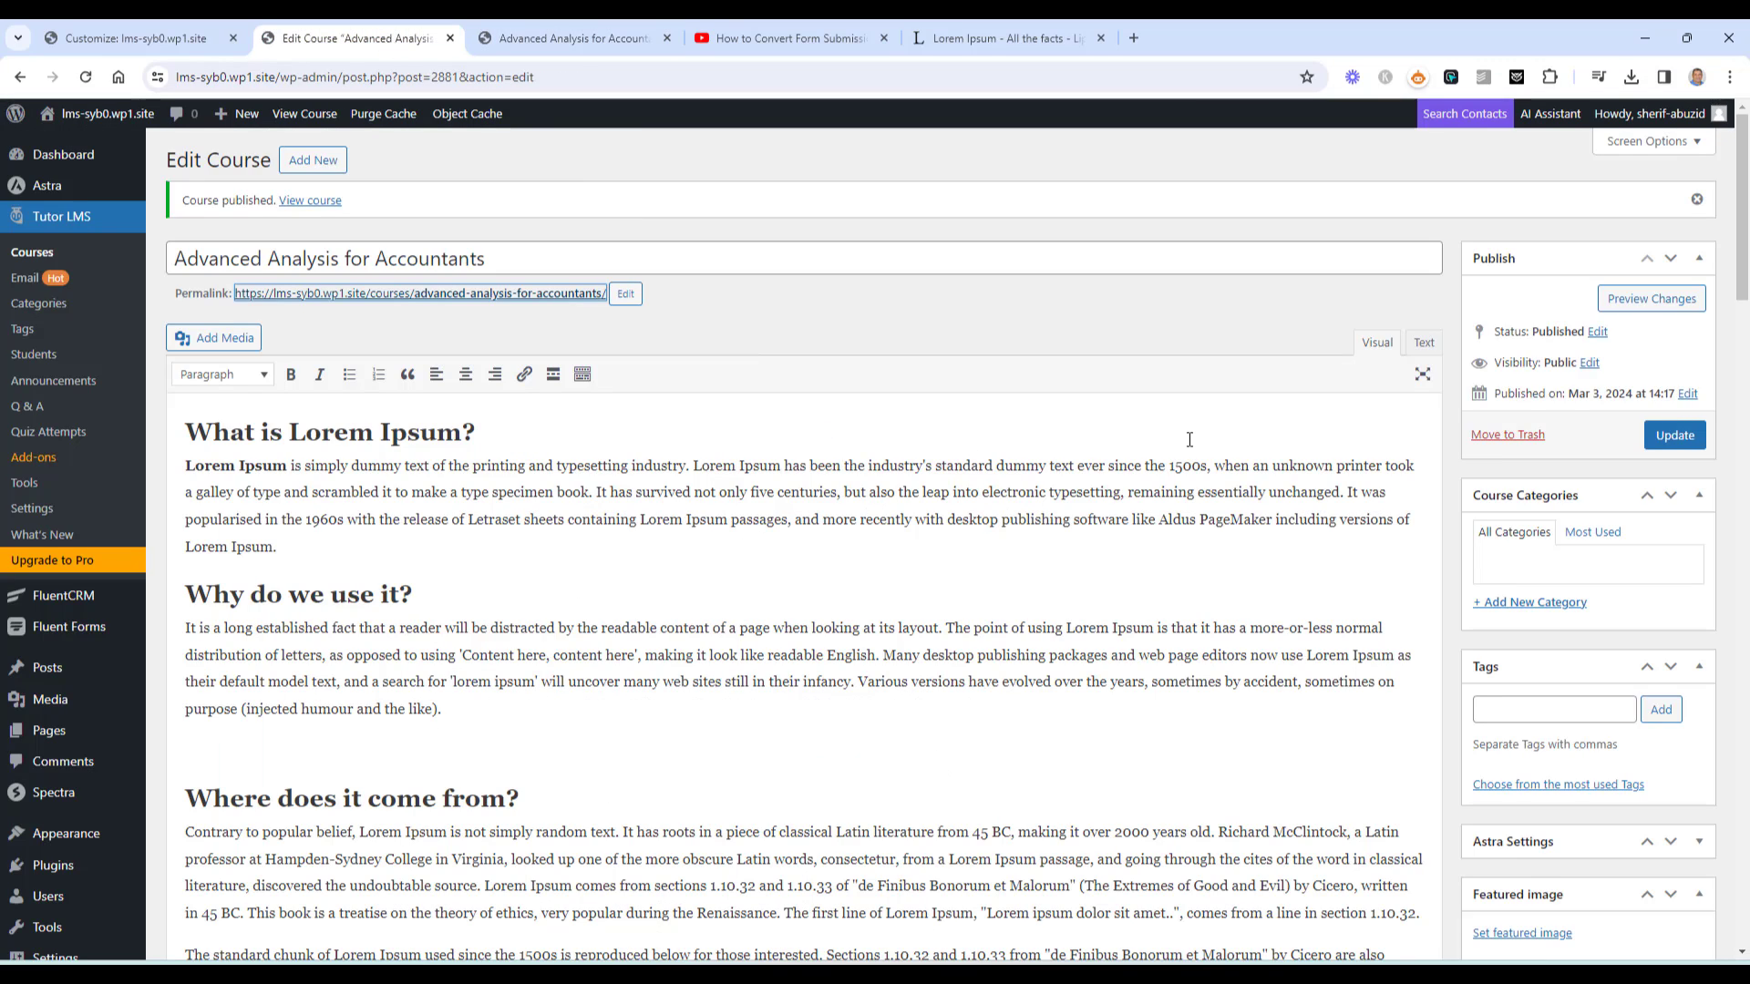
click(574, 38)
scroll(543, 313, up, 4)
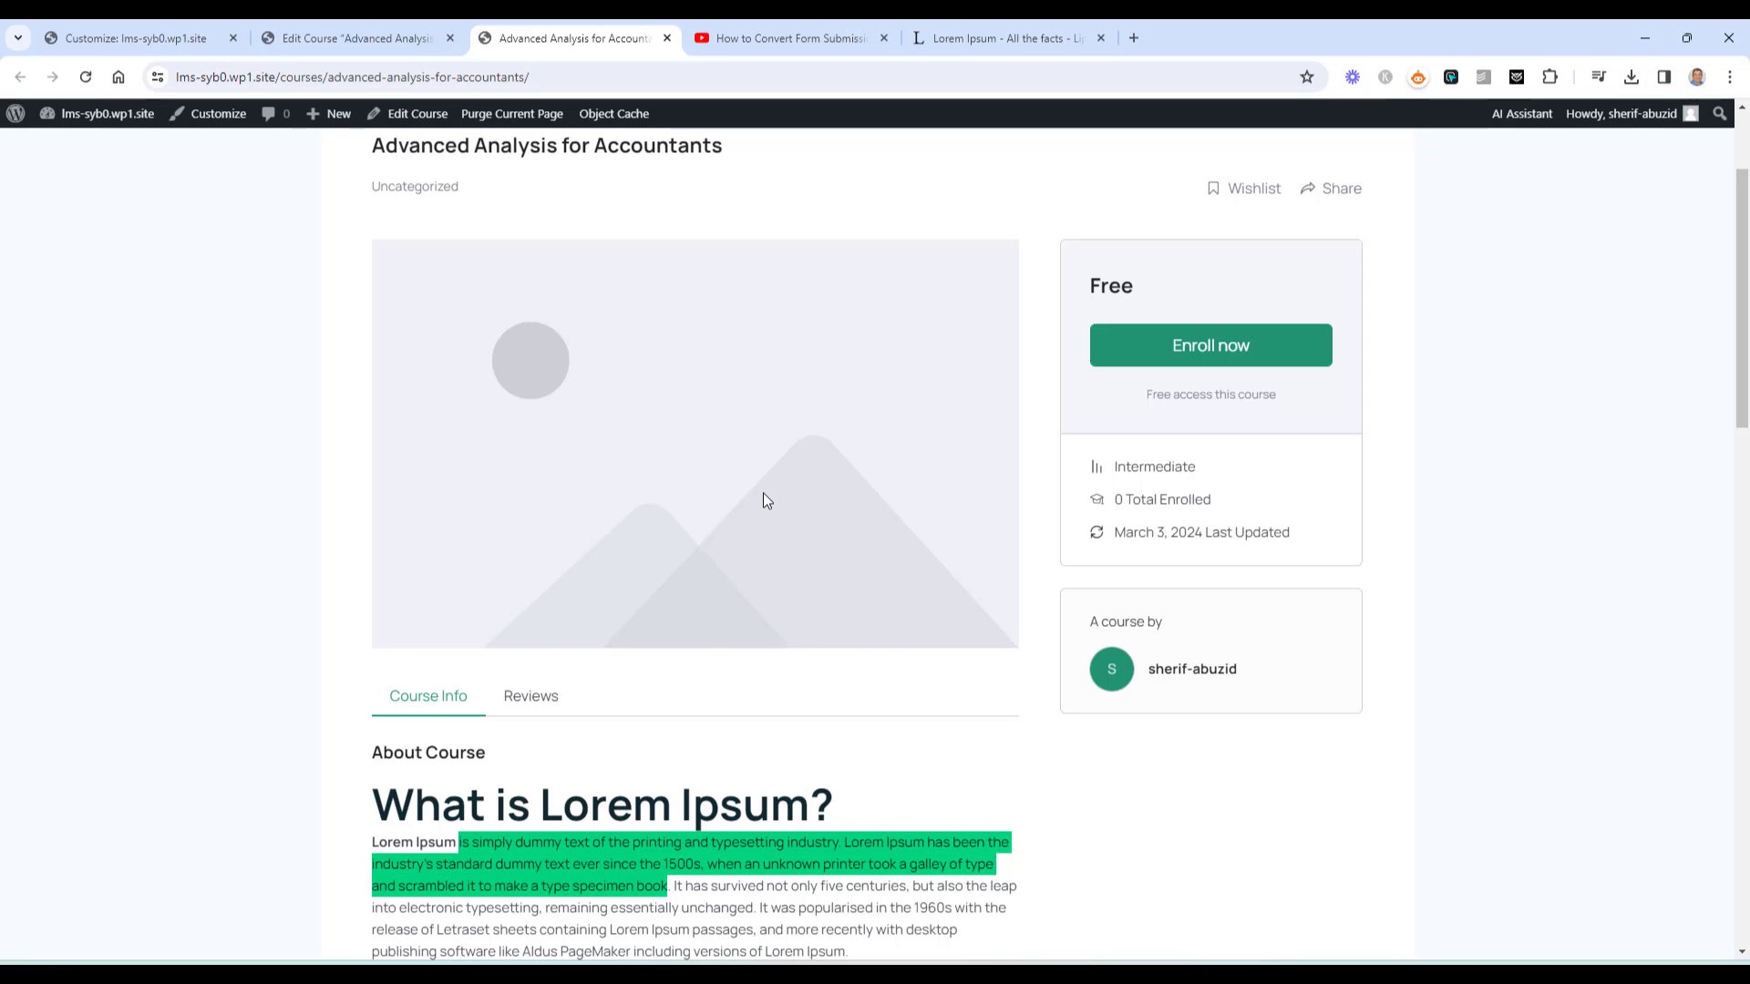
click(365, 38)
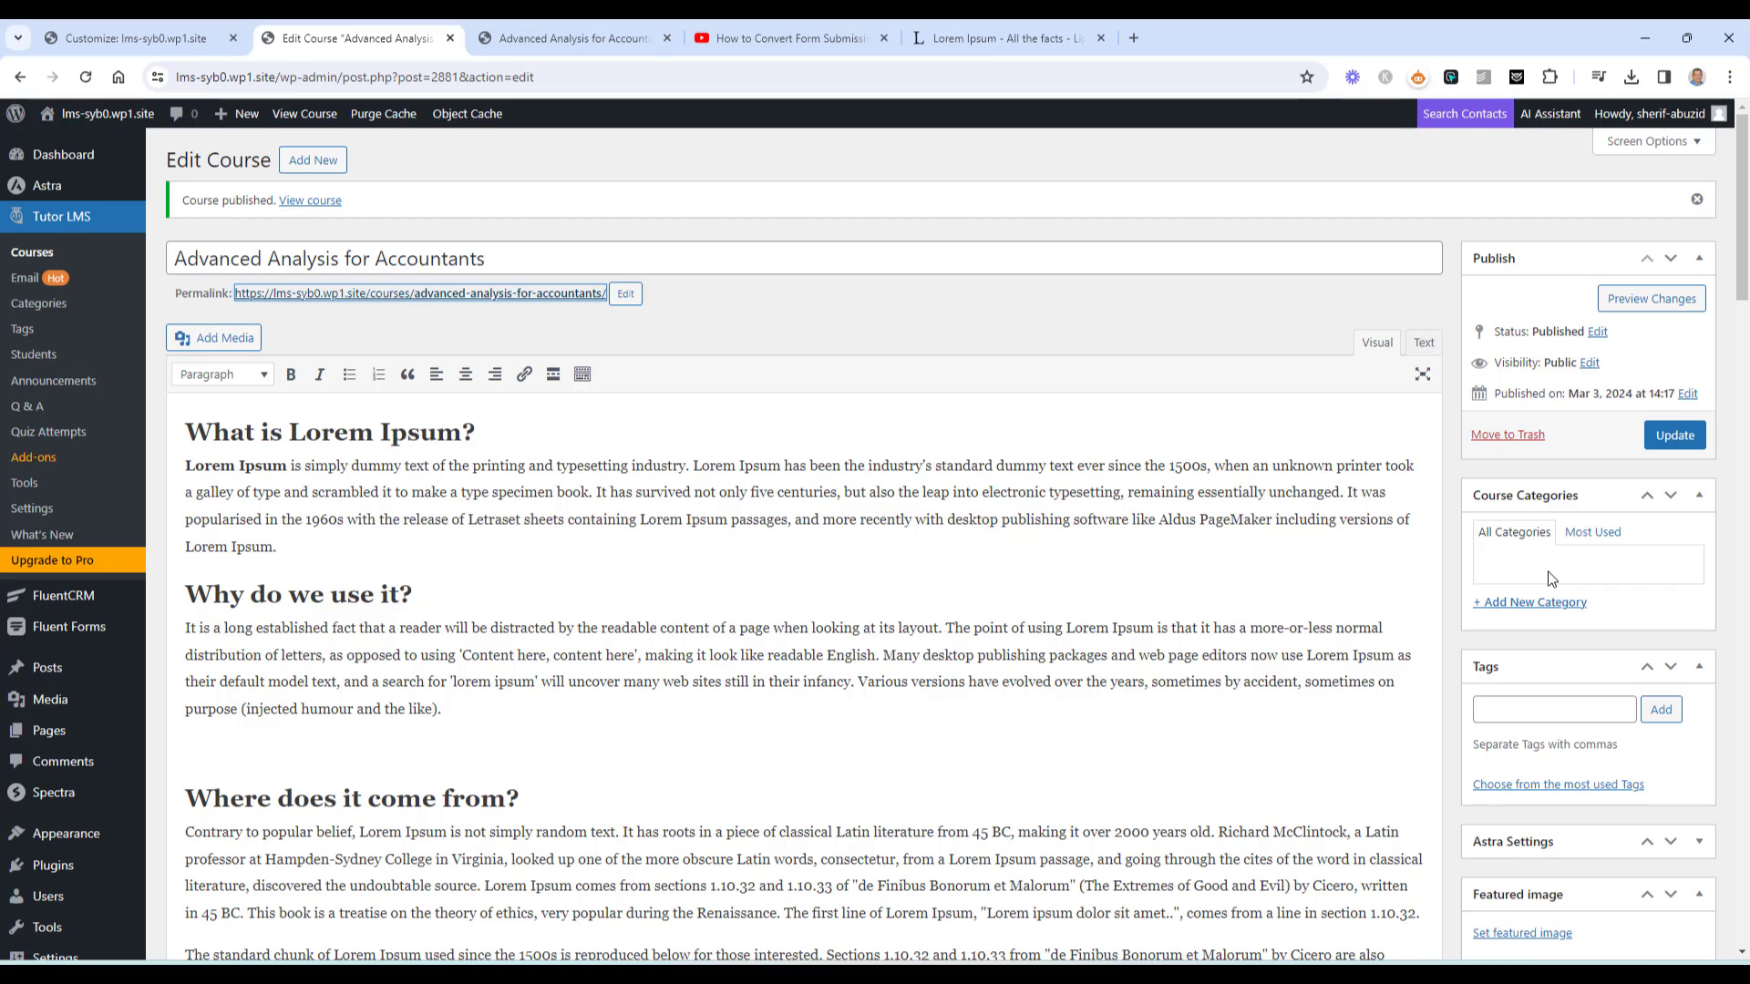
scroll(1549, 579, down, 3)
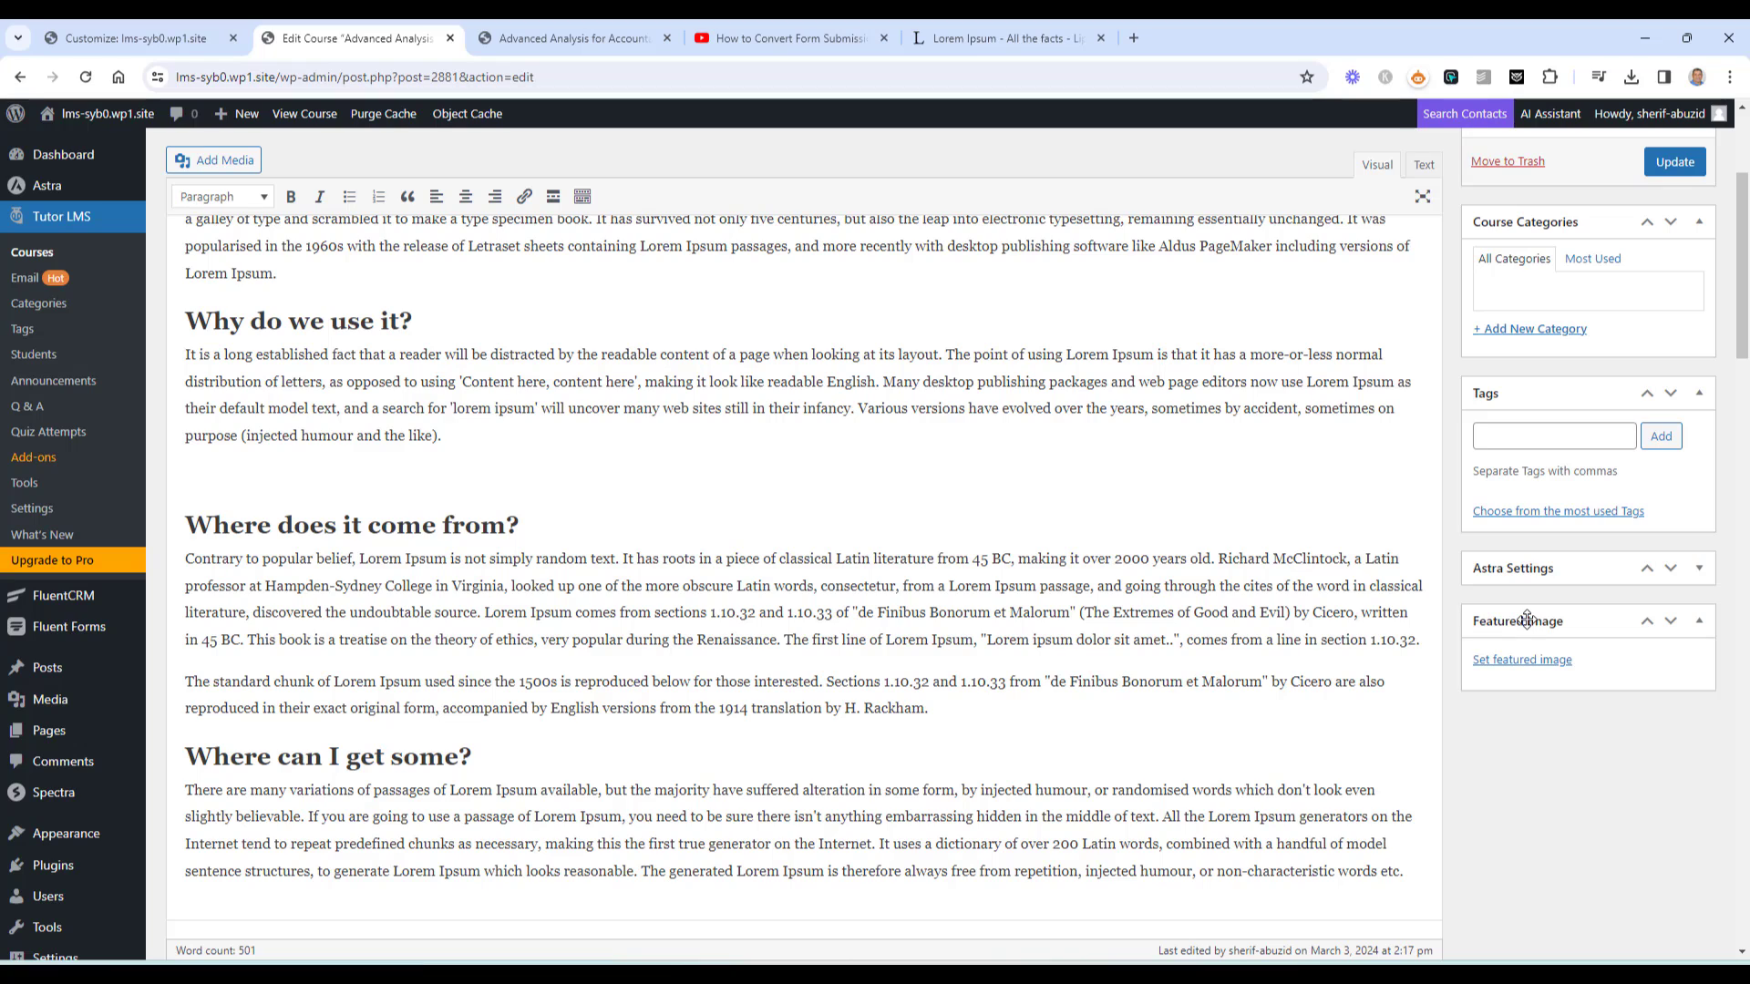
Set UI.jpg, the dark dashboard screenshot, as the course's featured image and update the course
click(1528, 664)
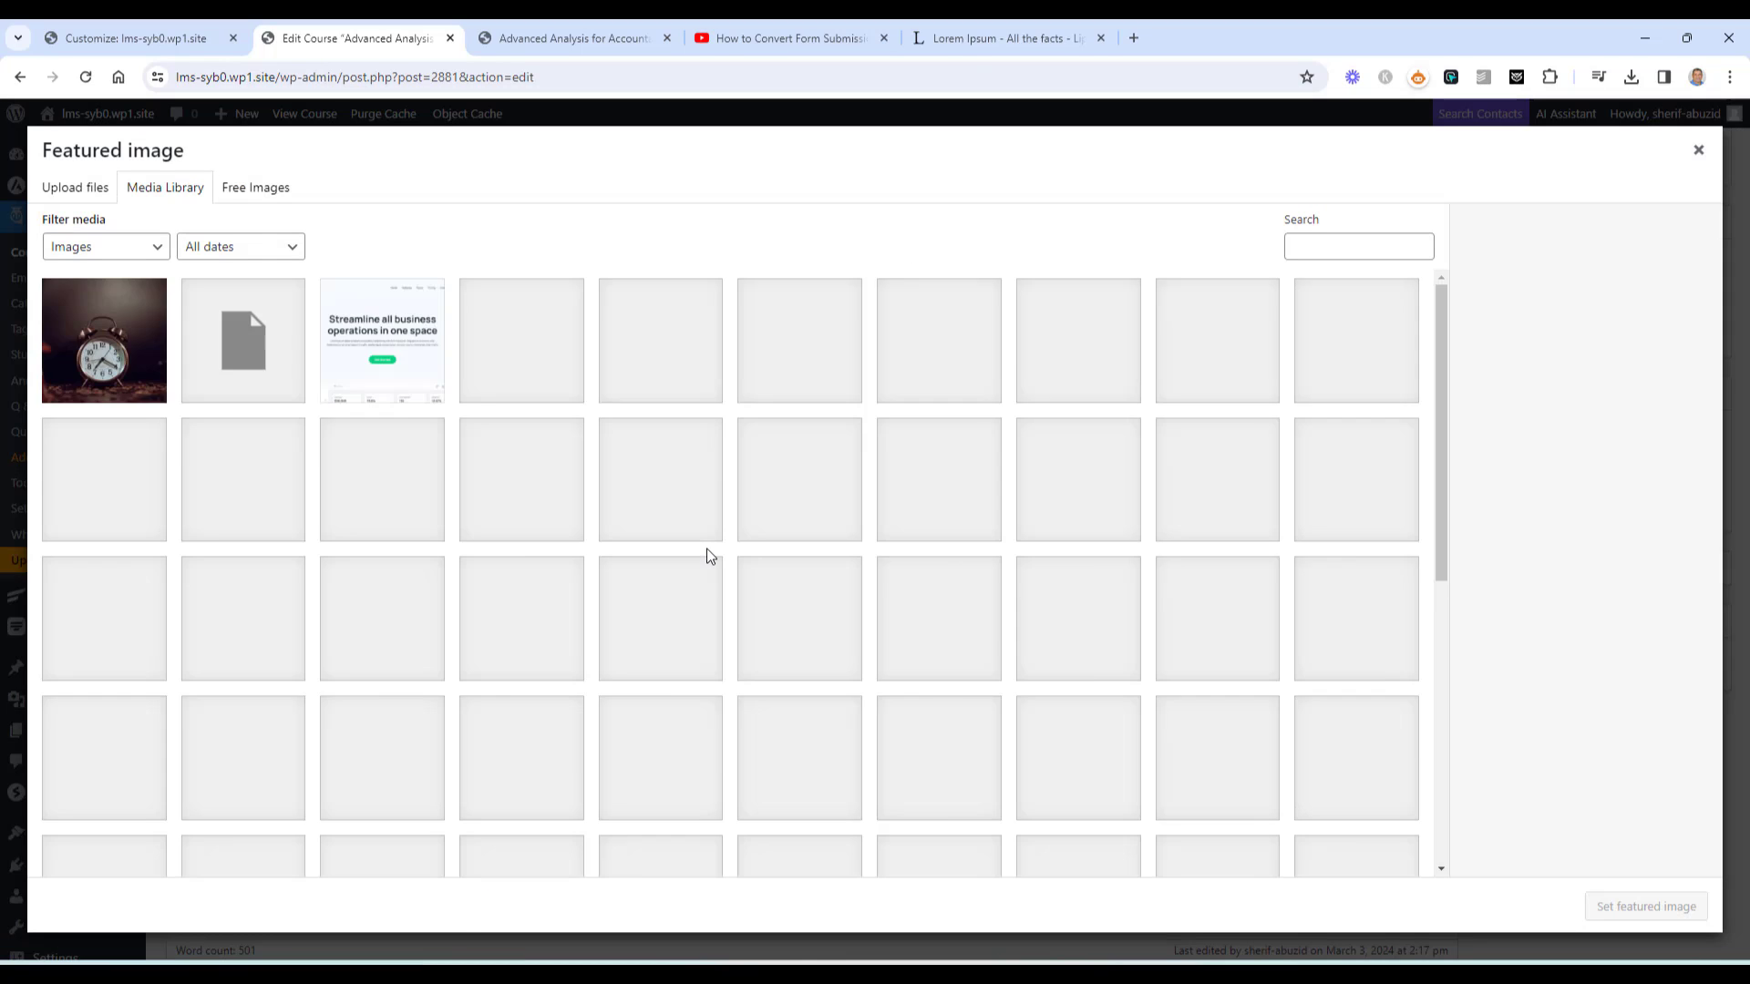
scroll(786, 547, down, 3)
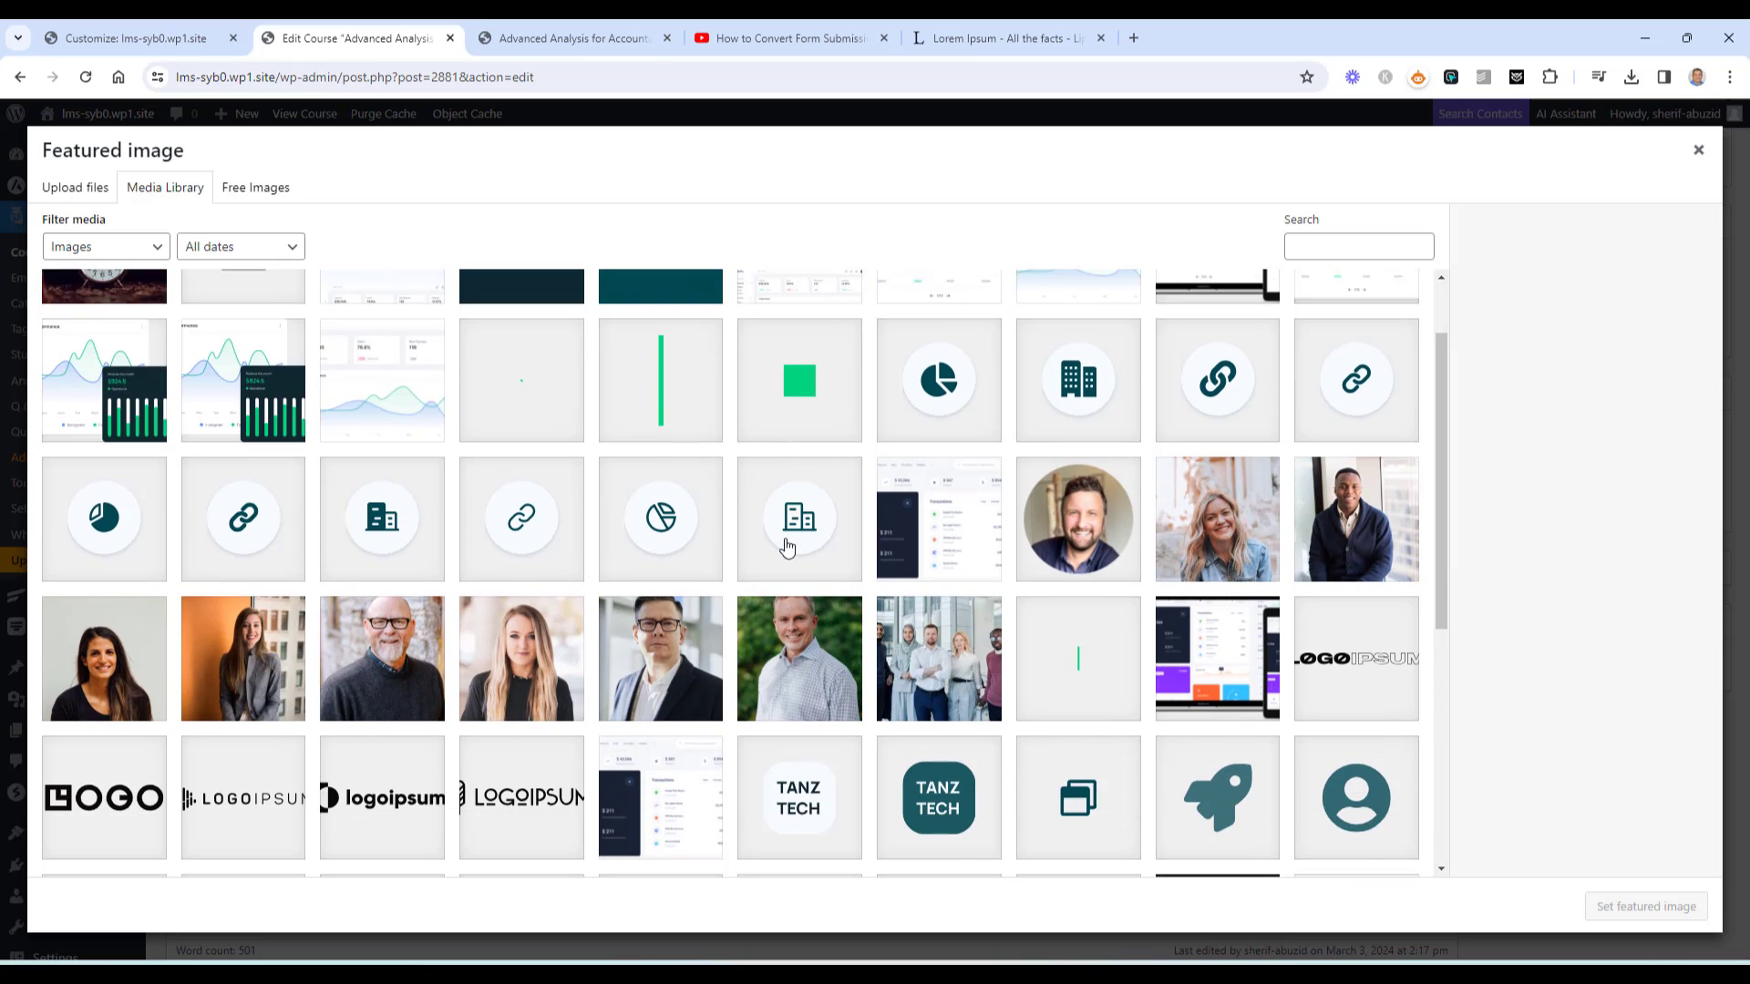
click(661, 624)
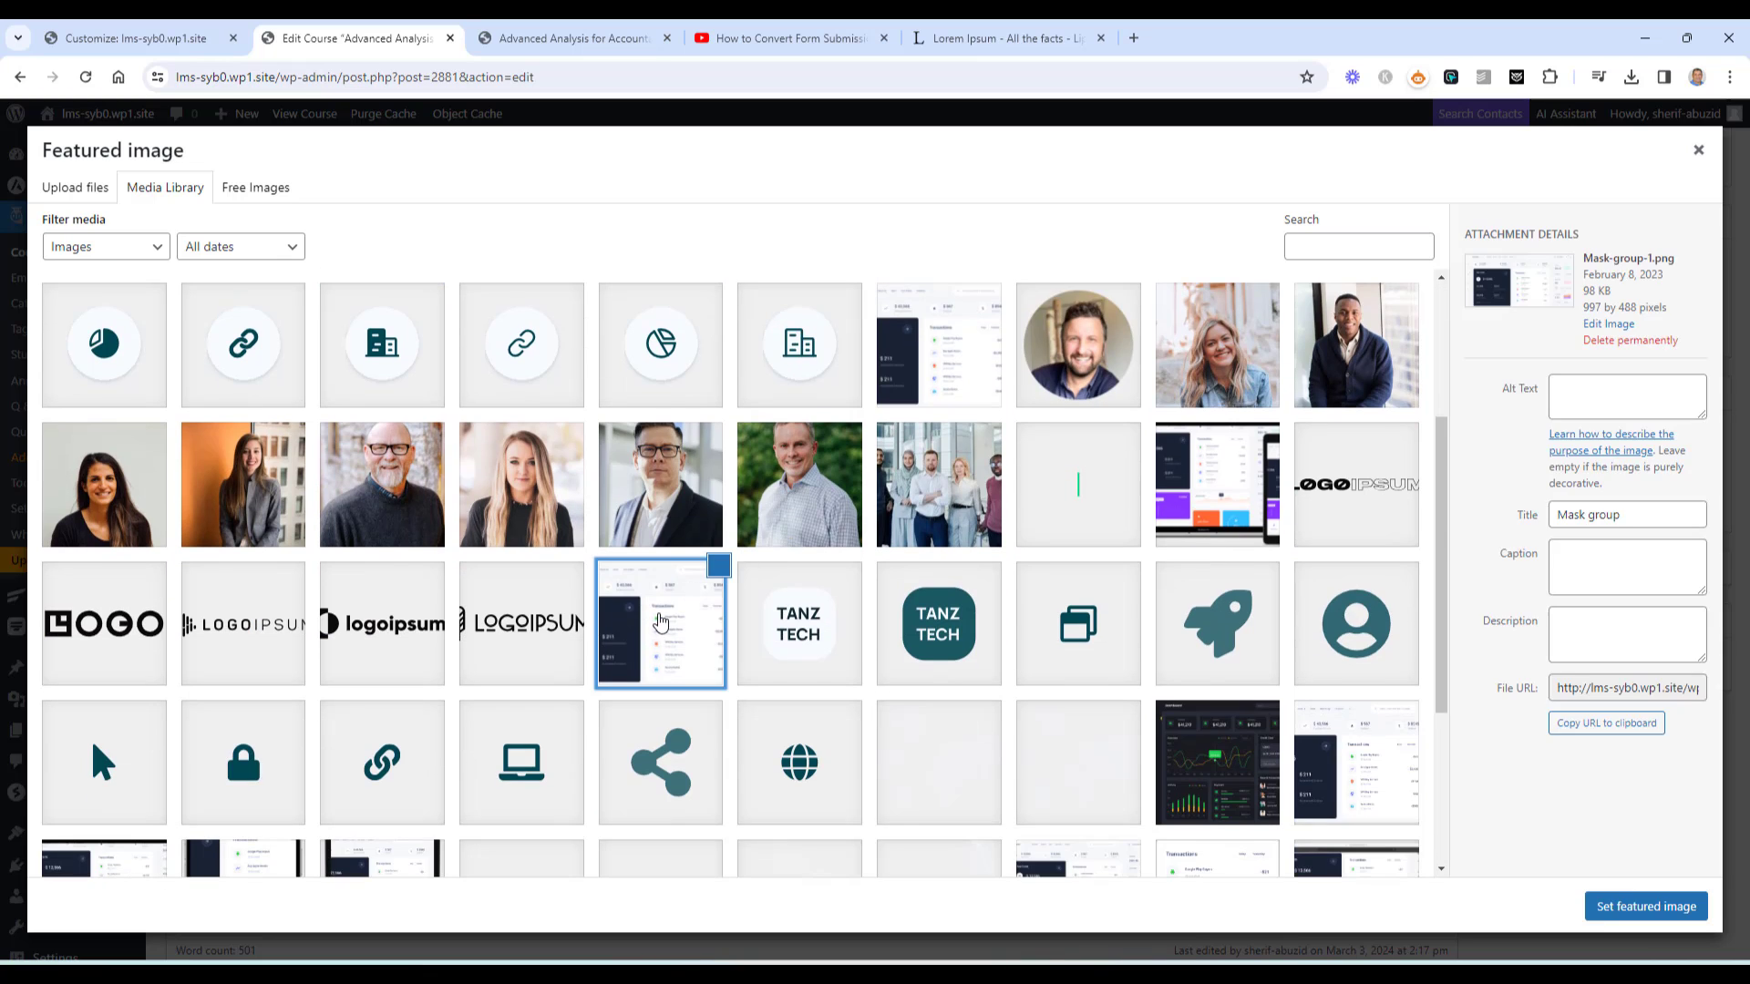
click(945, 342)
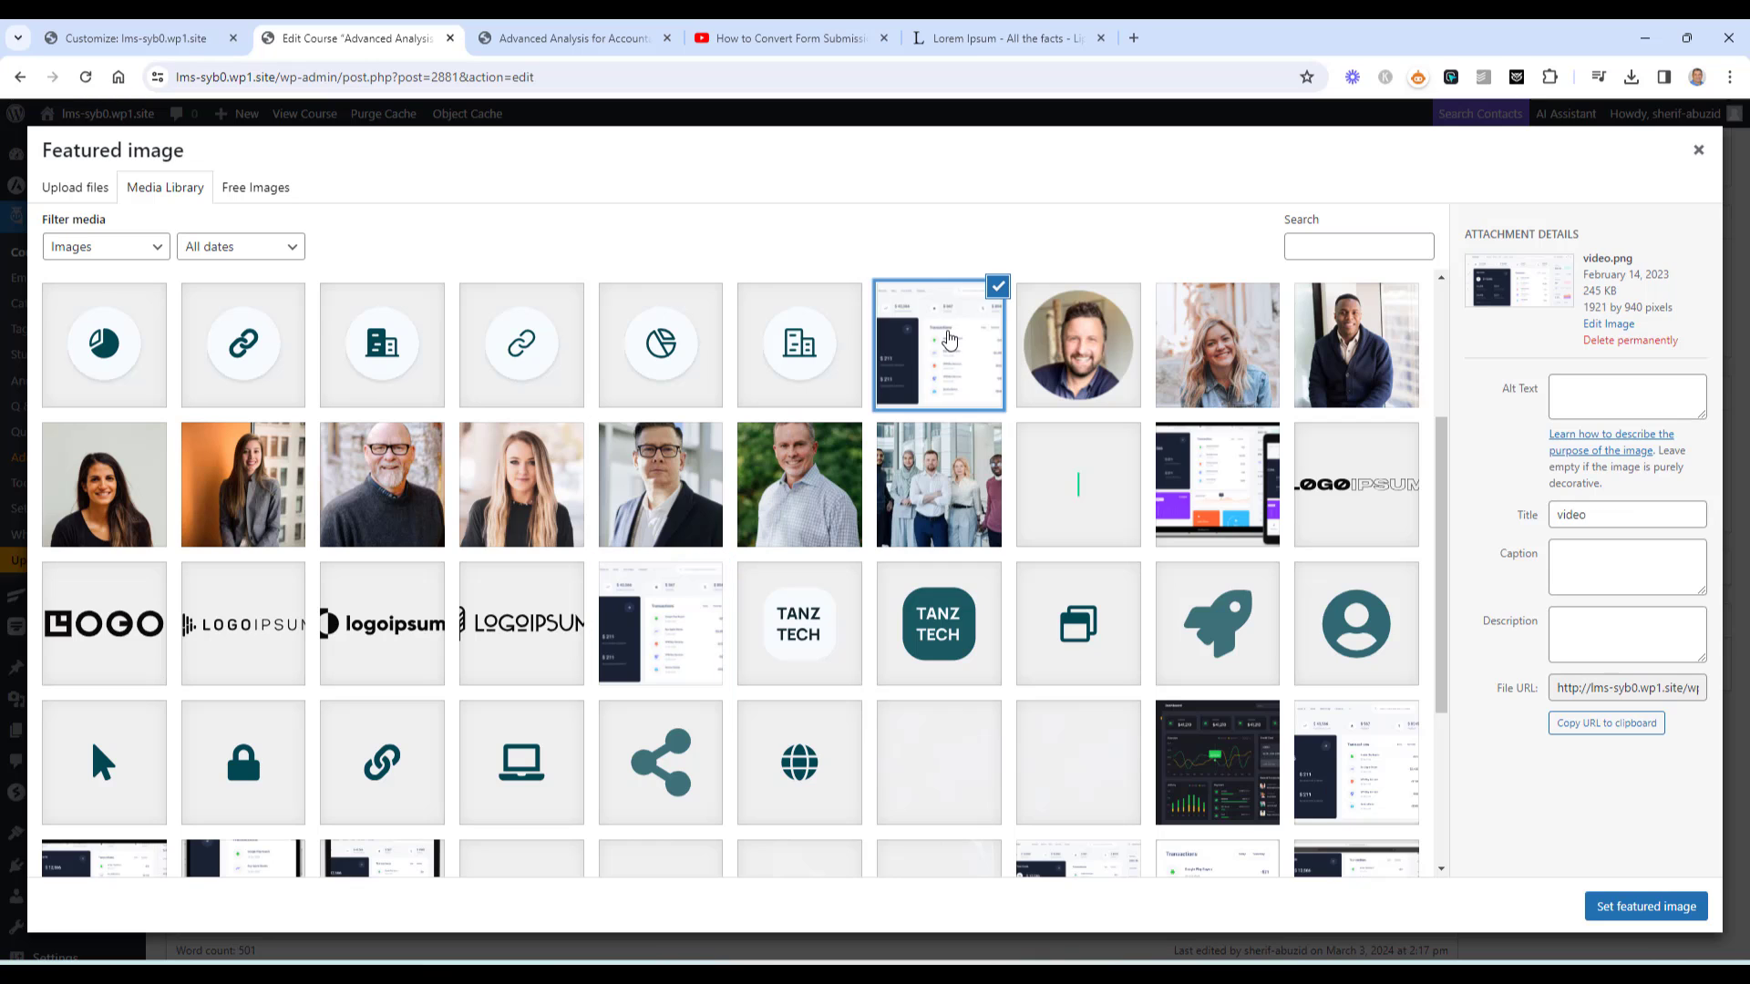
scroll(909, 581, down, 1)
scroll(909, 581, down, 3)
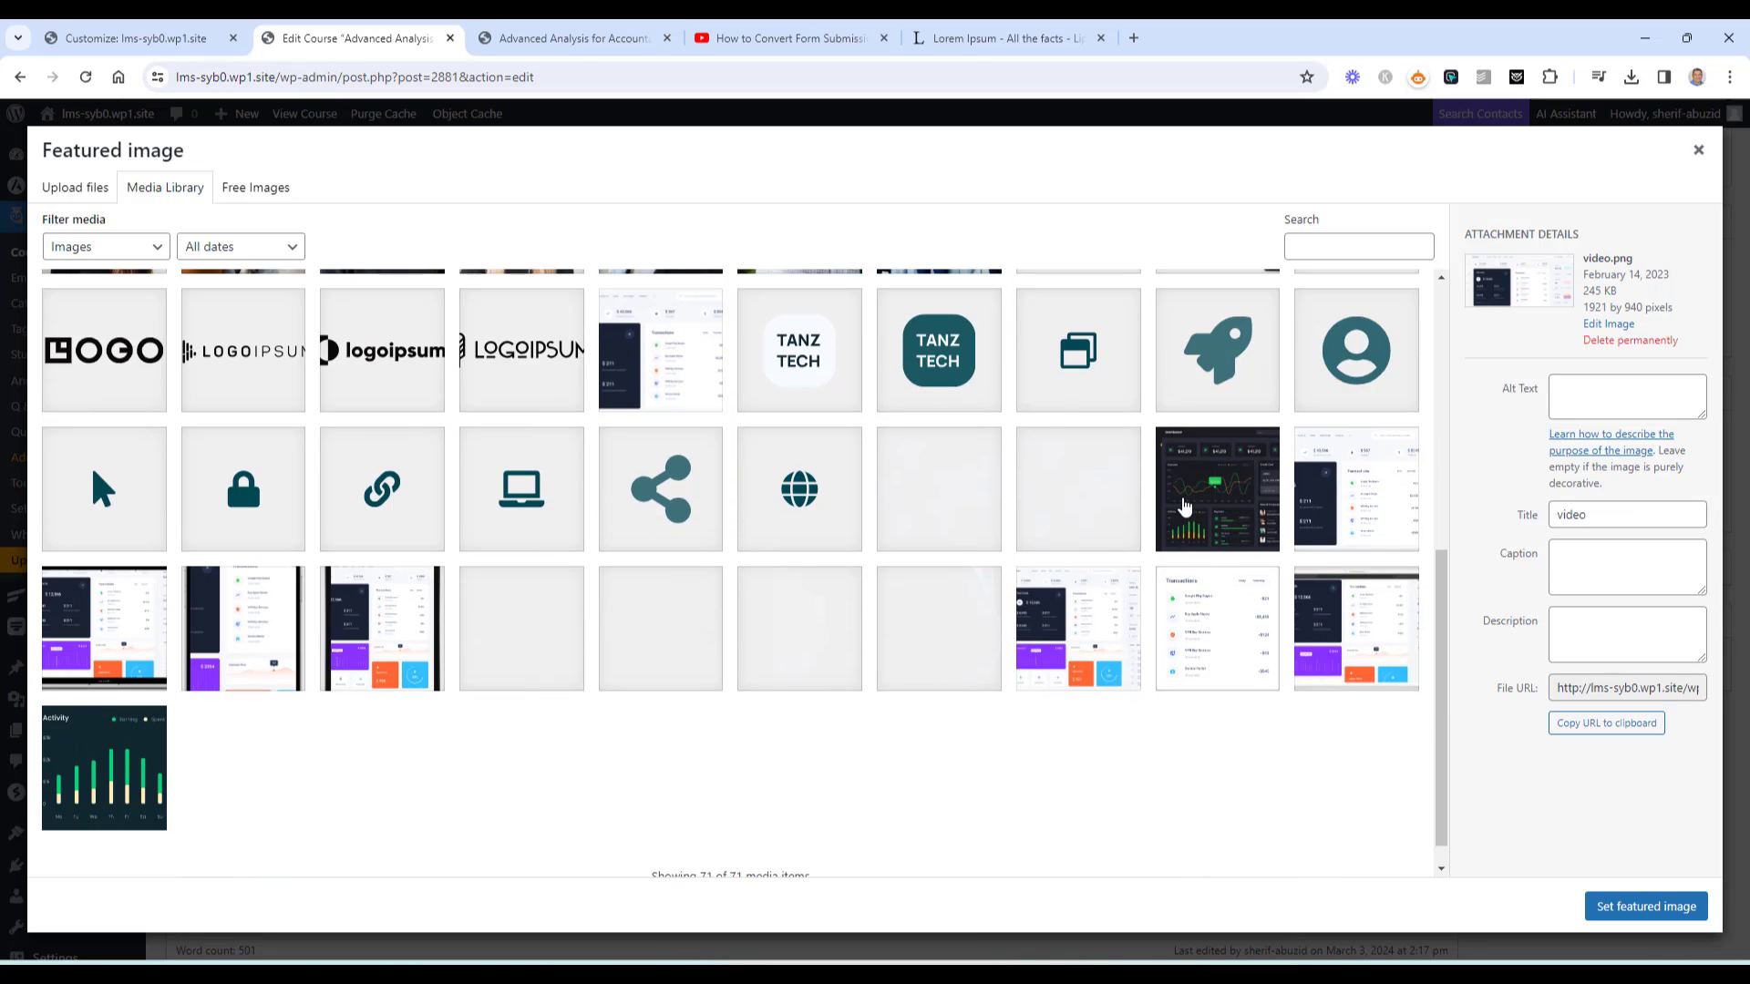
click(1199, 506)
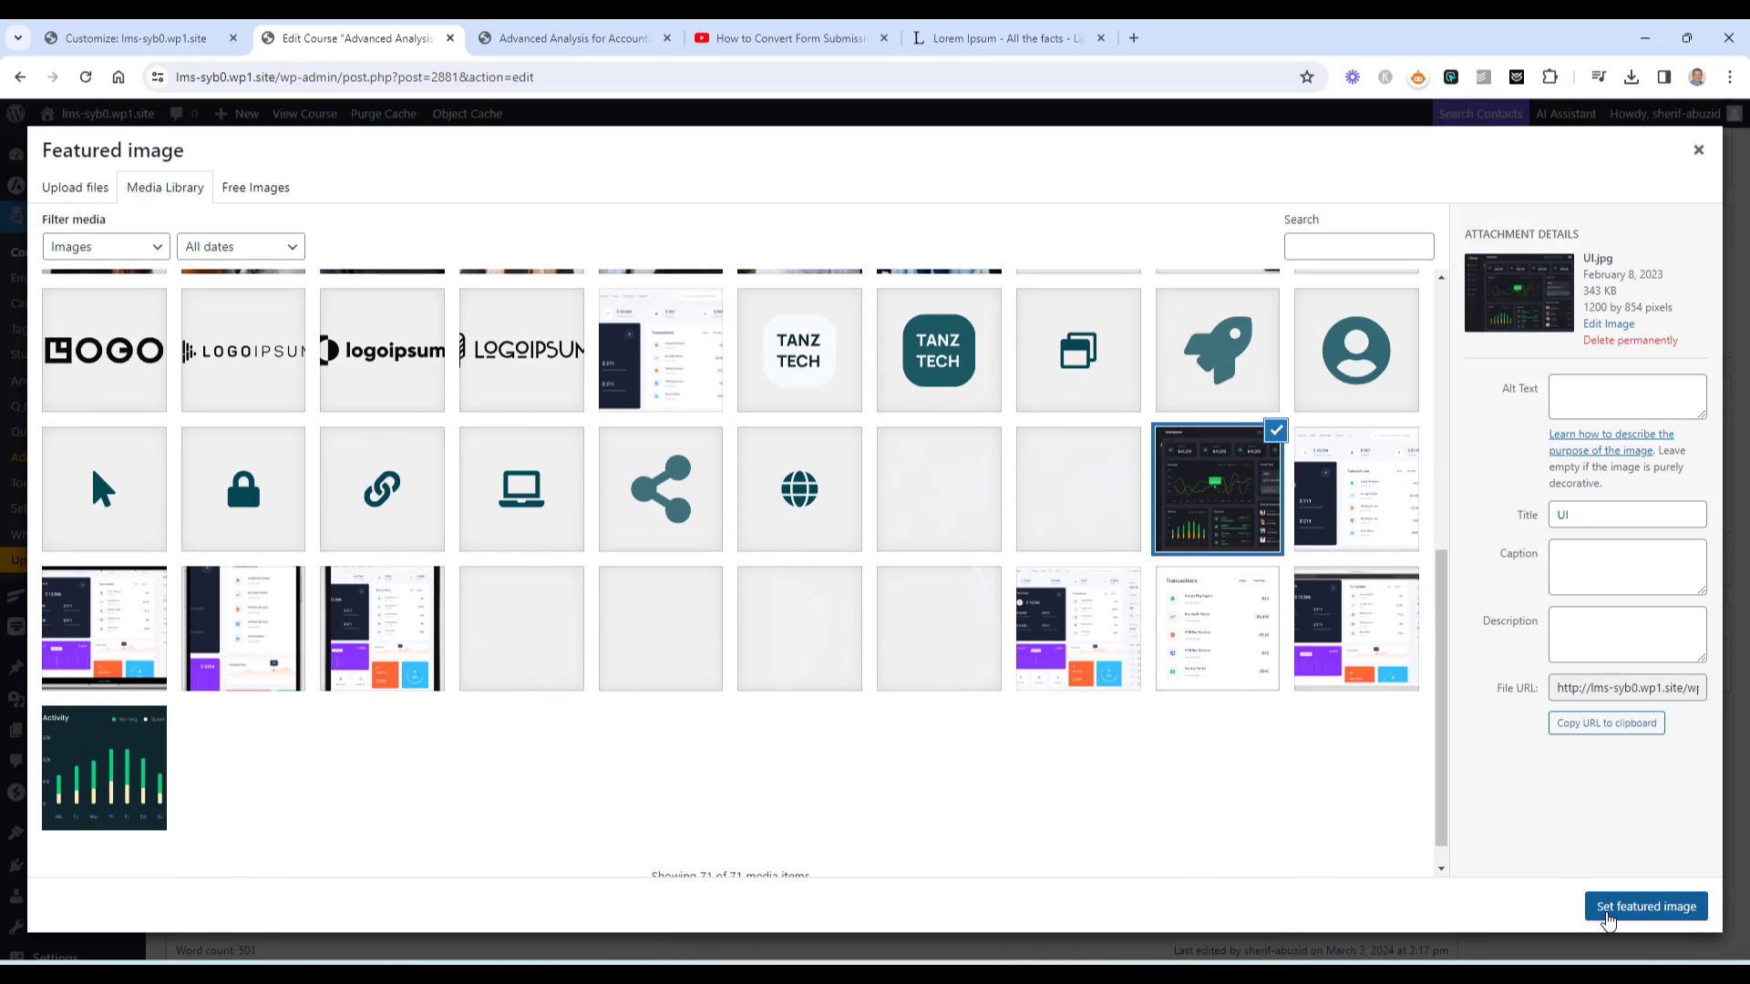
click(1605, 906)
click(1673, 163)
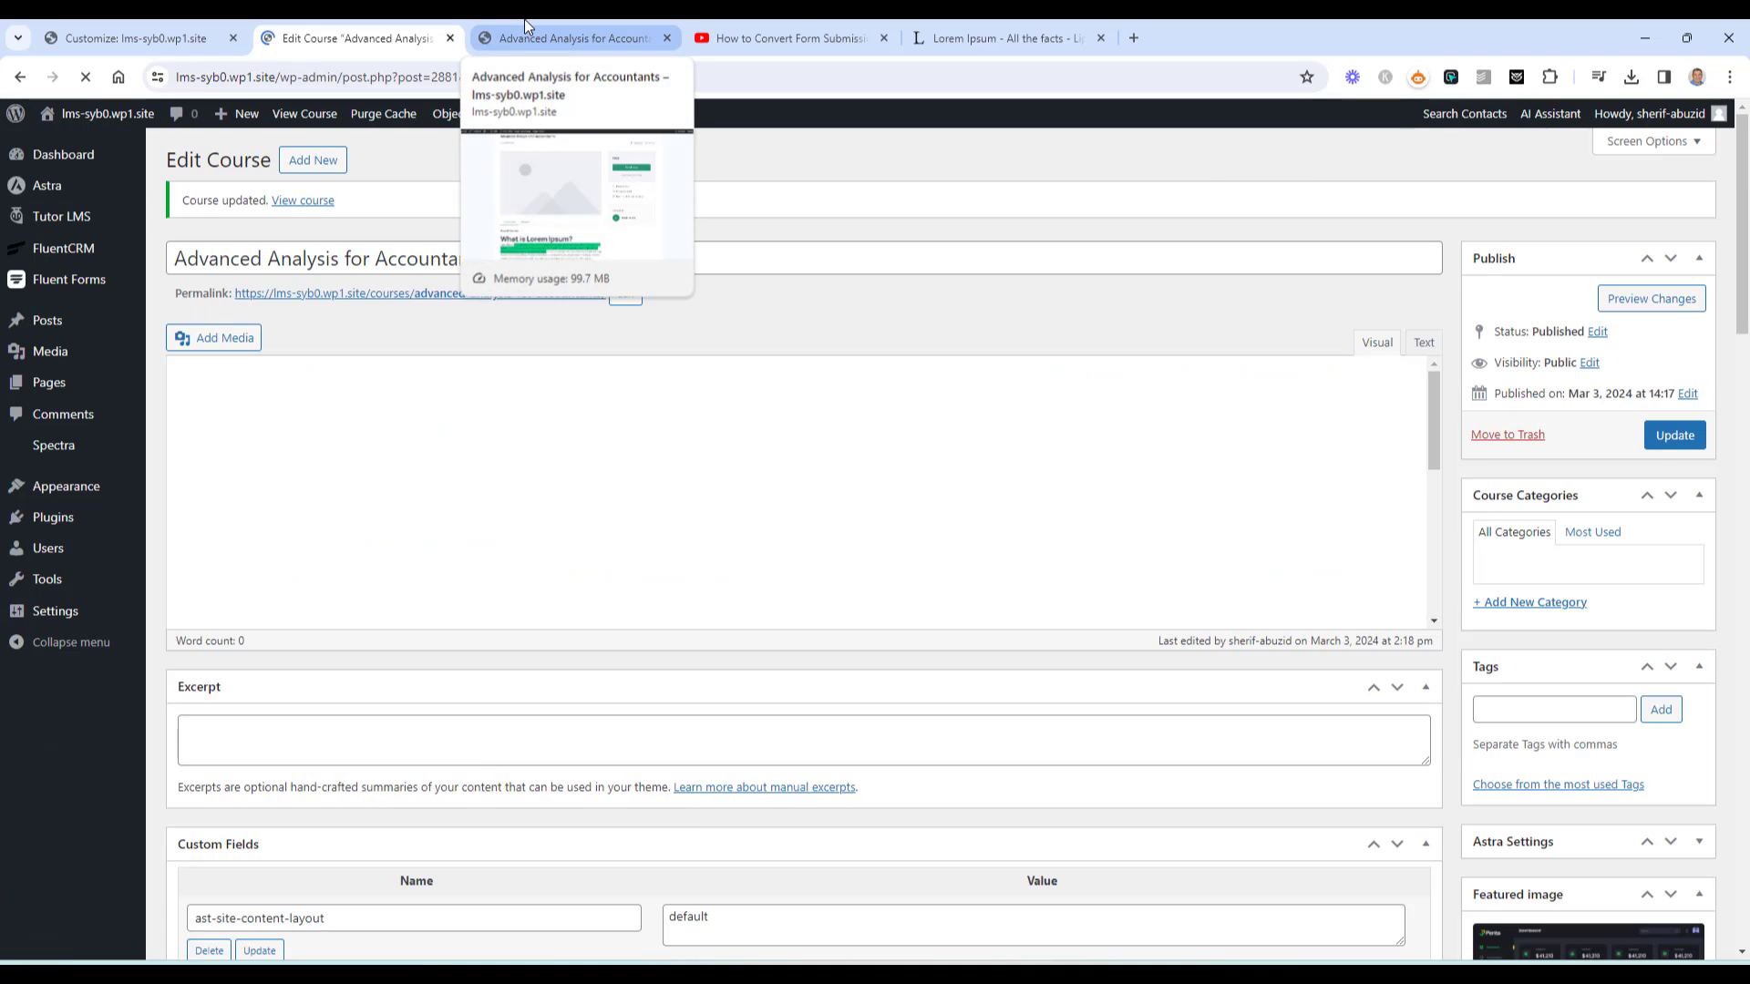
click(524, 22)
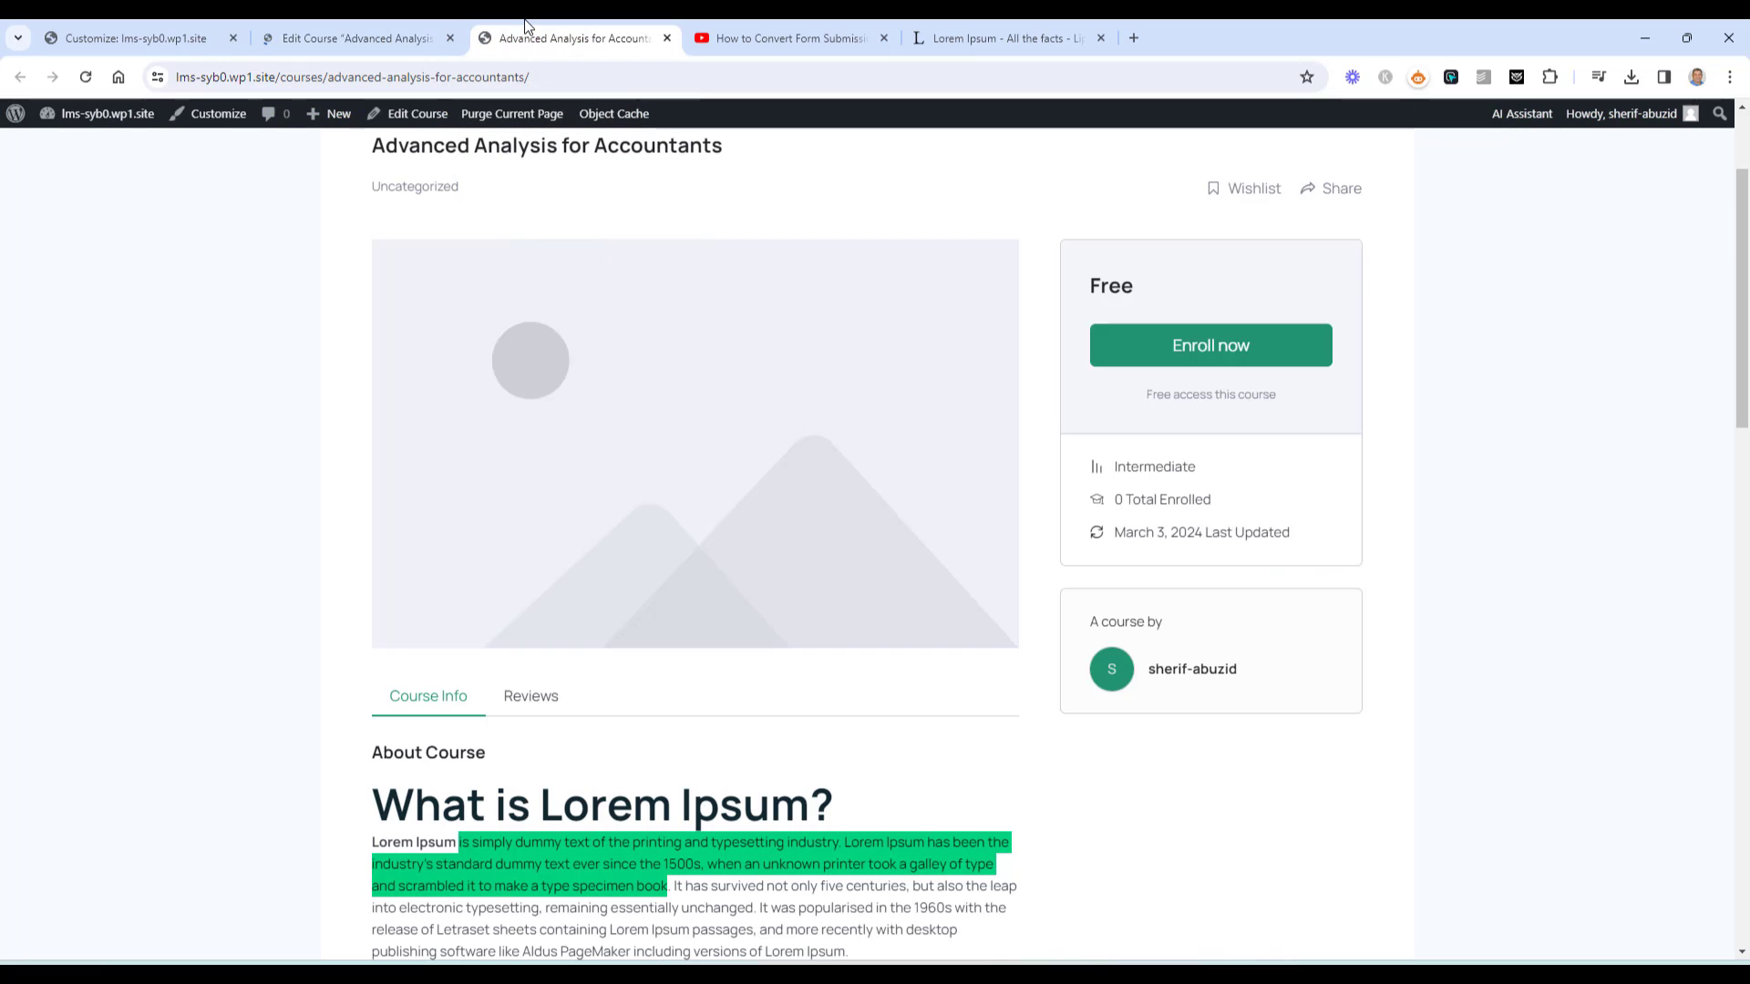
click(85, 76)
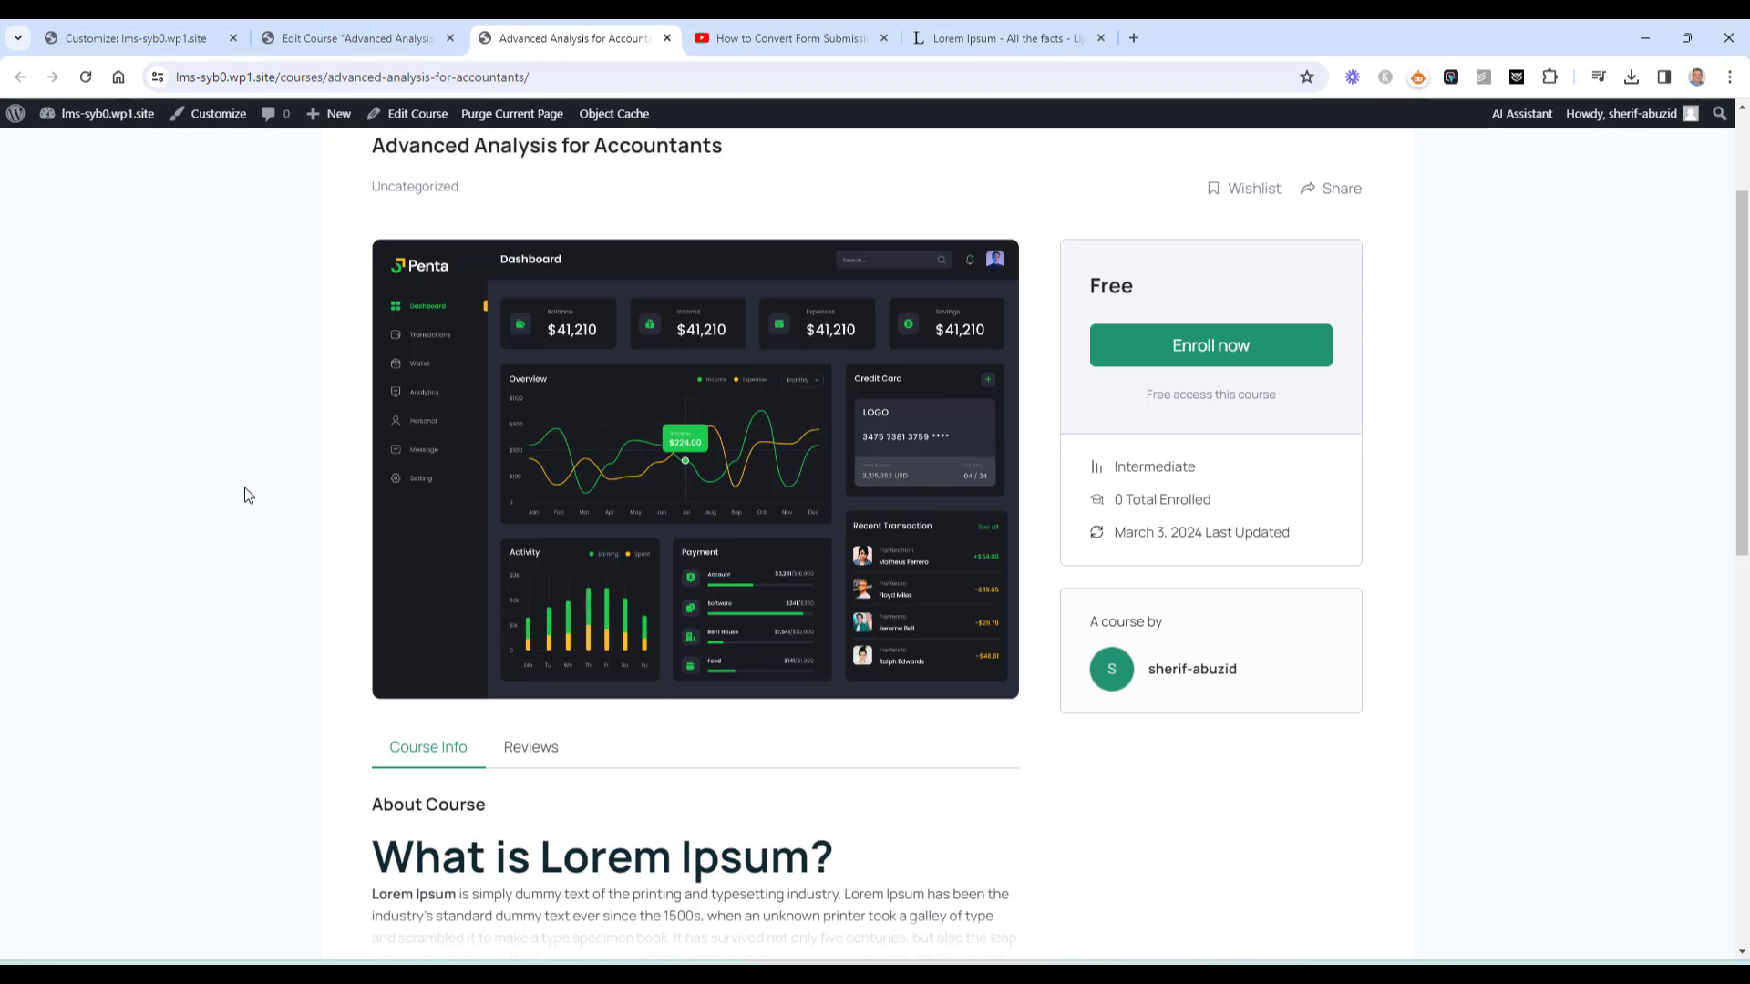
scroll(243, 492, up, 2)
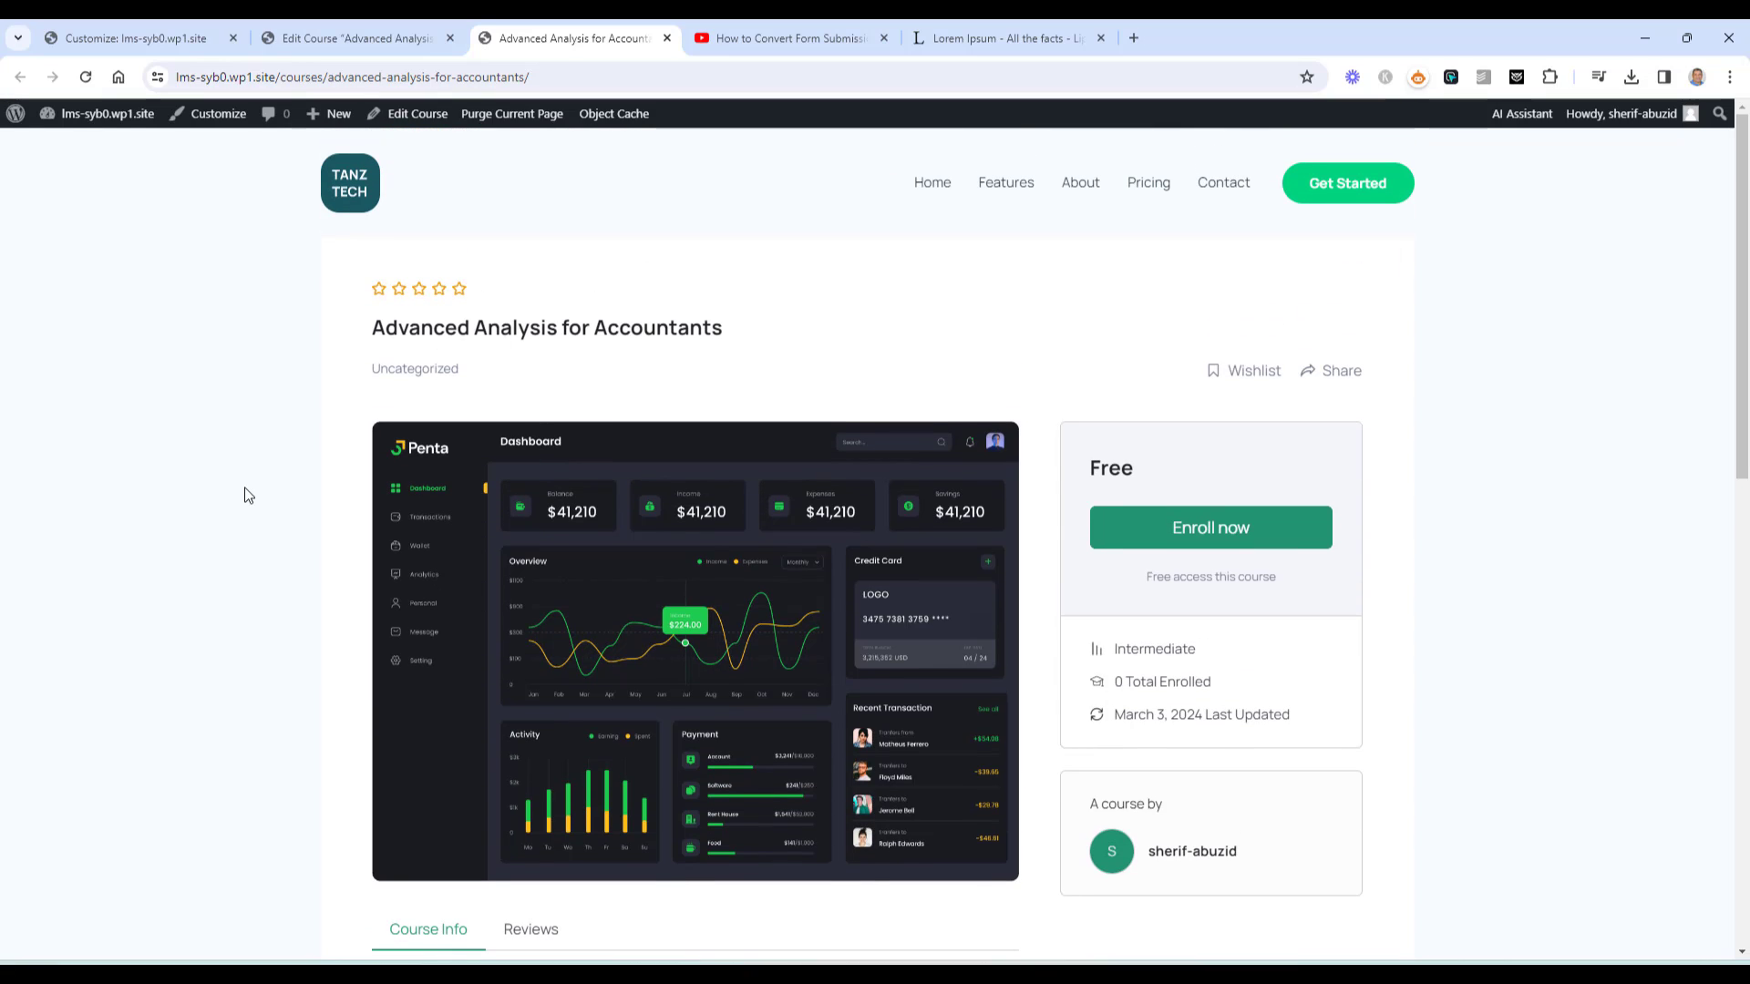
scroll(197, 511, down, 3)
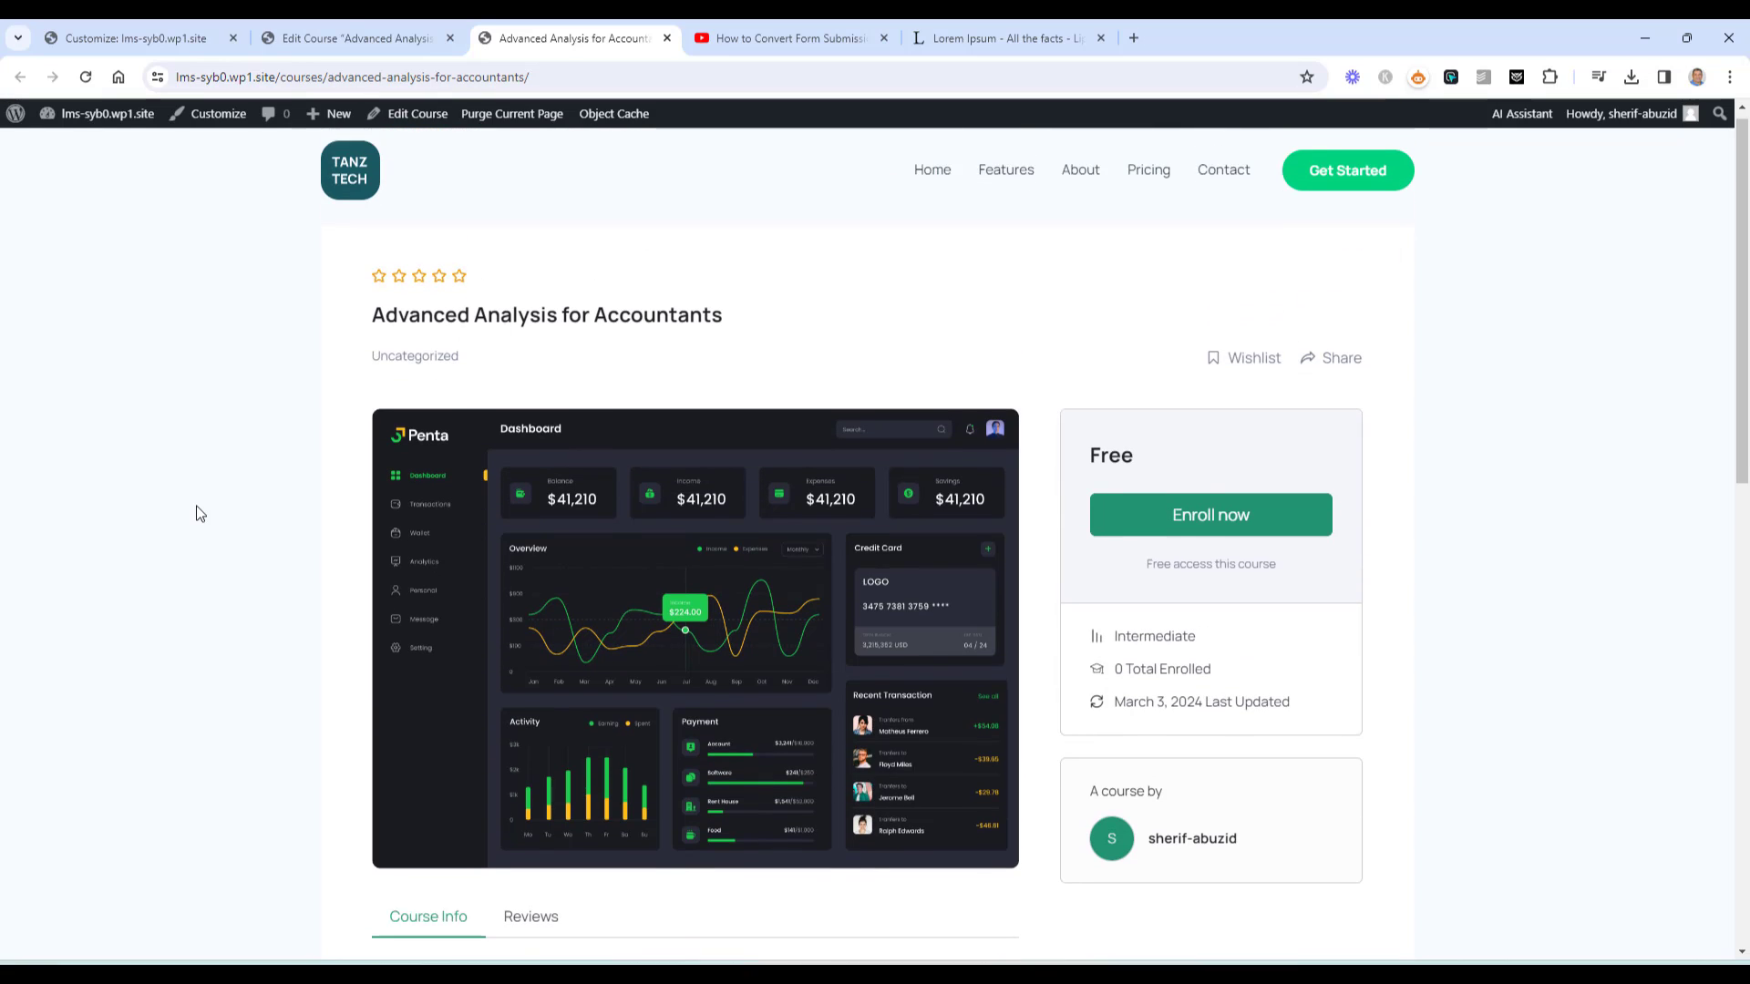
scroll(244, 583, down, 3)
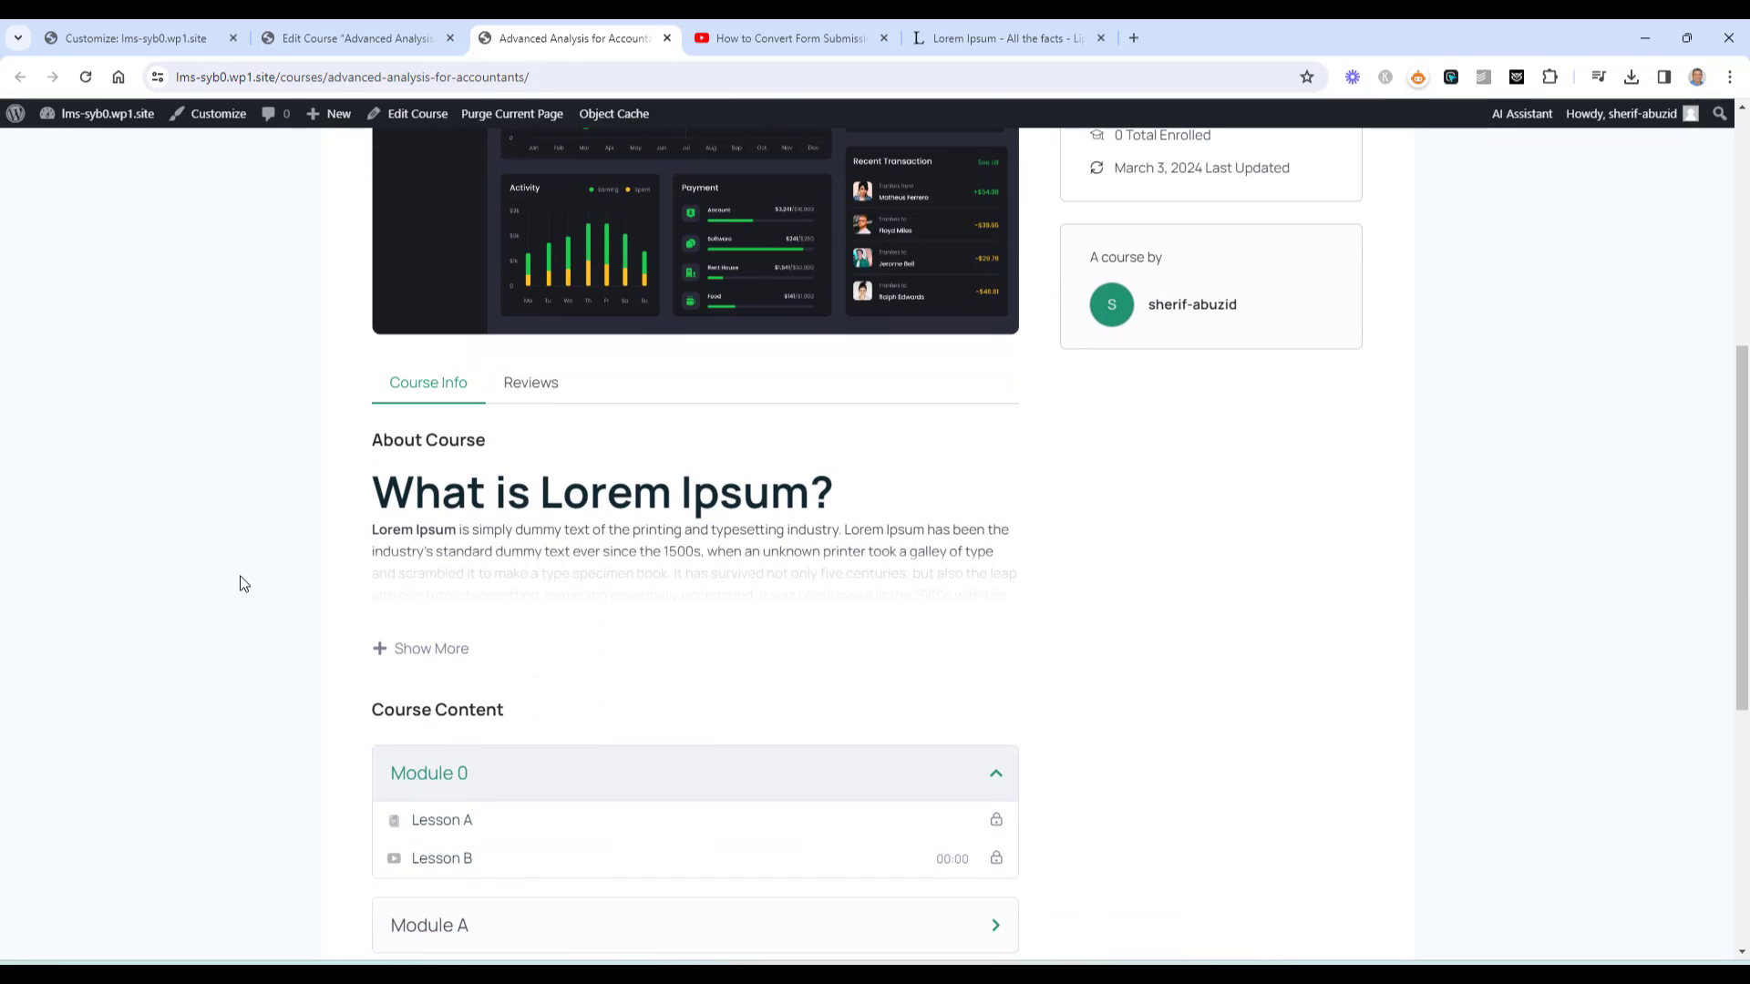
click(368, 36)
Paste the Lorem Ipsum passage into What Will I Learn? and start breaking it into lines
scroll(385, 634, down, 20)
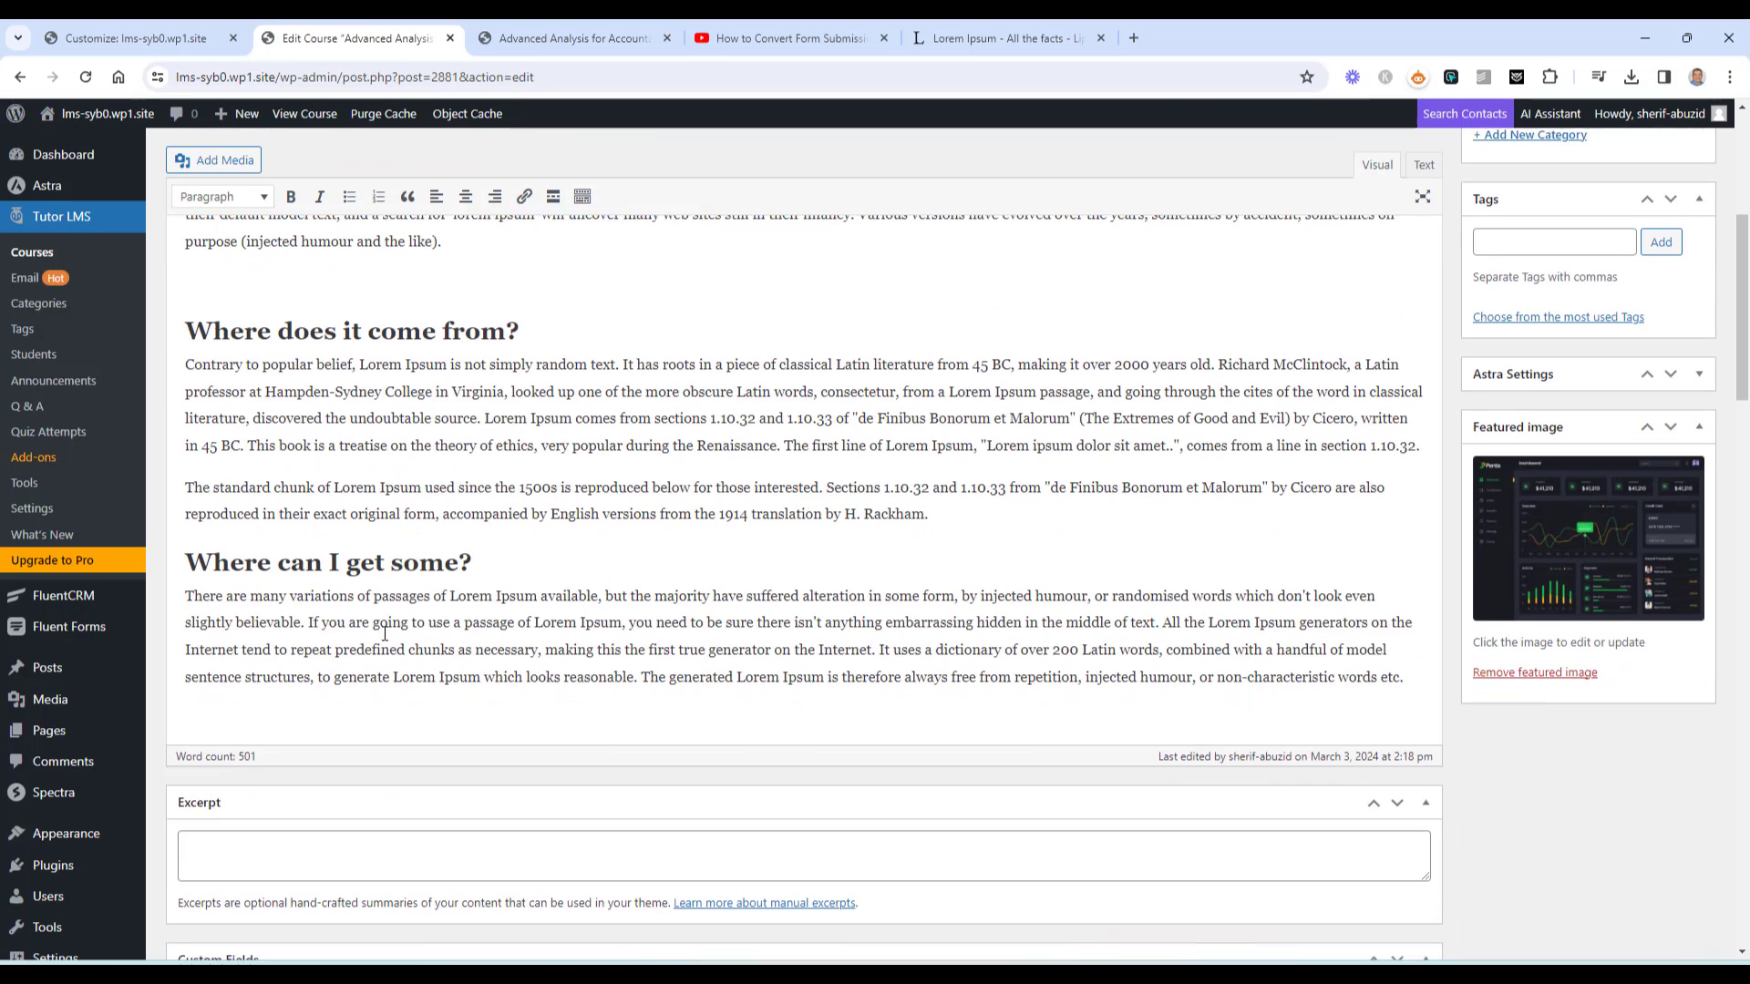
scroll(383, 633, down, 8)
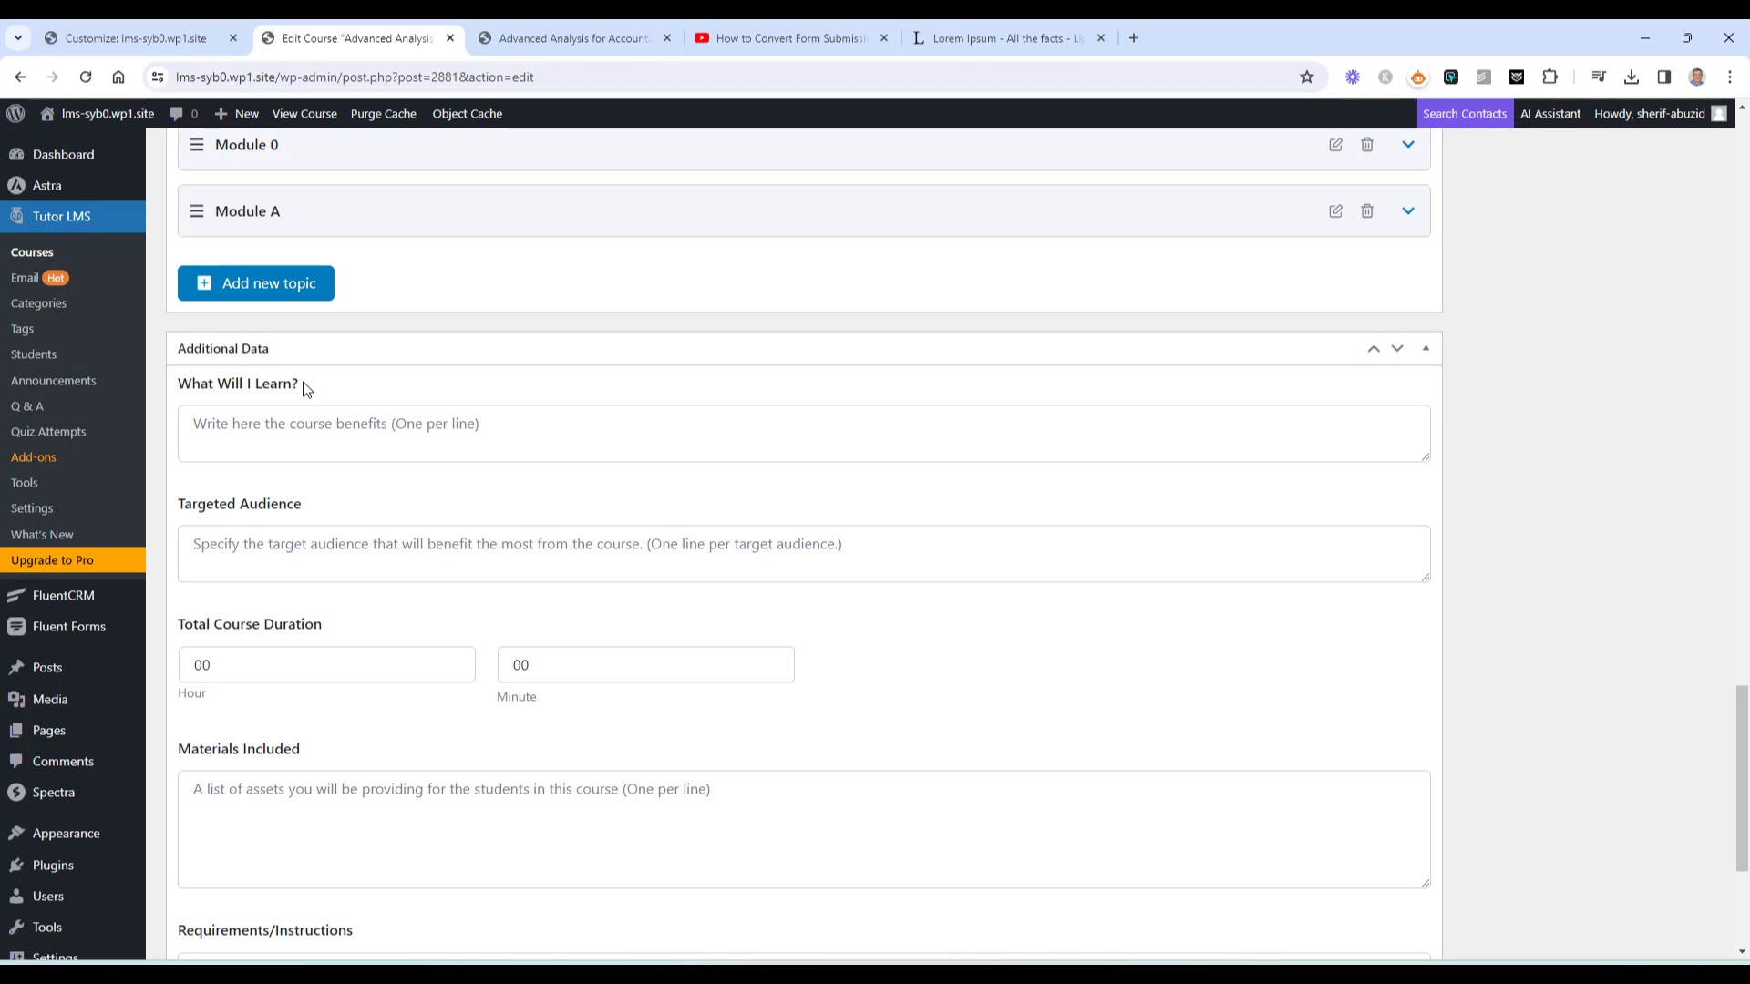
click(372, 442)
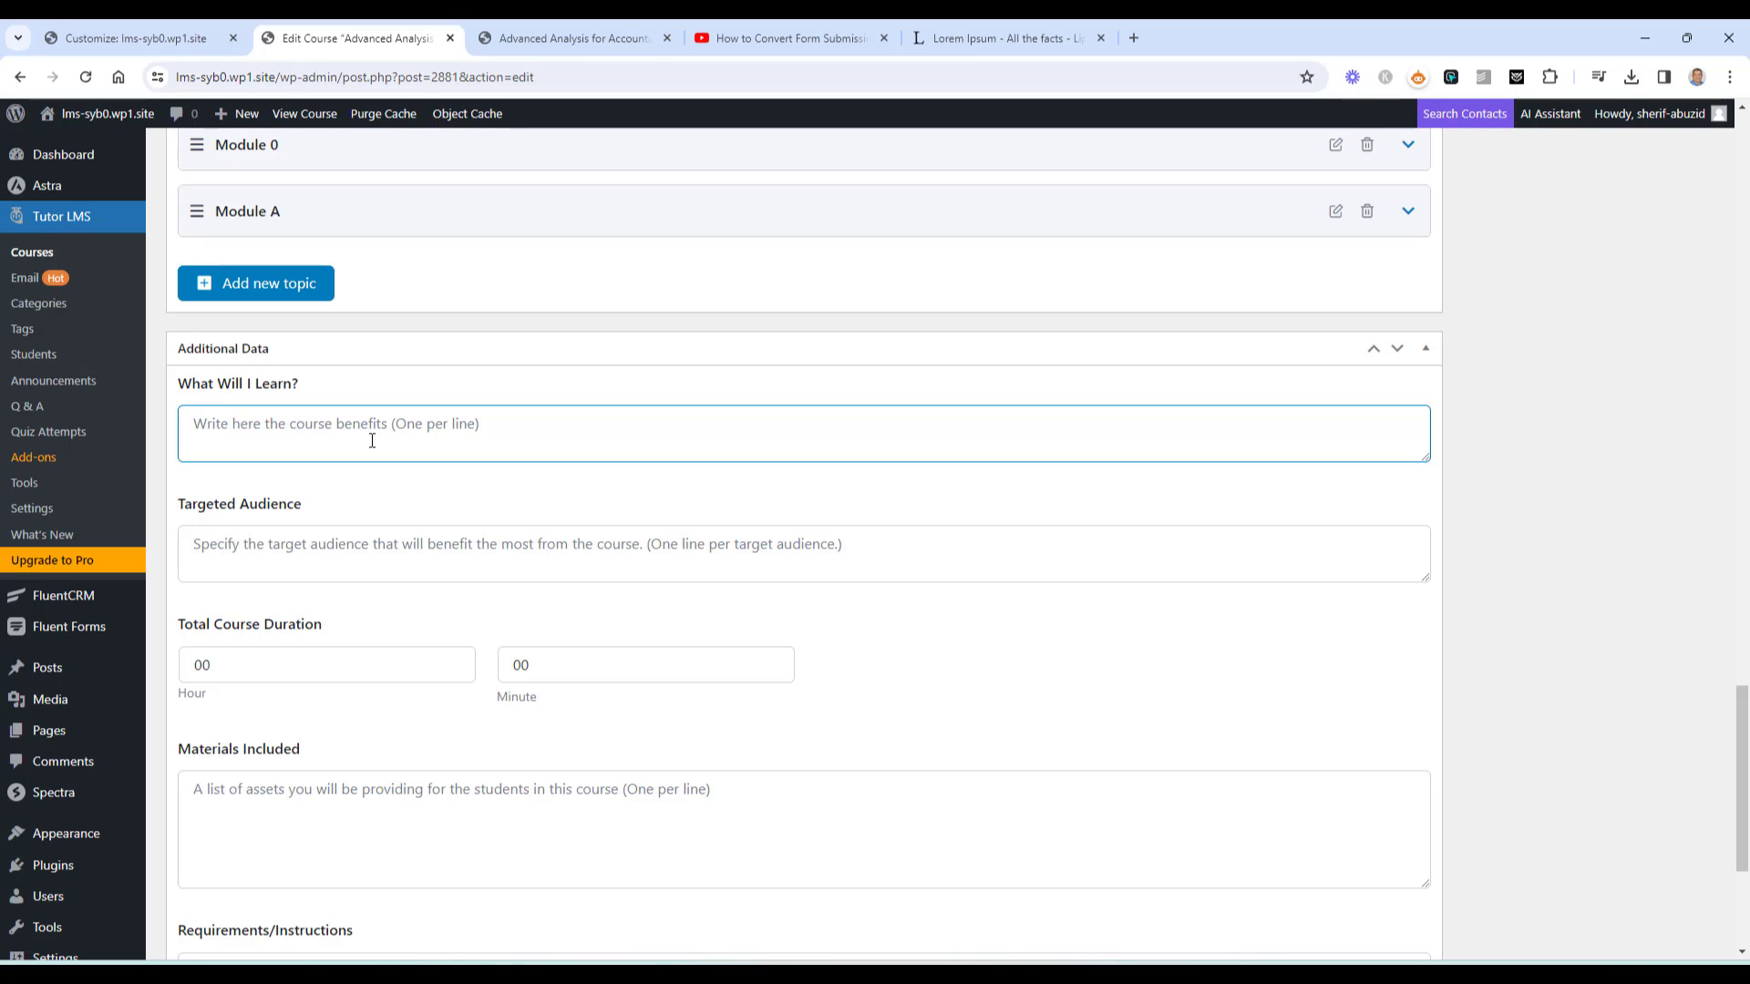
key(ctrl+v)
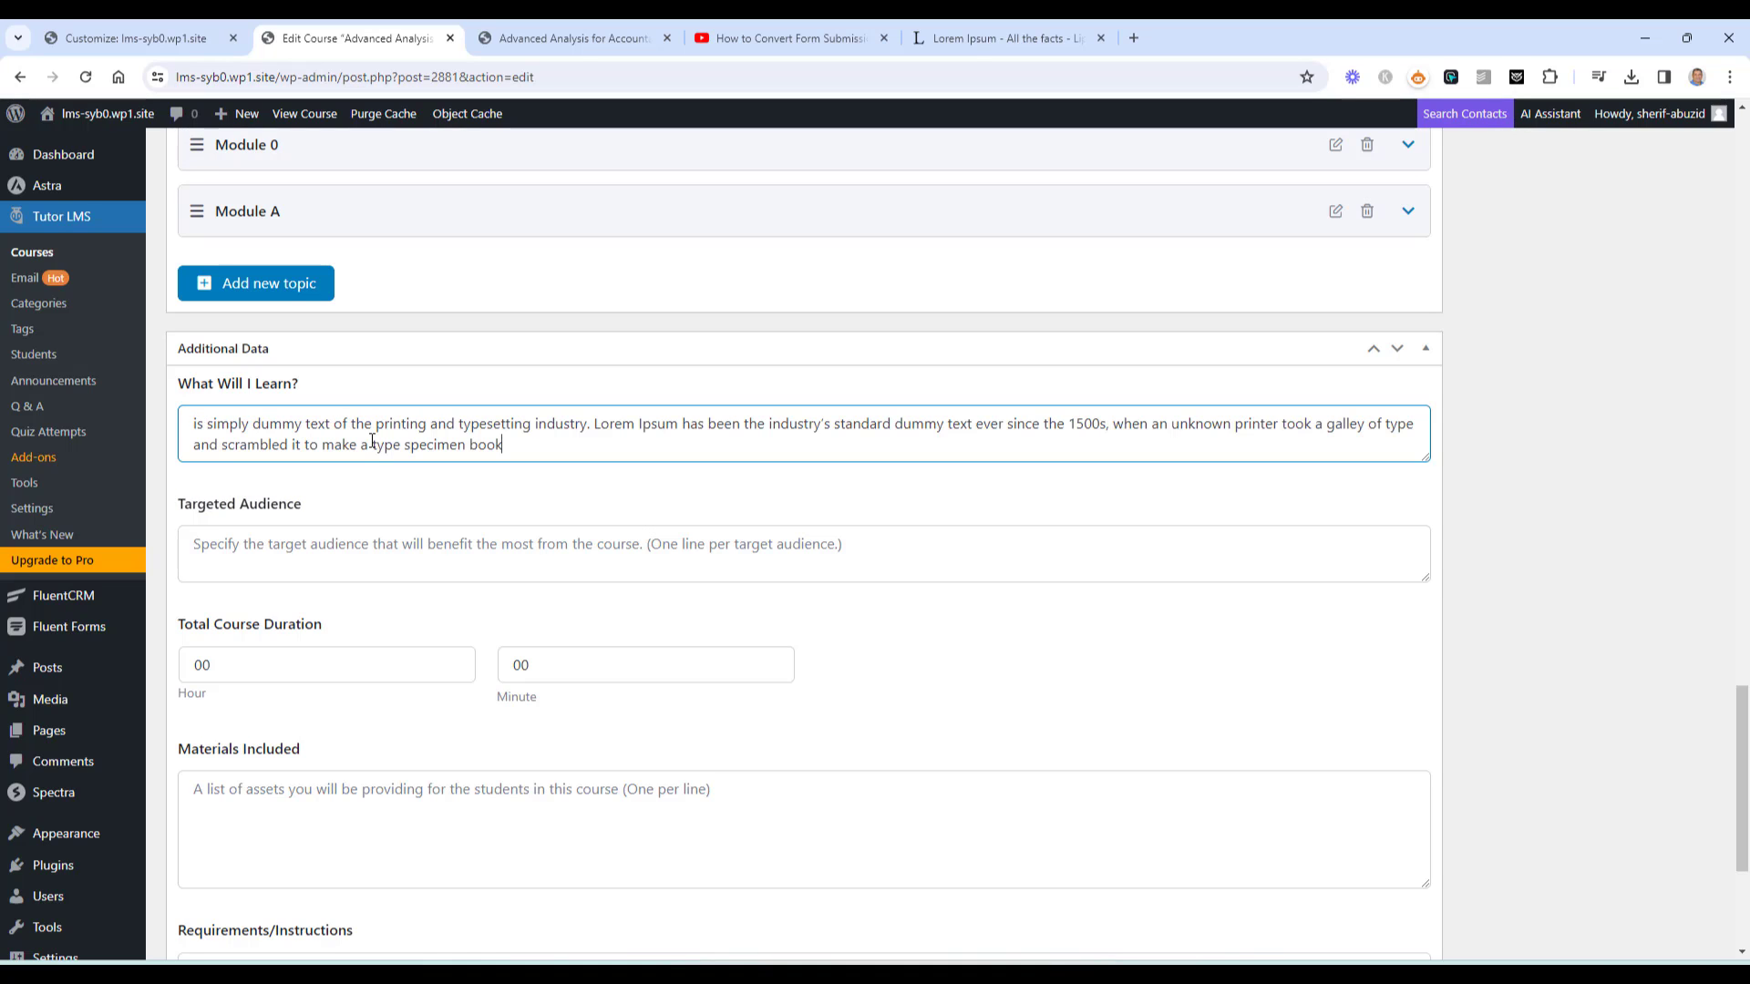
scroll(574, 450, up, 2)
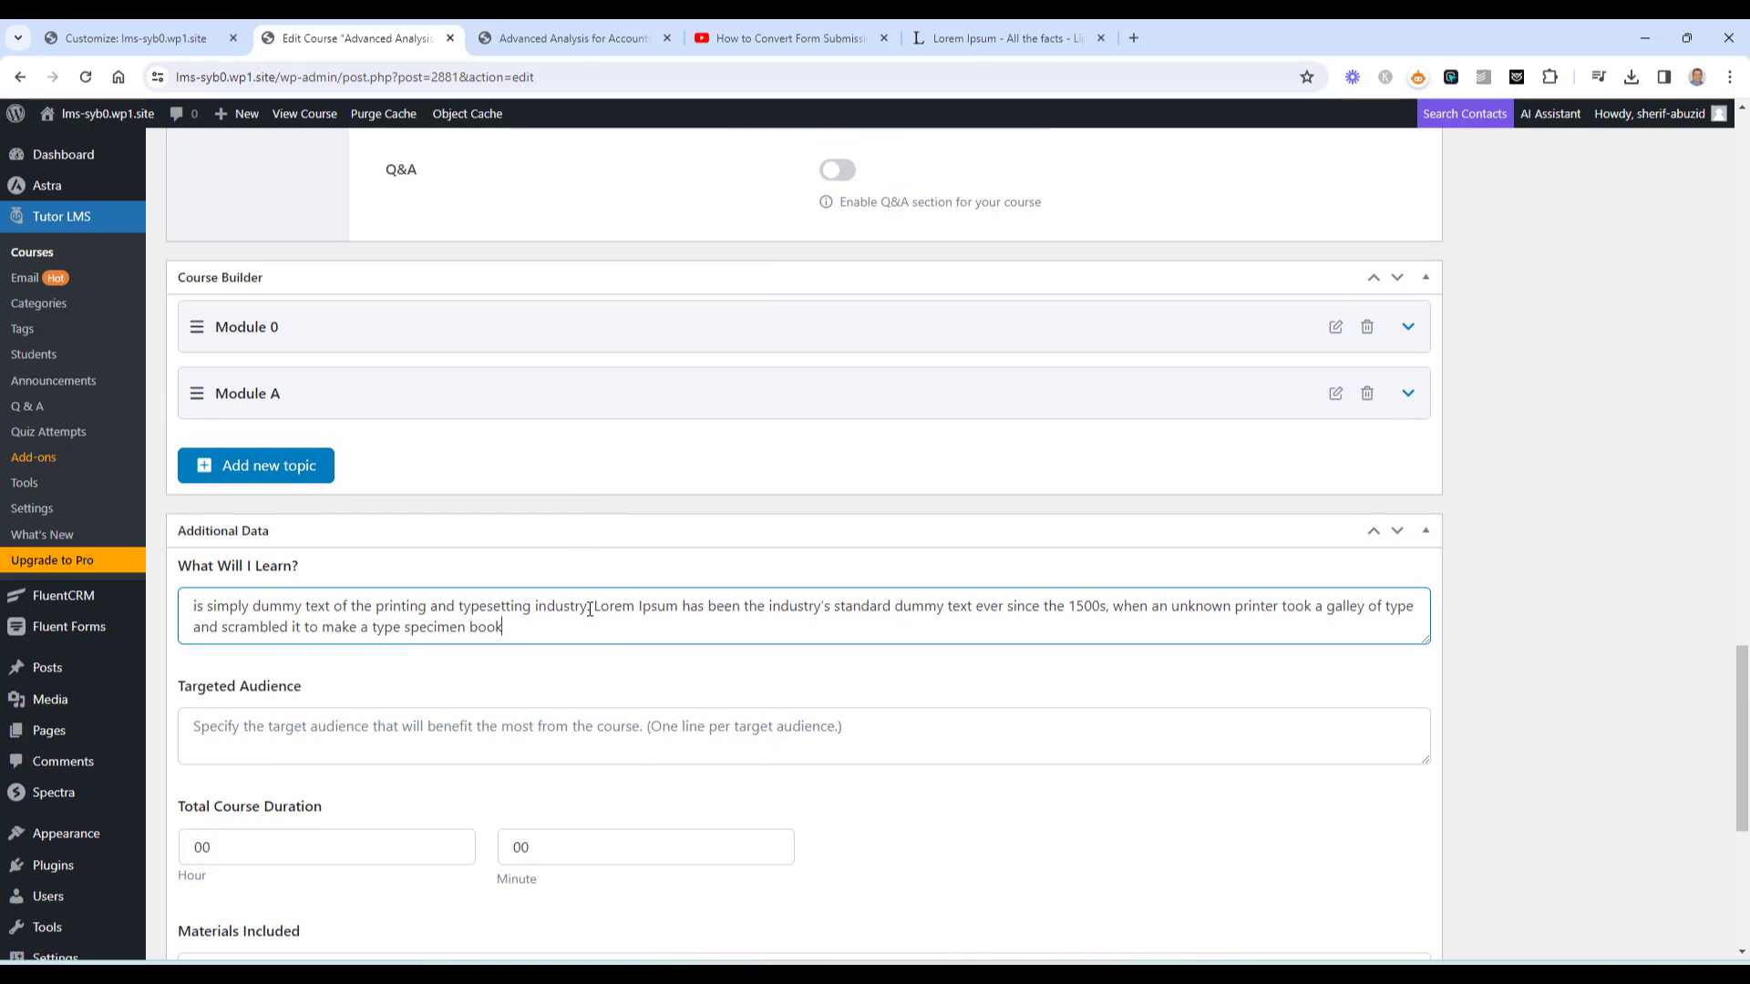
key(Return)
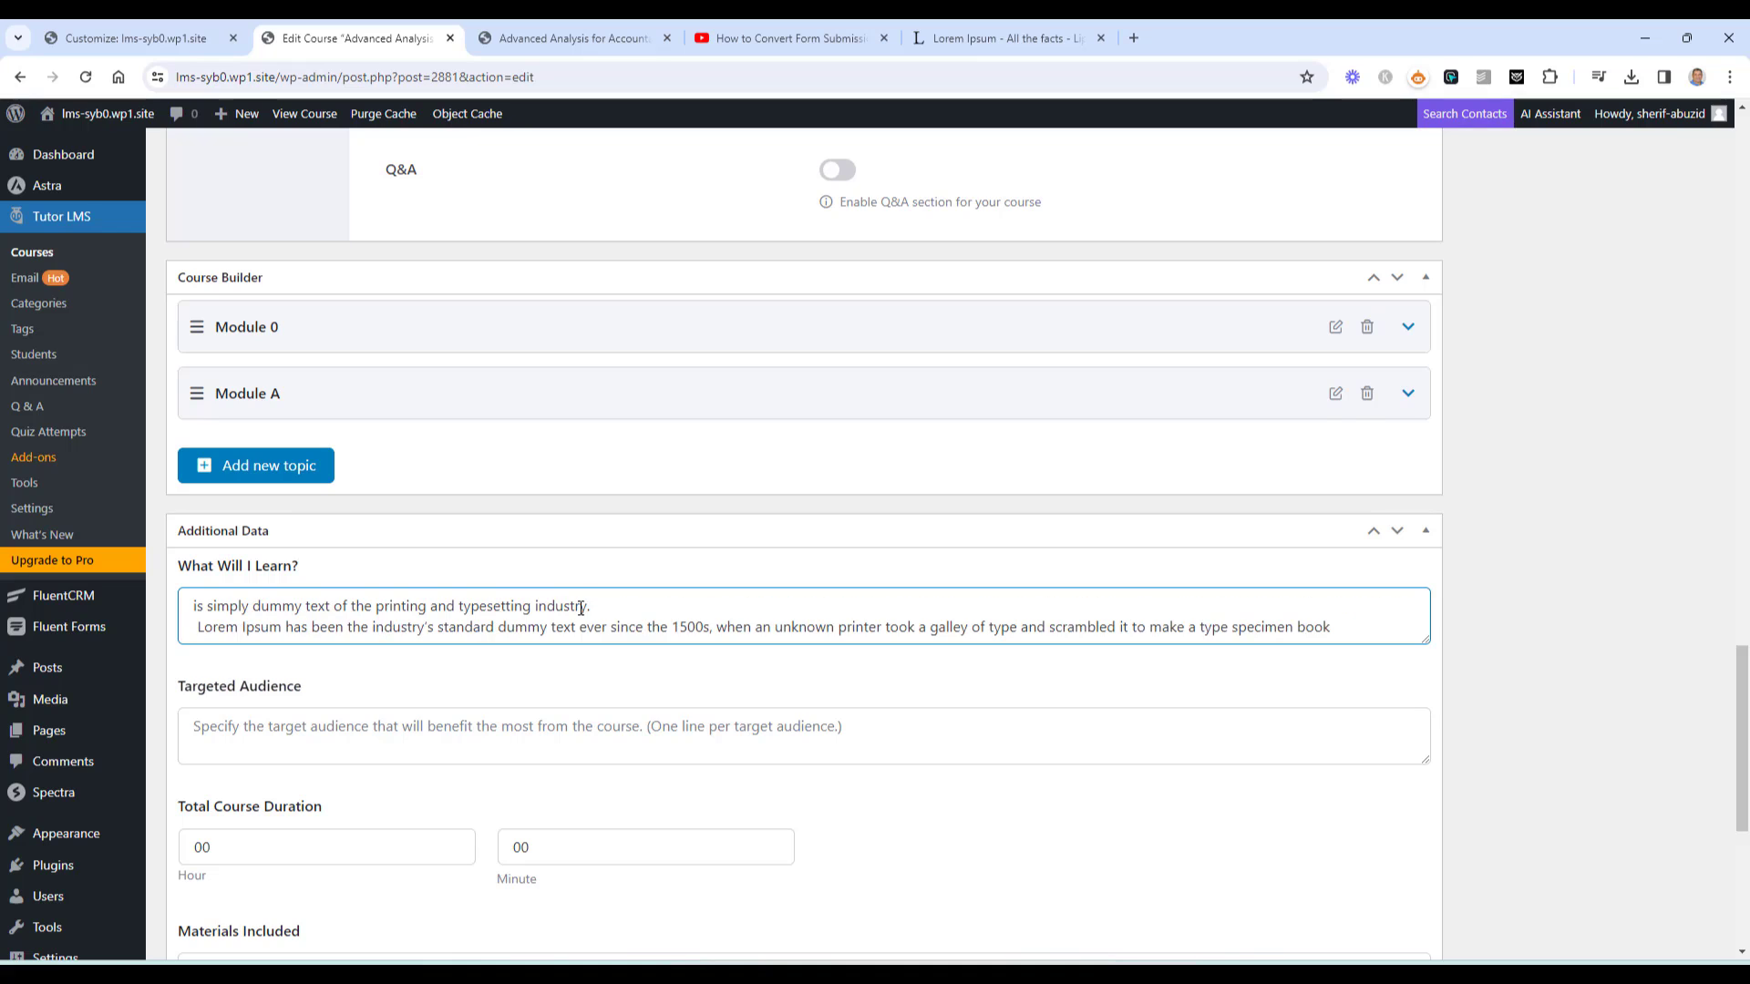
Split the text into separate lines, add a second pasted passage, and select the last line for reuse
scroll(581, 608, down, 1)
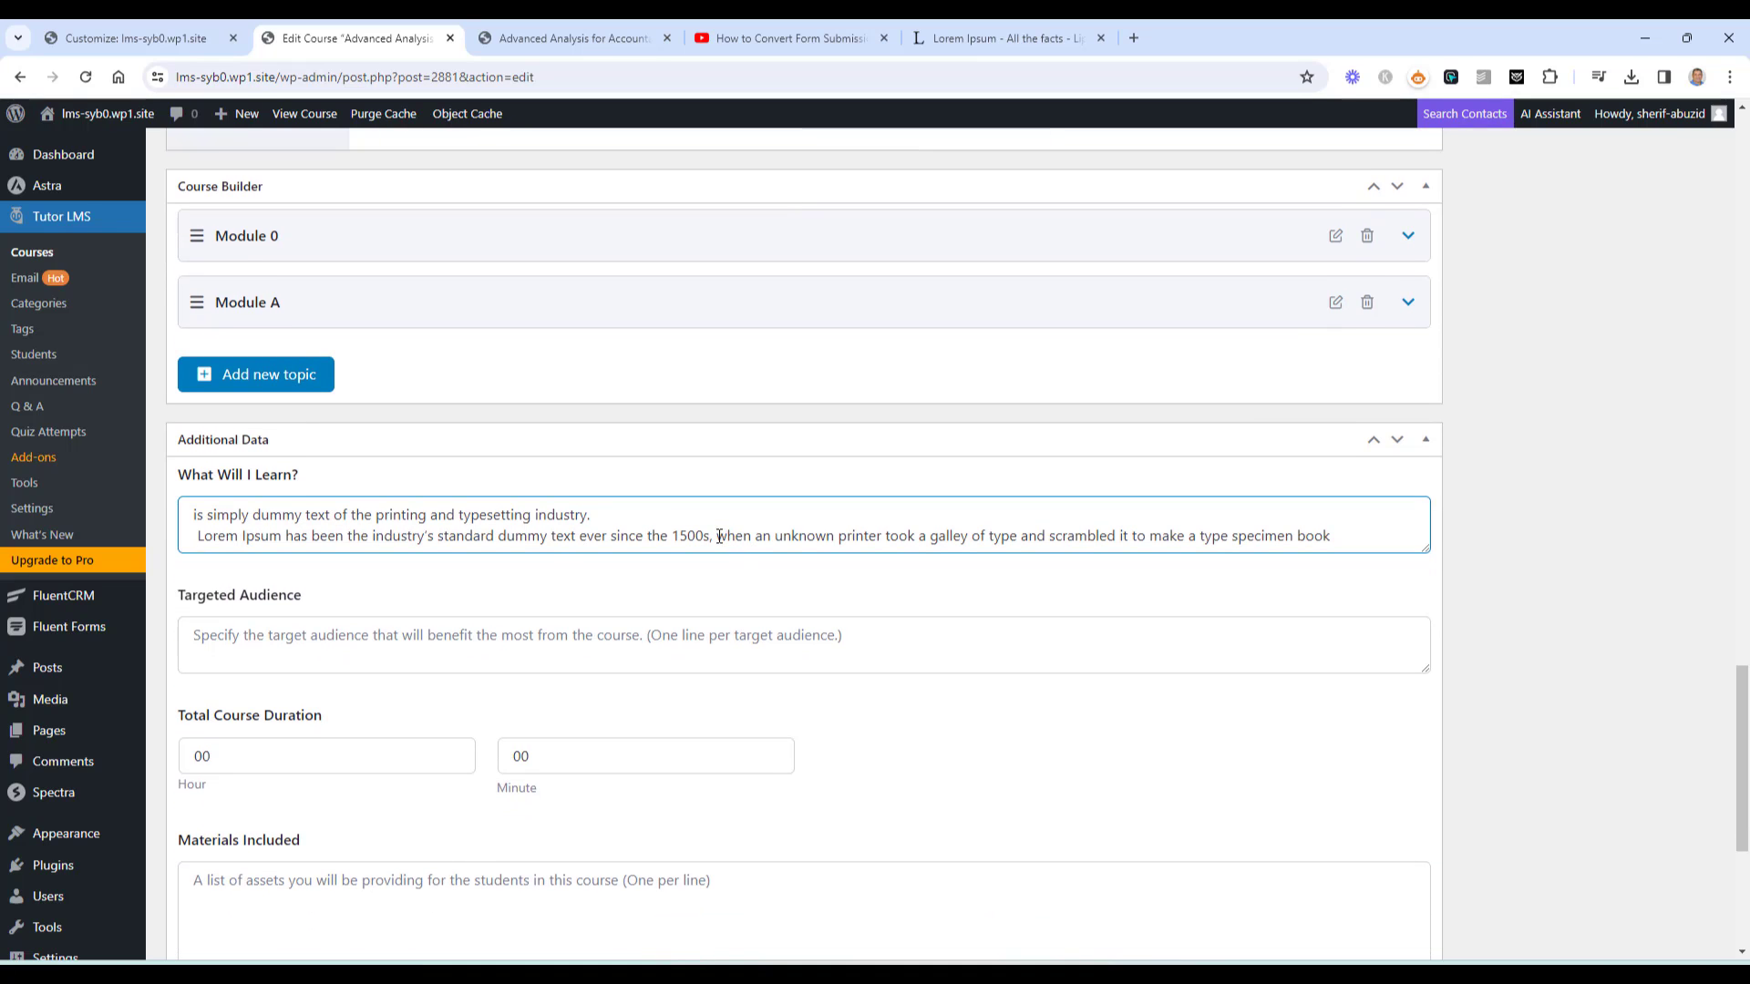
click(719, 536)
key(Return)
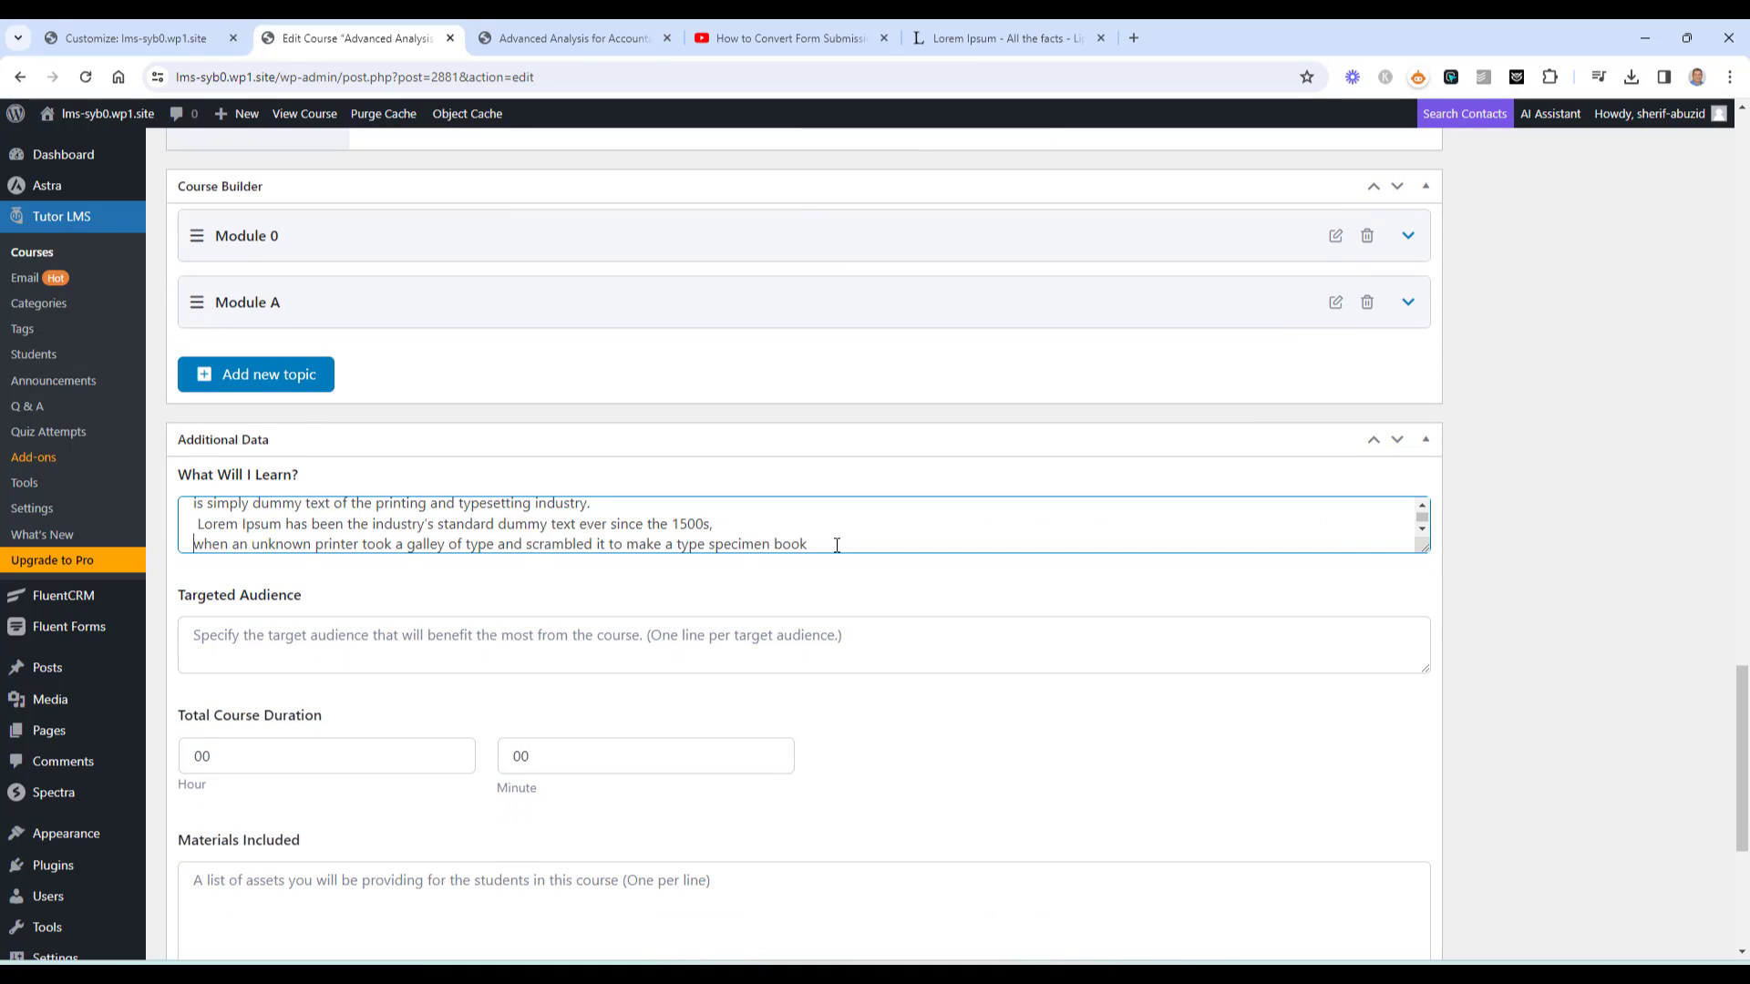
key(Return)
text(is simply dummy text of the printing and typesetting industry. Lorem Ipsum has been the industry's standard dummy text ever since the 1500s, when an unknown printer took a galley of type and scrambled it to make a type specimen book)
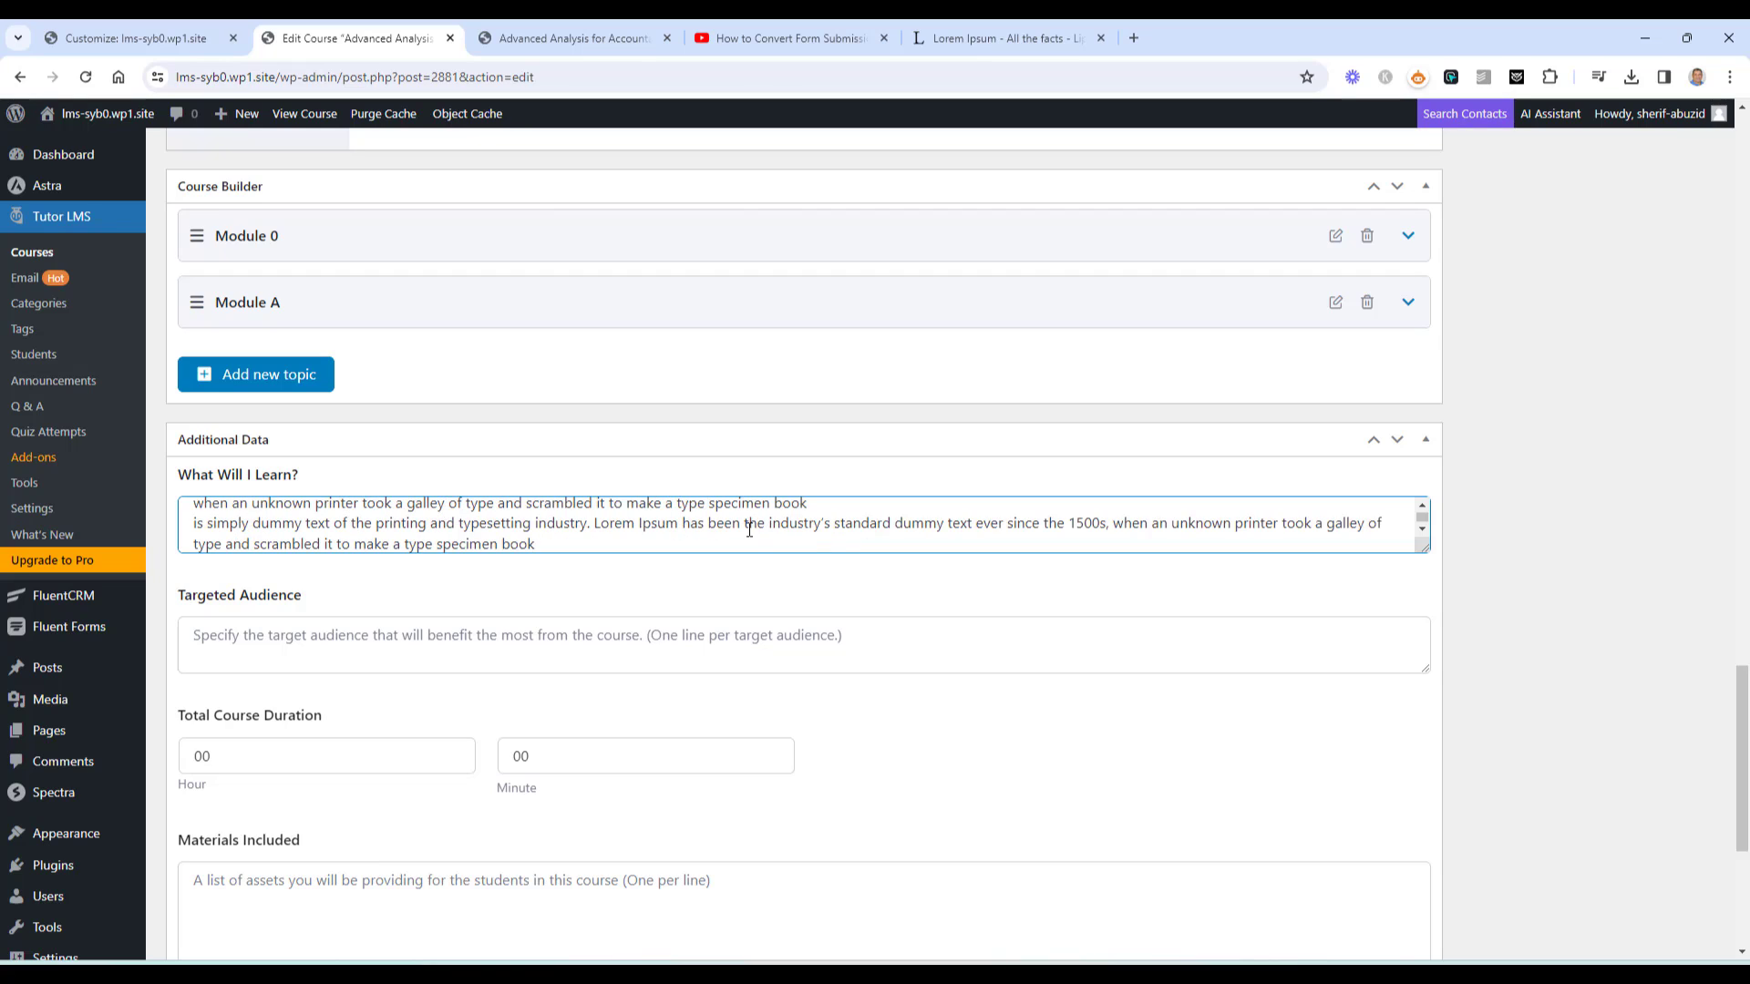
click(595, 523)
key(Return)
scroll(596, 521, down, 1)
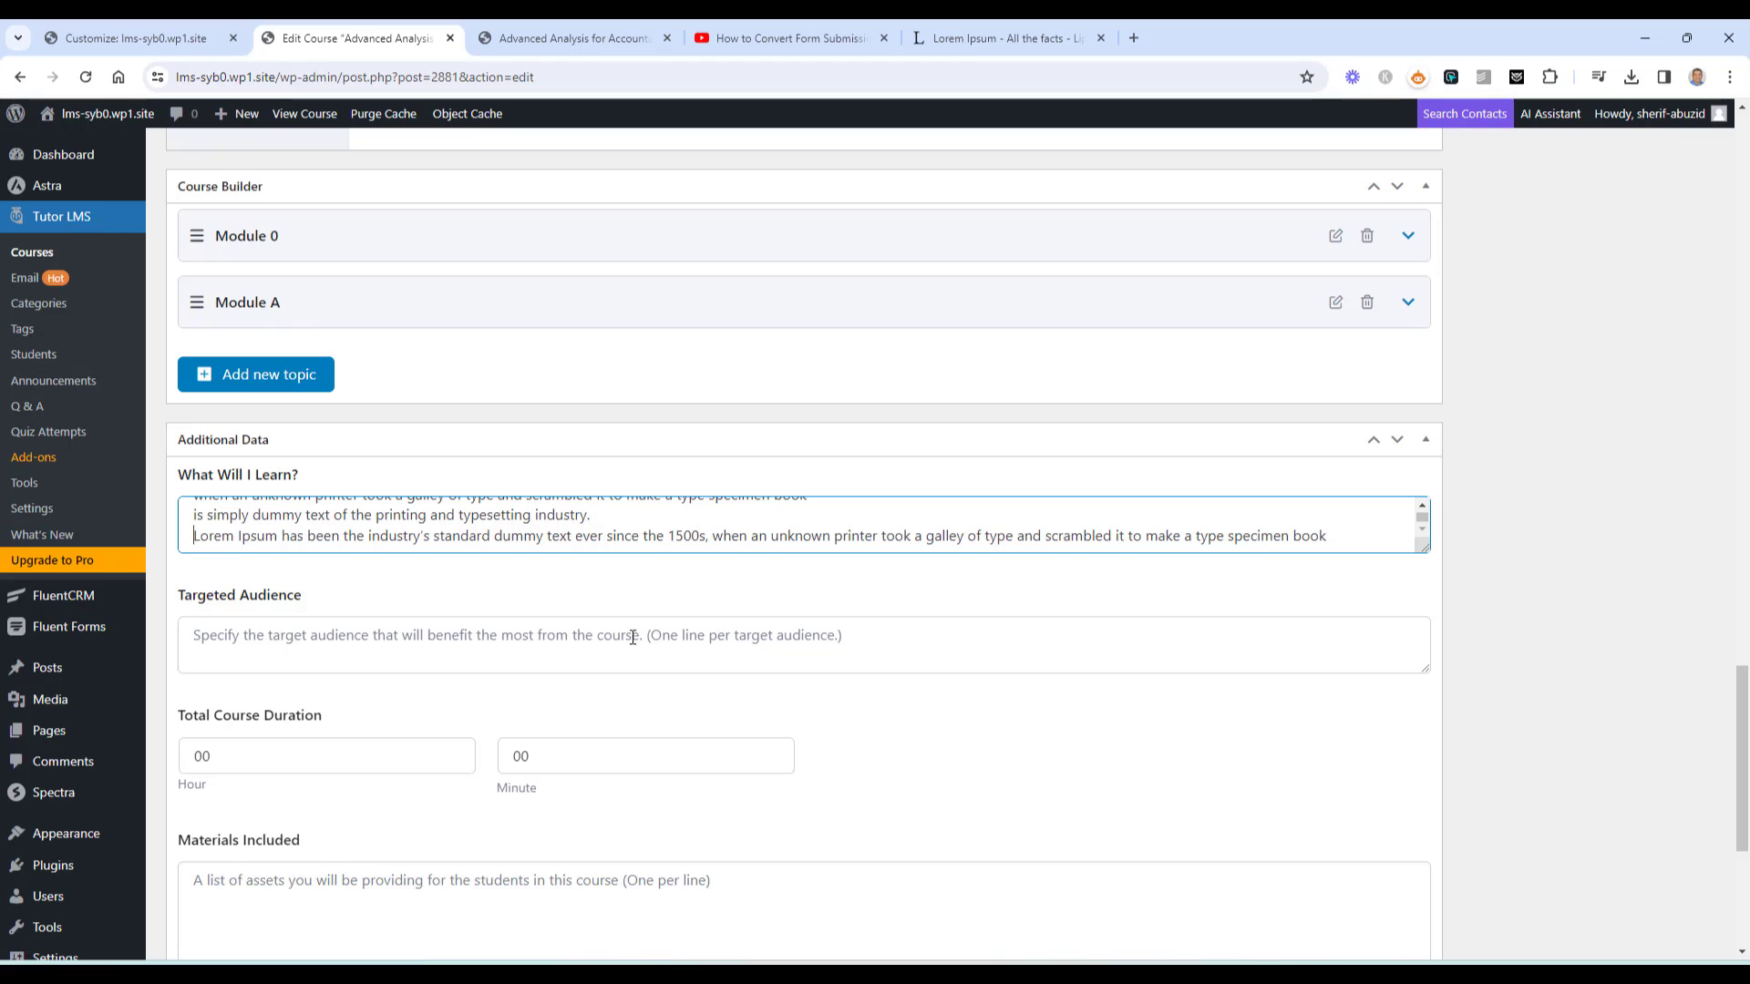
triple_click(638, 535)
key(ctrl+c)
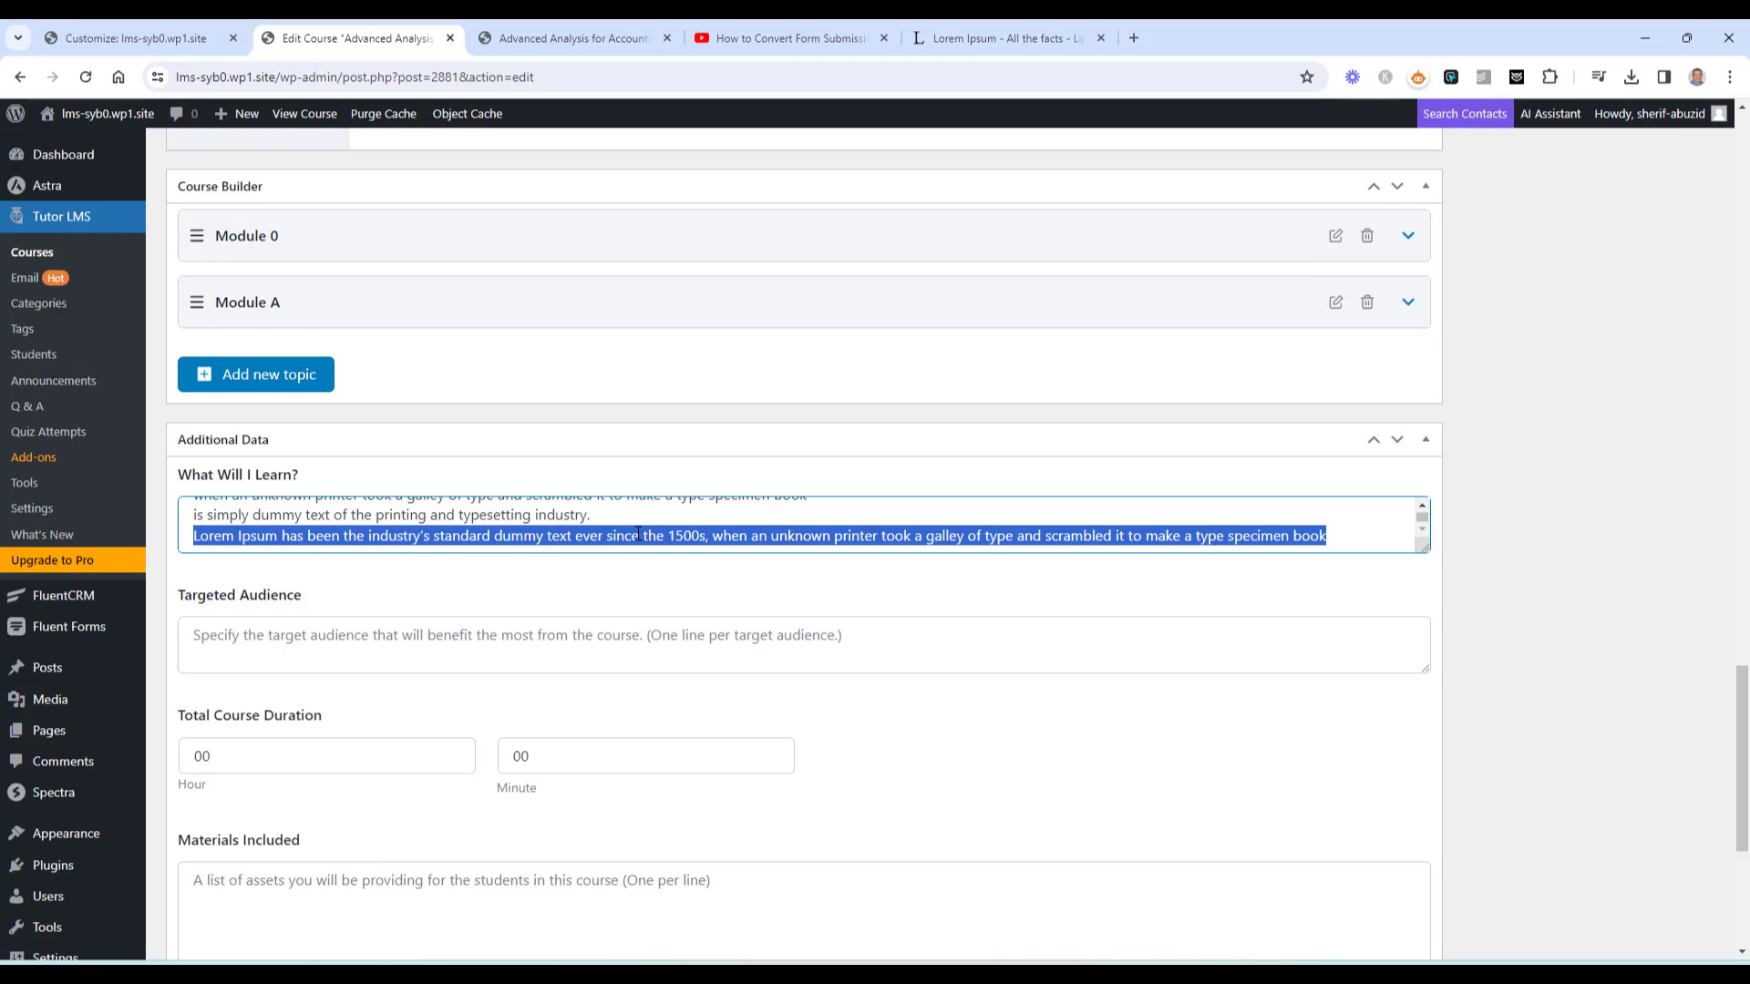
click(243, 634)
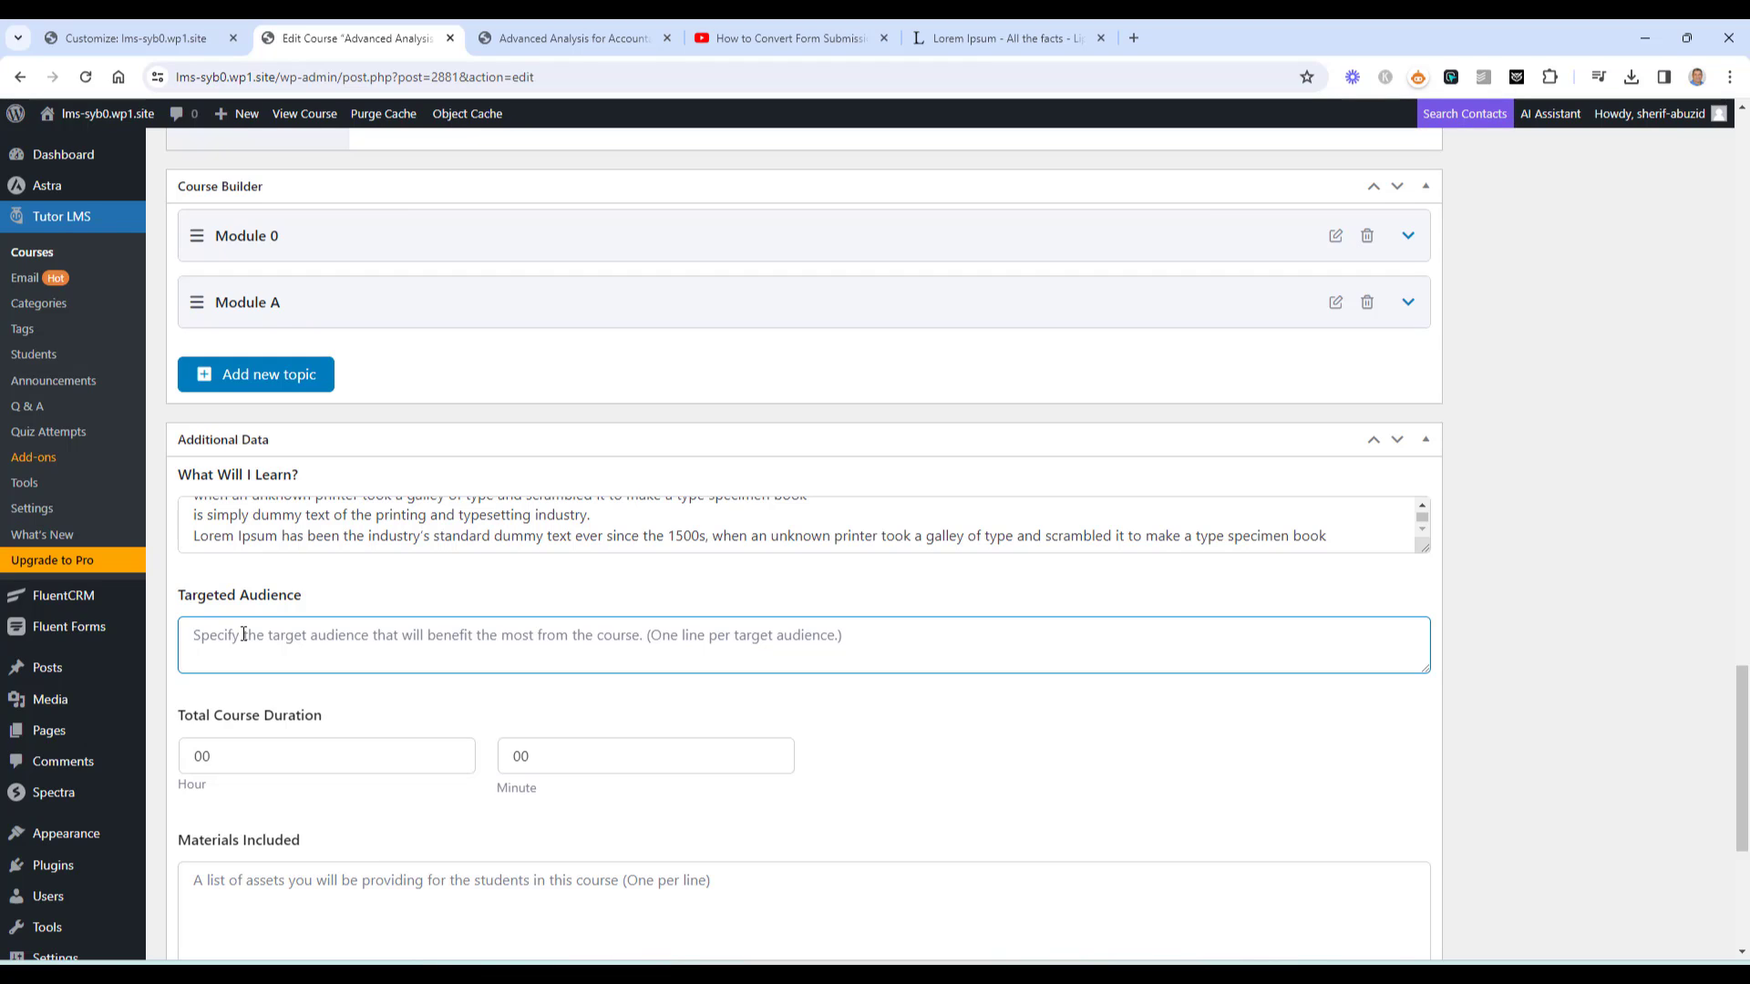
Paste the copied Lorem Ipsum sentence into the Targeted Audience field
scroll(244, 634, down, 2)
key(ctrl+v)
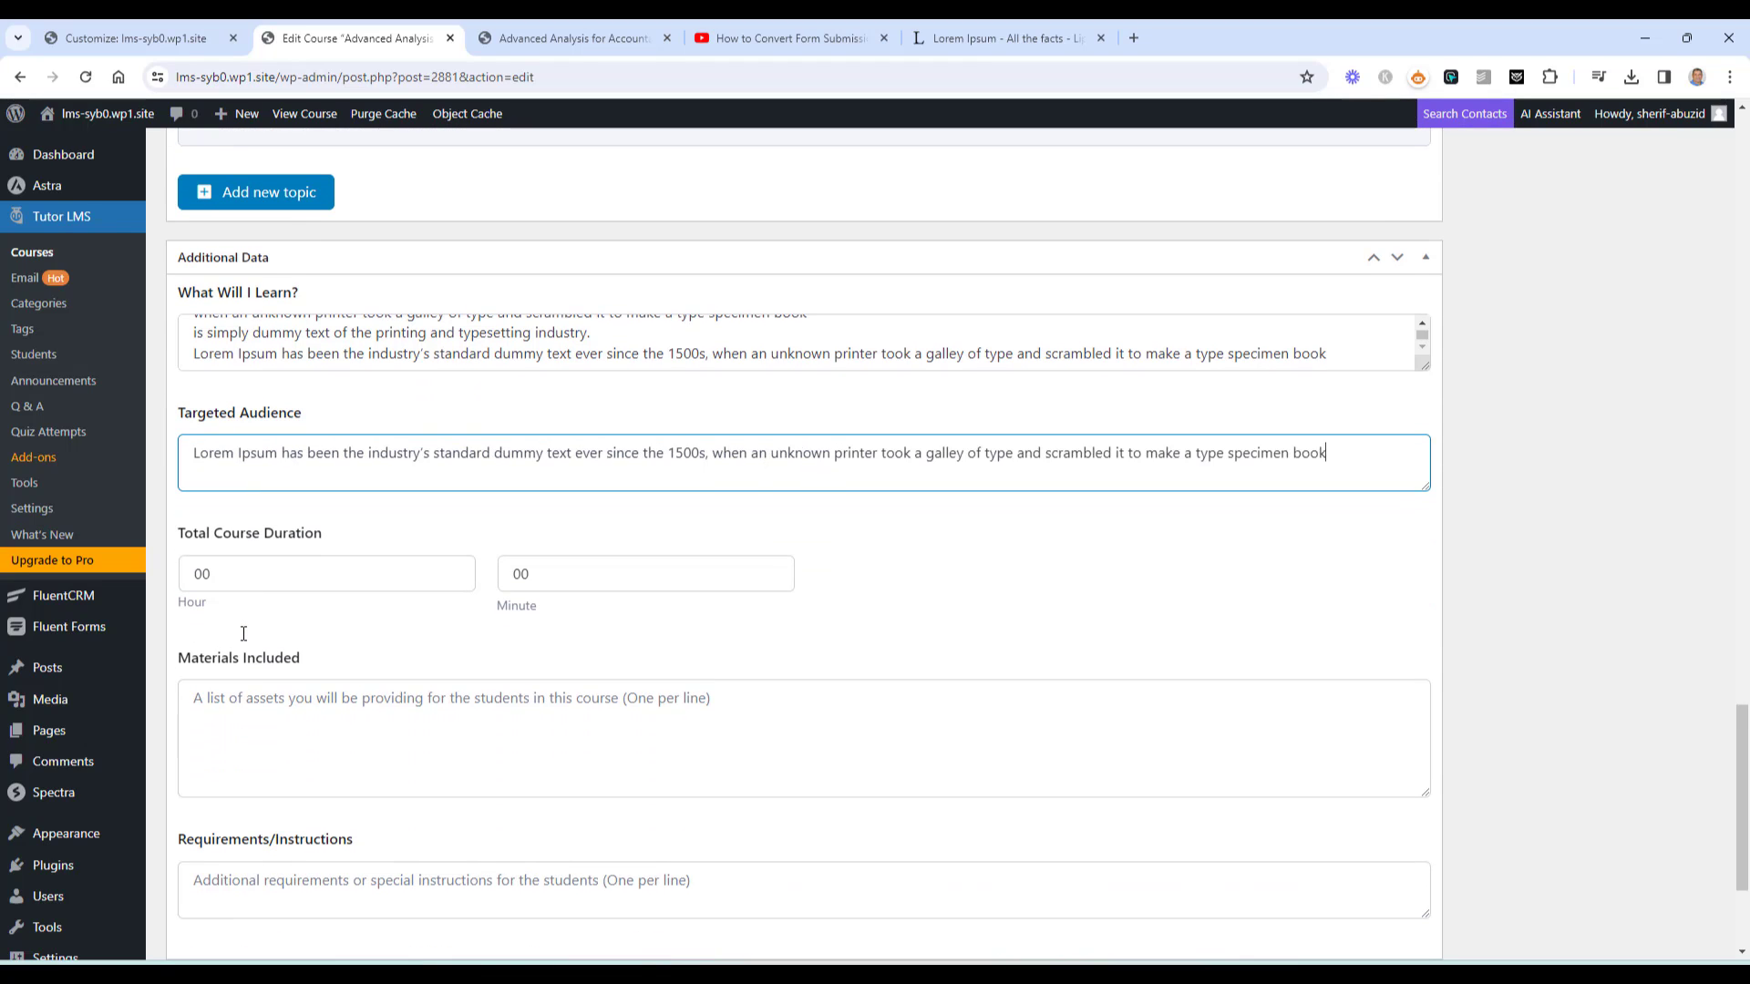
scroll(786, 614, down, 2)
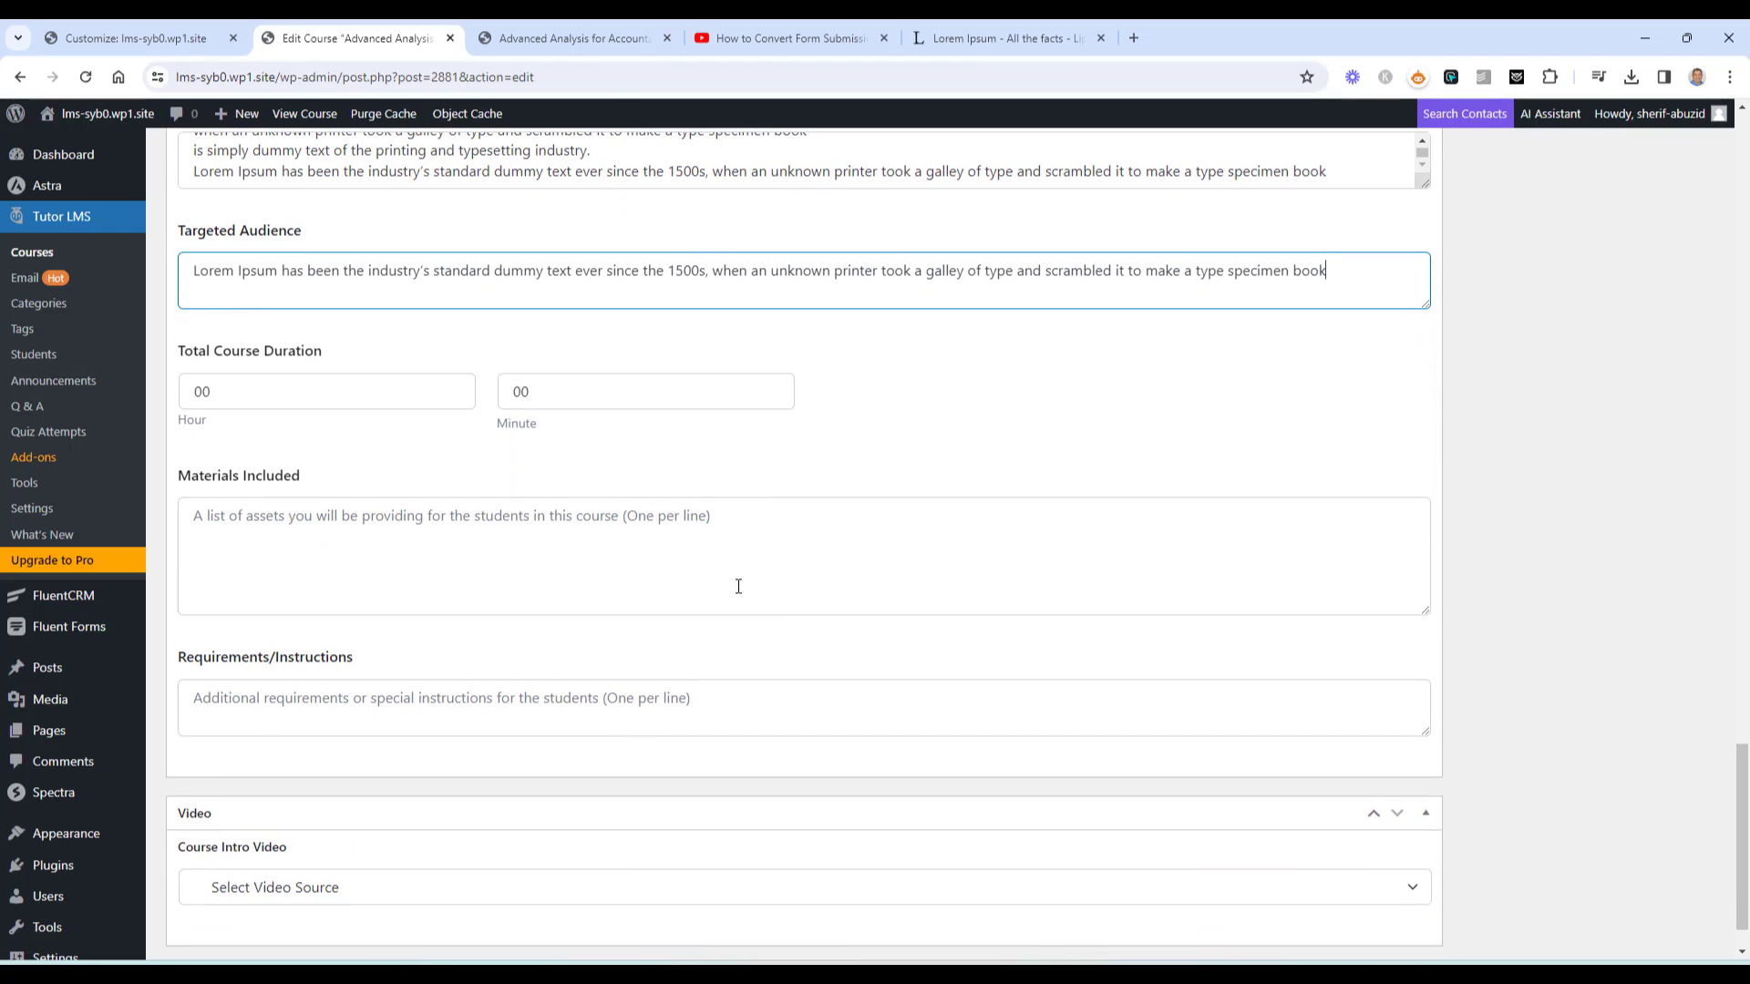
List '- A PDF will be provided' and '- A checklist will be added' under Materials Included
click(672, 549)
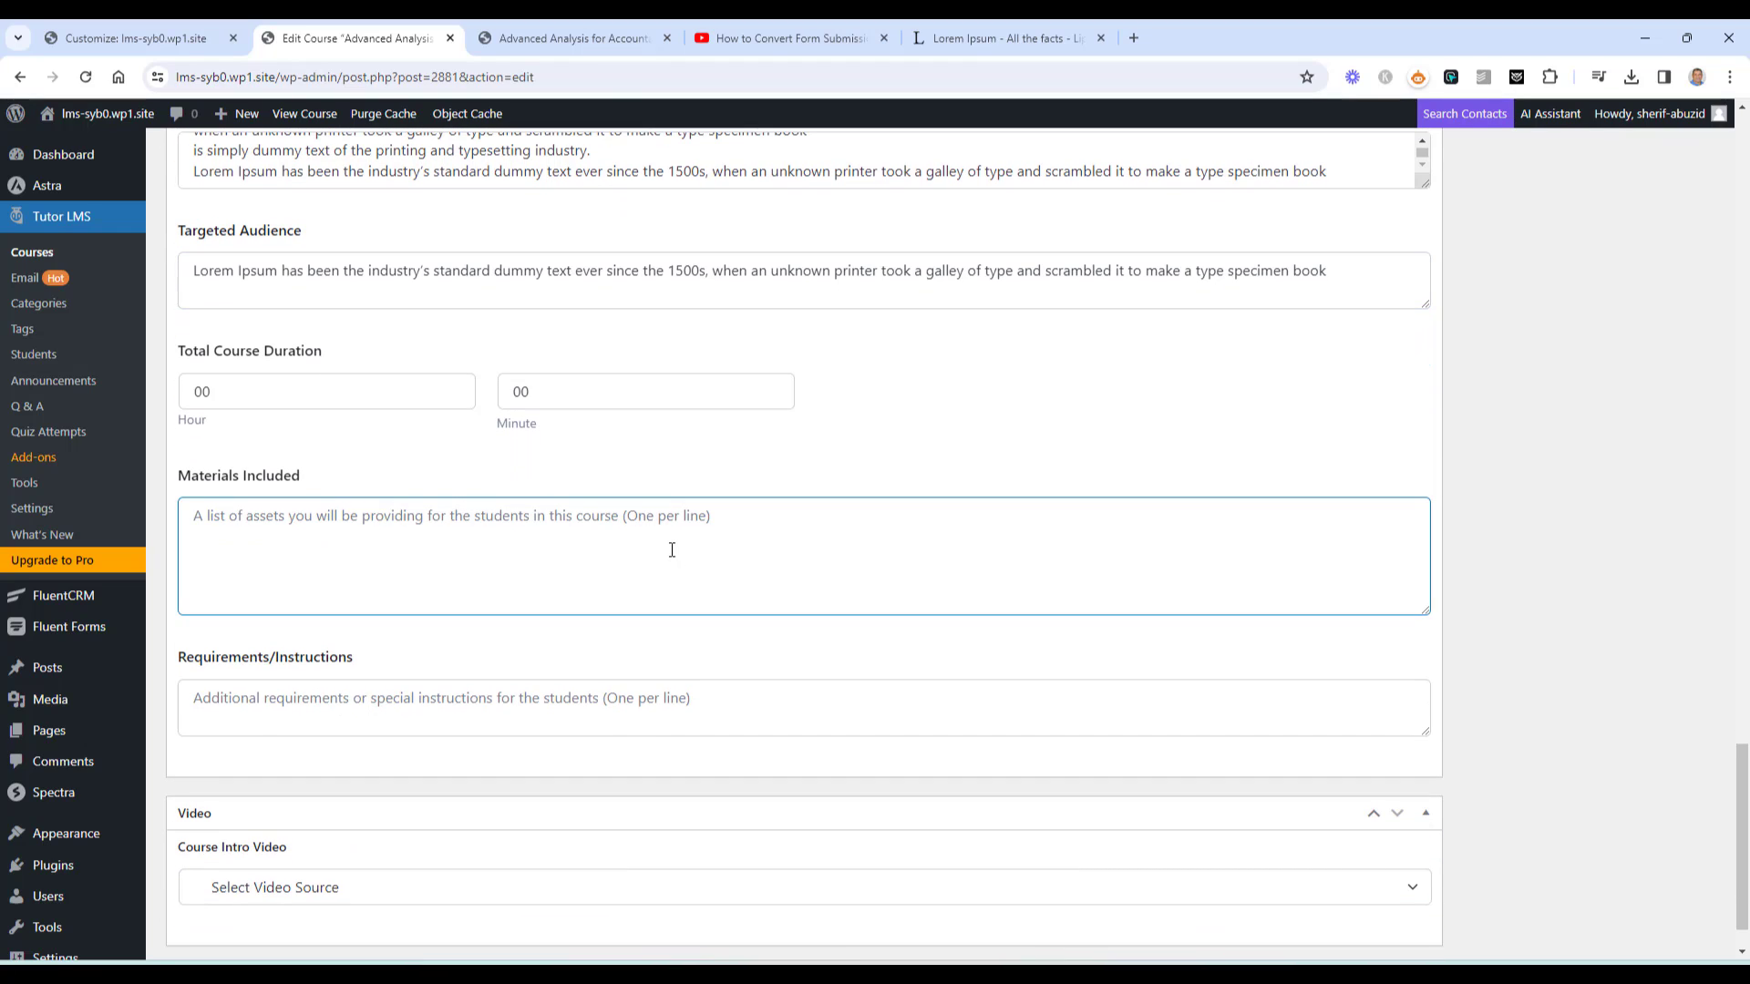
text(-)
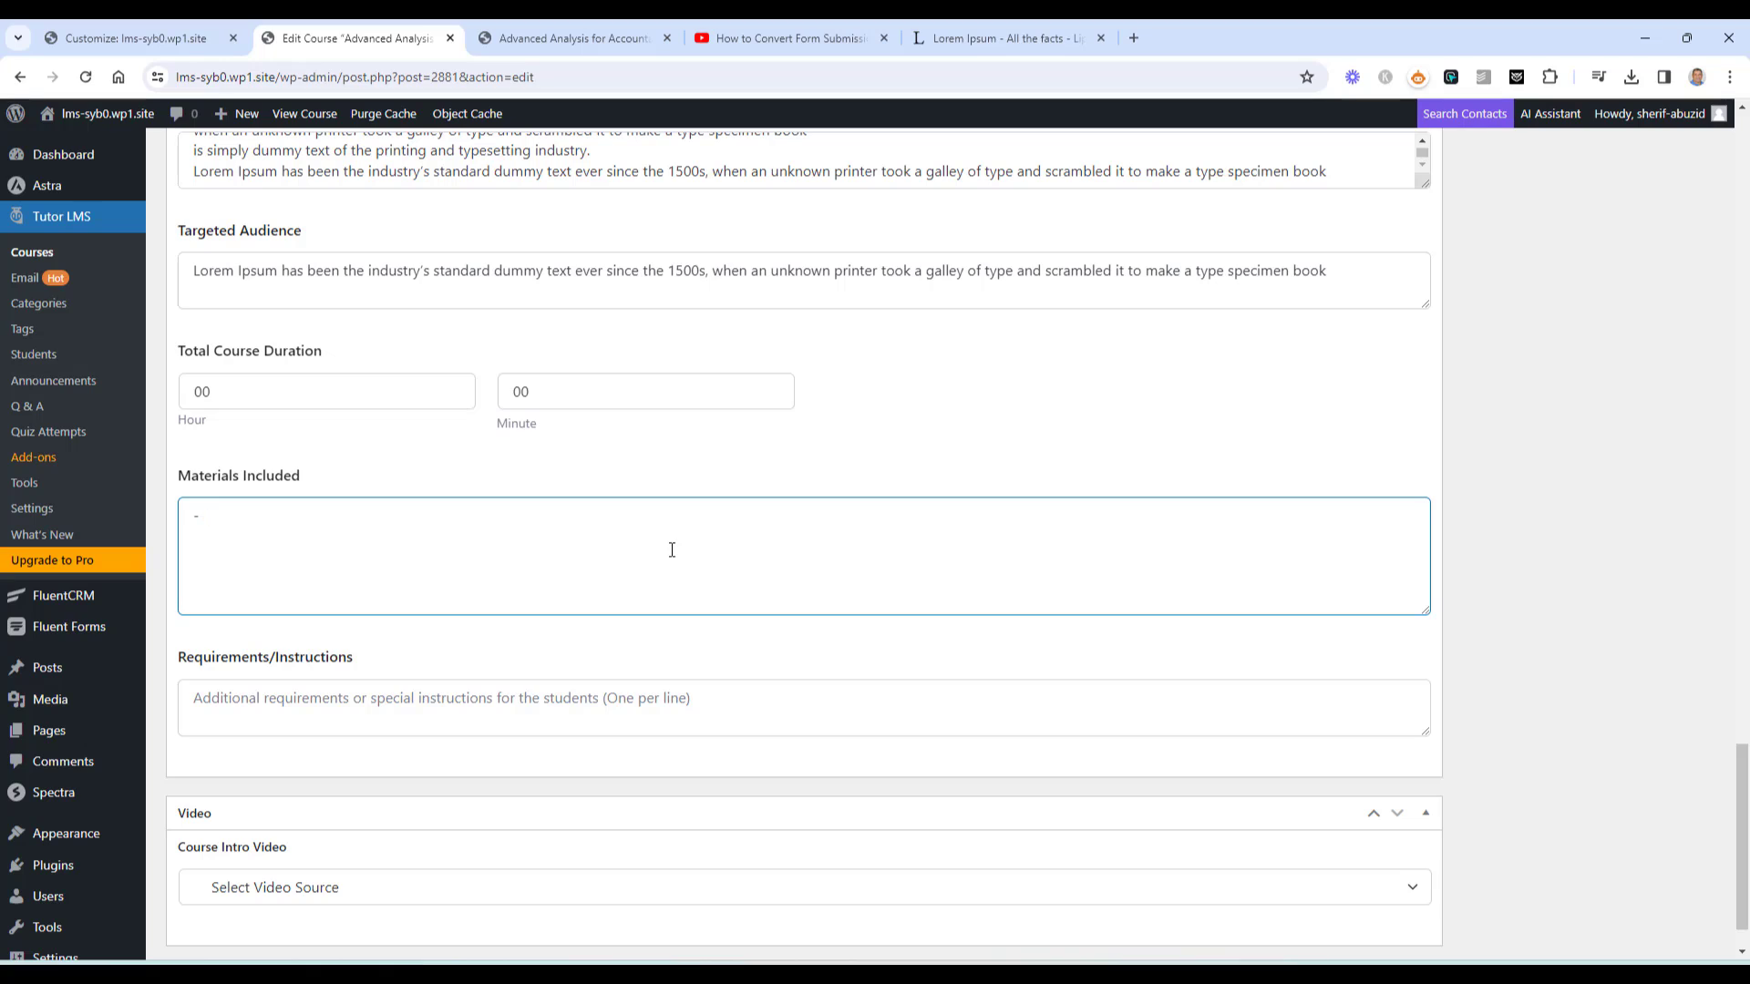
text( A Pdf)
key(BackSpace)
key(BackSpace)
text(DF will be provided)
key(Return)
text(- A c)
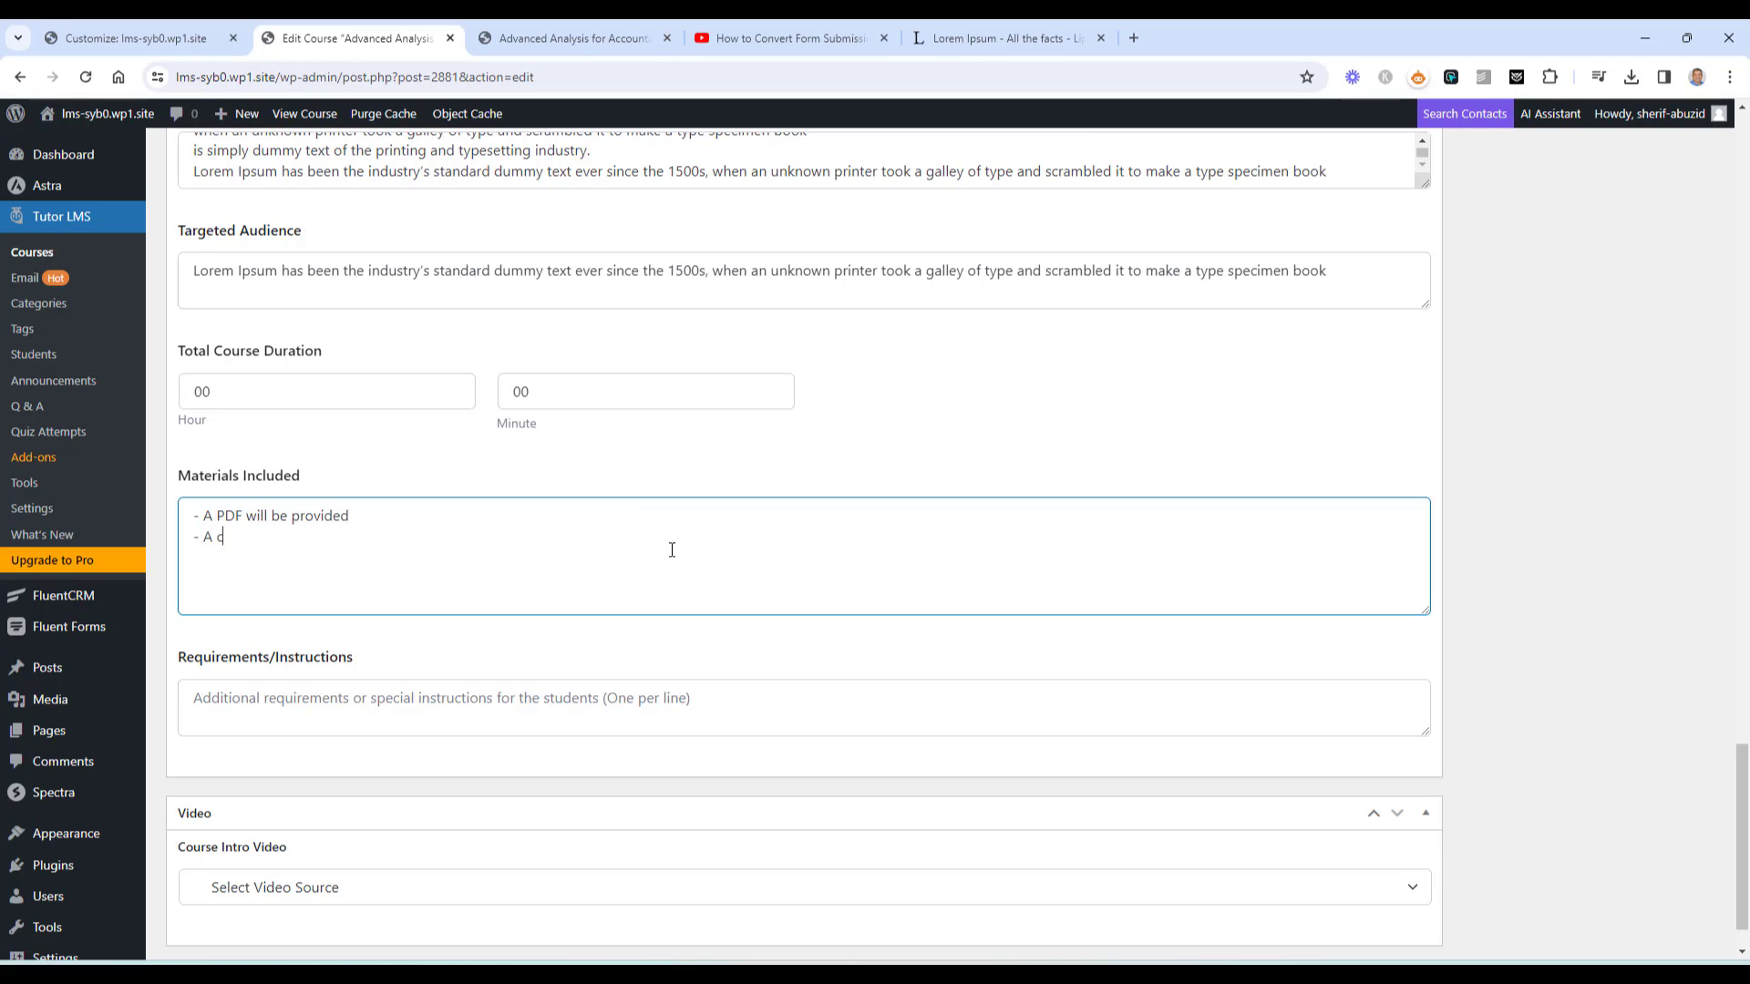
text(hecklist will be added)
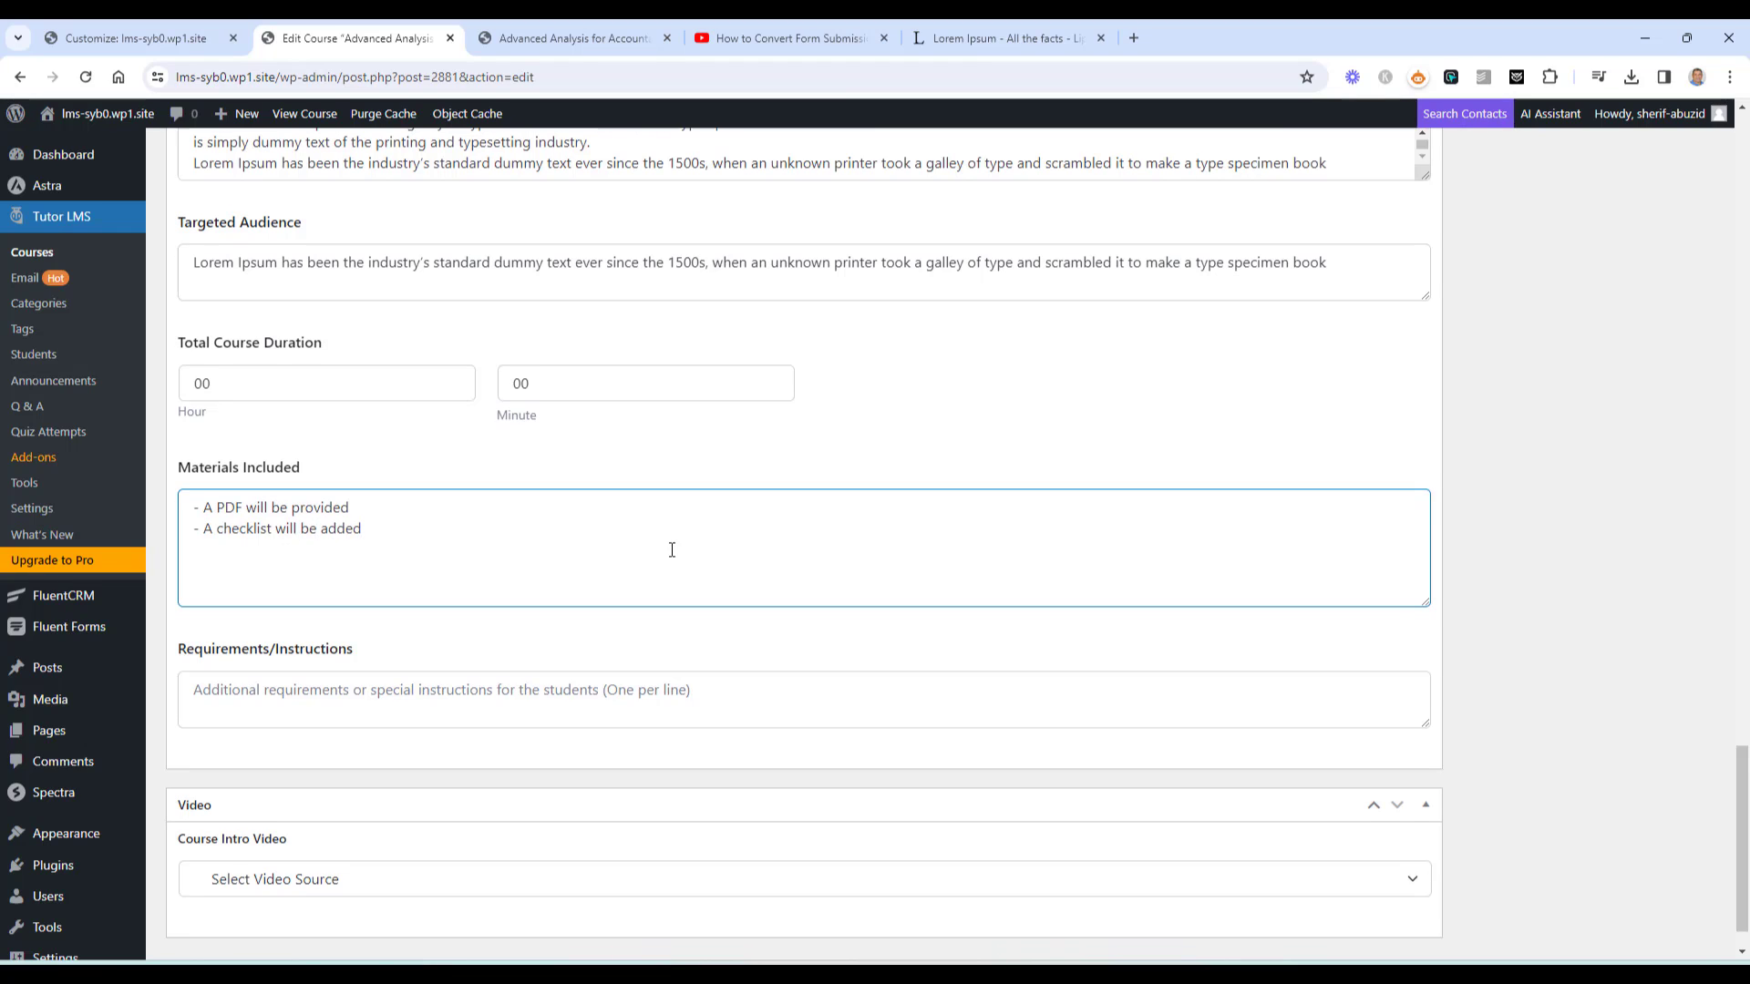
Paste the Lorem Ipsum sentence into Requirements/Instructions and view the live course page
scroll(638, 584, down, 1)
click(513, 637)
key(ctrl+v)
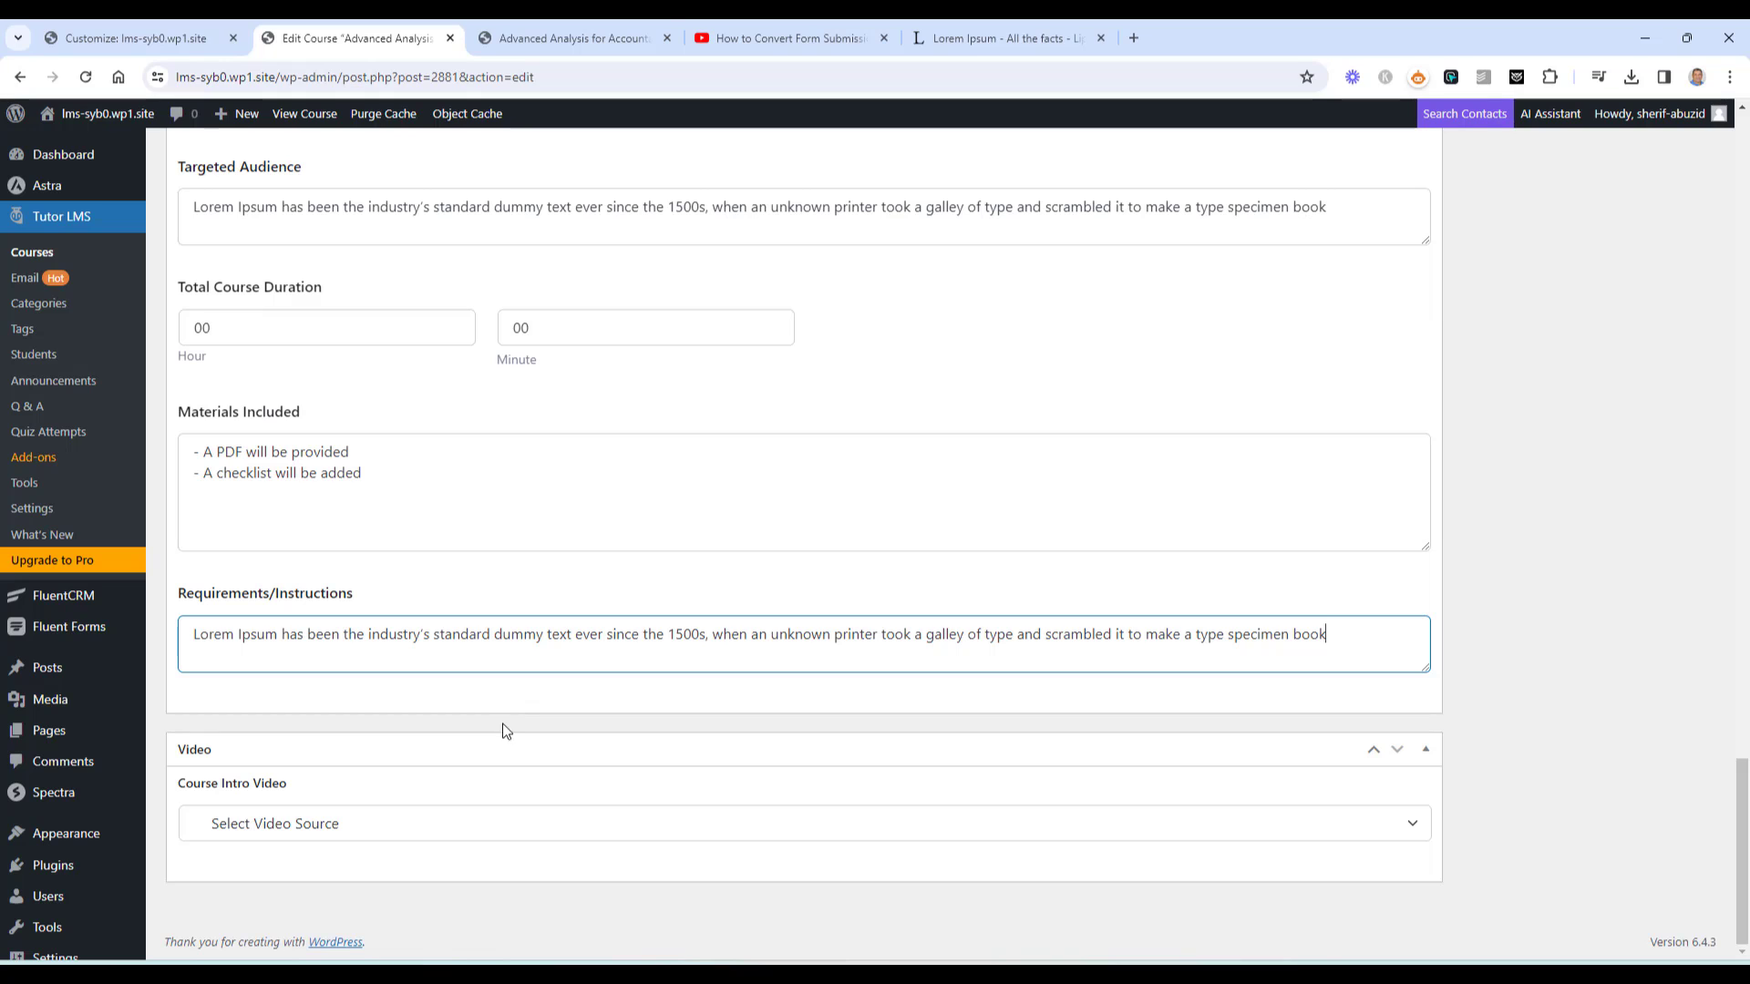
click(638, 39)
scroll(662, 393, up, 1)
Return to the Edit Course screen, update the course, and bring up the permalink's link options
scroll(661, 394, up, 3)
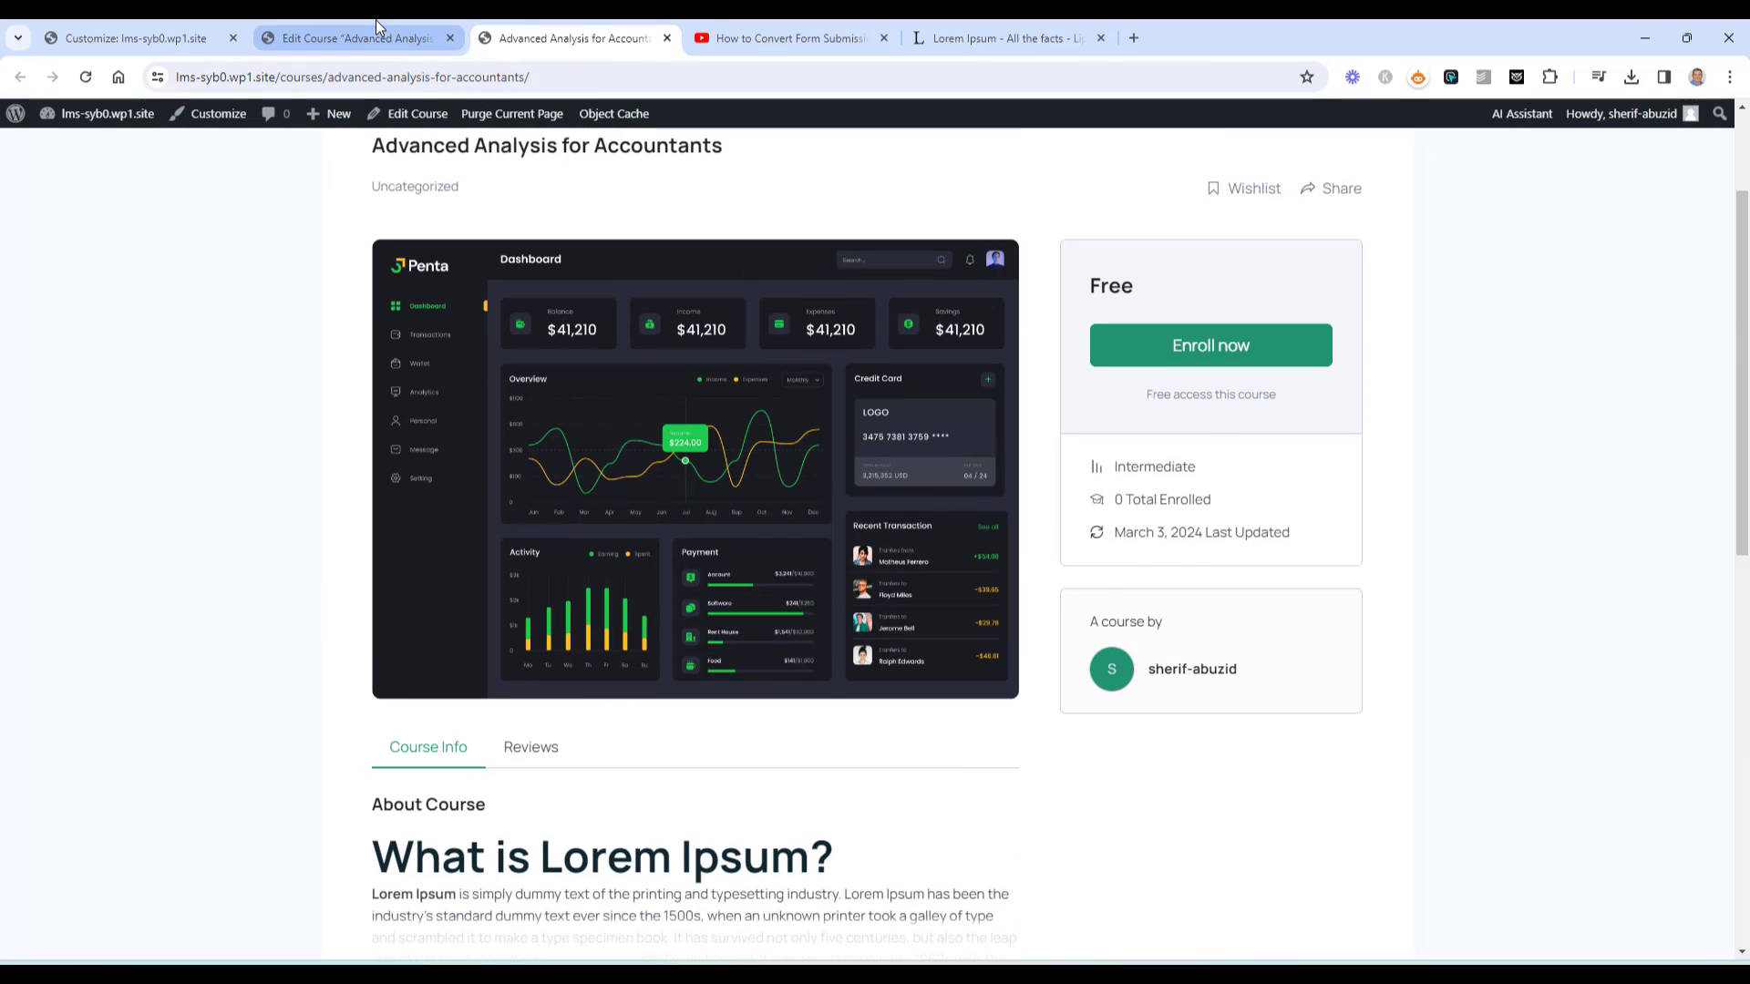
click(356, 38)
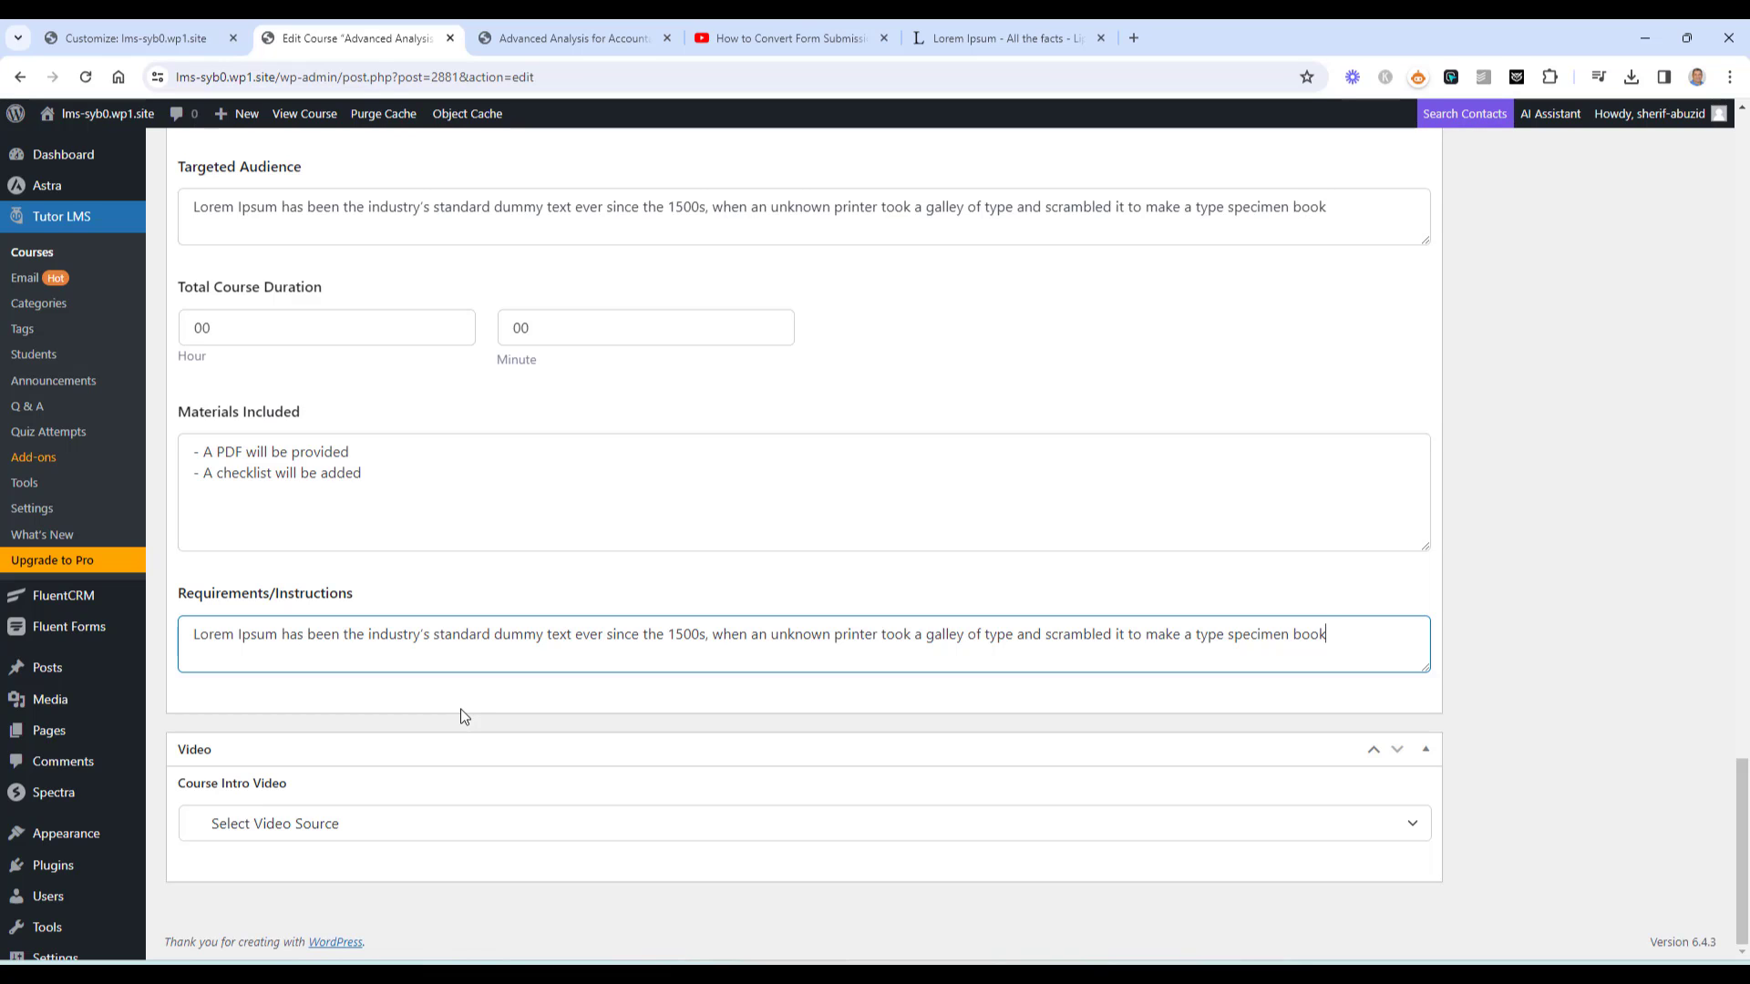
scroll(462, 716, up, 5)
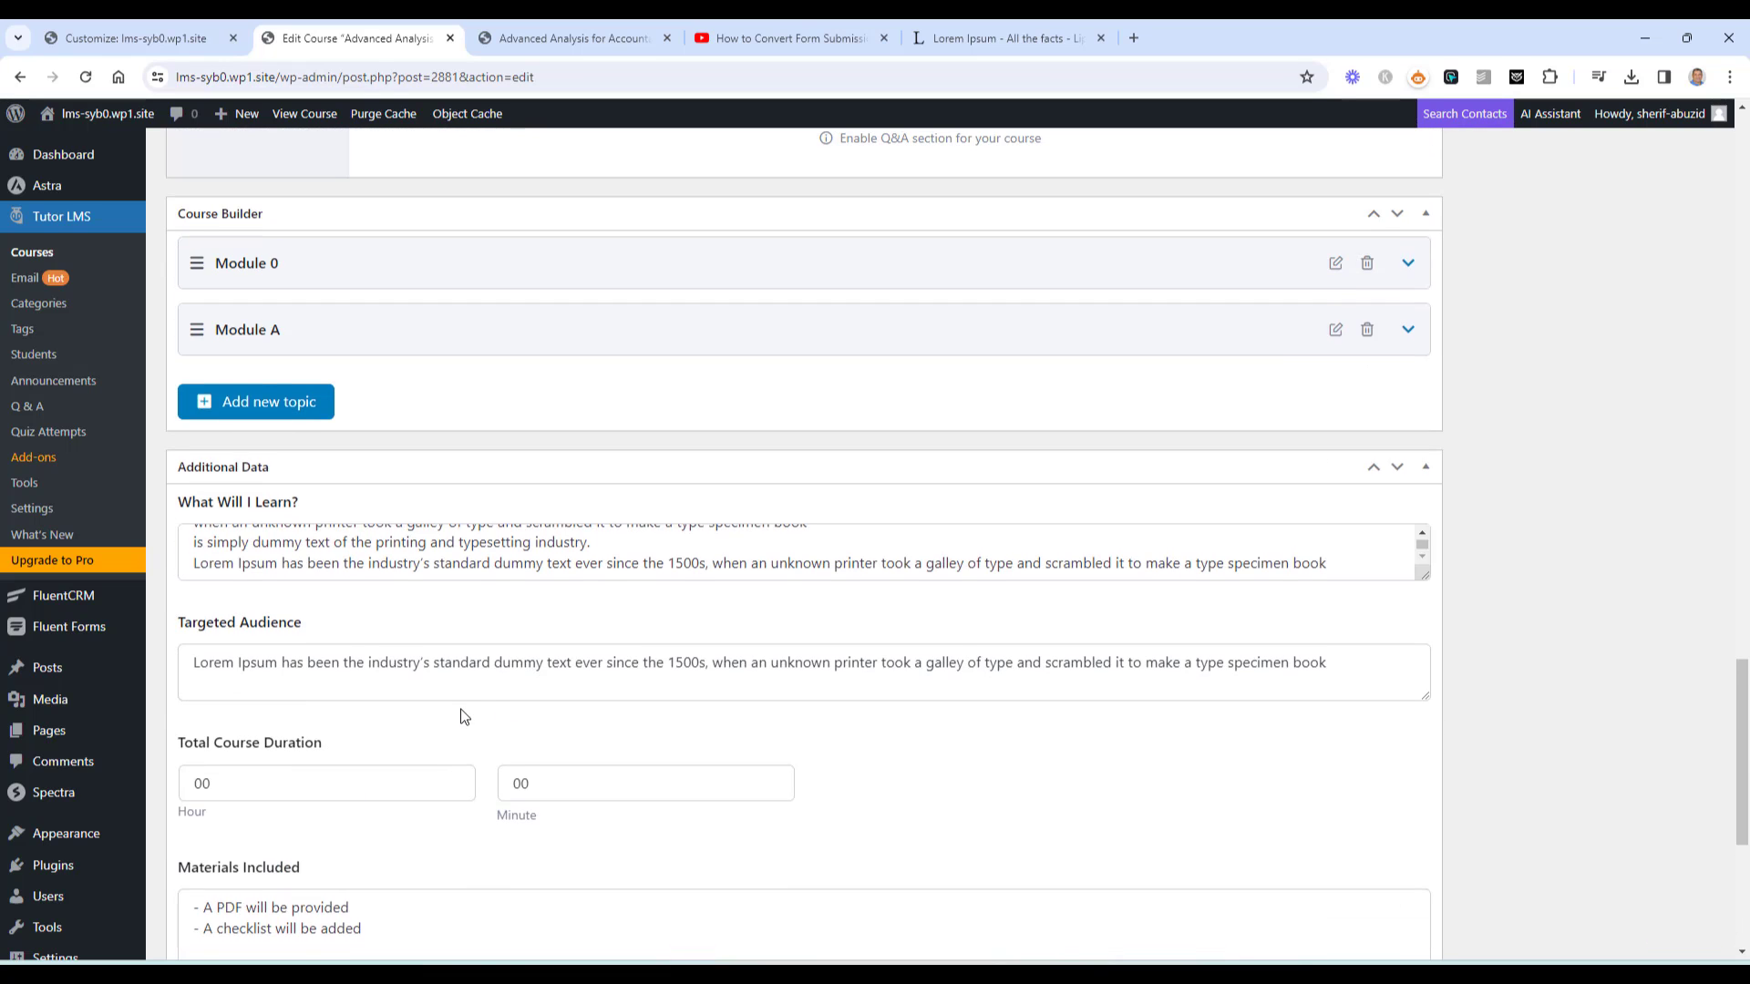
scroll(462, 716, up, 20)
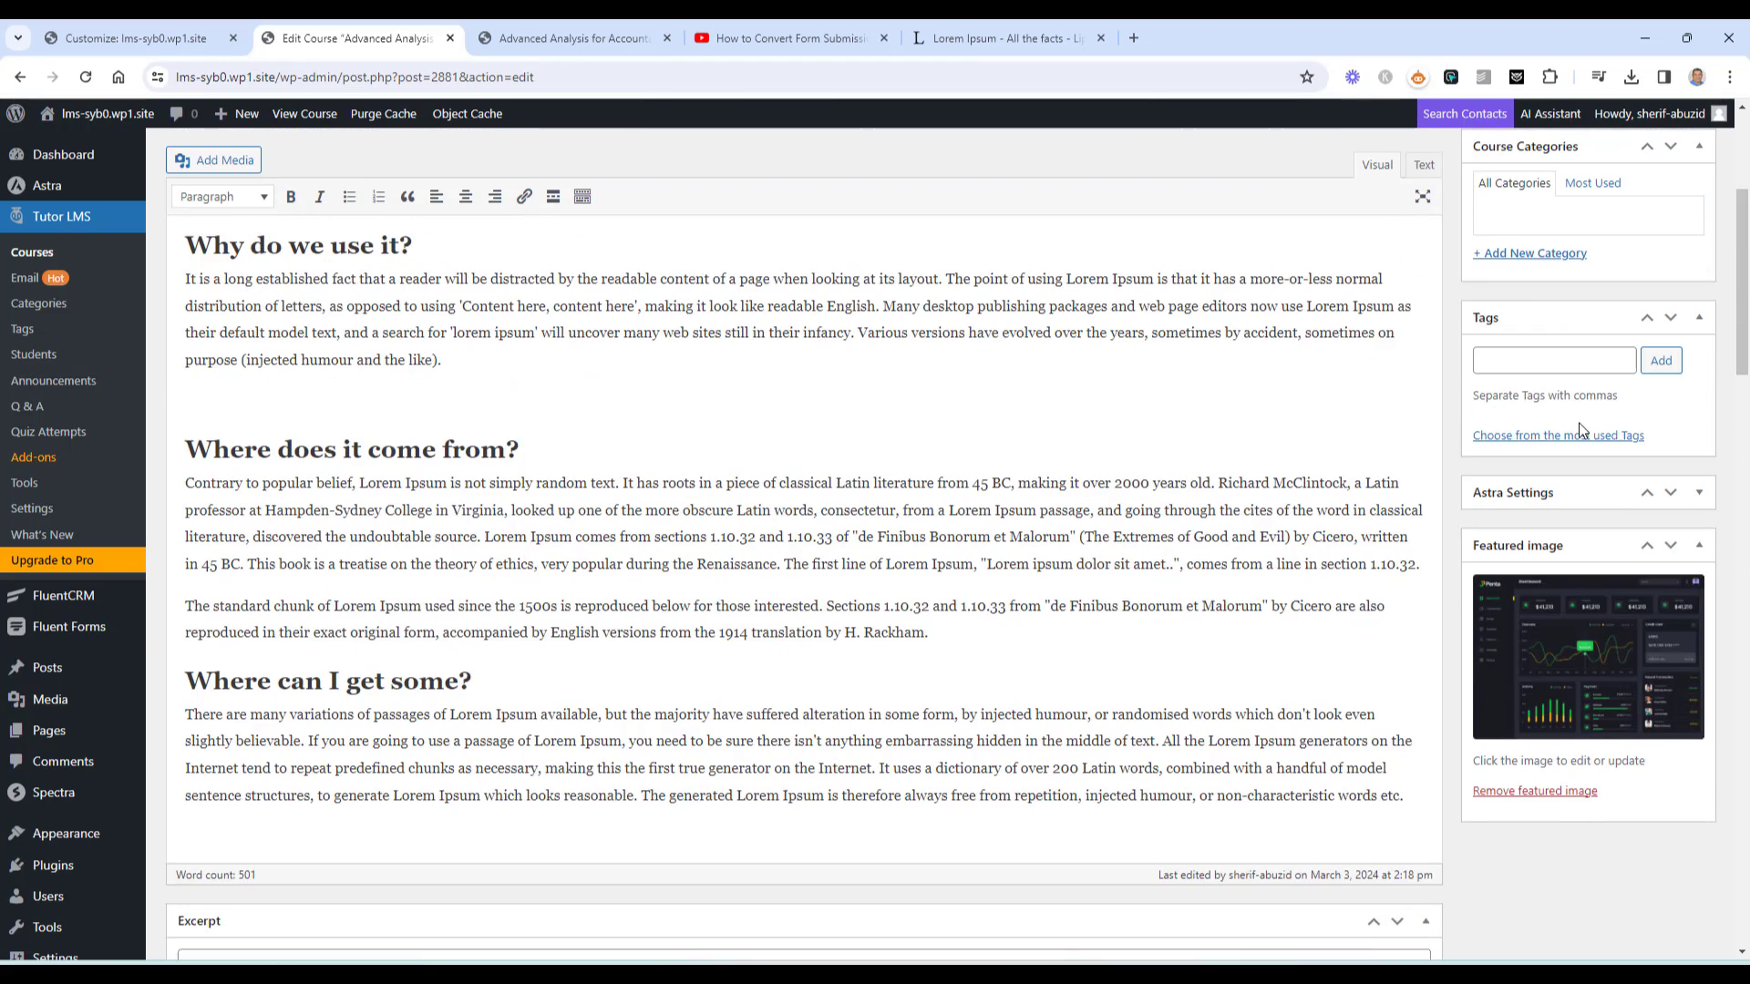
scroll(1578, 422, up, 4)
click(1674, 435)
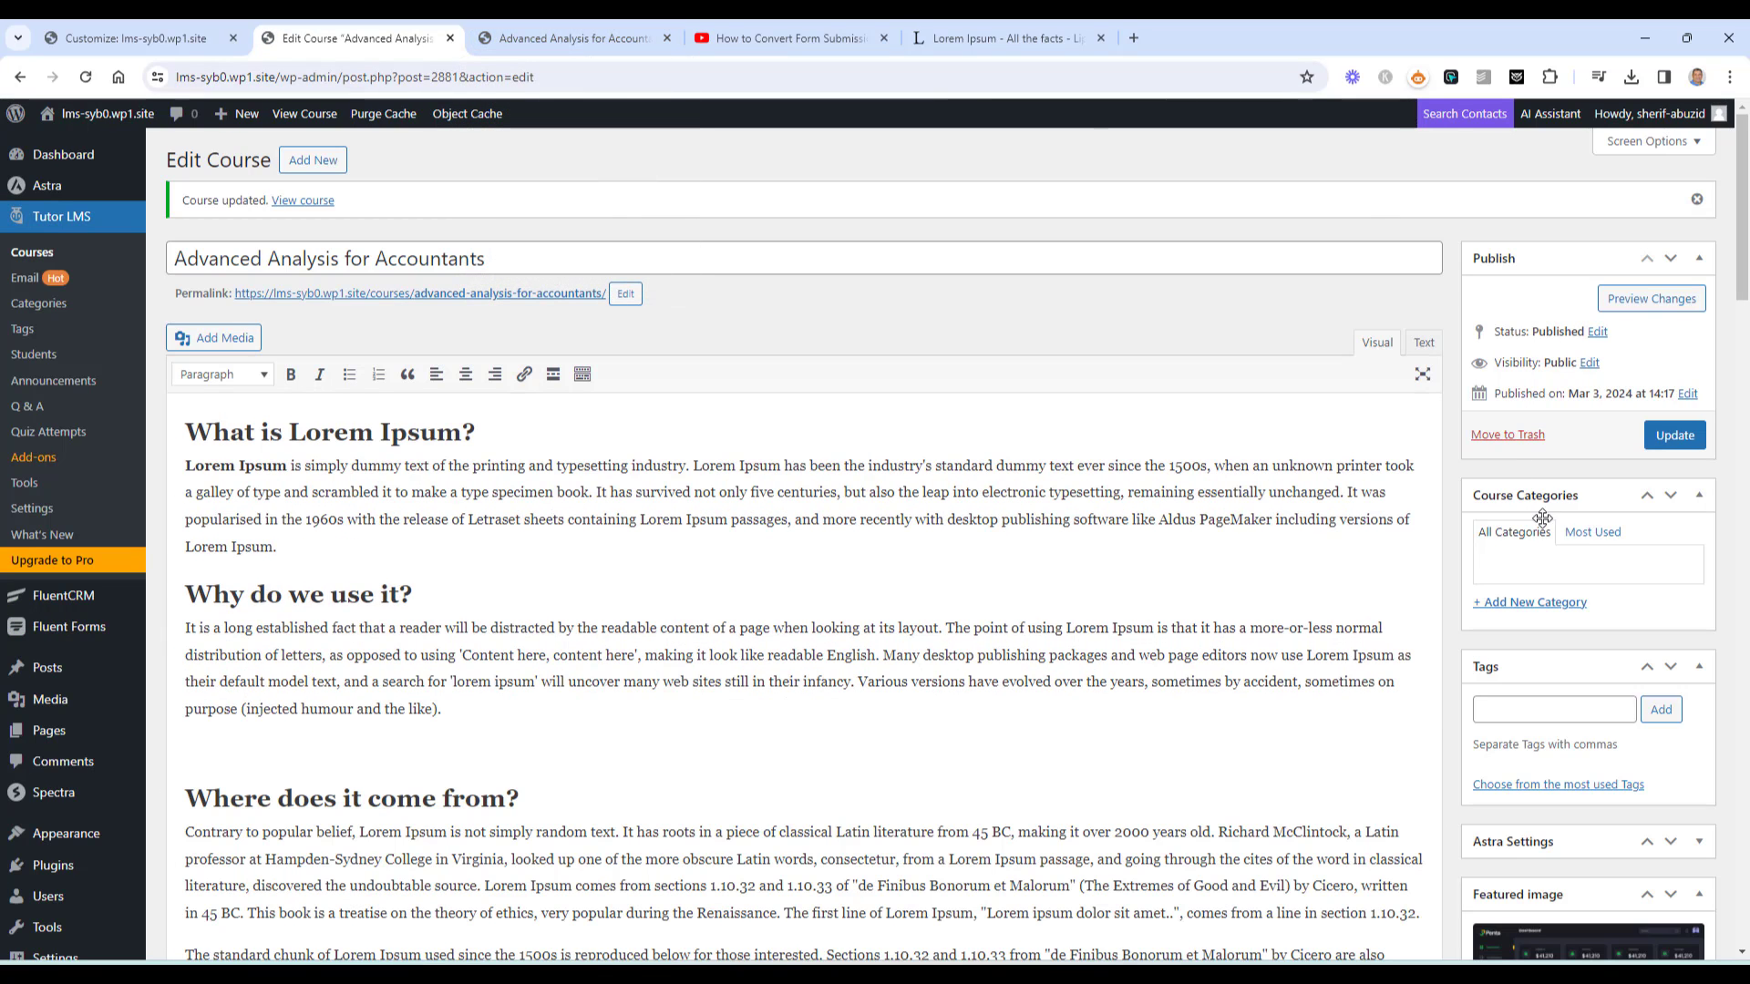
scroll(1656, 576, down, 2)
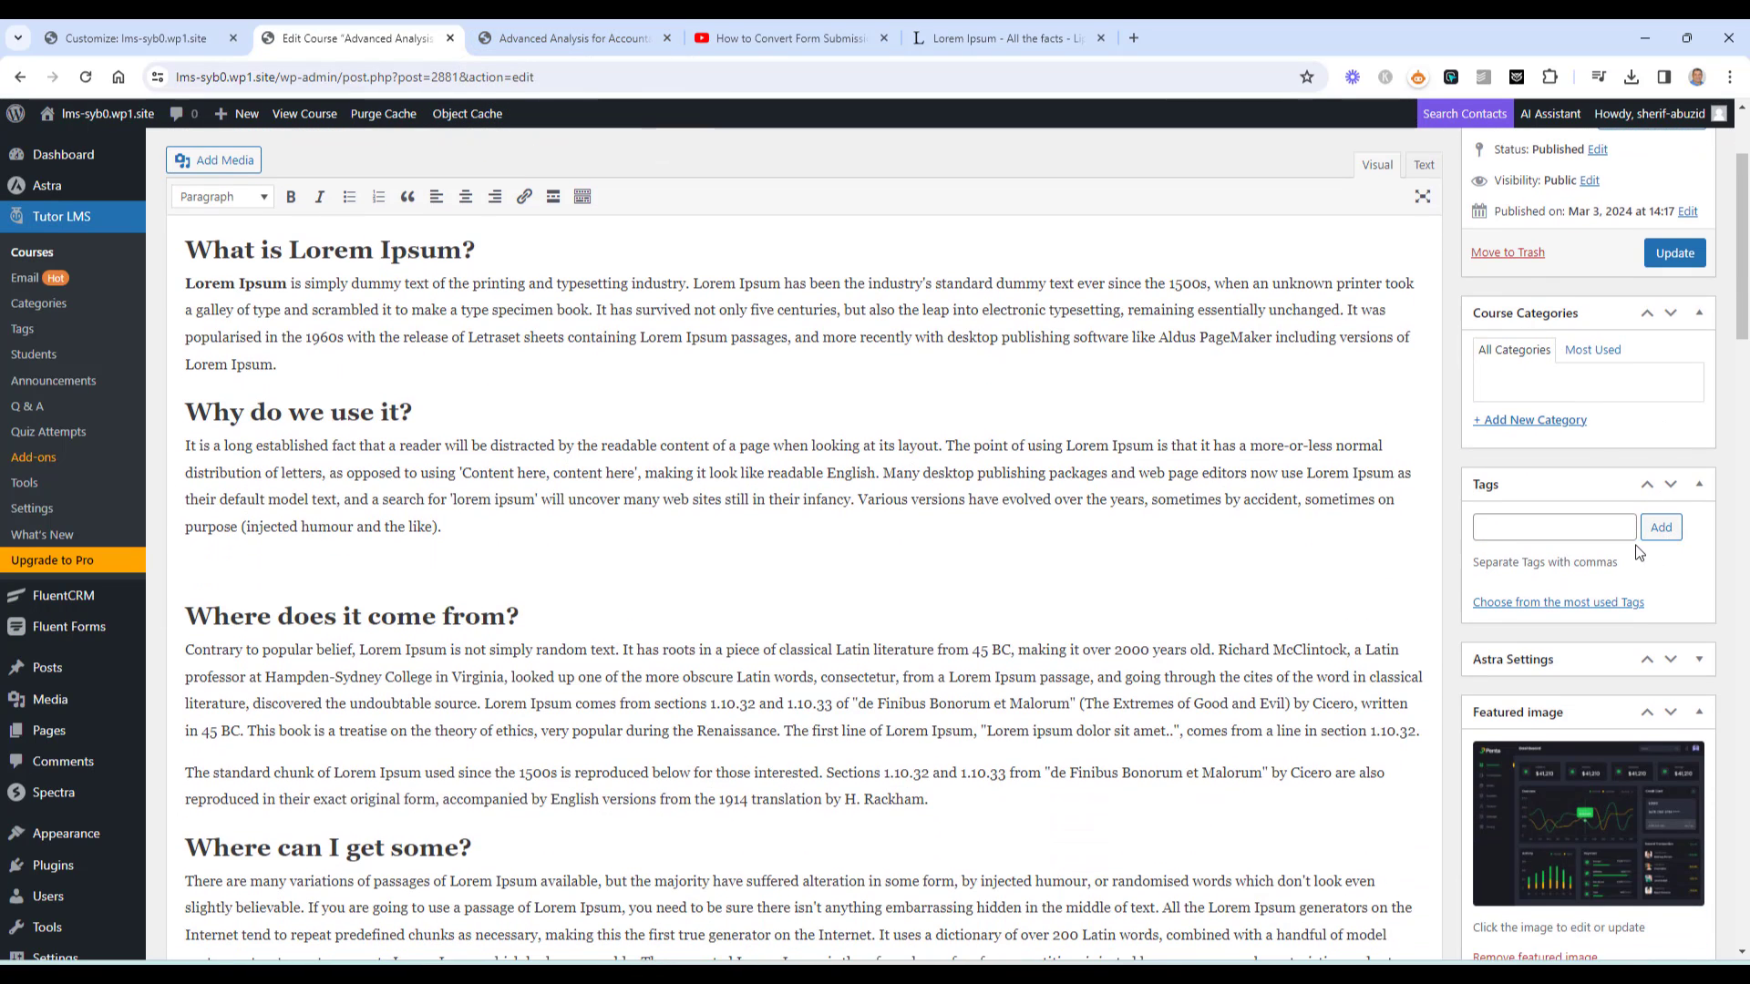
scroll(1613, 492, up, 2)
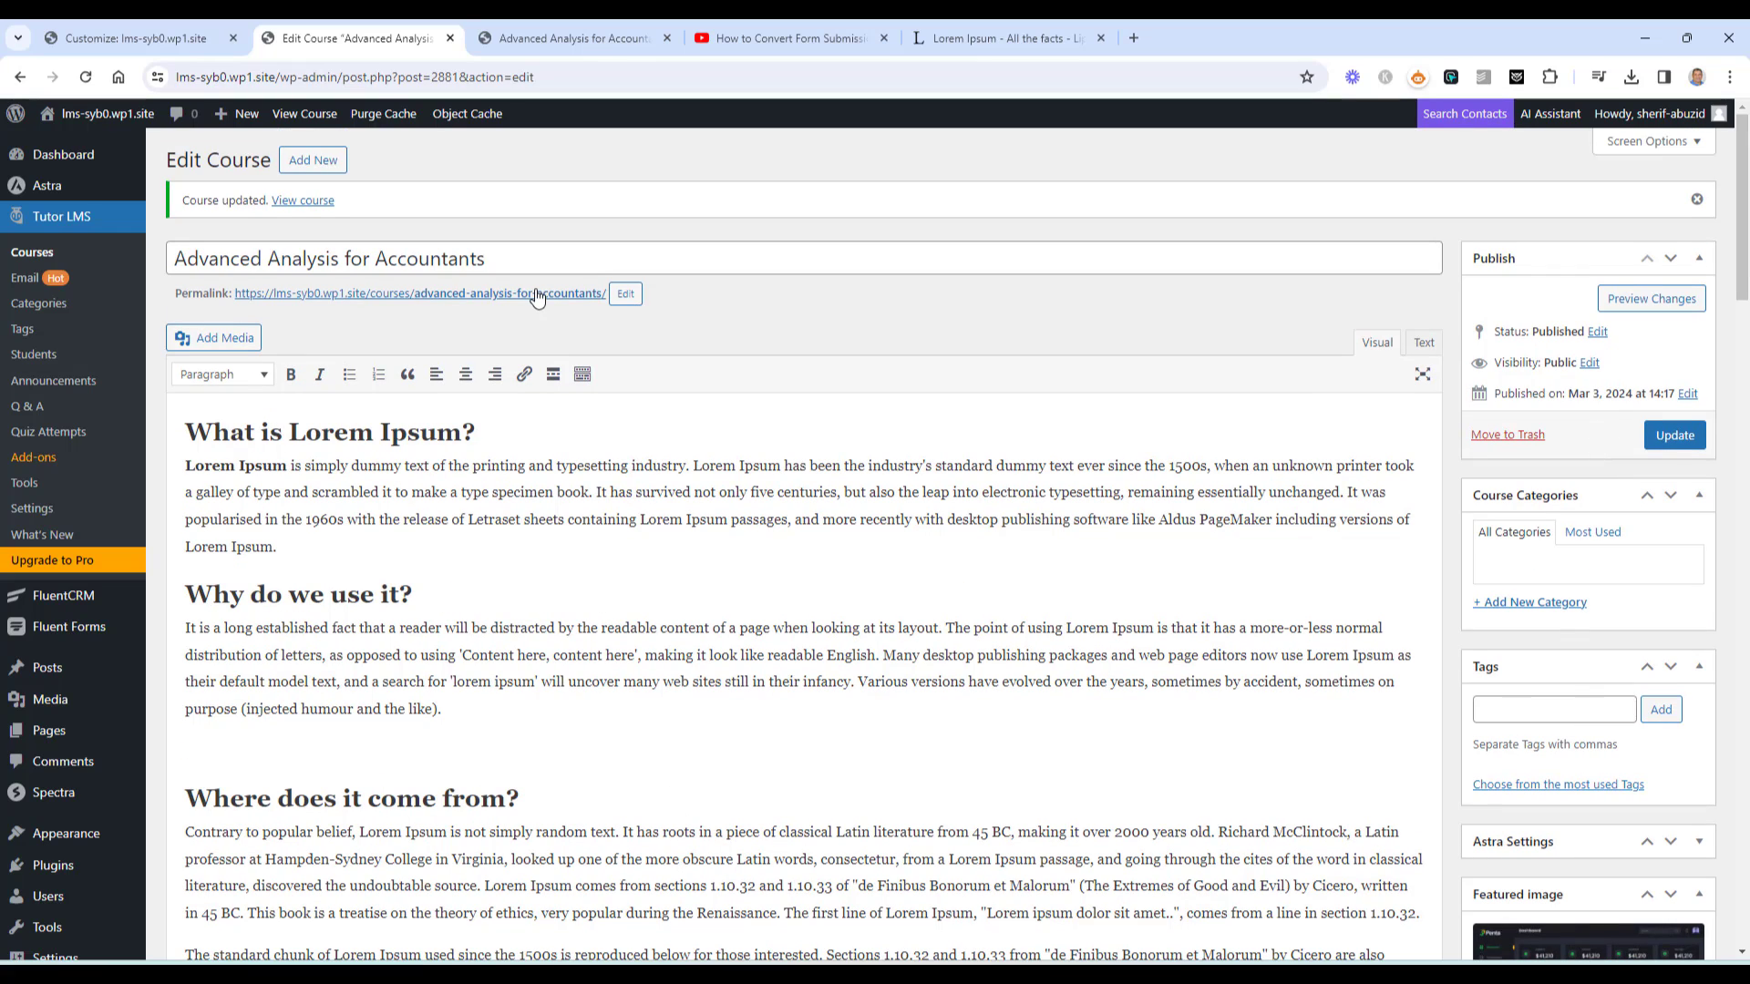
right_click(534, 296)
Open the course page in an incognito window and close the extra House Cleaning Course tab
click(629, 360)
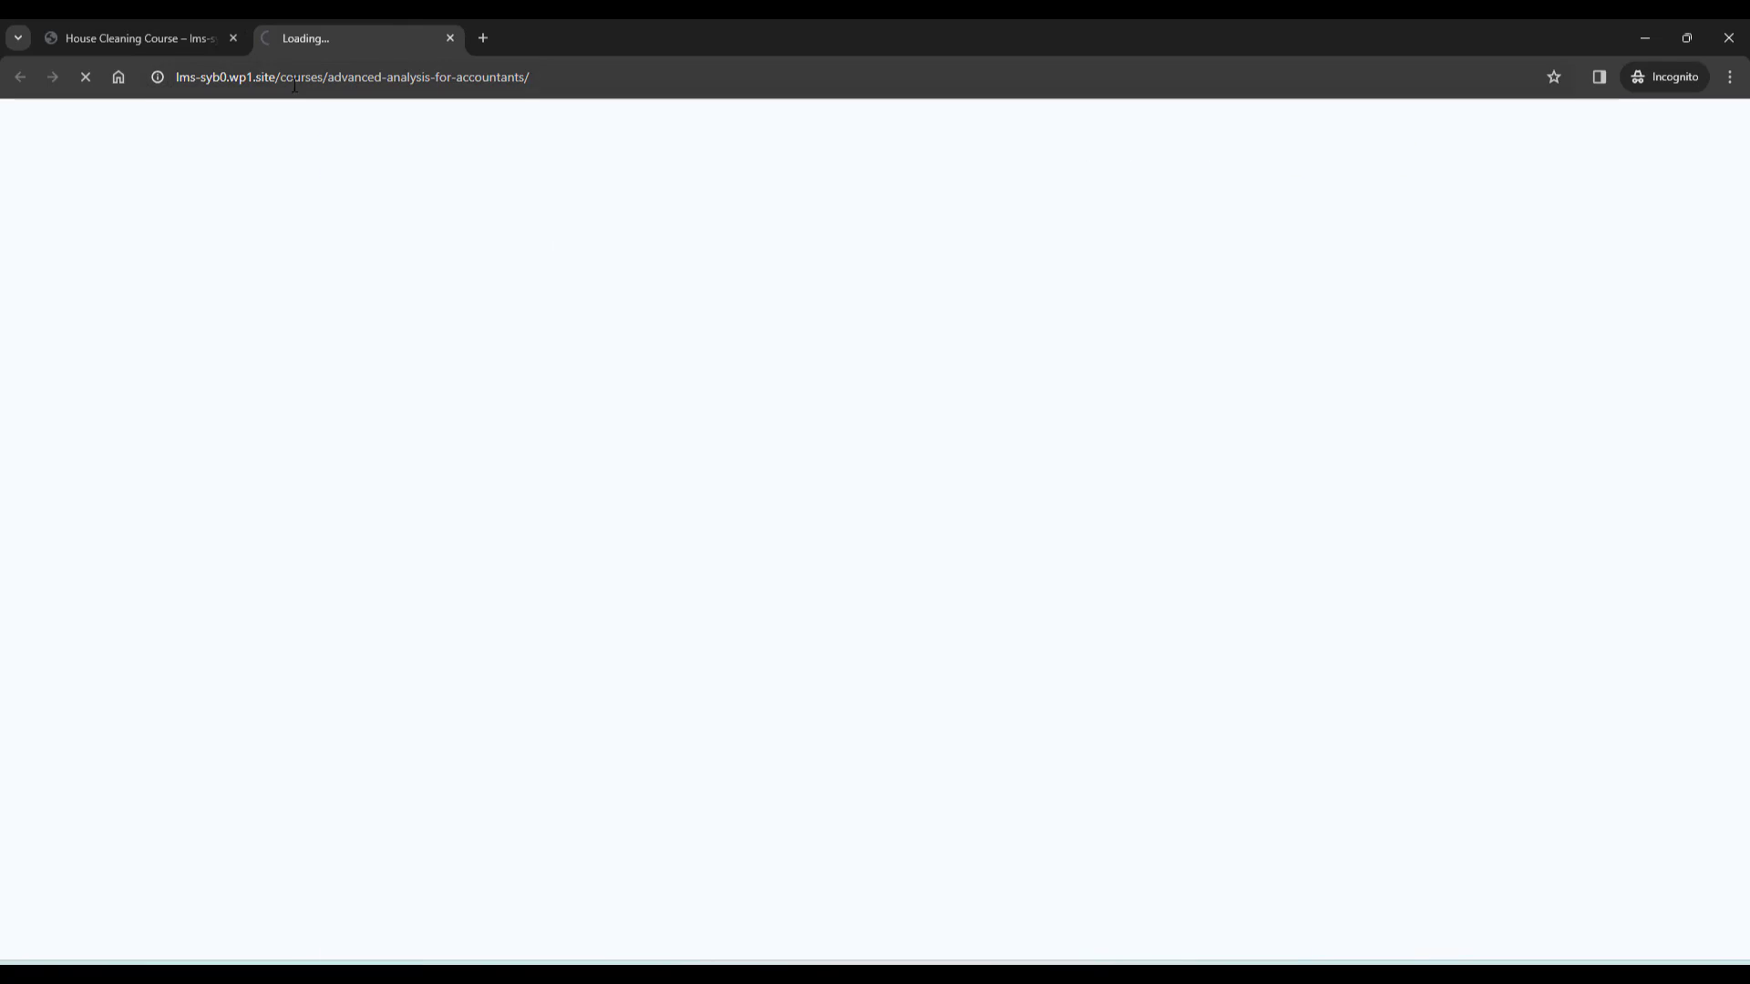
click(229, 40)
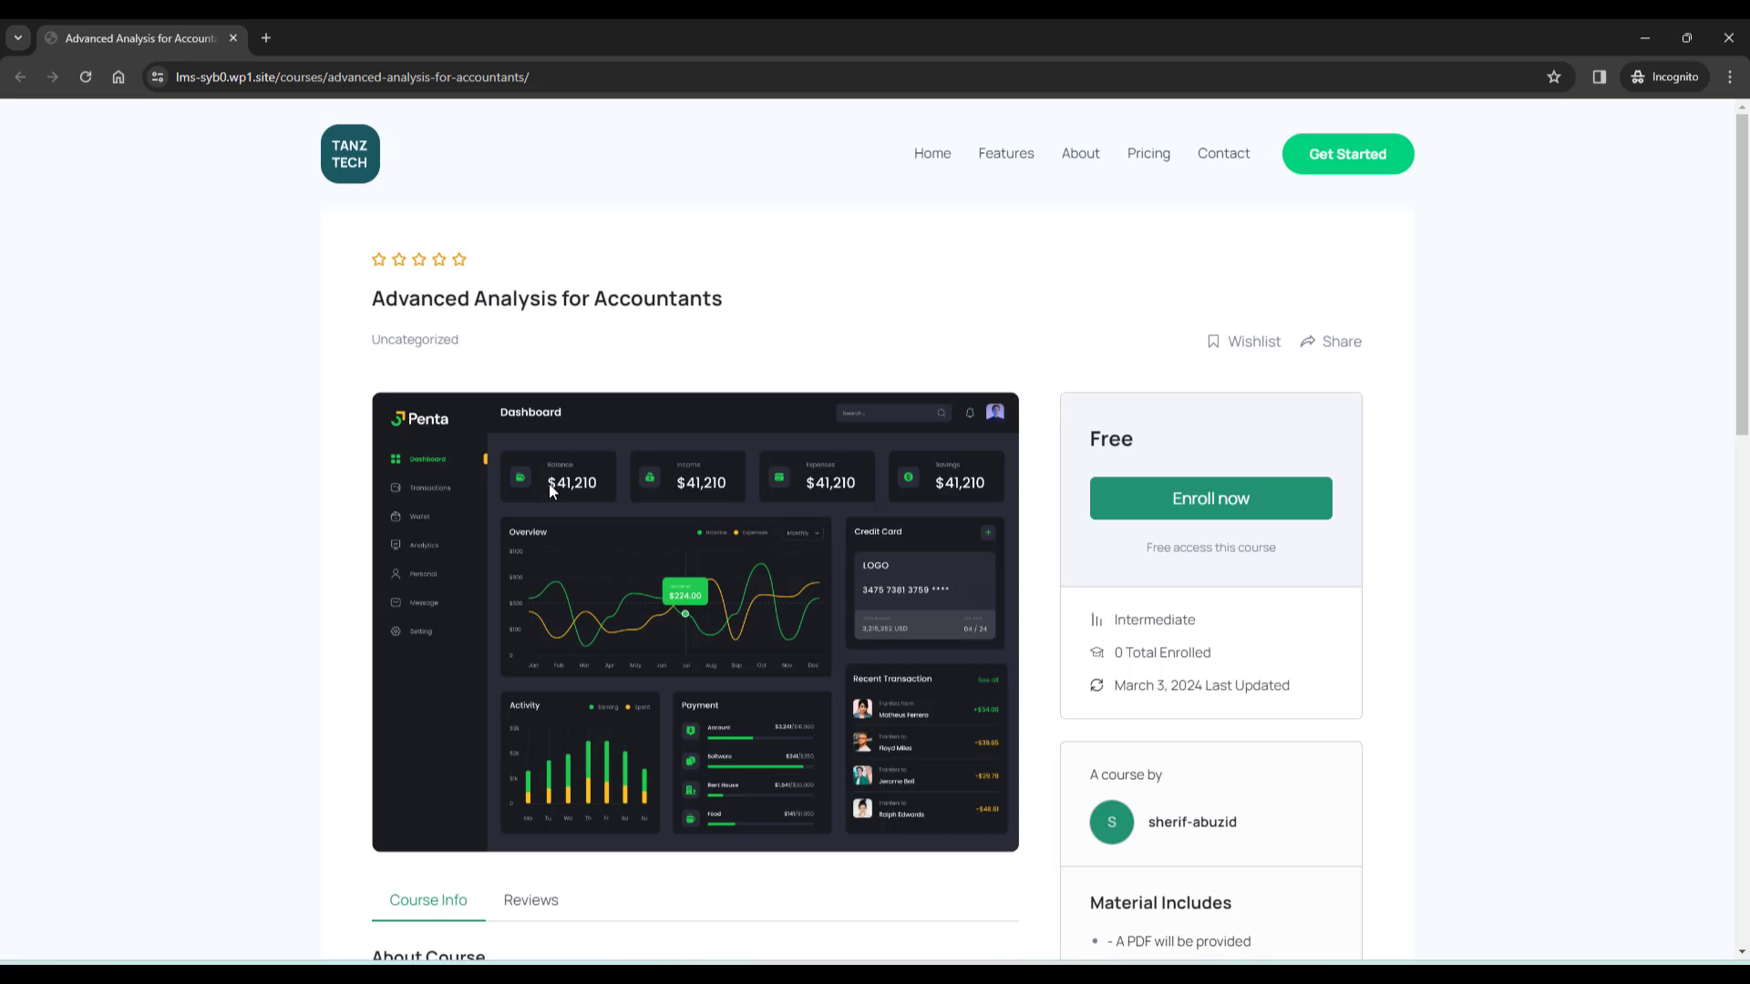
scroll(1458, 456, down, 8)
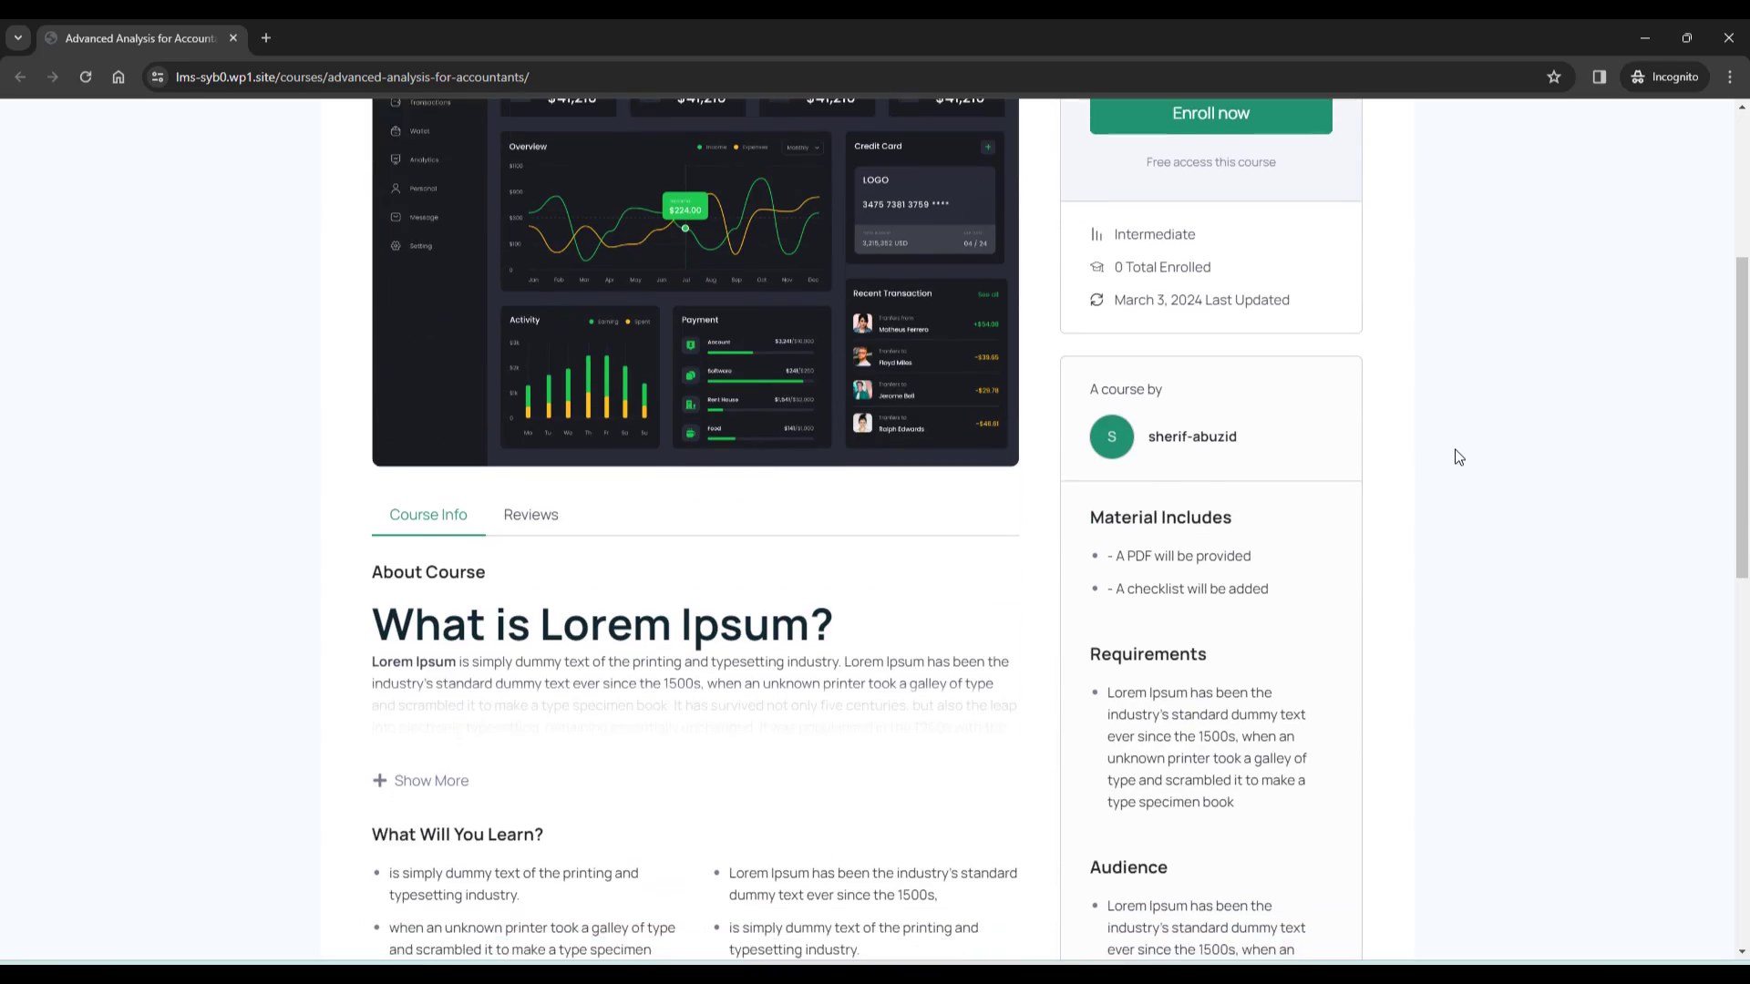
scroll(1455, 455, down, 4)
scroll(1453, 453, up, 6)
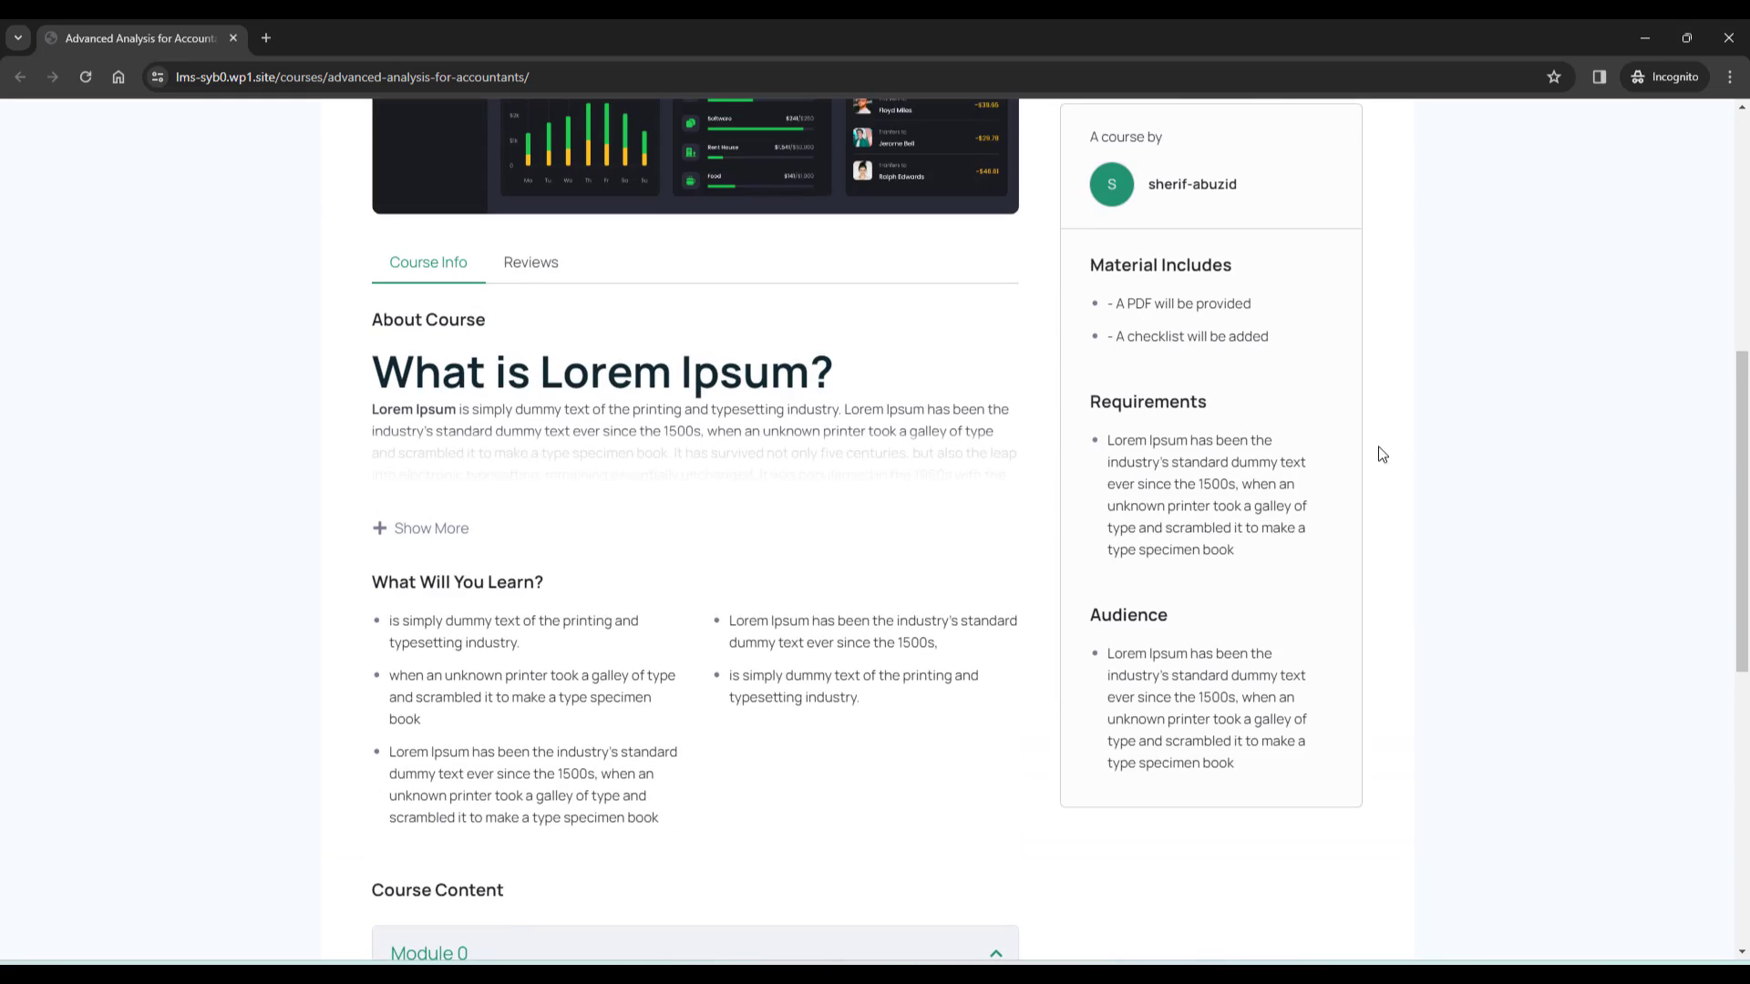
scroll(1379, 453, down, 2)
scroll(804, 681, down, 5)
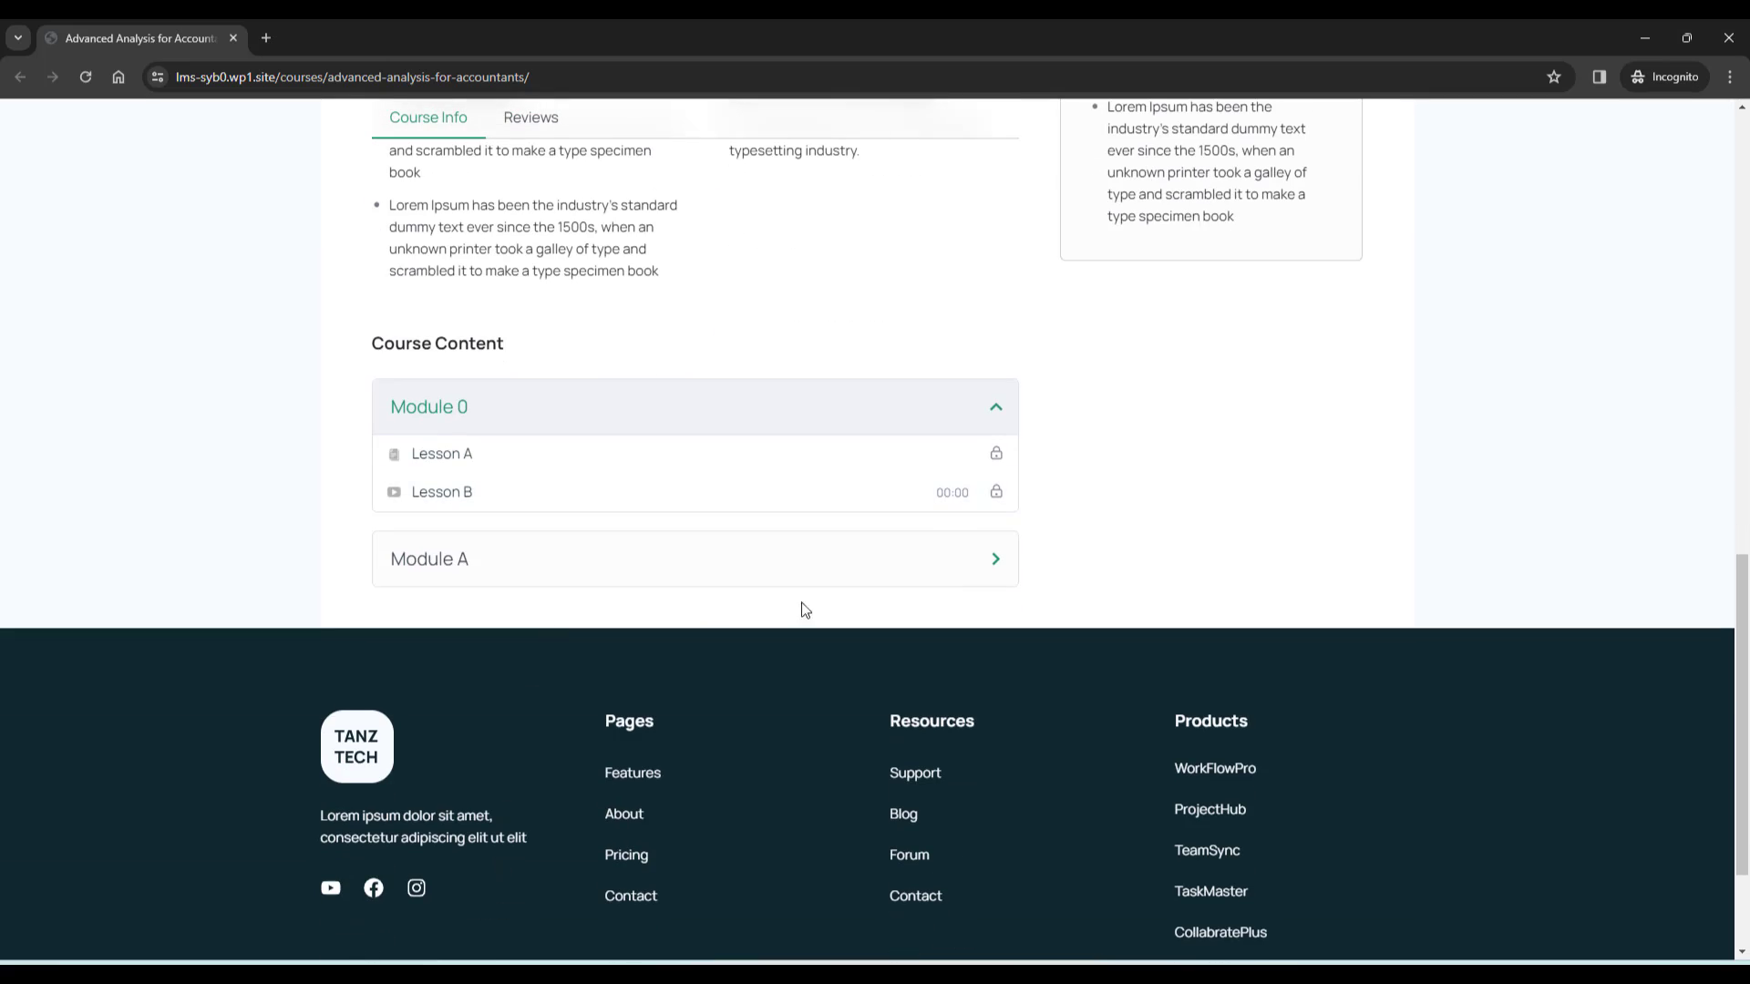
Expand Module A to show its lessons, then click Enroll now
click(820, 572)
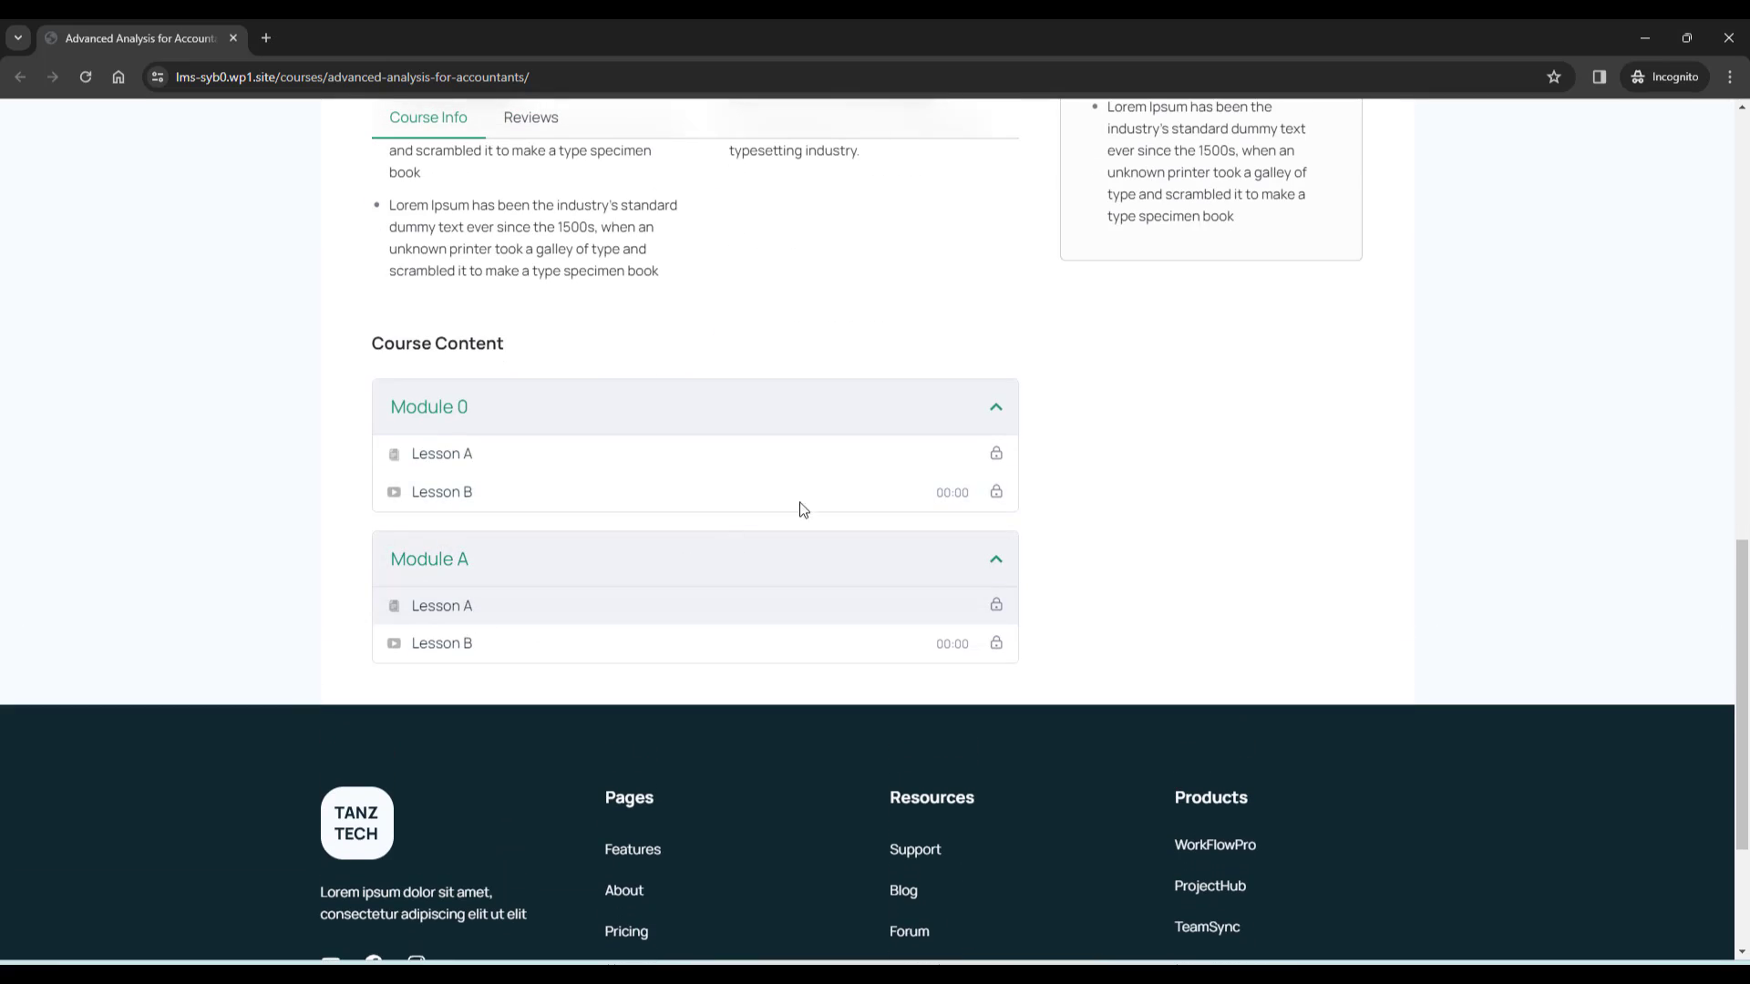
scroll(812, 501, up, 6)
scroll(1386, 469, up, 7)
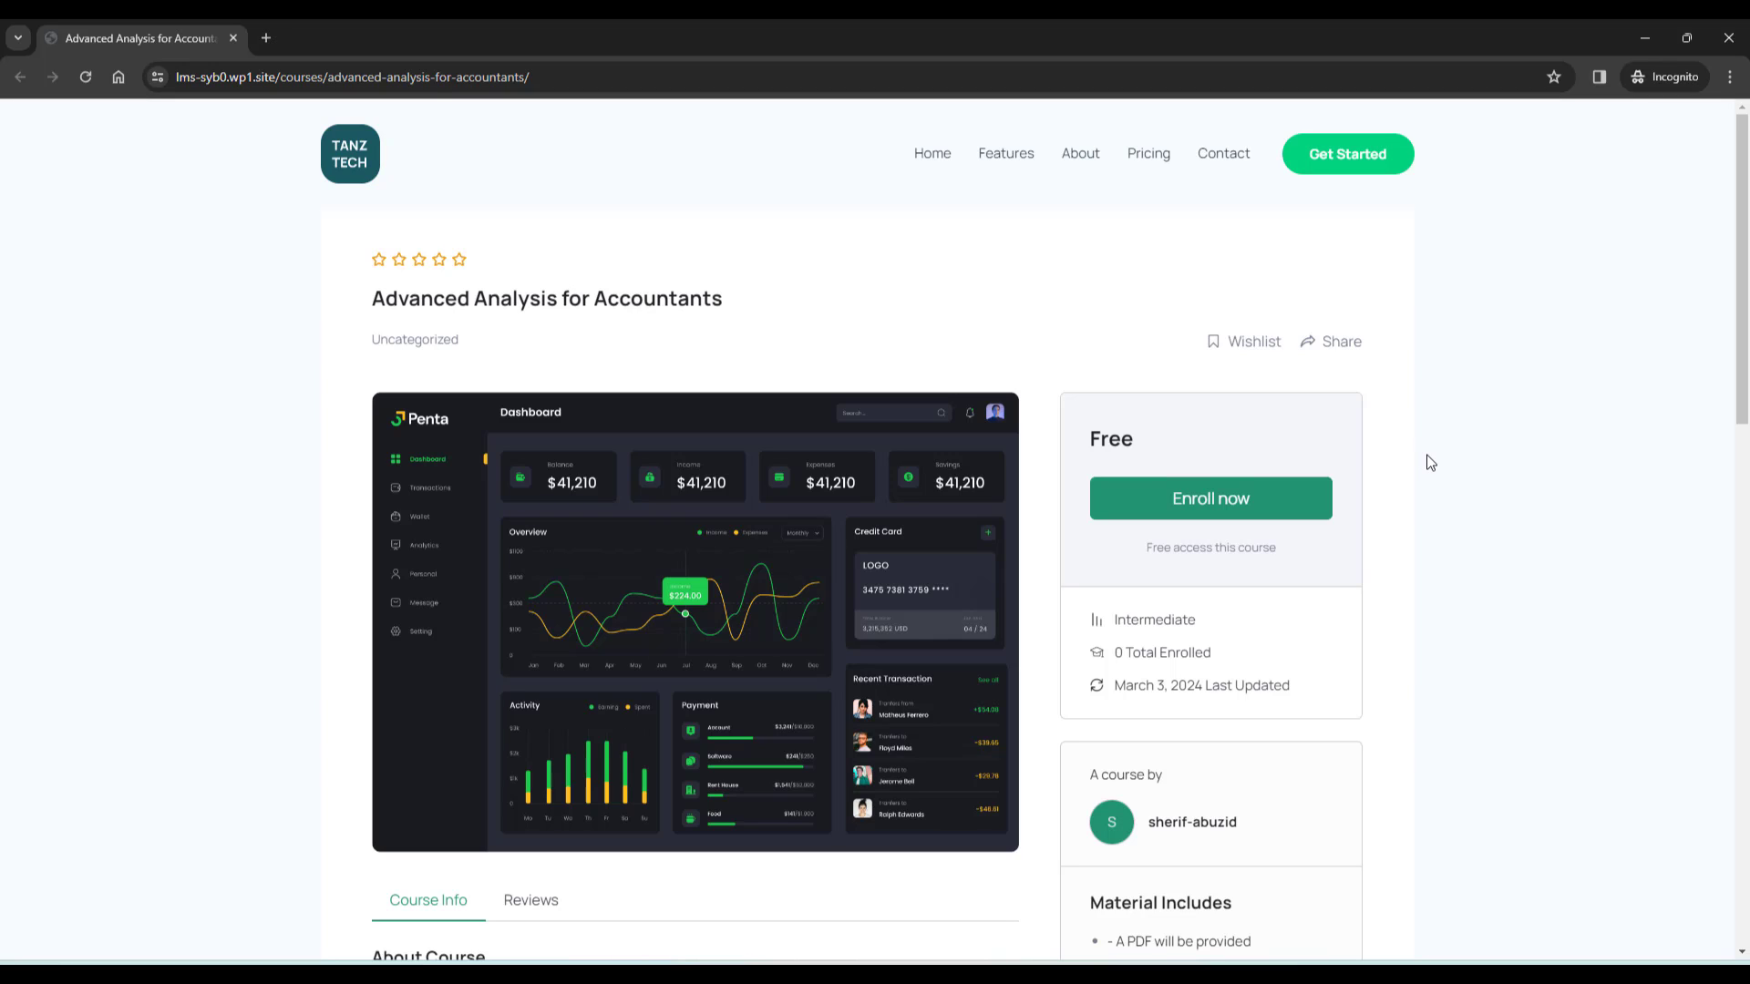
click(1196, 501)
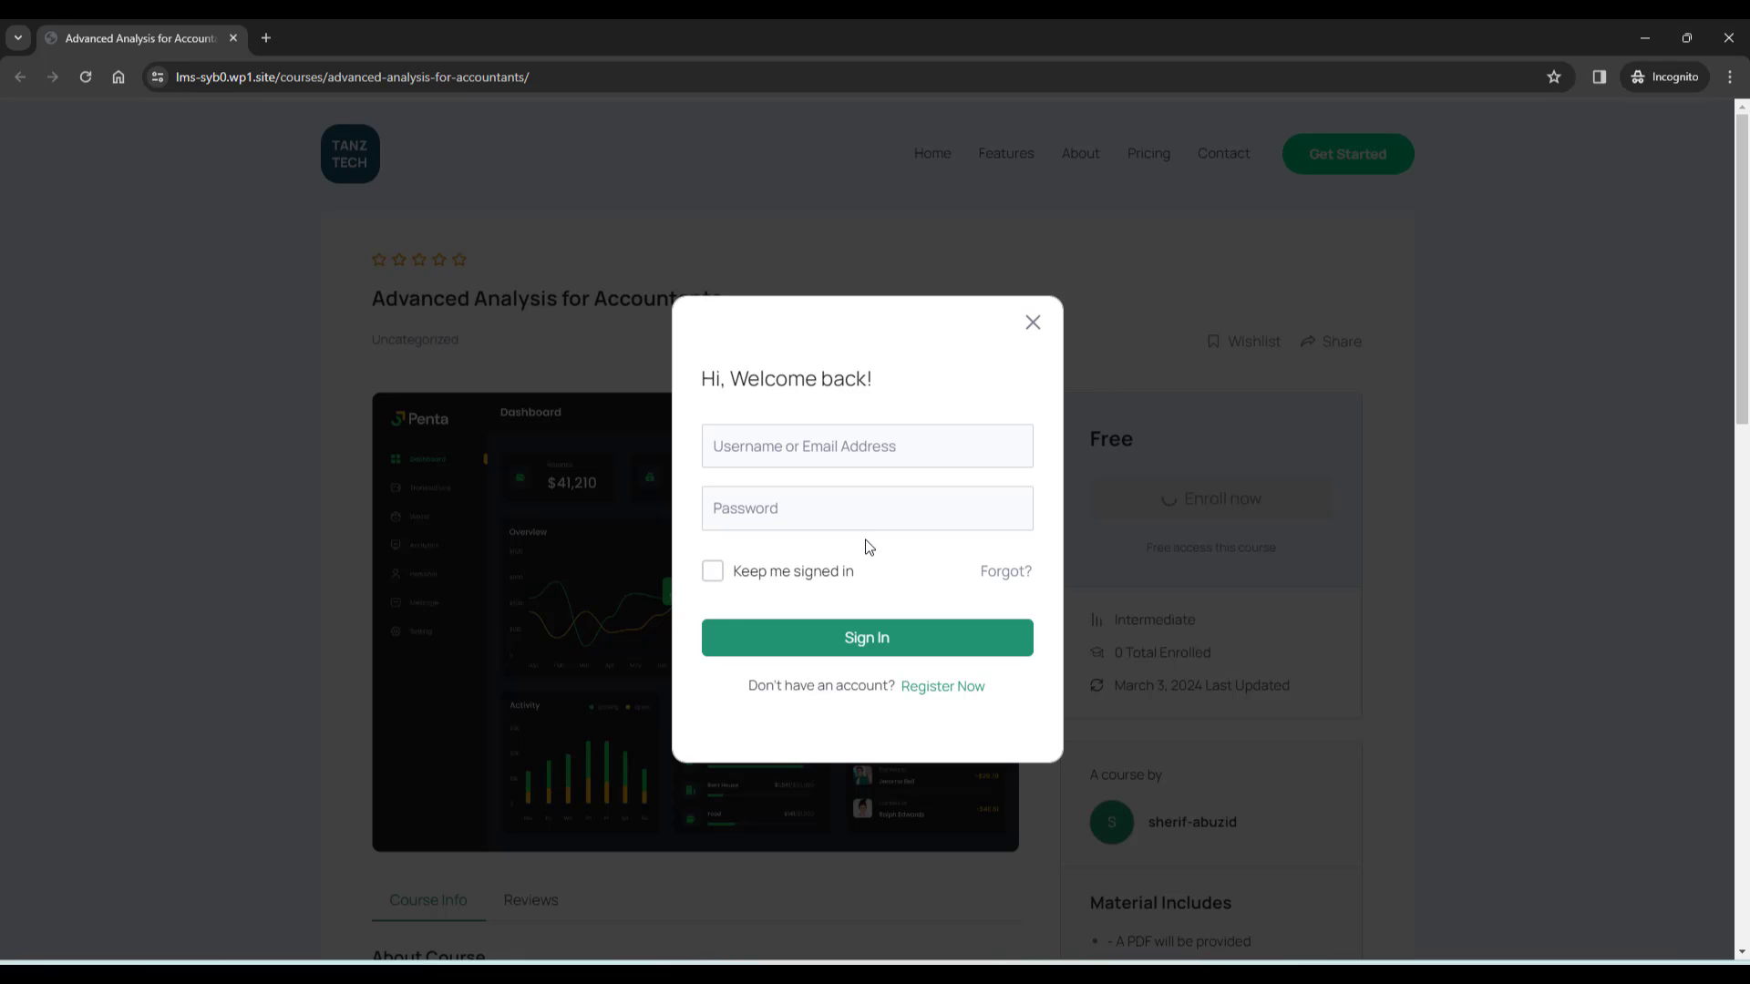
Open the registration form, autofill the student's details, amend the e-mail, and enter and confirm a password
click(927, 689)
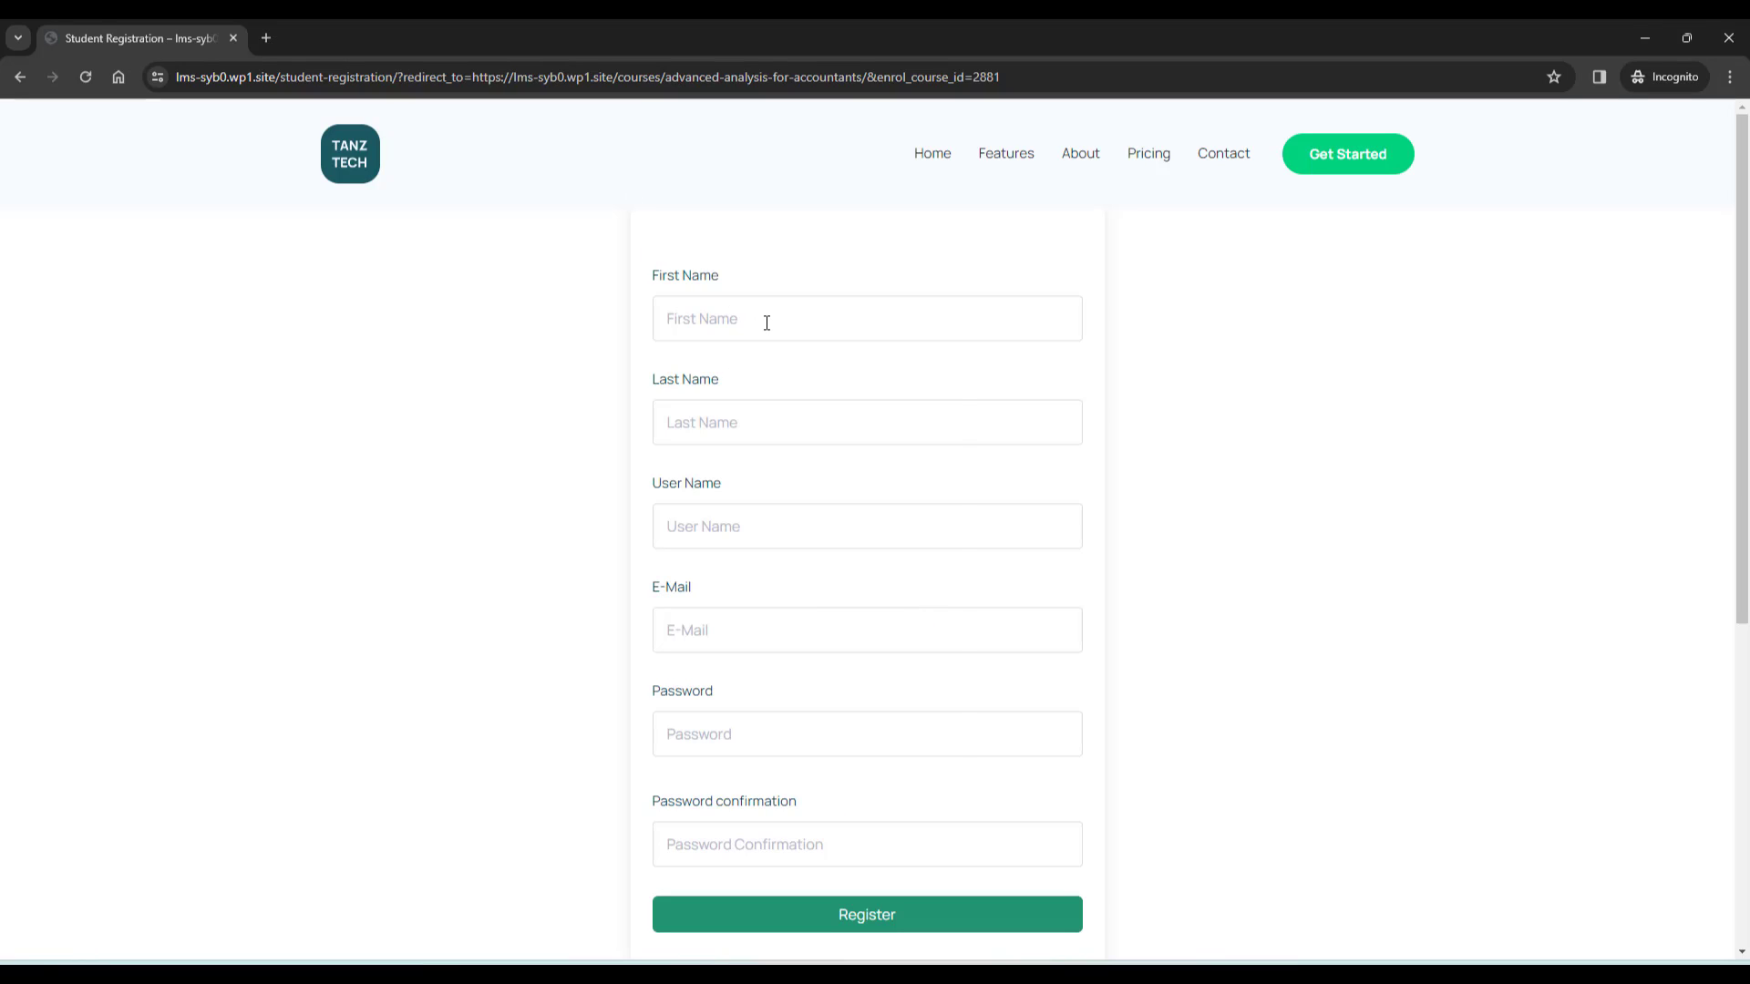
click(767, 323)
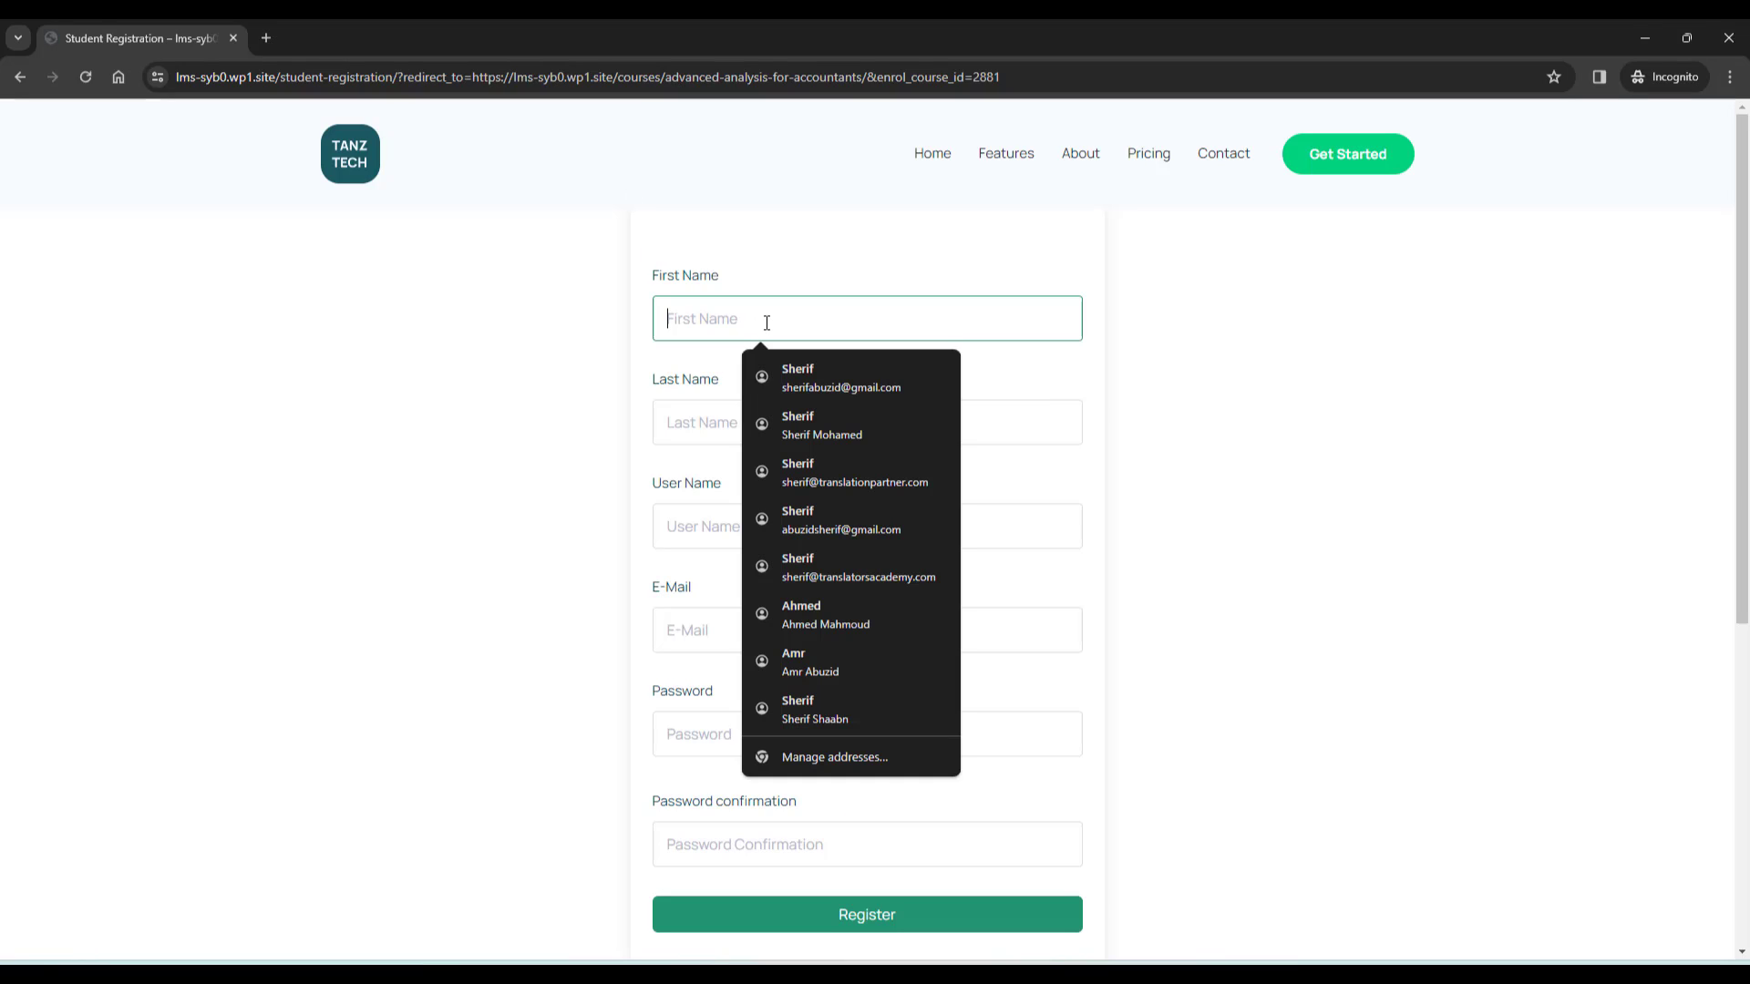
click(787, 363)
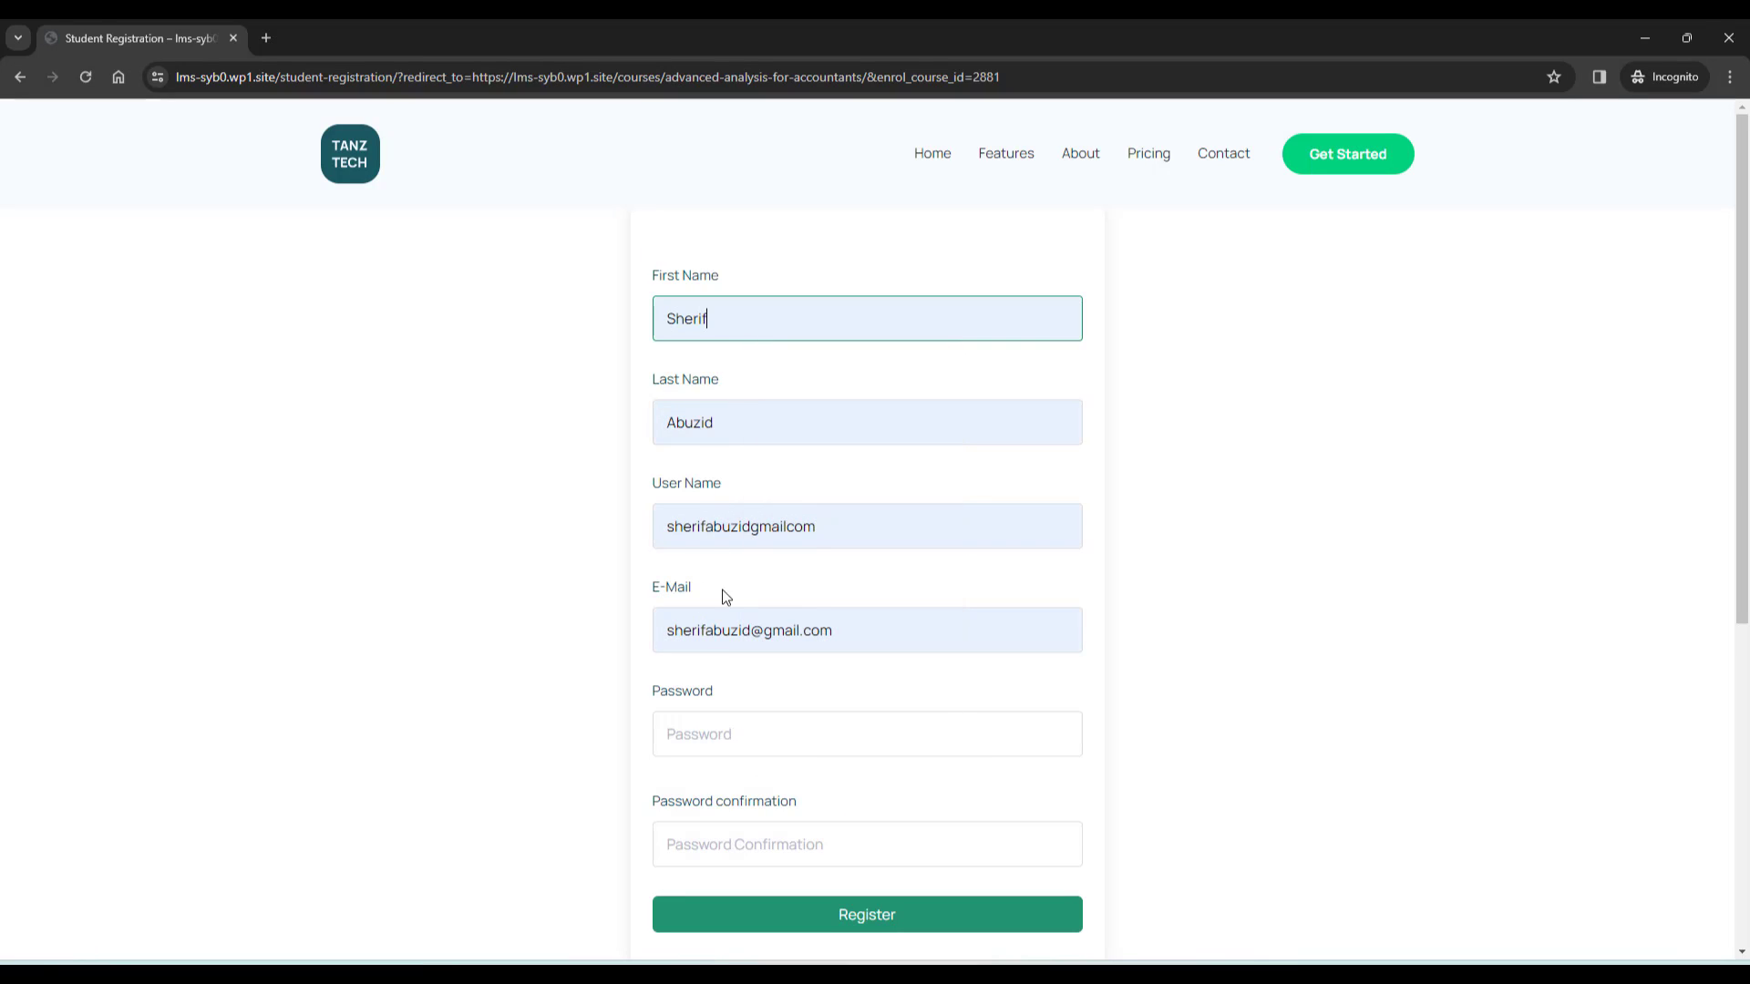
click(726, 629)
text(dd)
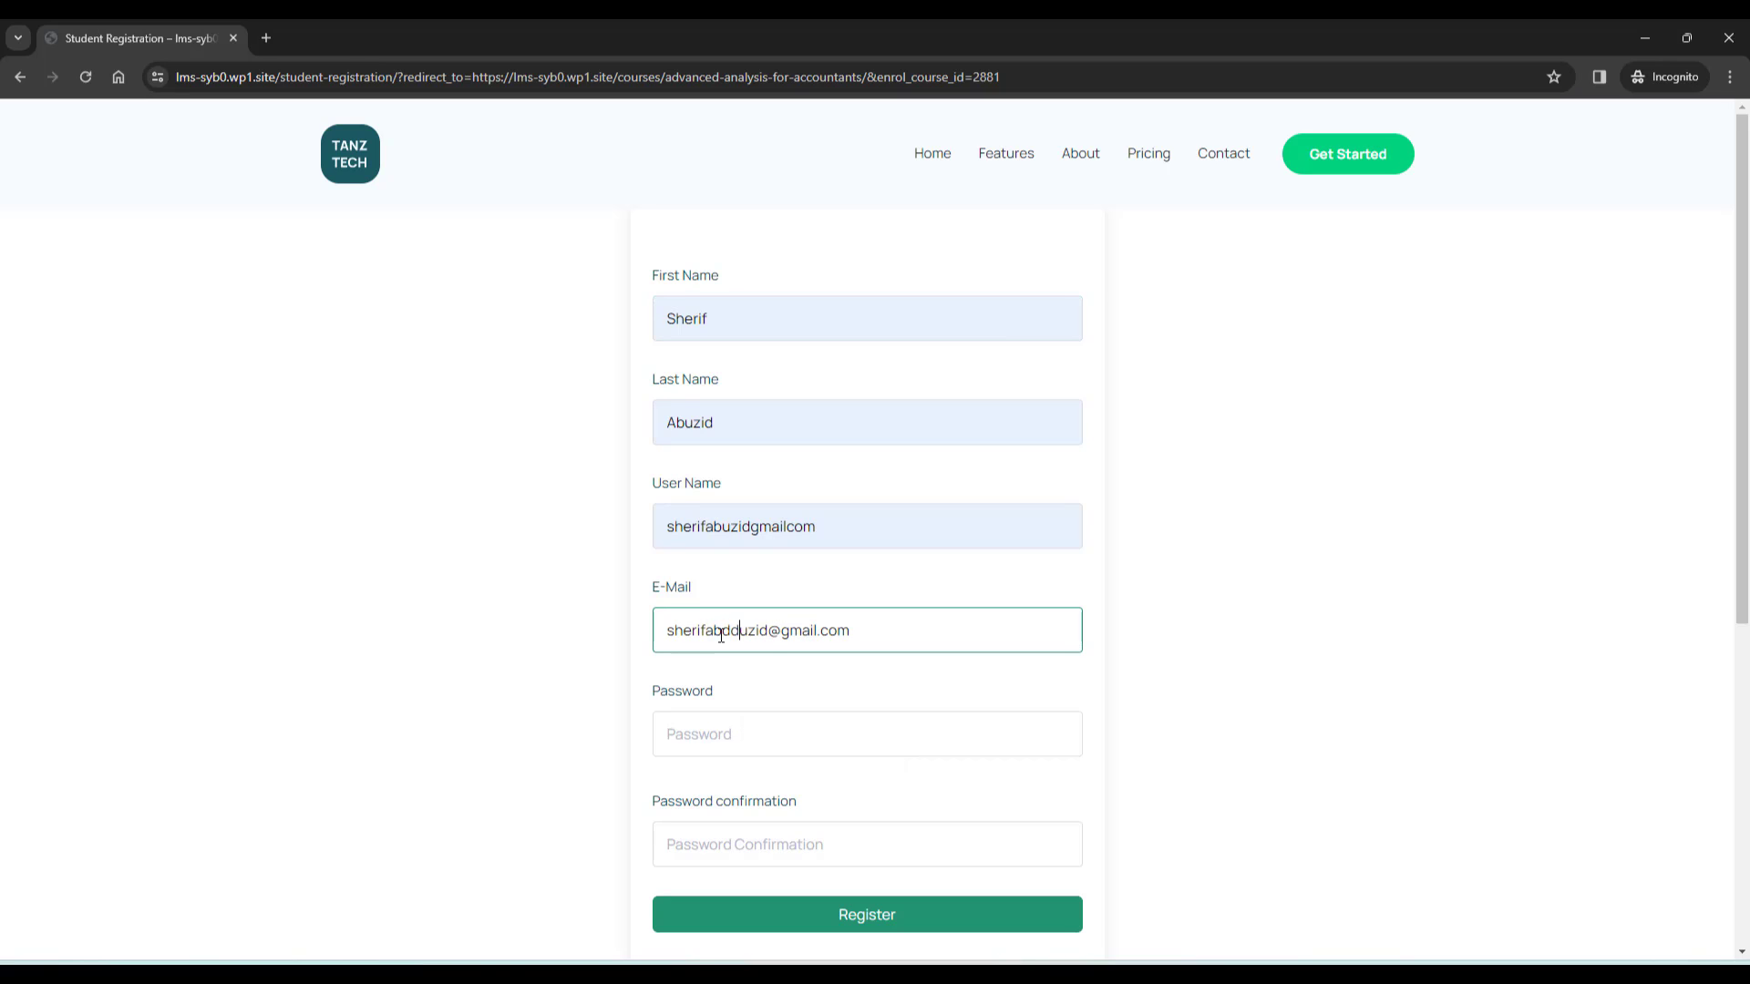
click(737, 739)
text(a******)
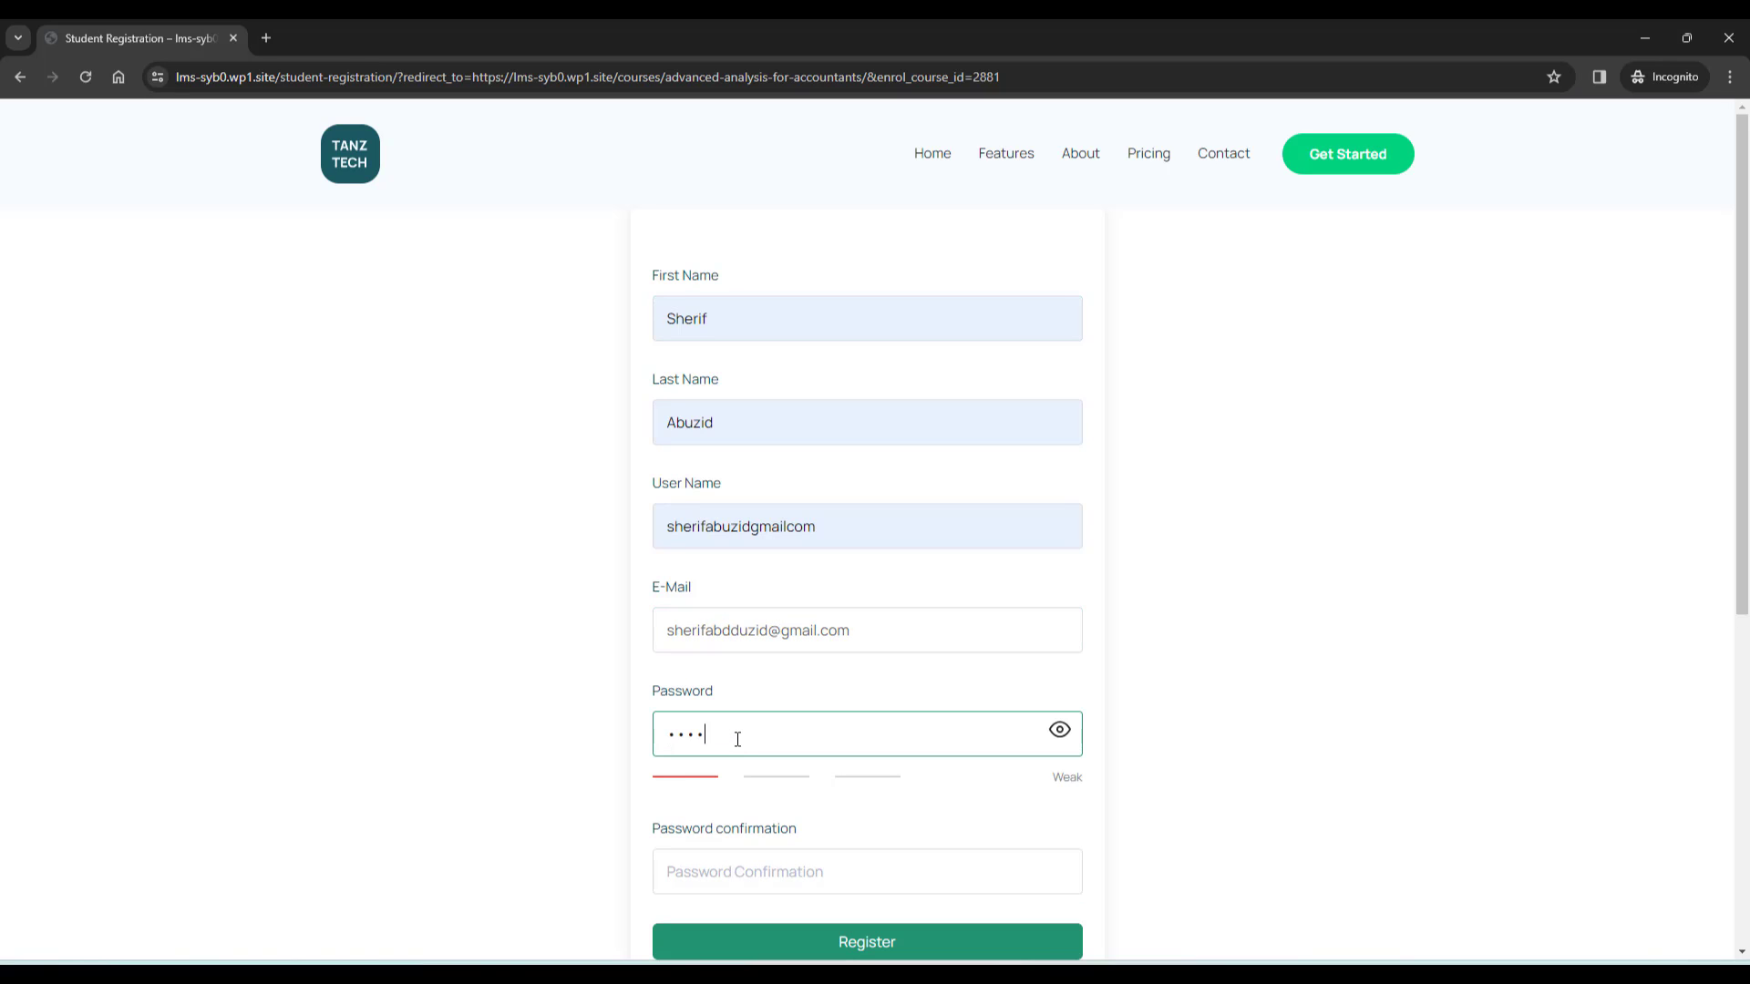
key(Tab)
text(•••••••)
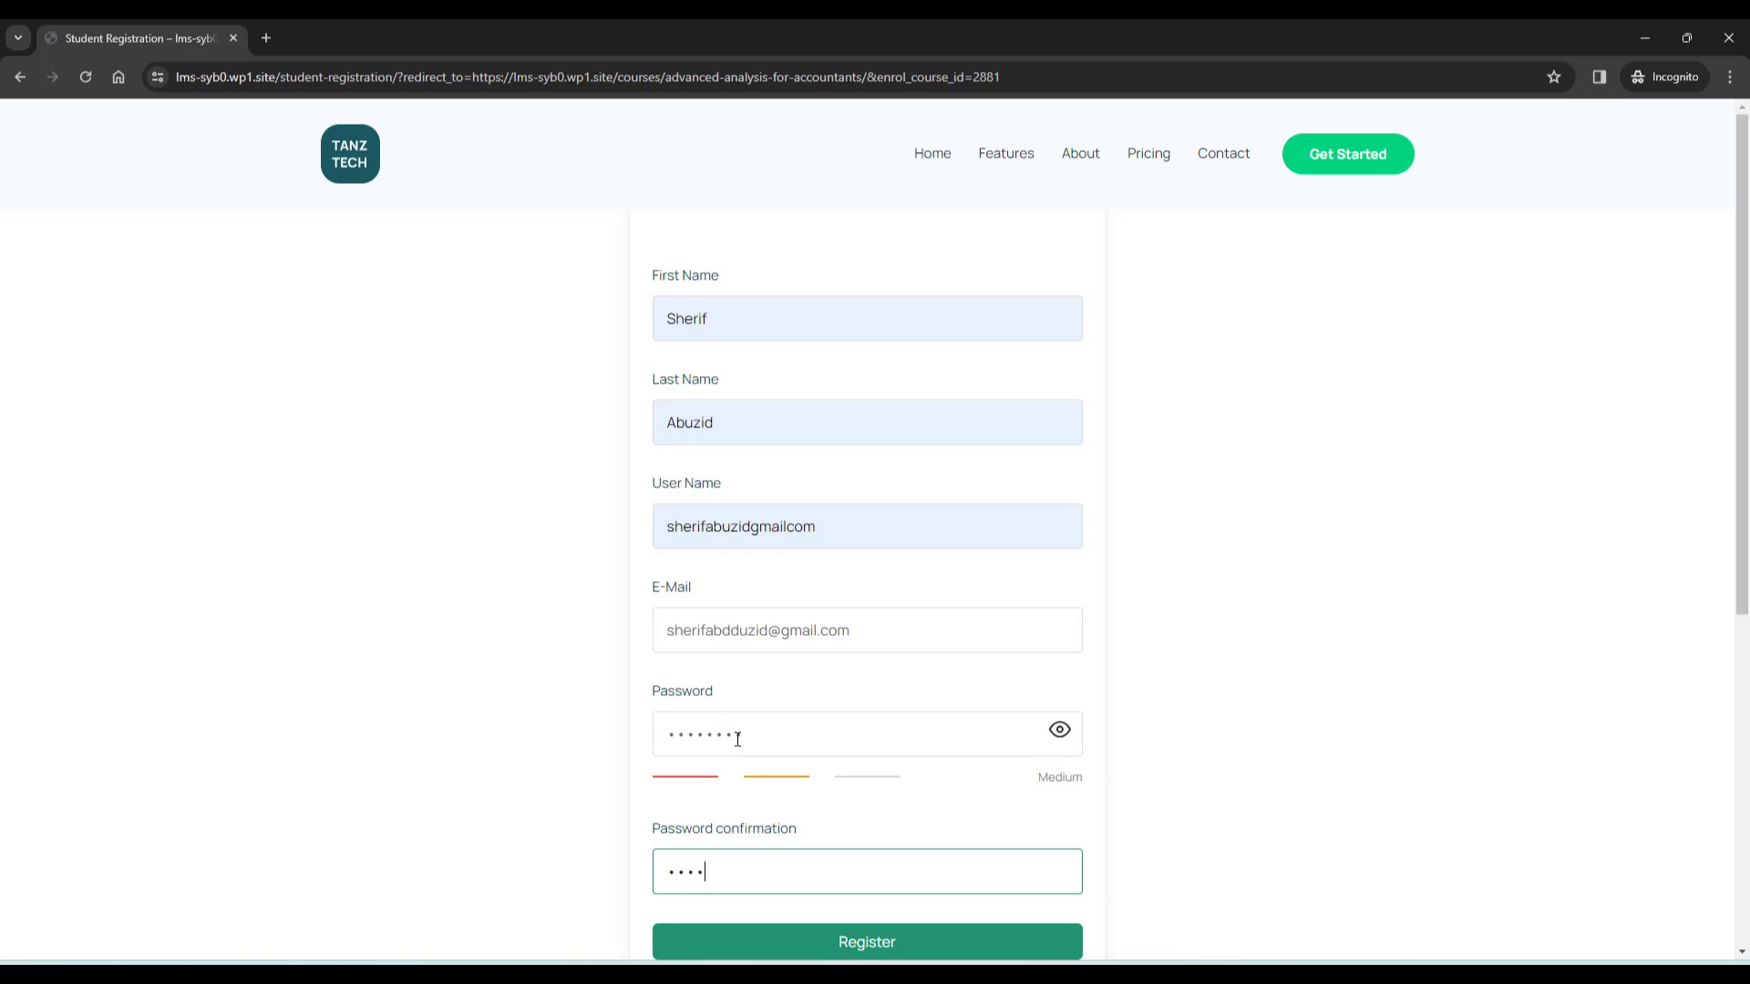
Submit the registration, change the already-taken user name, and resubmit to create the account
triple_click(790, 630)
click(1126, 626)
scroll(1003, 675, down, 3)
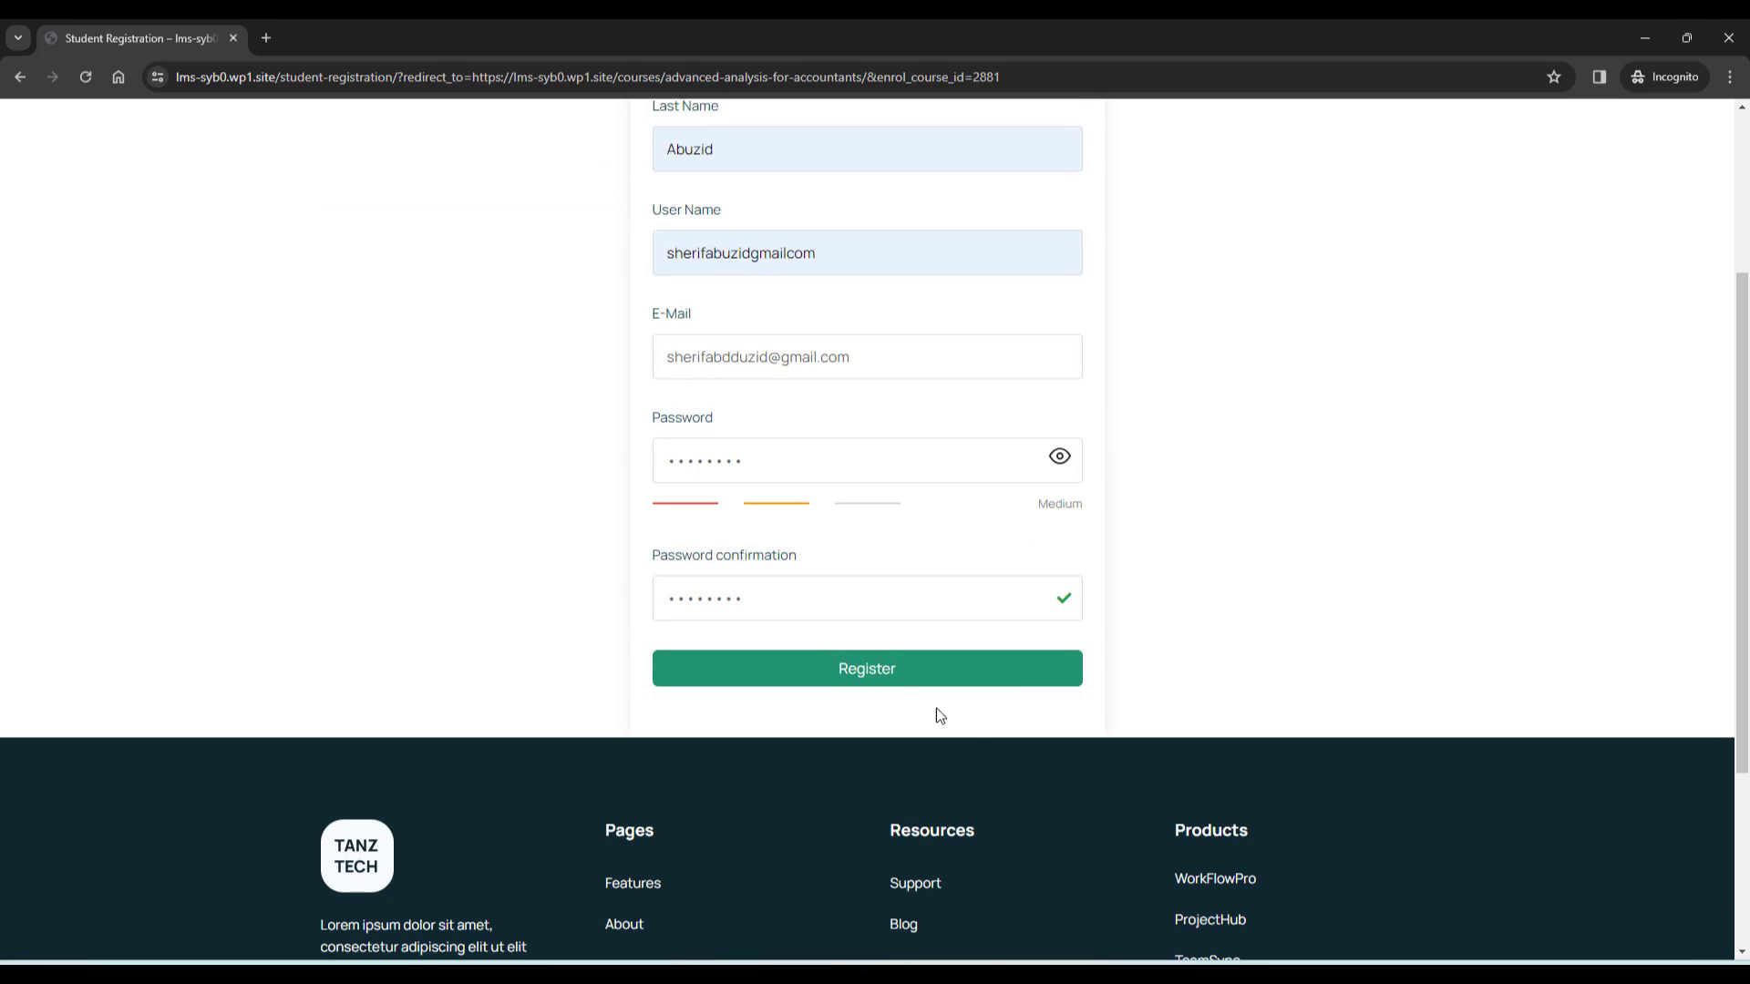
click(911, 672)
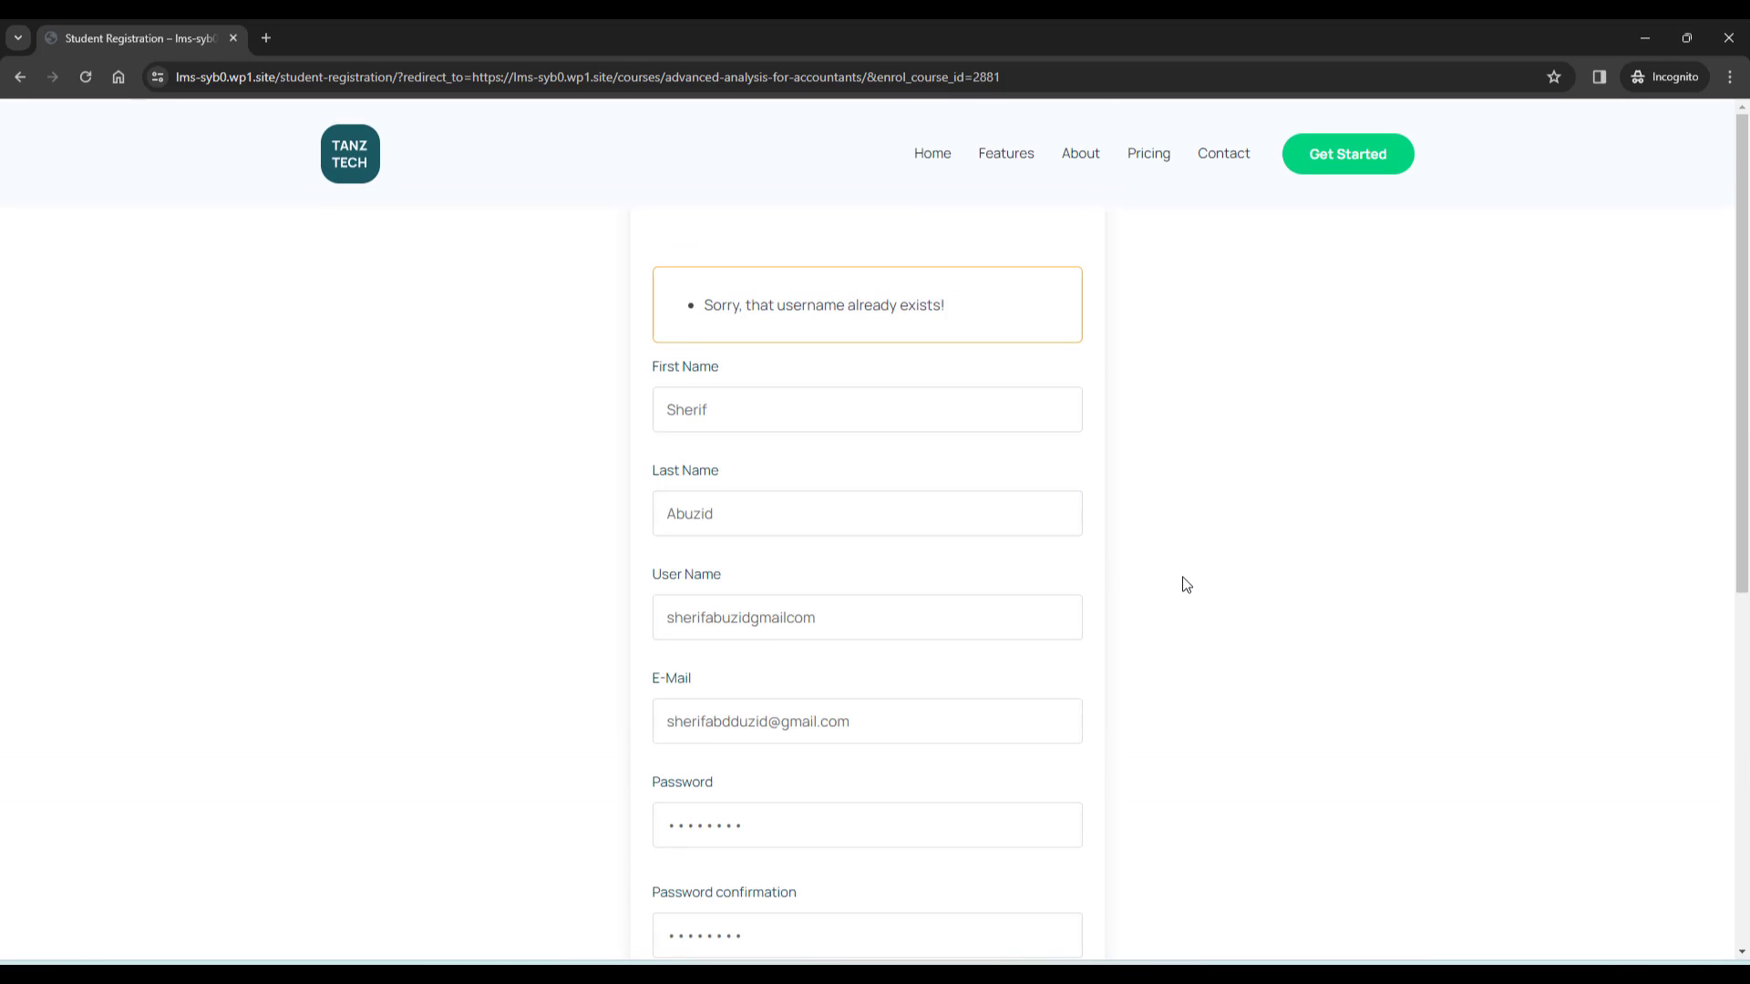
scroll(1186, 585, down, 2)
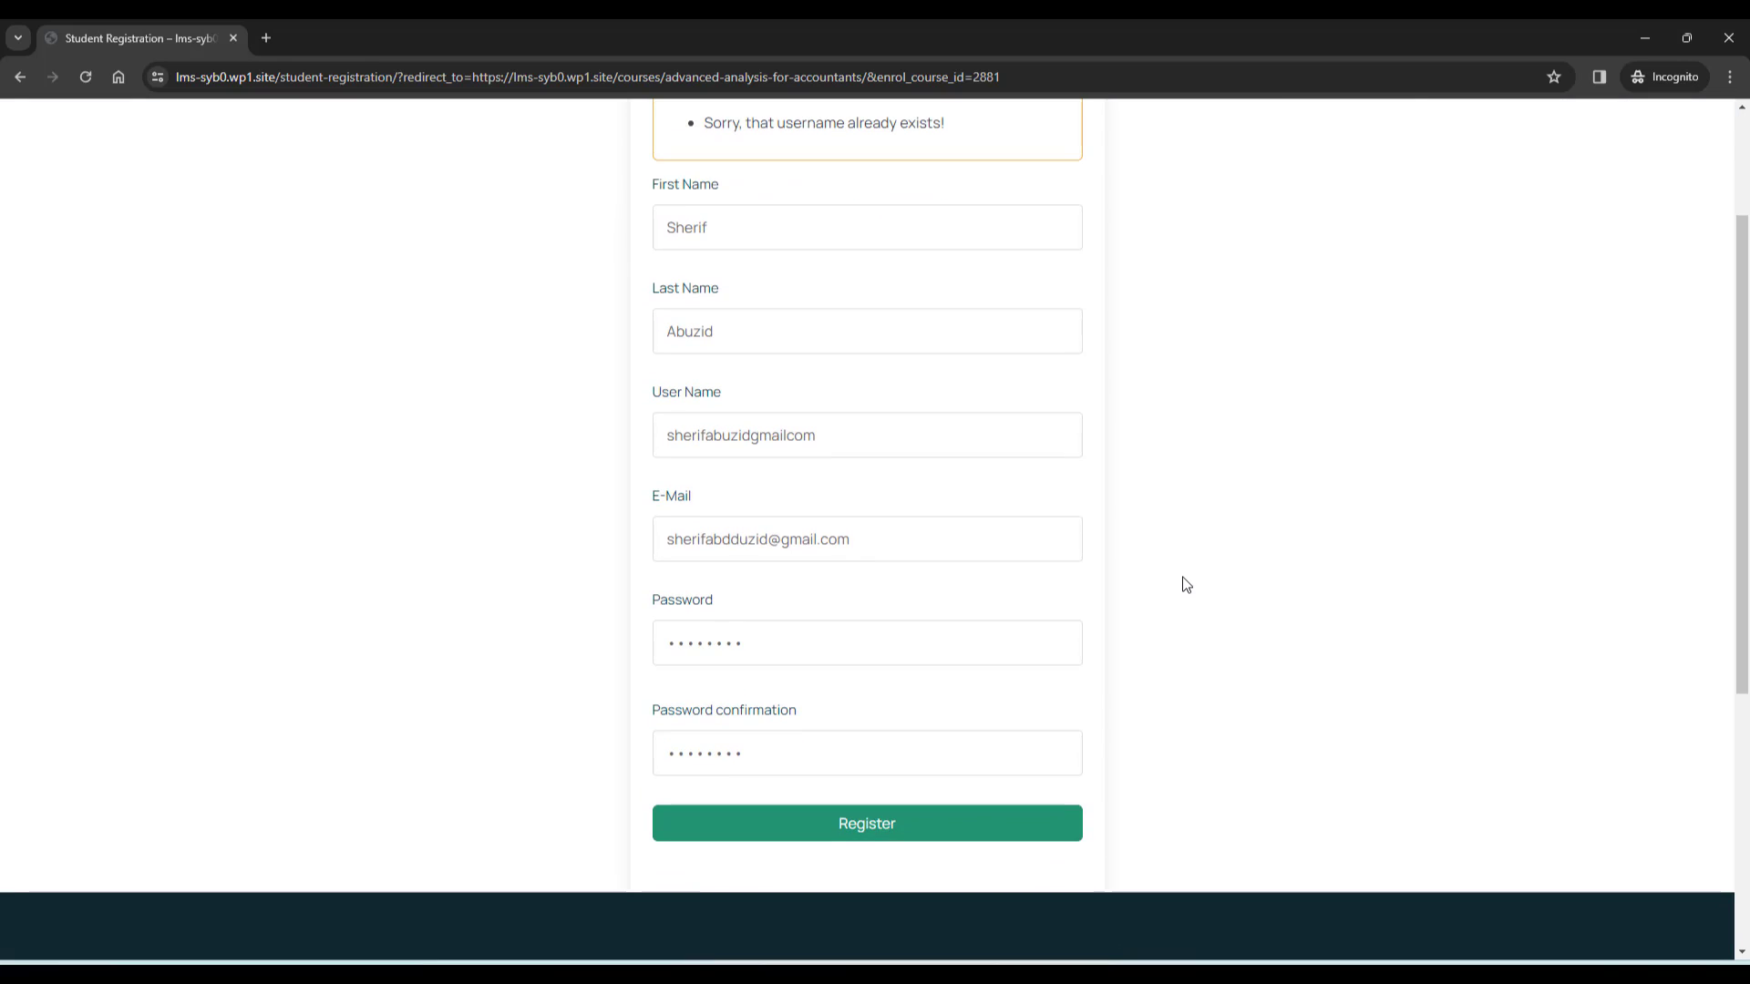
click(761, 437)
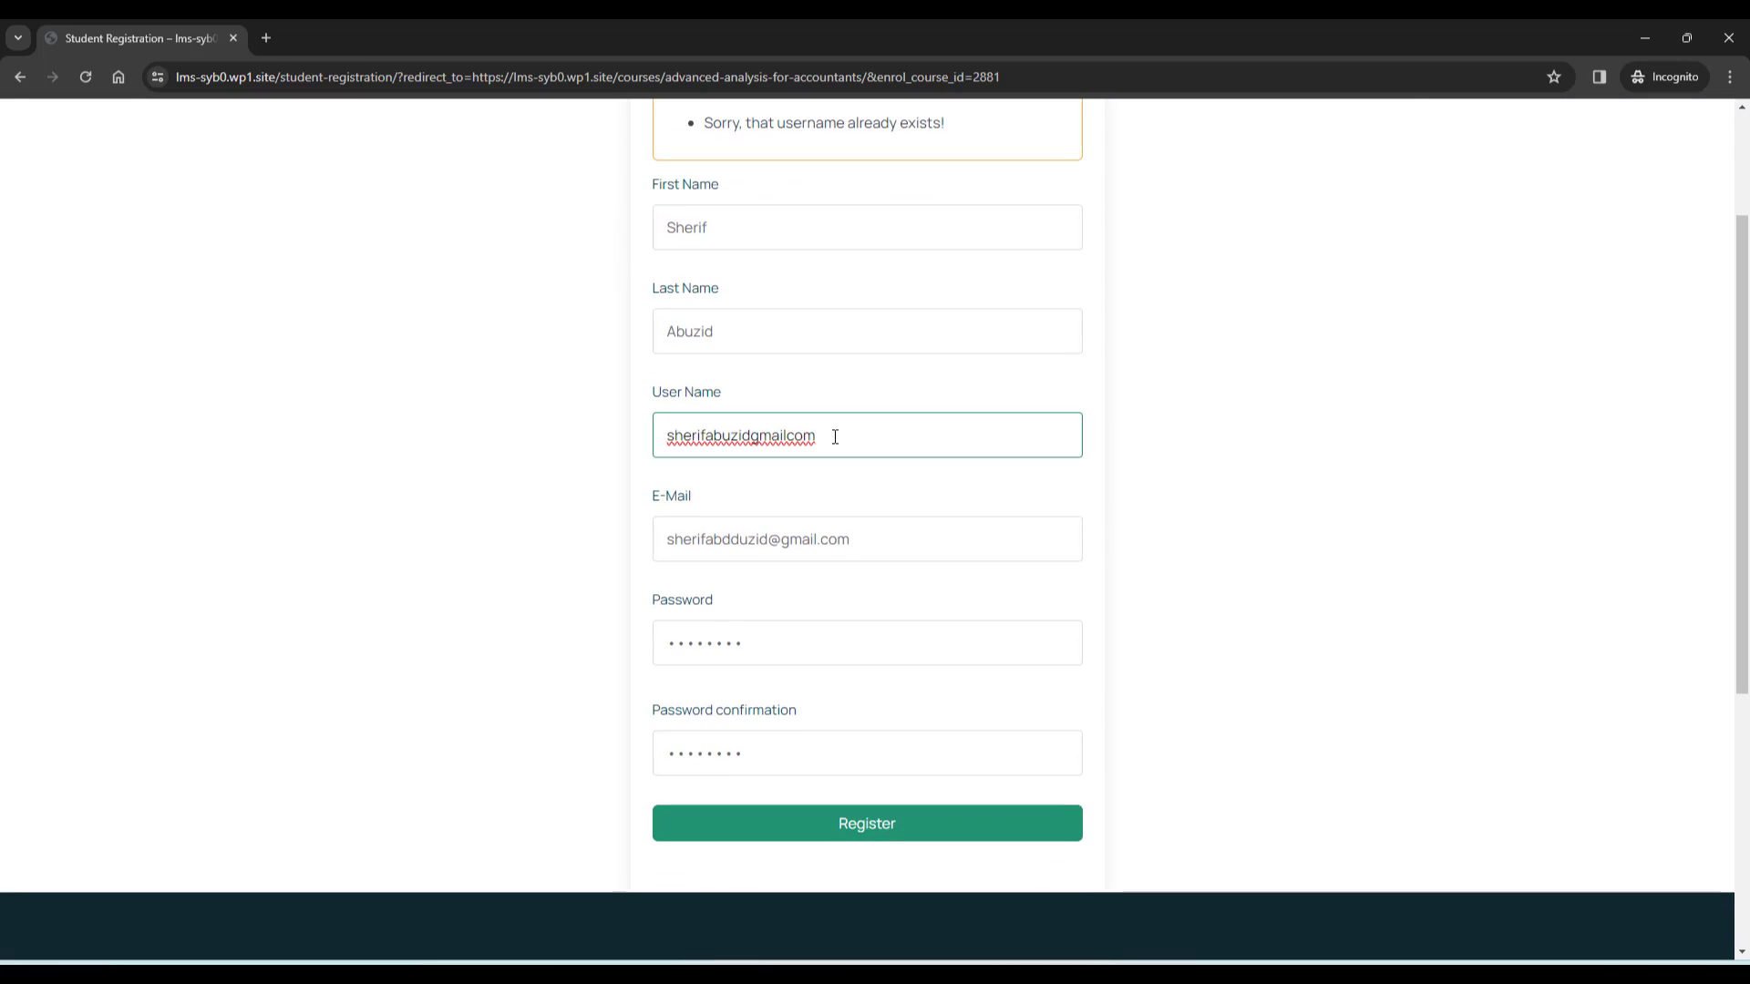
text(tt)
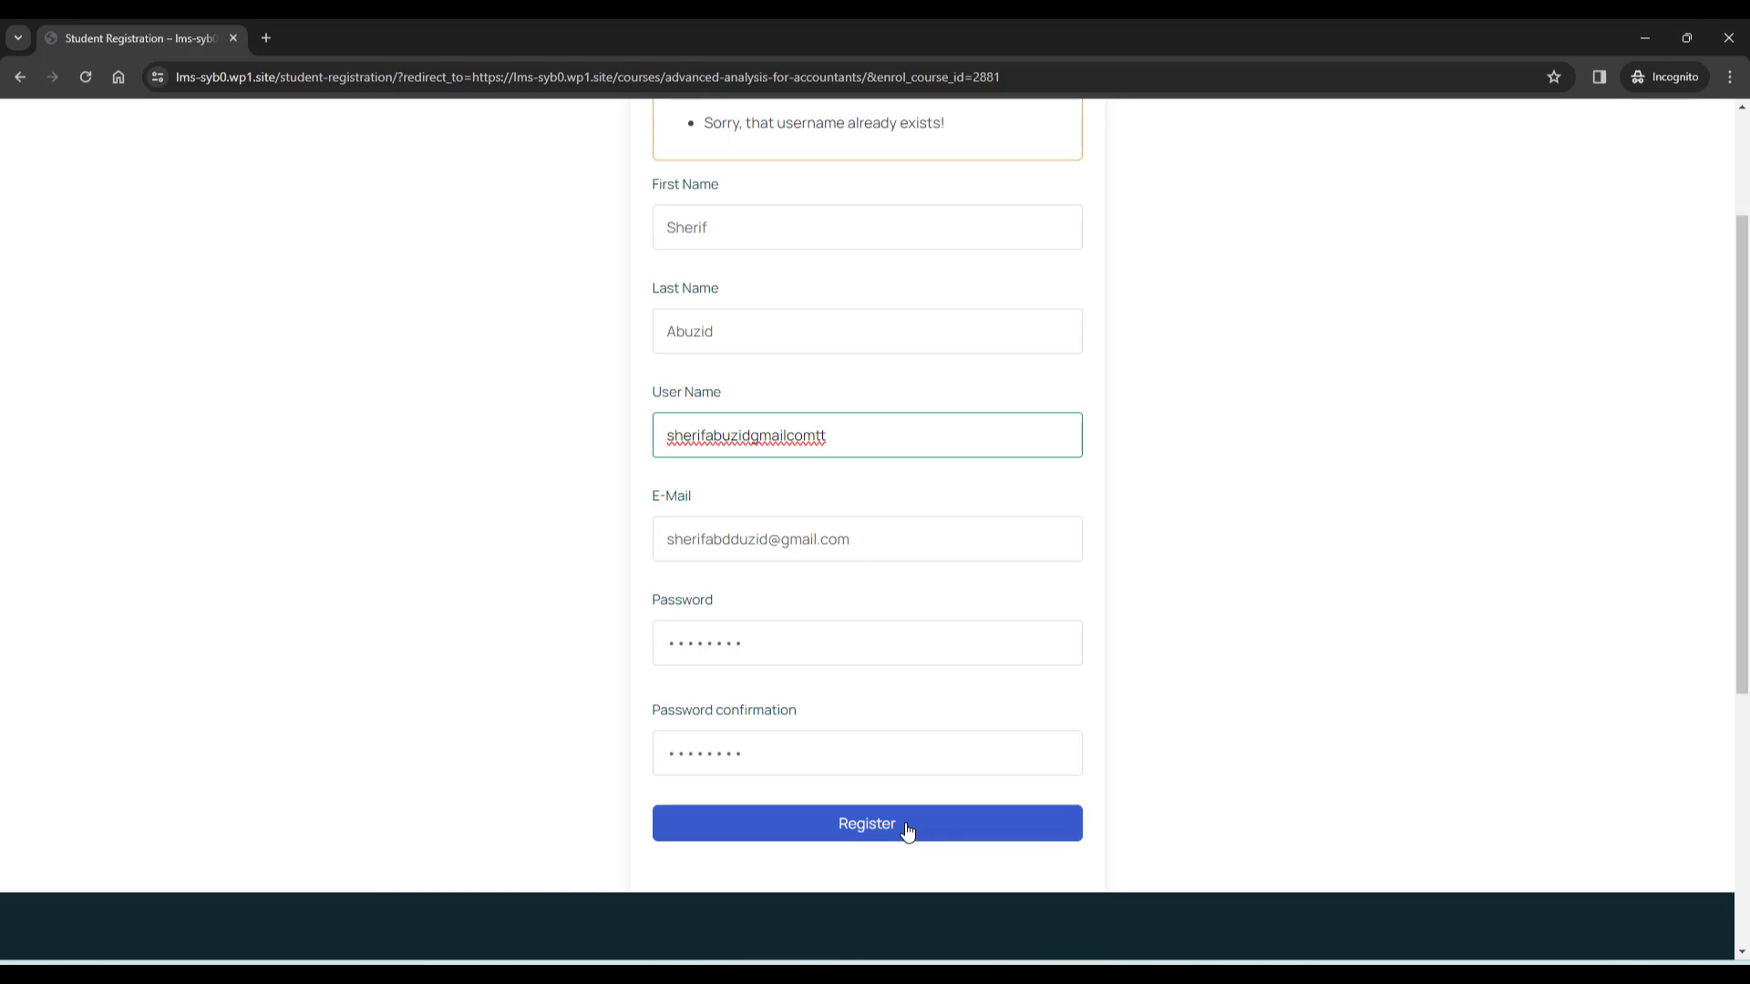
triple_click(902, 546)
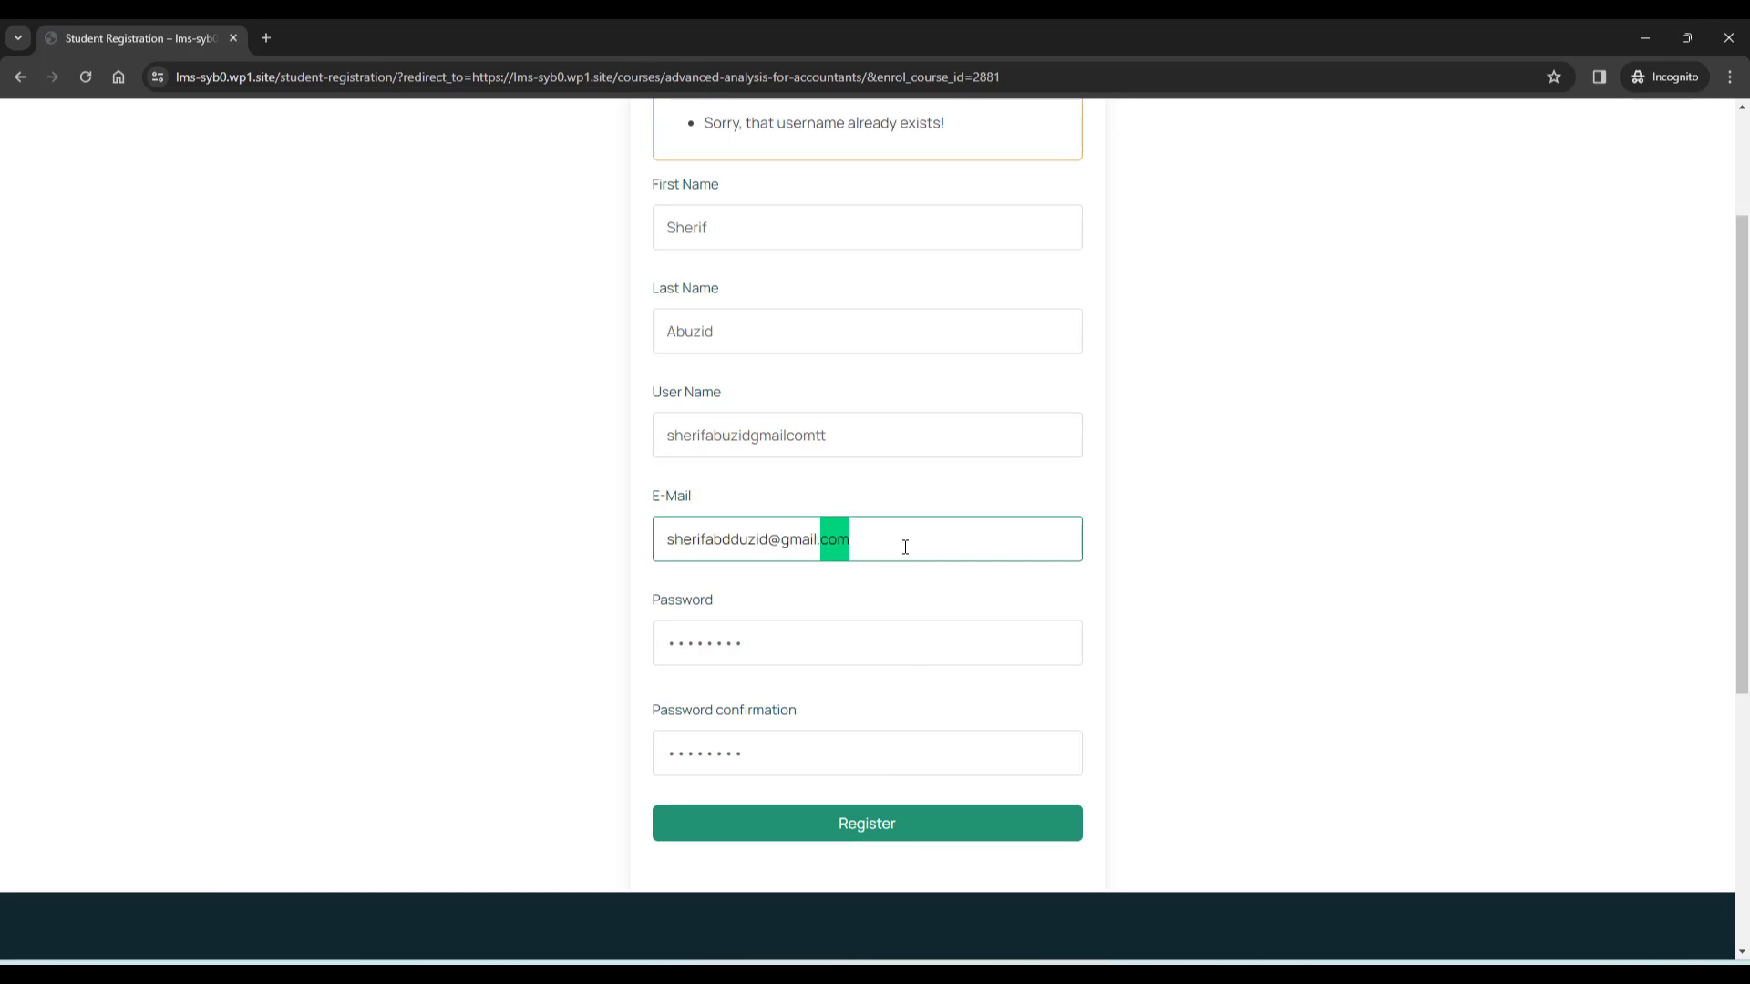
click(948, 832)
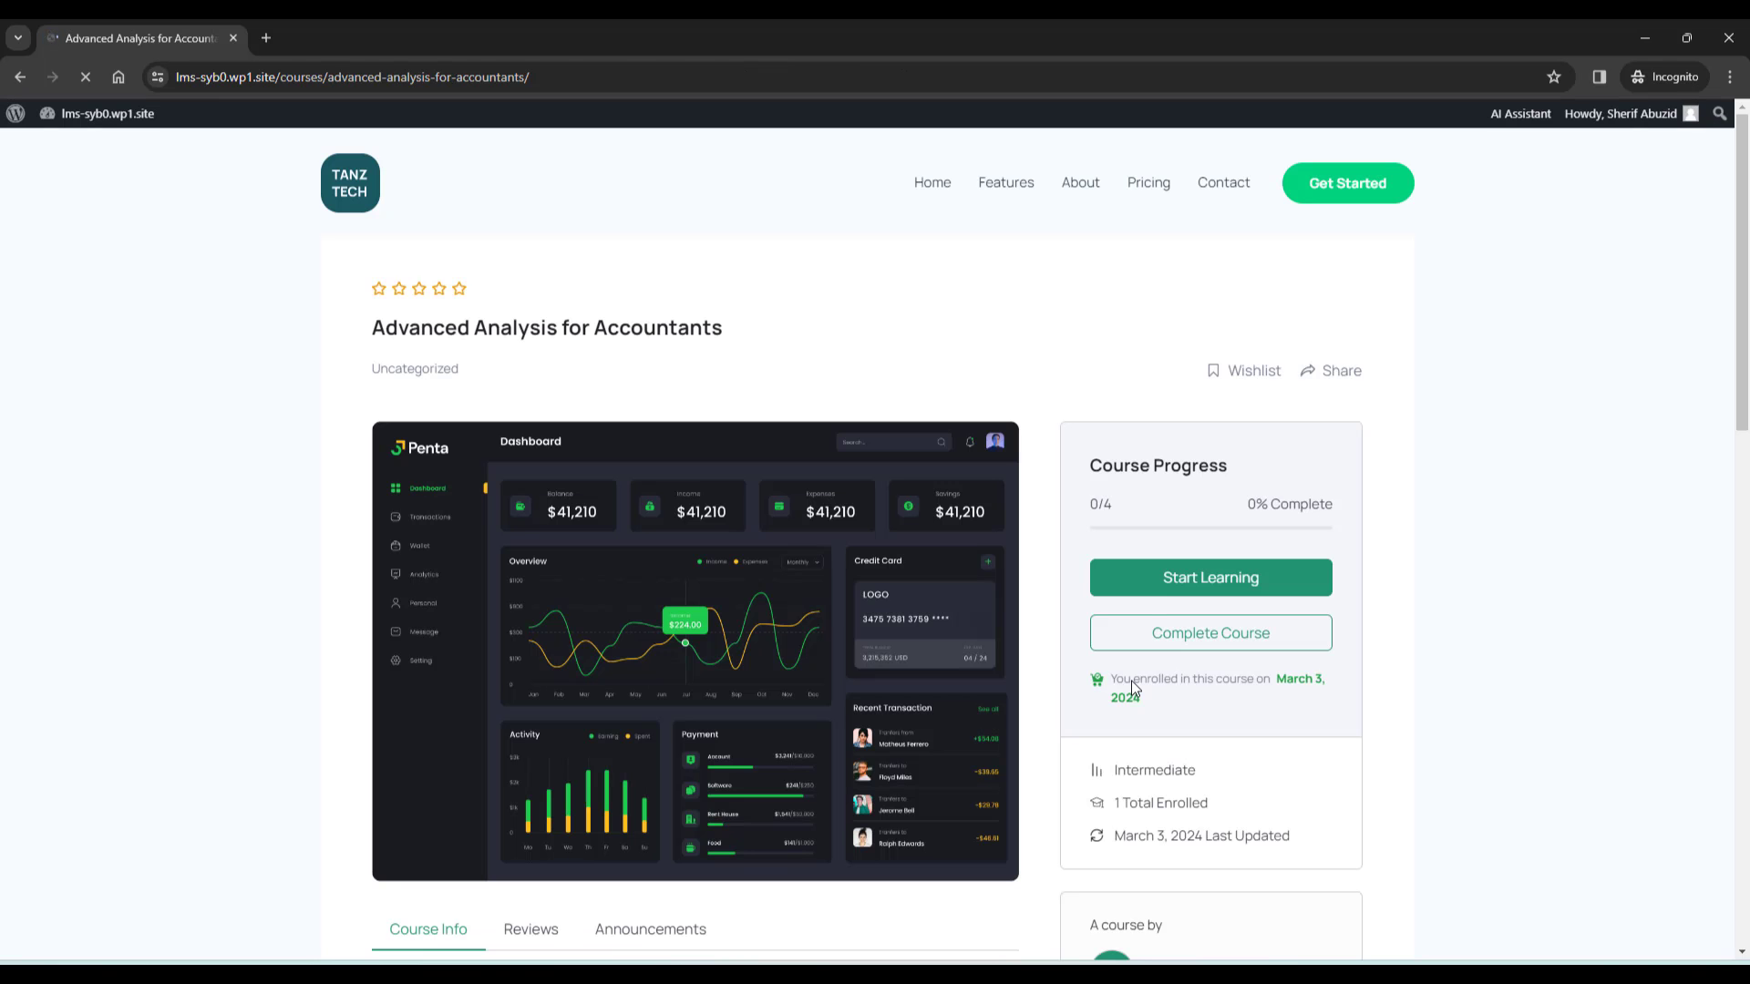
scroll(1457, 546, down, 3)
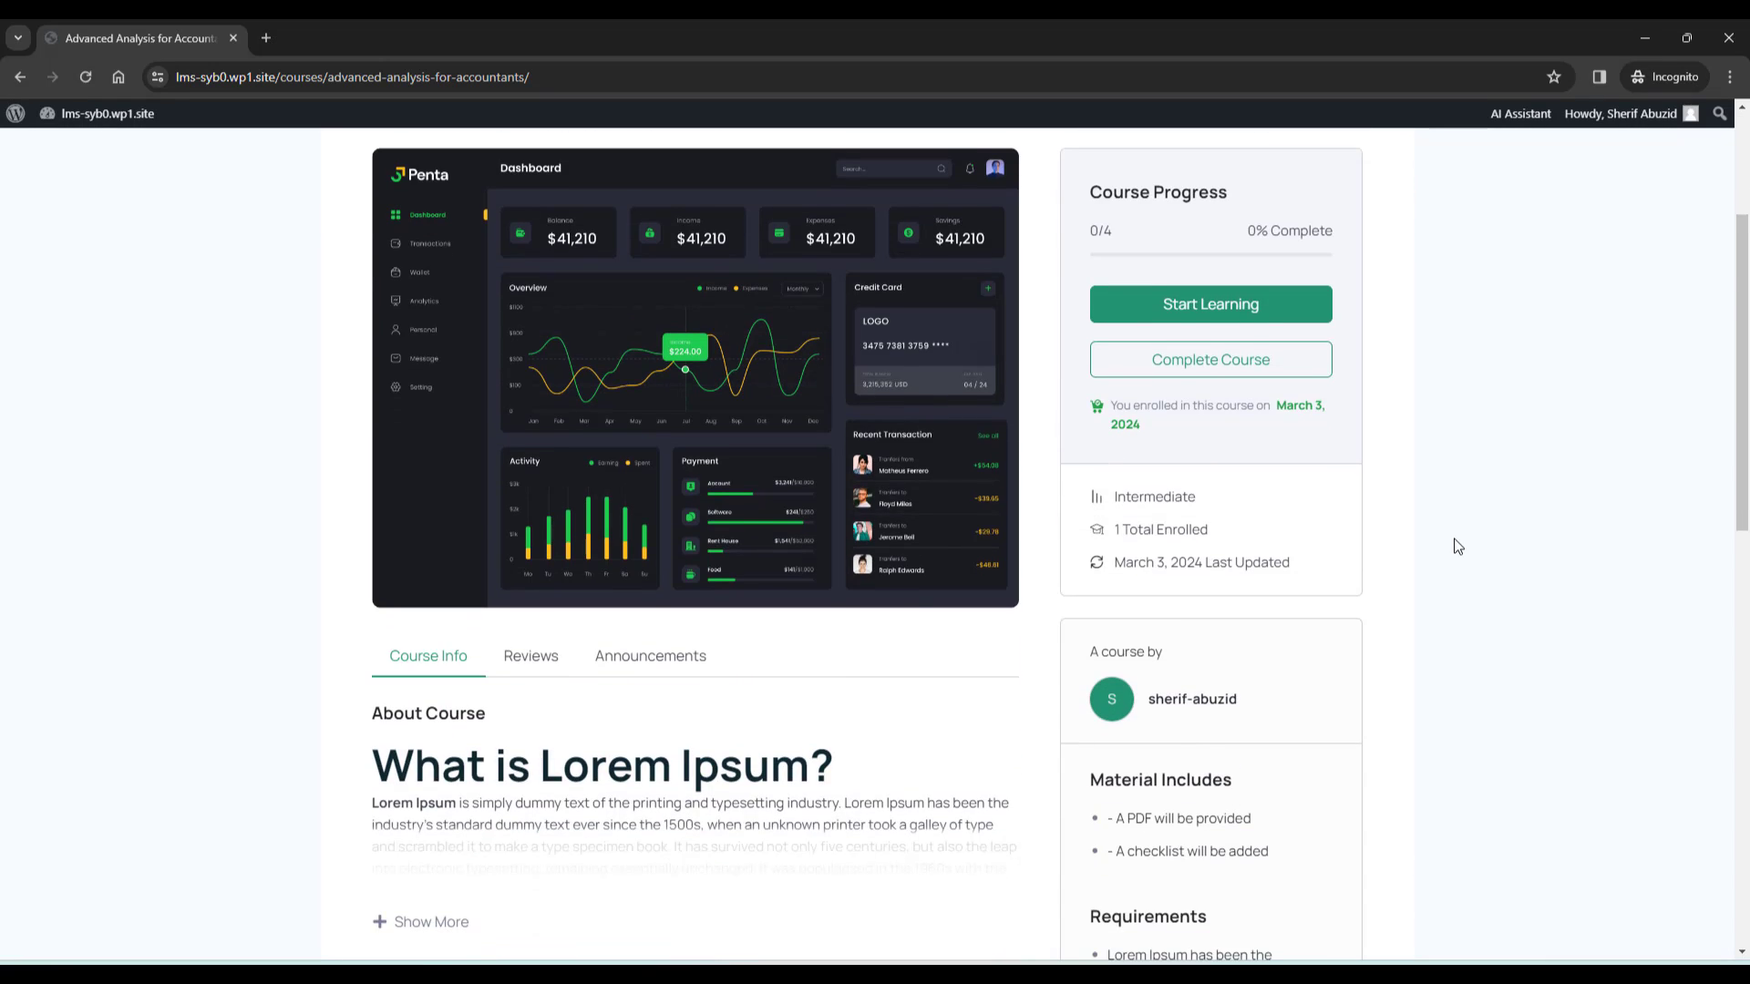
scroll(1456, 546, up, 3)
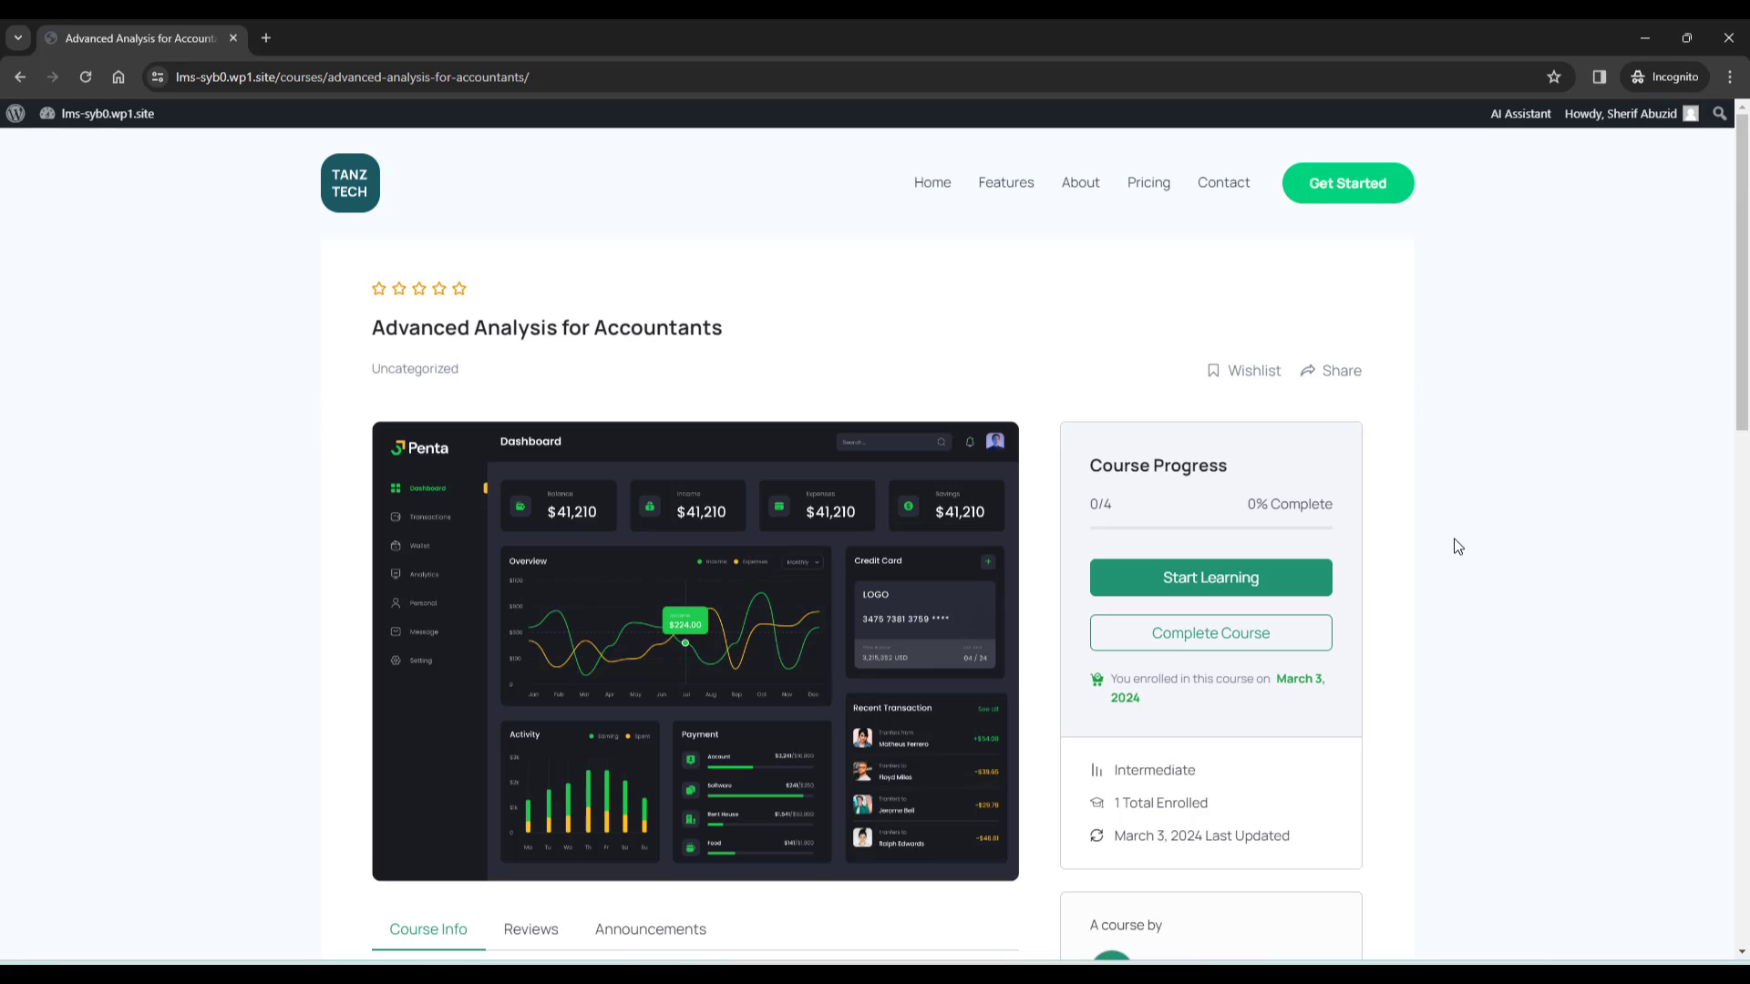
click(1173, 584)
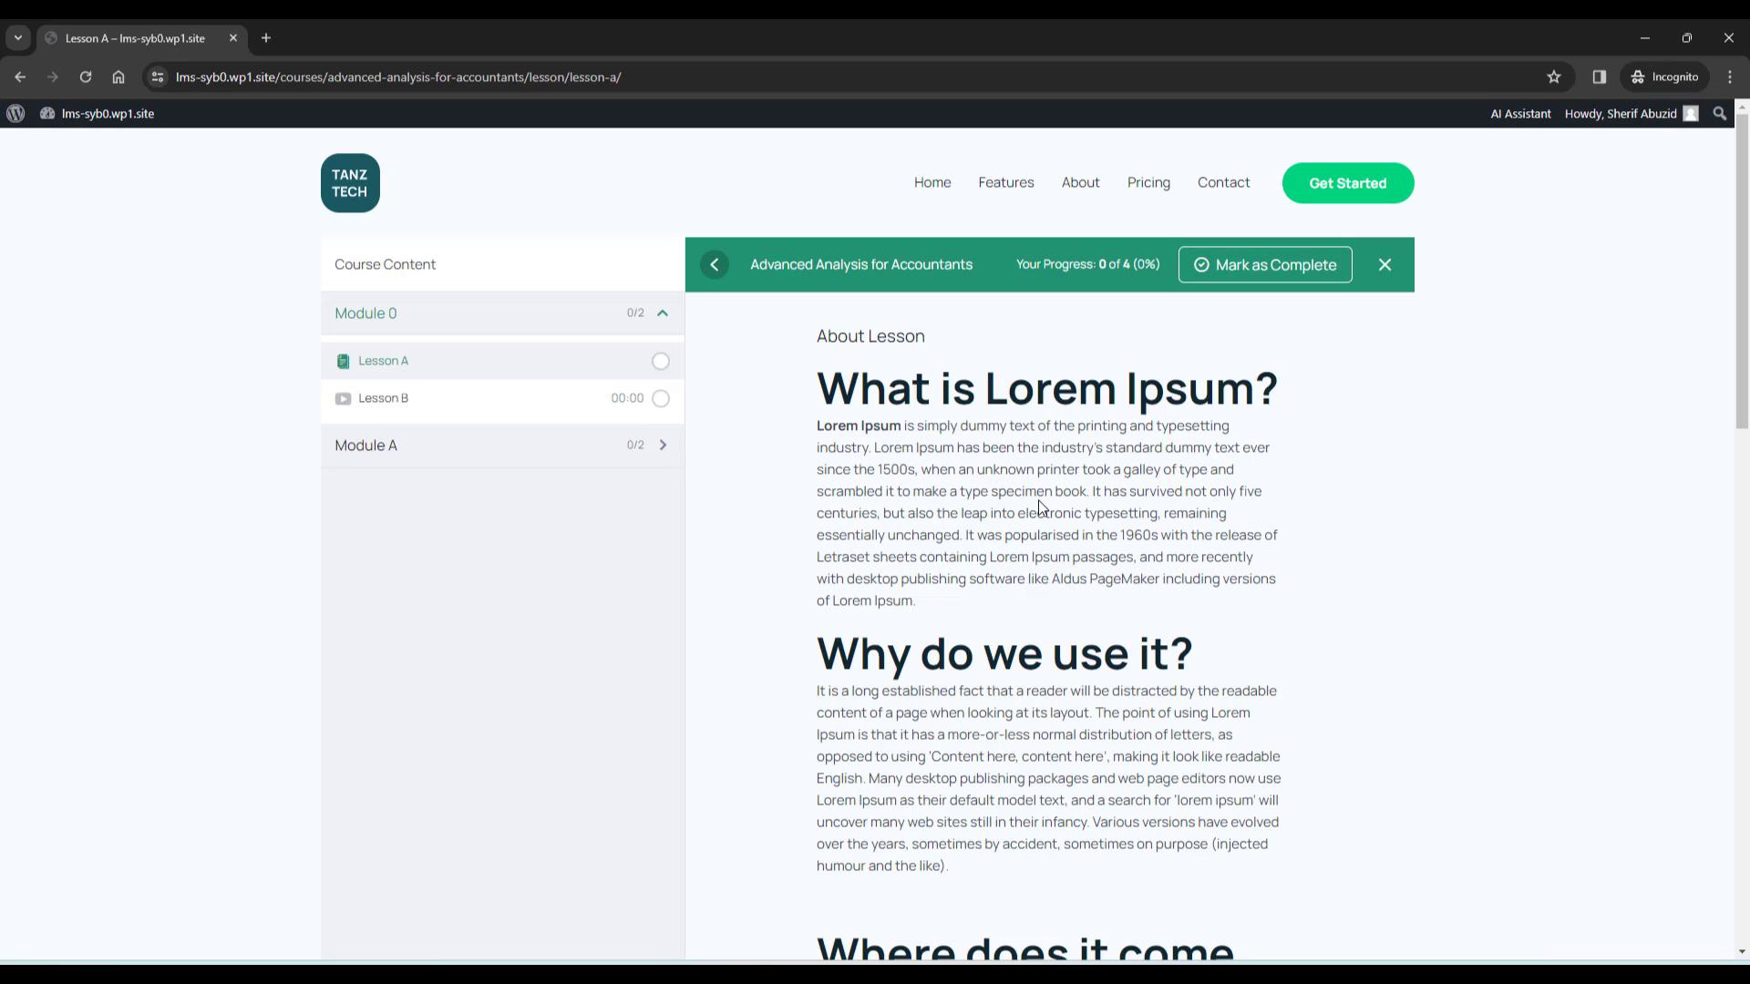
scroll(895, 494, down, 5)
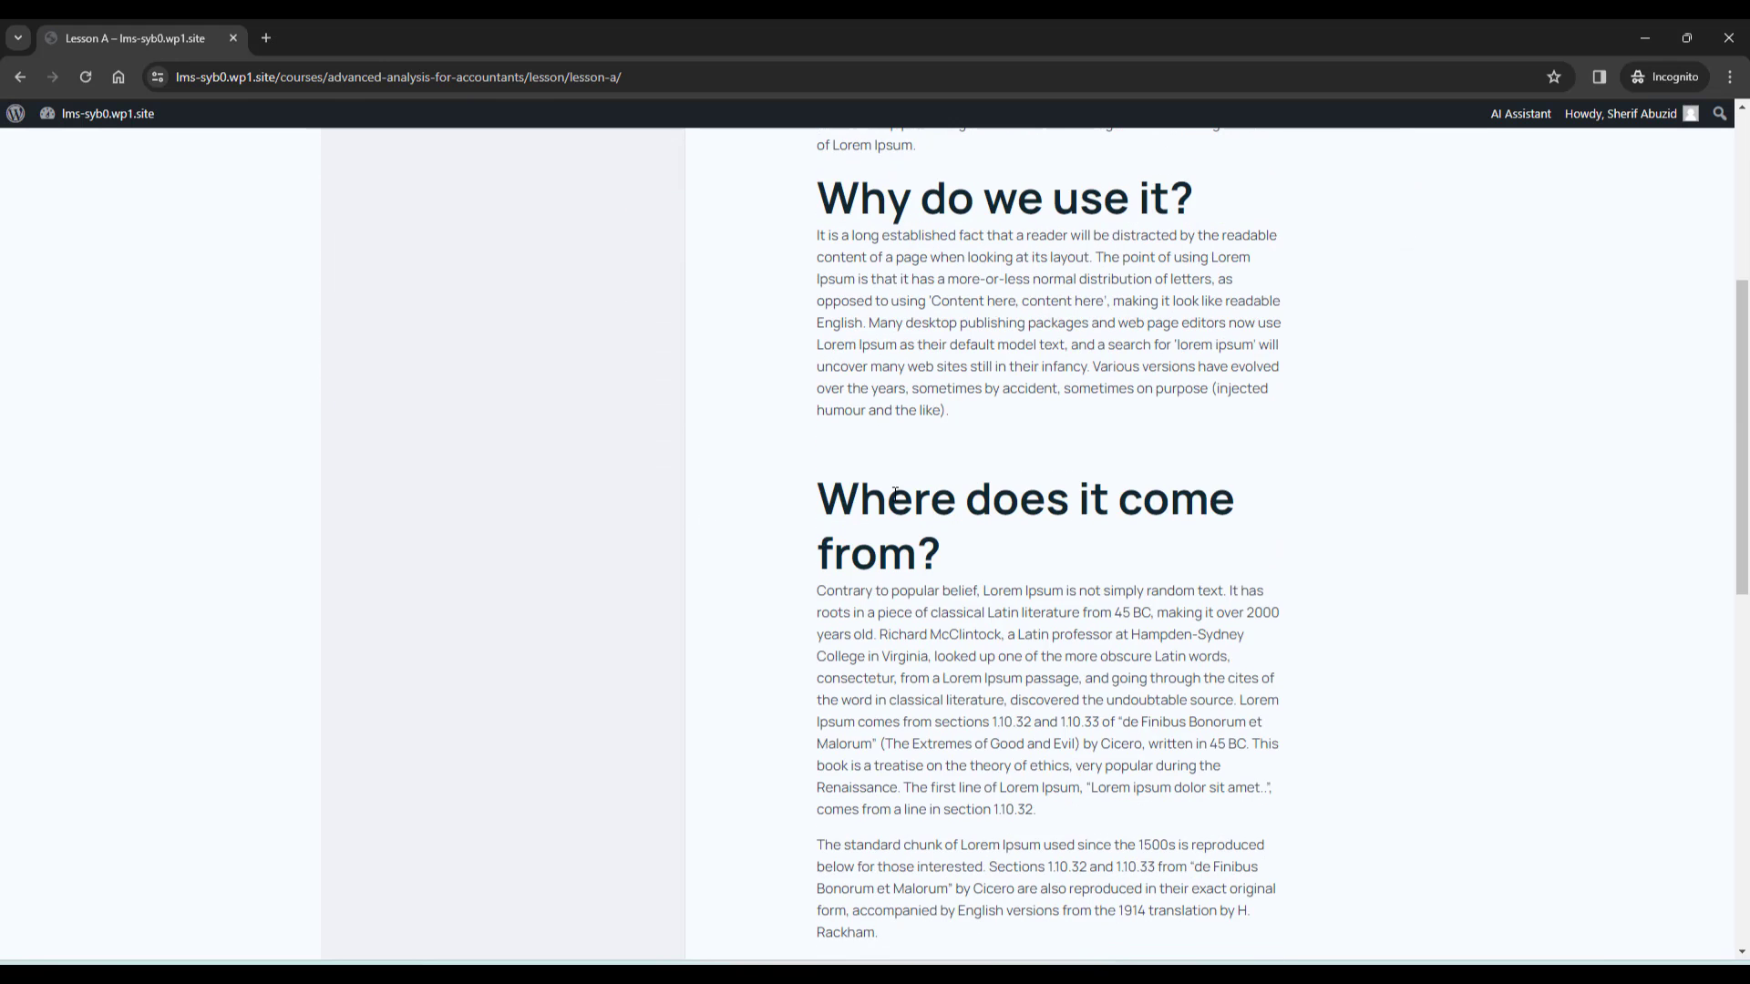
scroll(895, 494, up, 5)
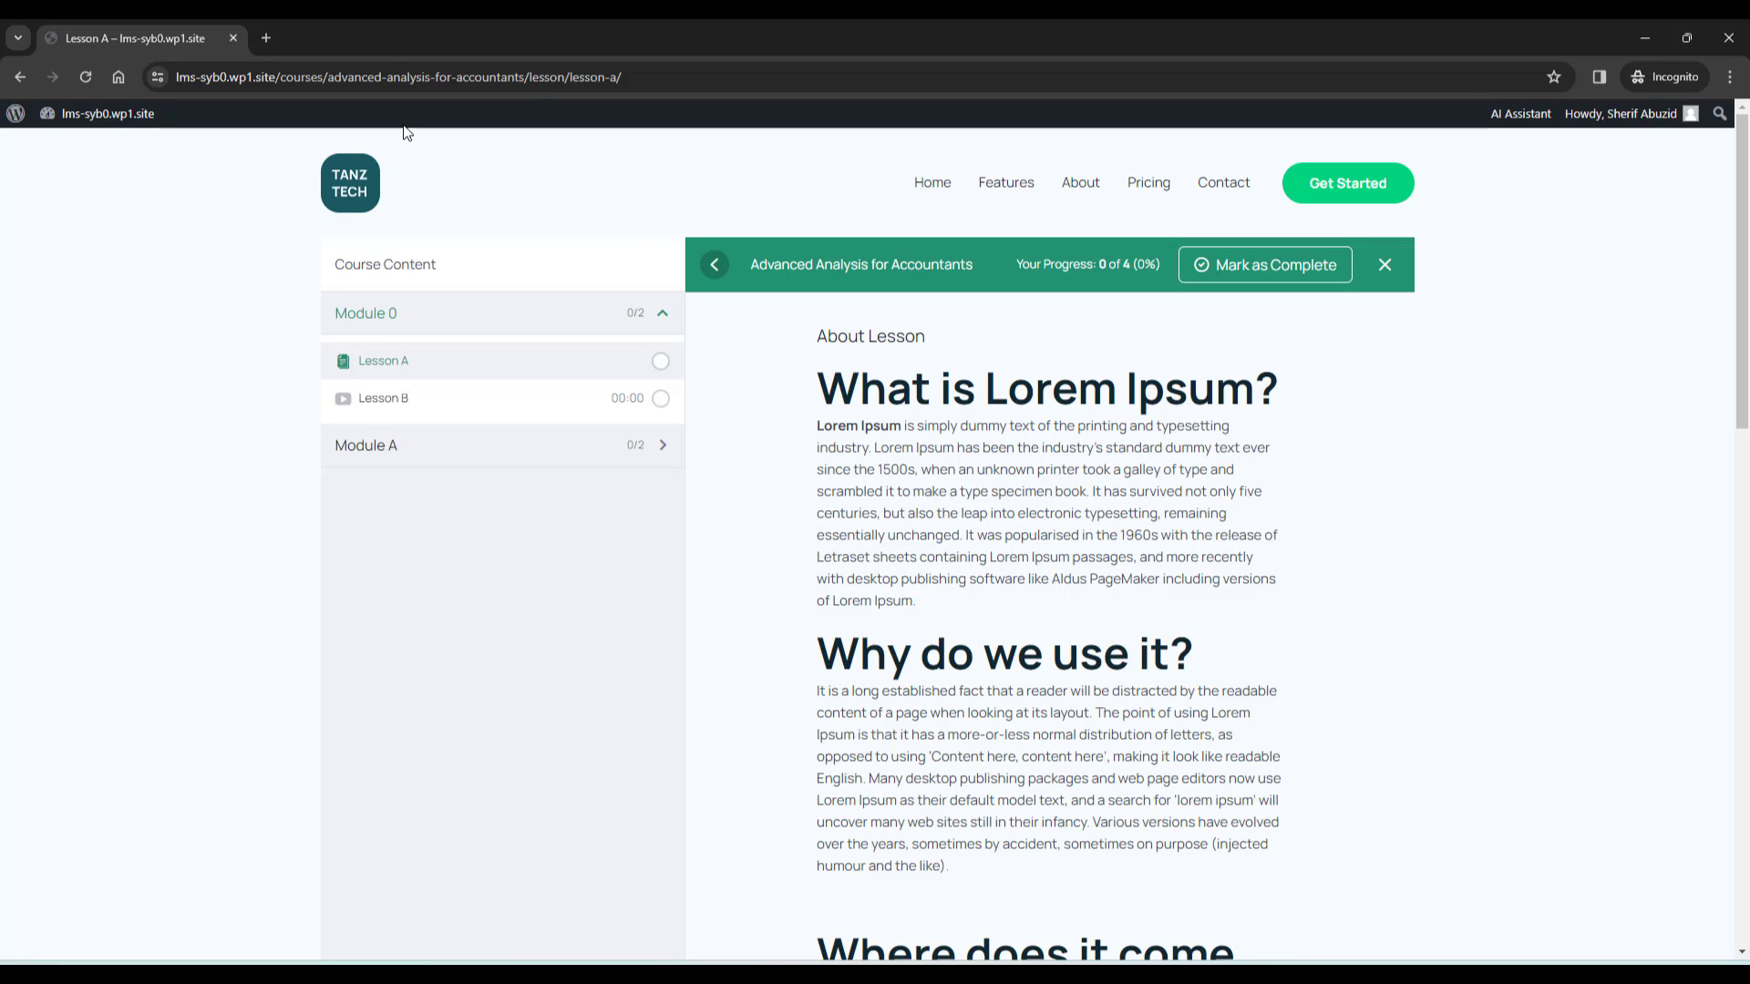
Open Lesson B from Course Content, play its video briefly, then pause it
click(412, 401)
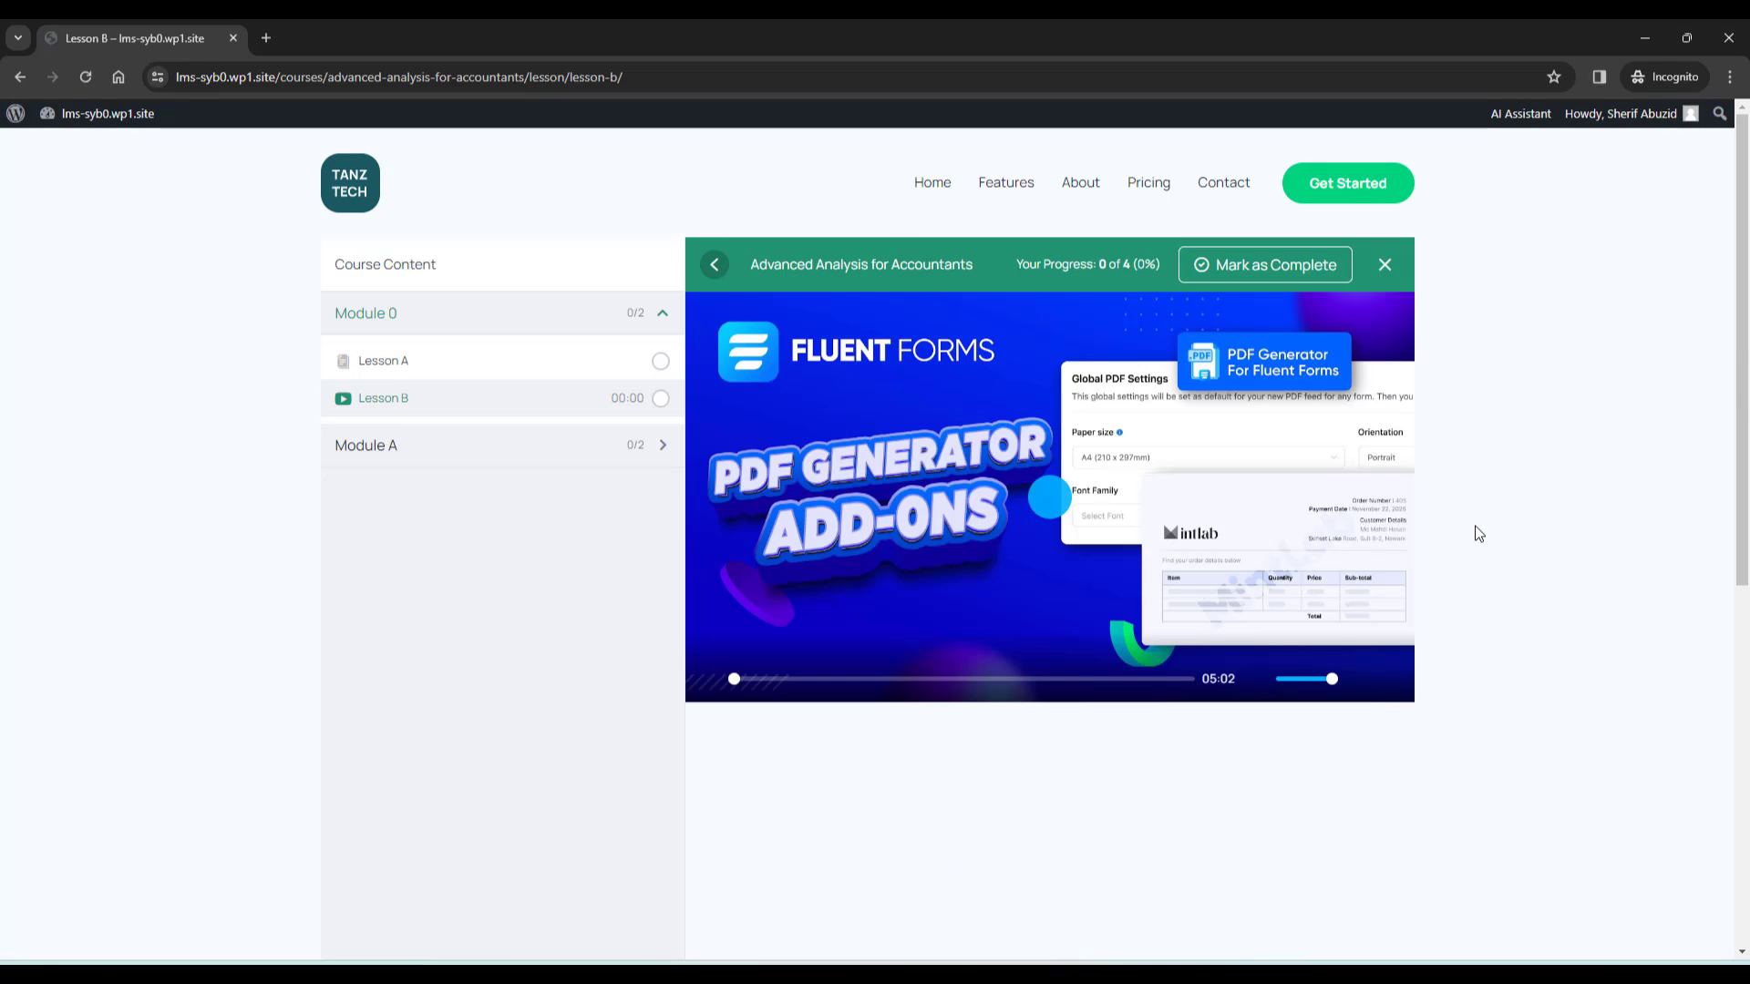
click(1044, 485)
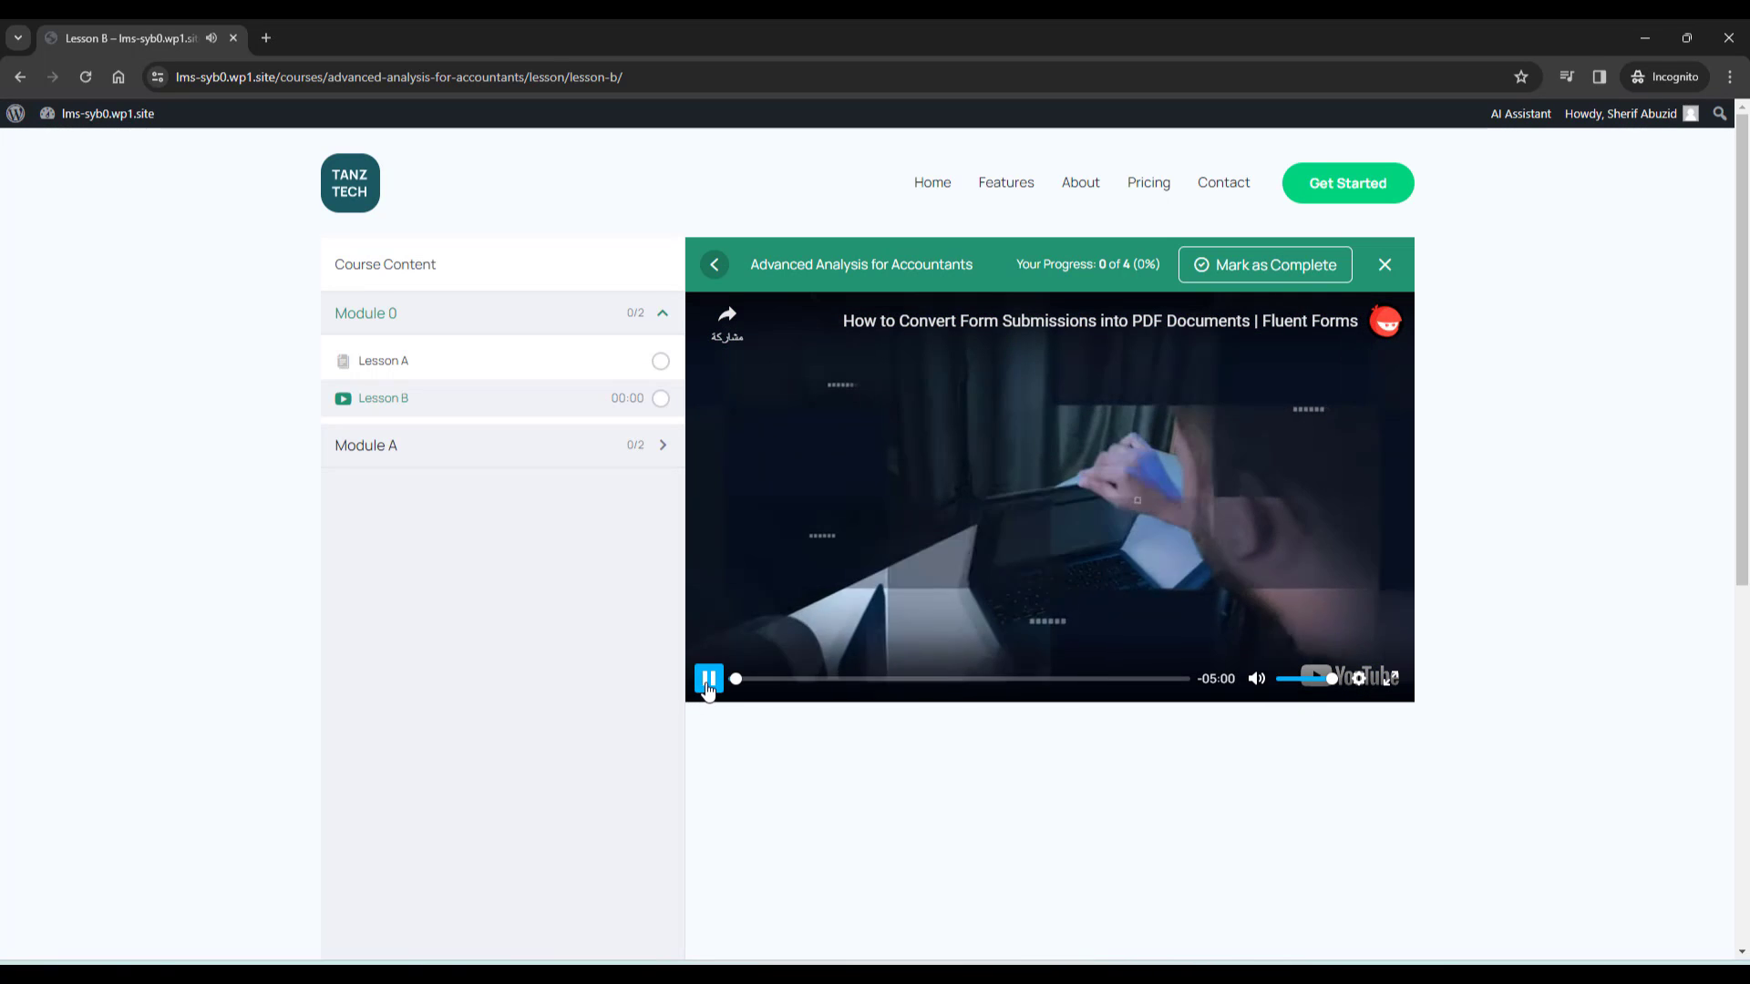
click(708, 678)
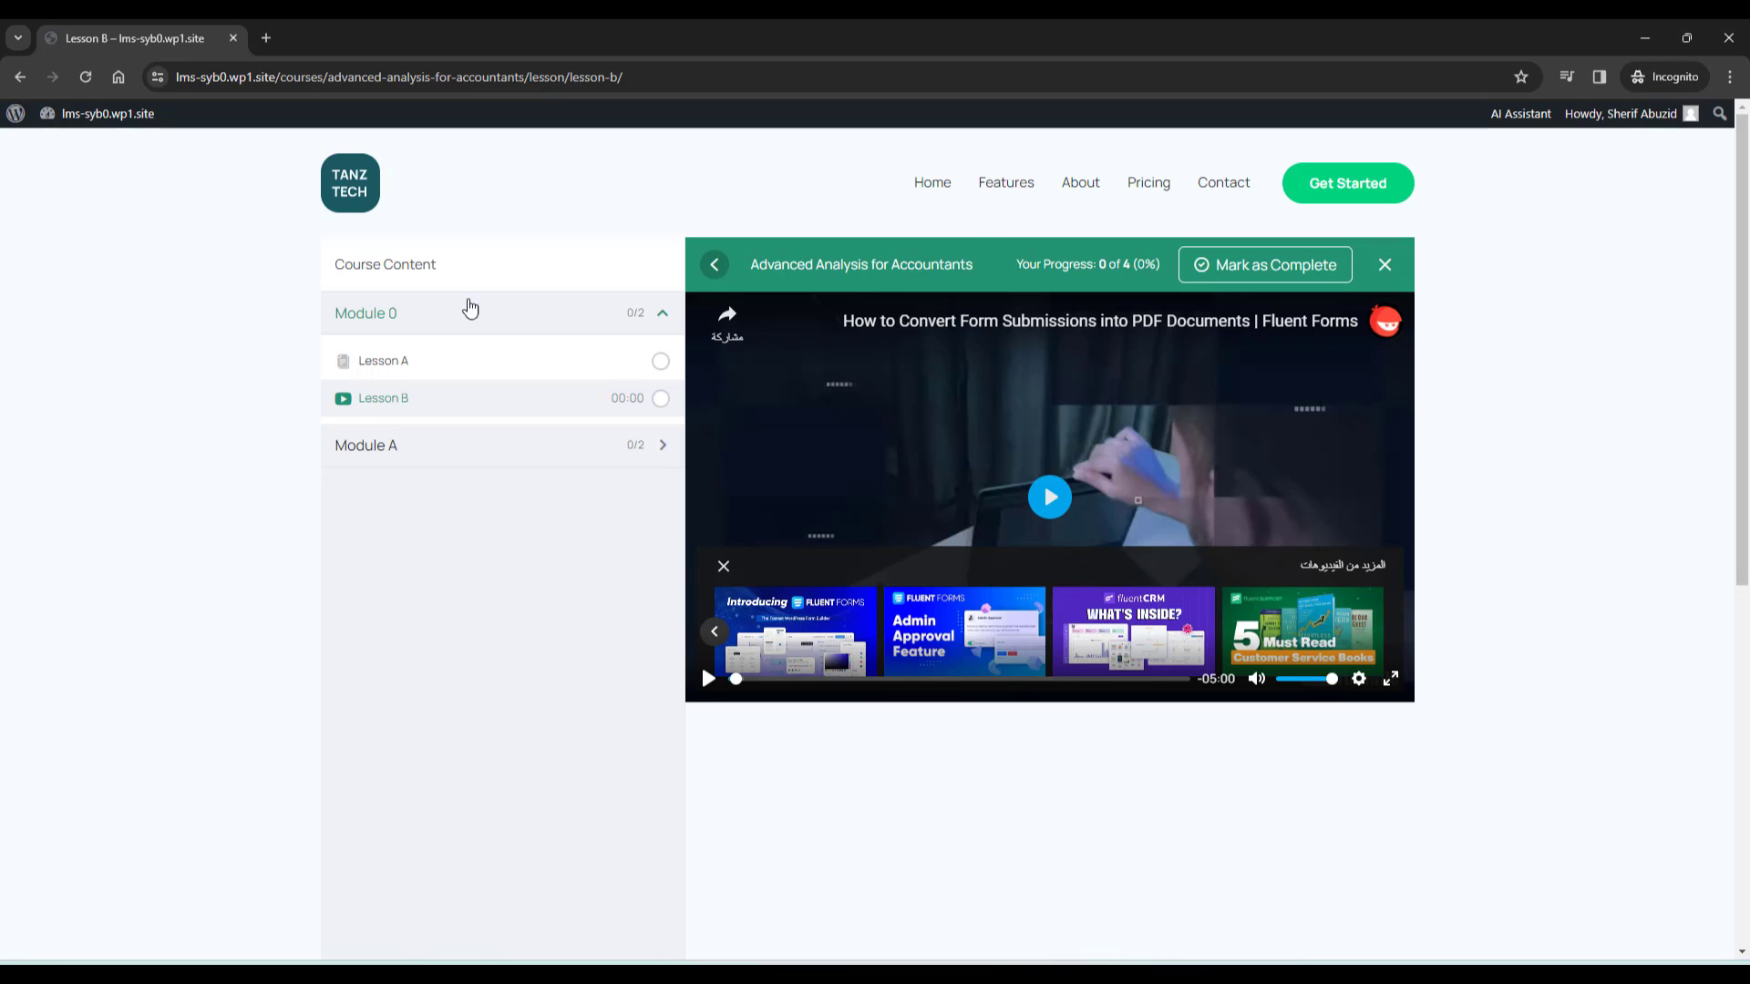
scroll(611, 533, down, 5)
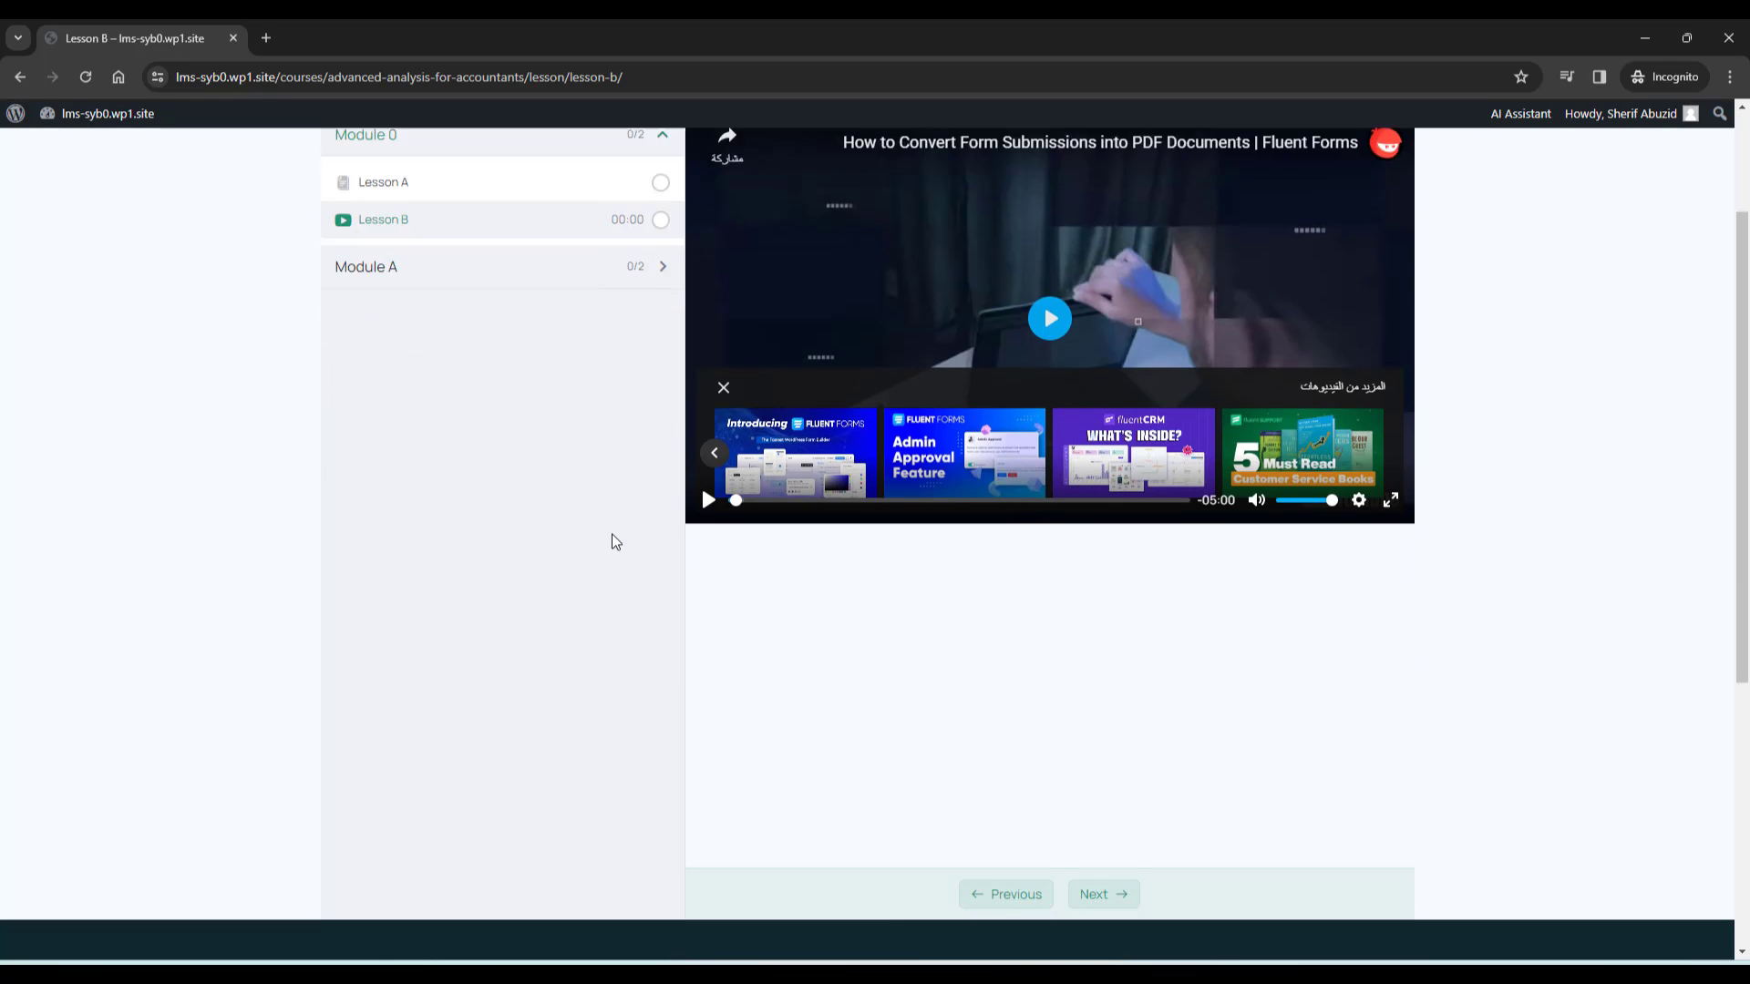
scroll(611, 533, up, 4)
scroll(611, 540, up, 2)
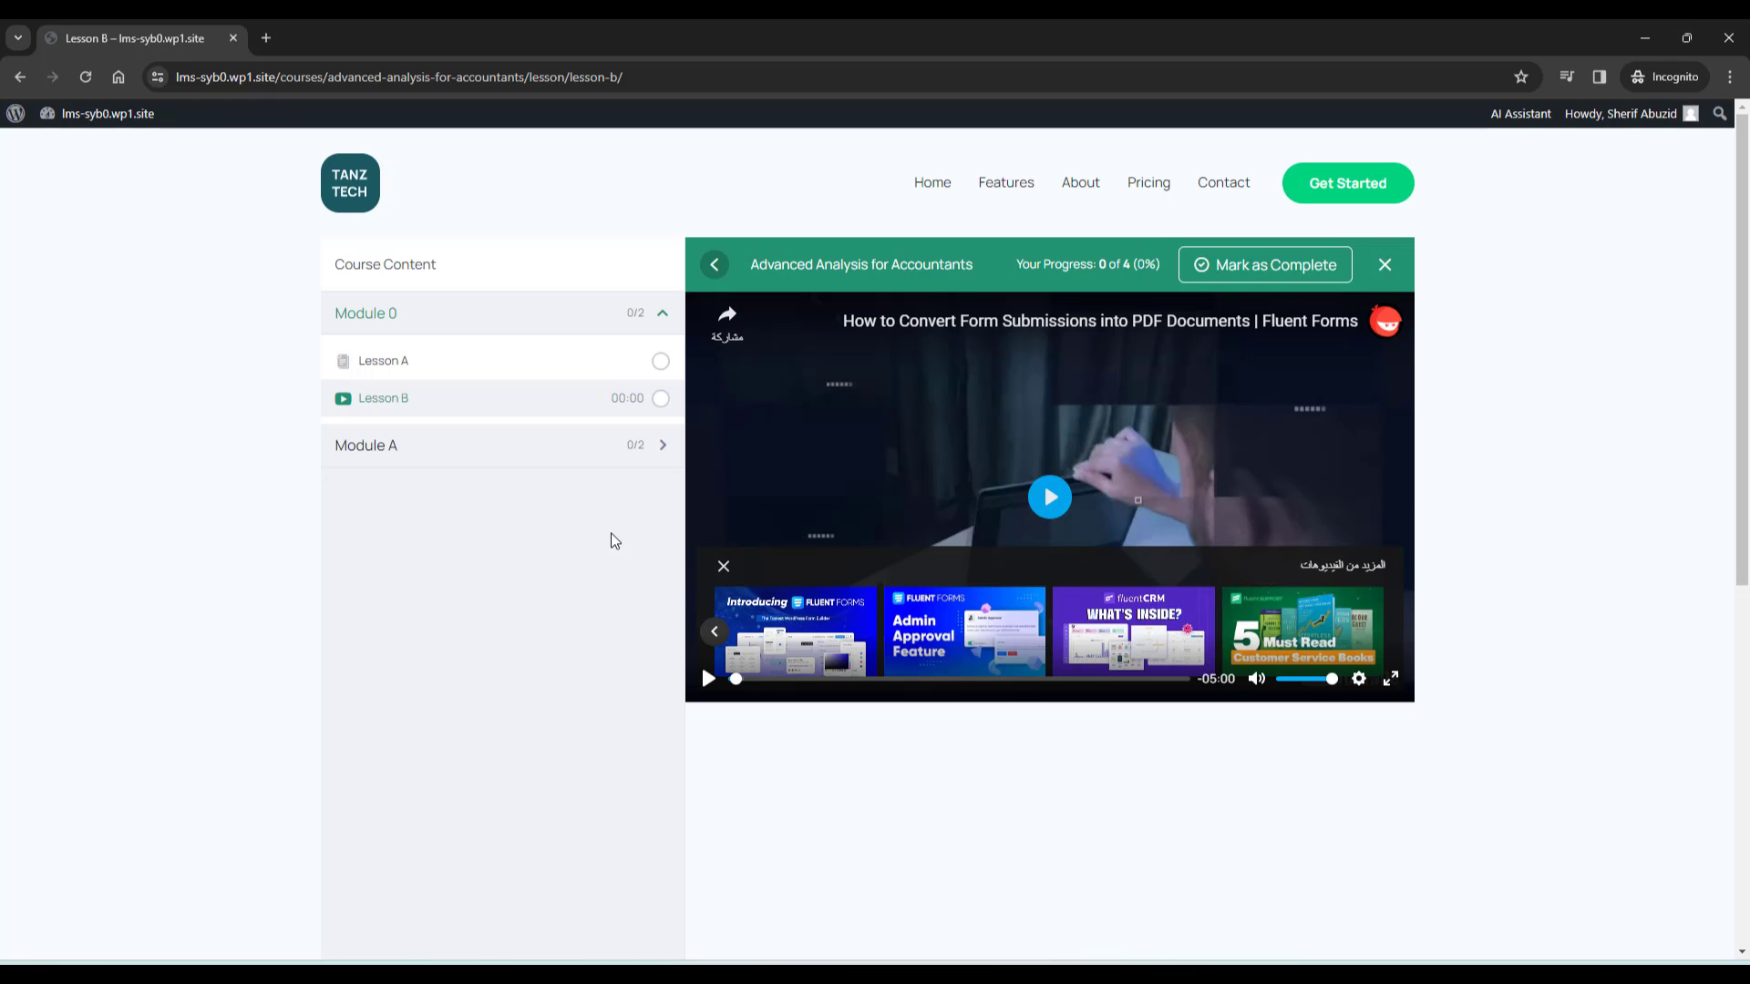
Open the Astra theme Customizer in a new tab from the admin window
mouse_move(434, 975)
click(359, 927)
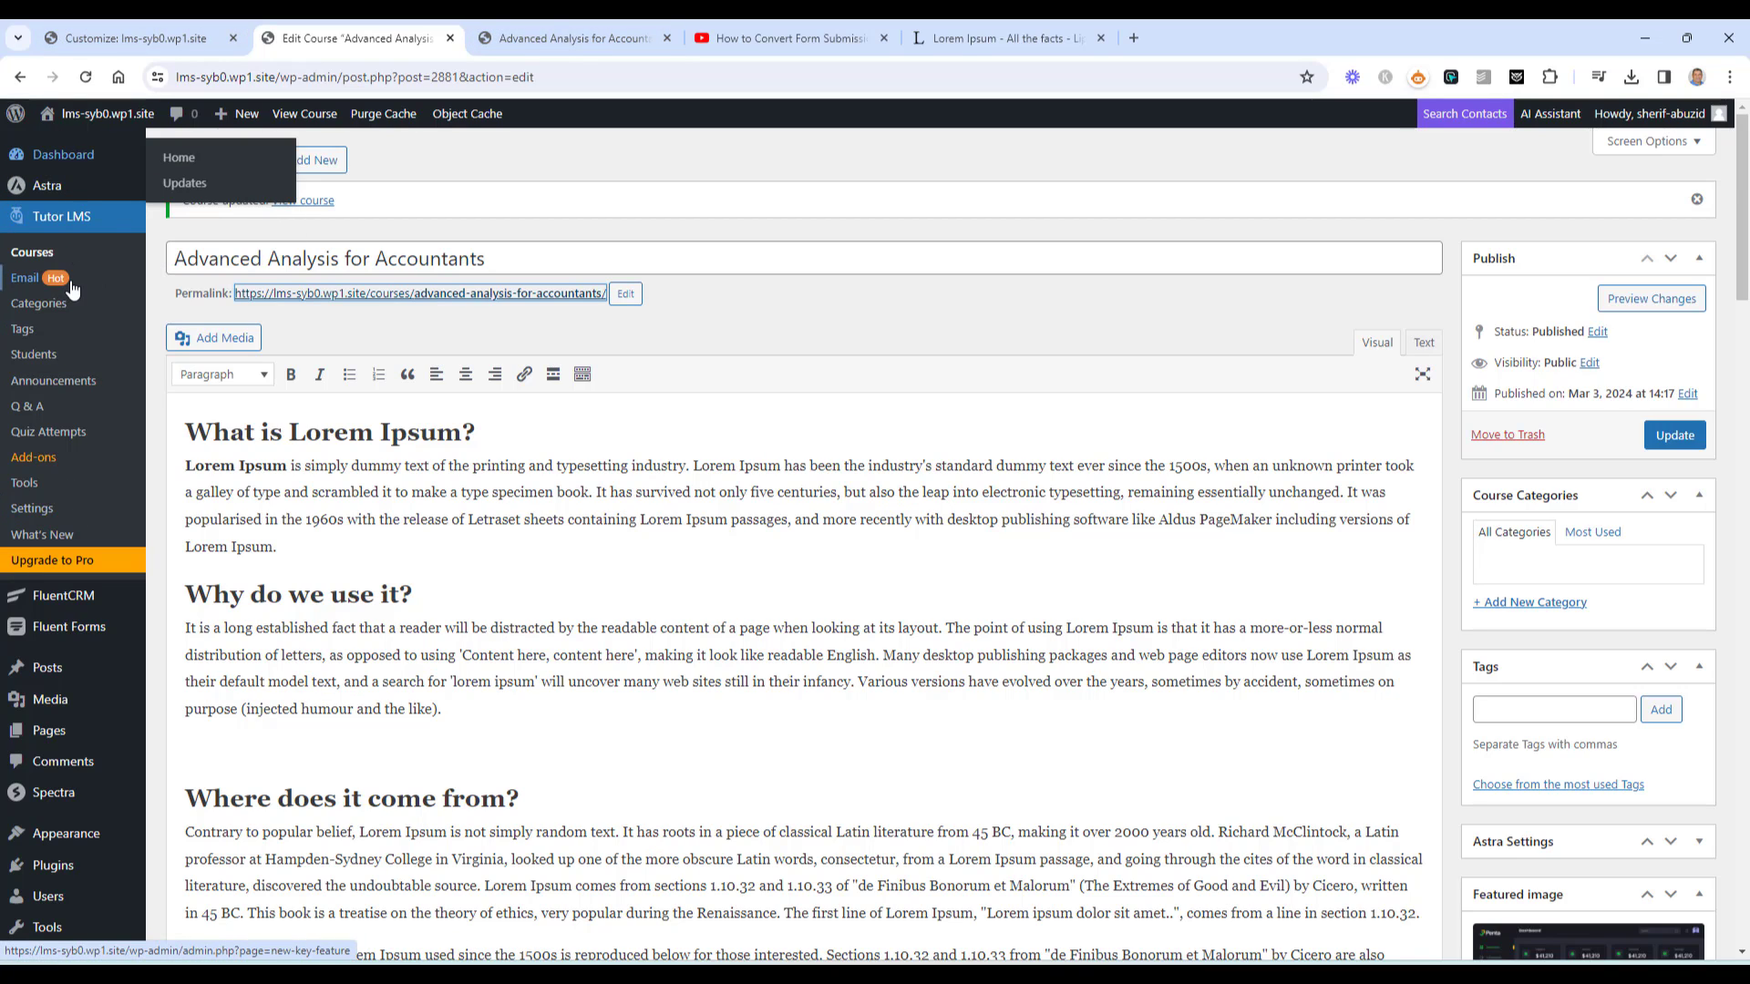
mouse_move(71, 192)
right_click(182, 215)
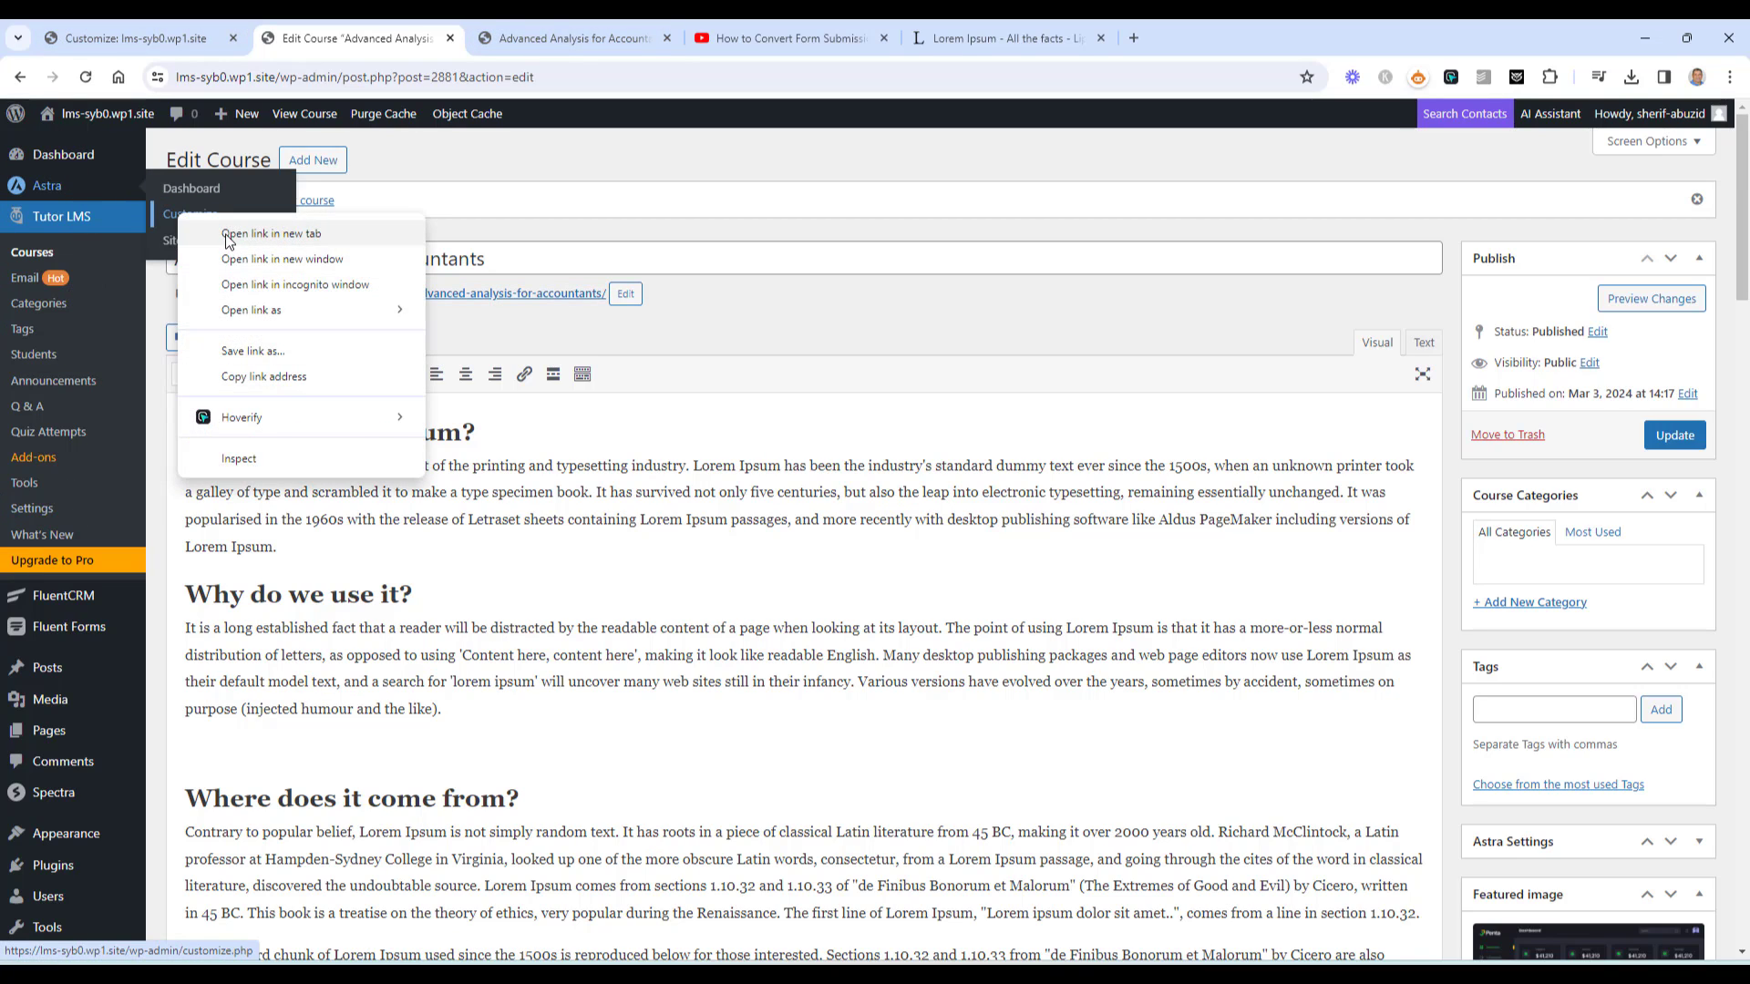
click(228, 235)
click(770, 28)
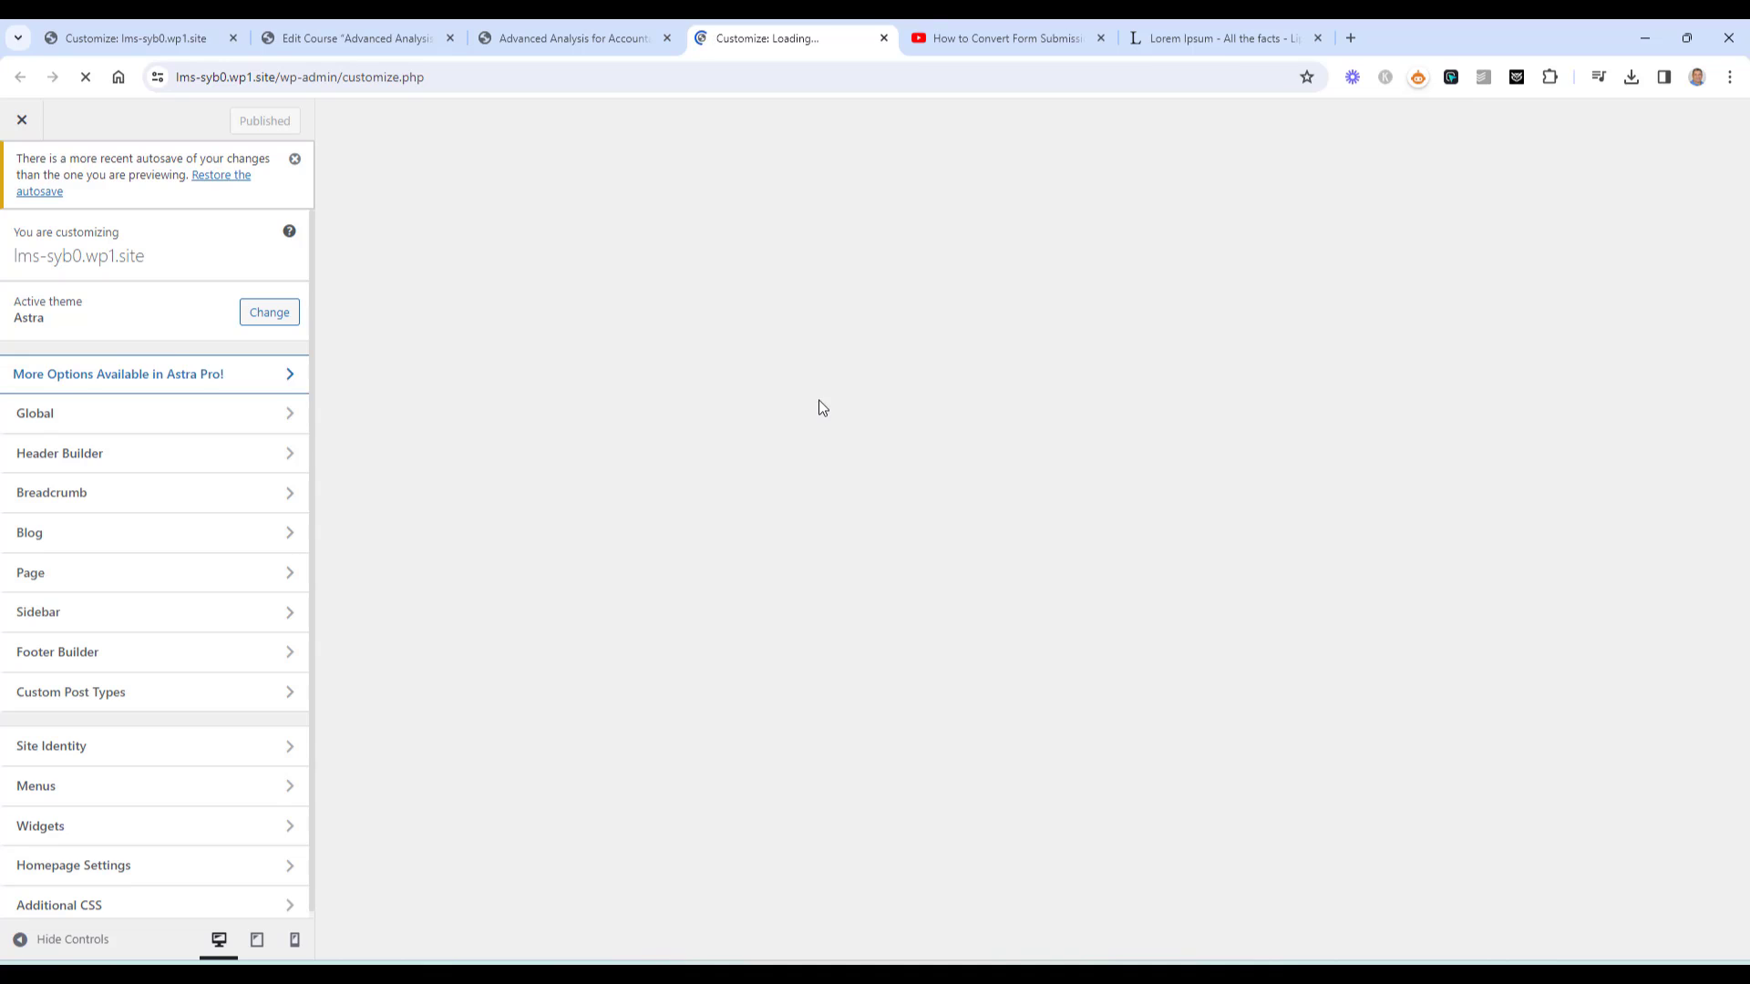
Set Courses > Single Courses to Normal container layout with Boxed style and publish
click(130, 710)
click(144, 310)
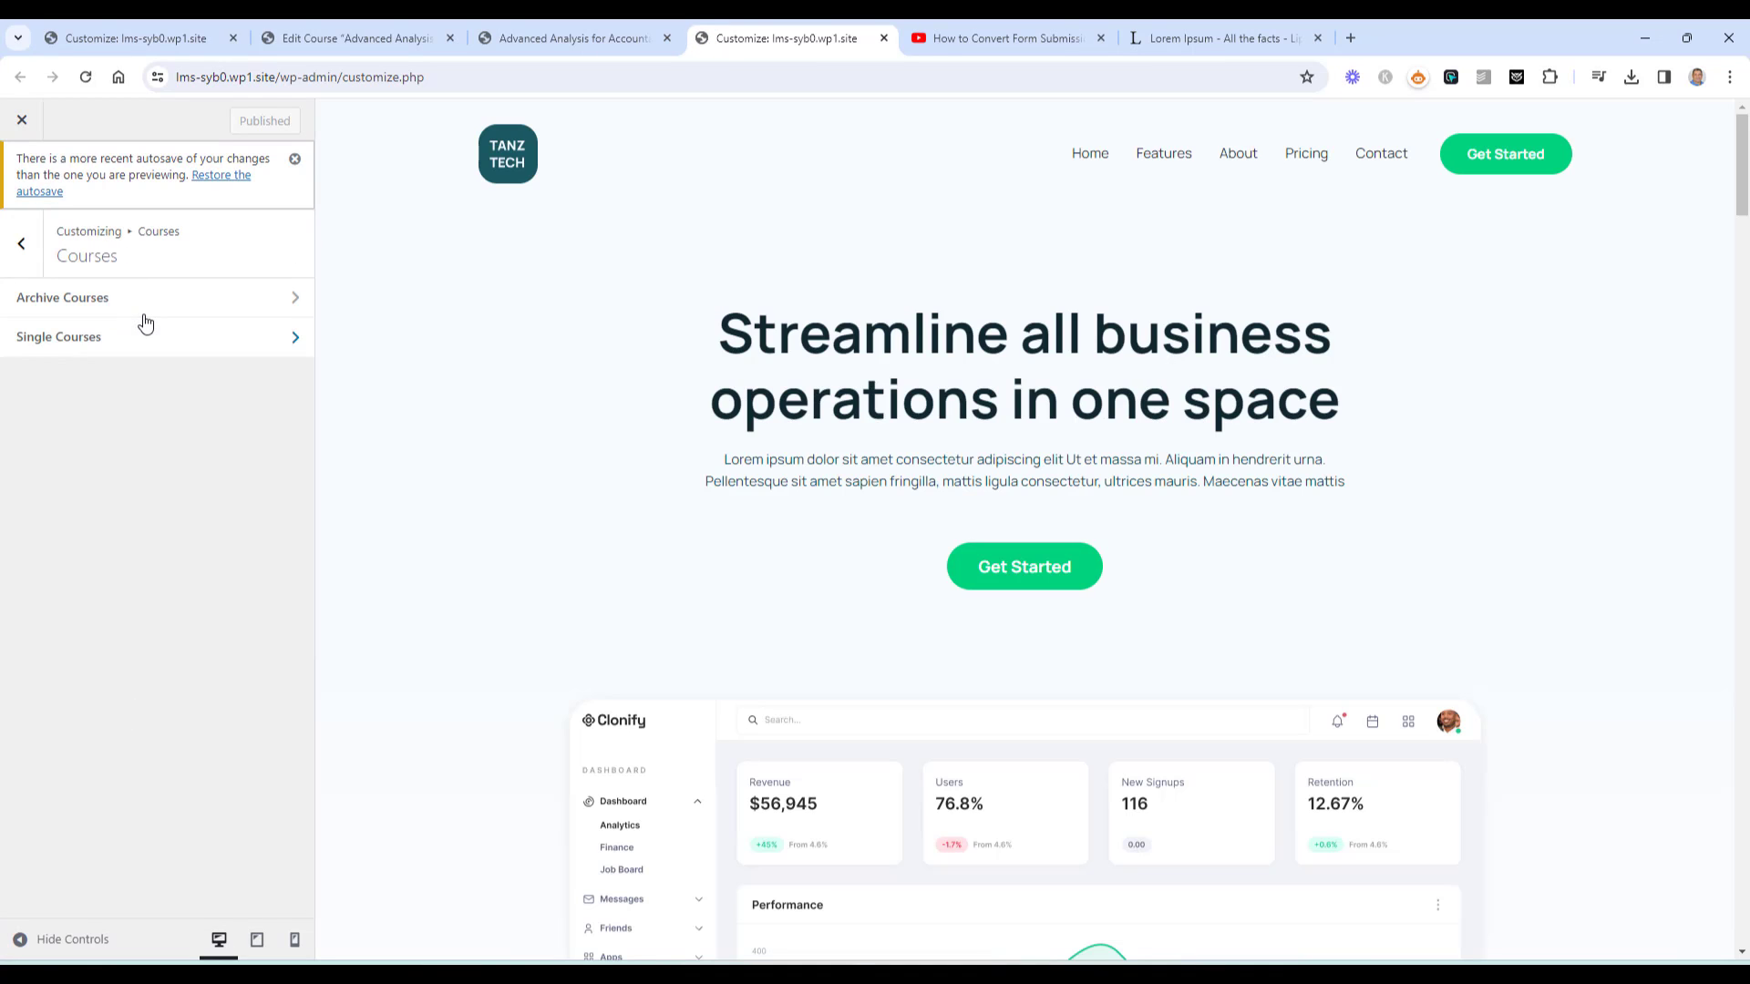
click(140, 337)
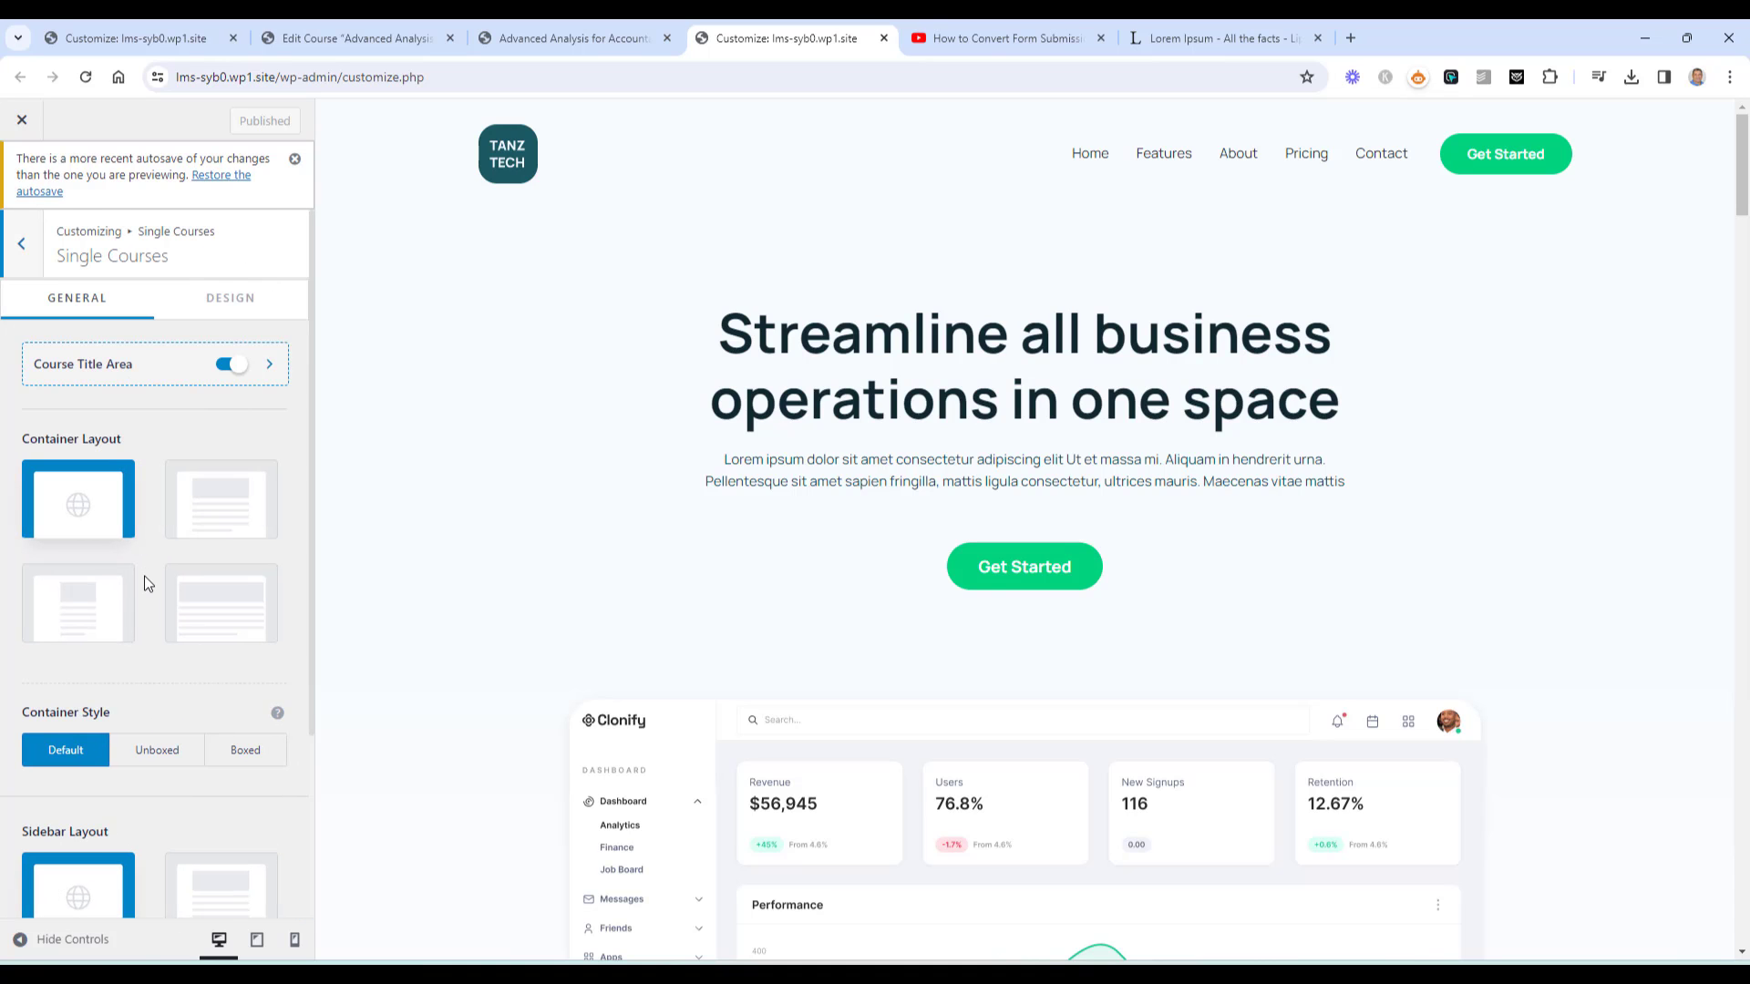
click(205, 529)
scroll(205, 531, down, 2)
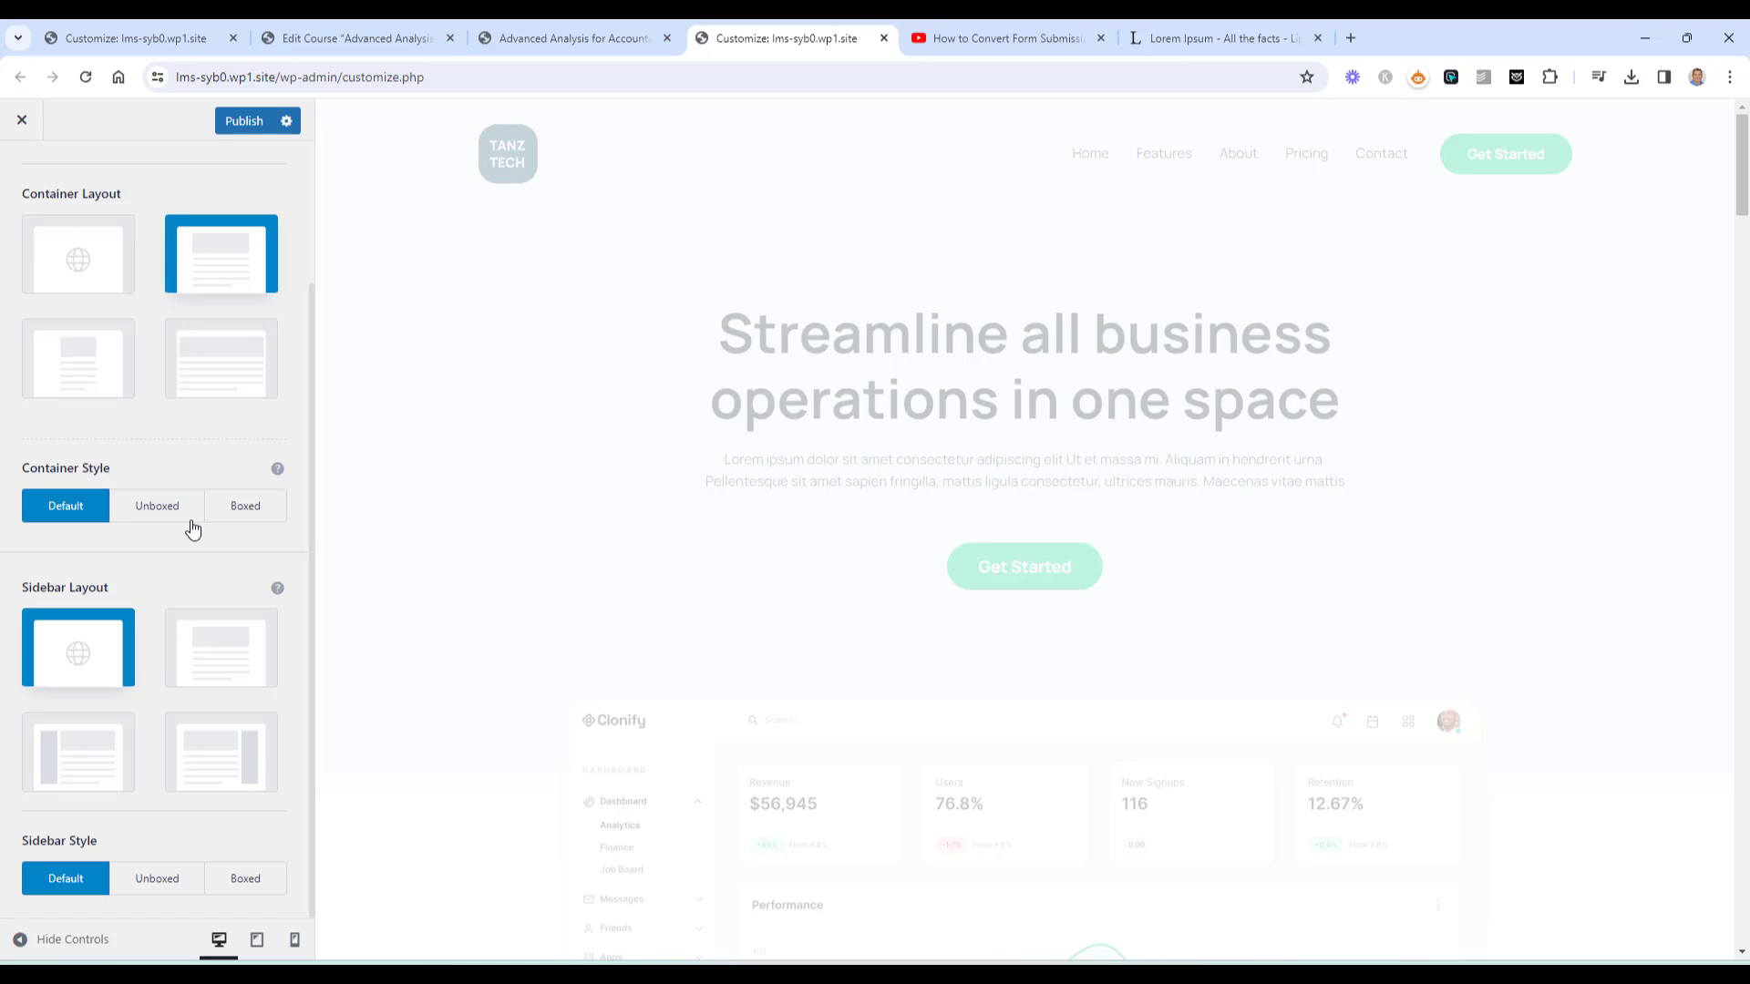
click(222, 510)
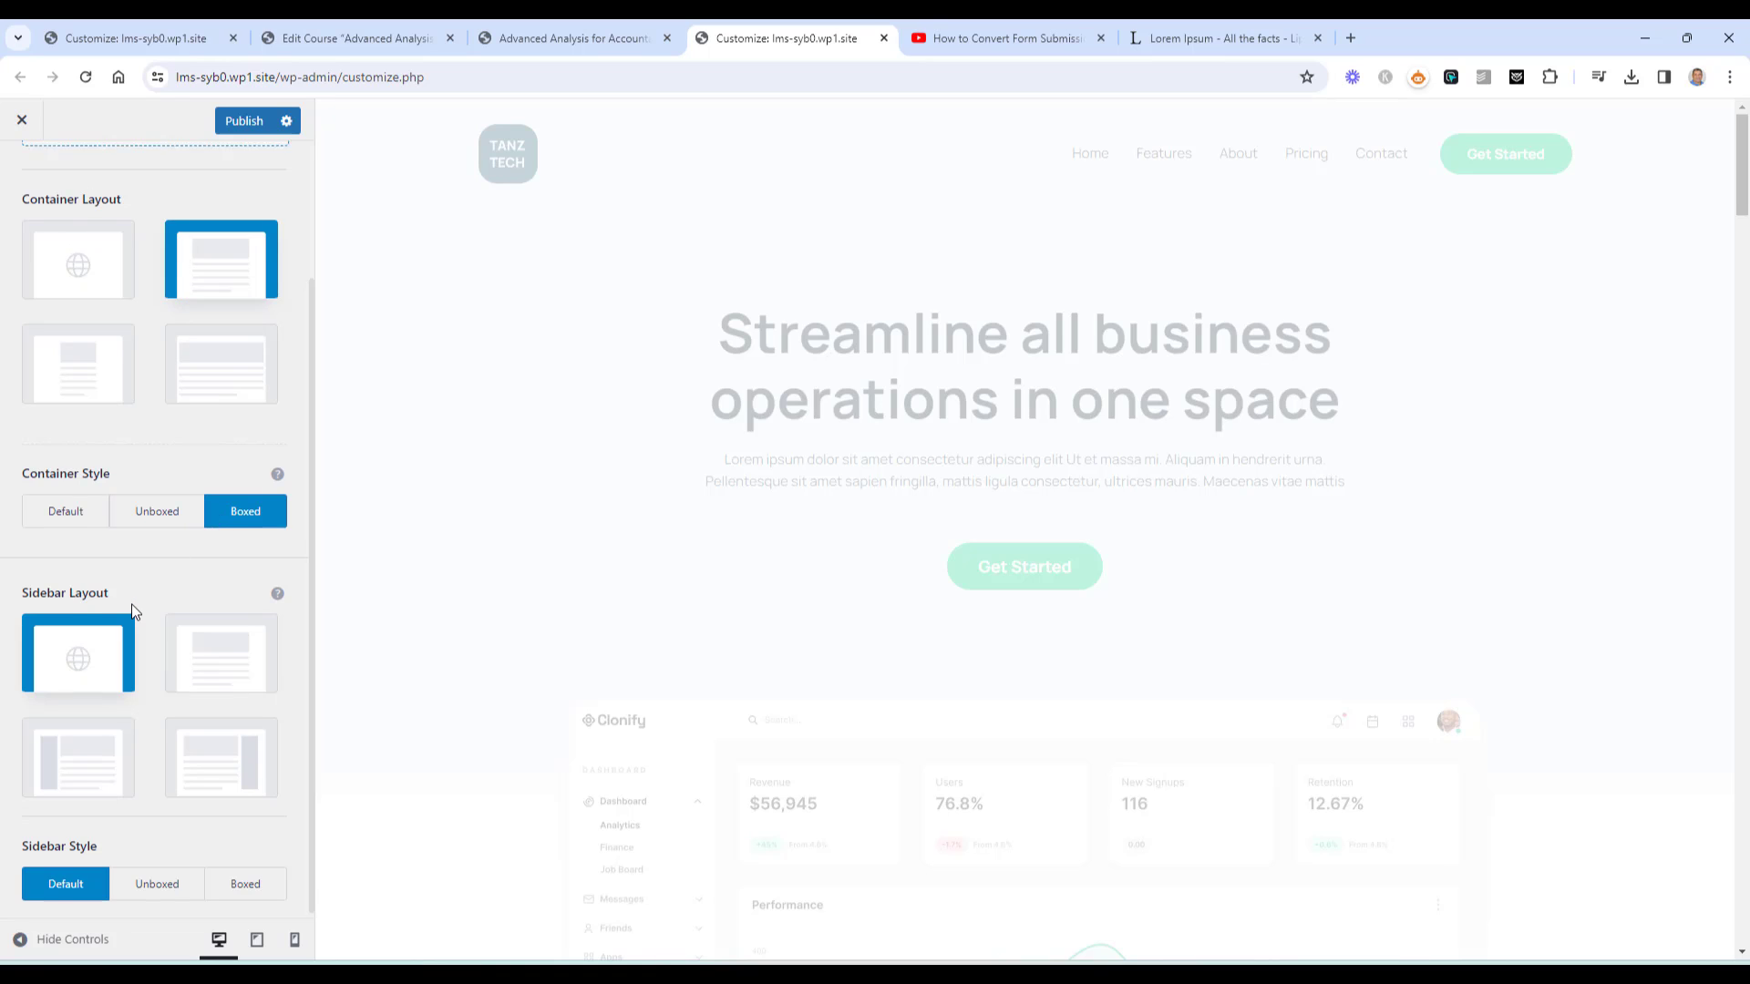
scroll(134, 609, up, 2)
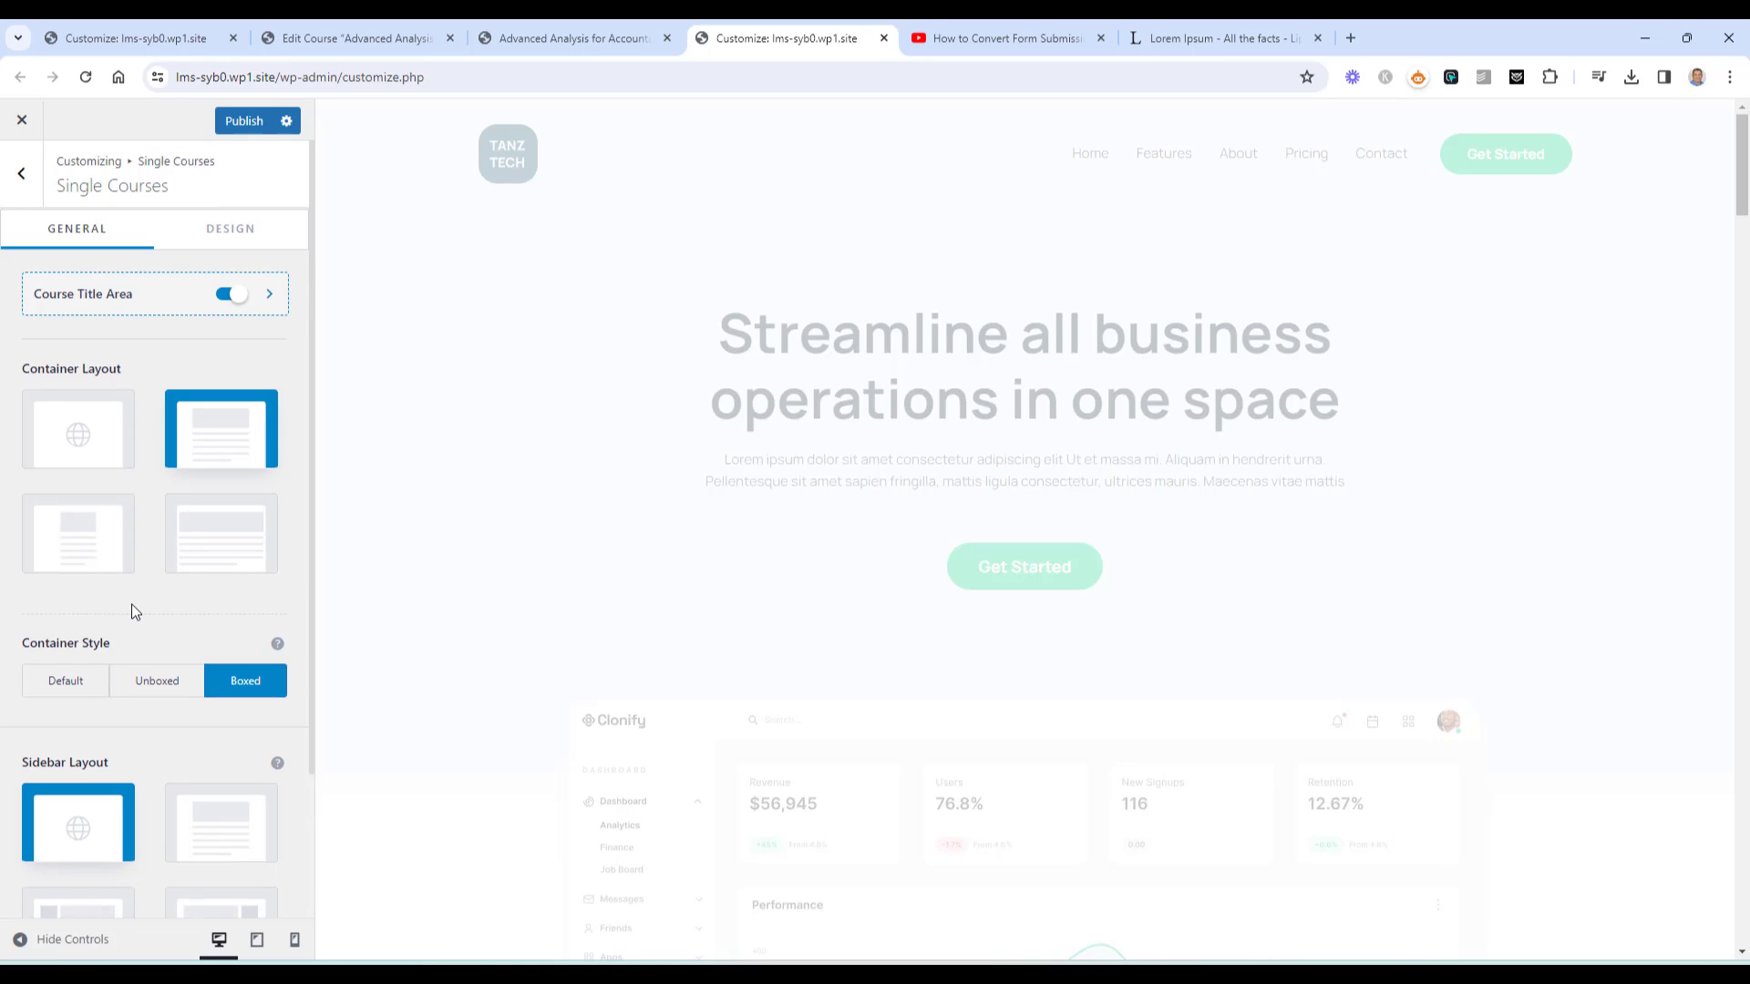
click(245, 120)
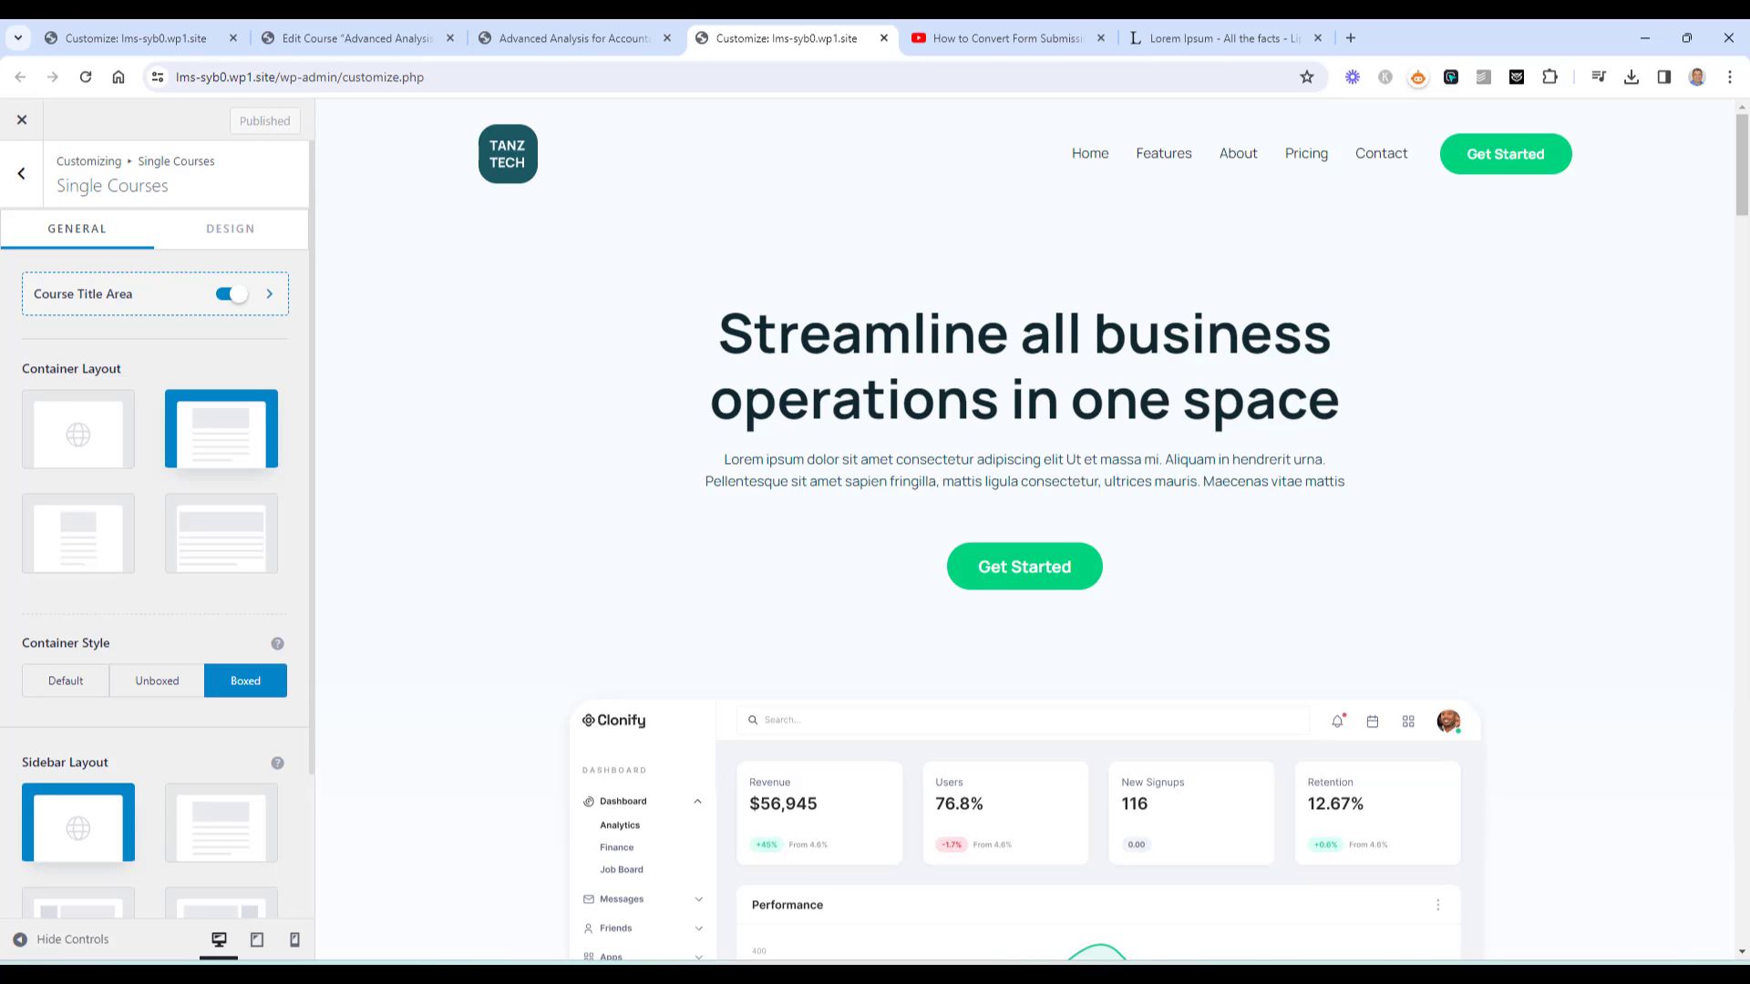
mouse_move(443, 973)
click(507, 888)
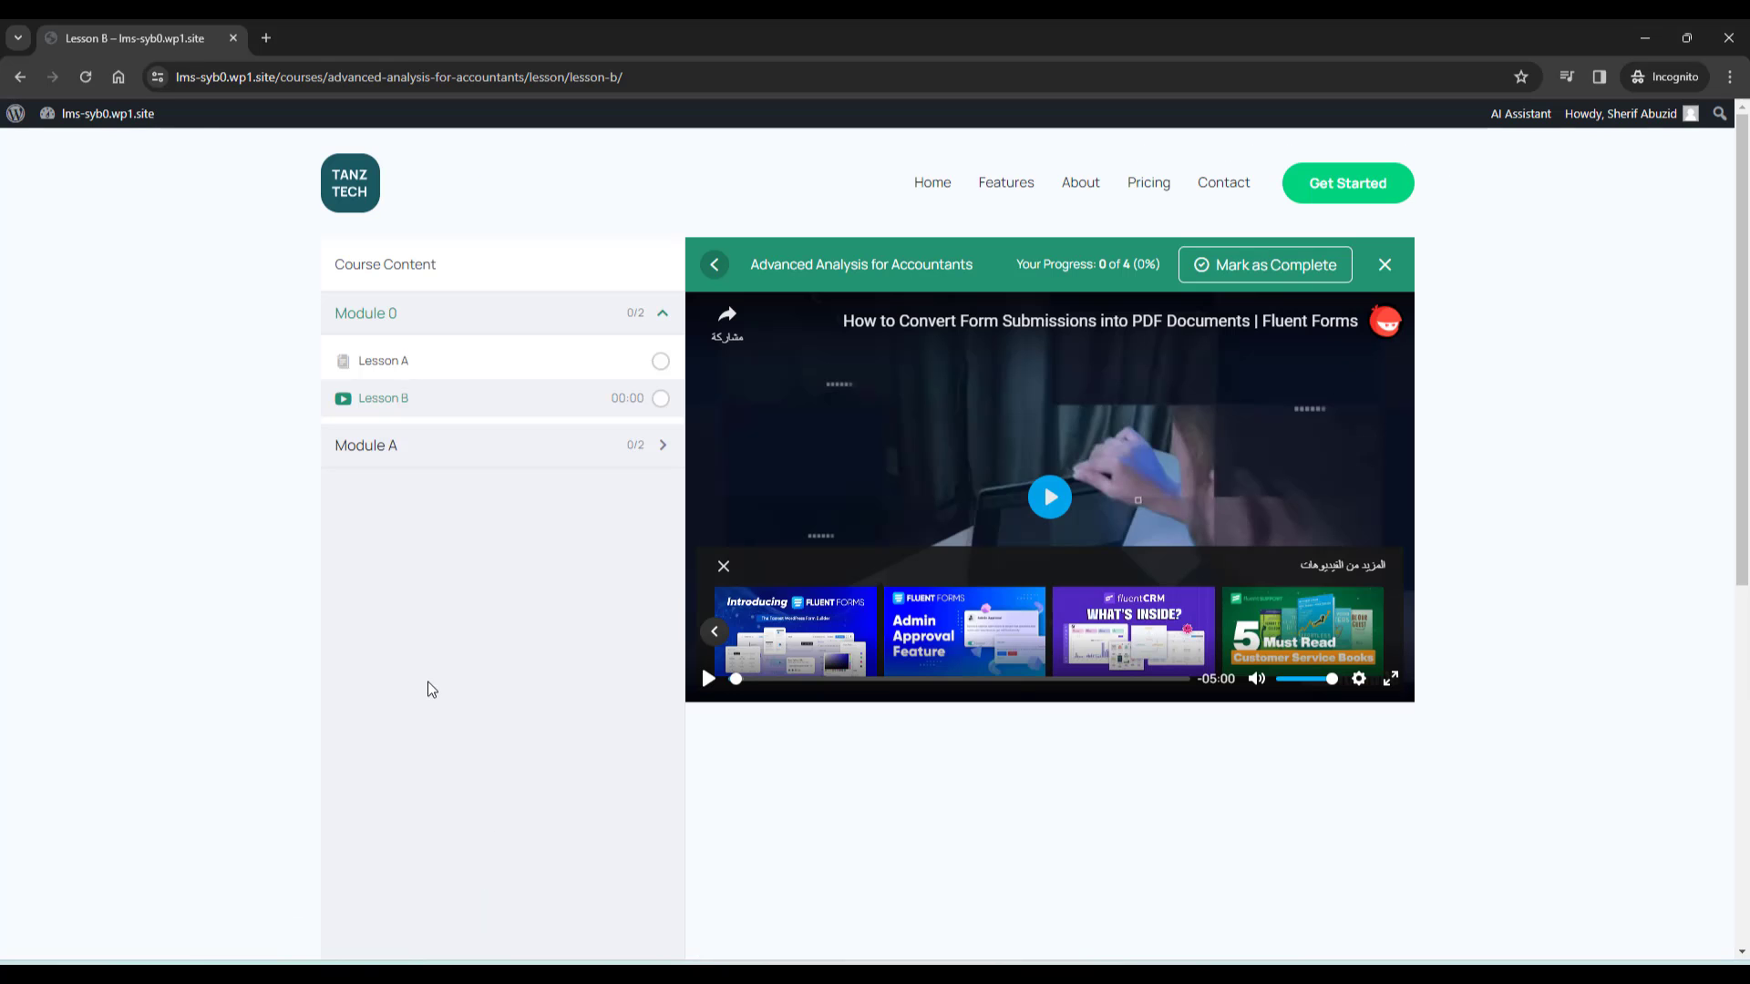
Reload Lesson B to check the Boxed layout, then go back to the course editor
click(86, 78)
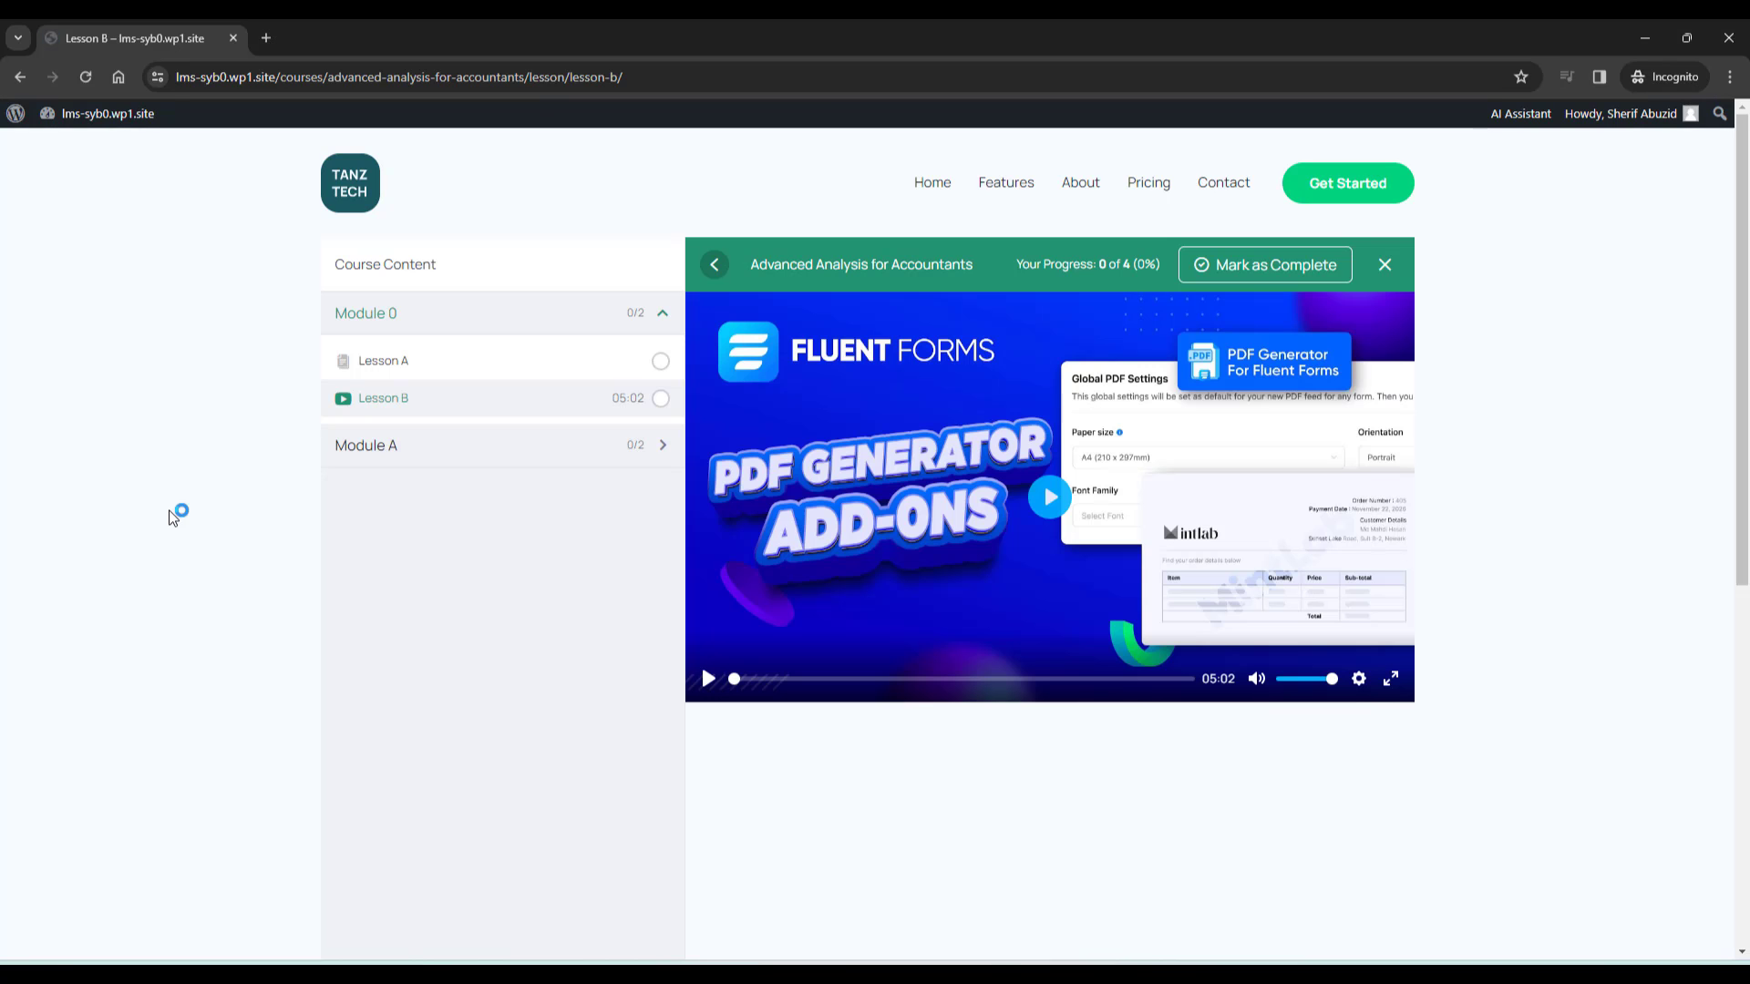
scroll(169, 518, down, 3)
scroll(169, 518, up, 3)
mouse_move(433, 890)
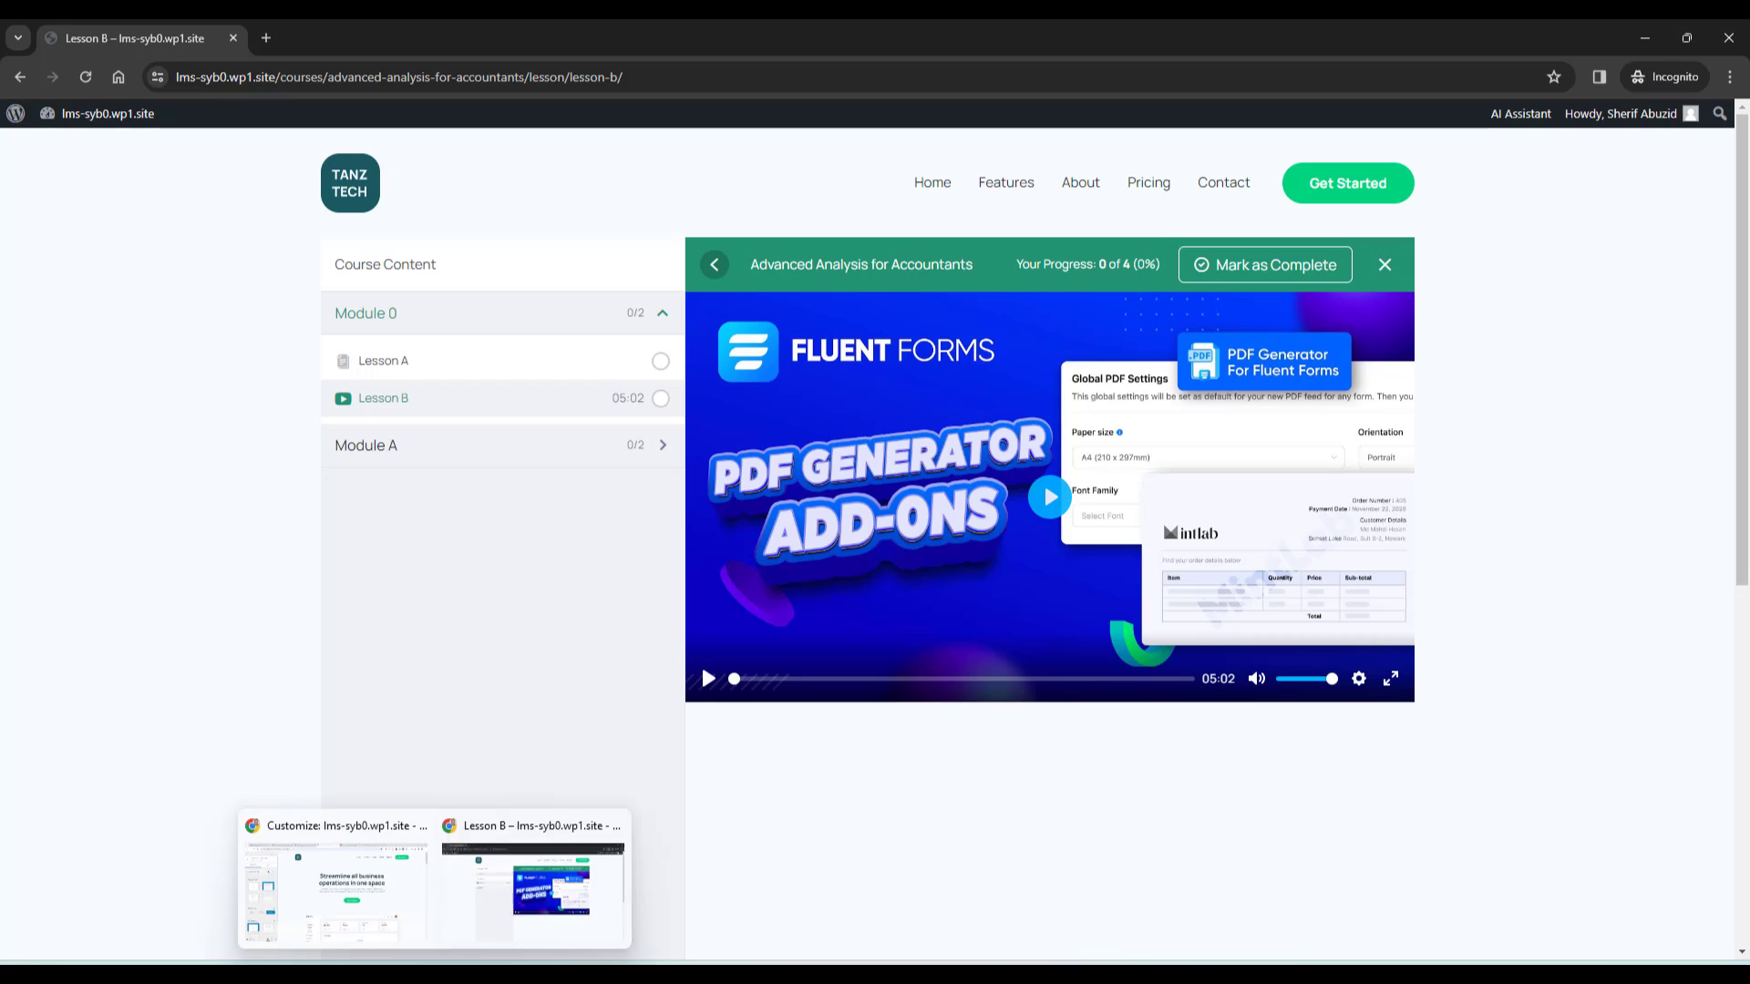
click(376, 906)
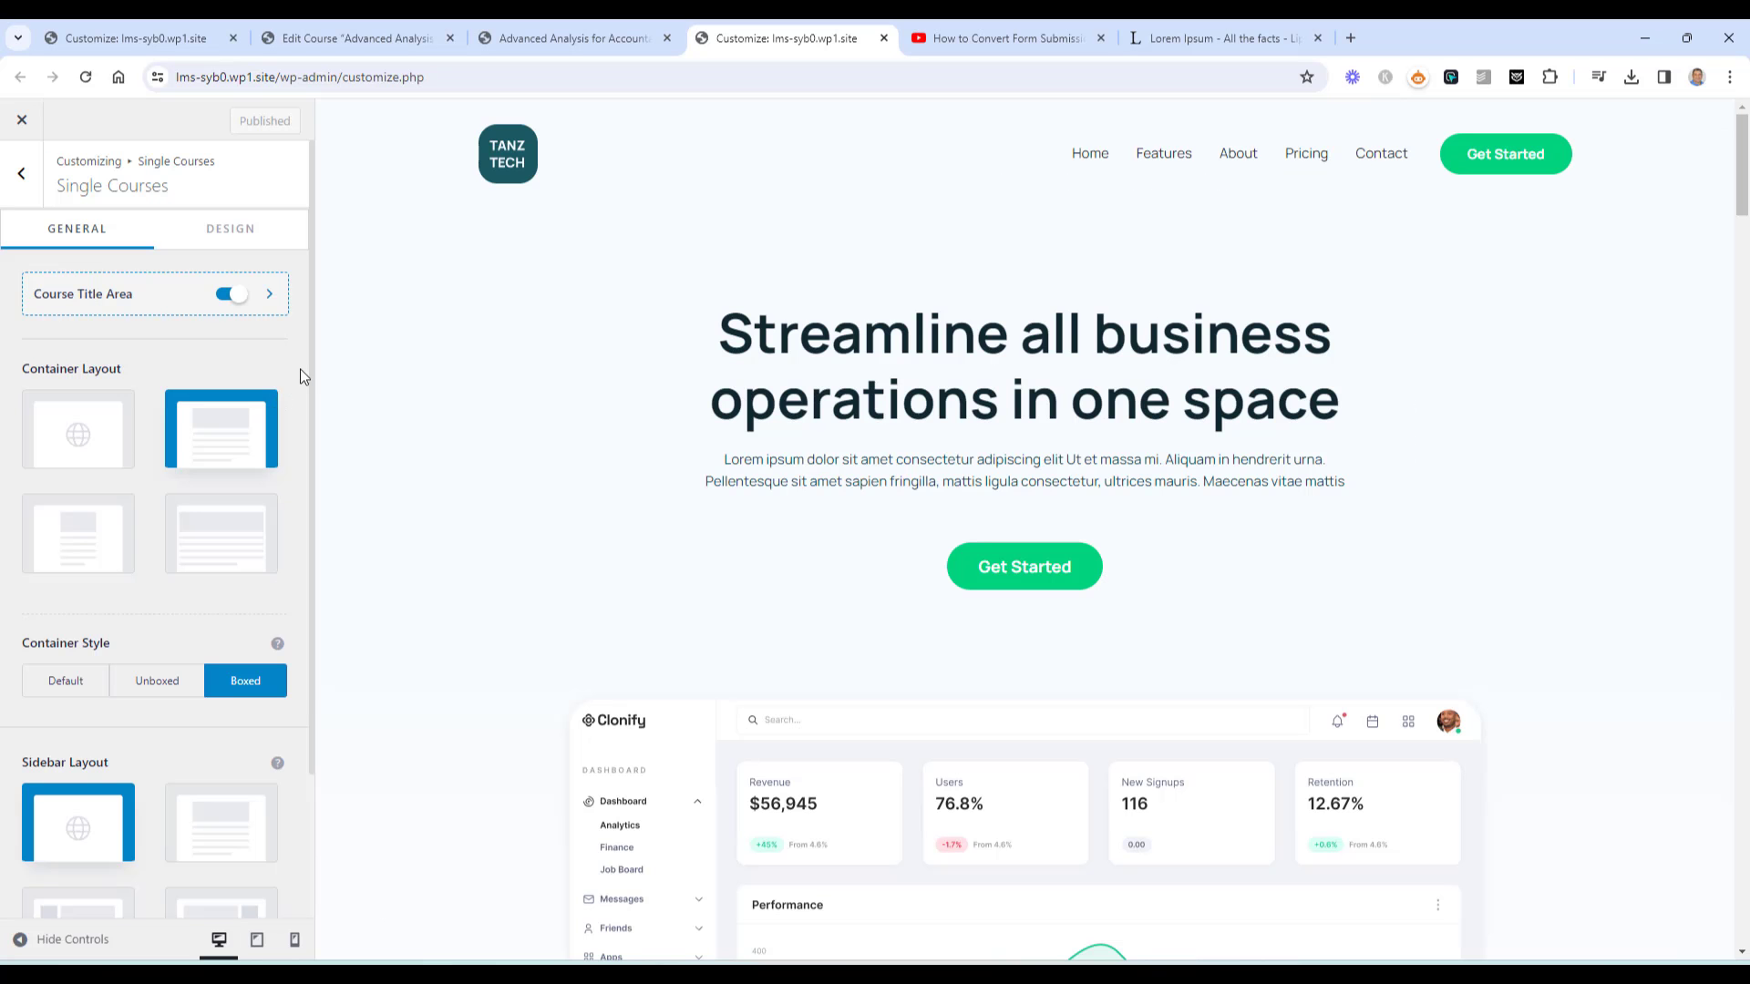
click(356, 37)
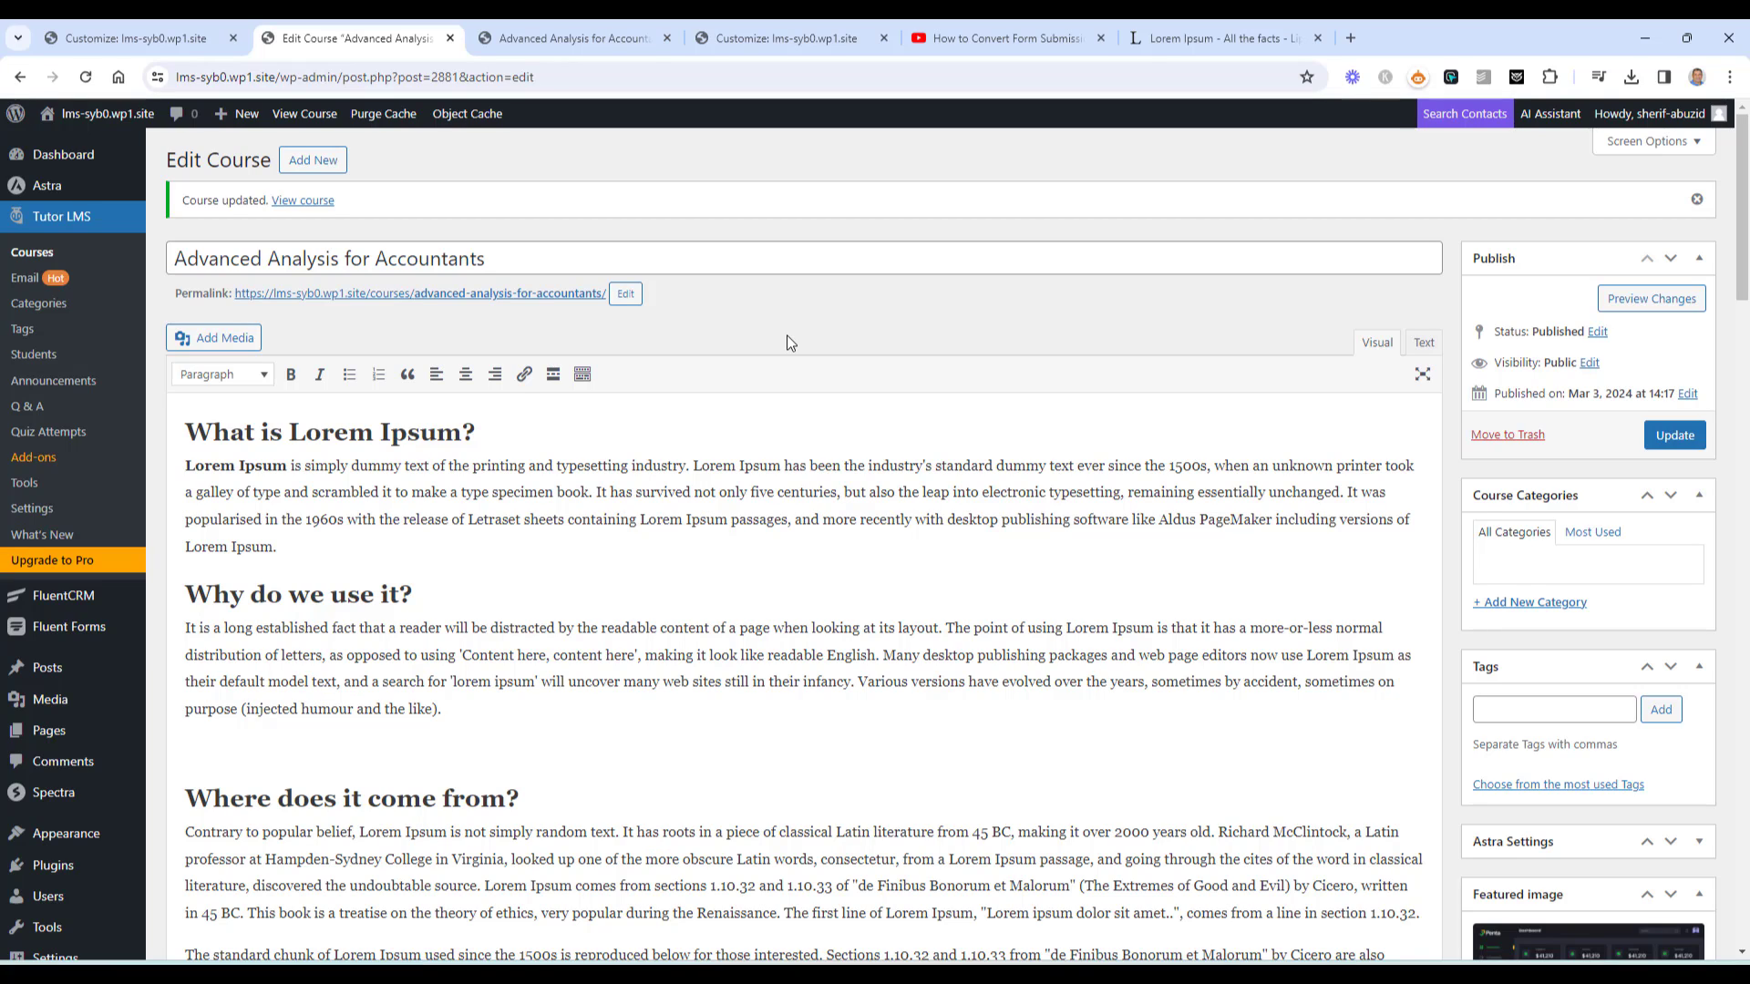
In Tutor LMS Design settings, show two courses per row instead of three
click(46, 509)
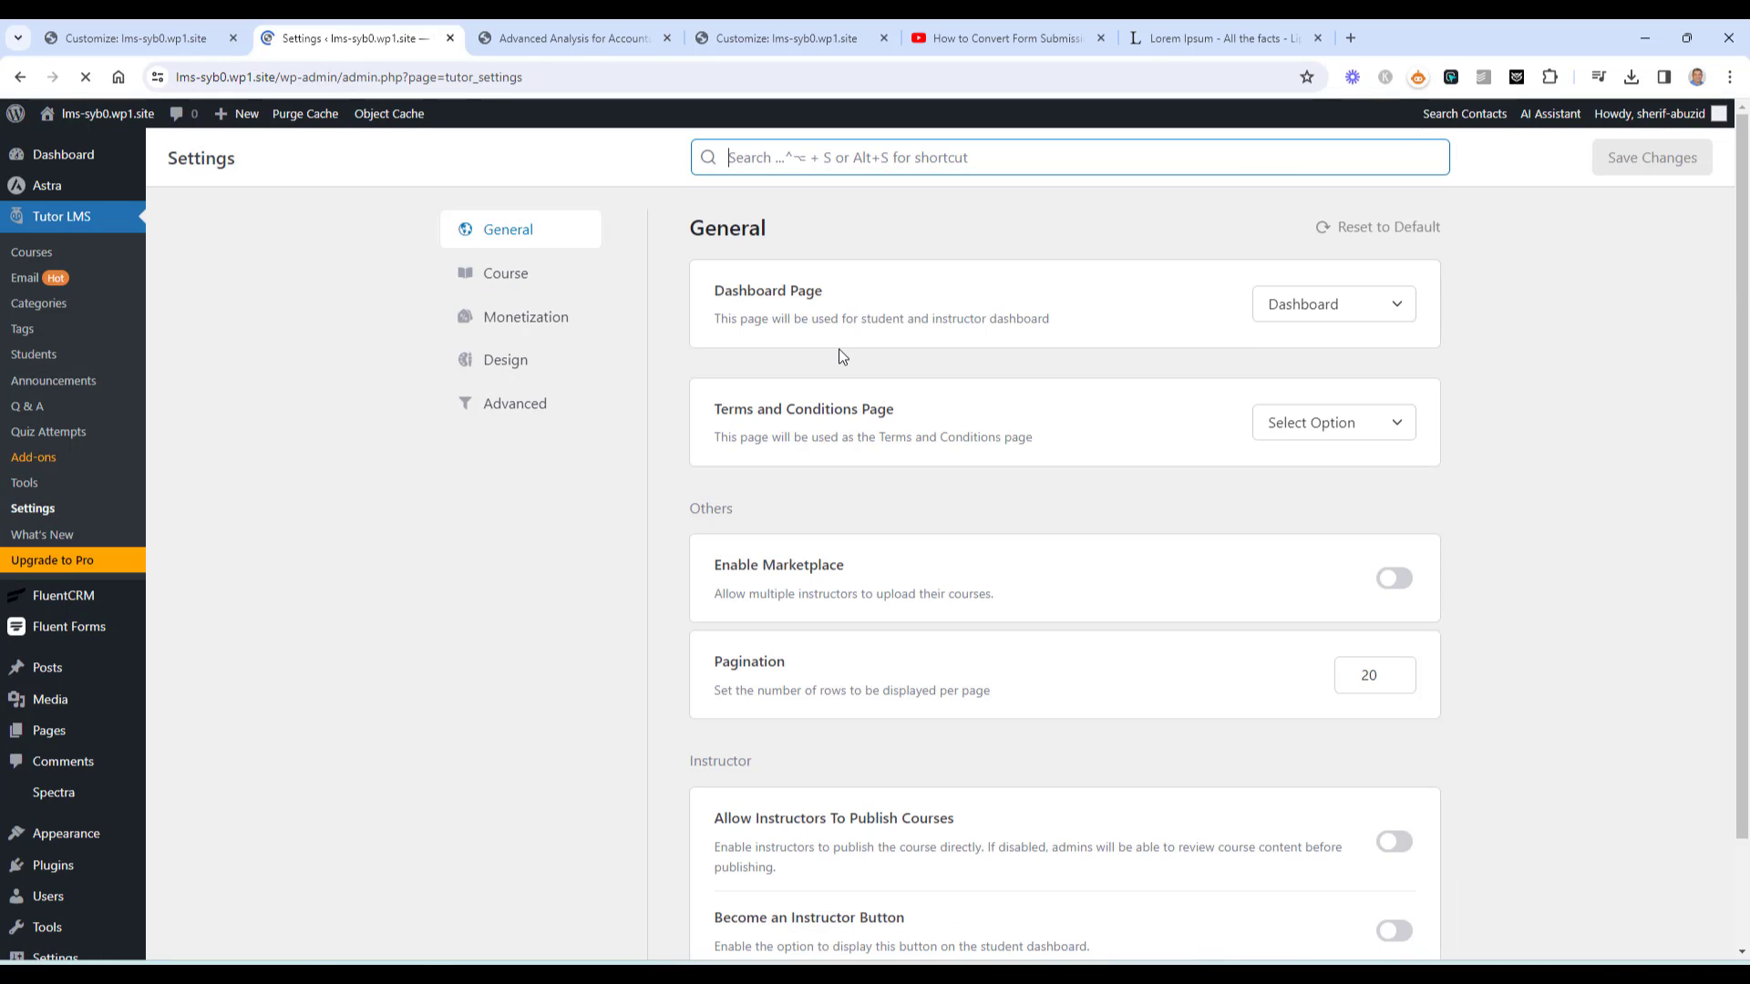
click(500, 279)
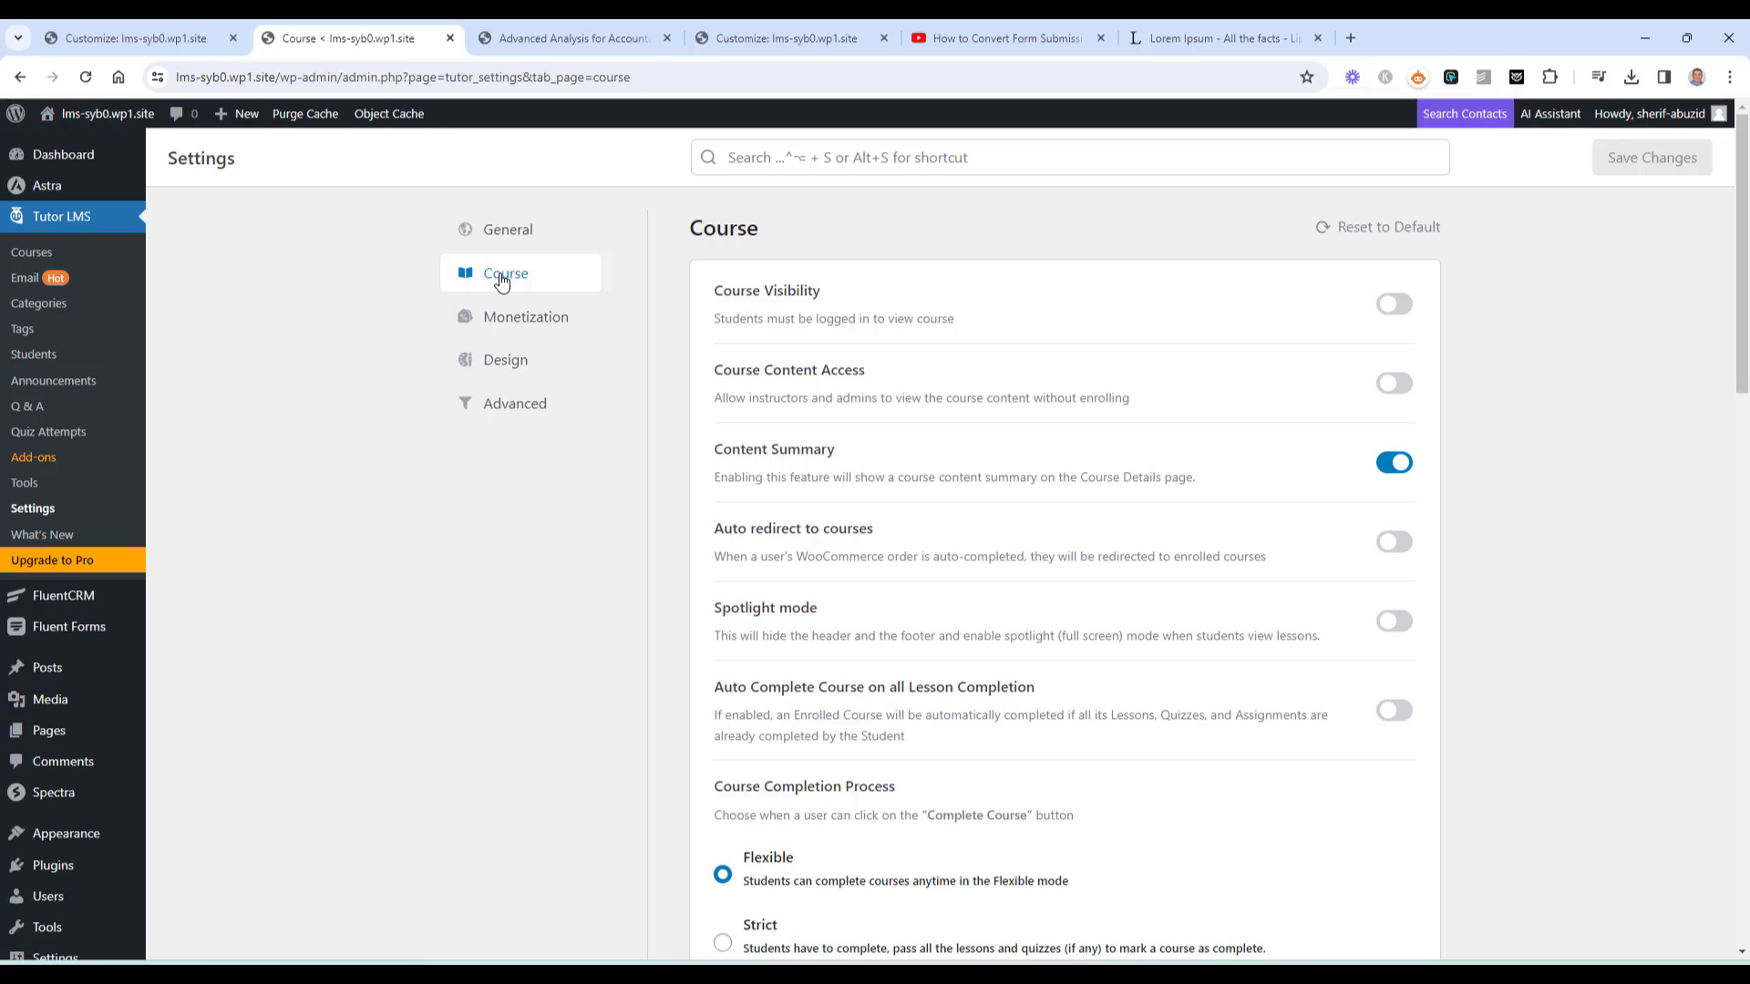
click(514, 363)
scroll(1561, 512, down, 4)
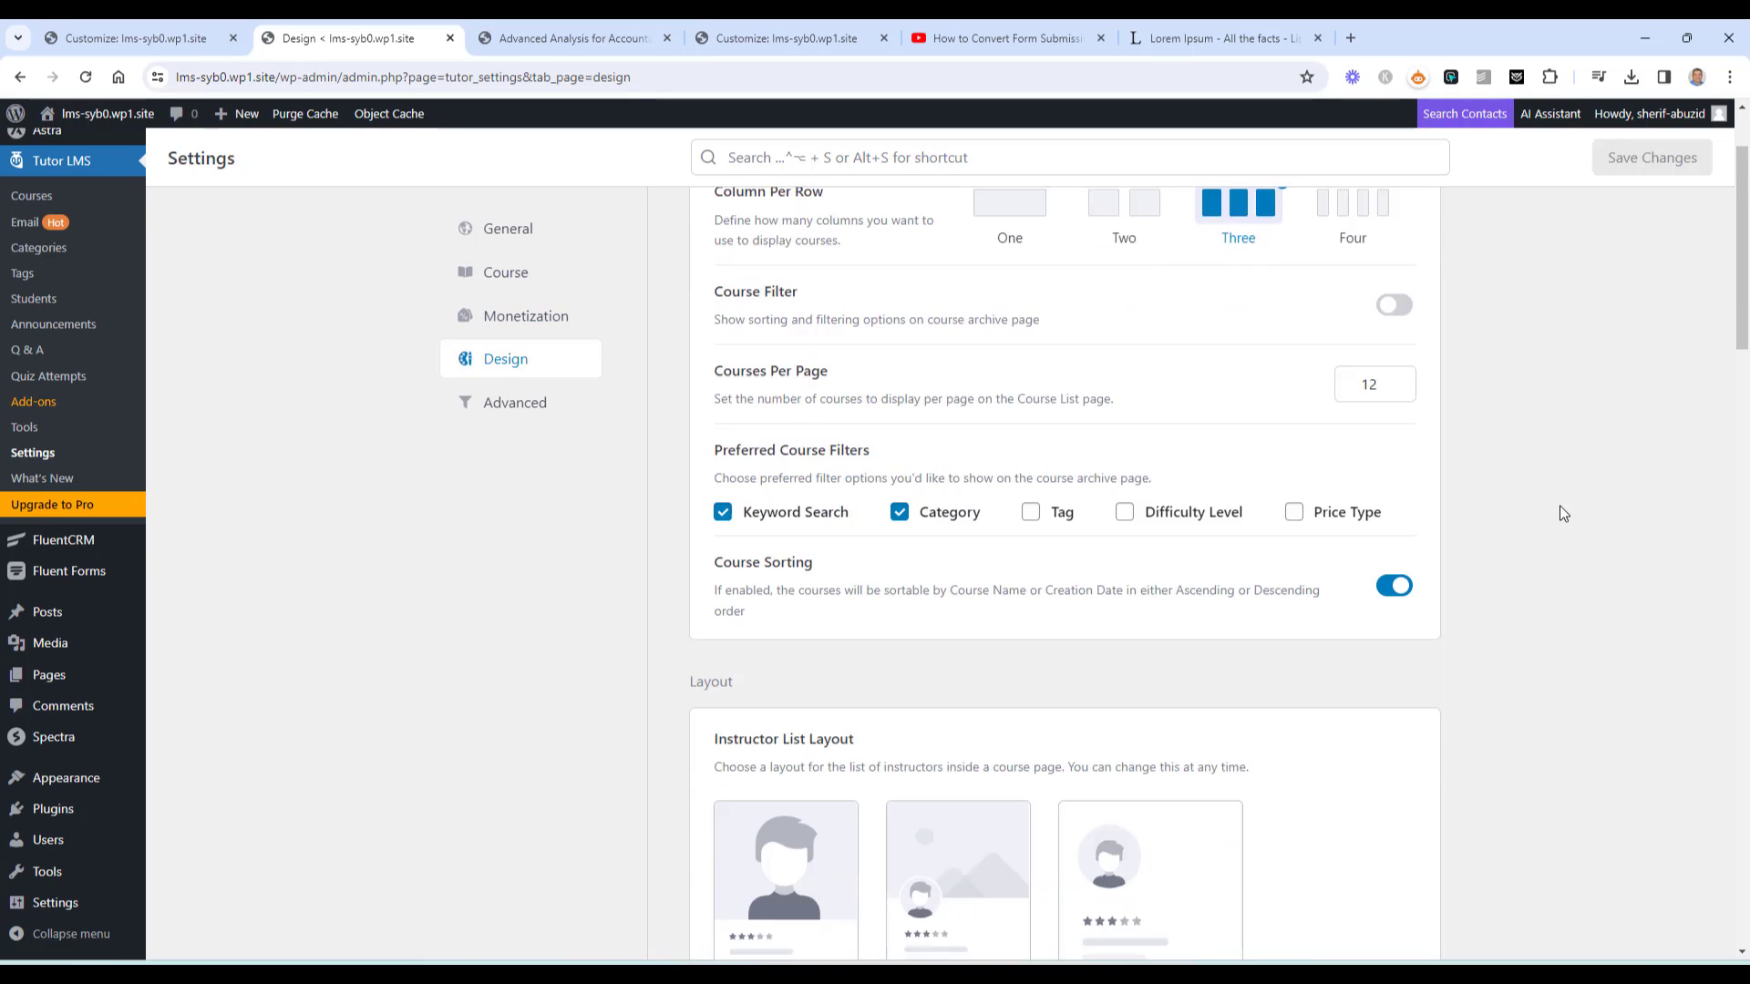
scroll(1556, 501, up, 4)
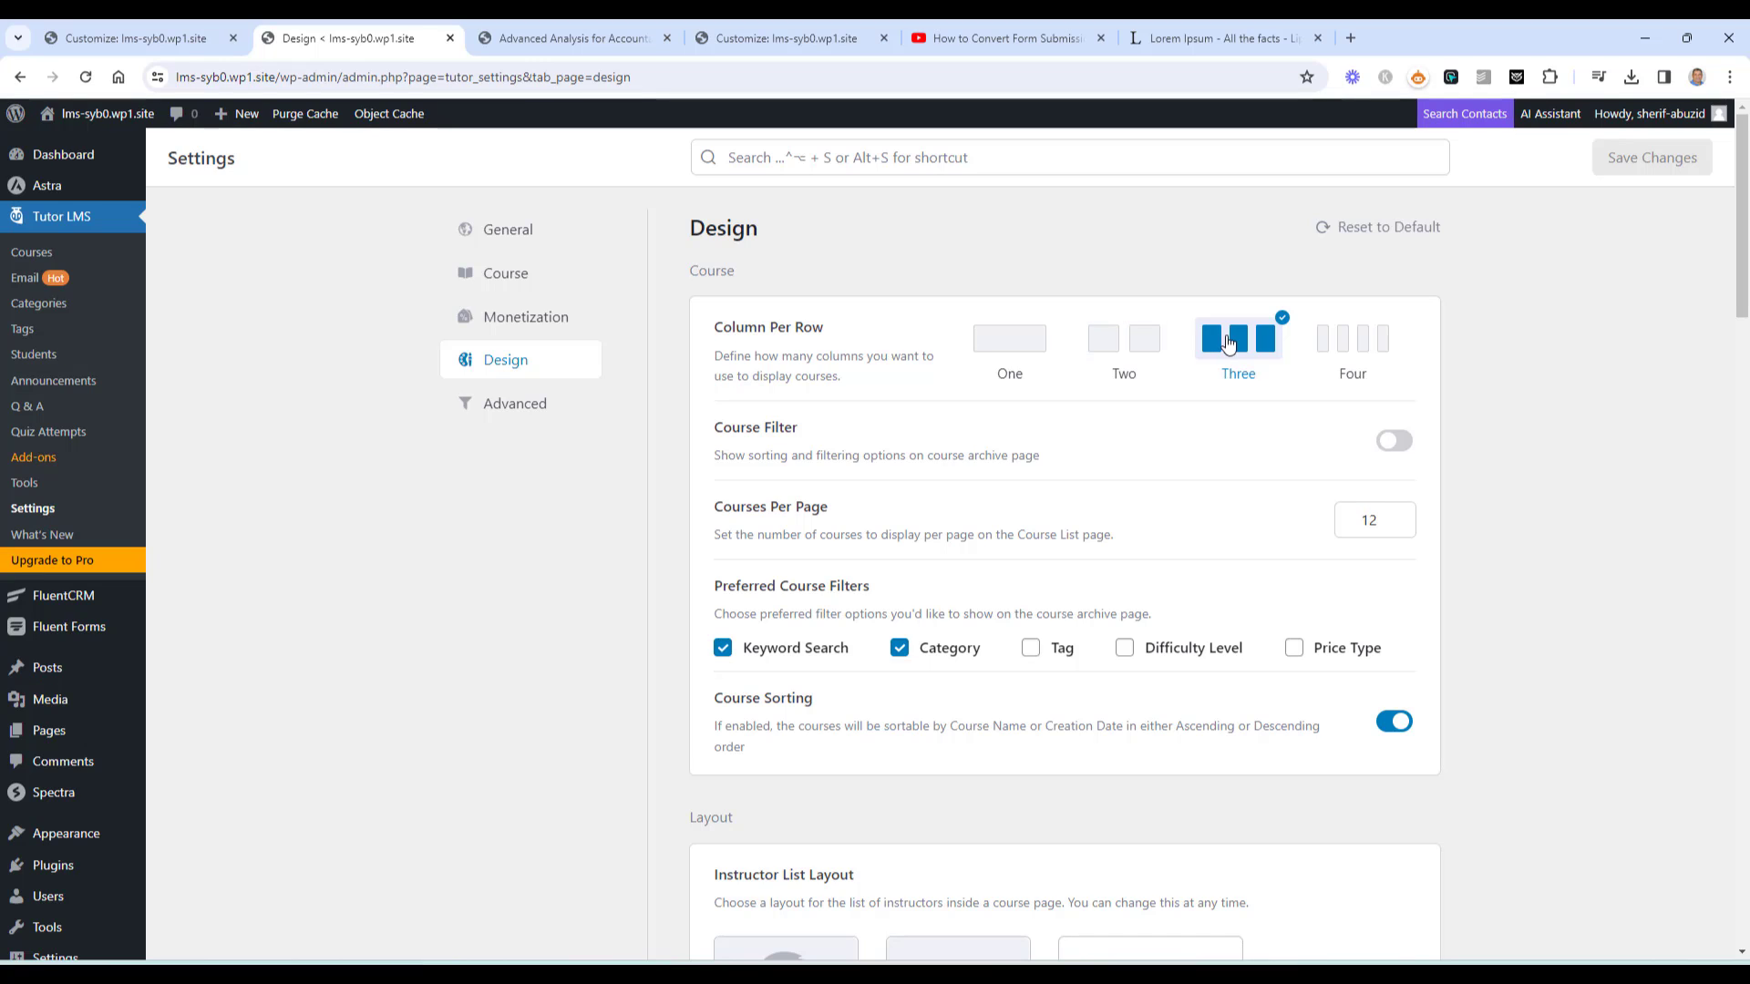
click(1104, 351)
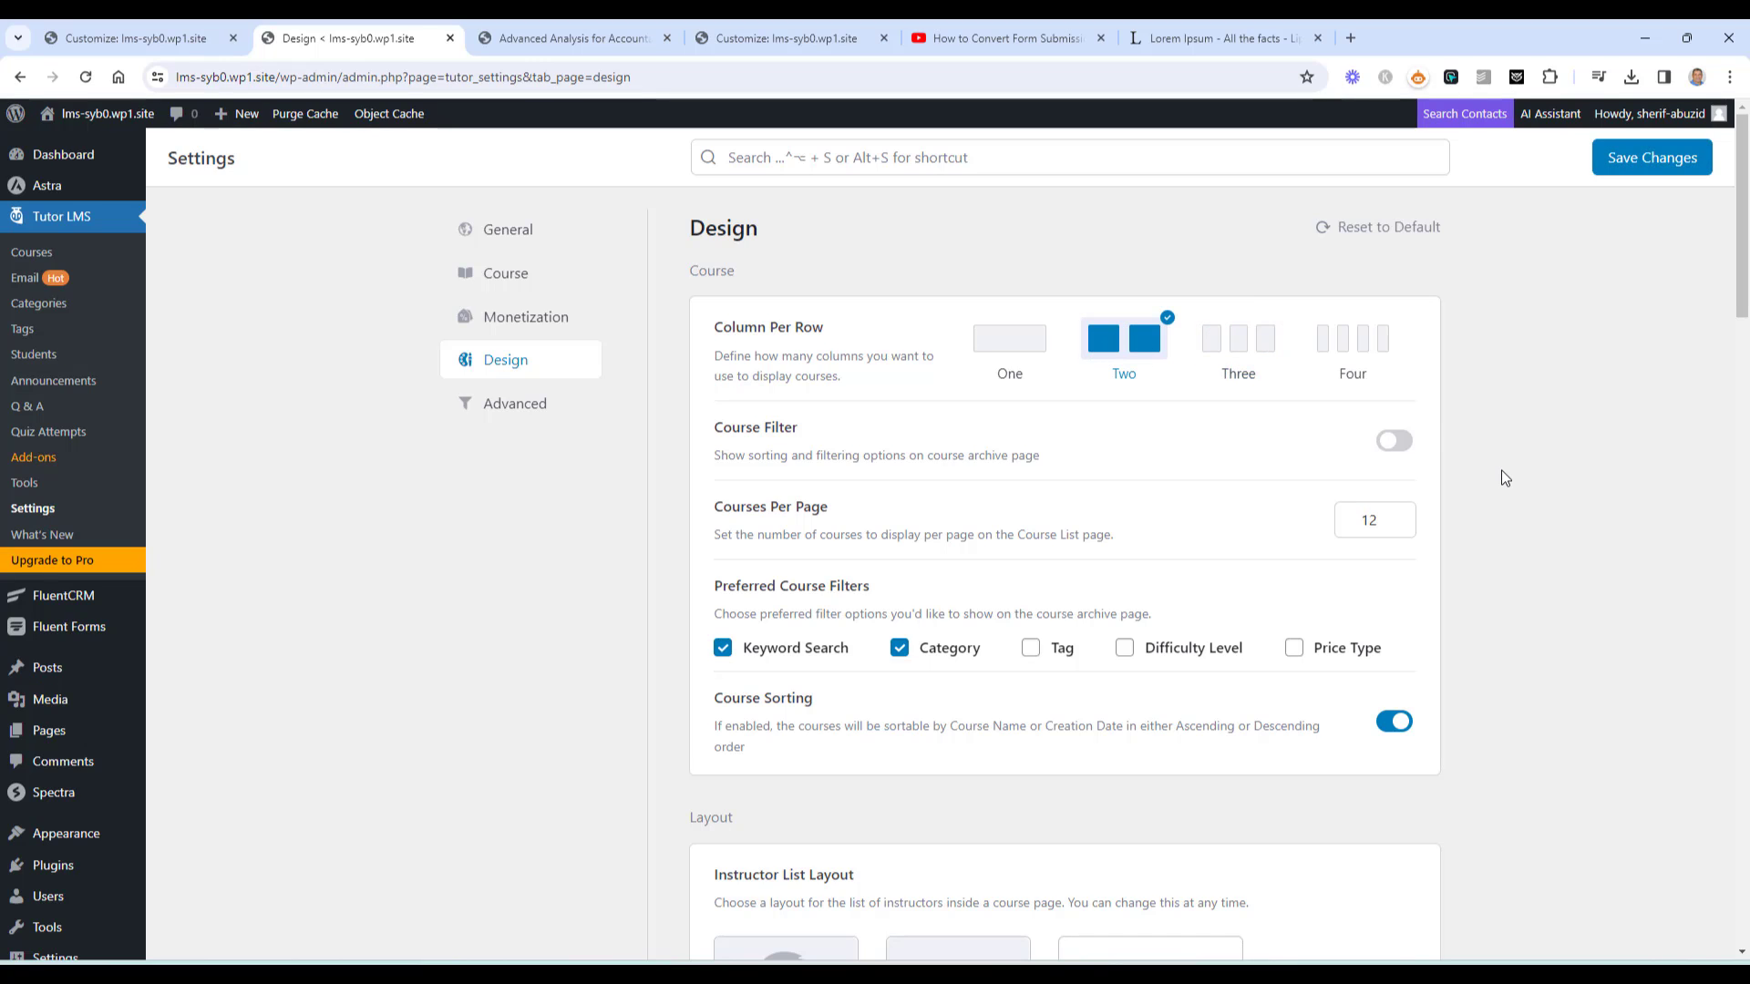
Switch the colour preset to Ocean and save the settings
scroll(1501, 469, down, 6)
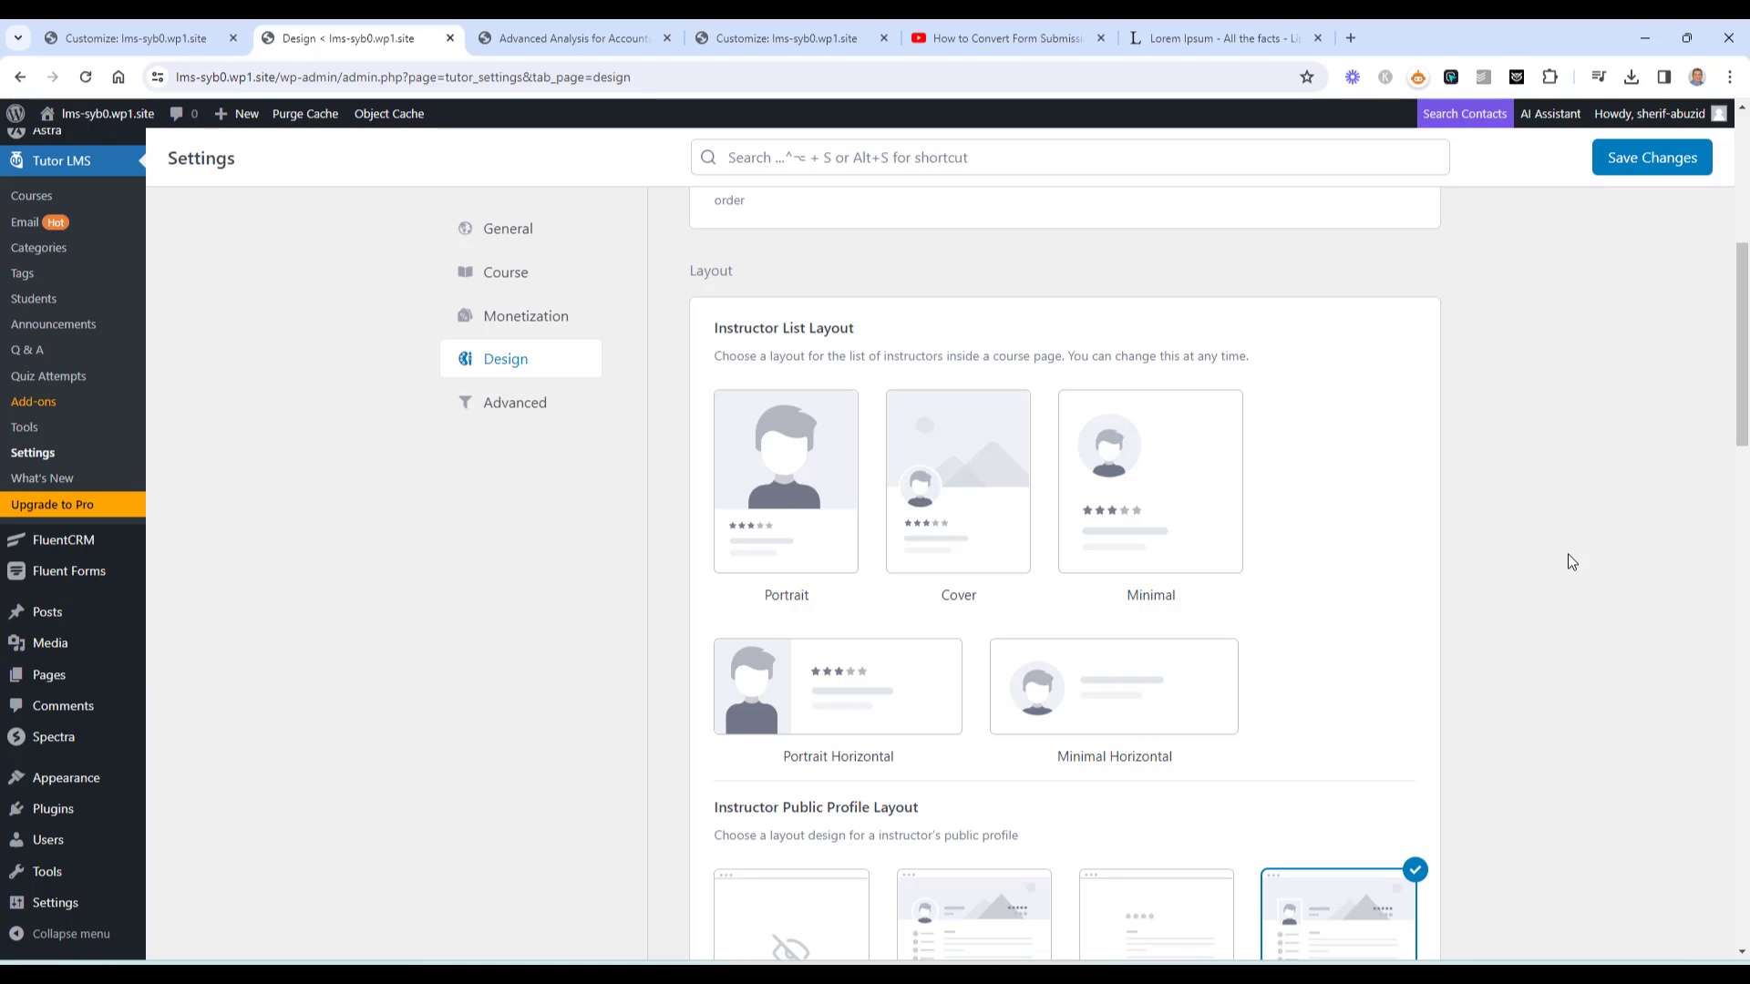
scroll(1501, 498, down, 5)
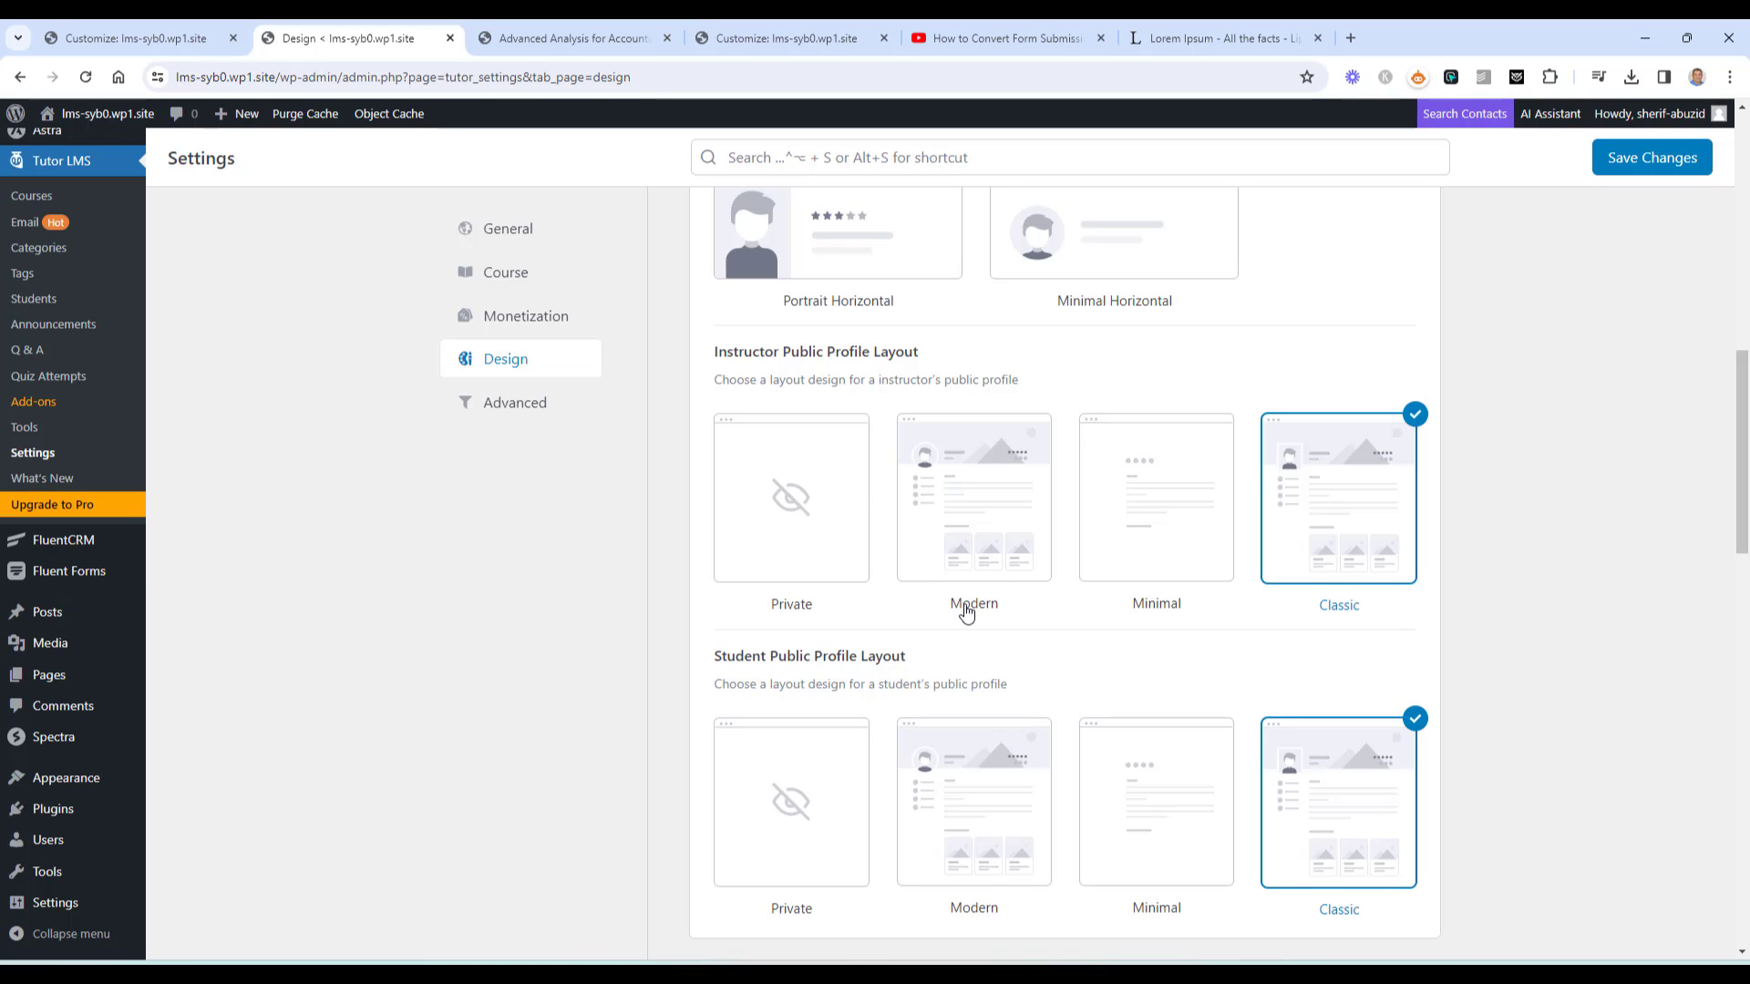
scroll(964, 606, down, 4)
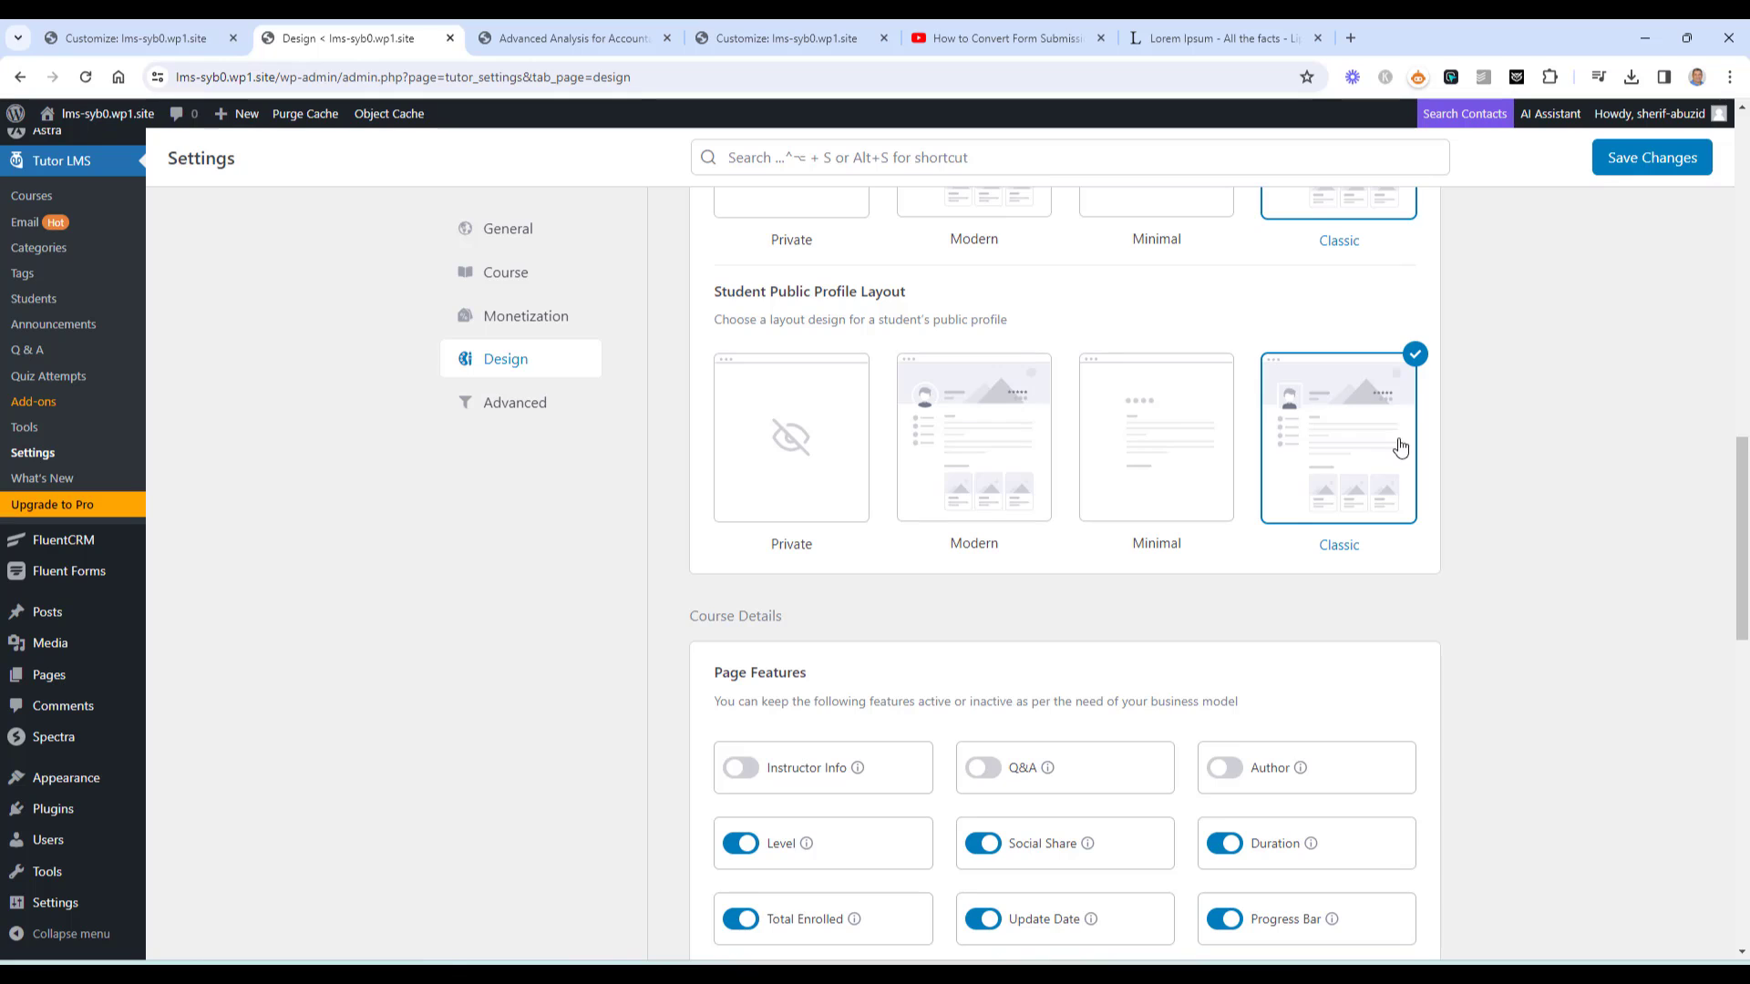
scroll(1467, 488, down, 9)
scroll(1467, 489, down, 5)
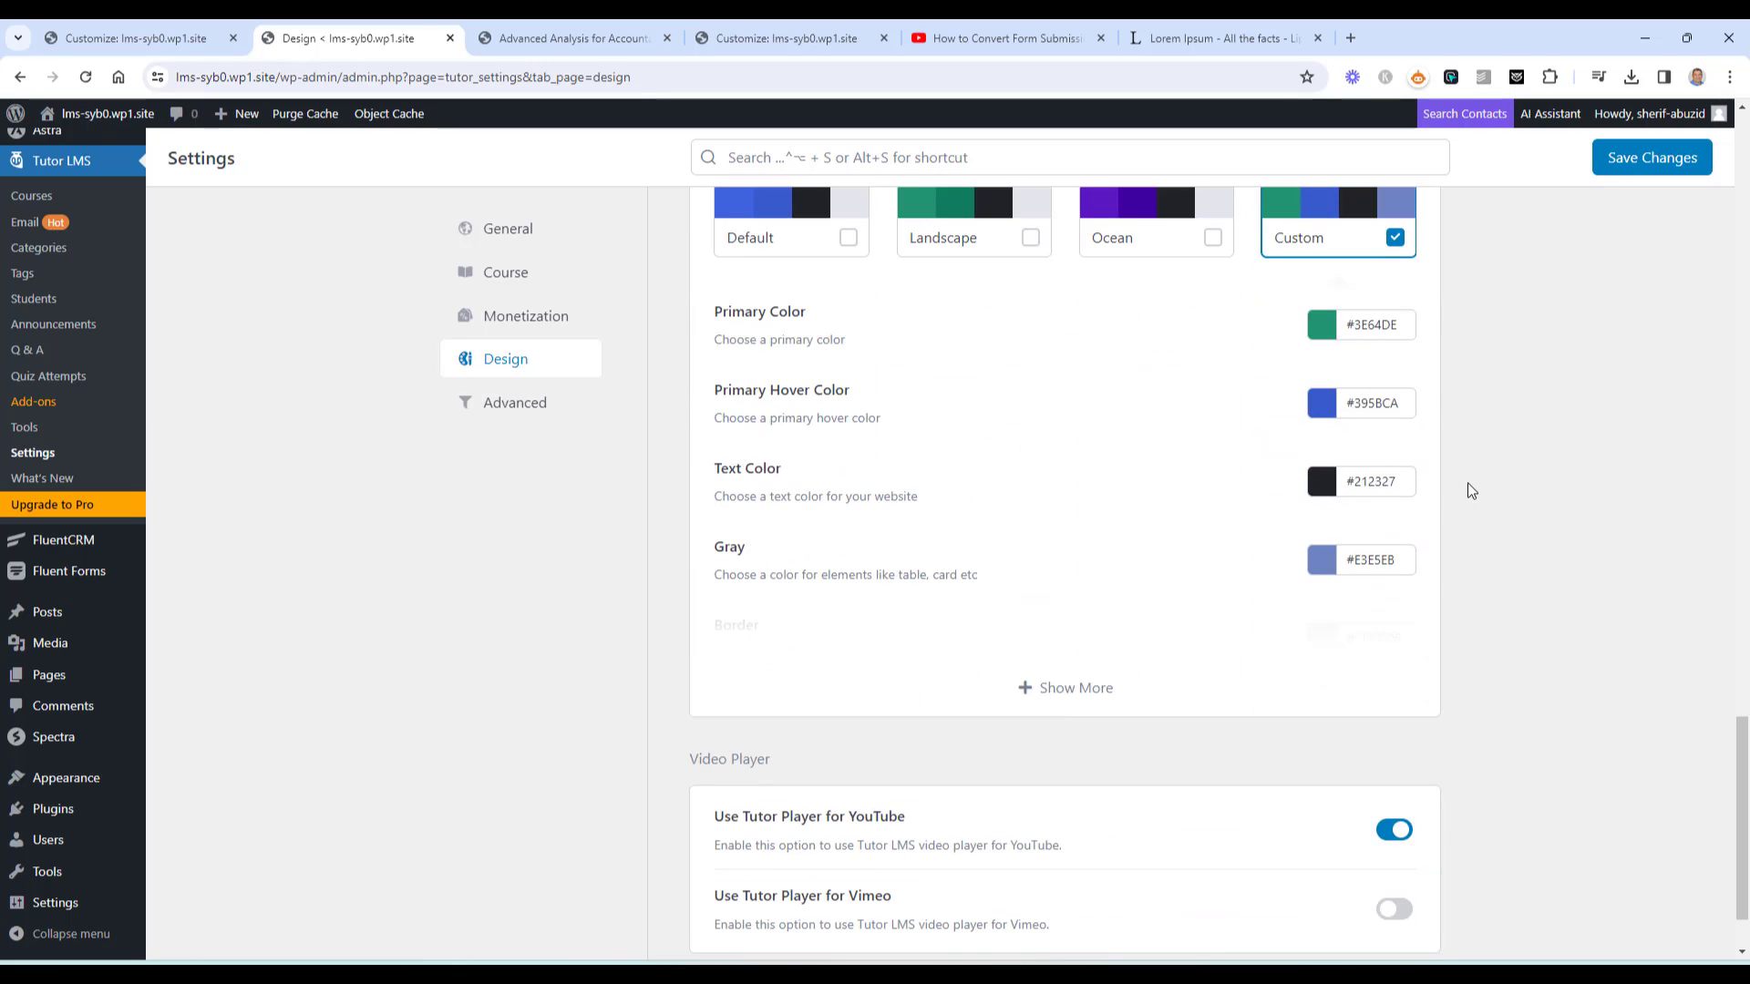
scroll(1458, 483, up, 3)
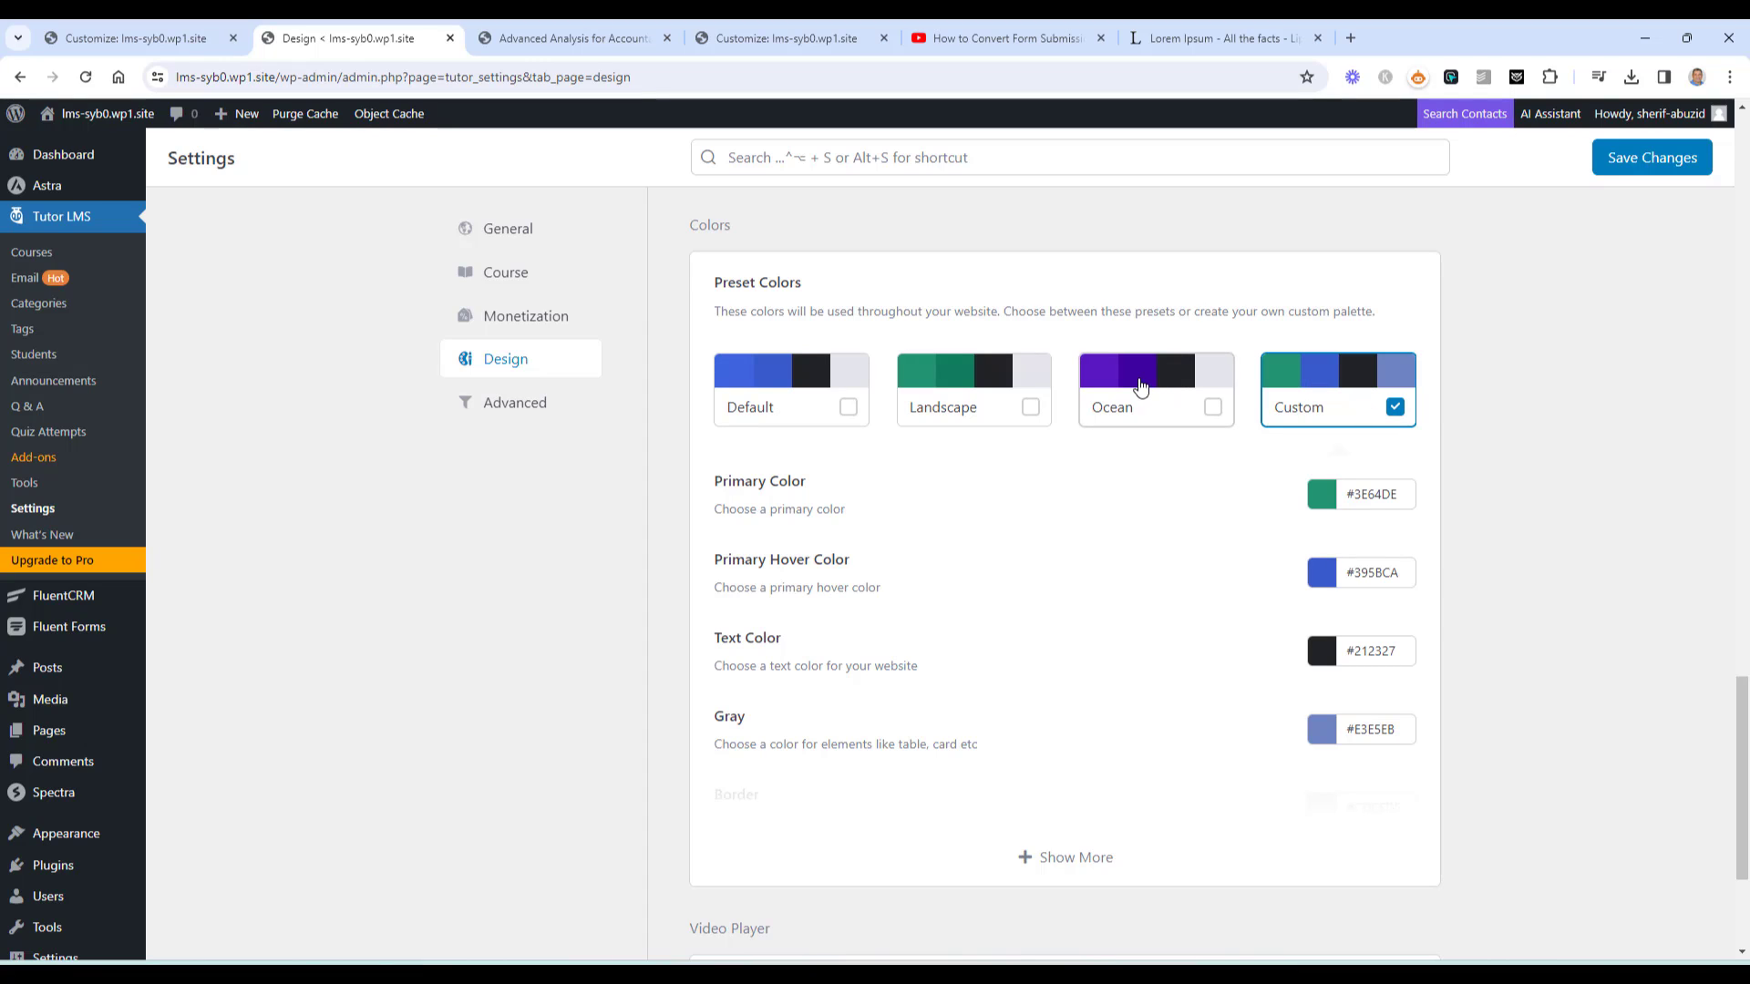
click(1153, 394)
click(1671, 156)
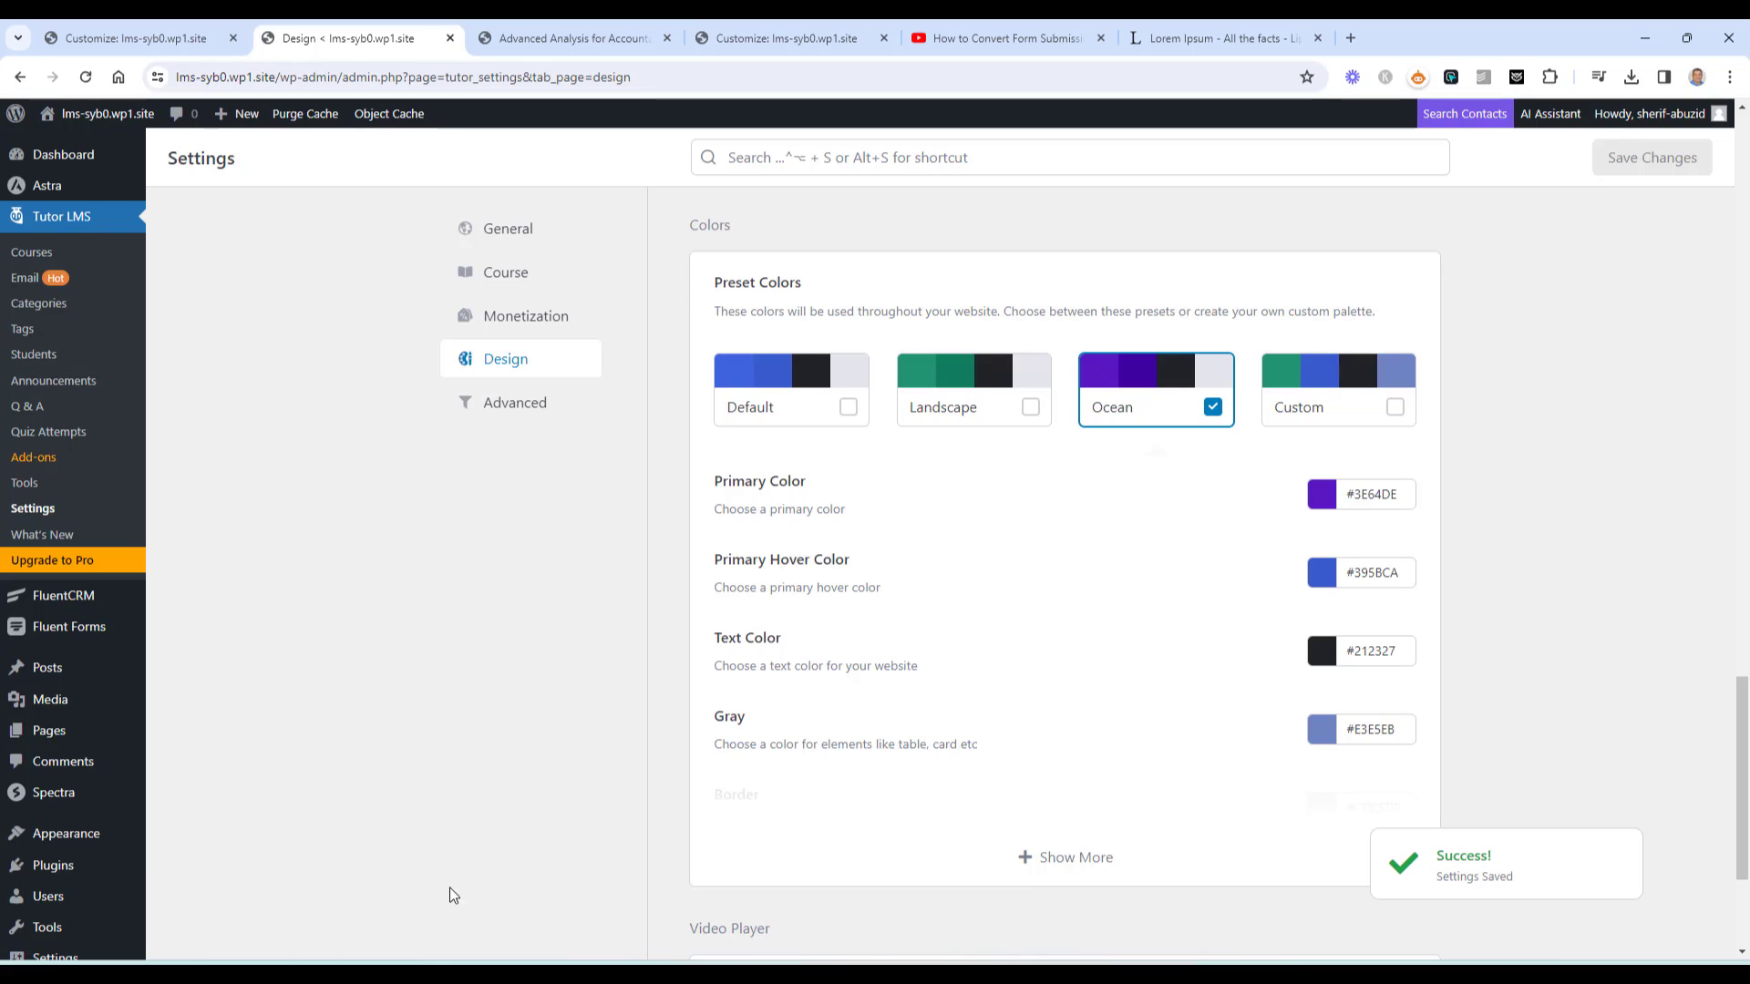
Preview Lesson B, then revert the colour preset to Custom and save again
click(513, 896)
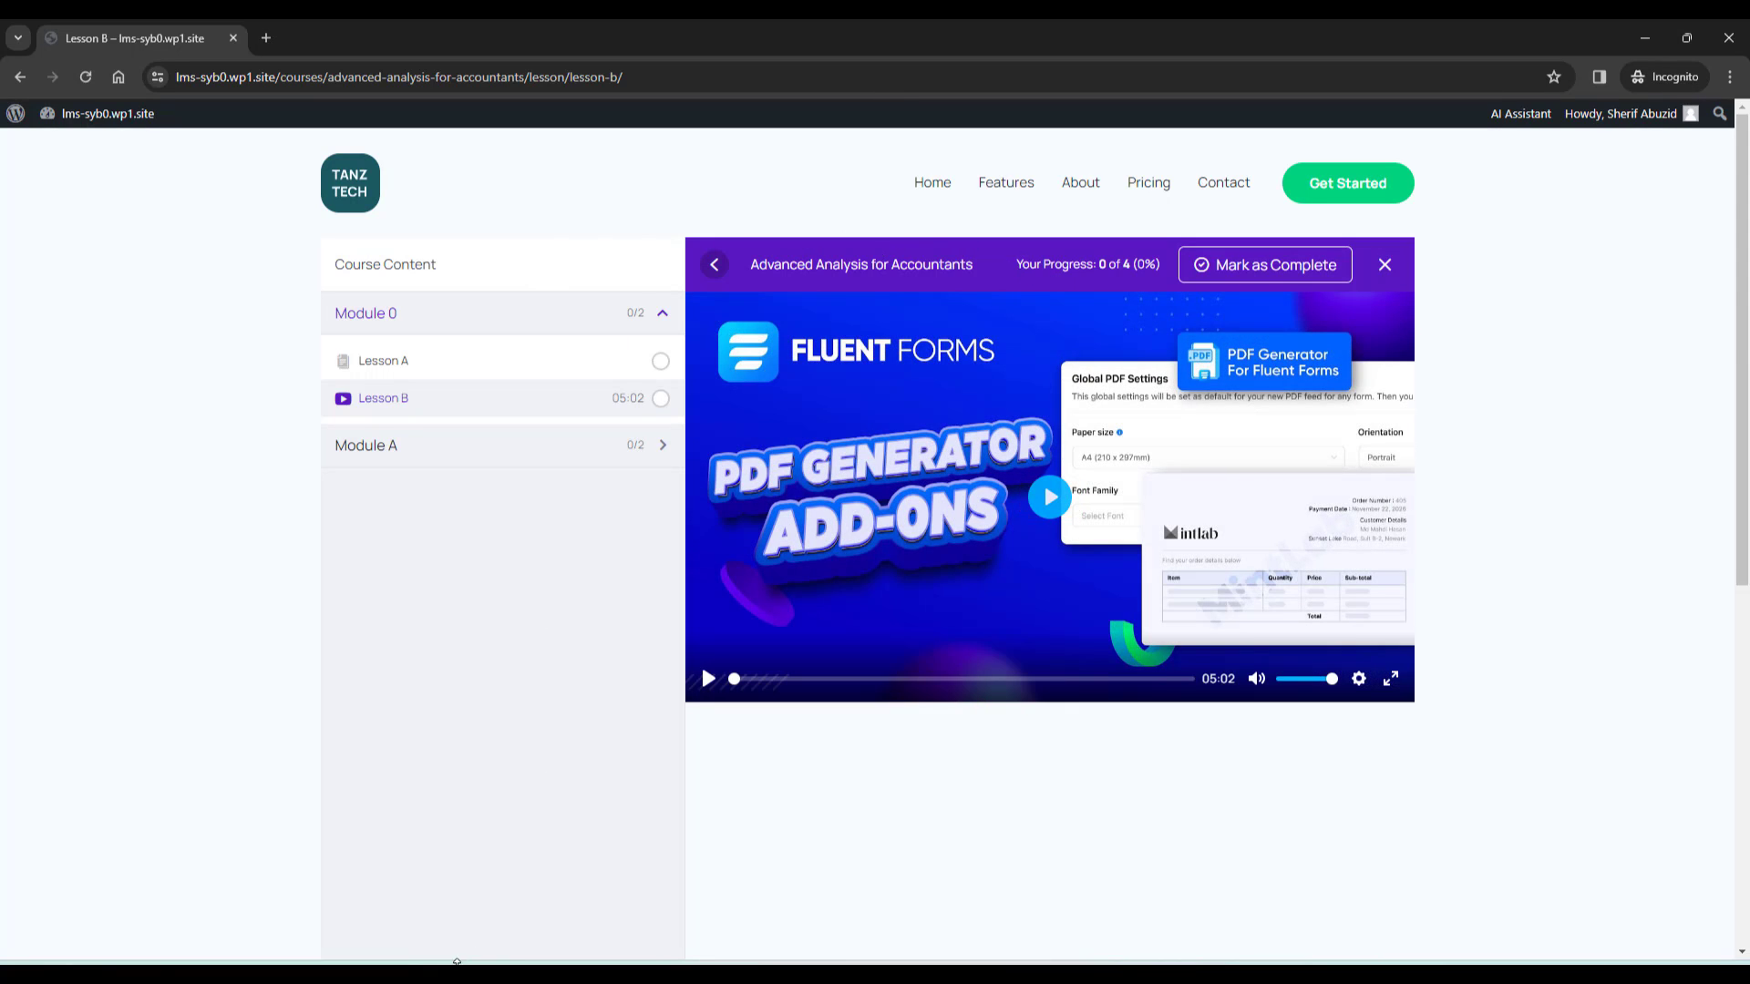
mouse_move(460, 965)
click(387, 902)
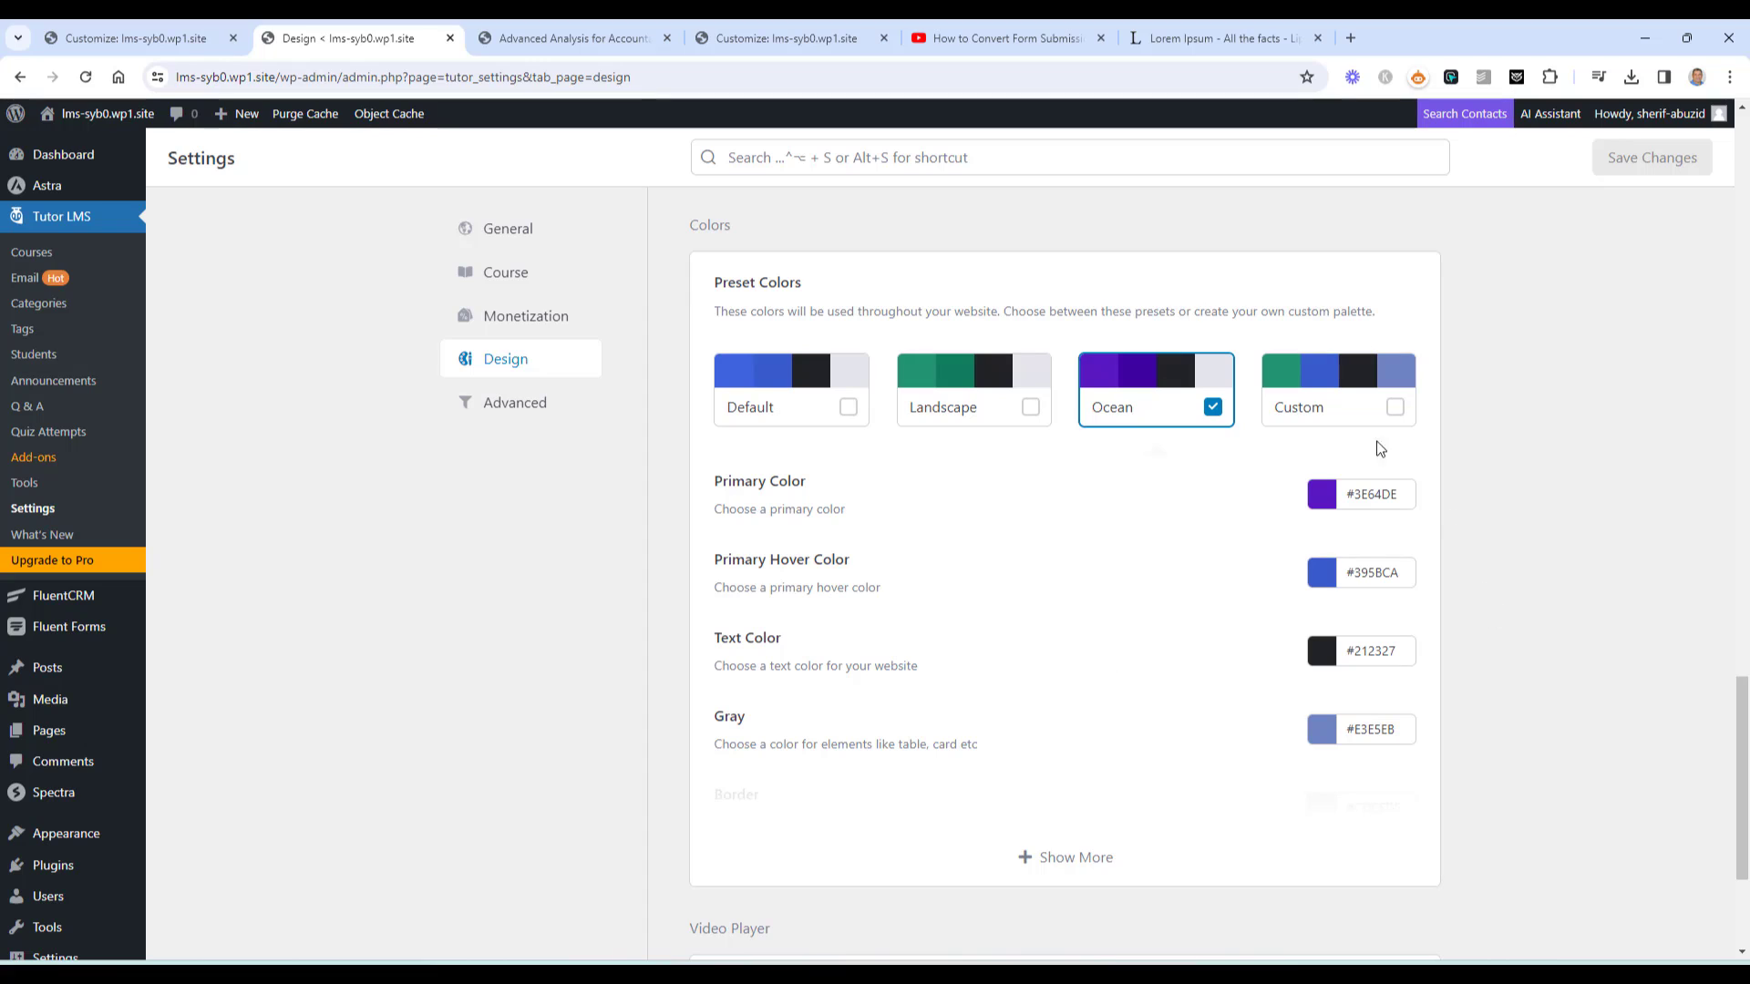
click(1324, 388)
click(1659, 168)
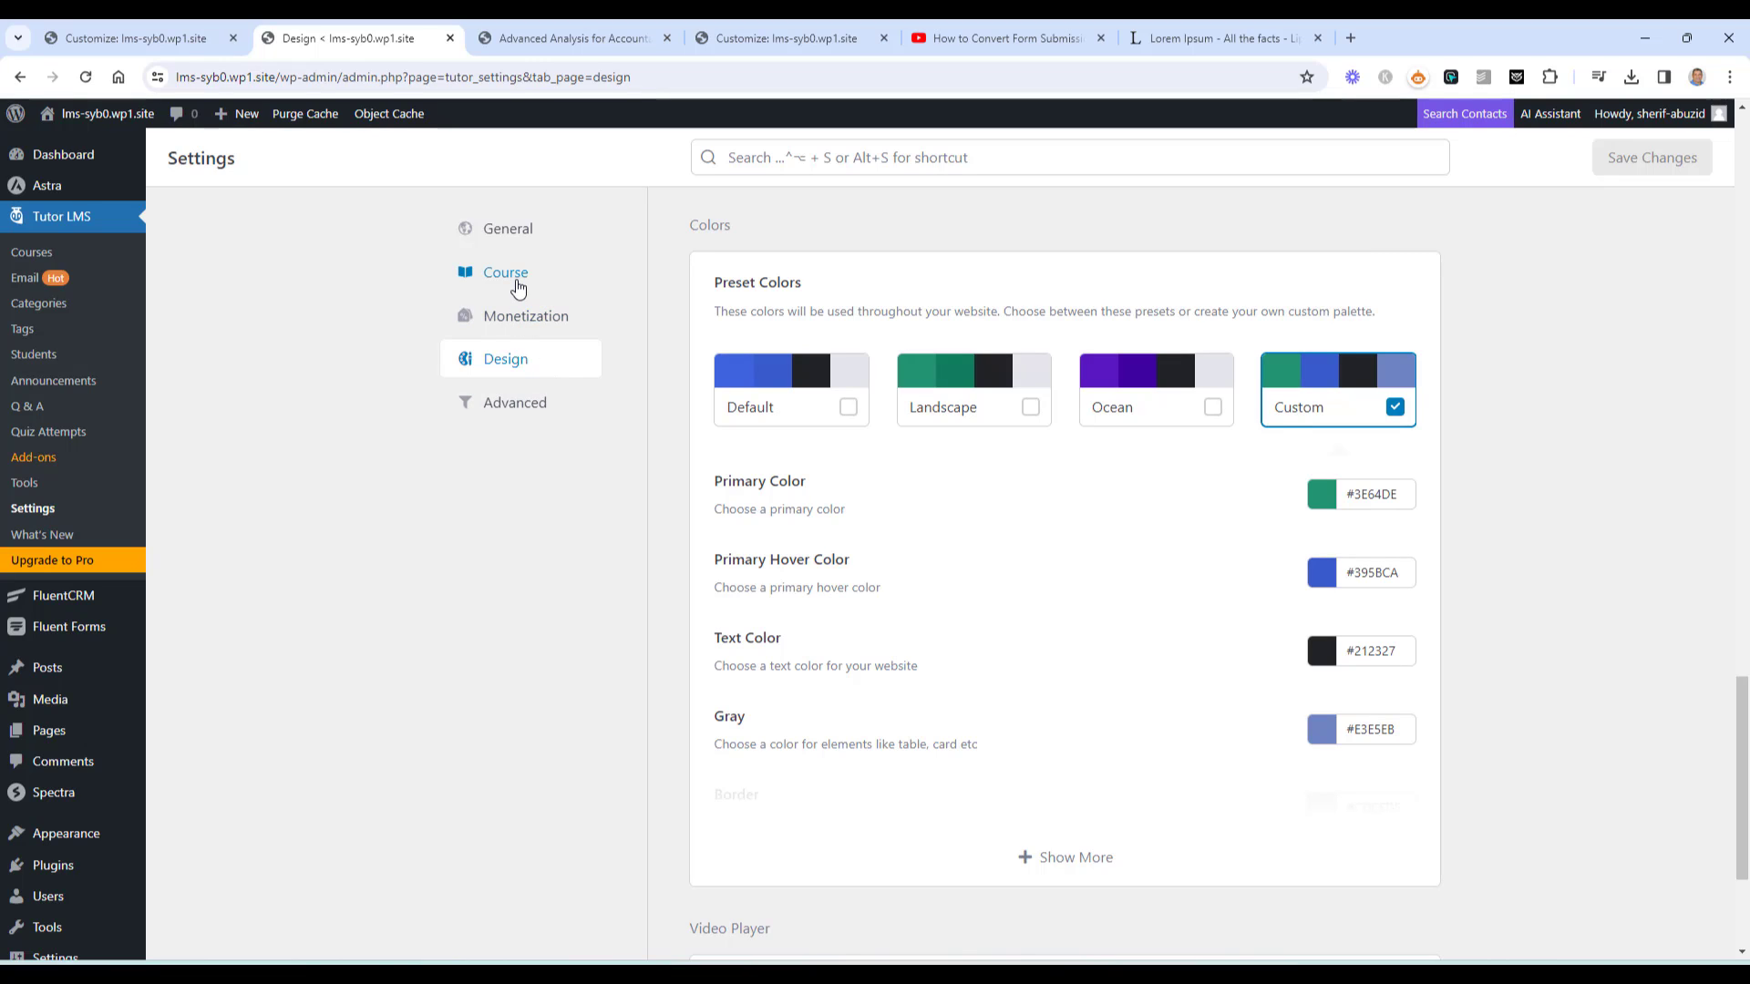
In Course settings, allow External URL and Vimeo as preferred video sources and save
click(516, 286)
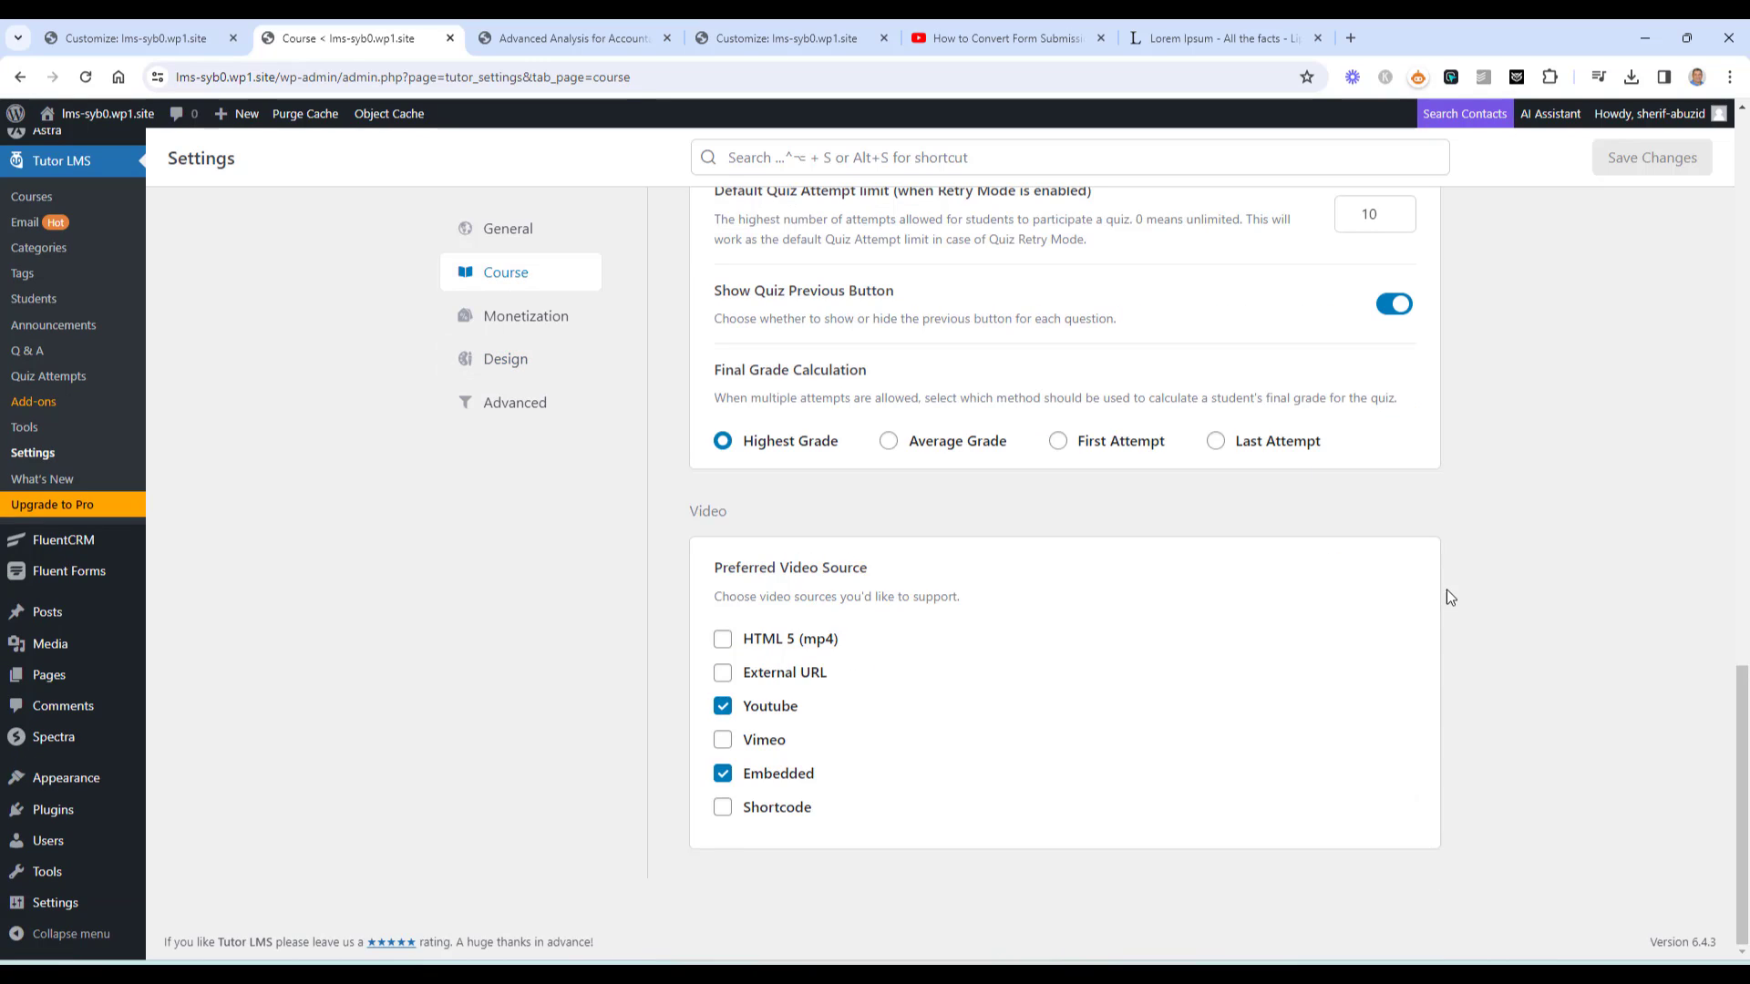
double_click(754, 567)
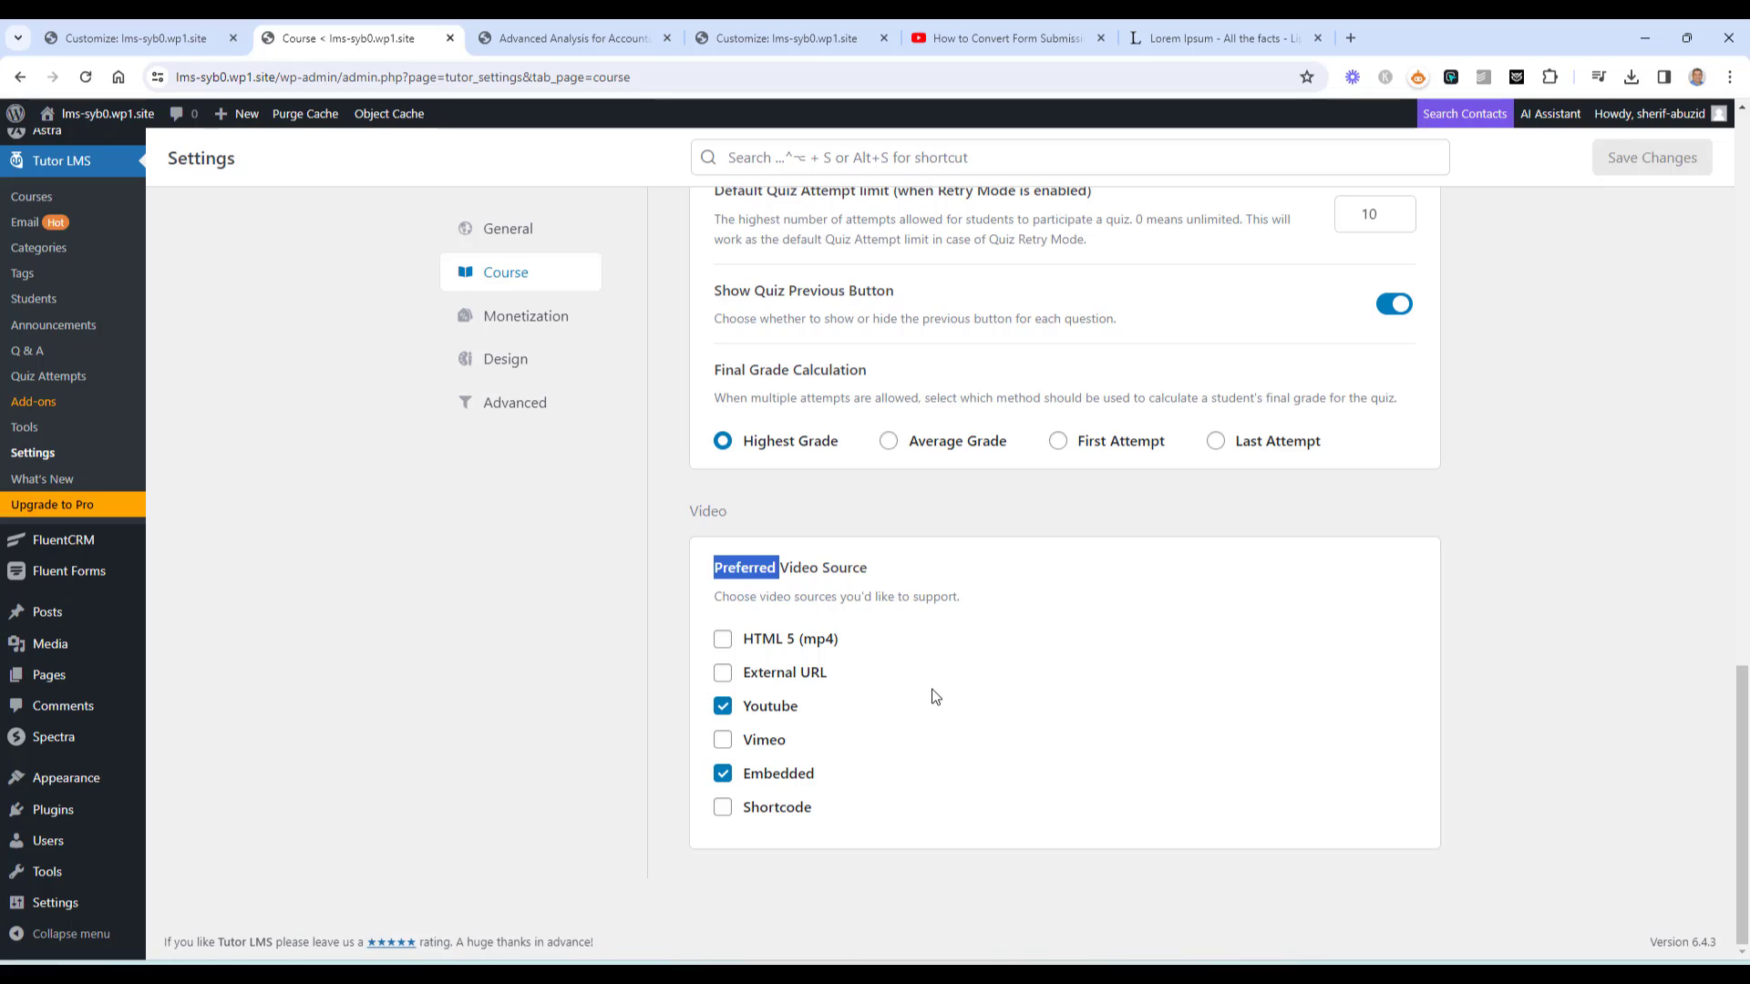
click(722, 674)
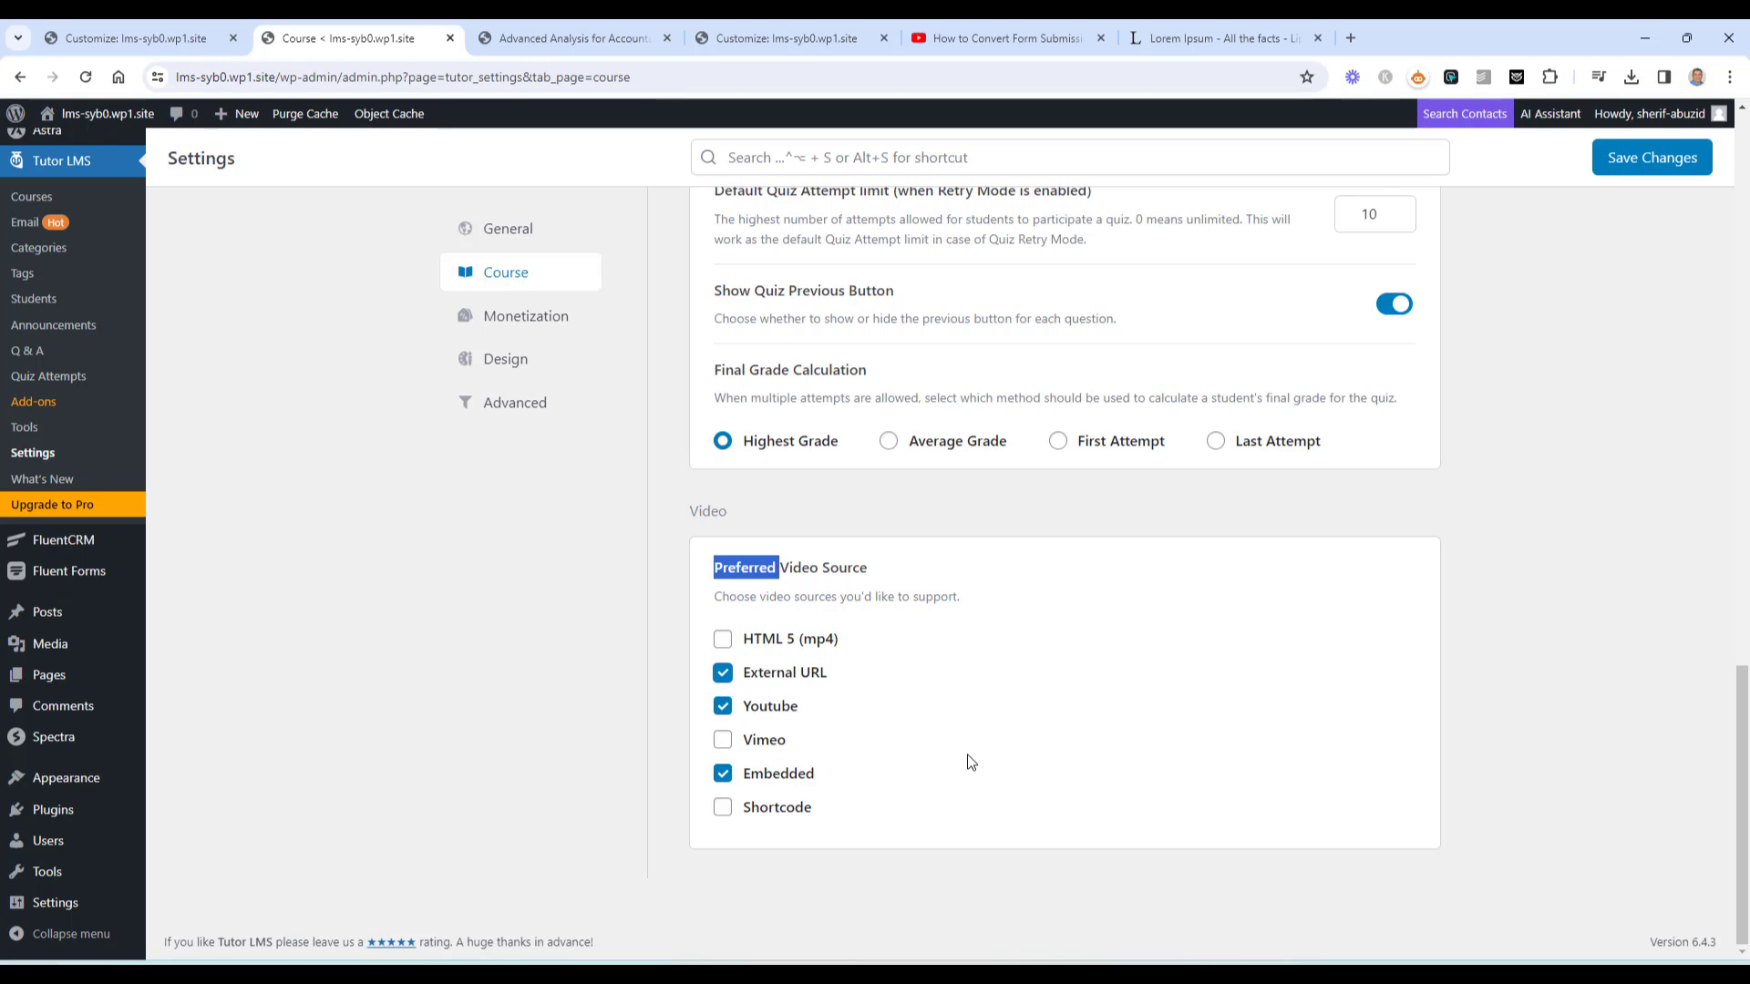
click(723, 741)
click(1656, 163)
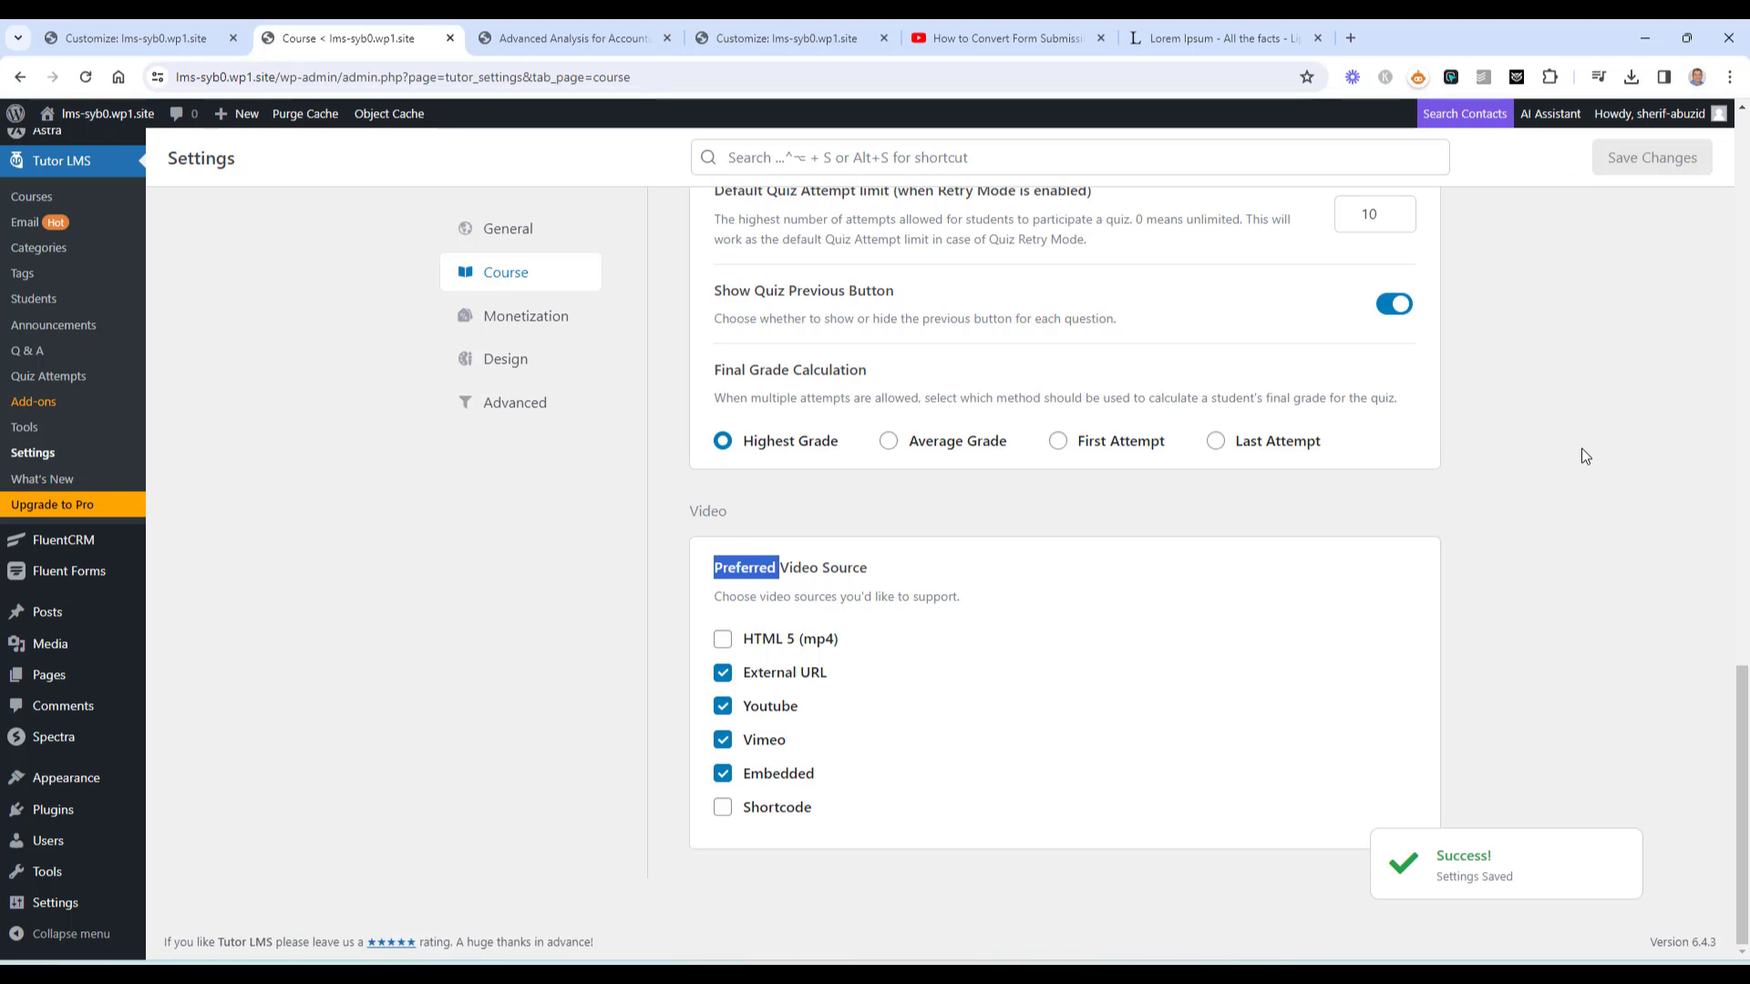
Bring up the General settings, showing Dashboard as dashboard page and 20-row pagination
scroll(1582, 449, up, 15)
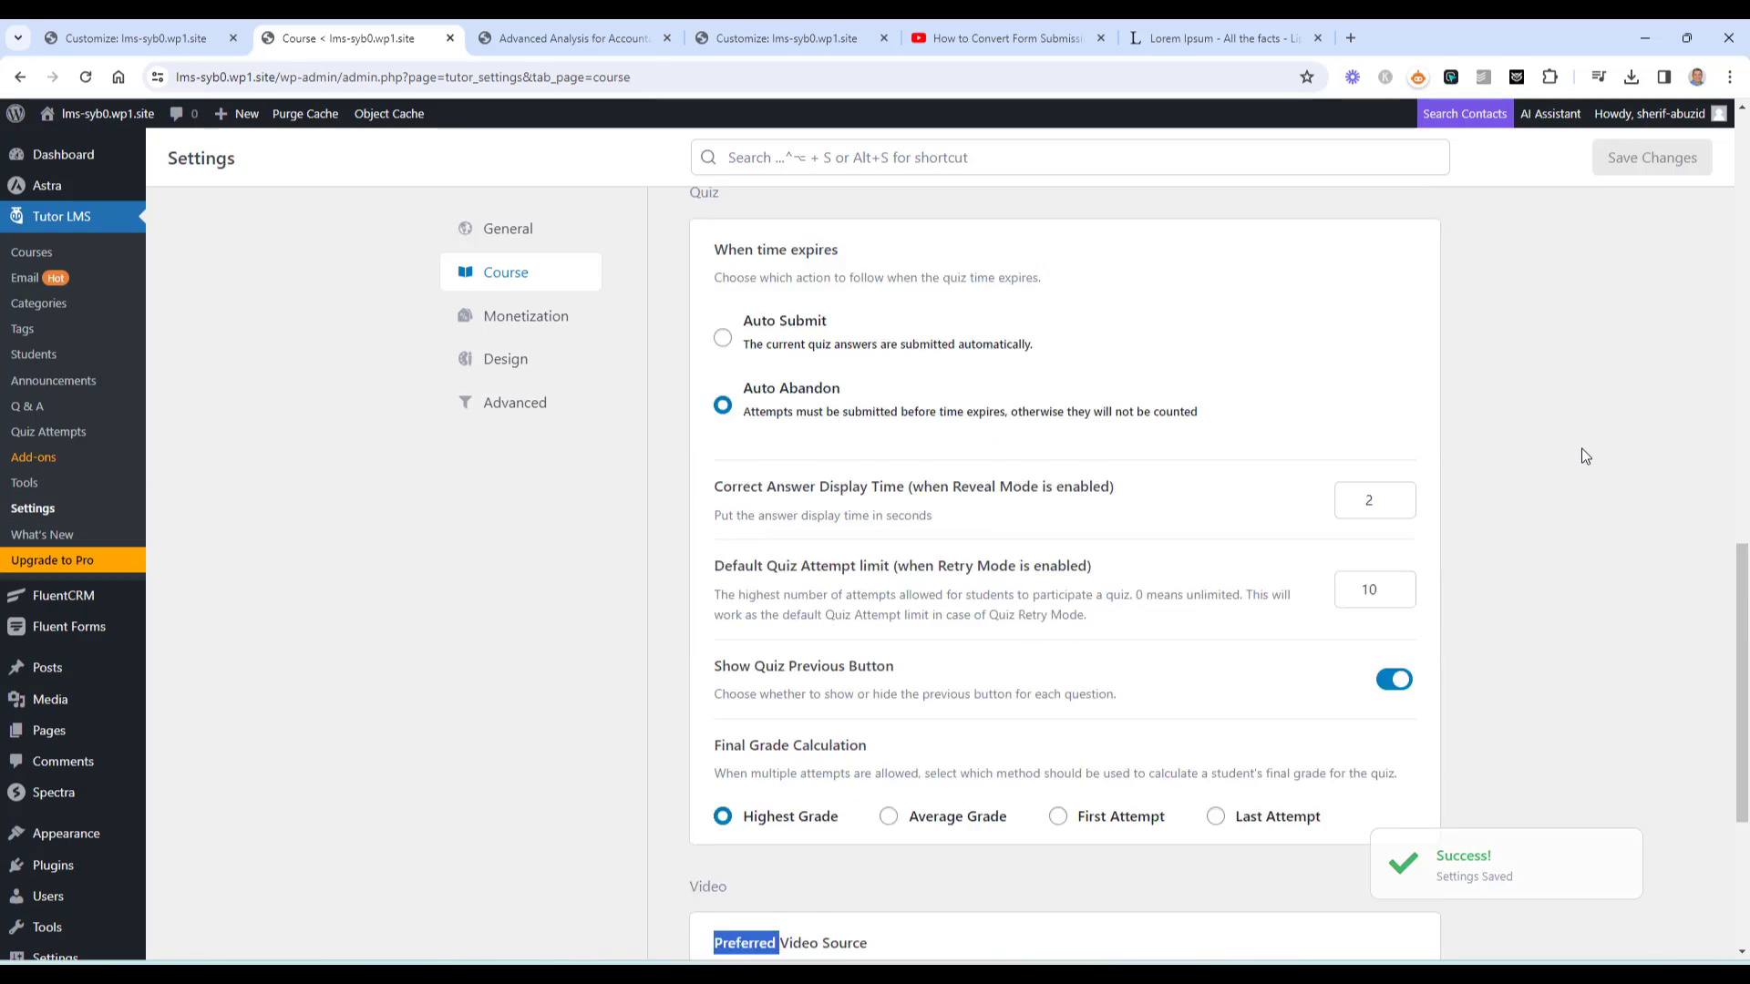
scroll(1582, 448, up, 1)
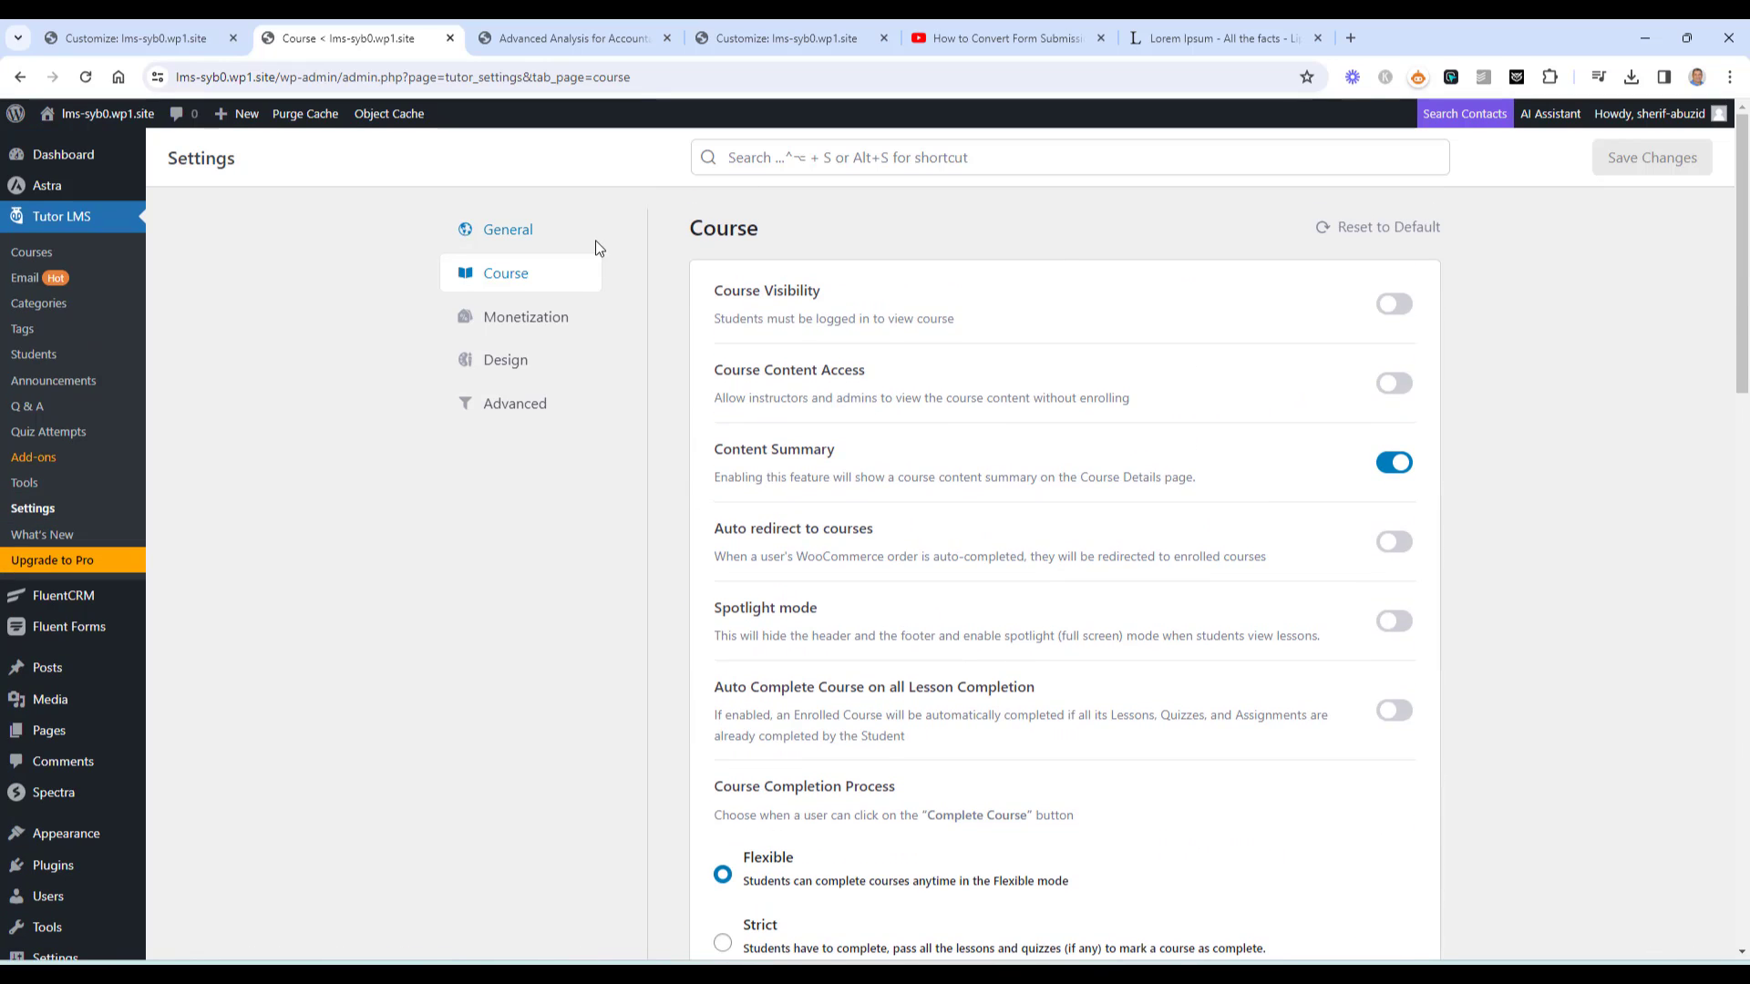
click(533, 230)
scroll(1512, 454, down, 2)
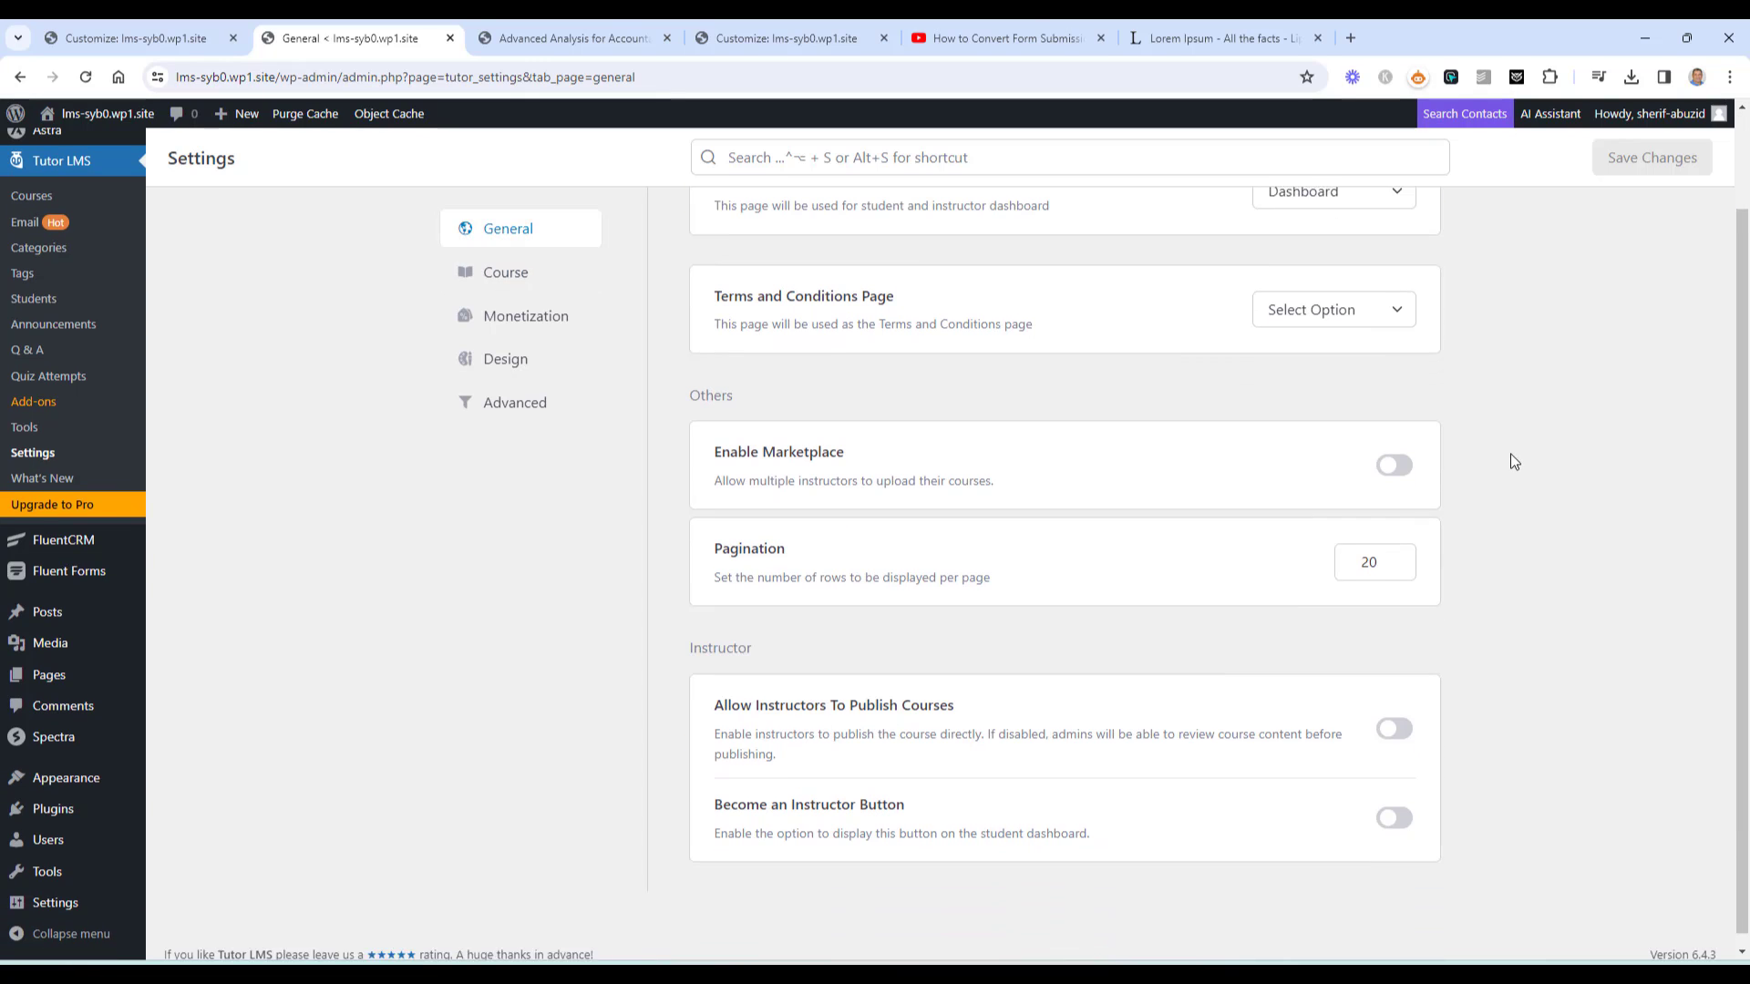
scroll(1511, 454, up, 2)
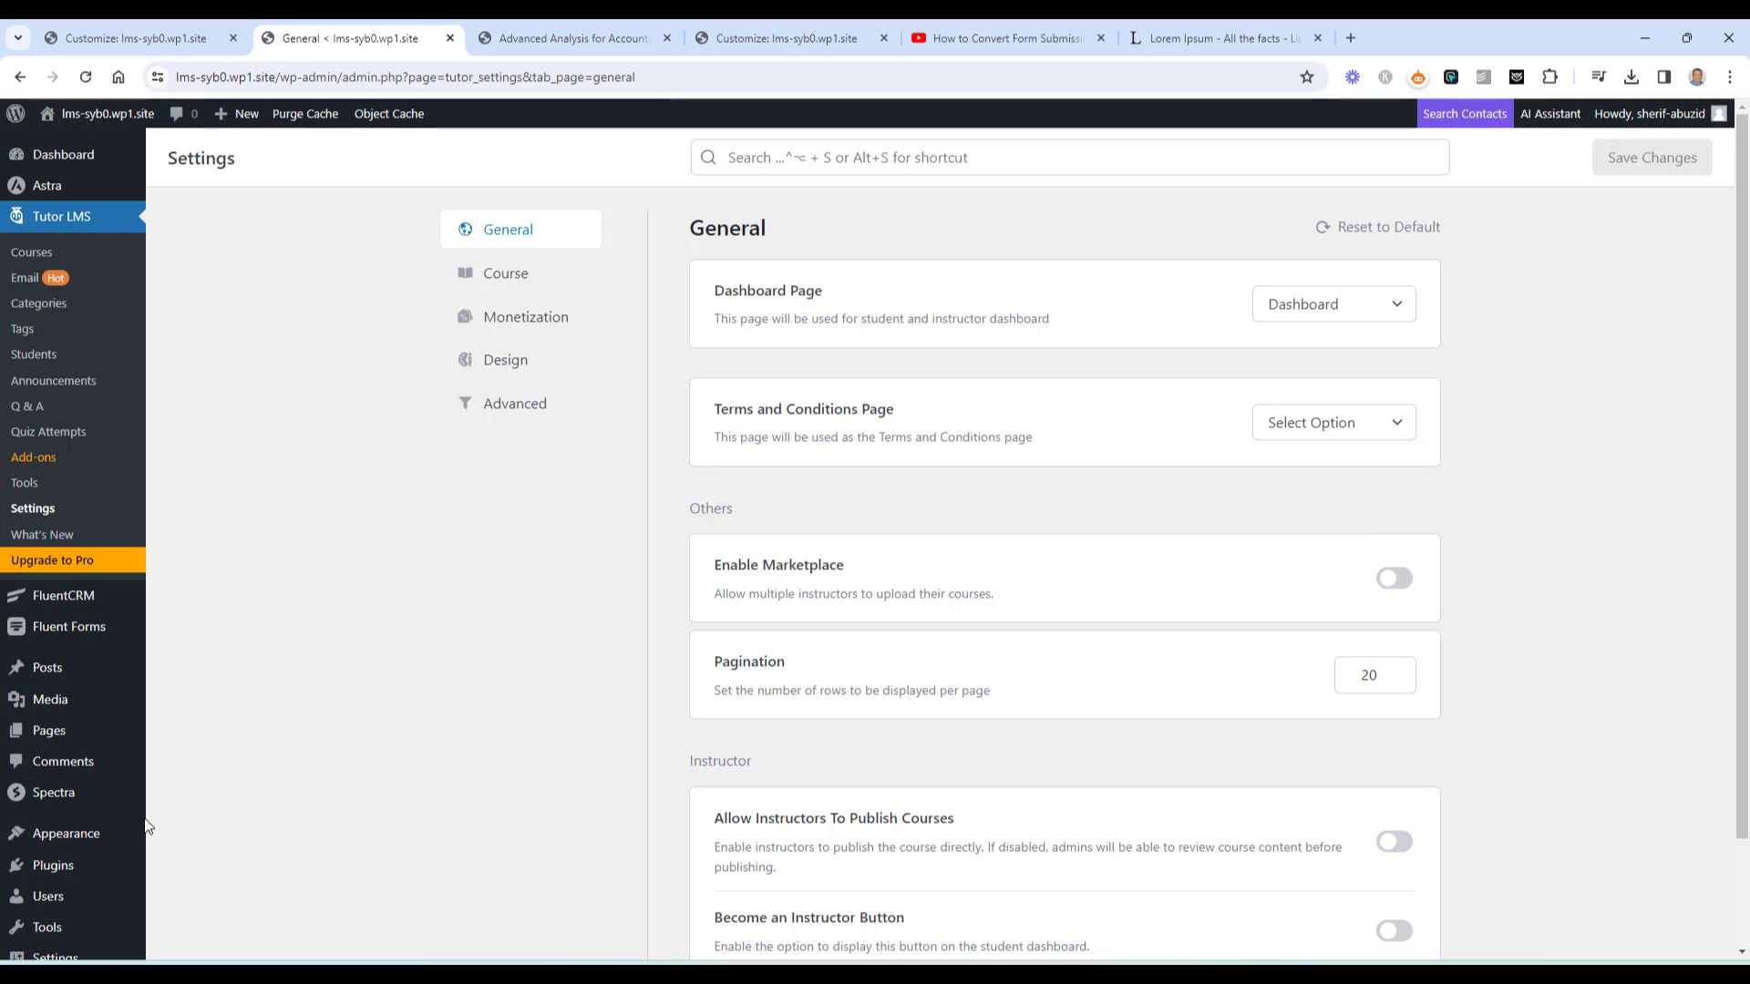
Search the plugin directory for Woocommerce and install the WooCommerce plugin
click(208, 881)
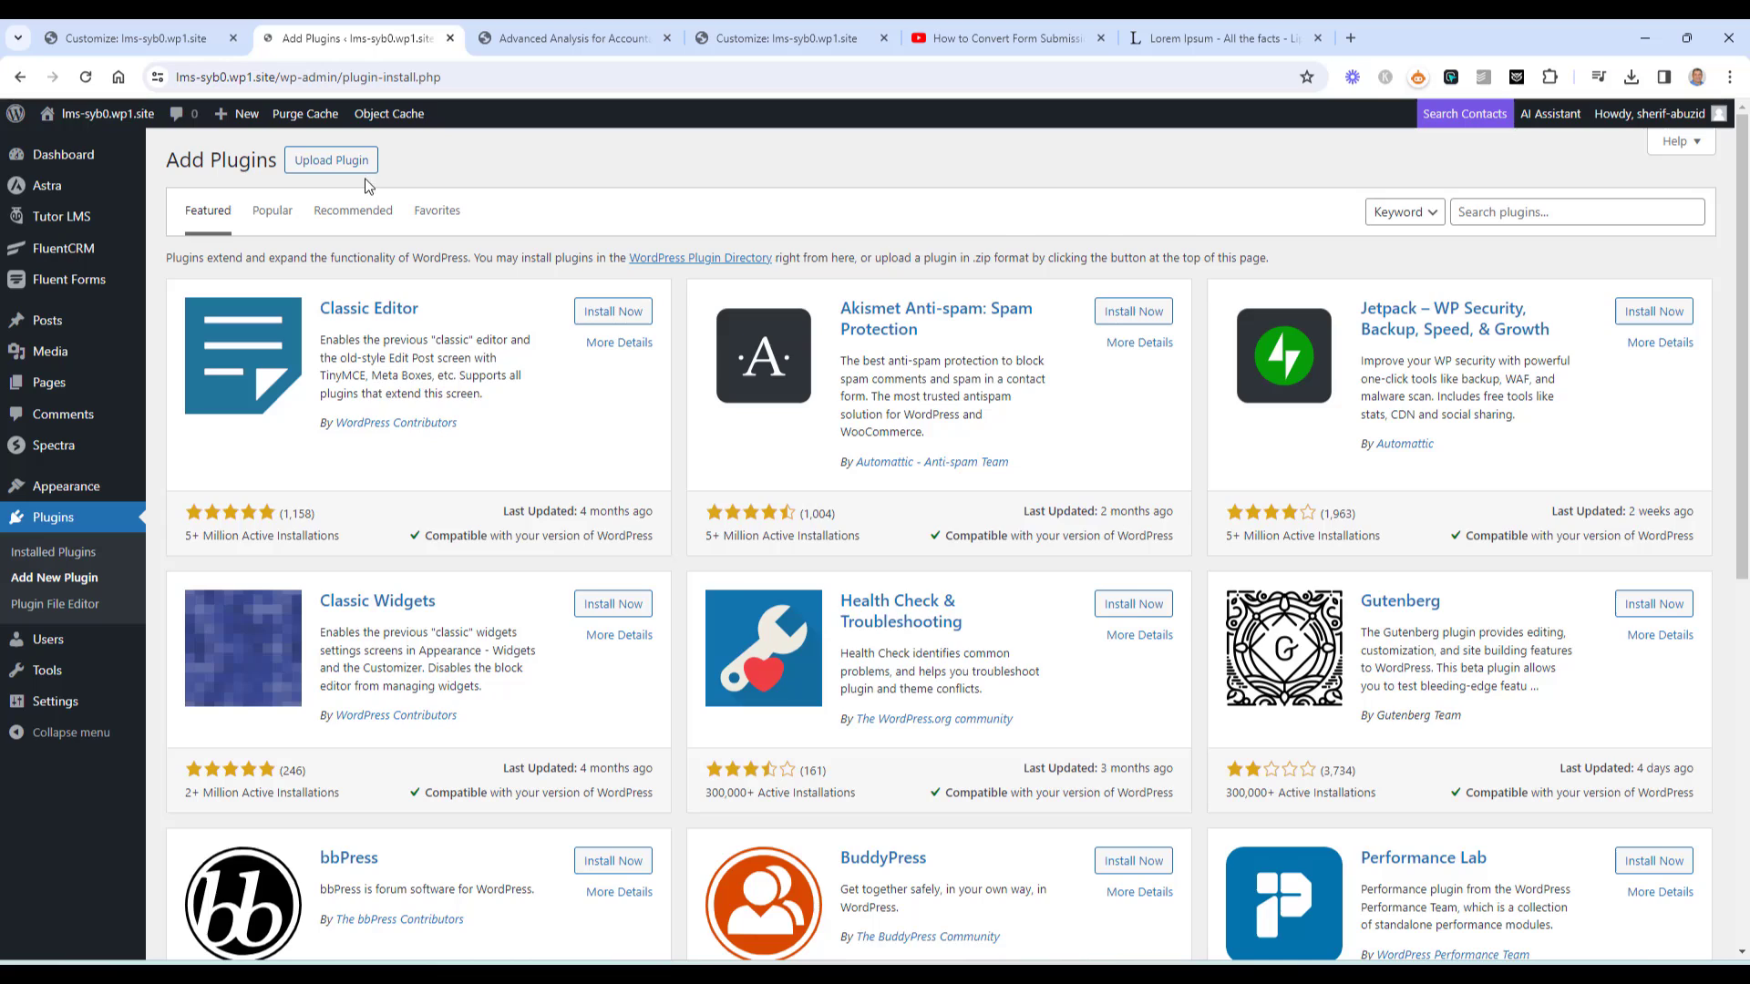
click(342, 167)
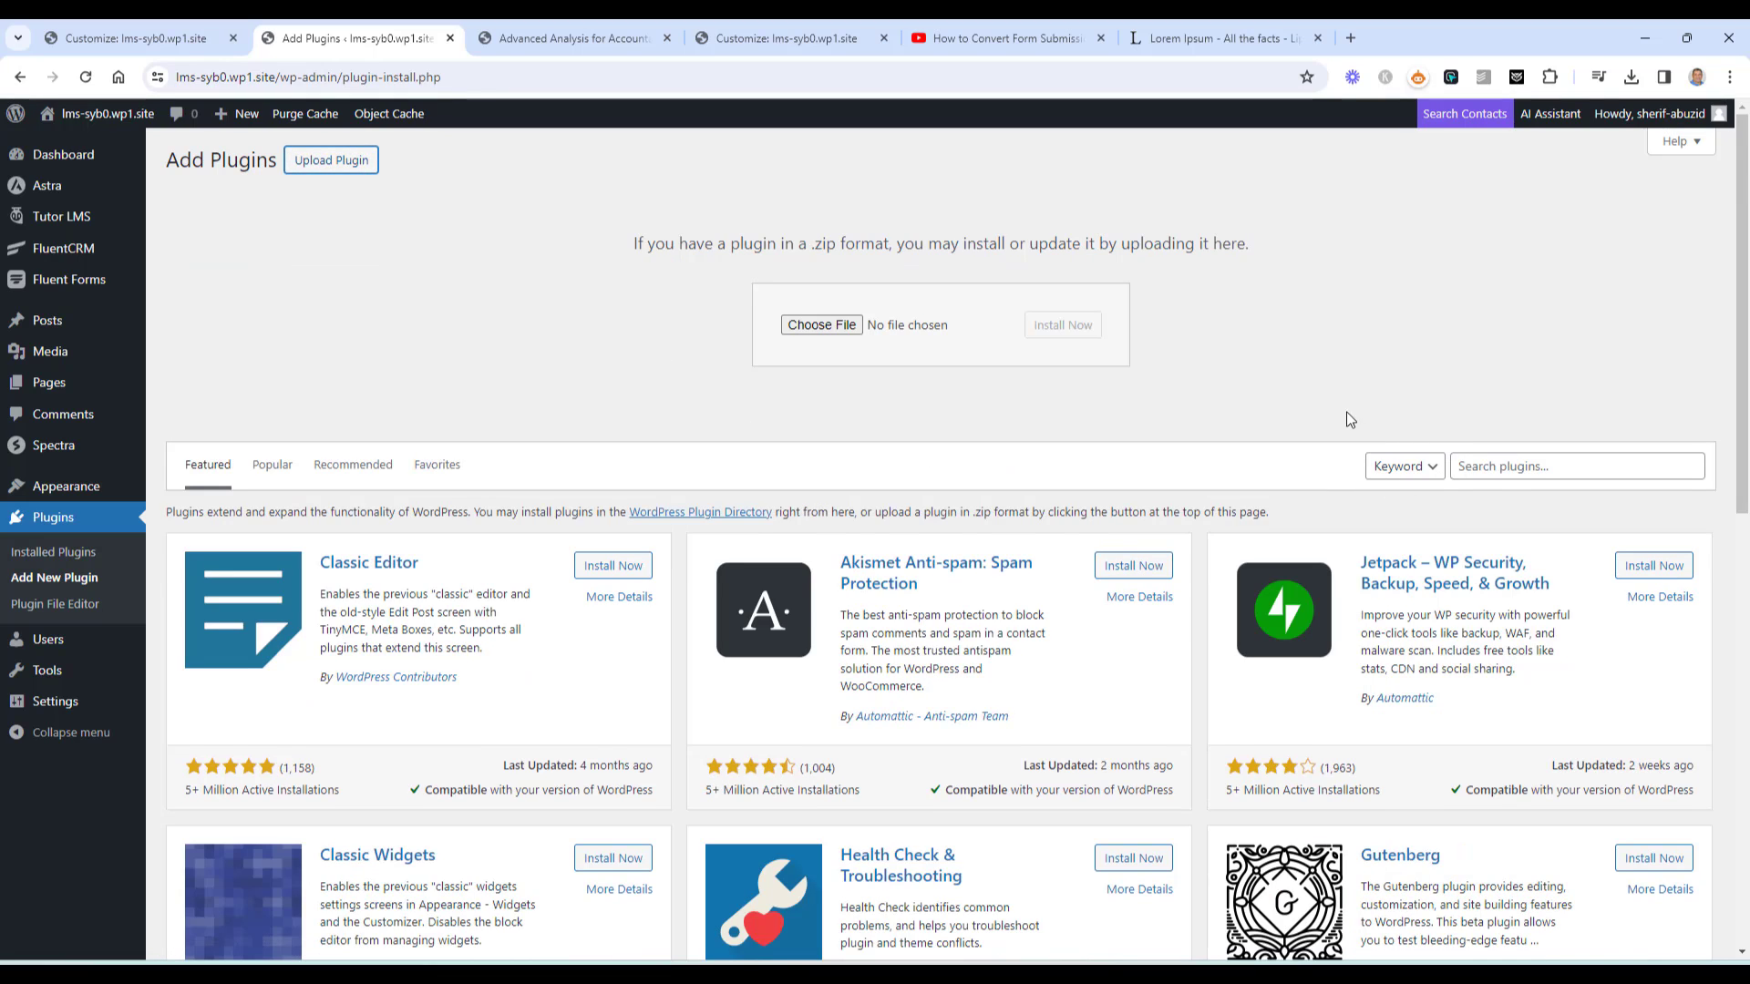
scroll(1352, 418, down, 1)
scroll(1352, 418, down, 2)
click(1505, 281)
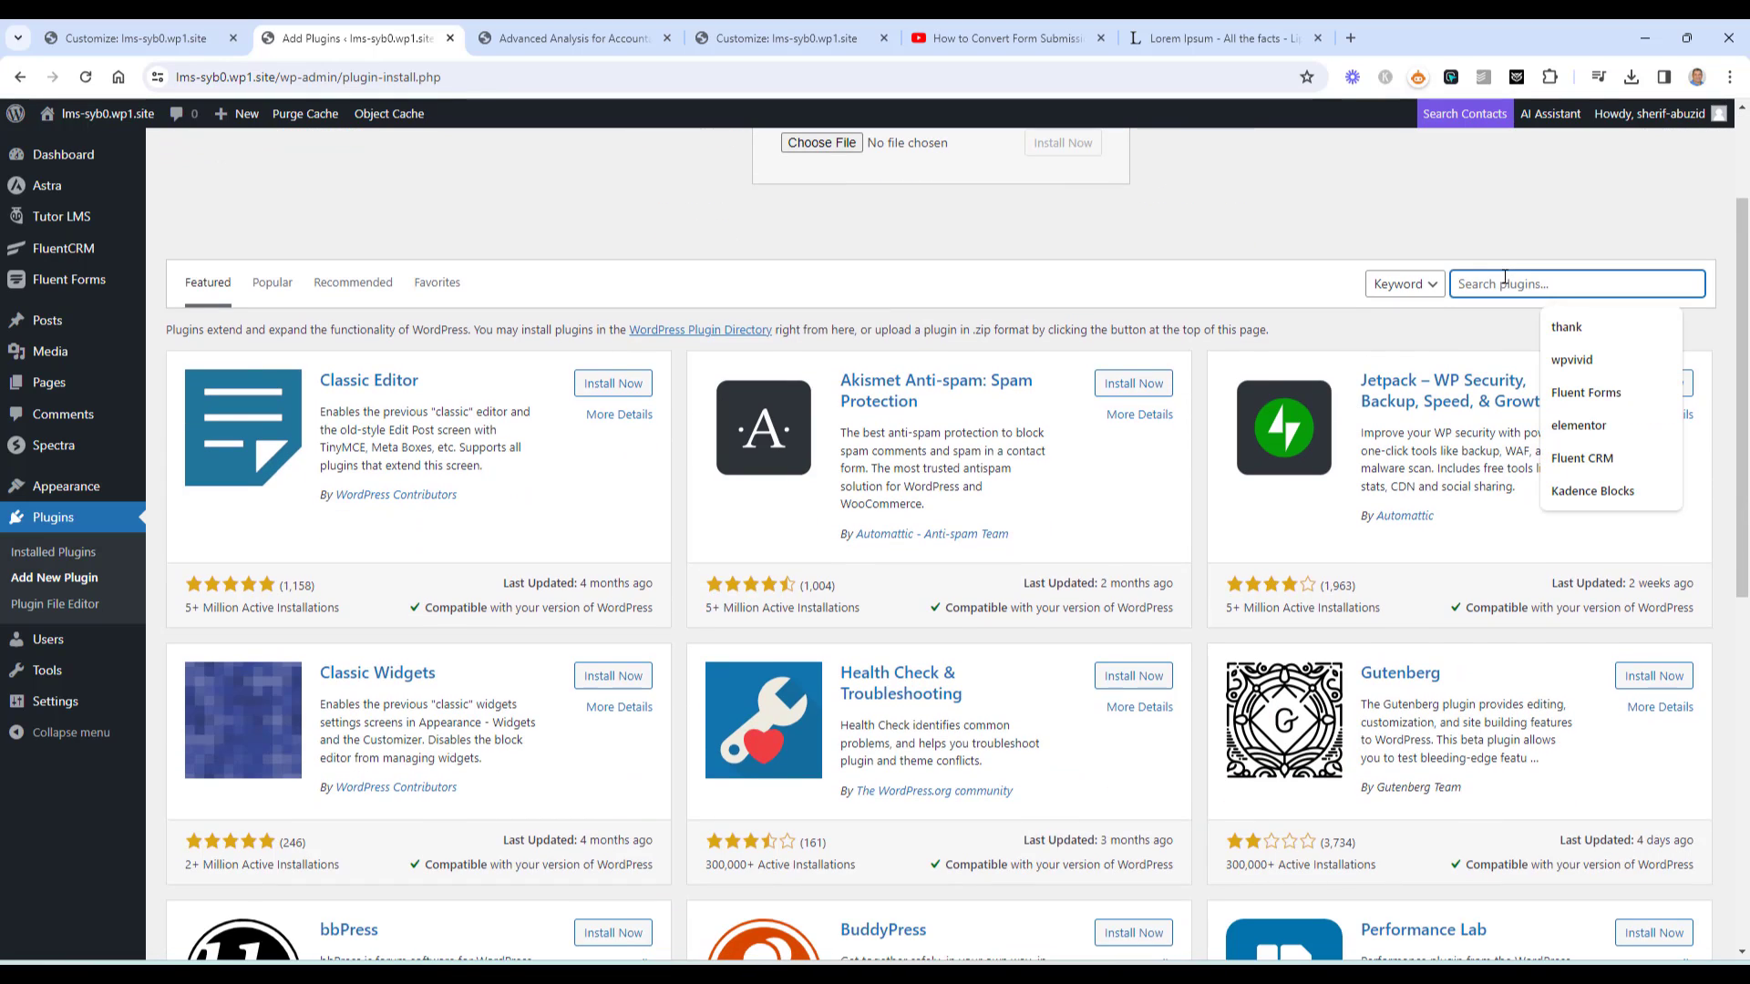
text(wooc)
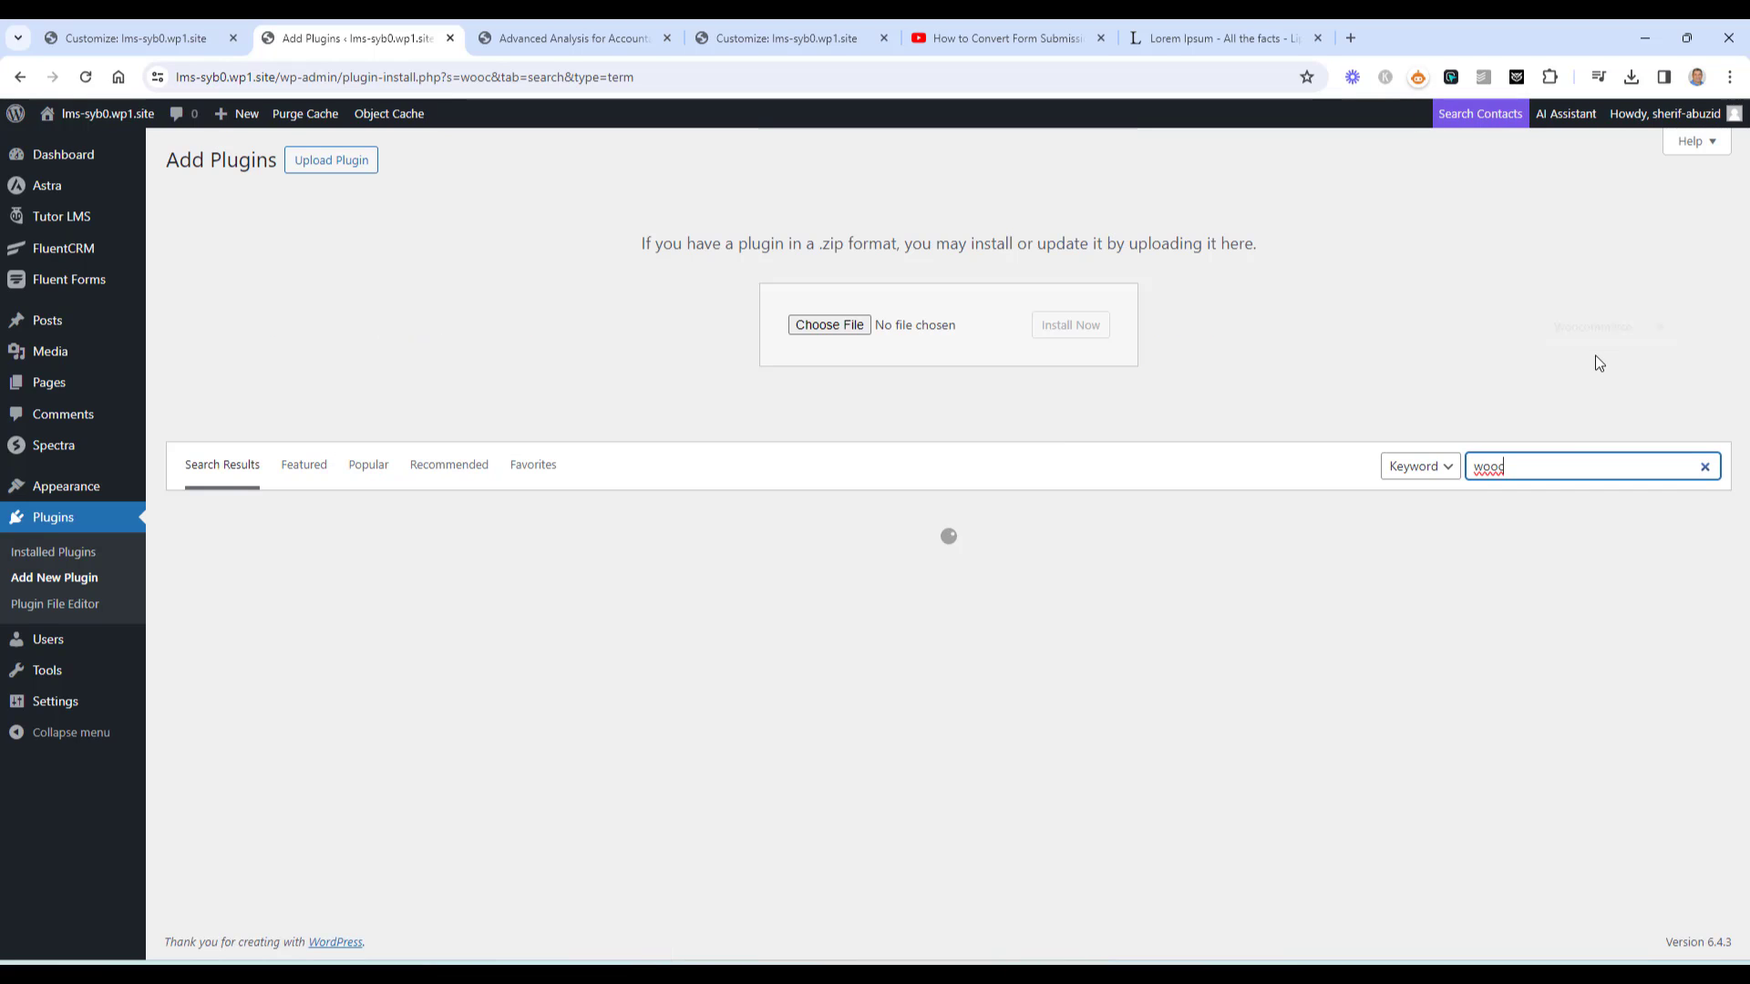
click(1568, 467)
click(1602, 507)
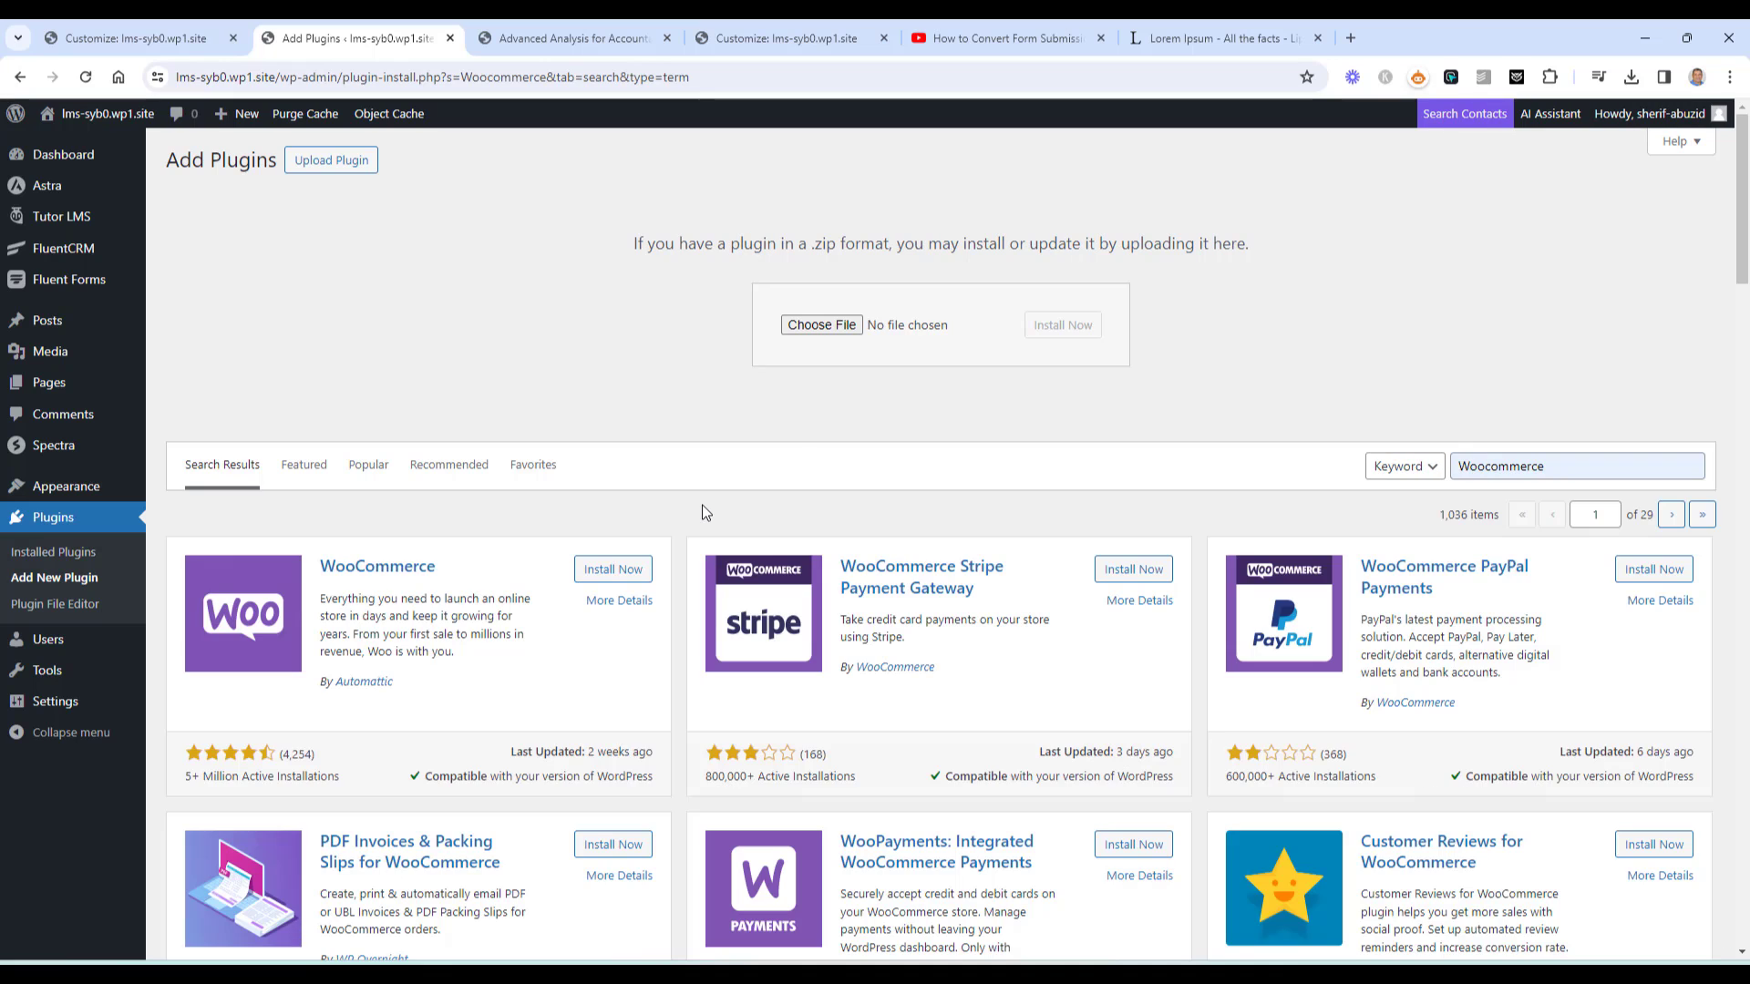
click(605, 568)
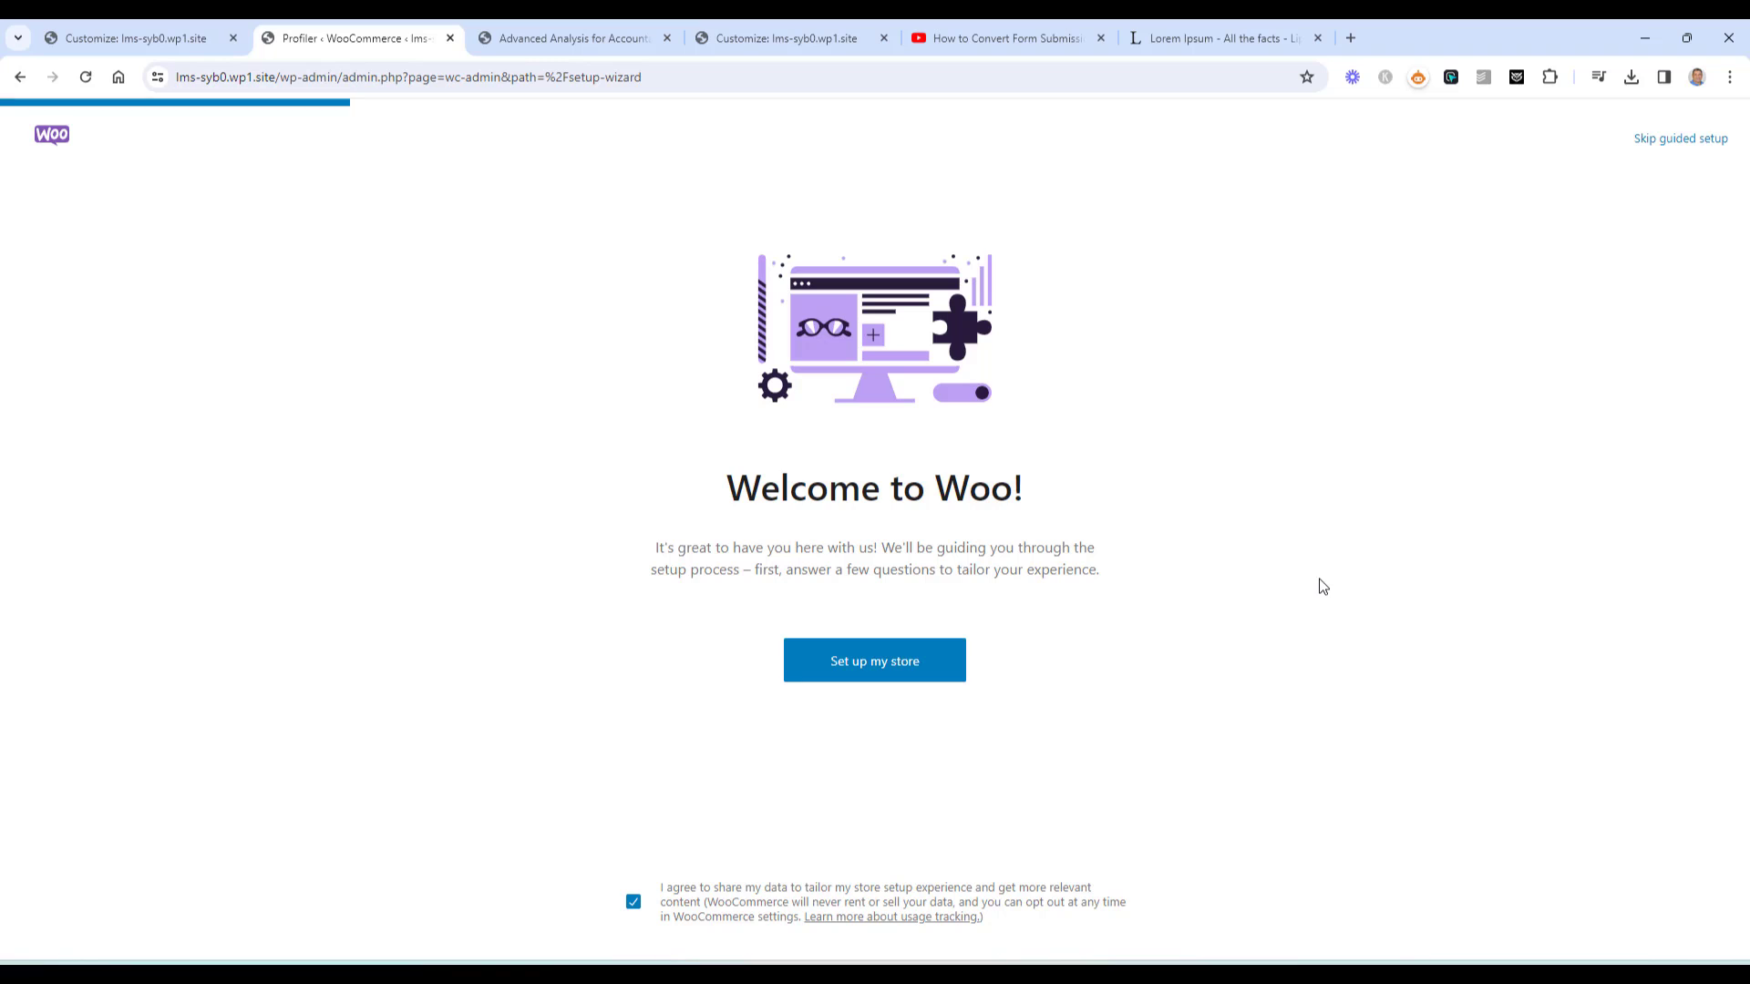
Skip guided setup, choose Egypt — Alexandria as business location, and open the store Home page
click(1665, 140)
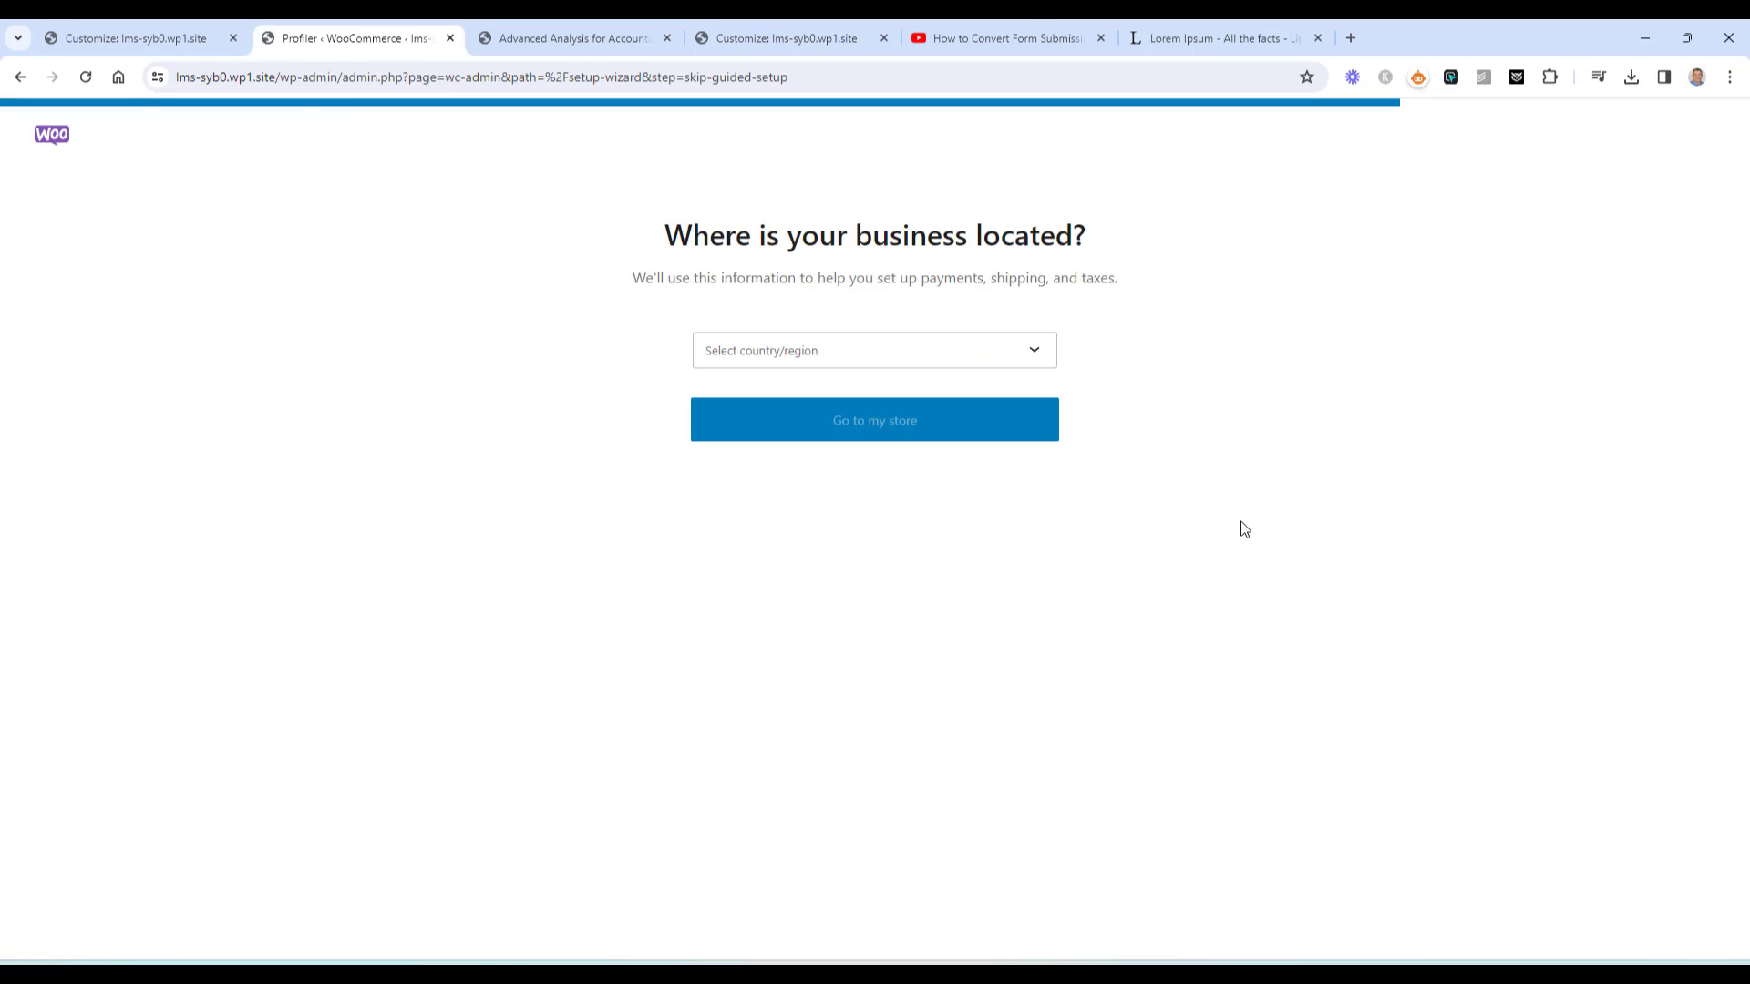
click(1006, 365)
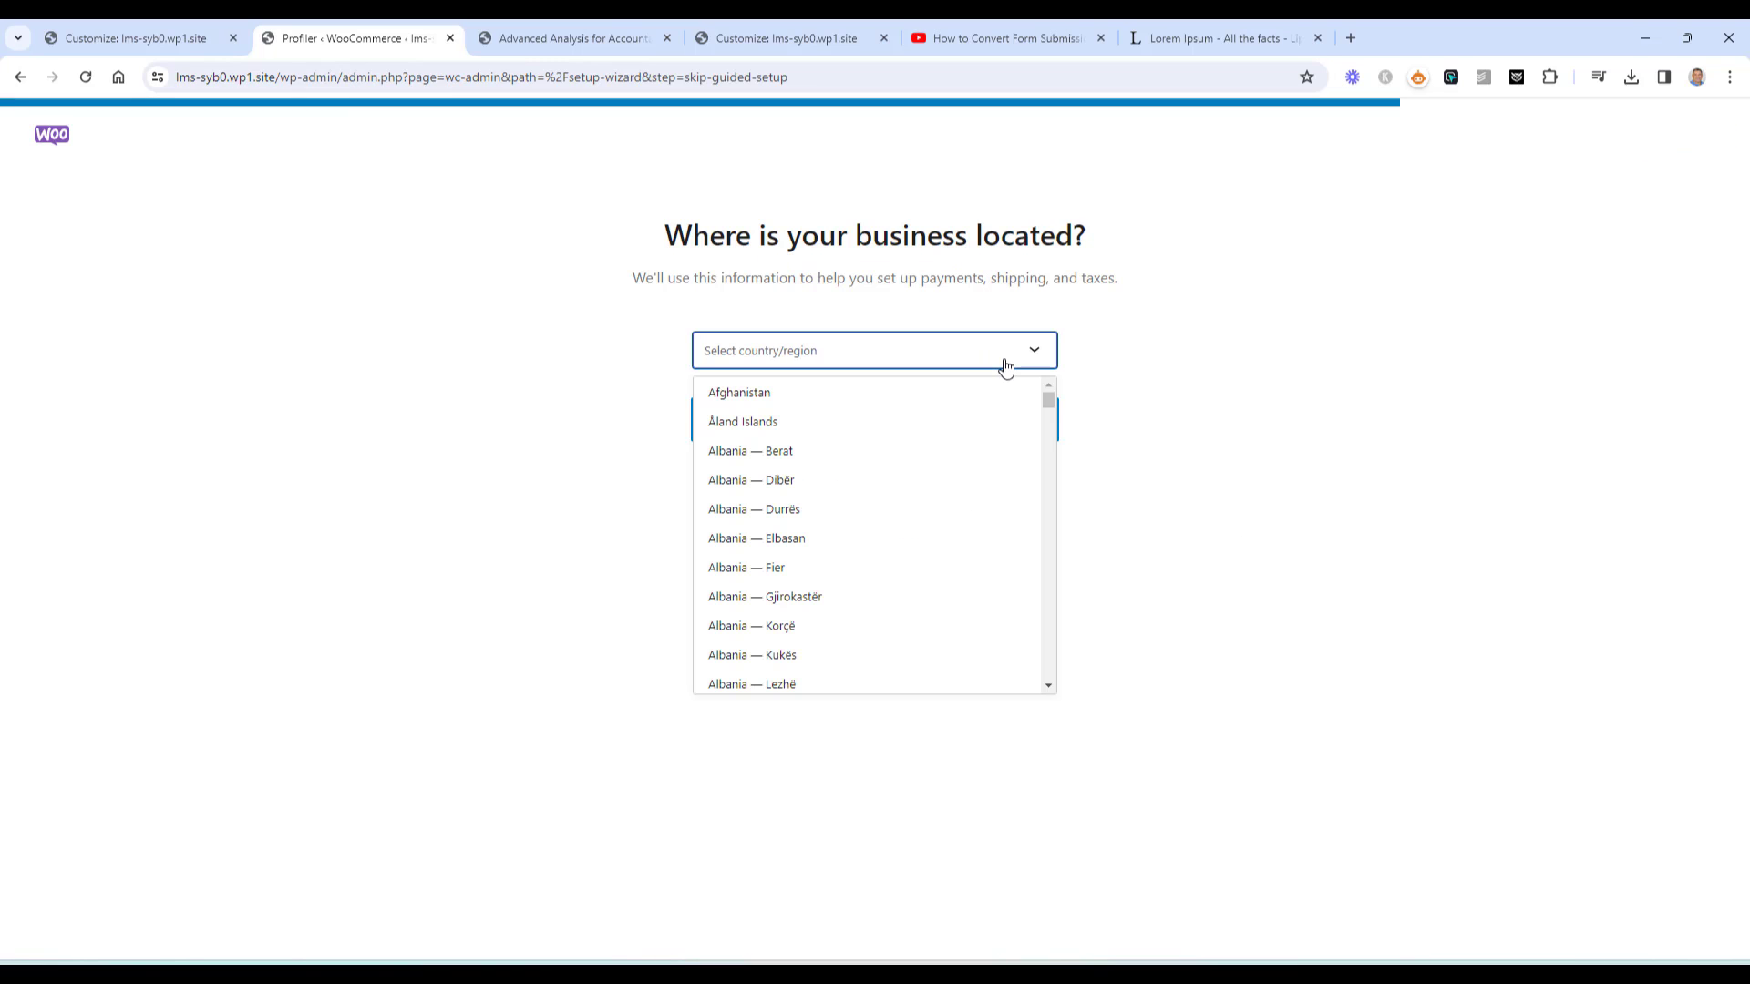
text(eg)
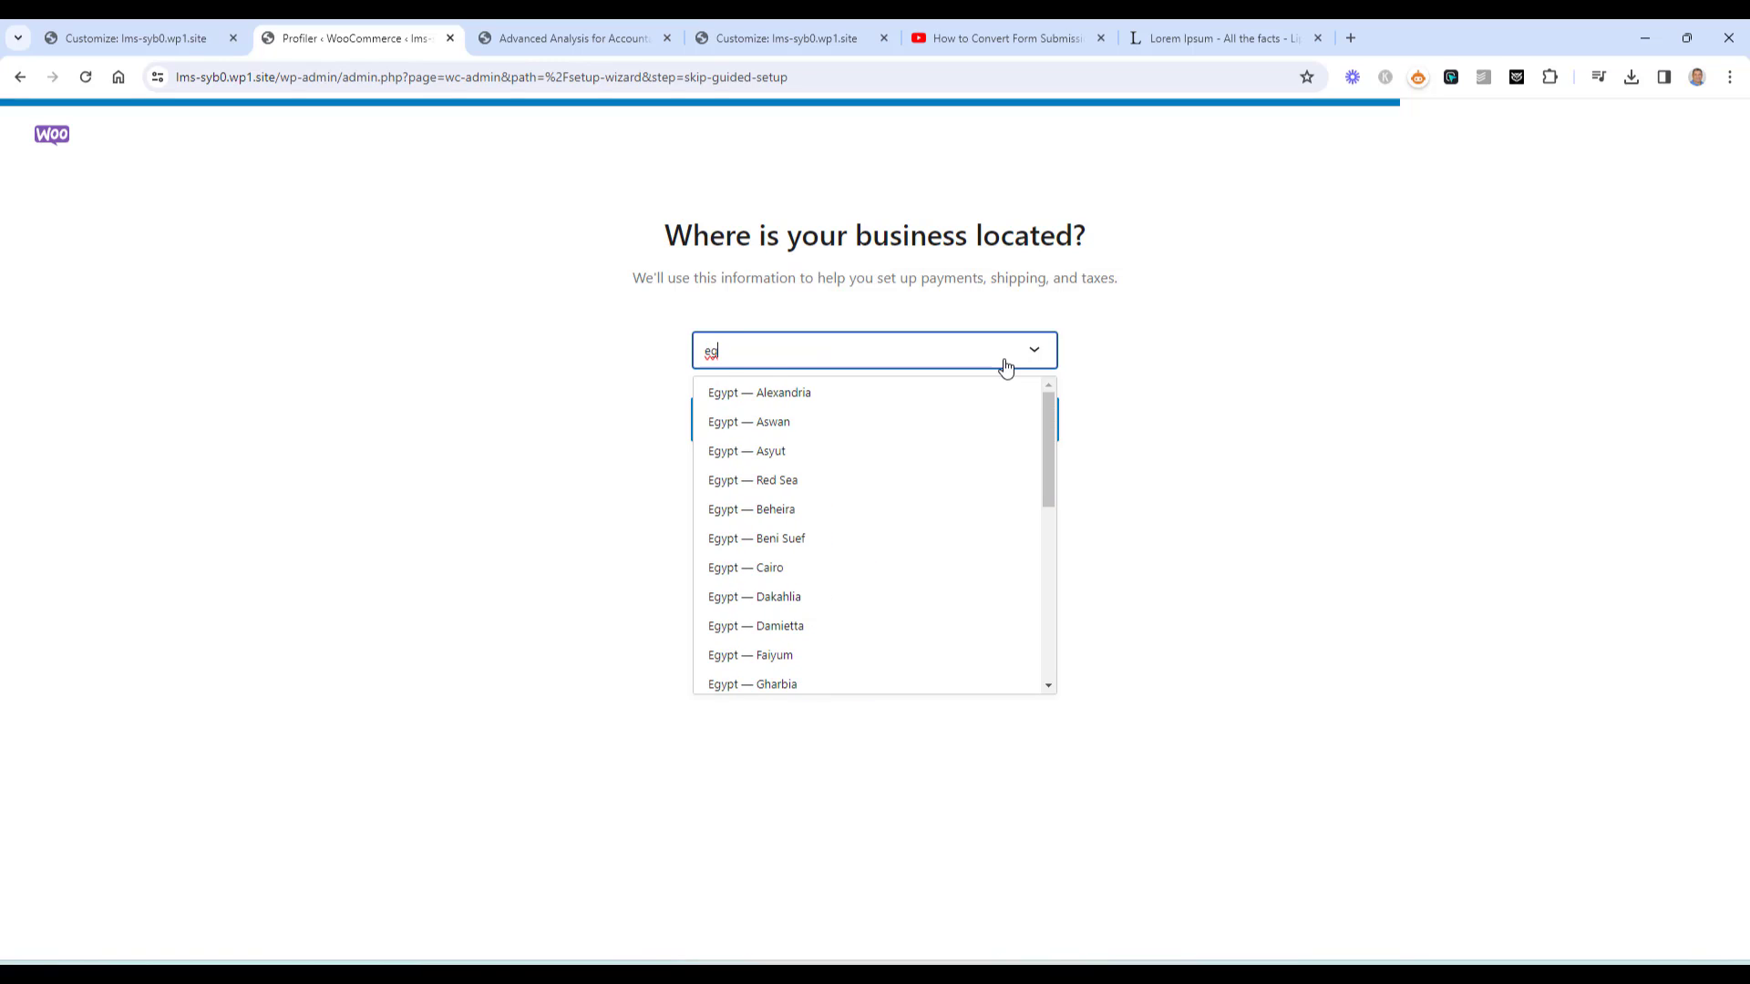
click(852, 390)
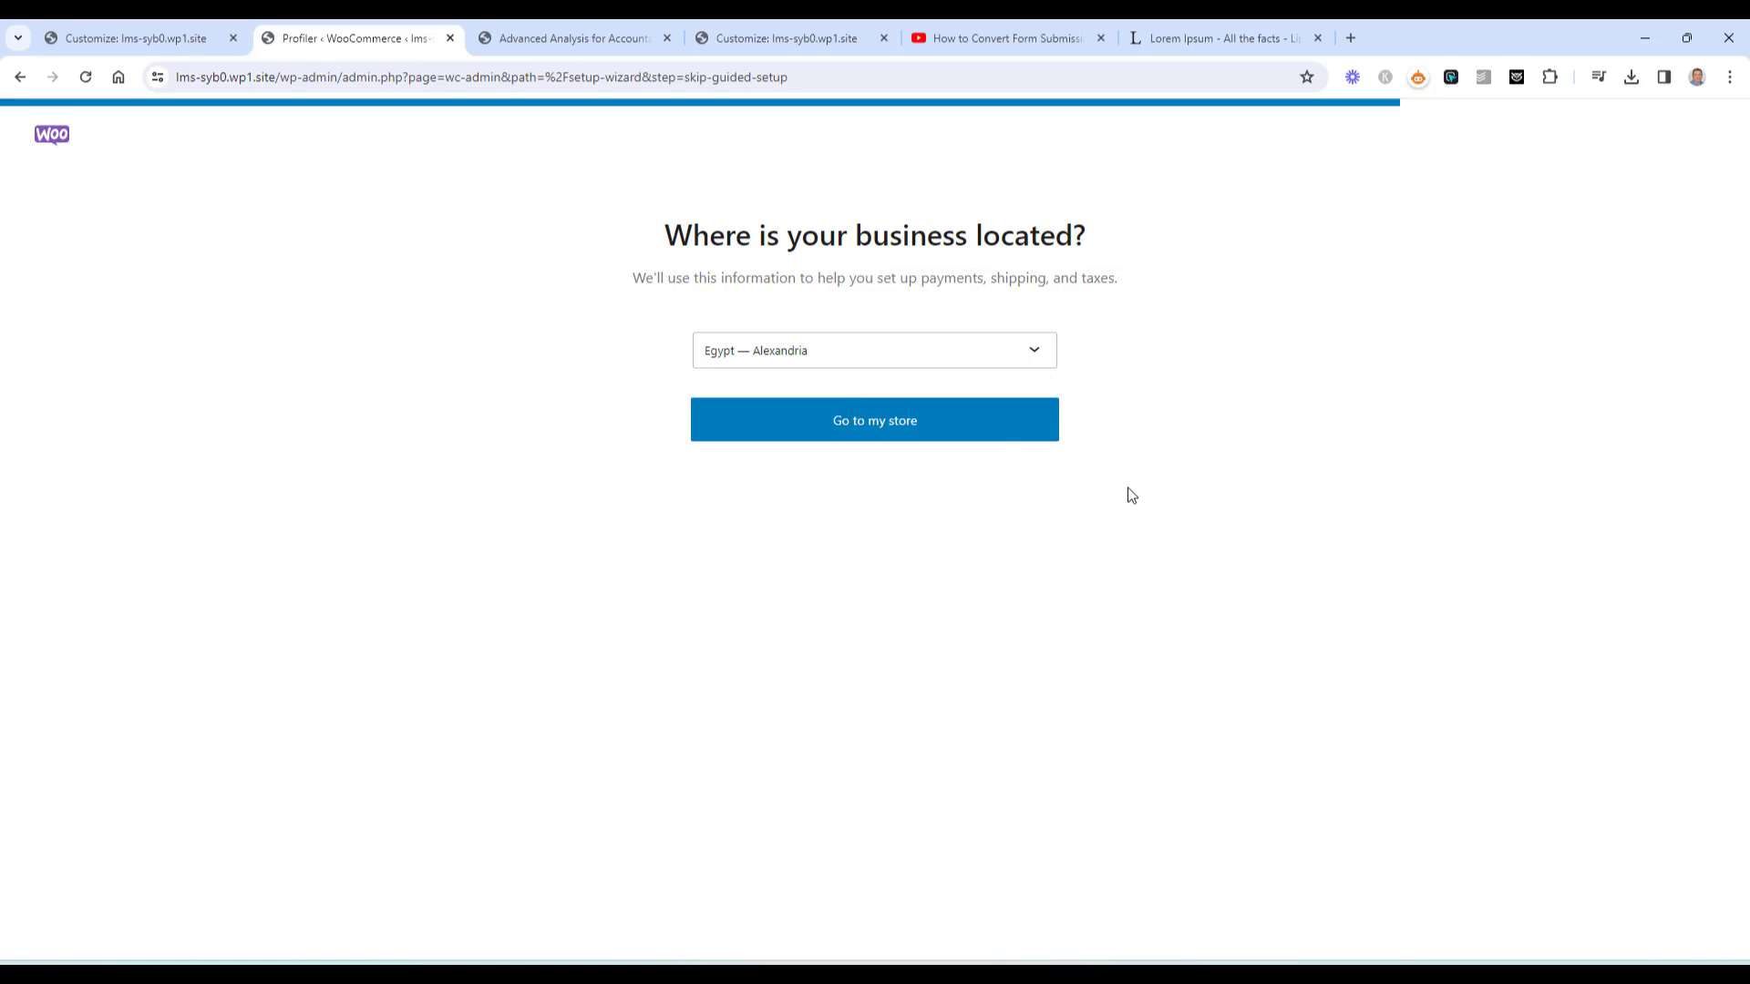
click(998, 425)
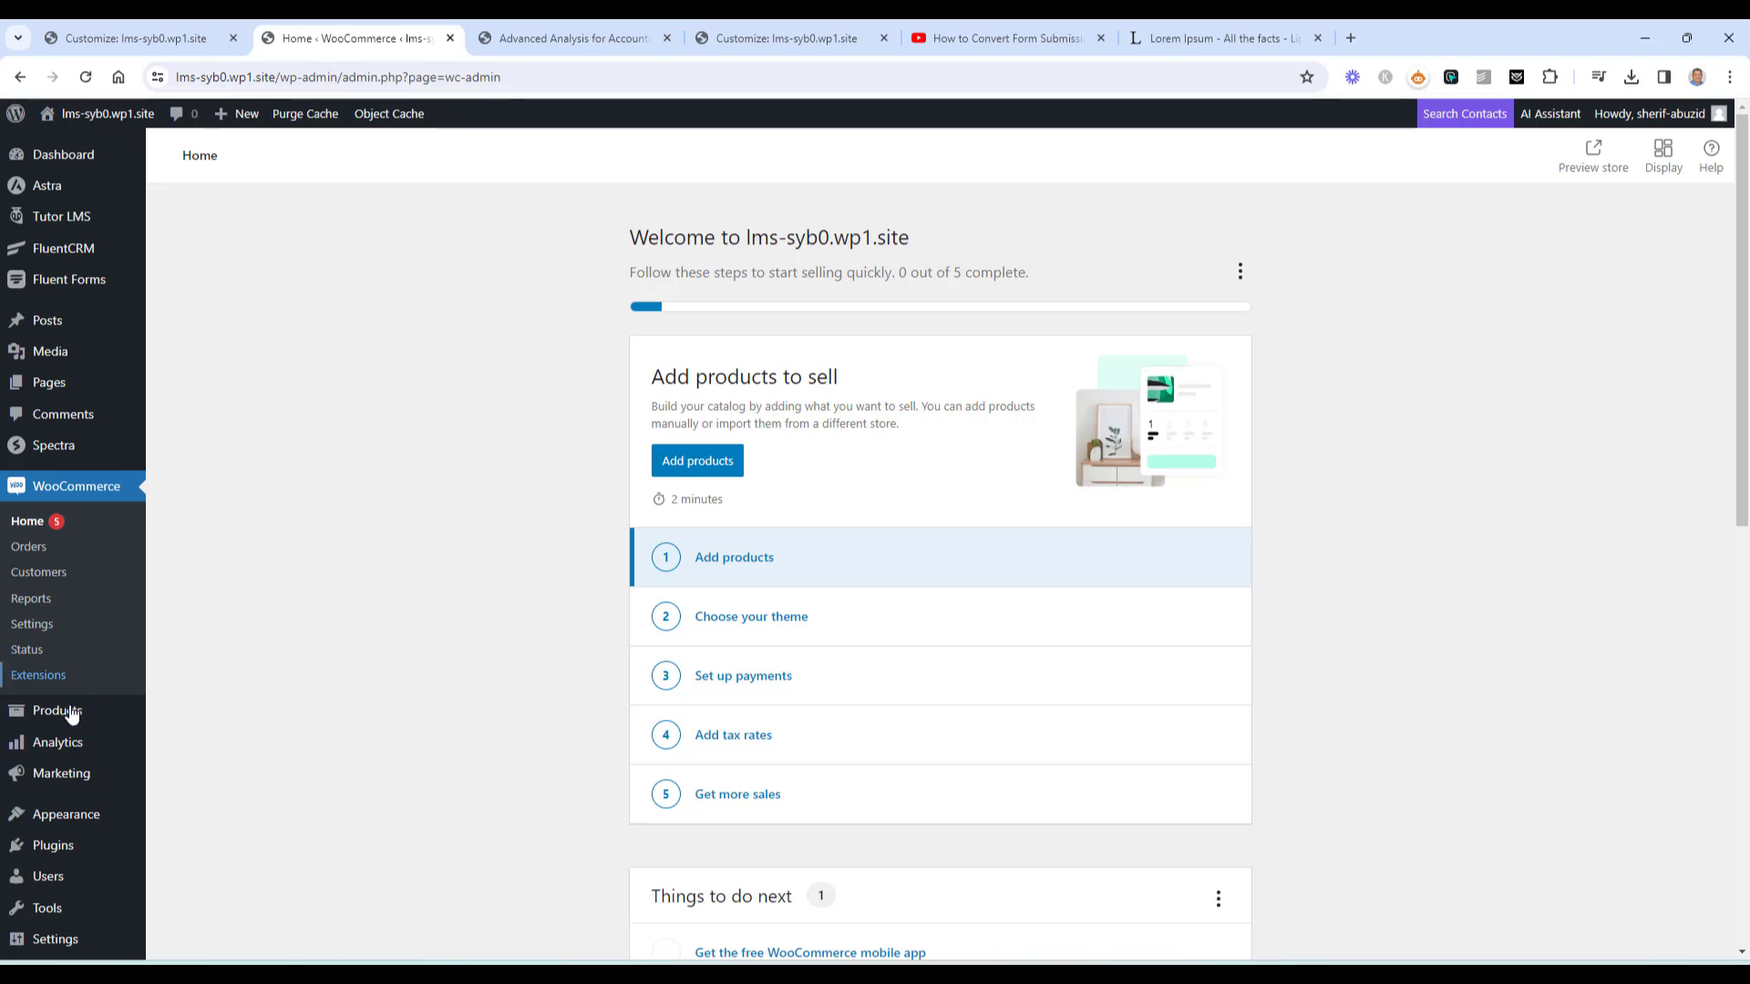
Add a new product named Advanced Analysis for Accountants using the pasted course title
mouse_move(66, 723)
click(178, 741)
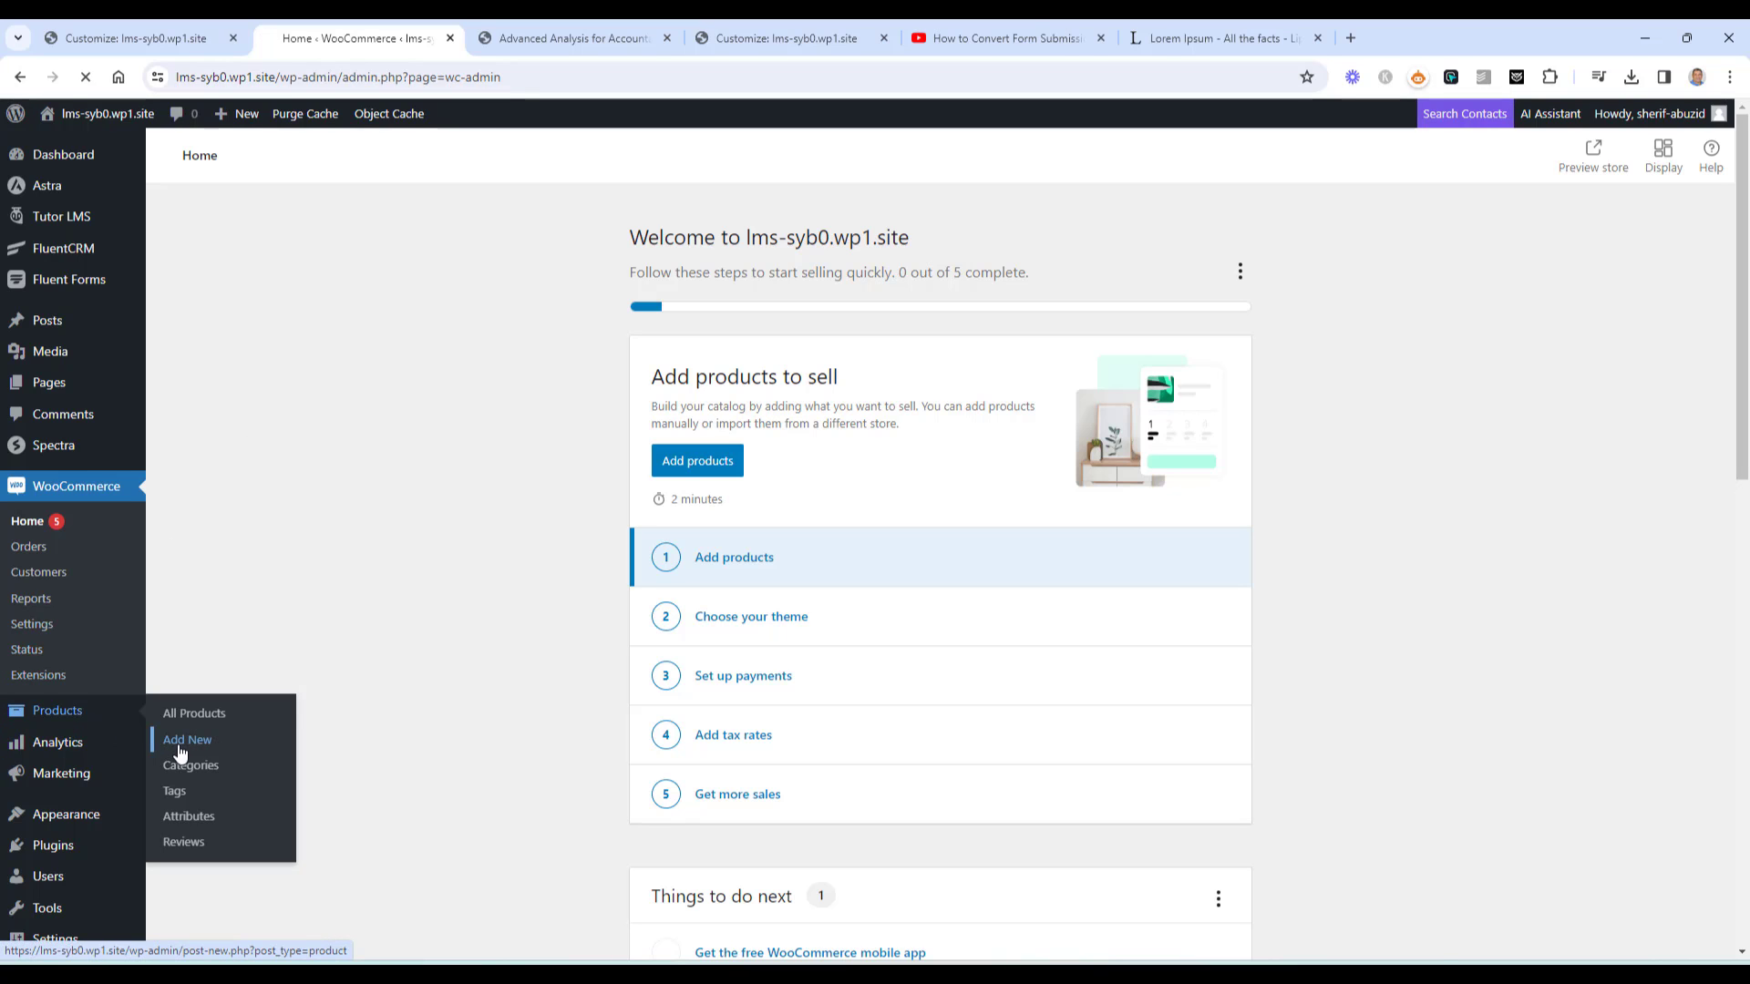
text(Advanced Analysis for Accountants)
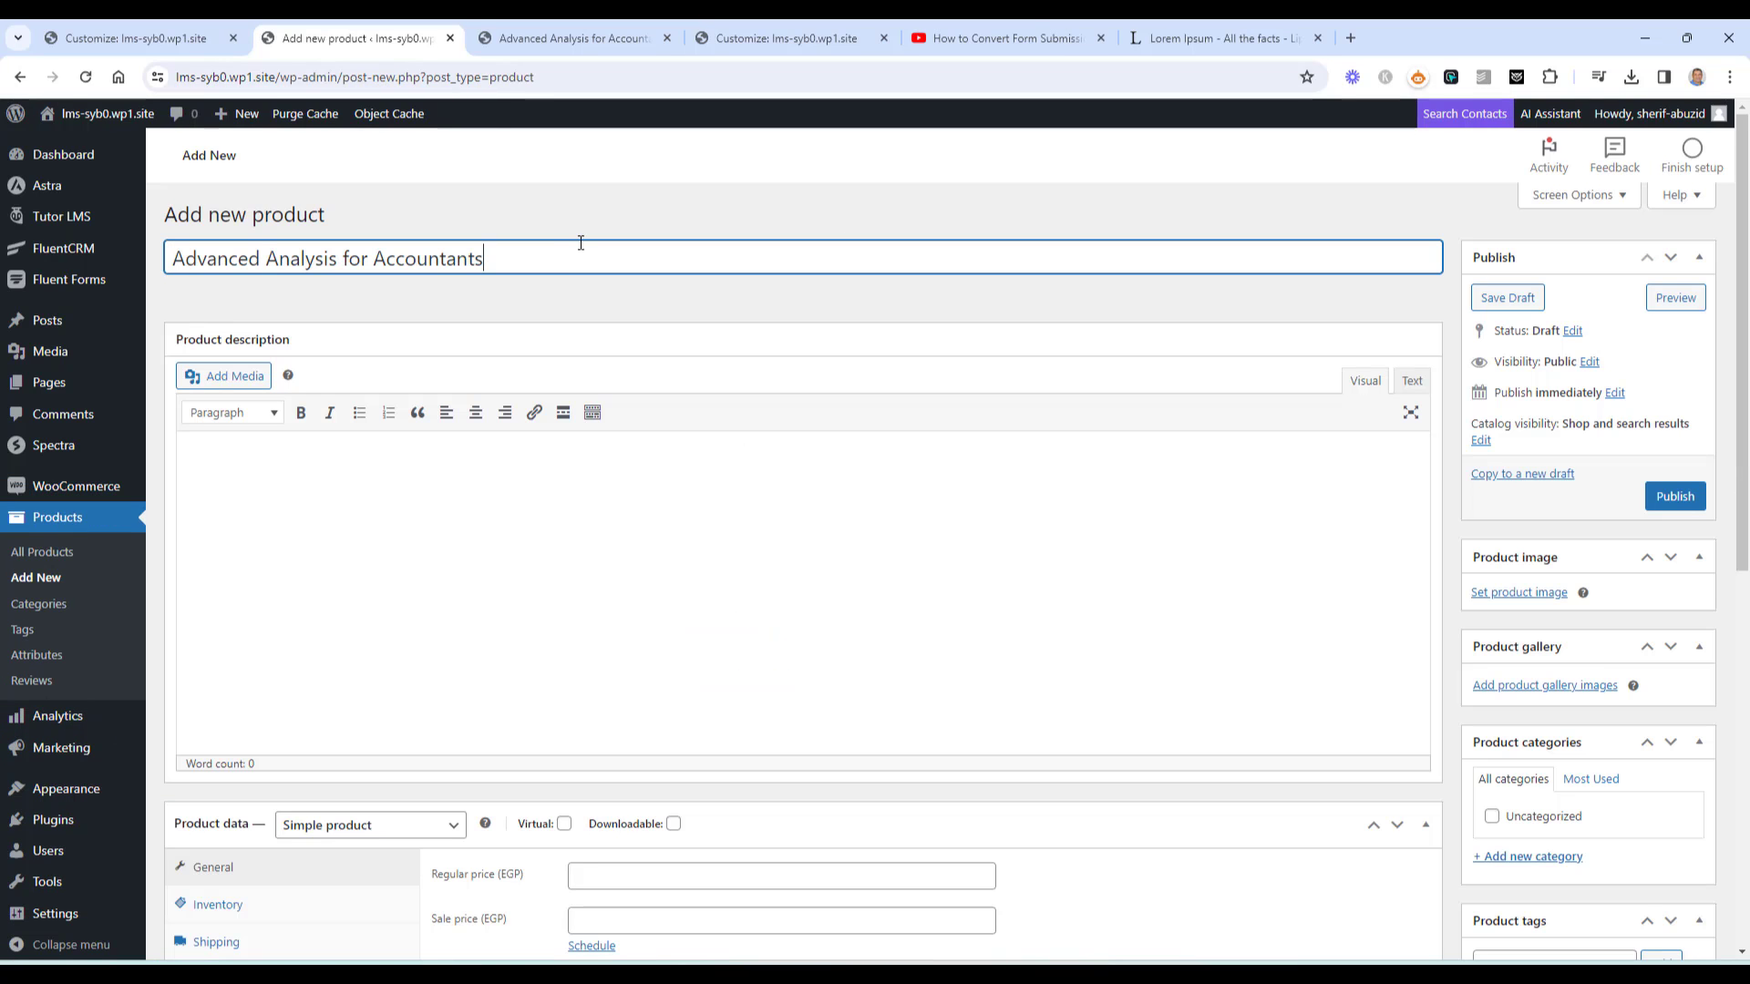
click(578, 550)
Paste the first Lorem Ipsum paragraph as the product description and publish the product
click(738, 20)
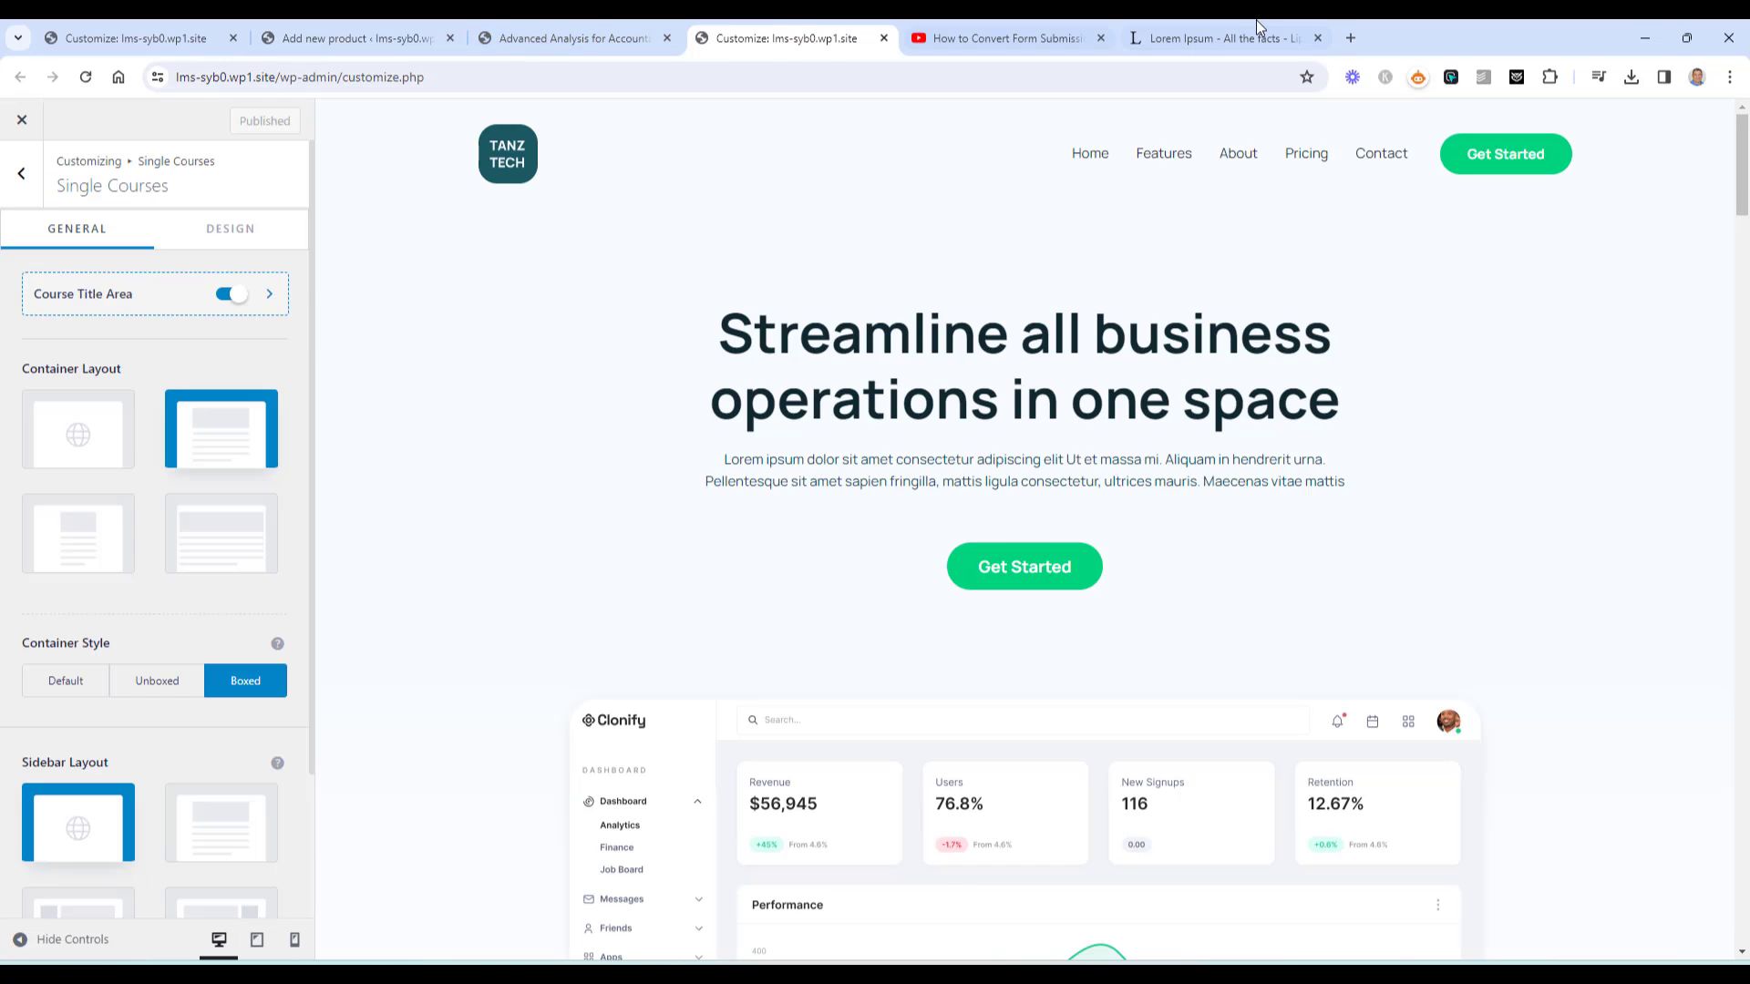
click(1256, 21)
triple_click(836, 415)
key(ctrl+c)
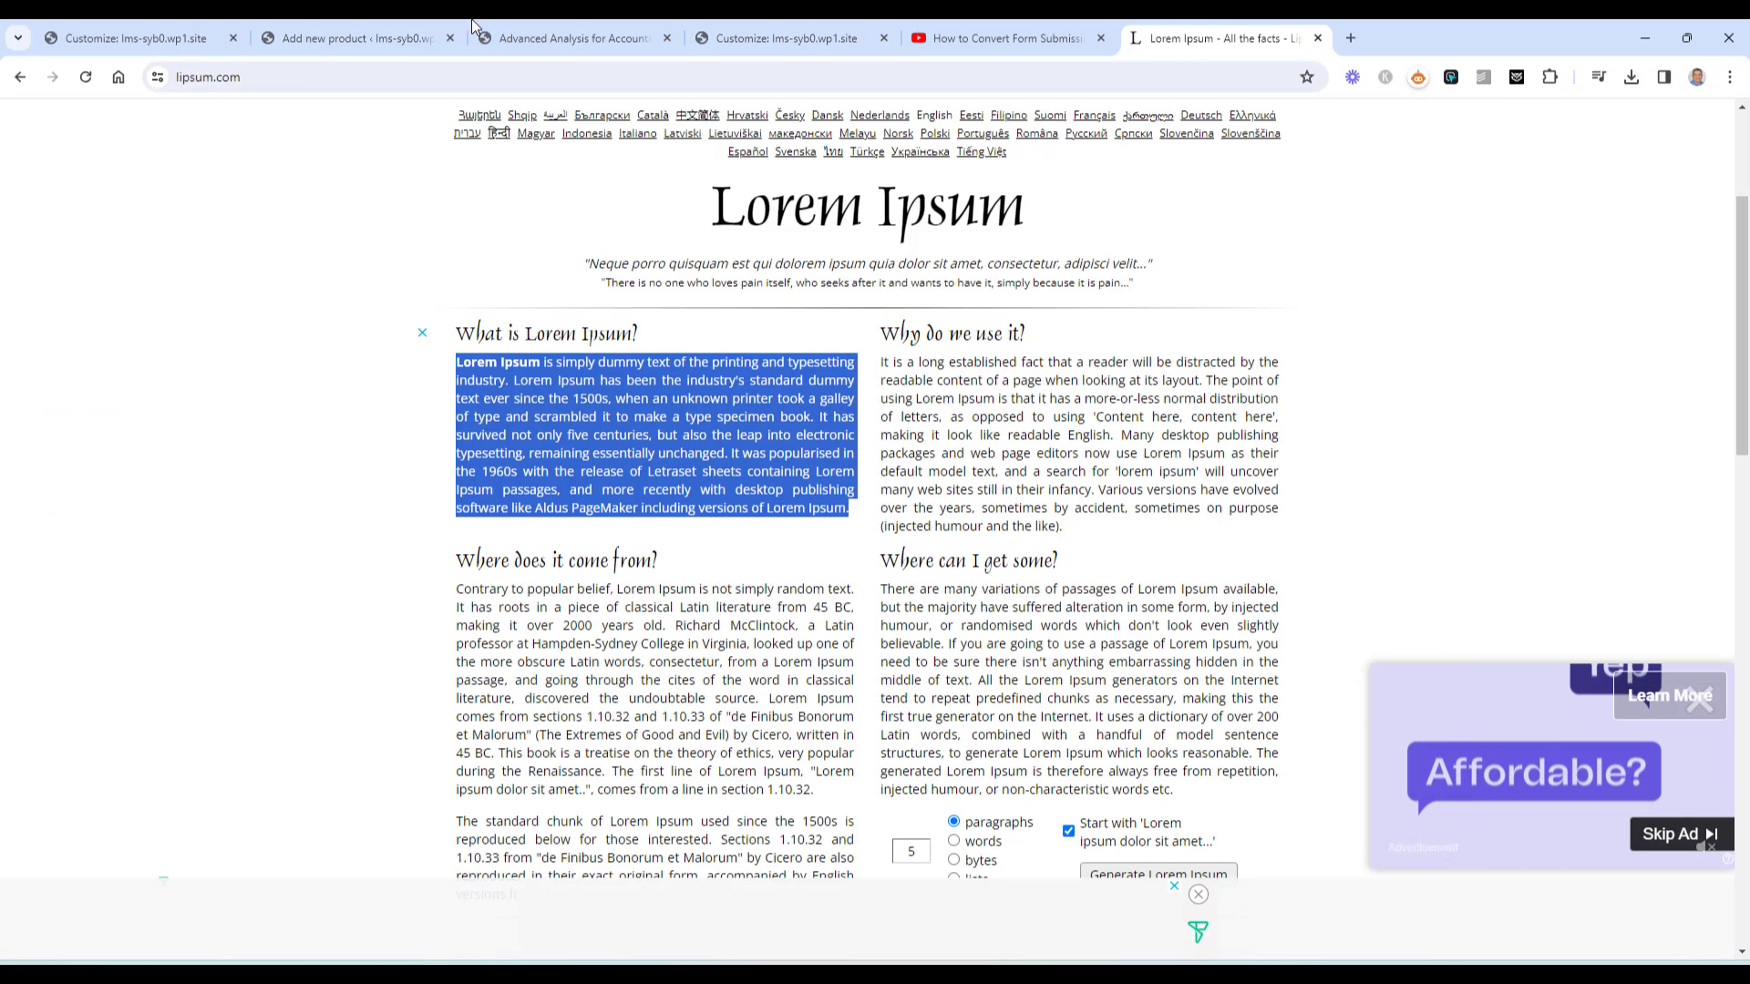
click(437, 37)
key(ctrl+v)
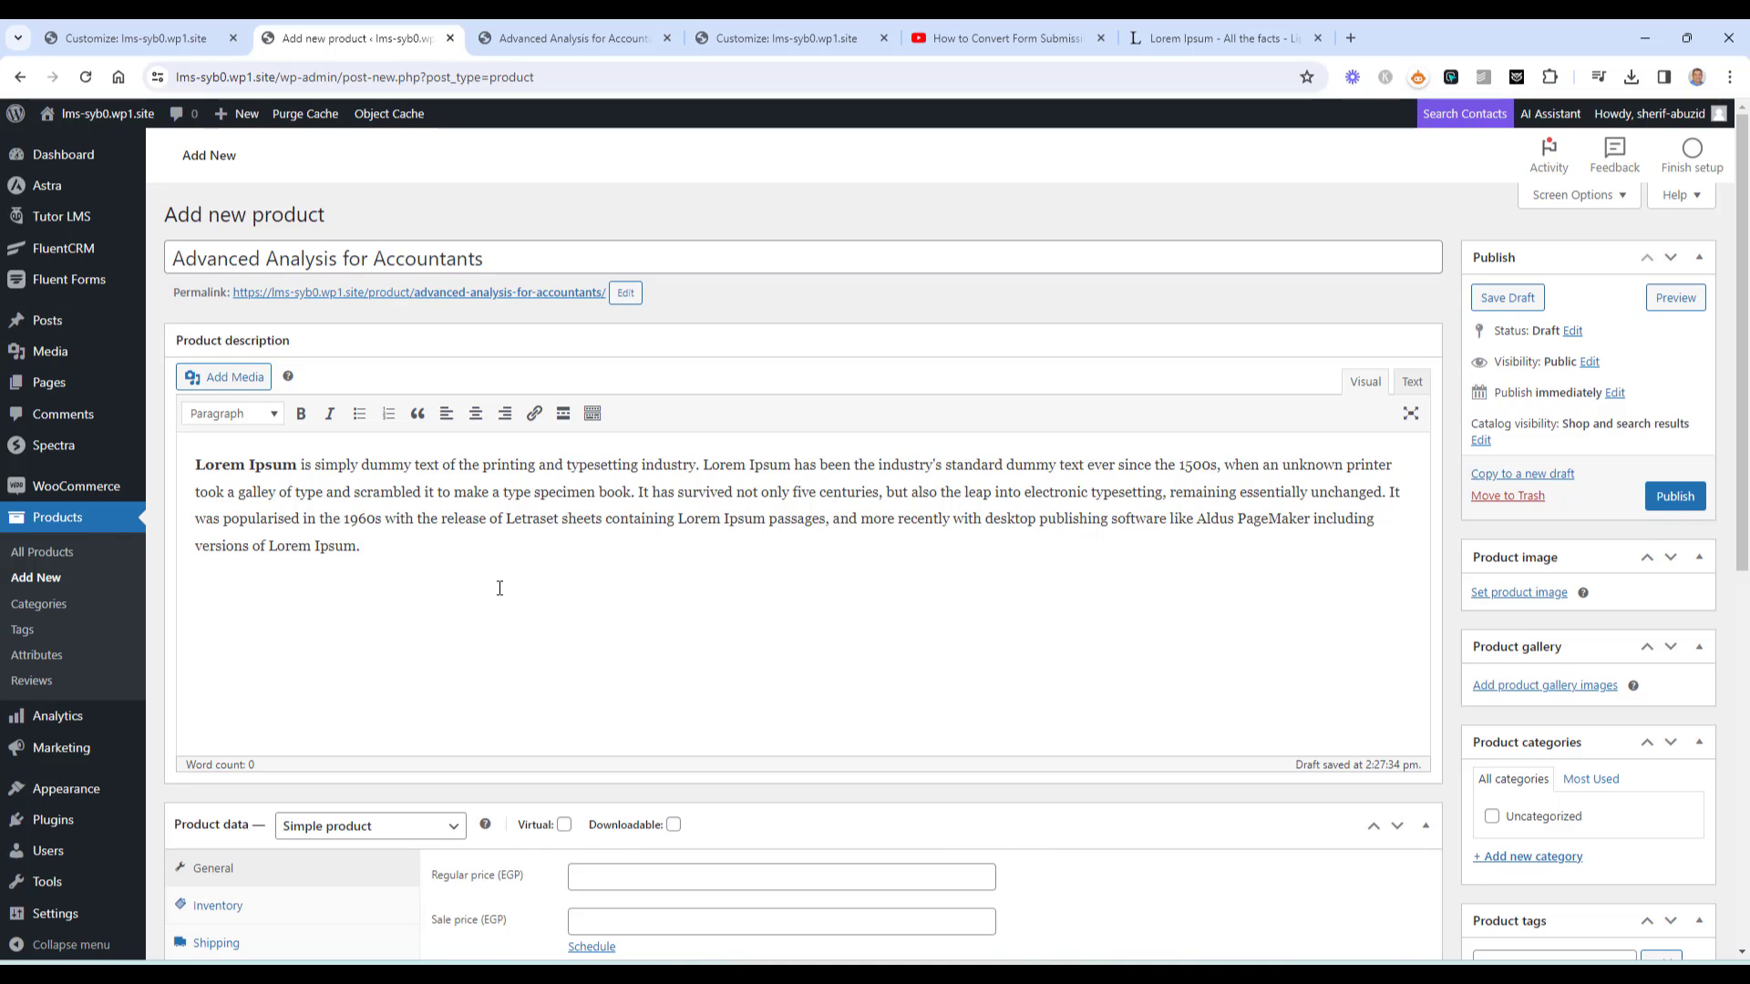
scroll(500, 588, down, 5)
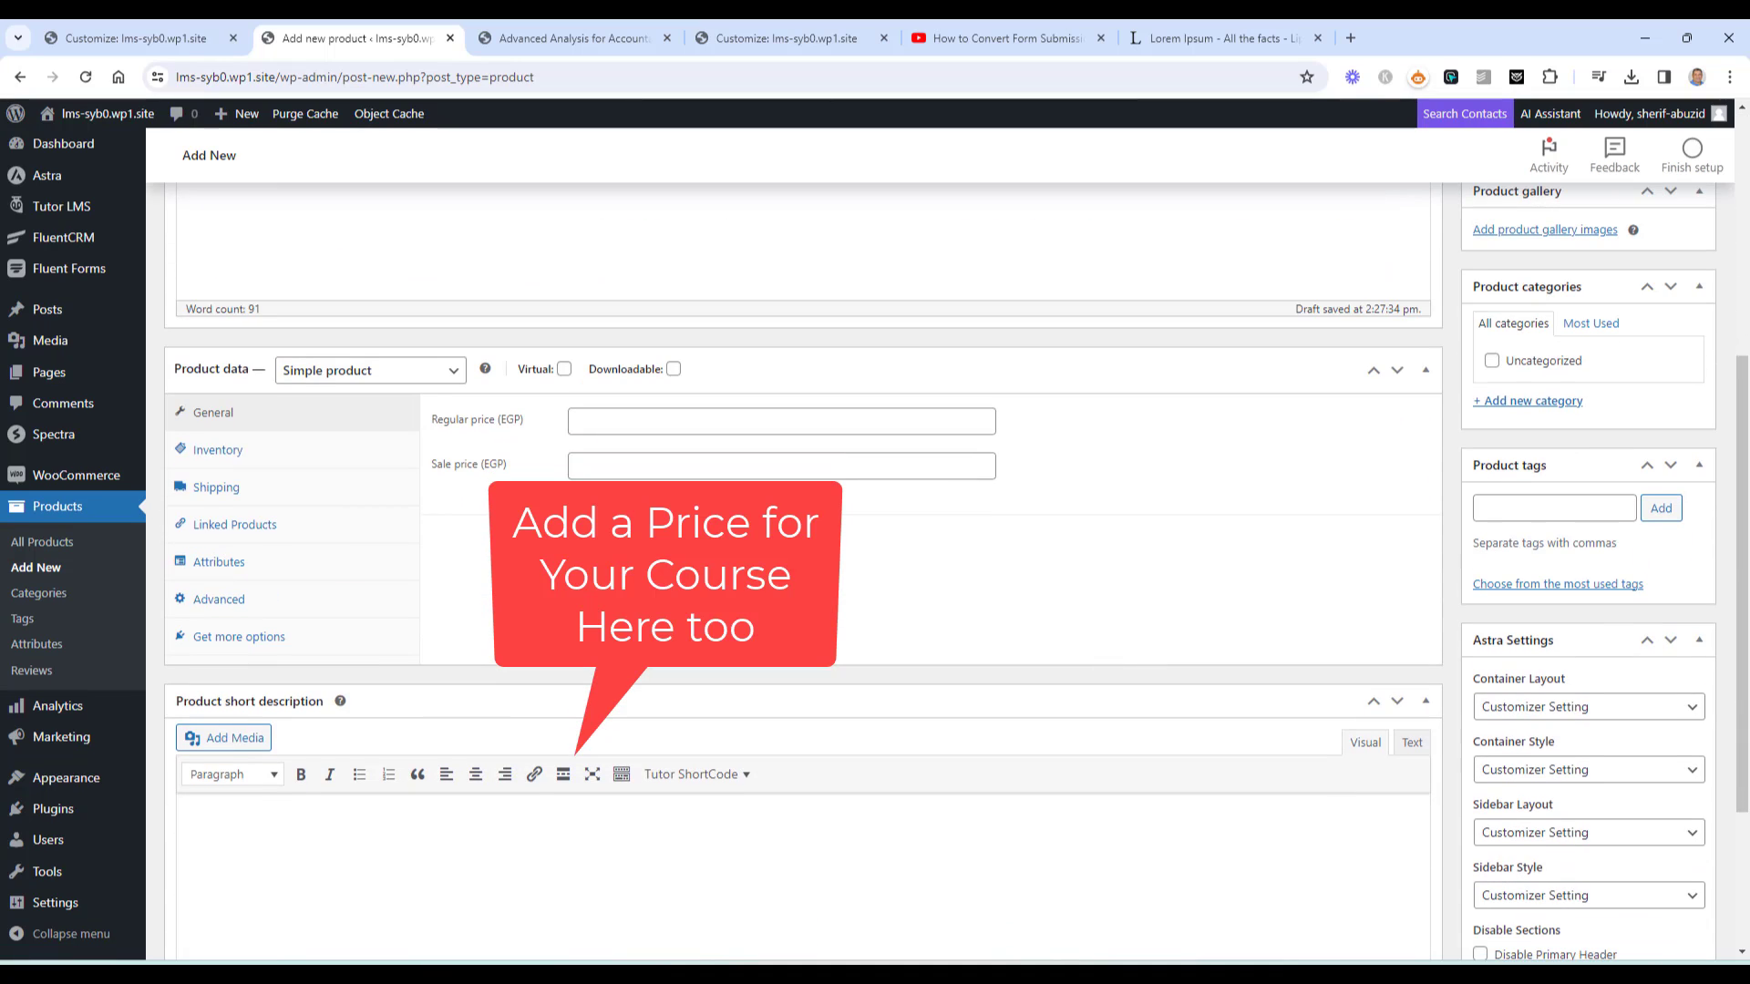
scroll(802, 571, up, 2)
scroll(1094, 547, up, 3)
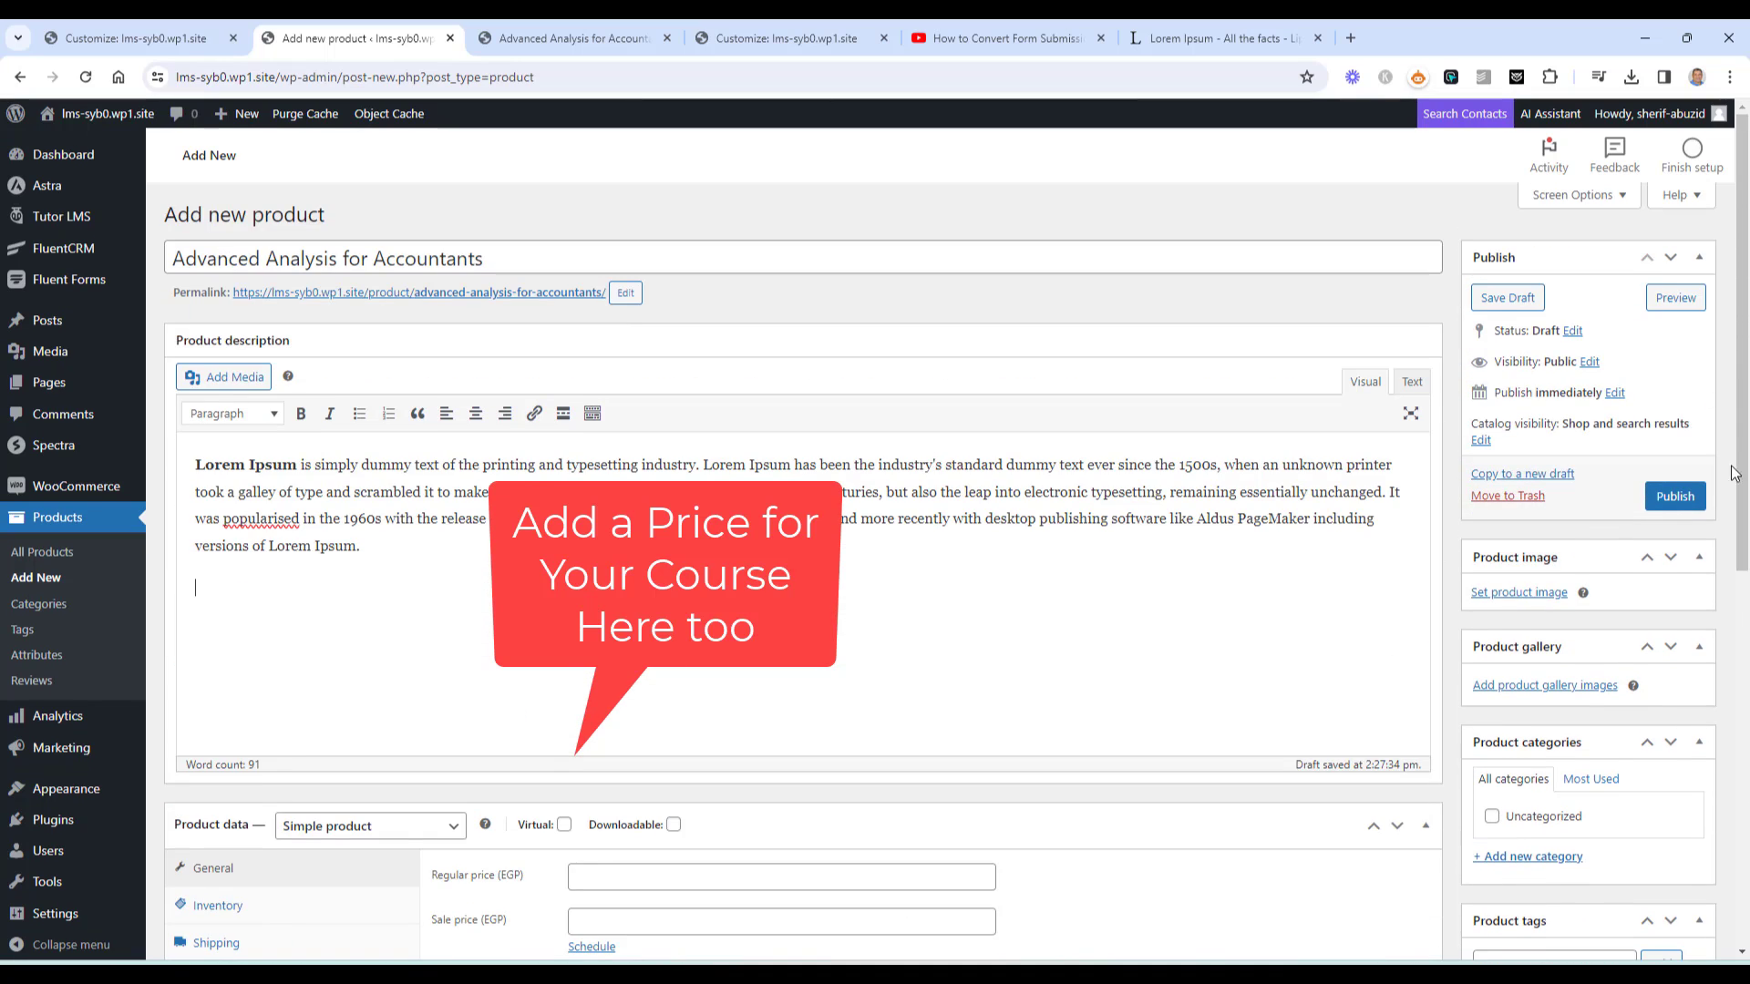
click(1673, 496)
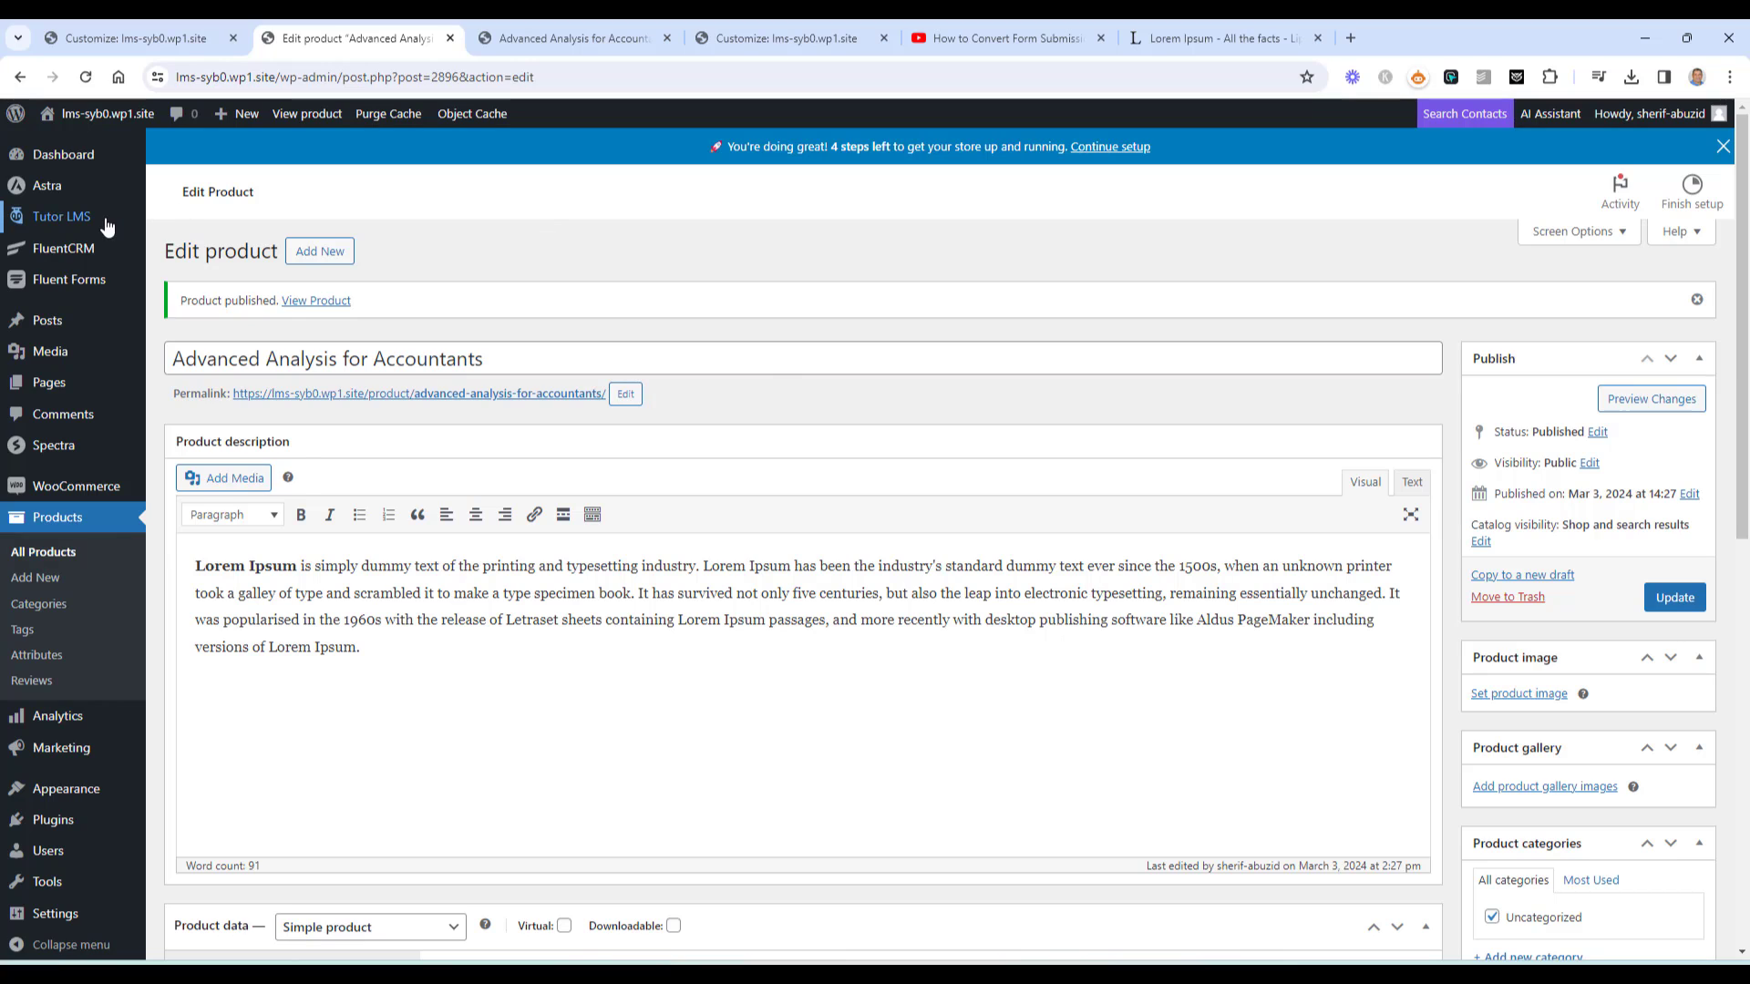
Set the Monetization eCommerce engine to WooCommerce with automatic order completion, save, and open Courses
mouse_move(109, 216)
click(206, 480)
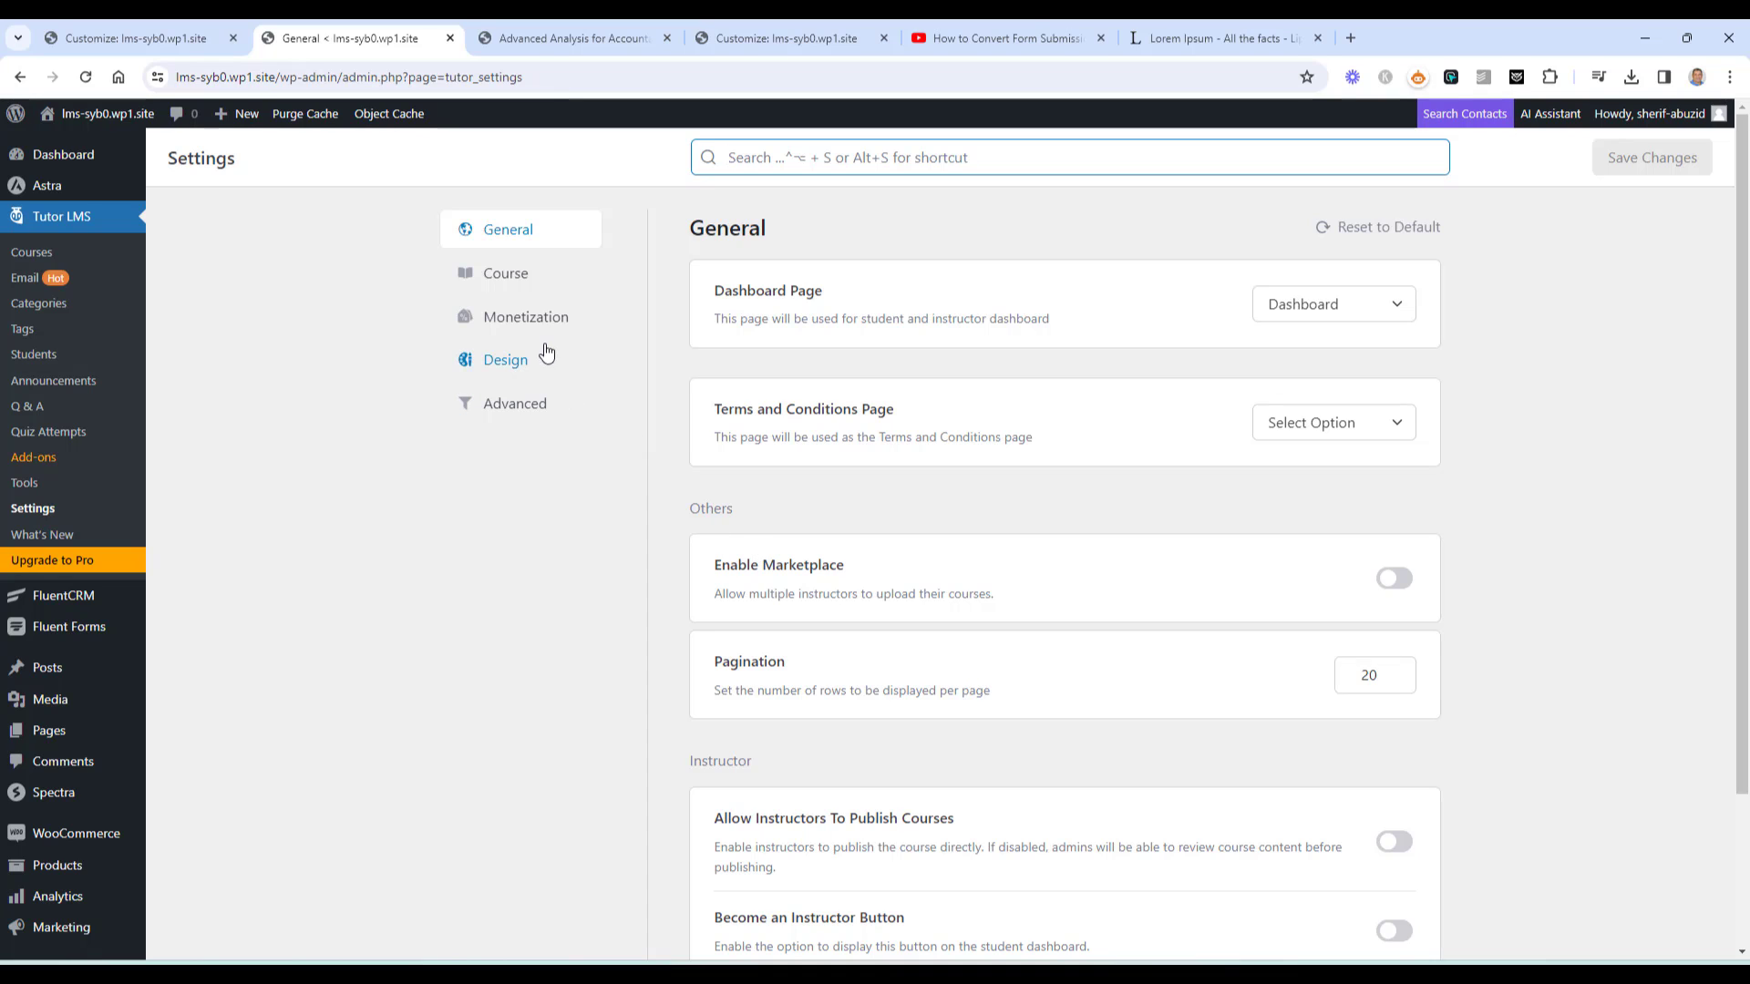
click(528, 319)
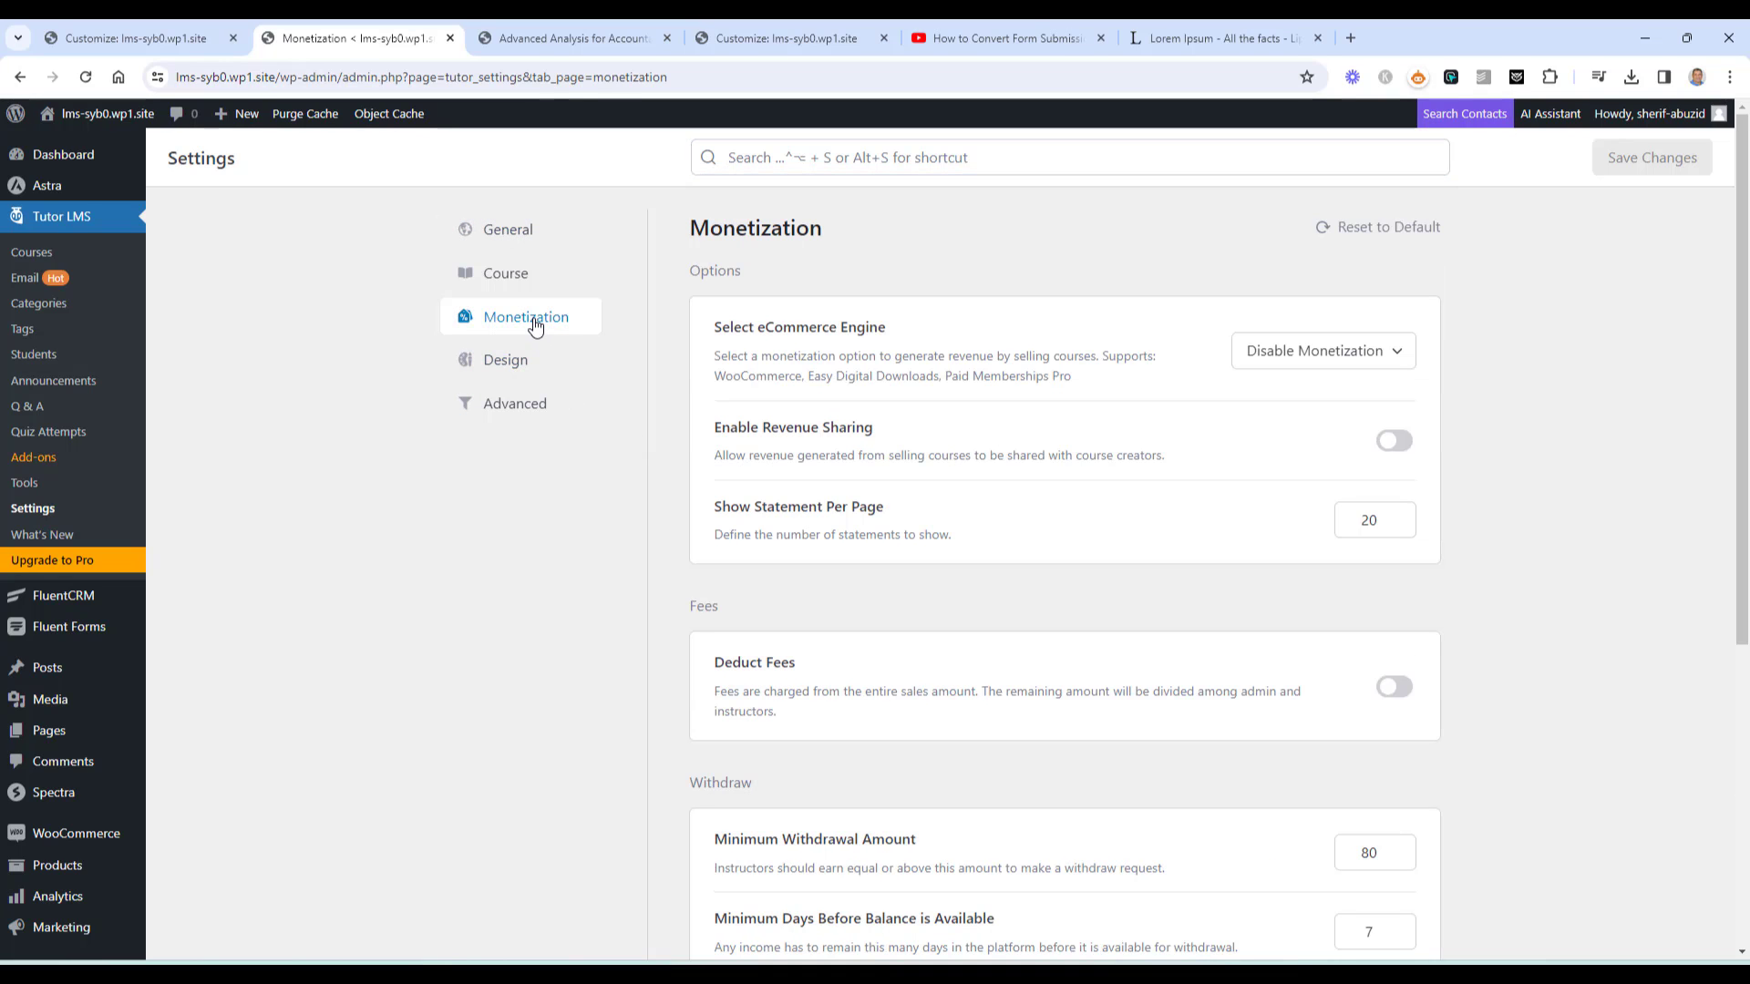
click(1358, 361)
click(1275, 519)
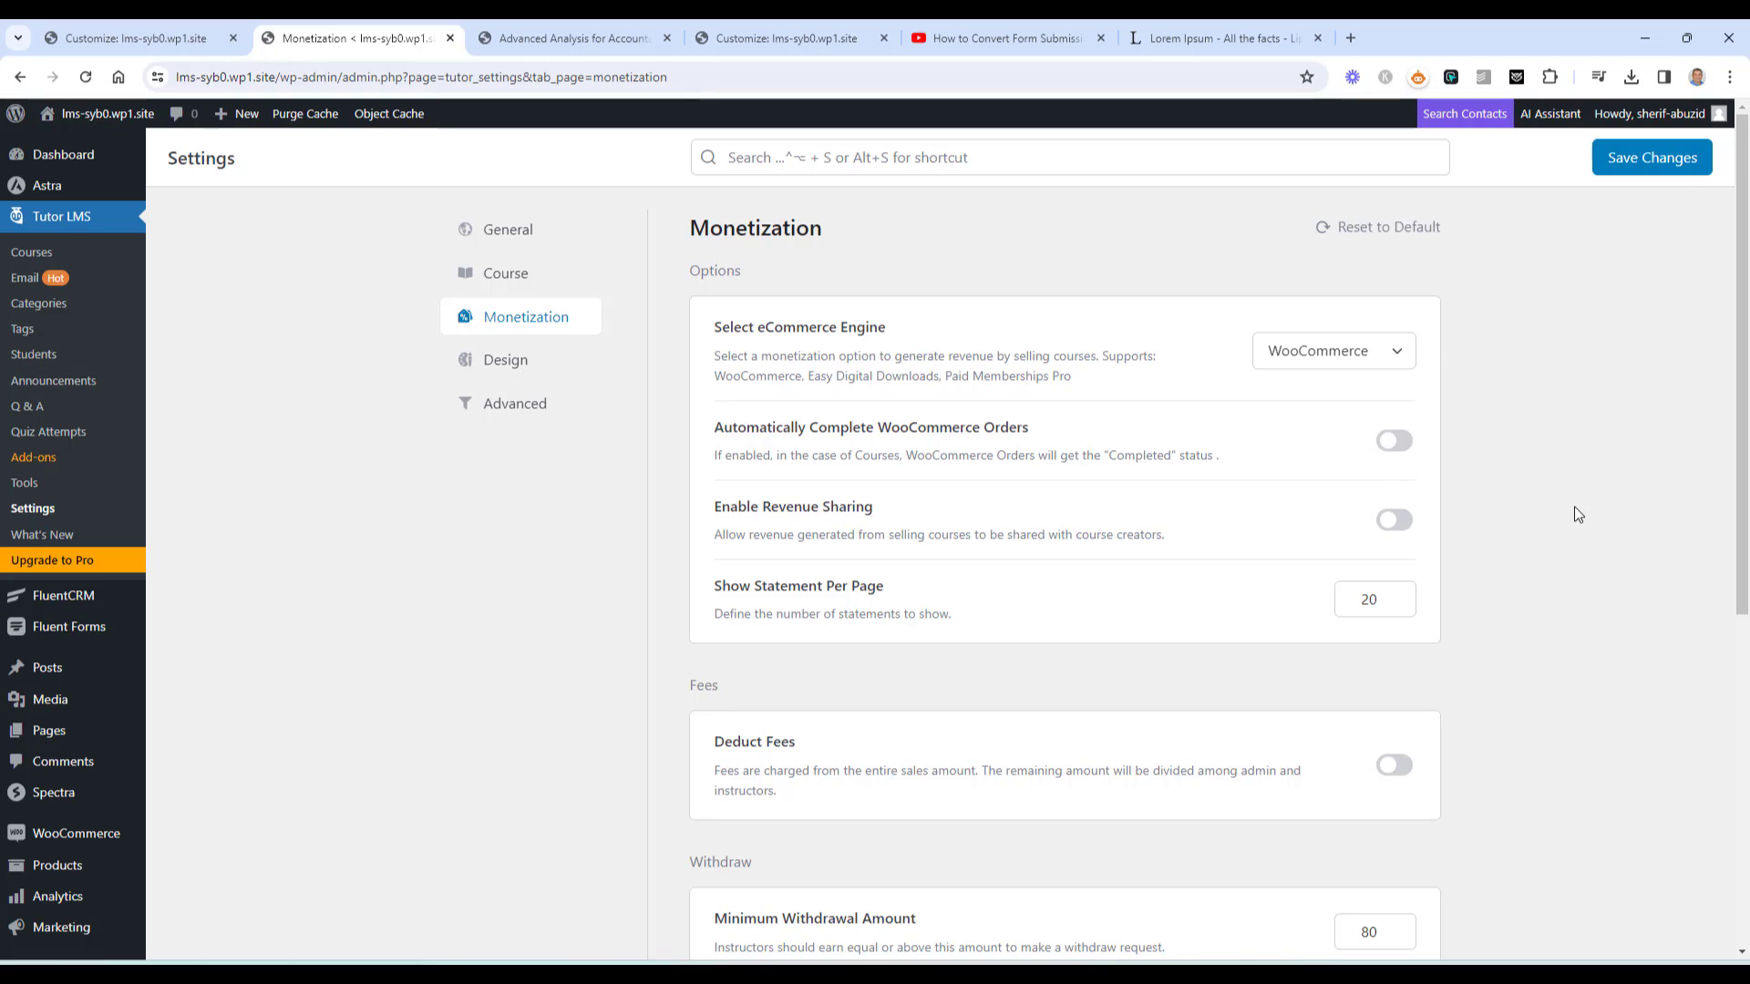
scroll(1537, 465, down, 1)
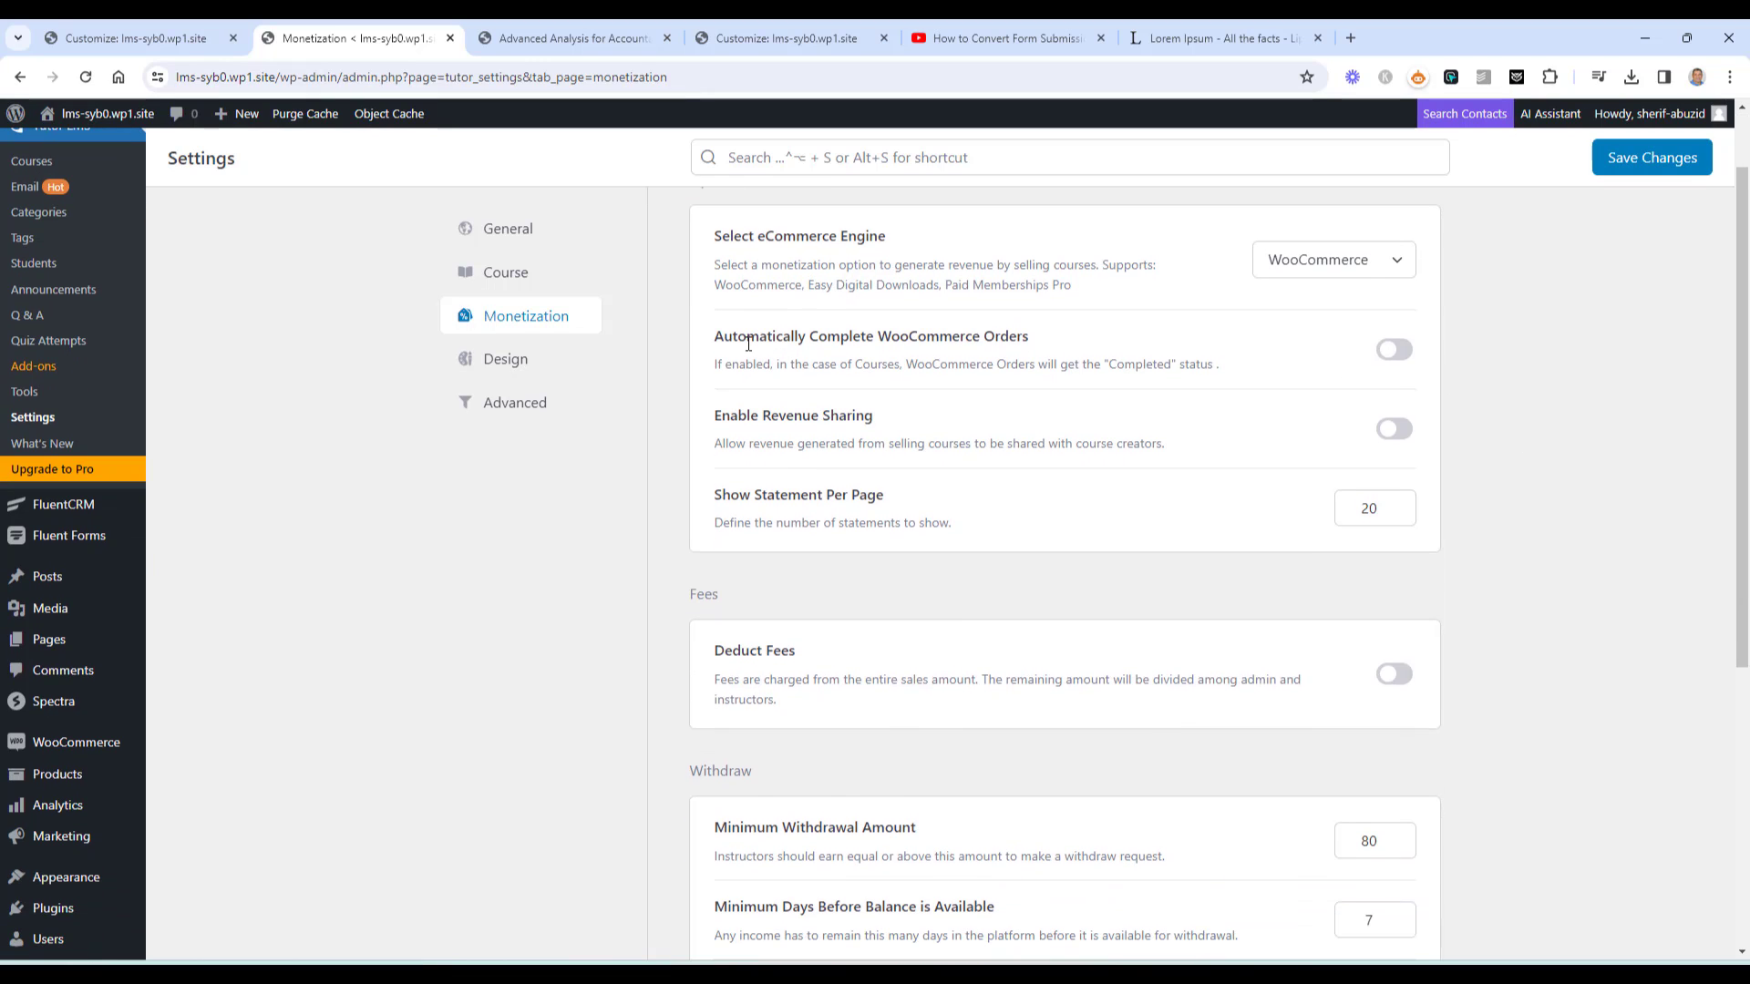
click(1397, 353)
scroll(1523, 472, down, 2)
scroll(1523, 471, up, 3)
click(1631, 160)
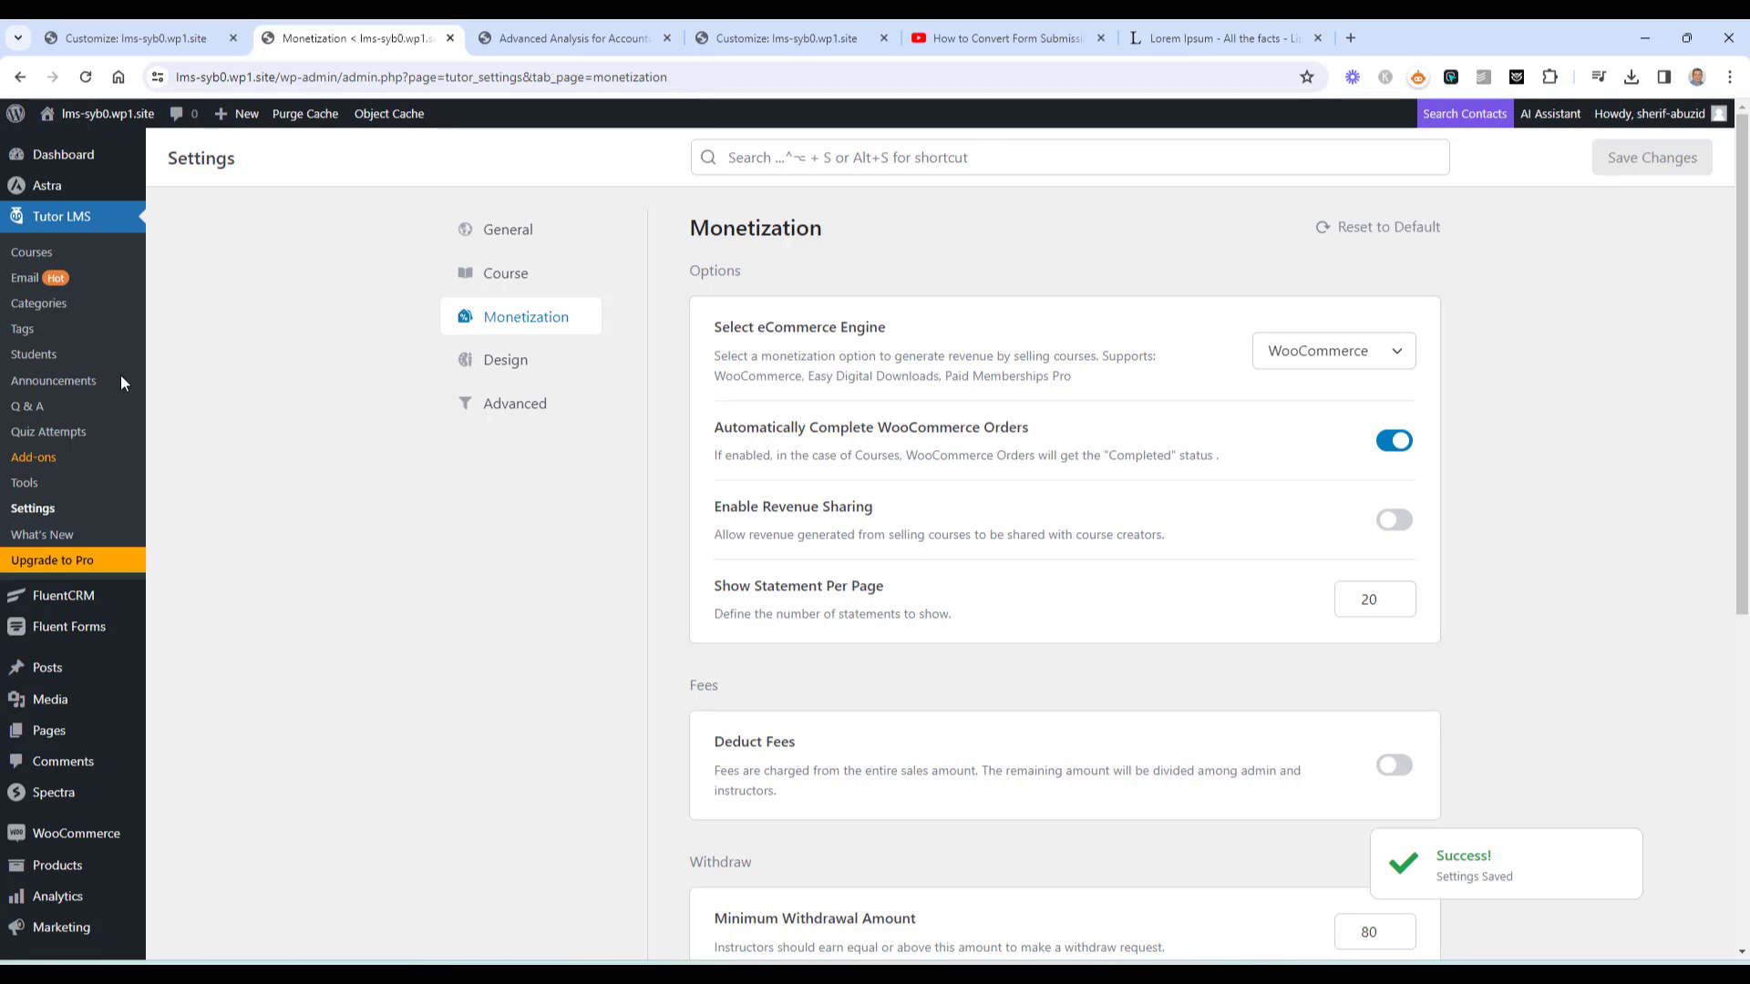
click(33, 254)
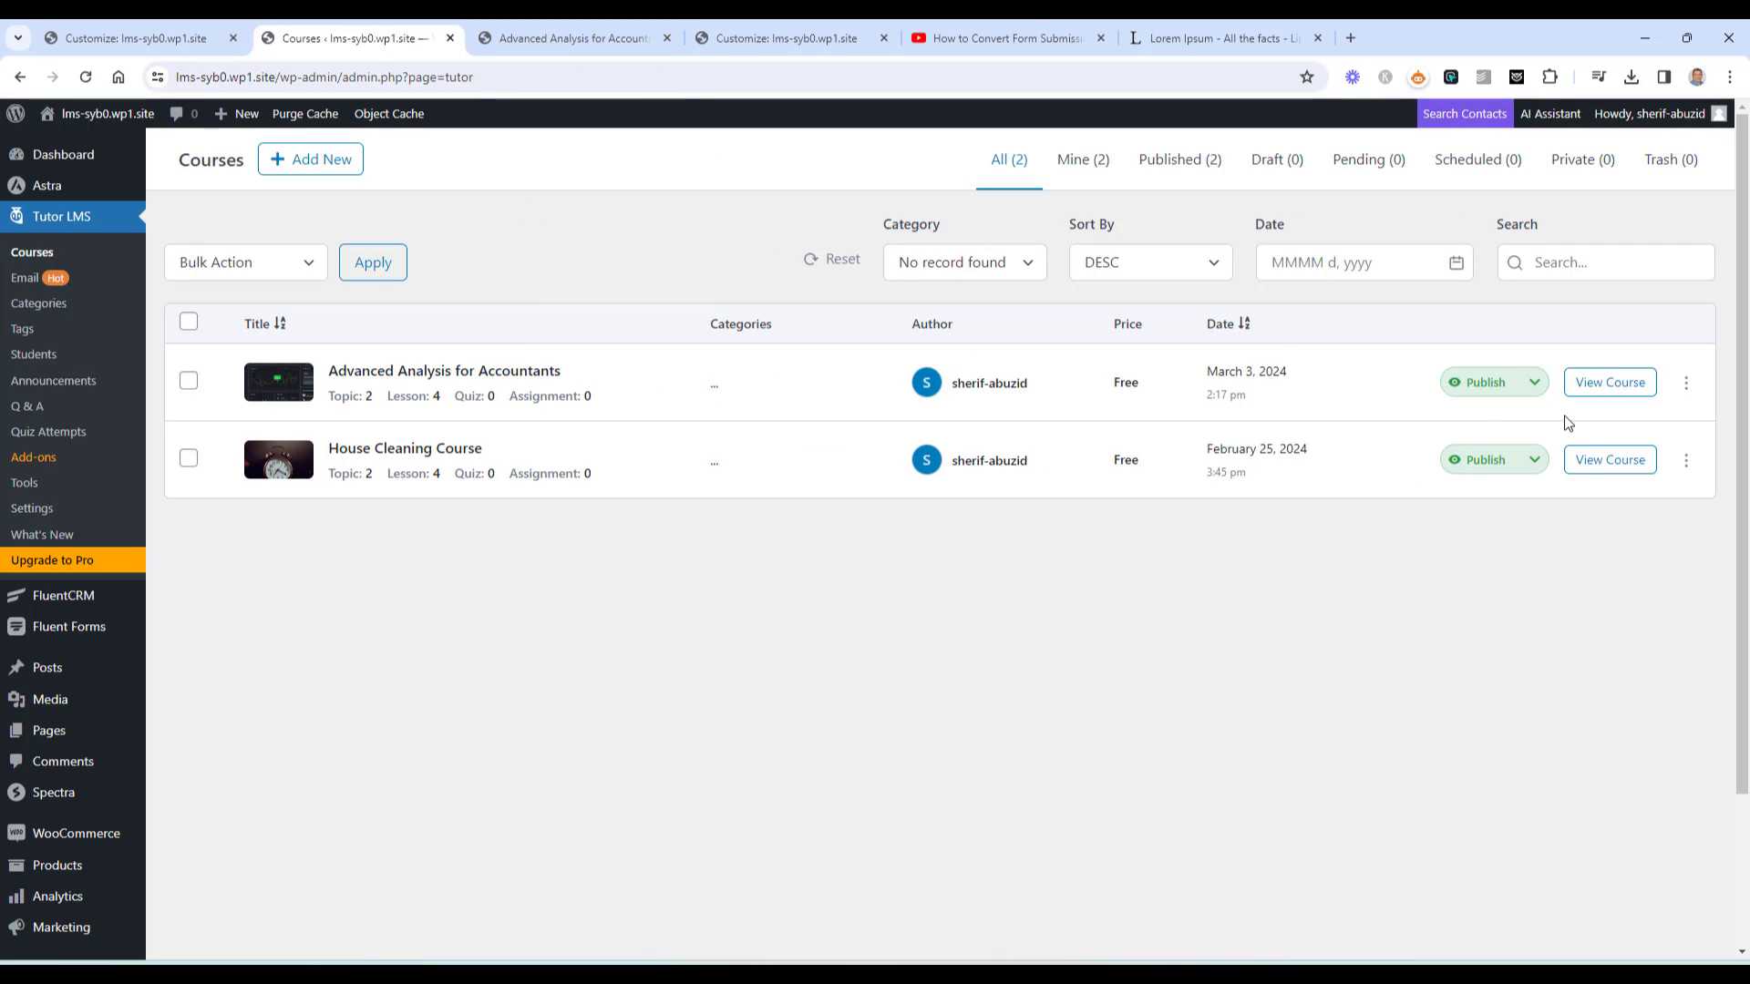
Open the Advanced Analysis for Accountants course editor in a new tab
click(1686, 383)
right_click(1592, 419)
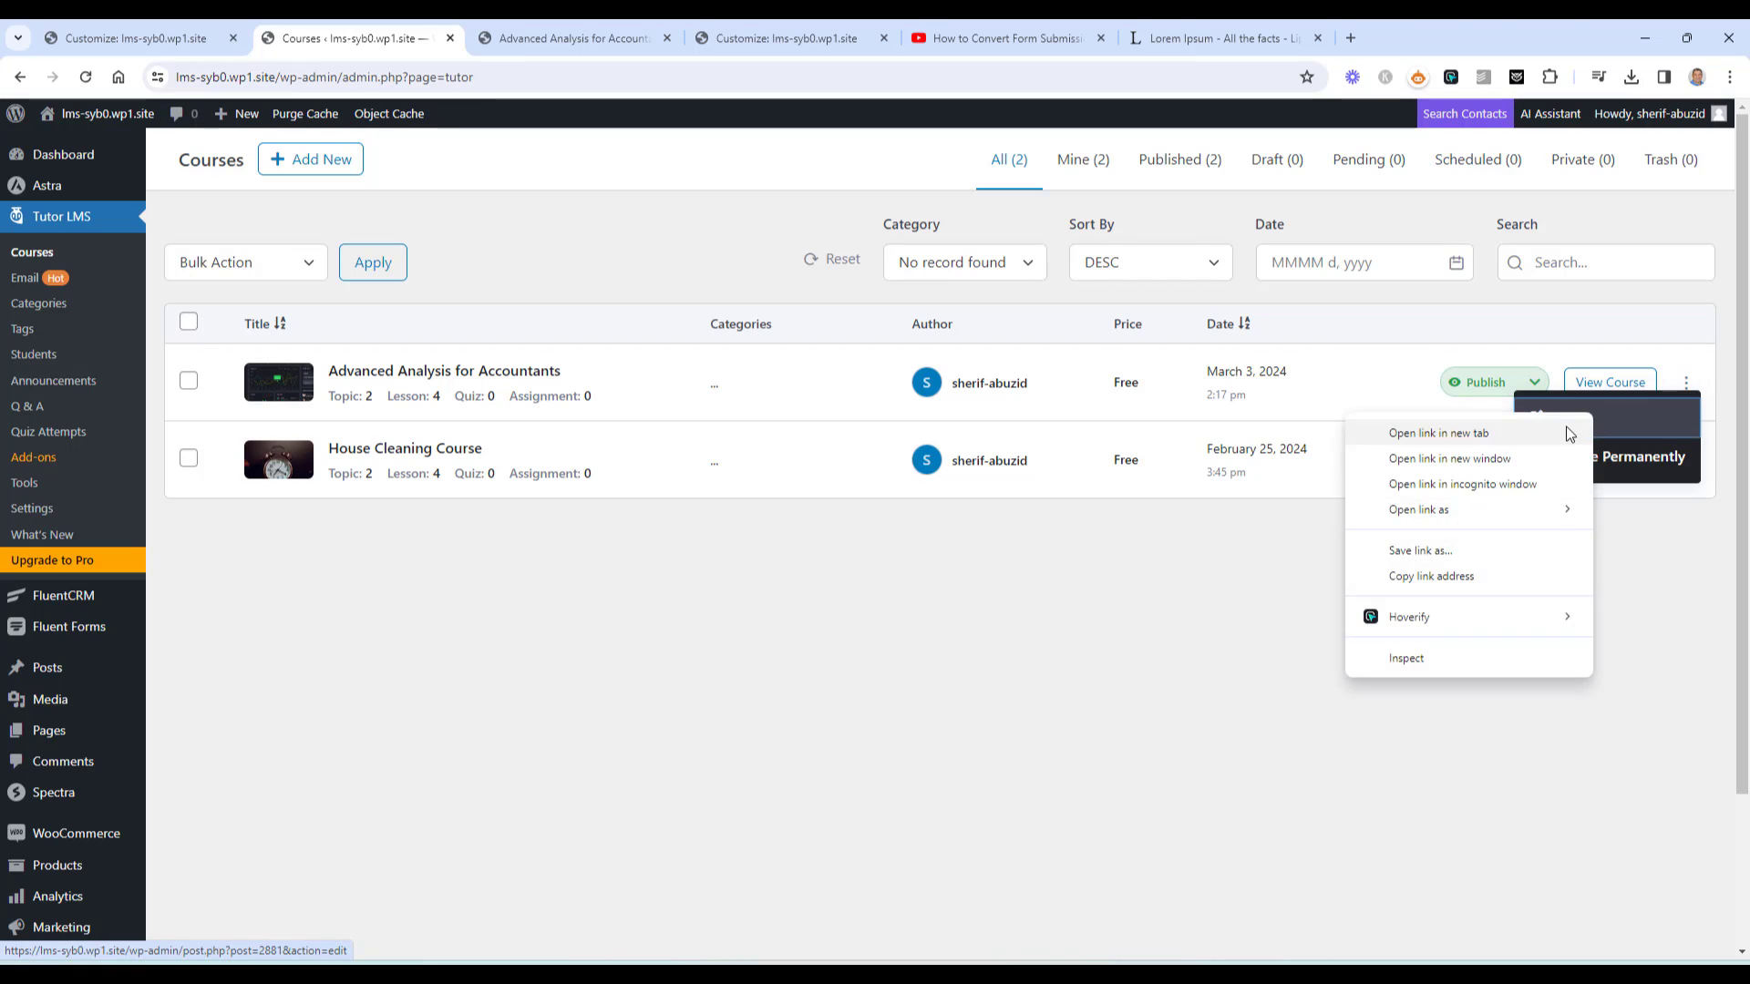
click(1572, 432)
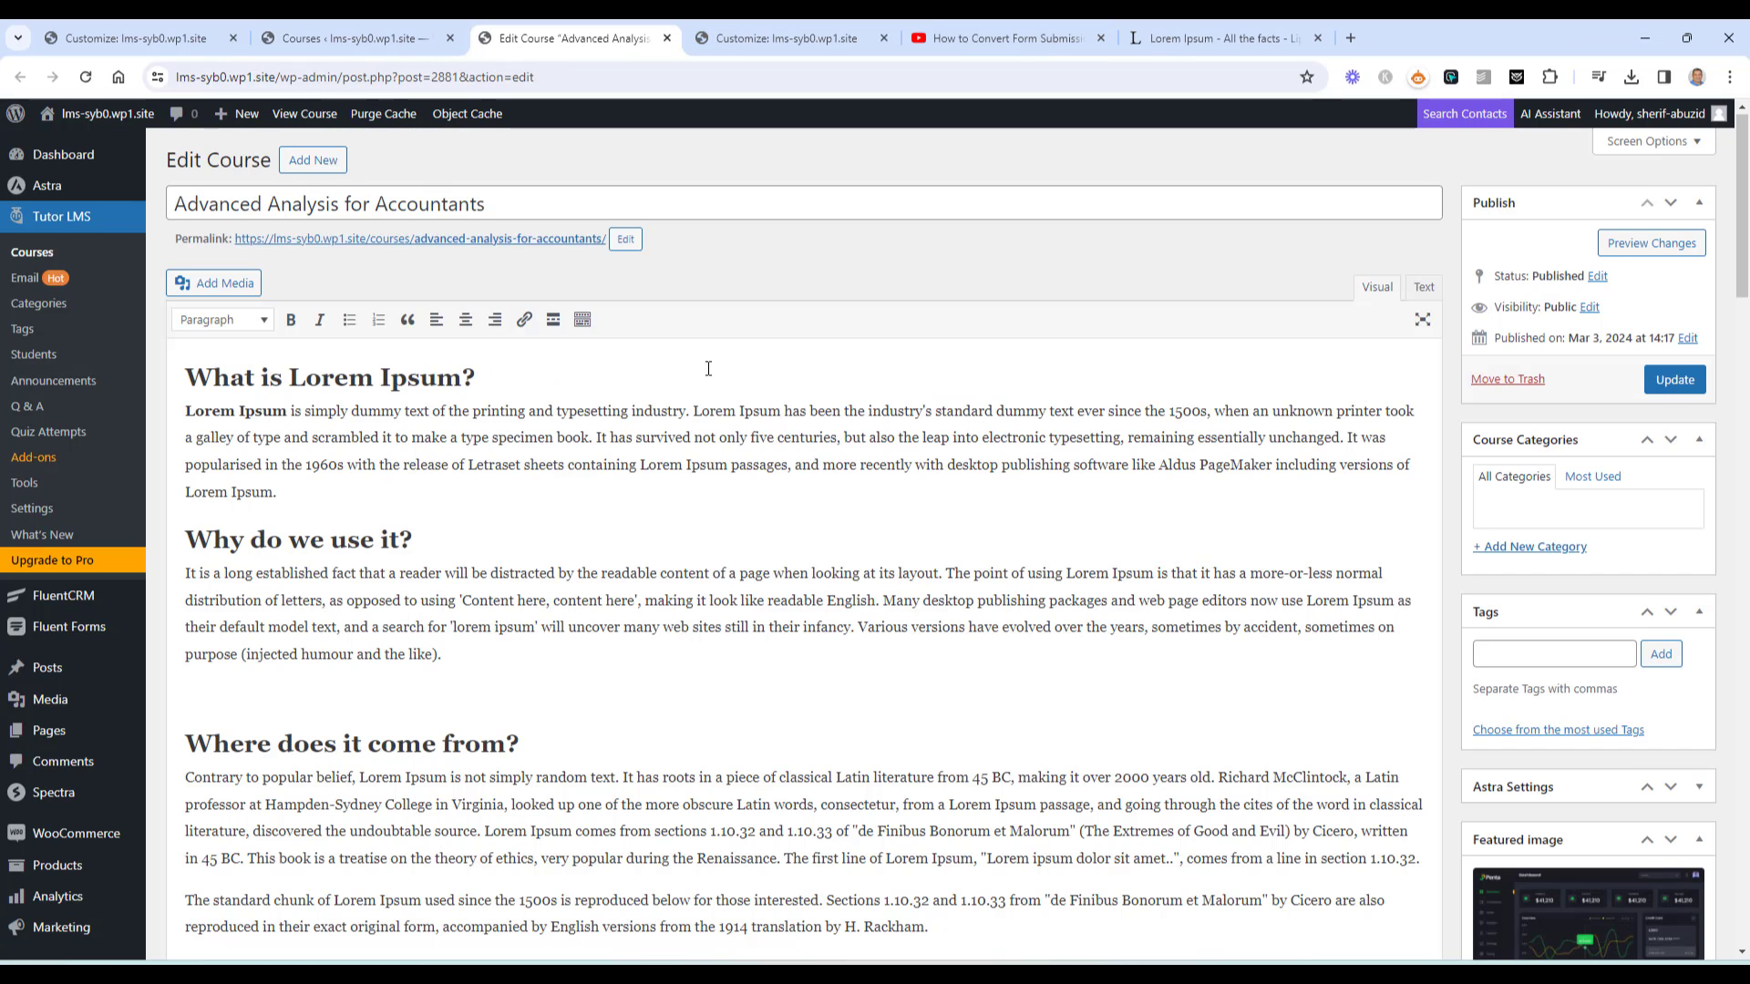
scroll(708, 370, down, 7)
scroll(708, 370, down, 20)
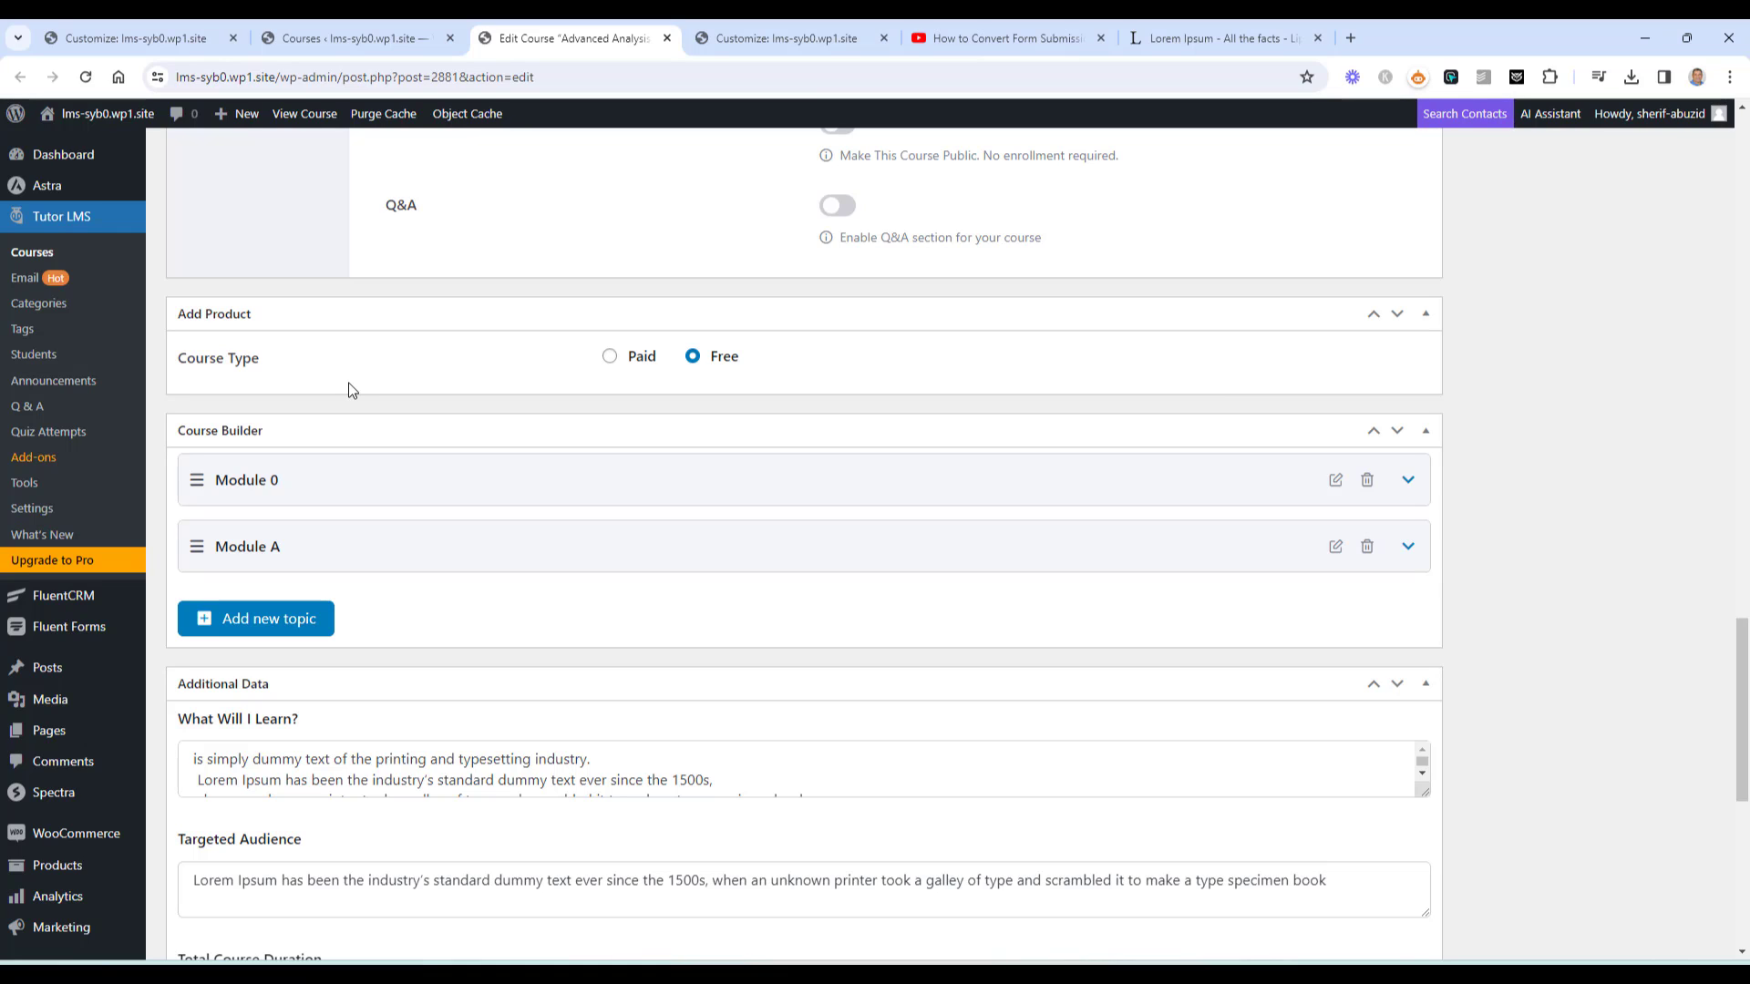
Make the course Paid, link its matching product, update, and view it in an incognito window
click(609, 360)
click(643, 401)
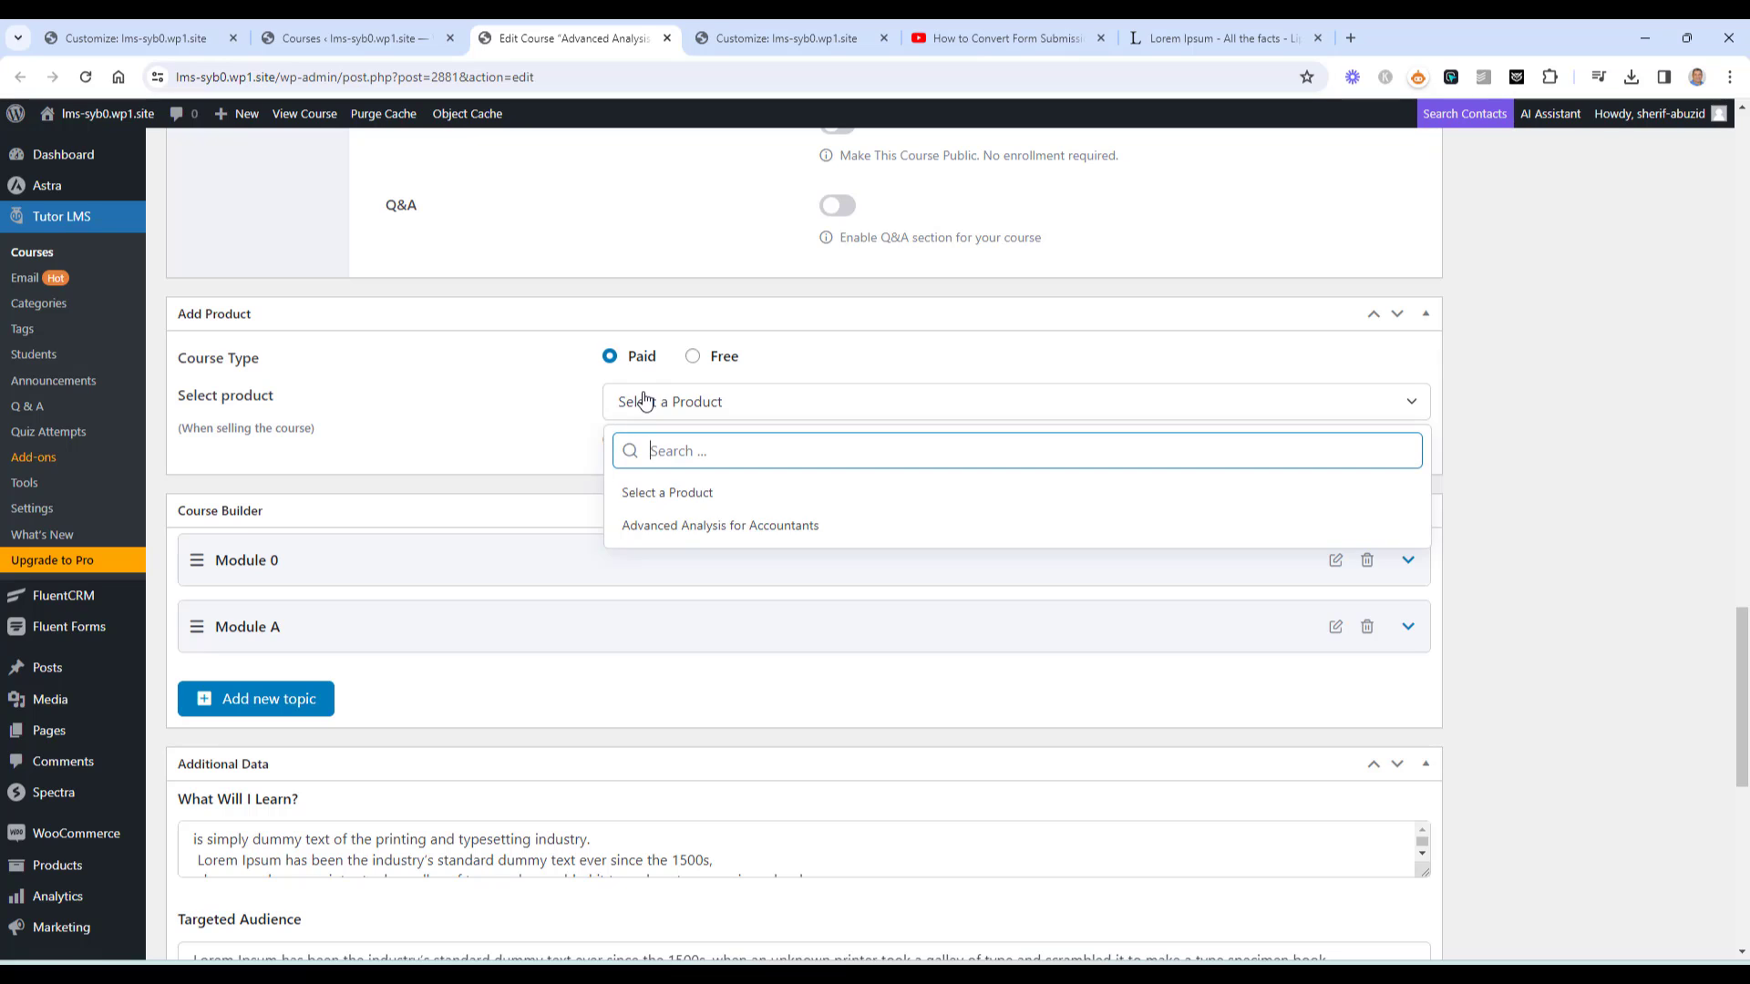
click(686, 526)
scroll(1523, 441, up, 15)
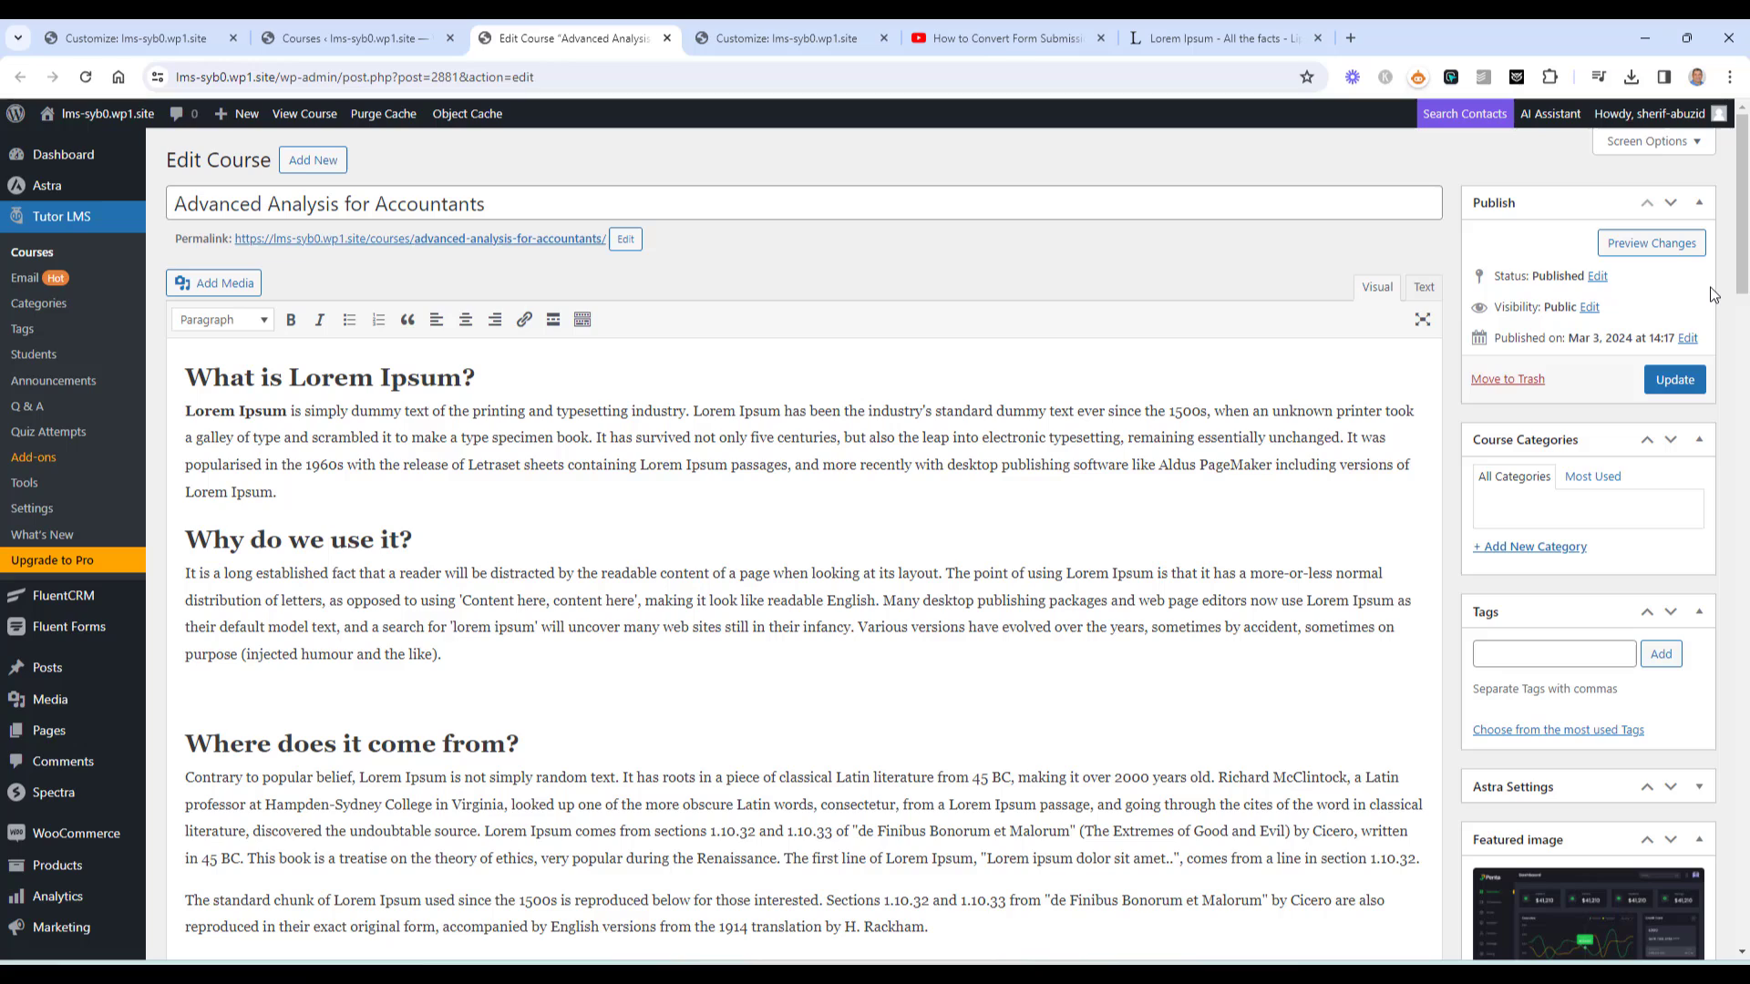
click(1674, 380)
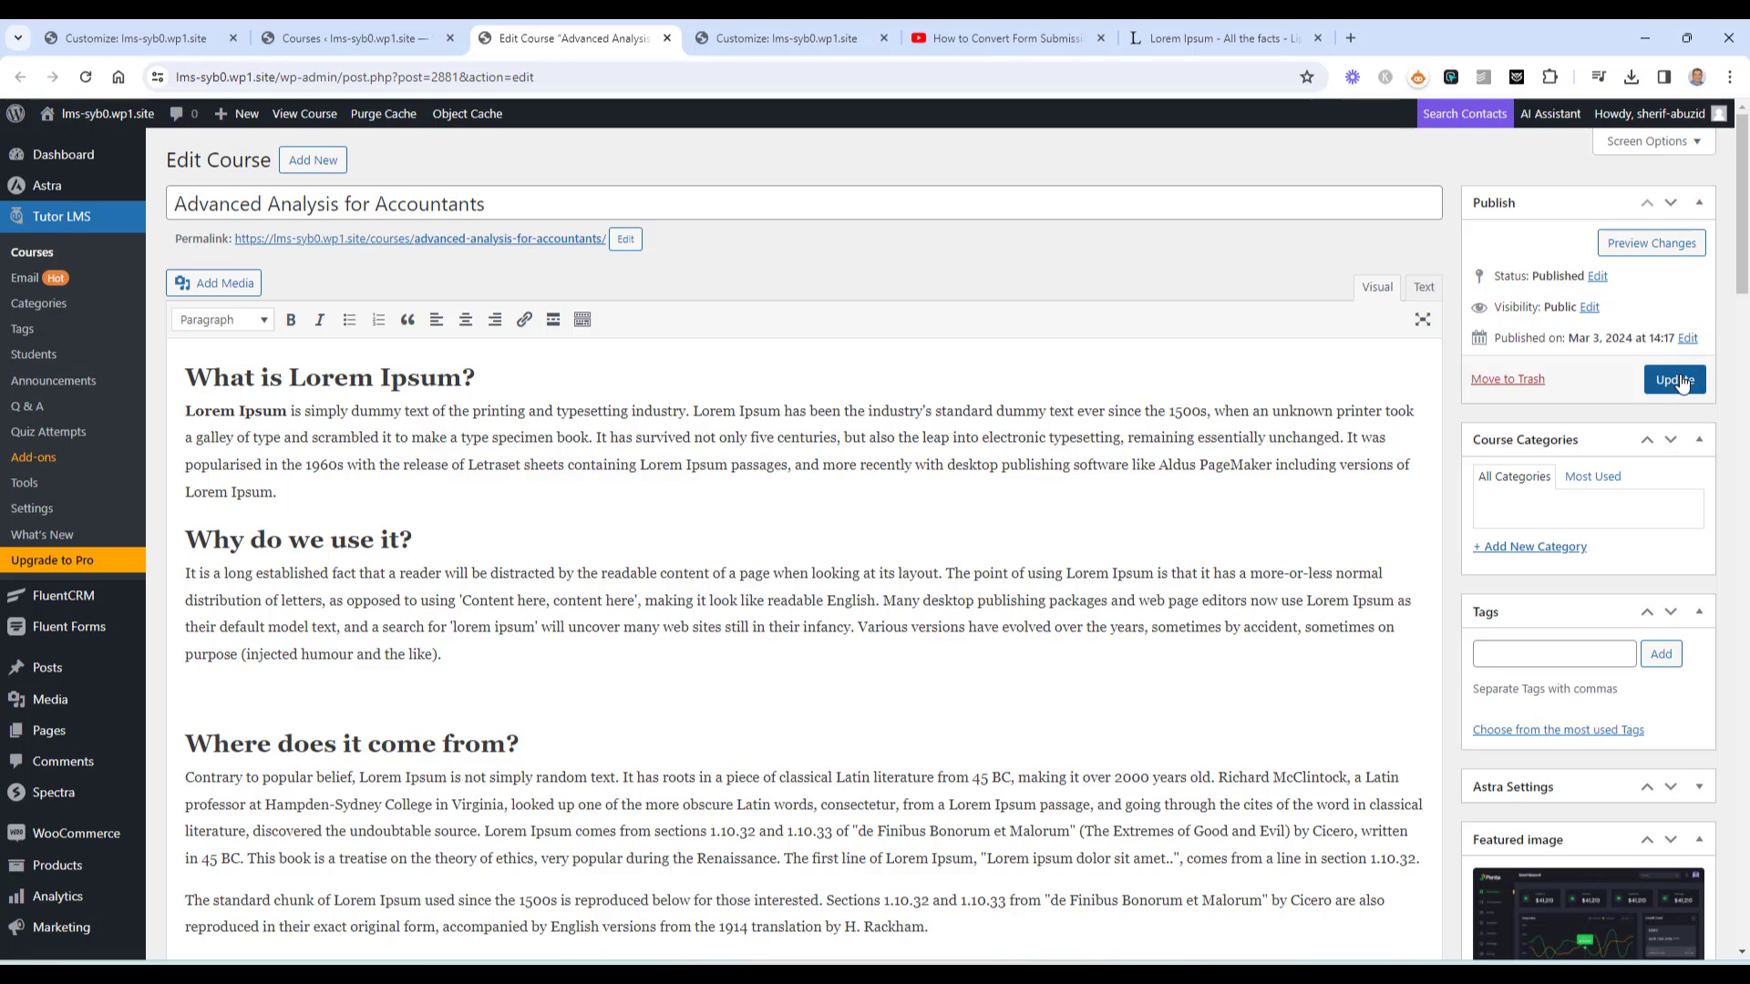
right_click(580, 300)
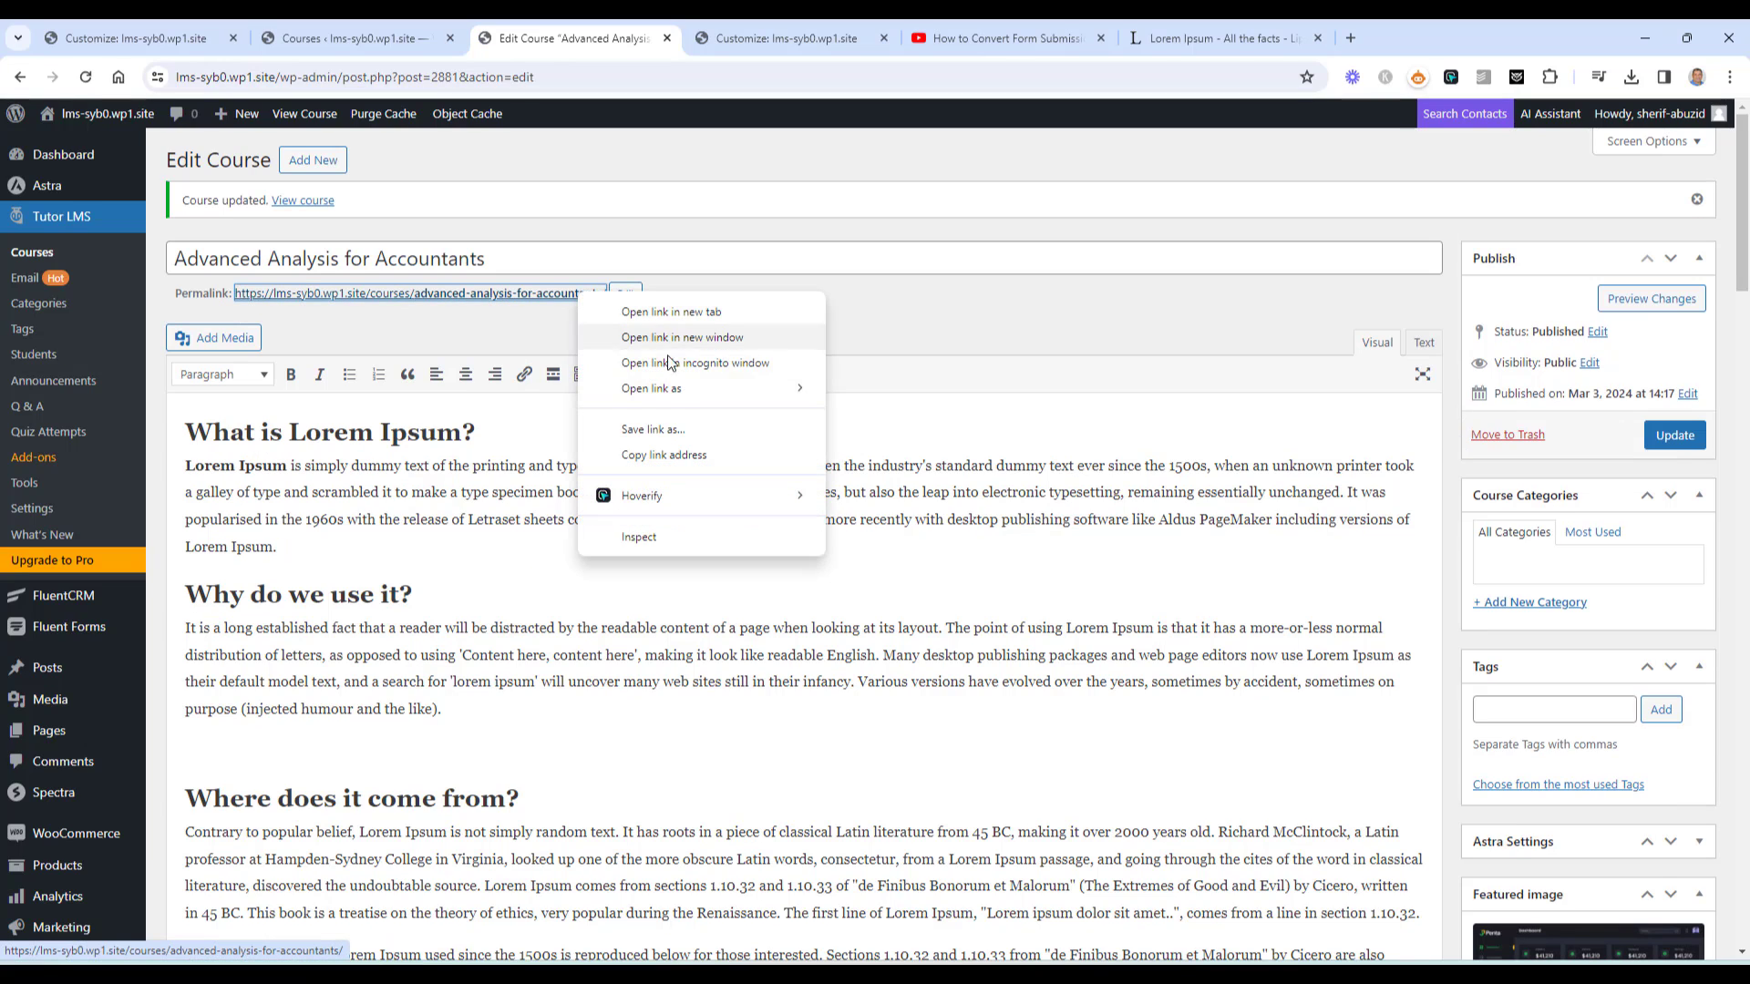
click(685, 361)
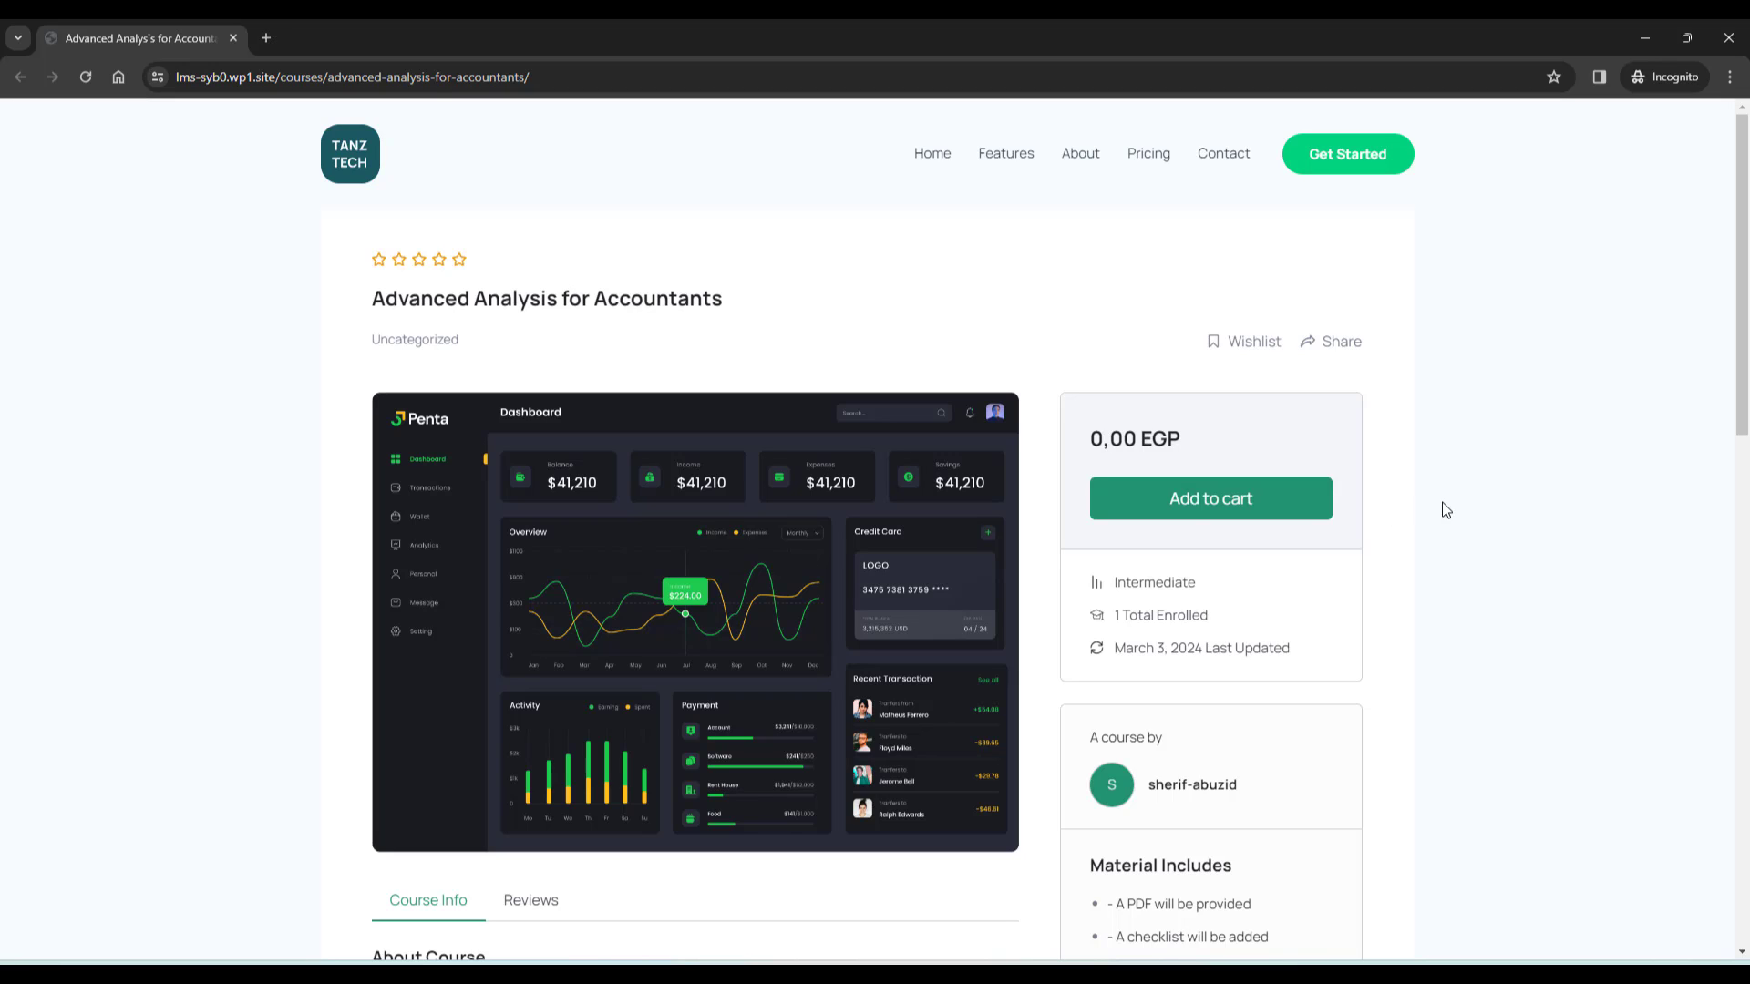
Give the Advanced Analysis for Accountants product a regular price of 99 and update it
mouse_move(428, 974)
click(368, 911)
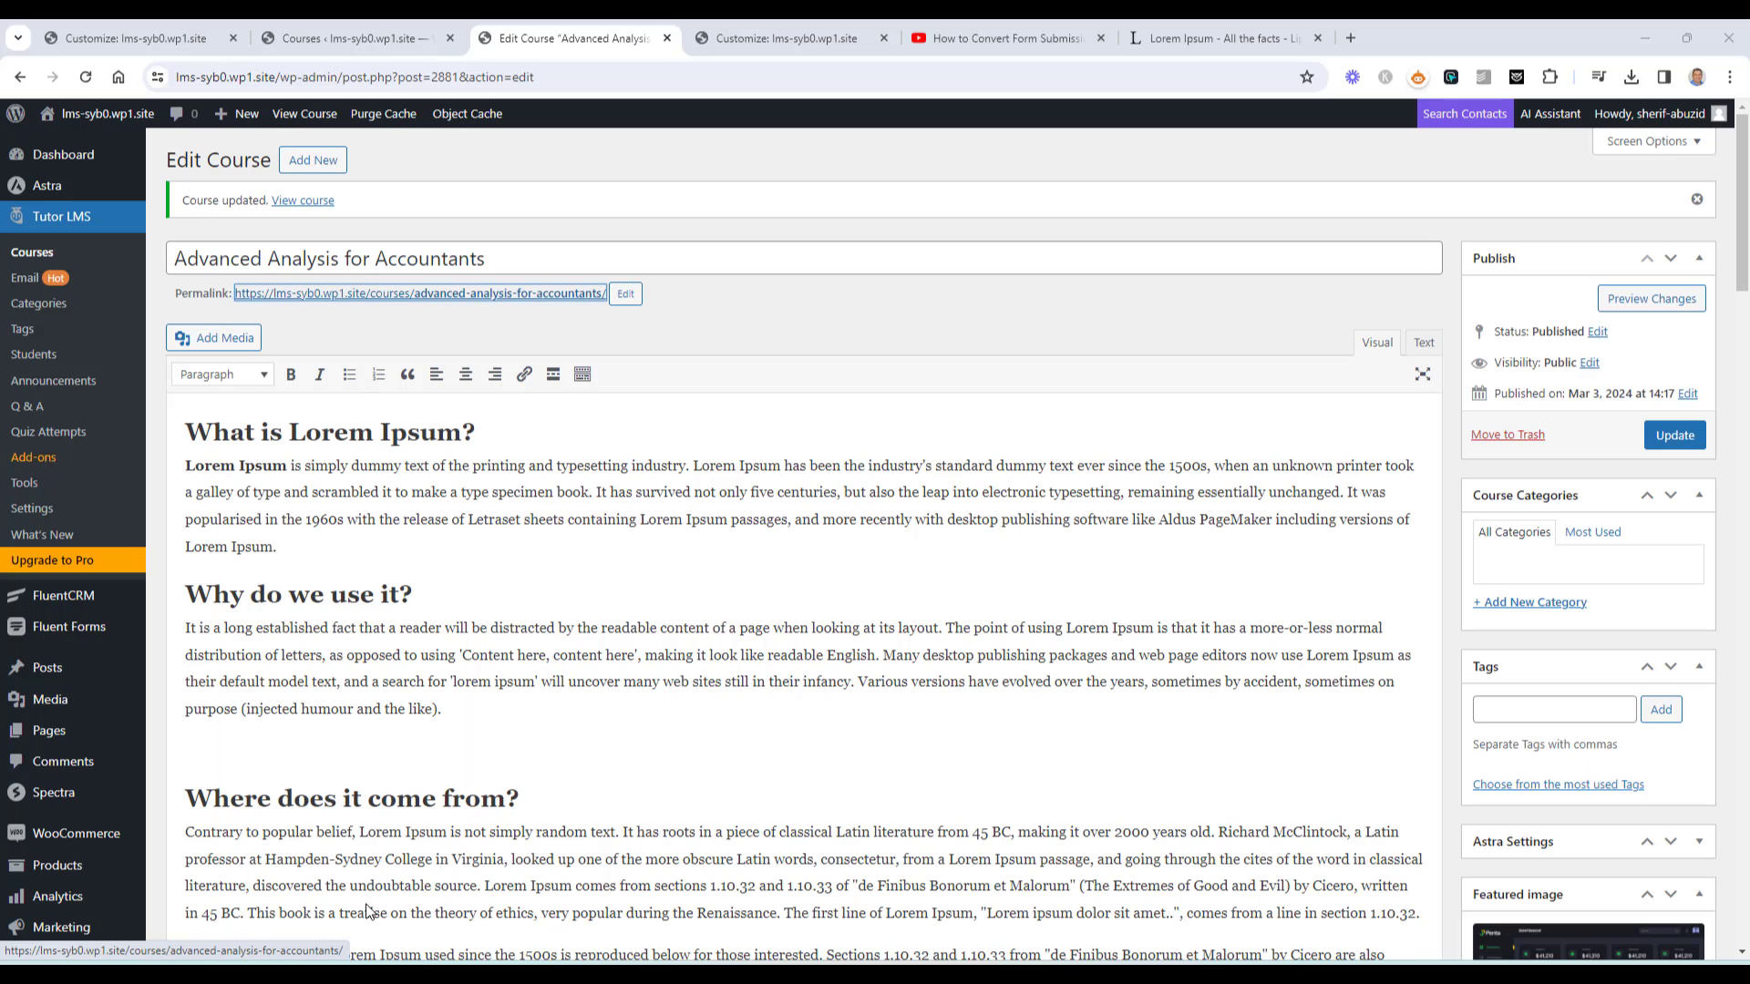
mouse_move(72, 870)
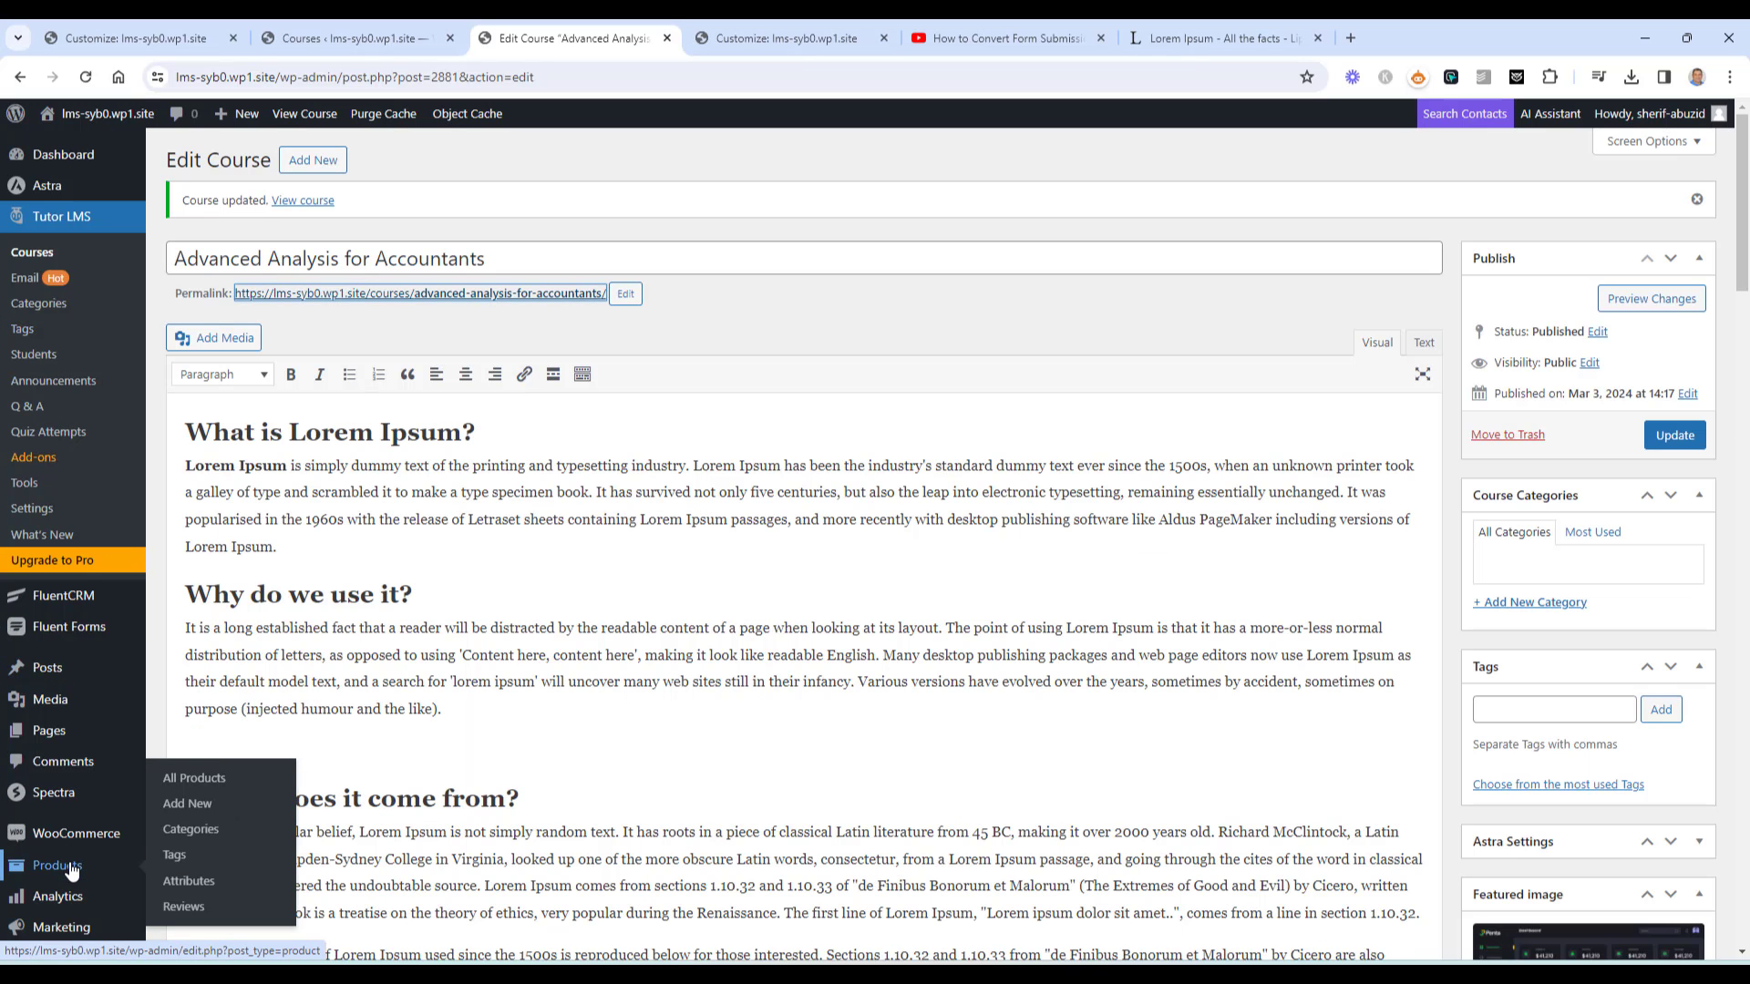
click(187, 779)
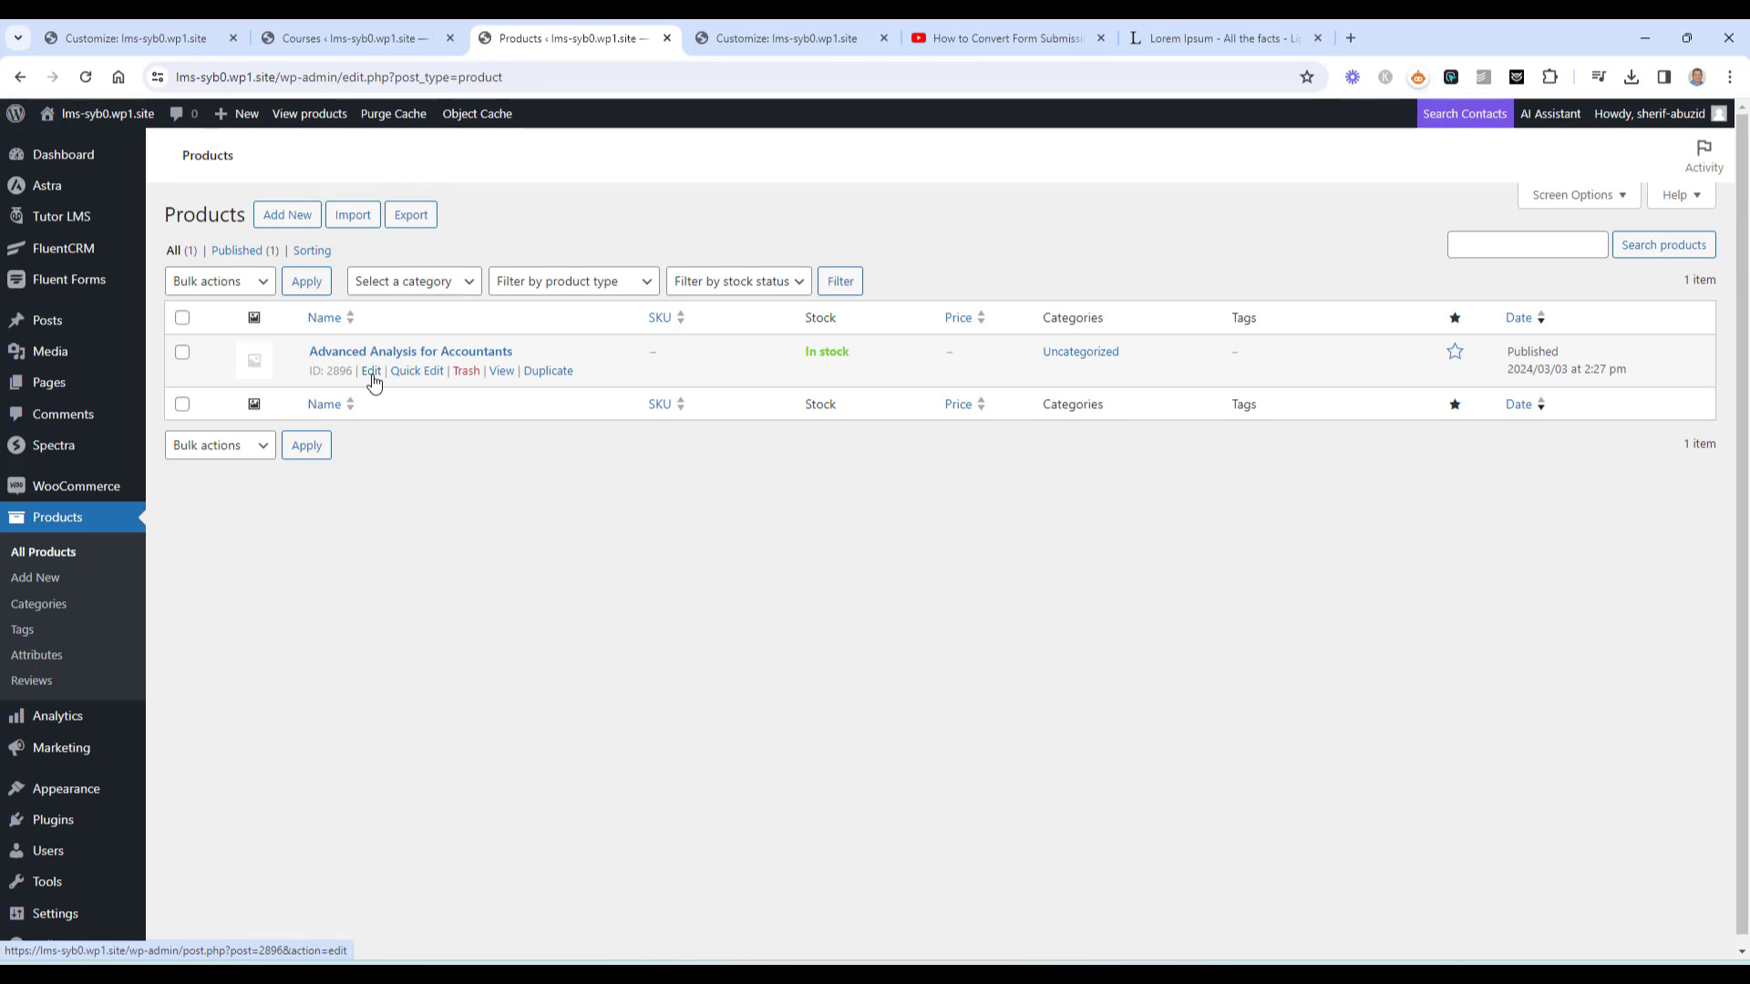
click(367, 379)
click(598, 694)
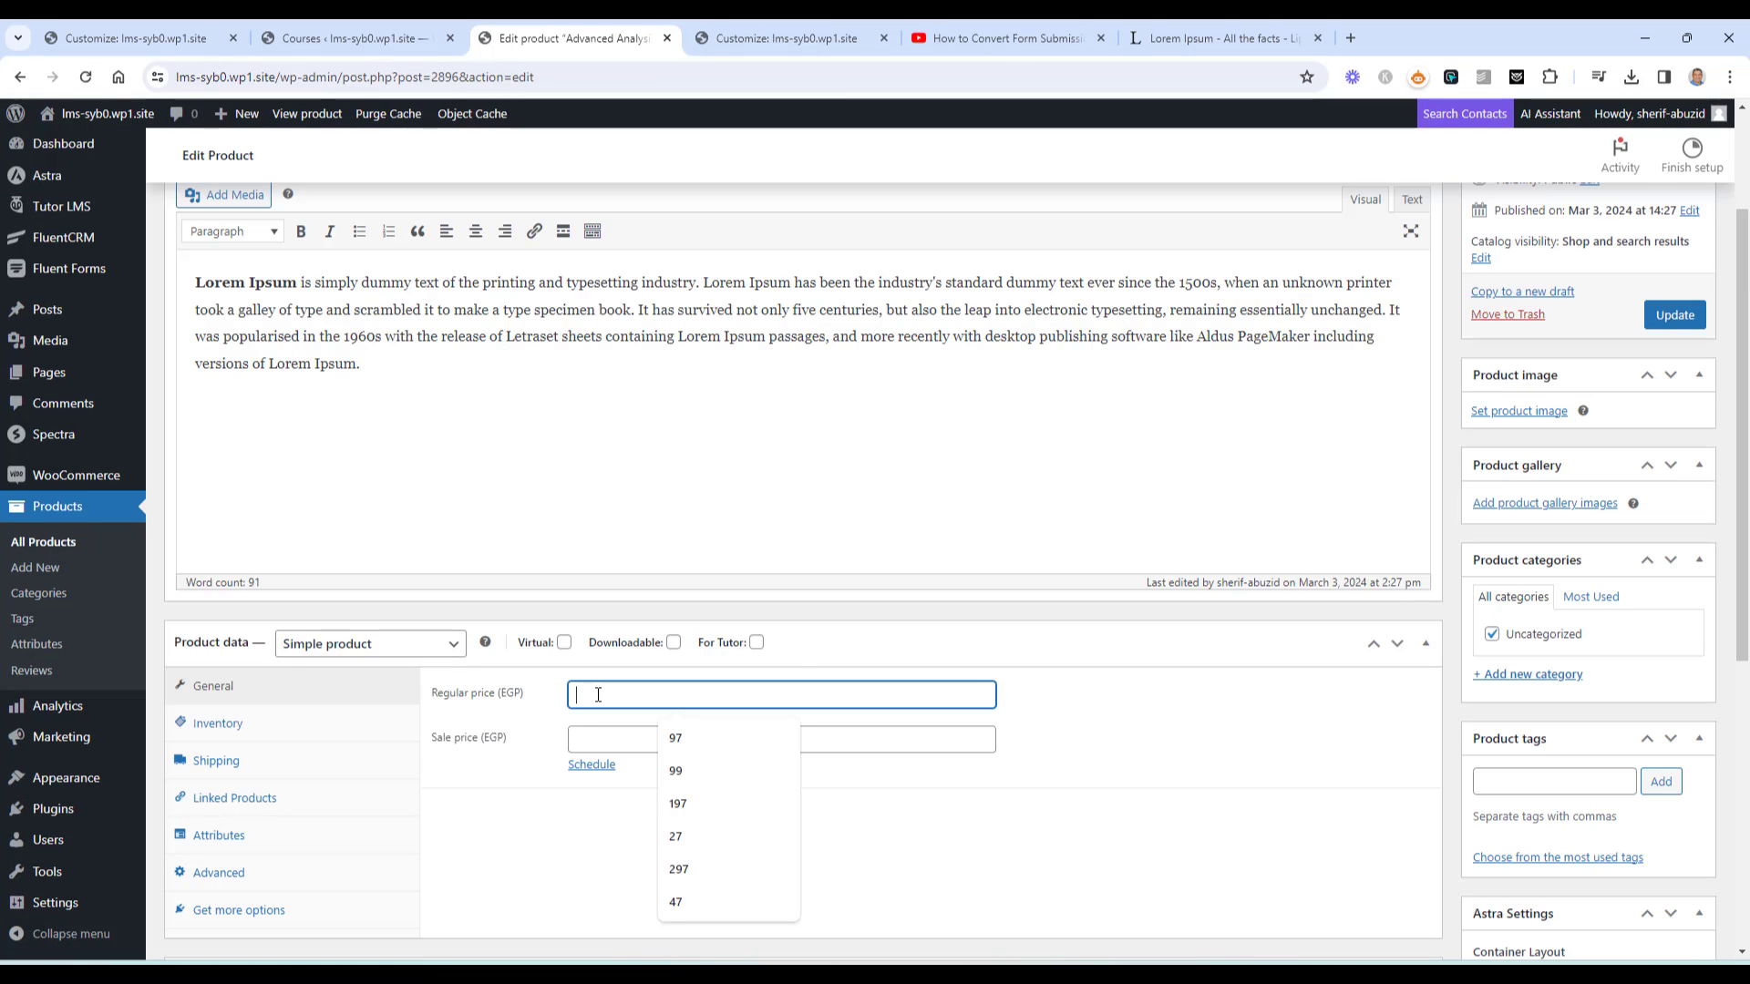
click(693, 806)
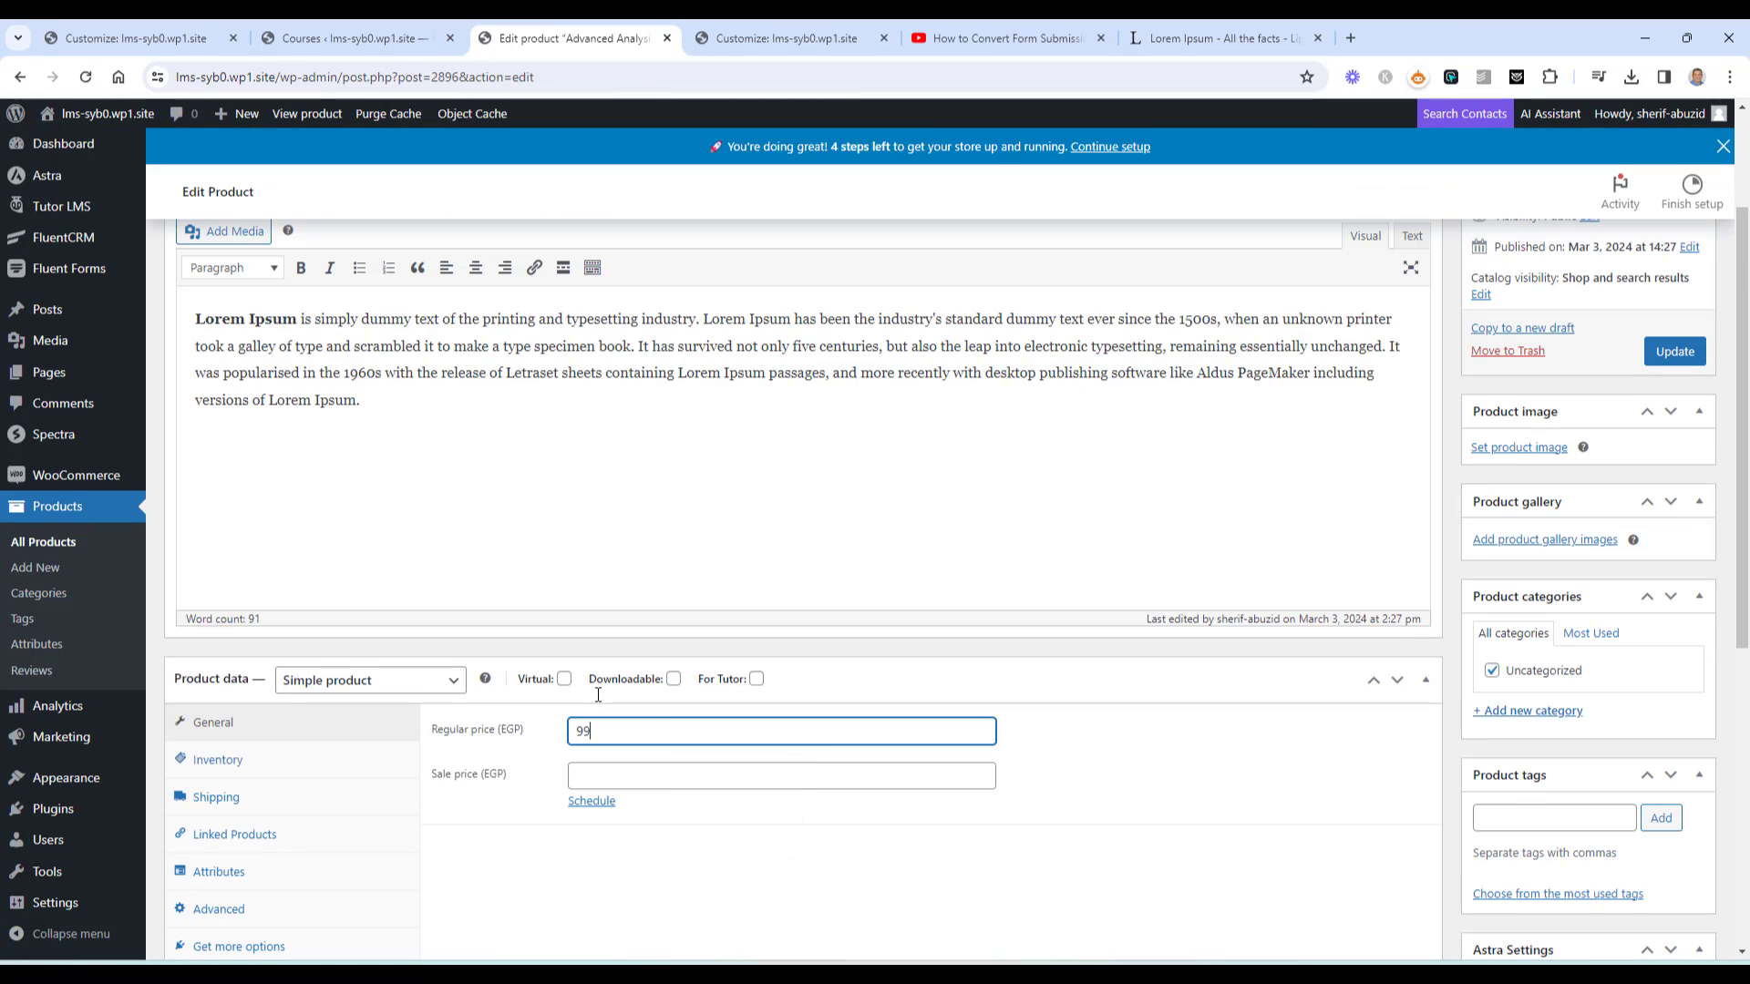
click(1675, 351)
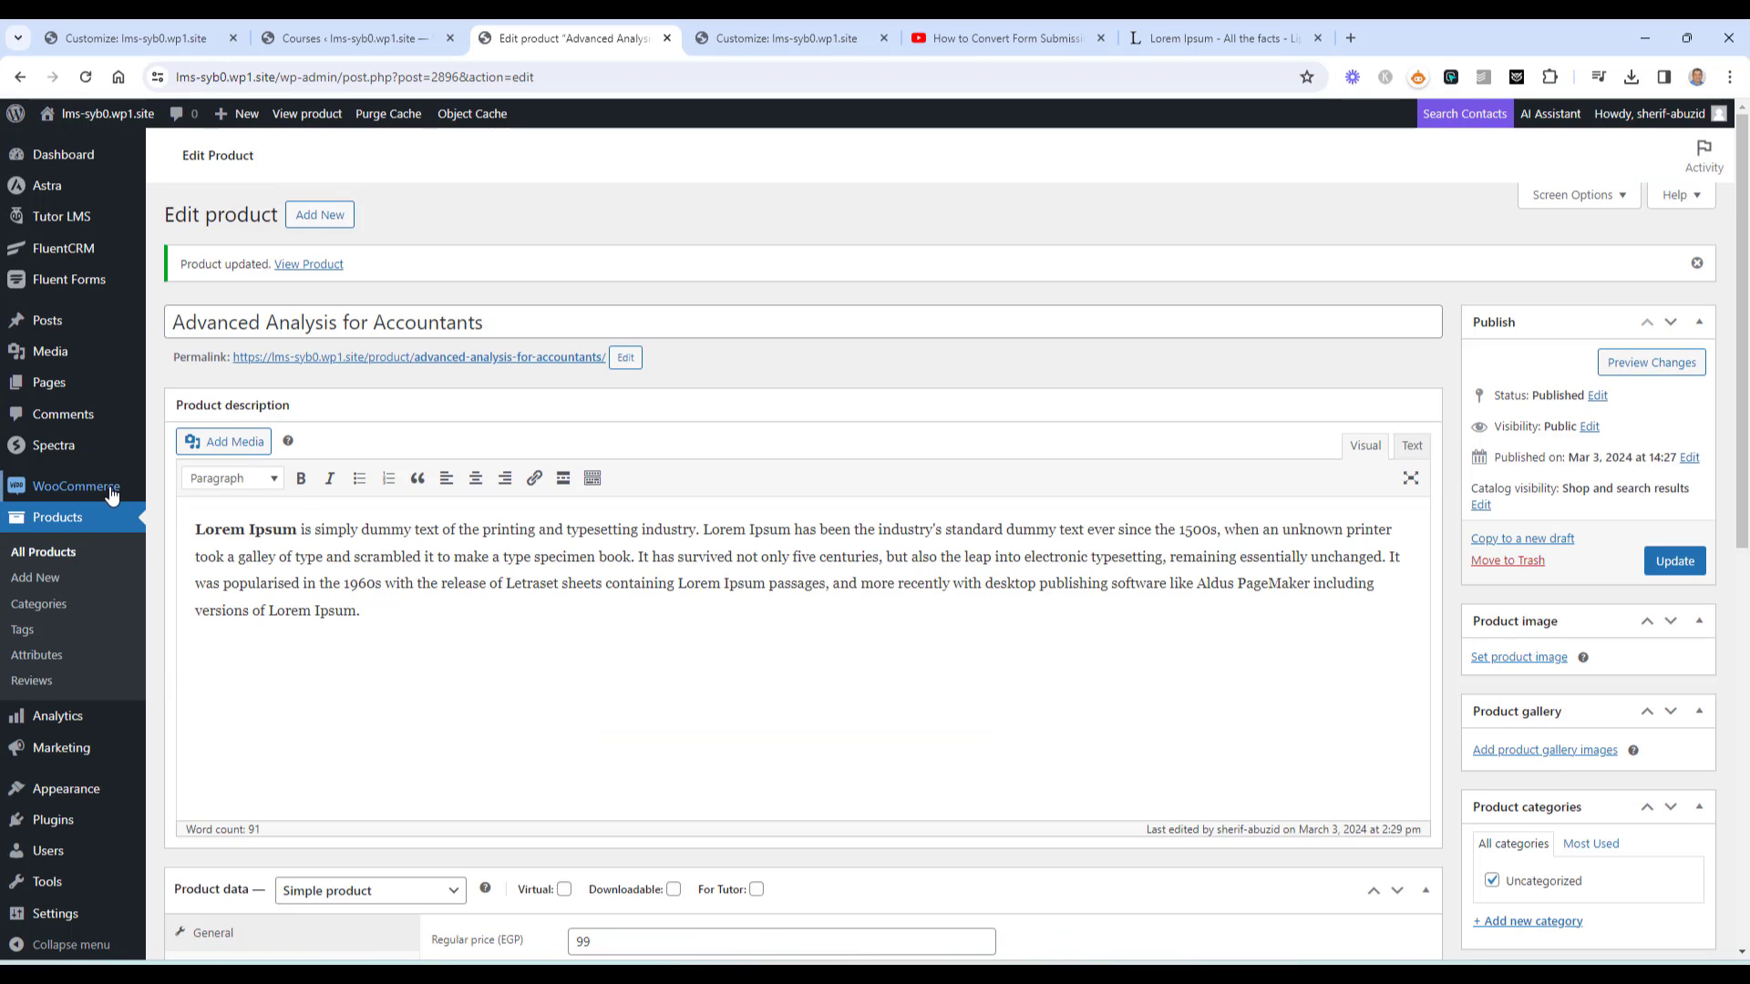
mouse_move(111, 493)
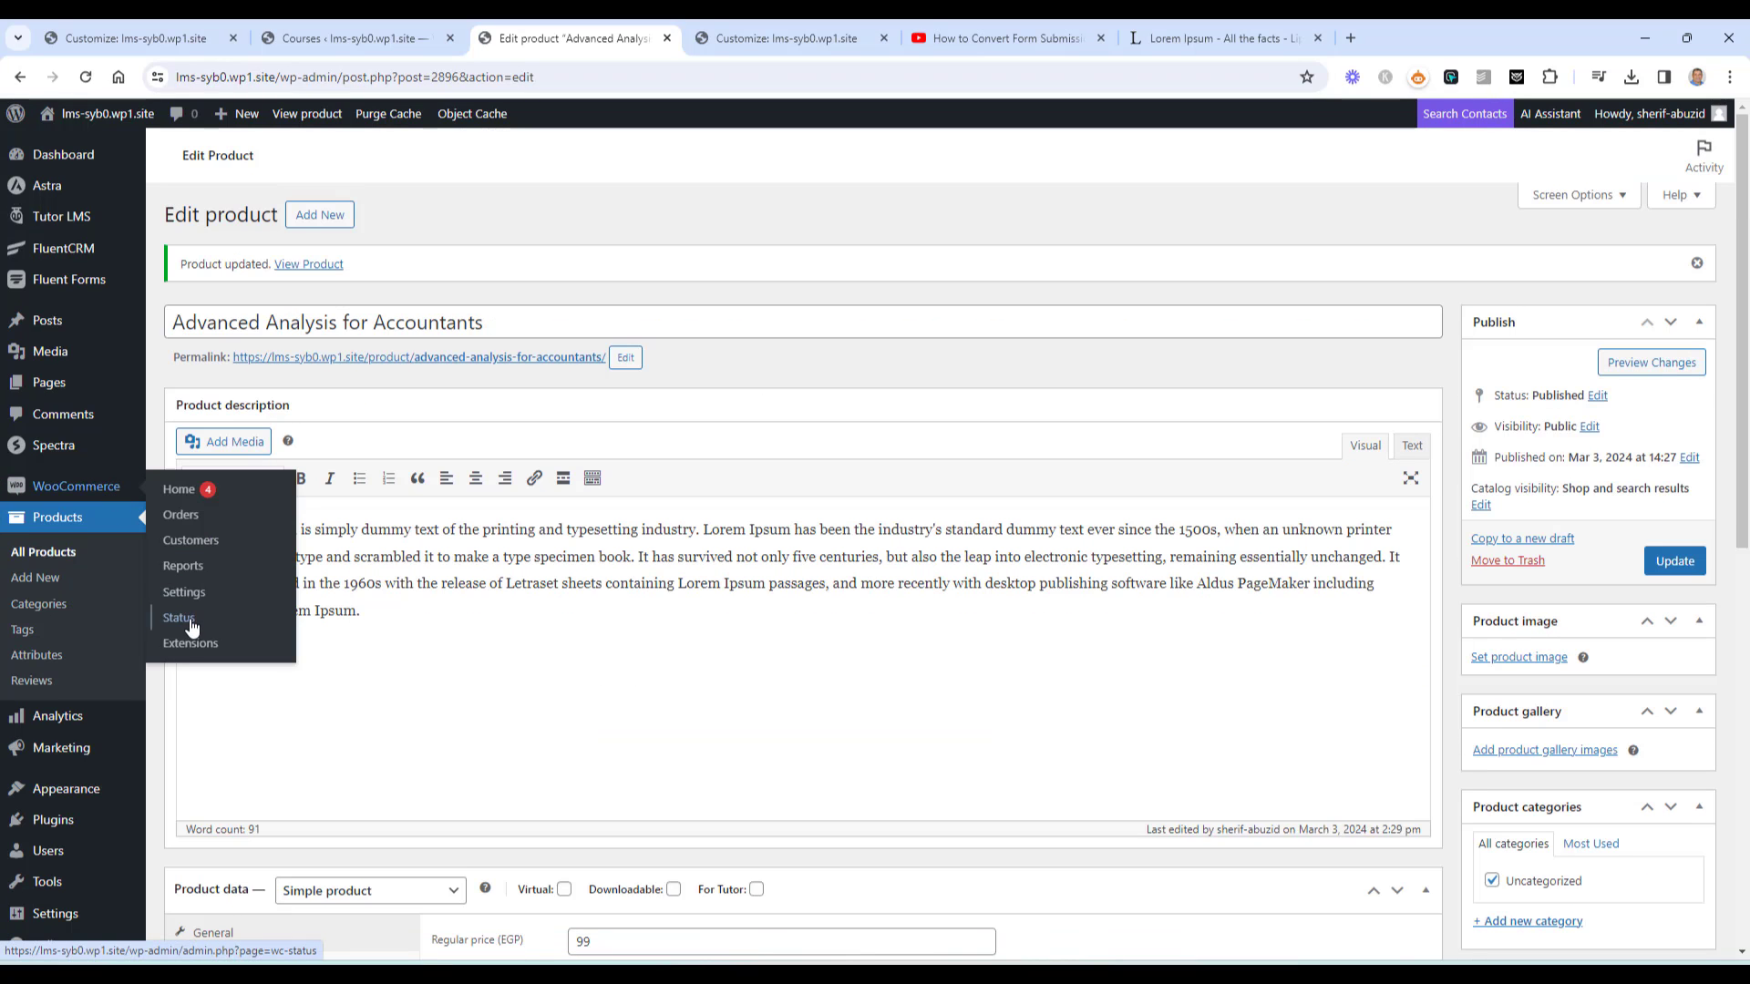
Set the WooCommerce store currency to United States (US) dollar and save
click(183, 565)
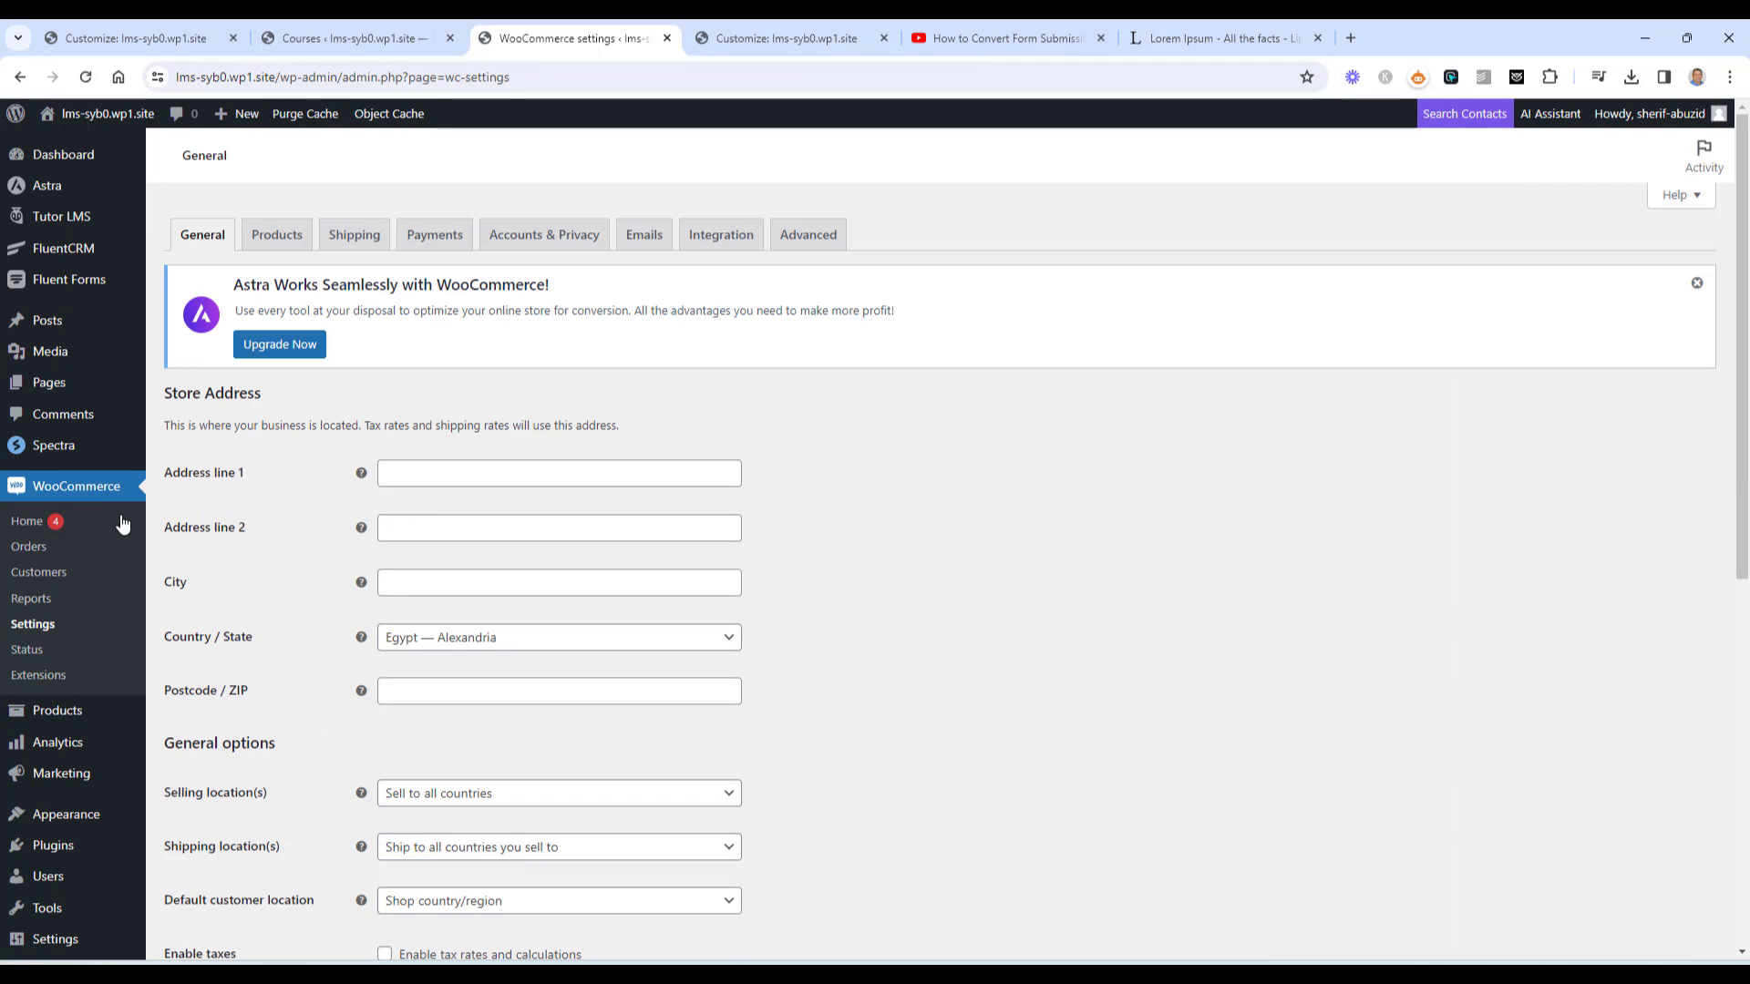
scroll(254, 547, down, 3)
scroll(867, 653, down, 5)
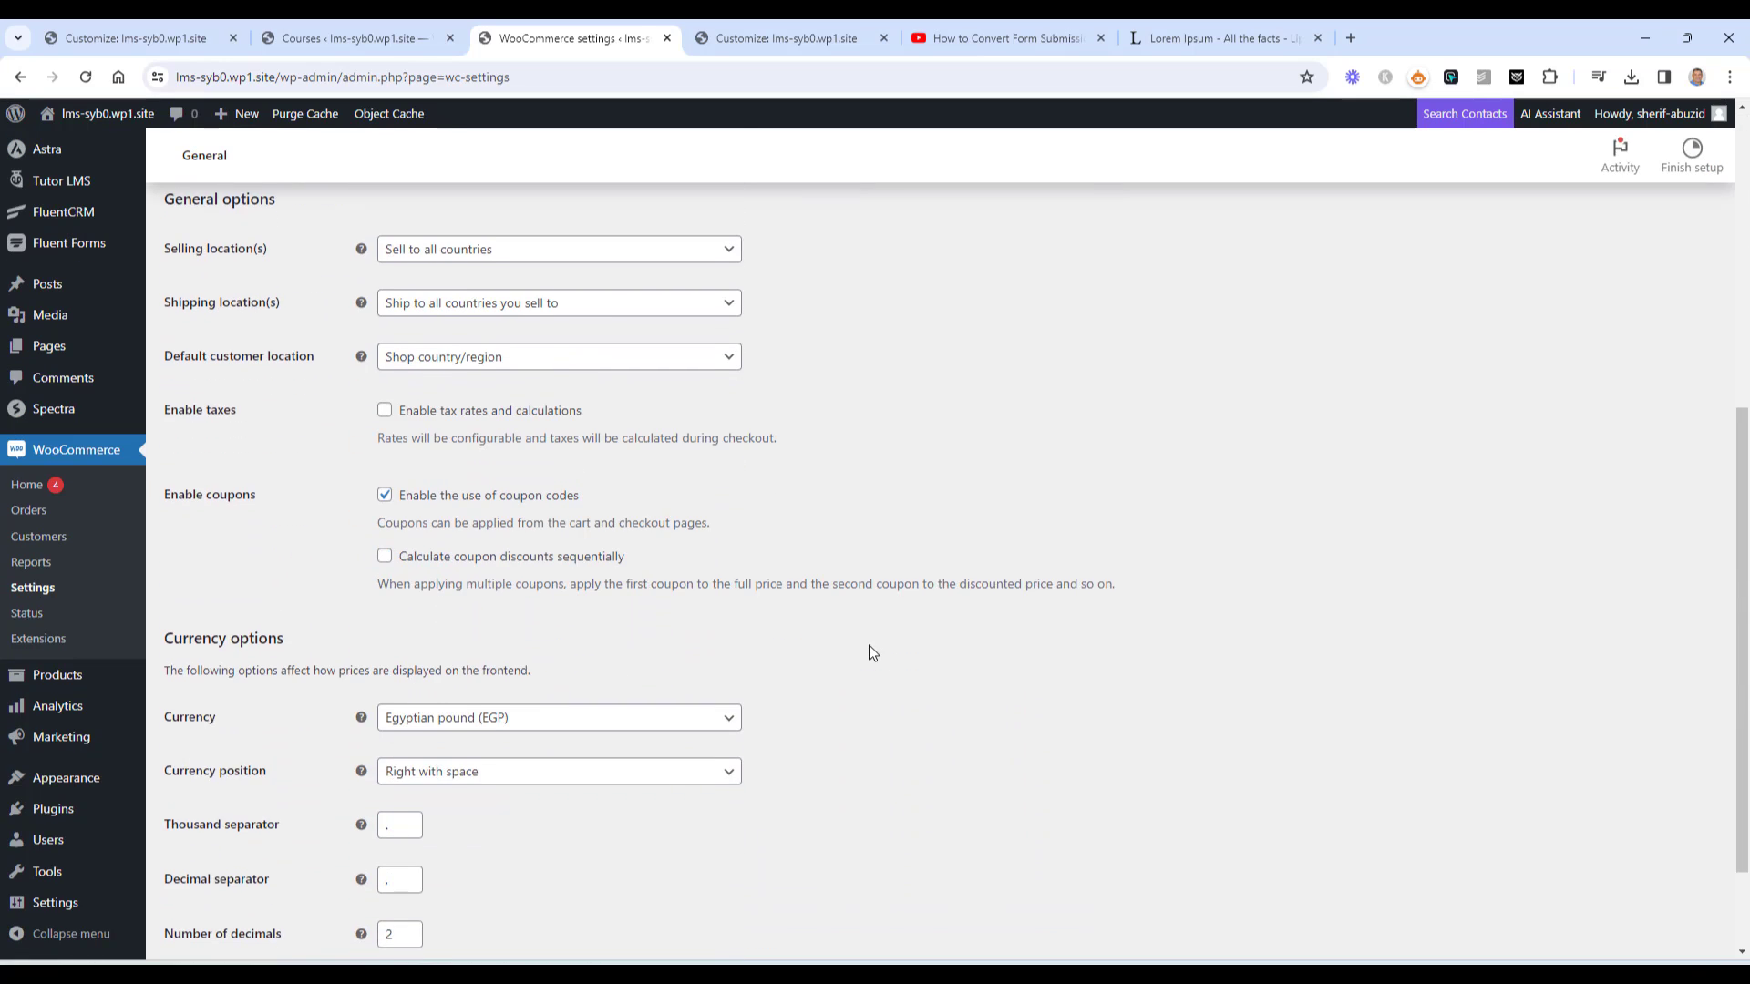
click(623, 625)
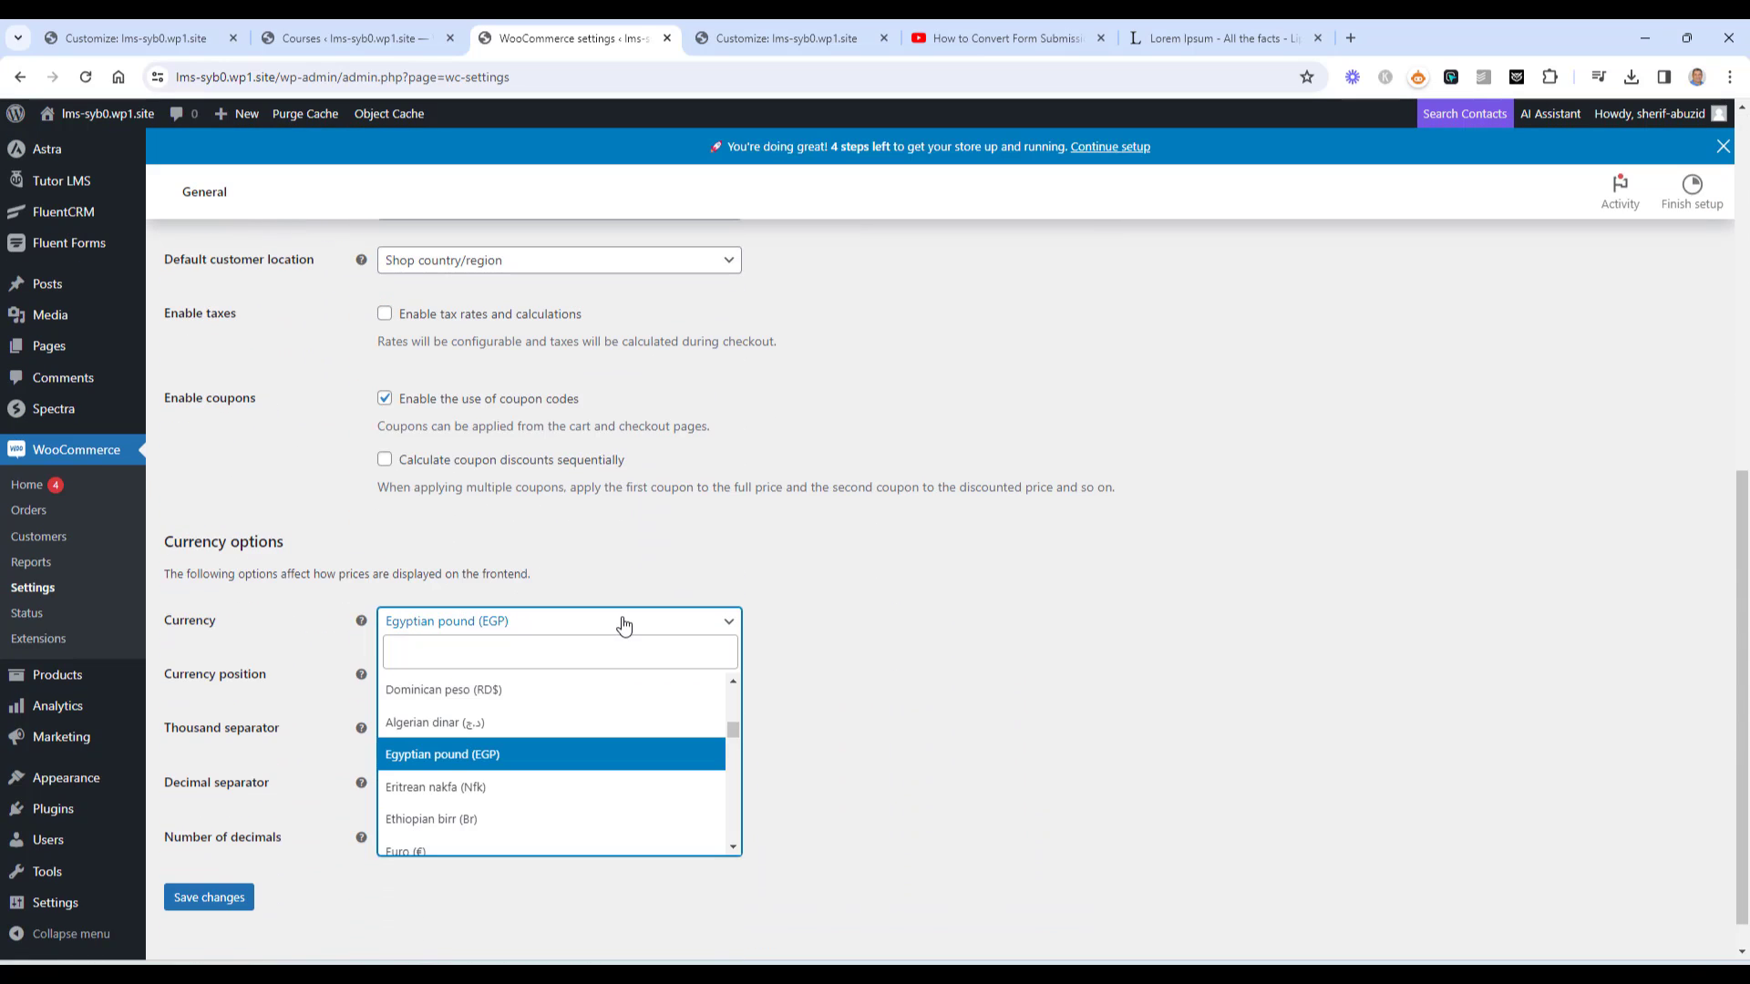
text(united)
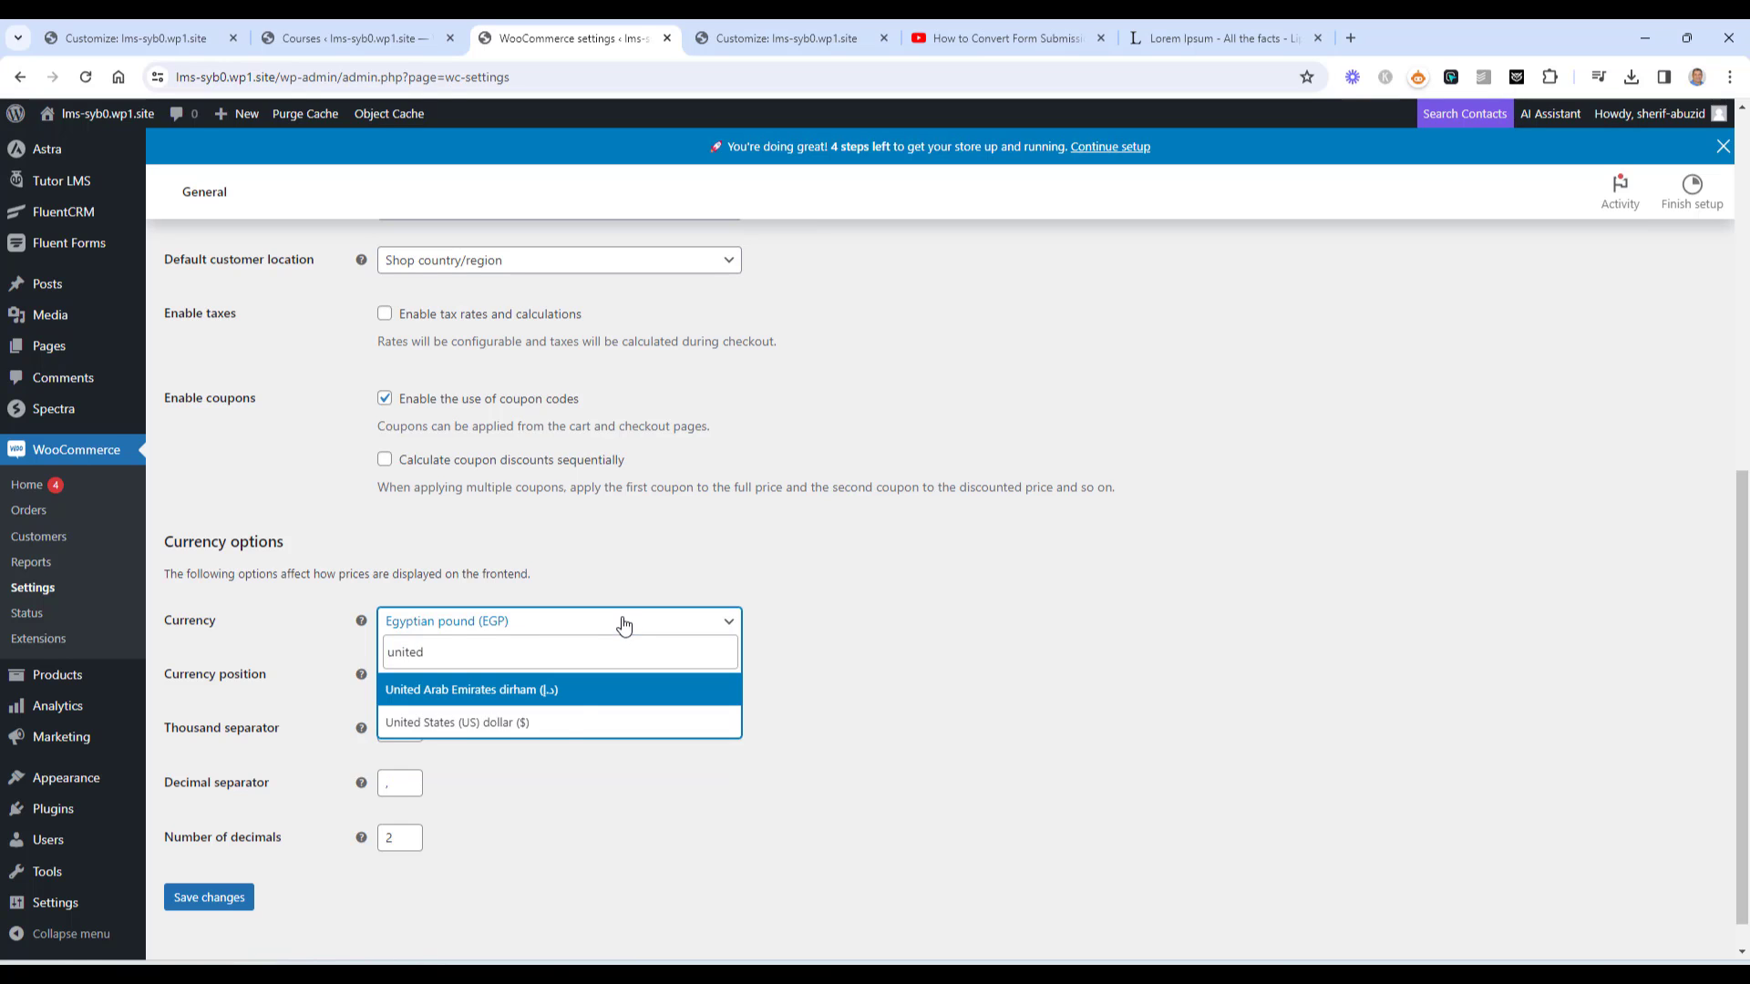
click(575, 720)
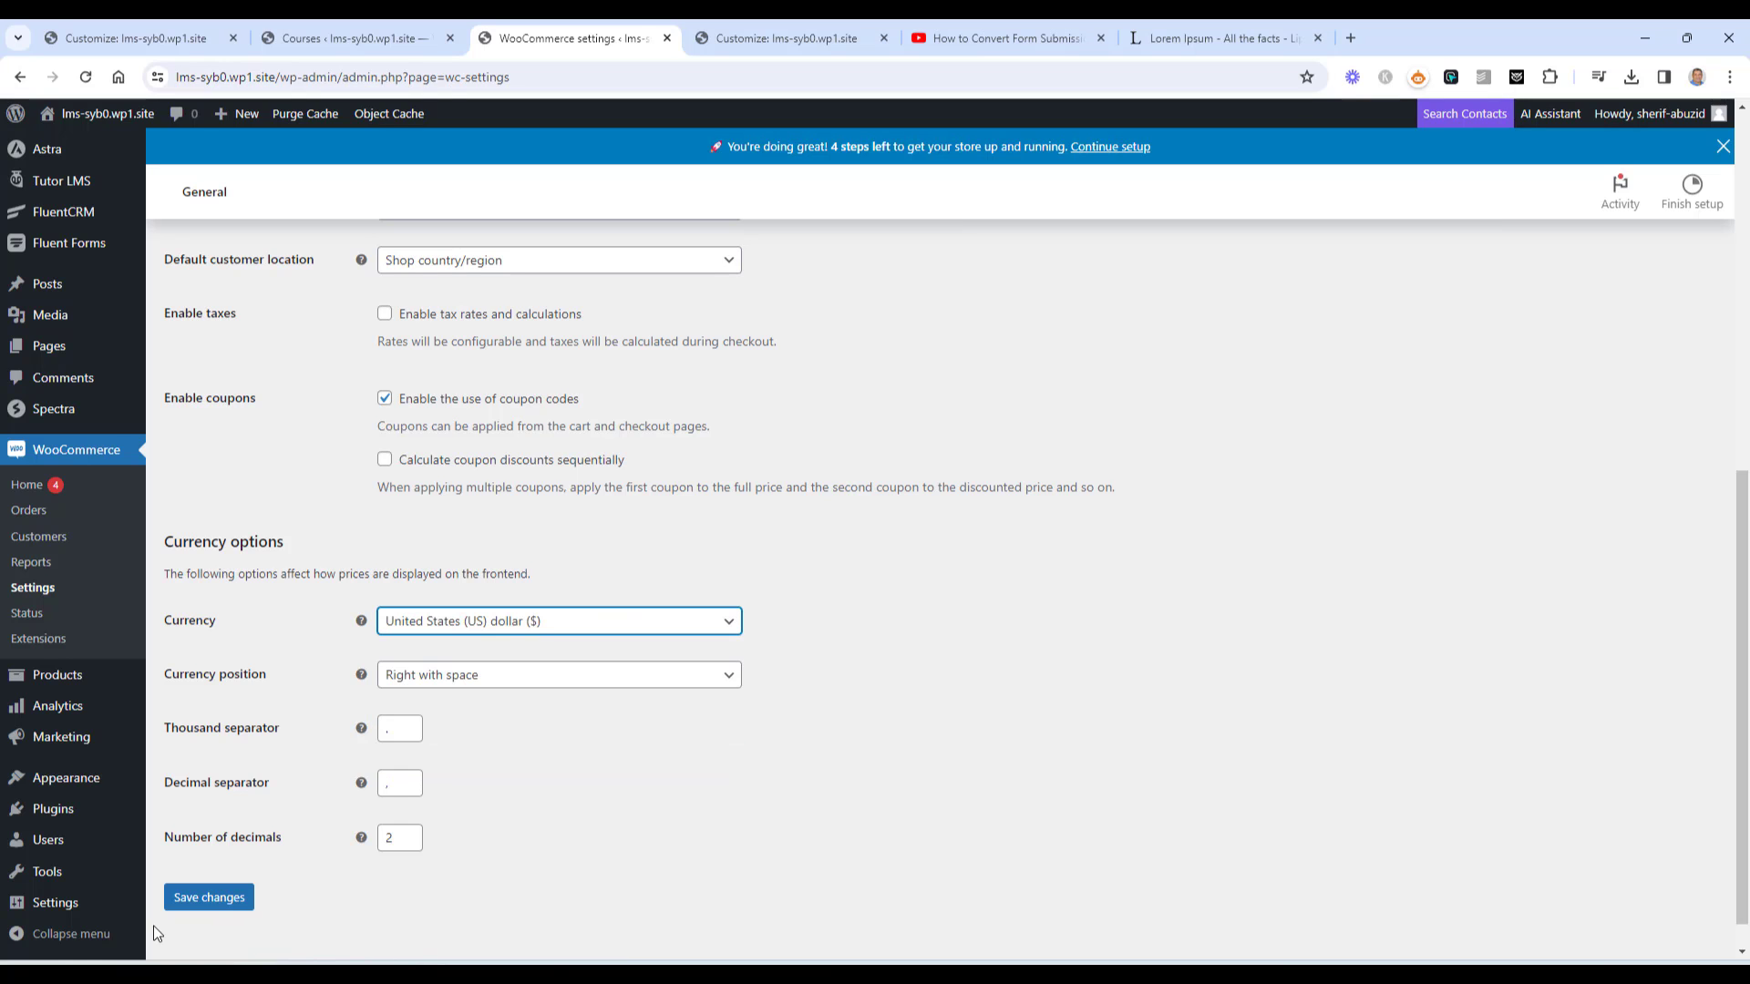
click(187, 898)
Reload the incognito course page so it shows 99,00 $
mouse_move(430, 968)
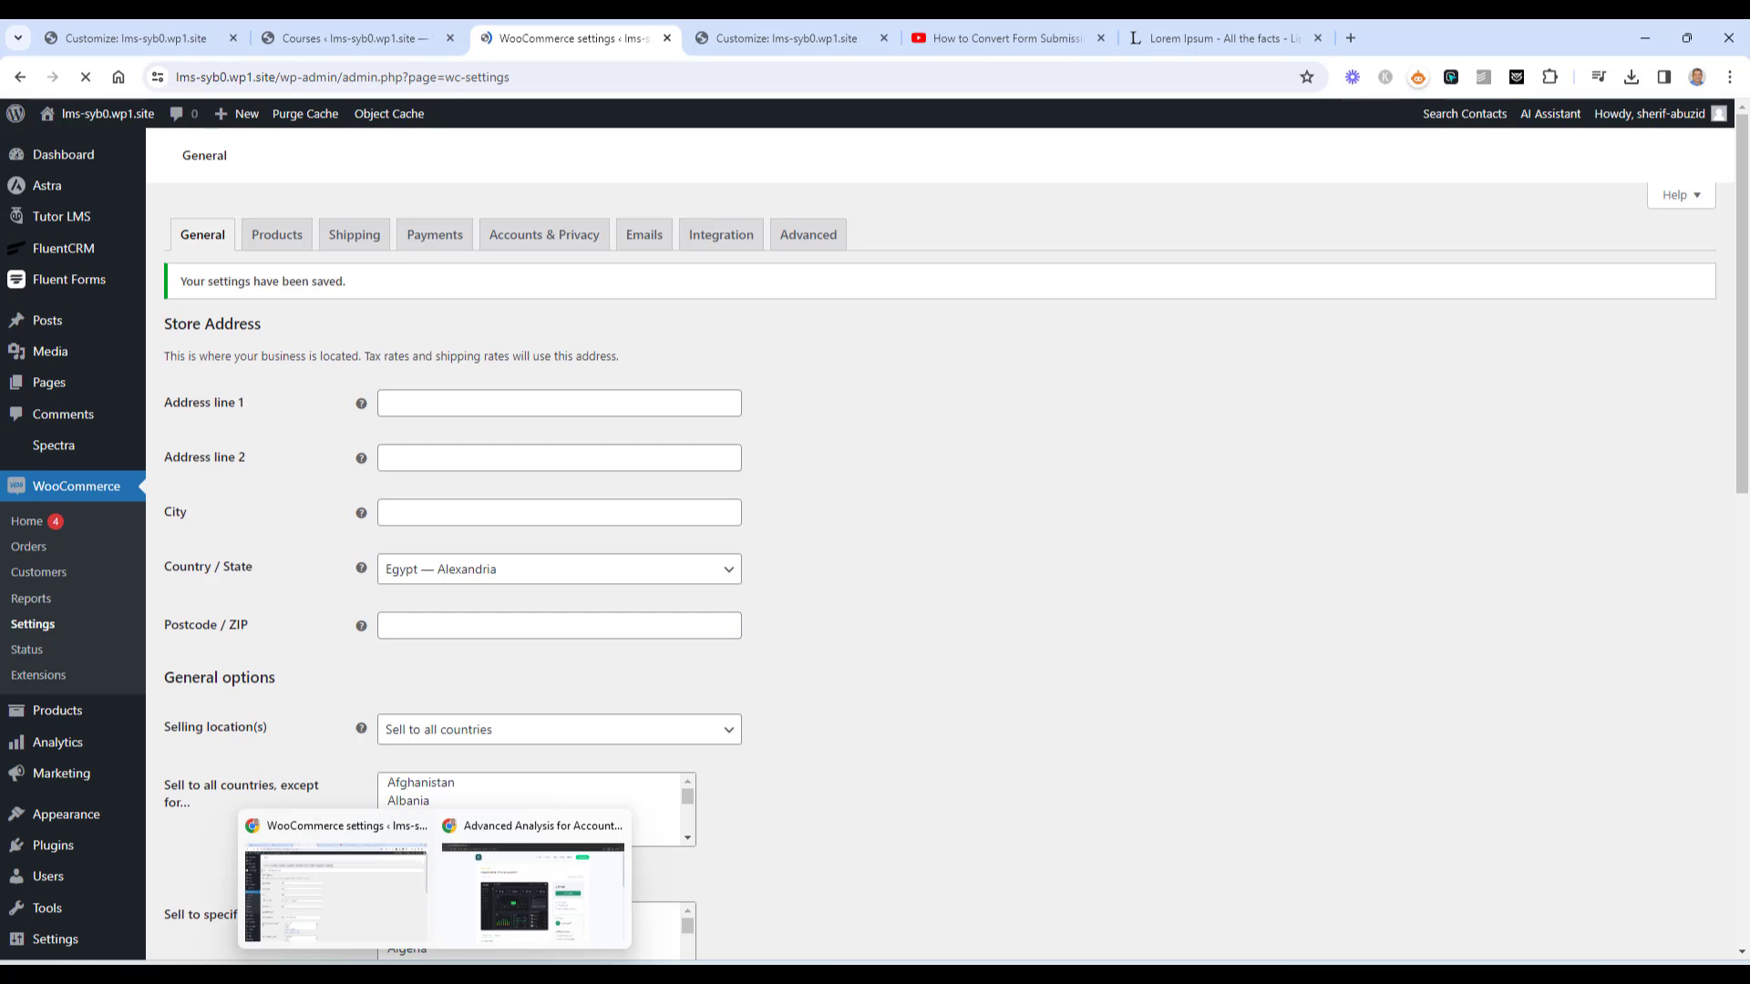
click(463, 900)
click(86, 76)
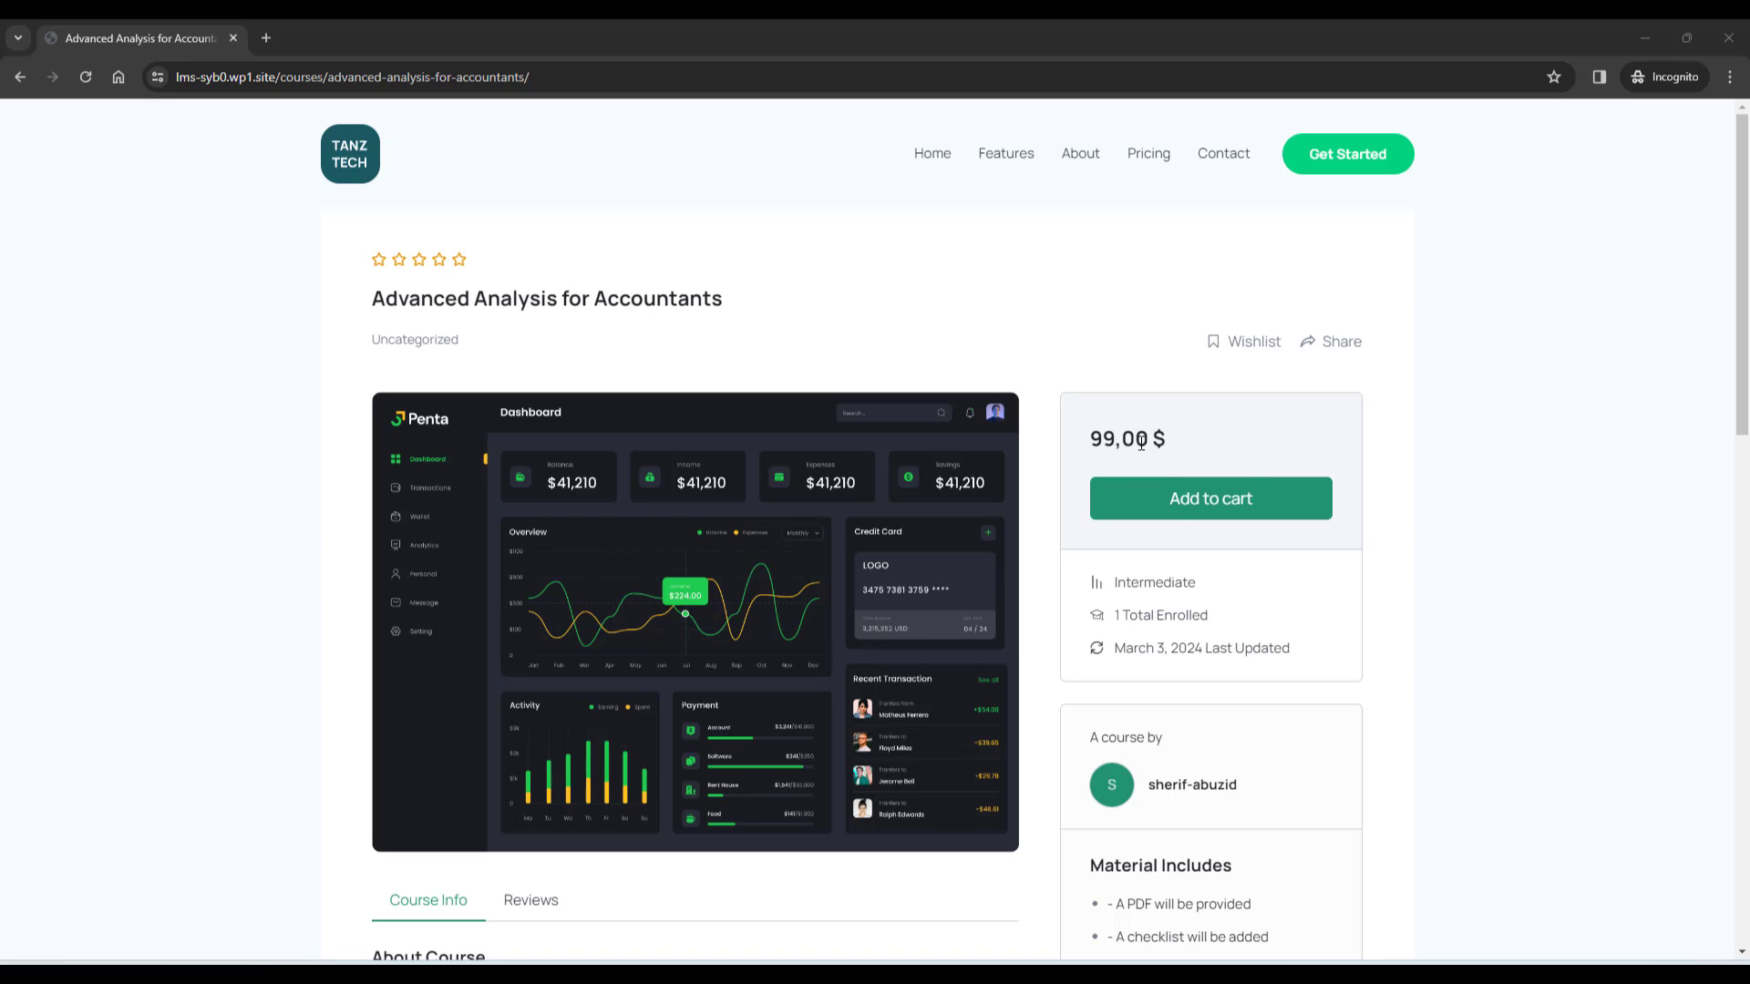
Add the course to the cart, view the cart, and proceed to a 99,00 $ checkout
click(1185, 519)
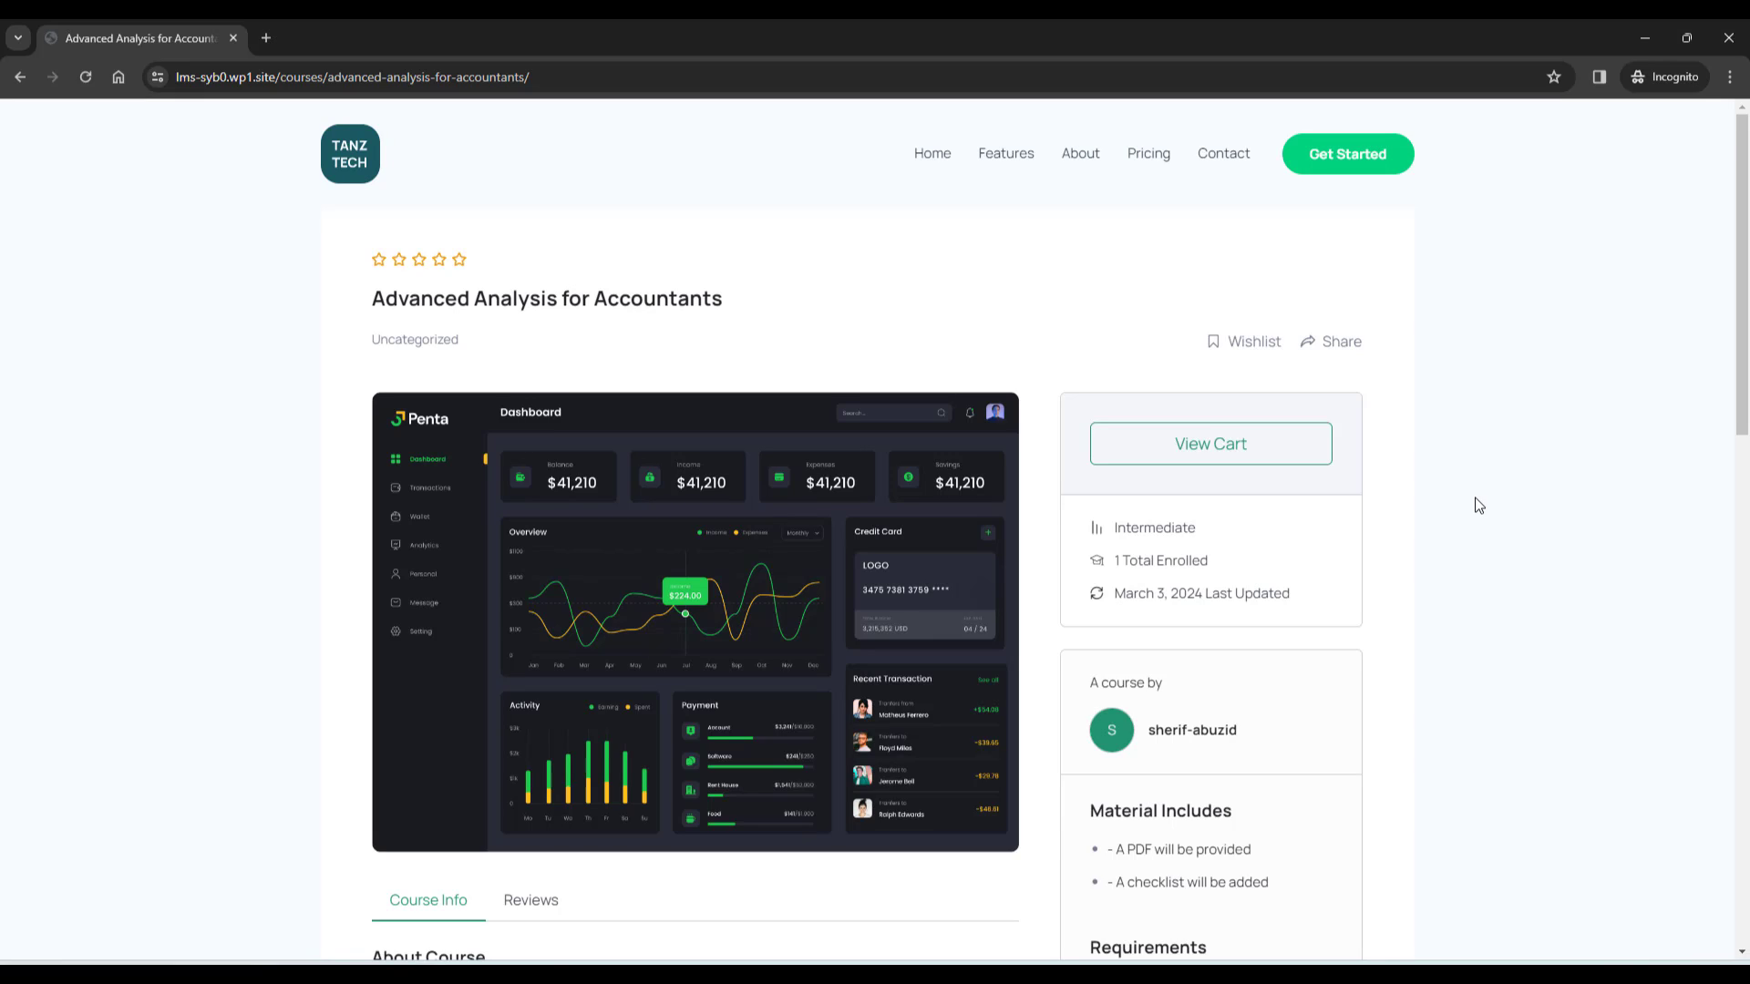
click(1194, 454)
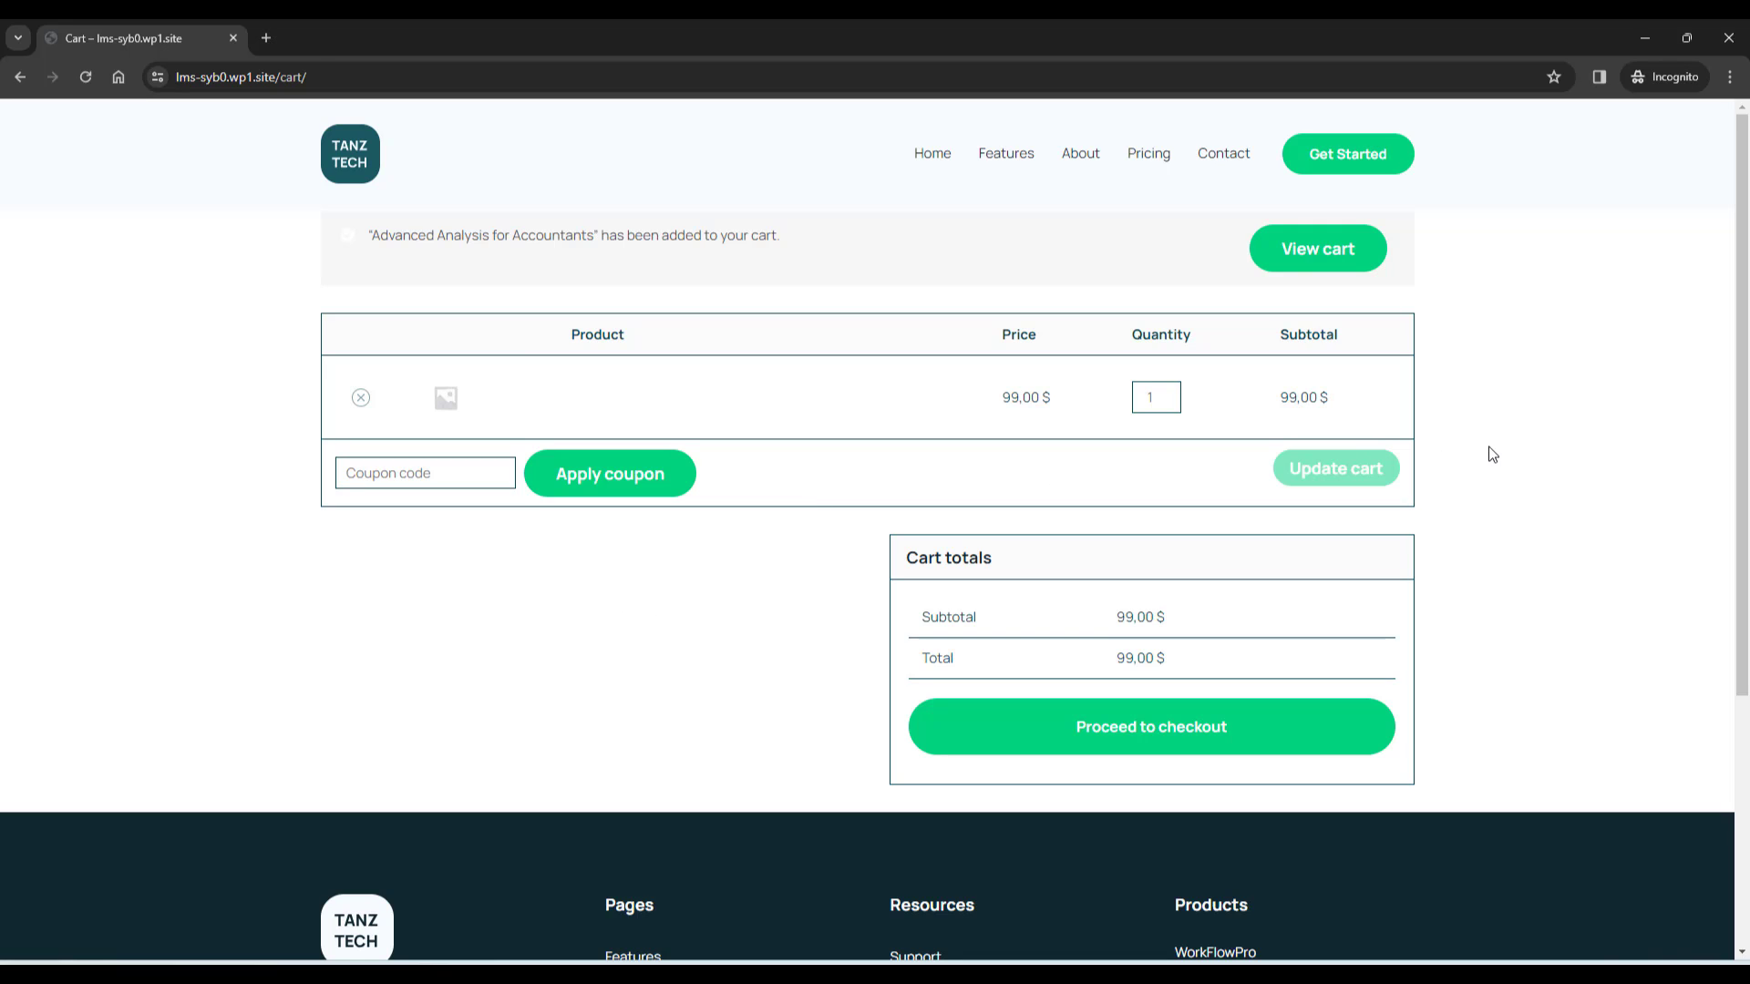
click(1151, 740)
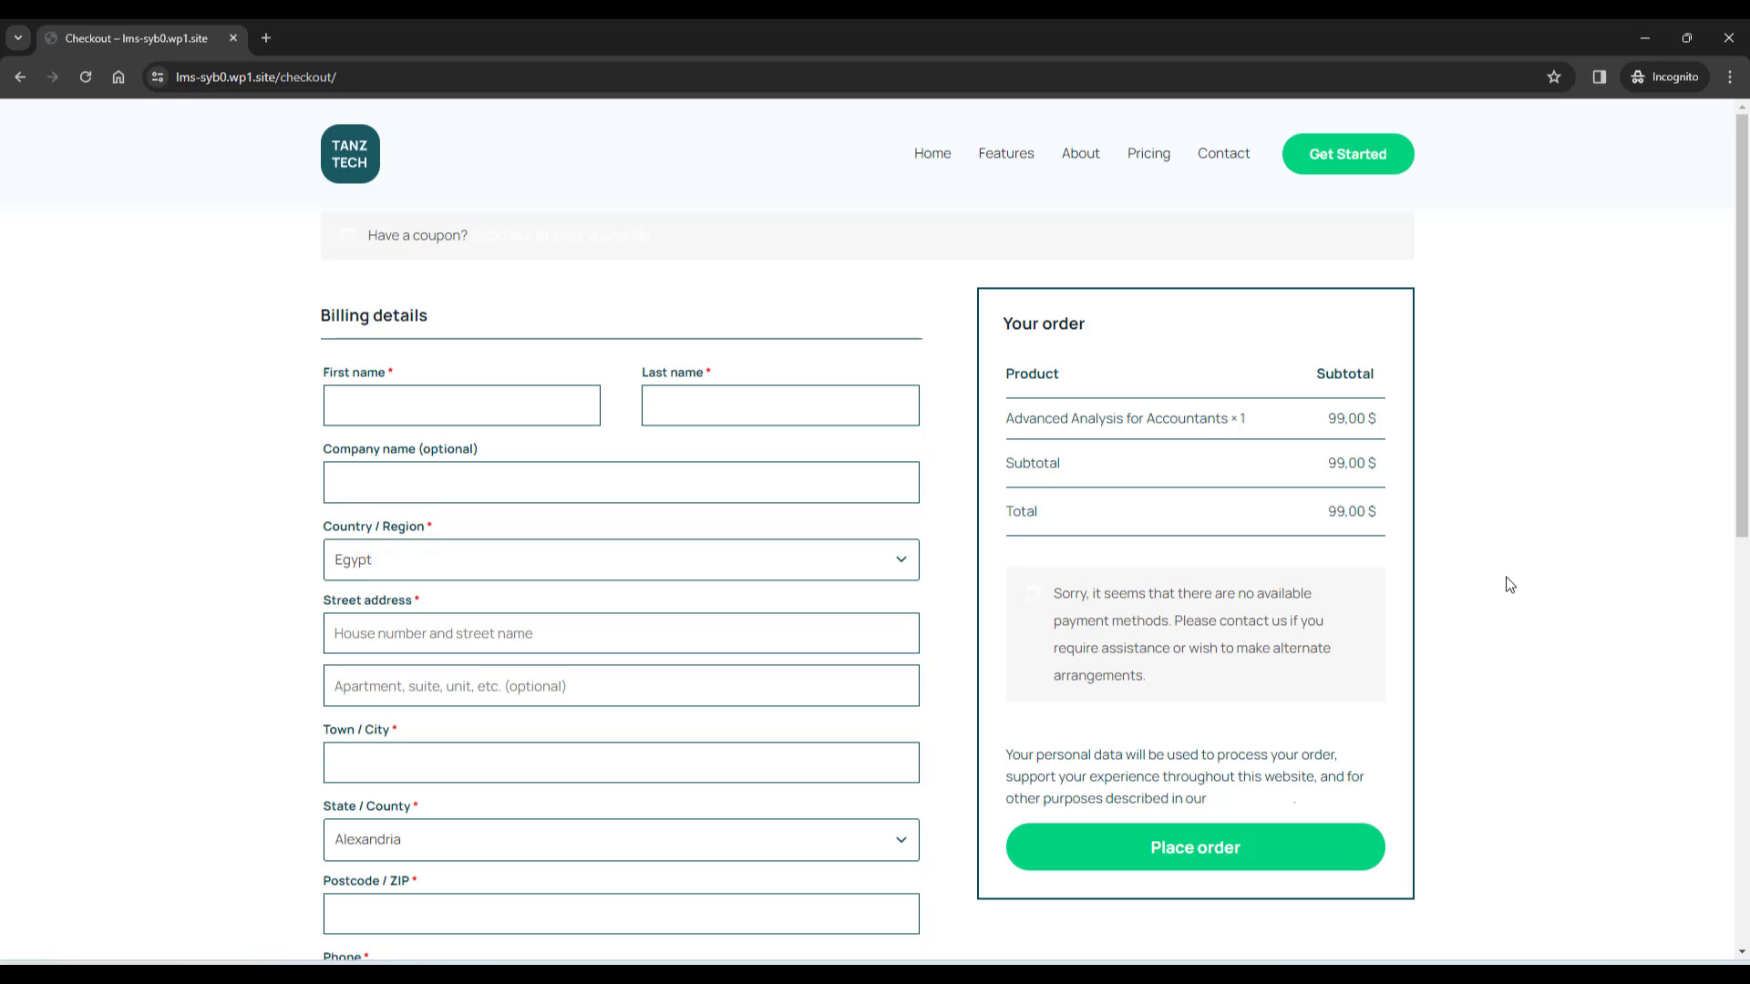
Look over the checkout billing form, then return to the admin Courses list showing 99.00 $
scroll(1510, 584, down, 3)
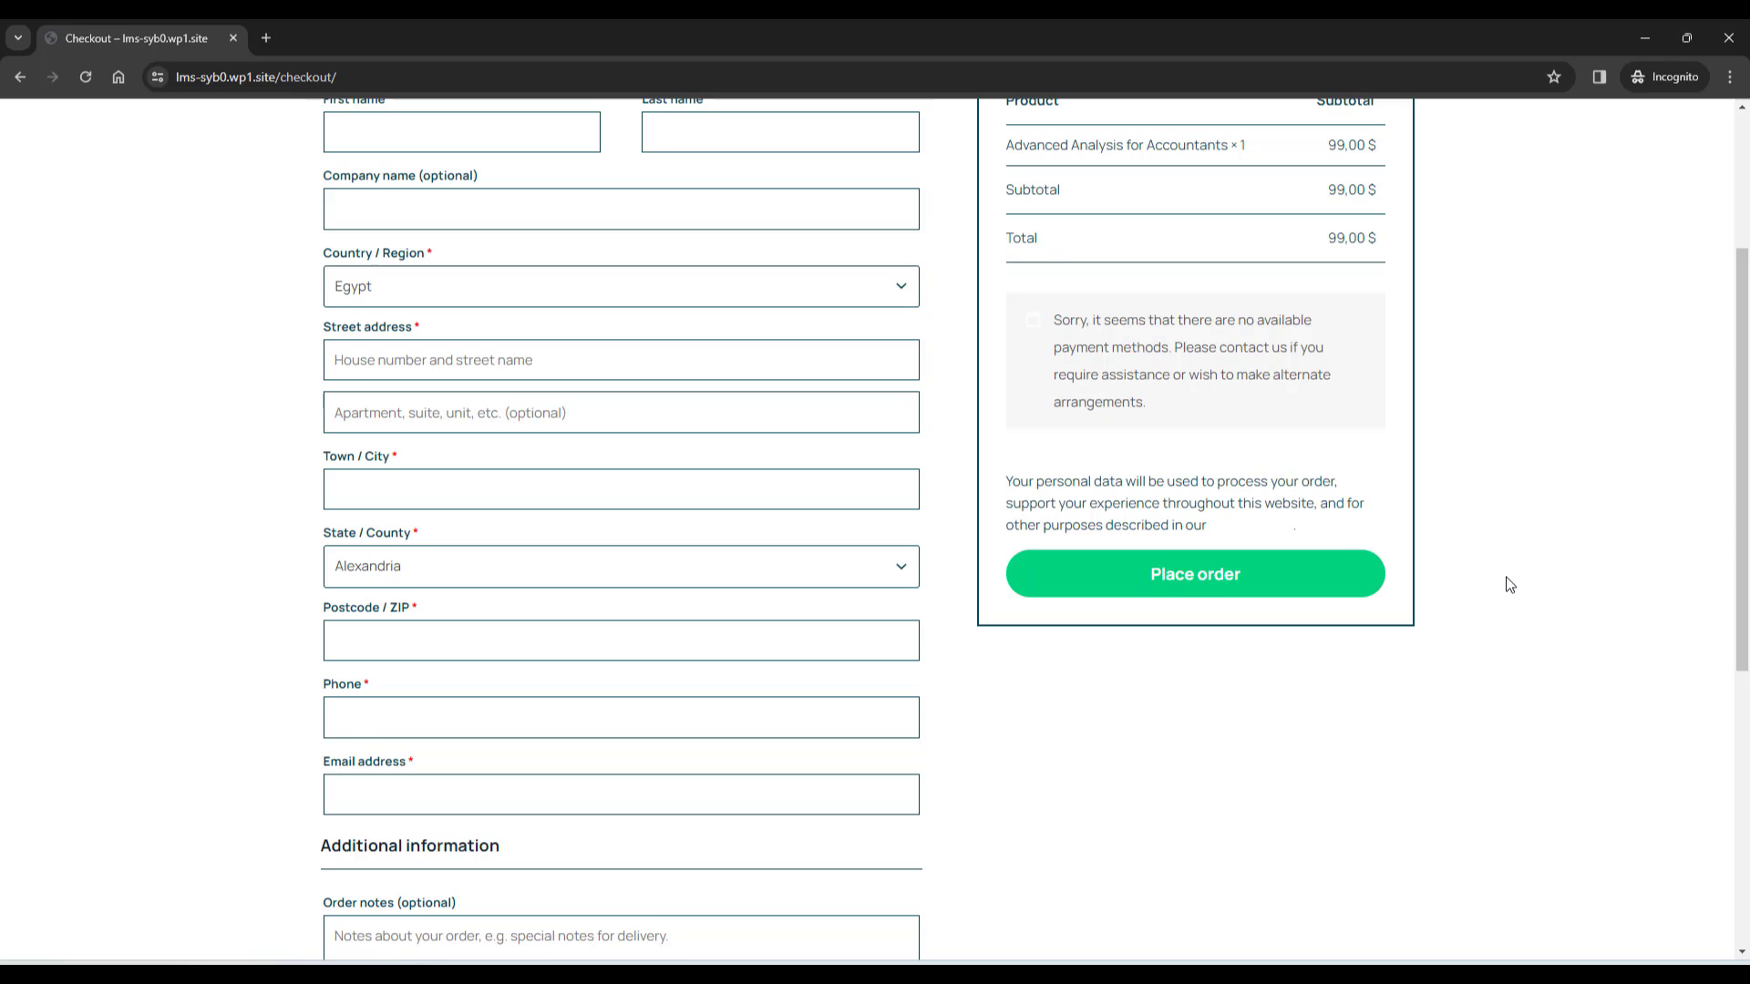
scroll(1509, 585, up, 3)
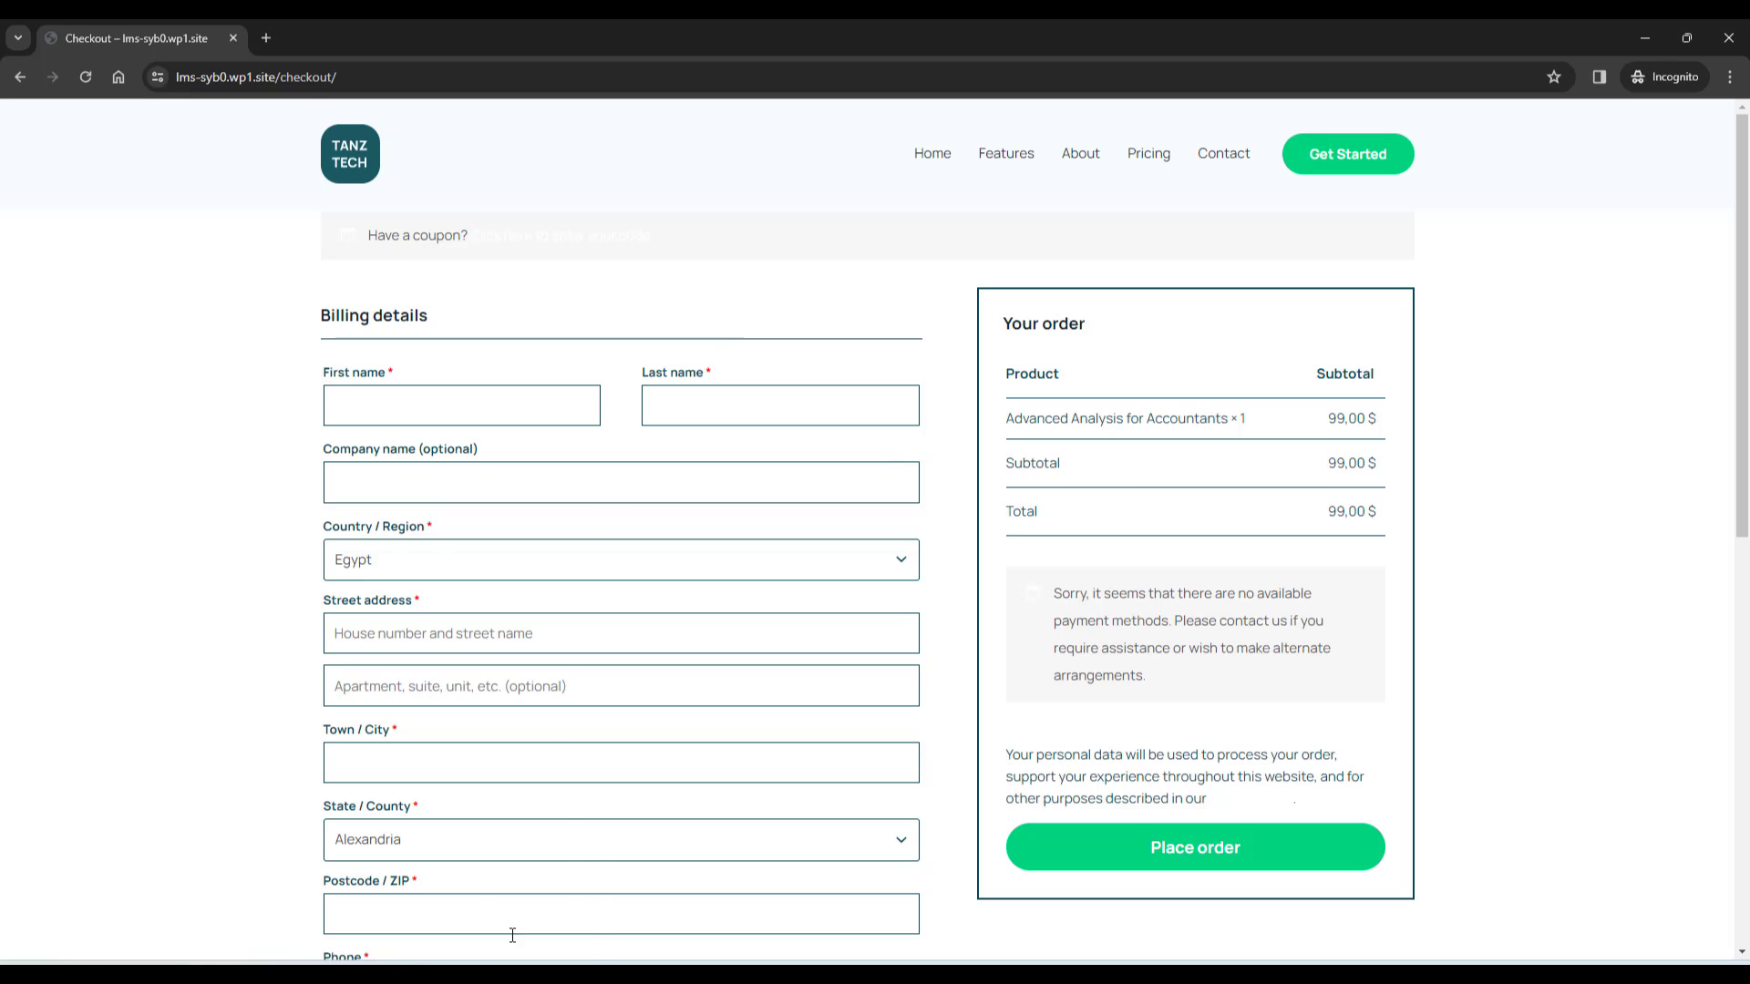
mouse_move(435, 975)
click(352, 894)
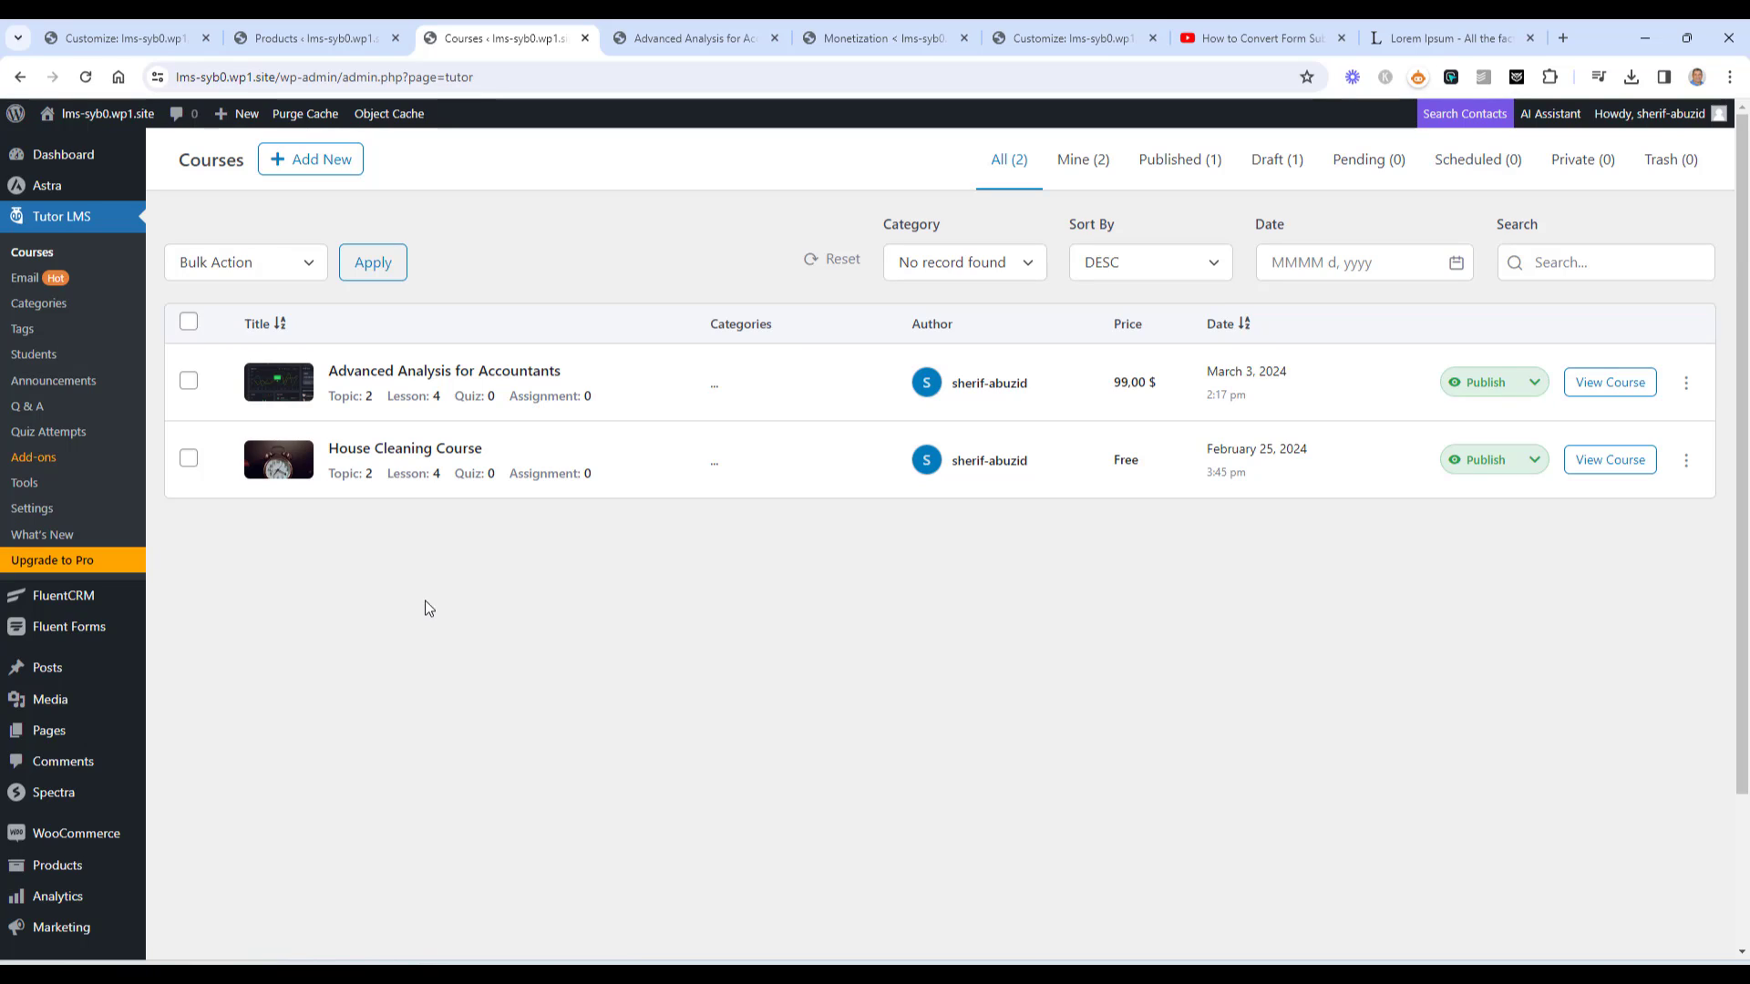
Open the Dashboard page from All Pages in a new browser tab
click(182, 734)
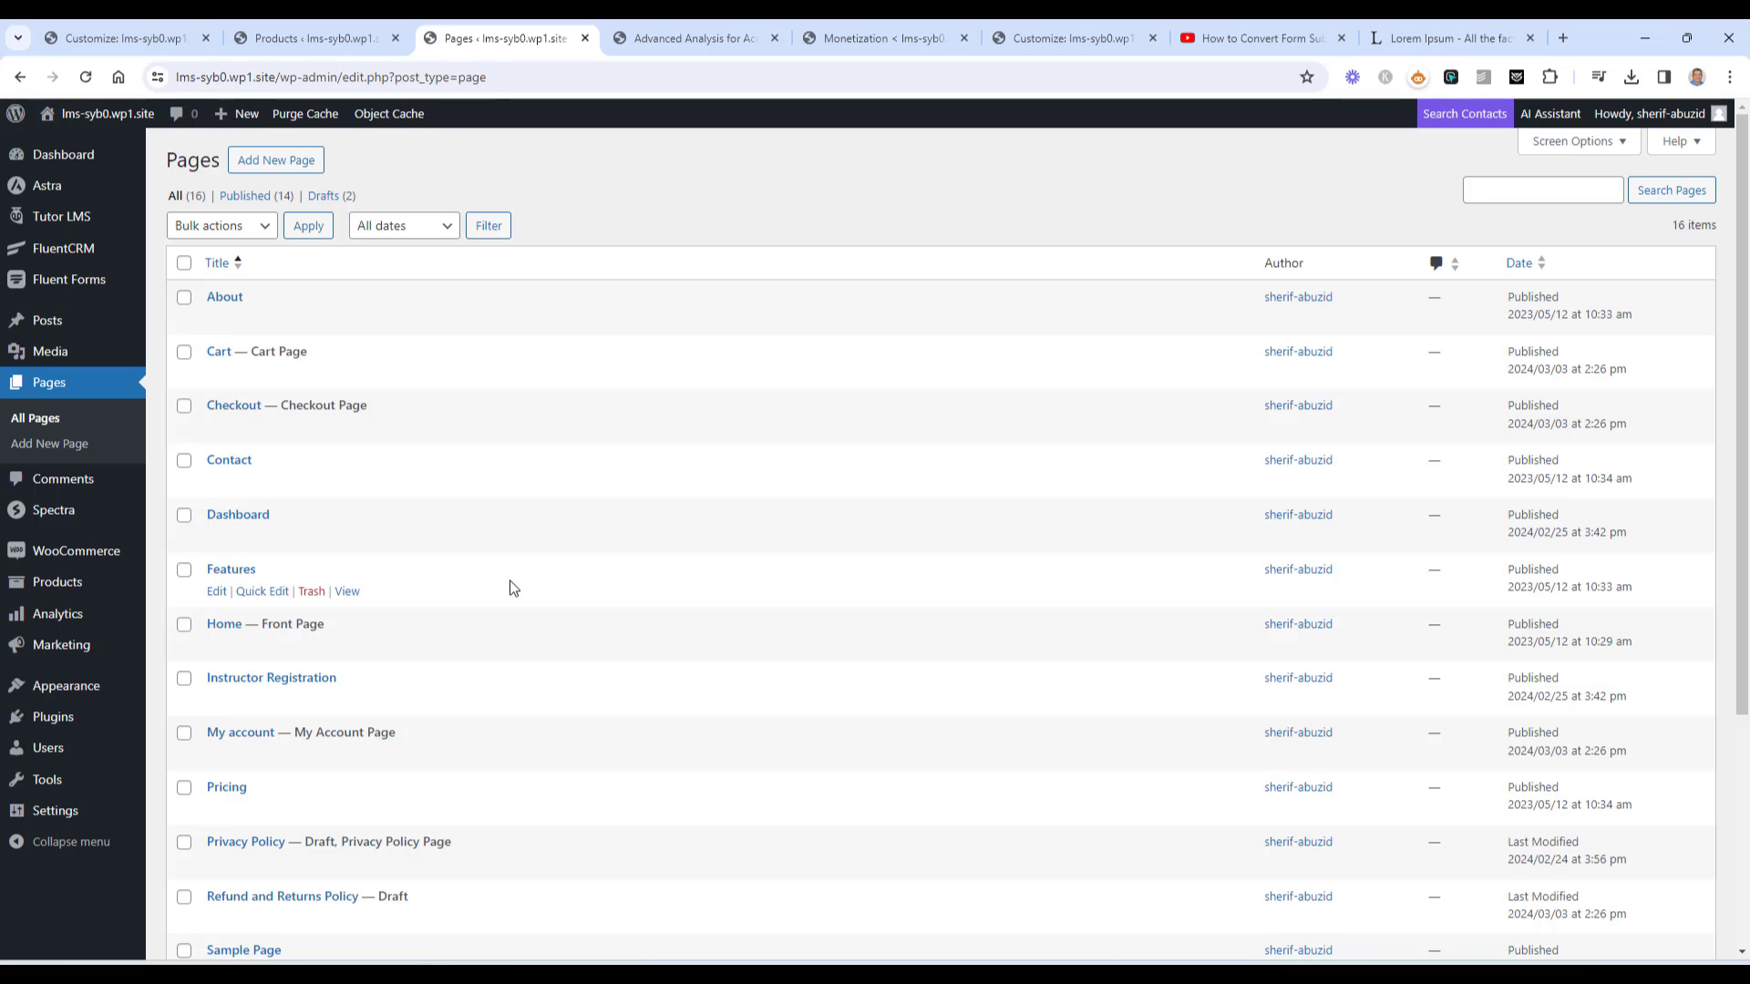
scroll(511, 581, down, 1)
right_click(348, 446)
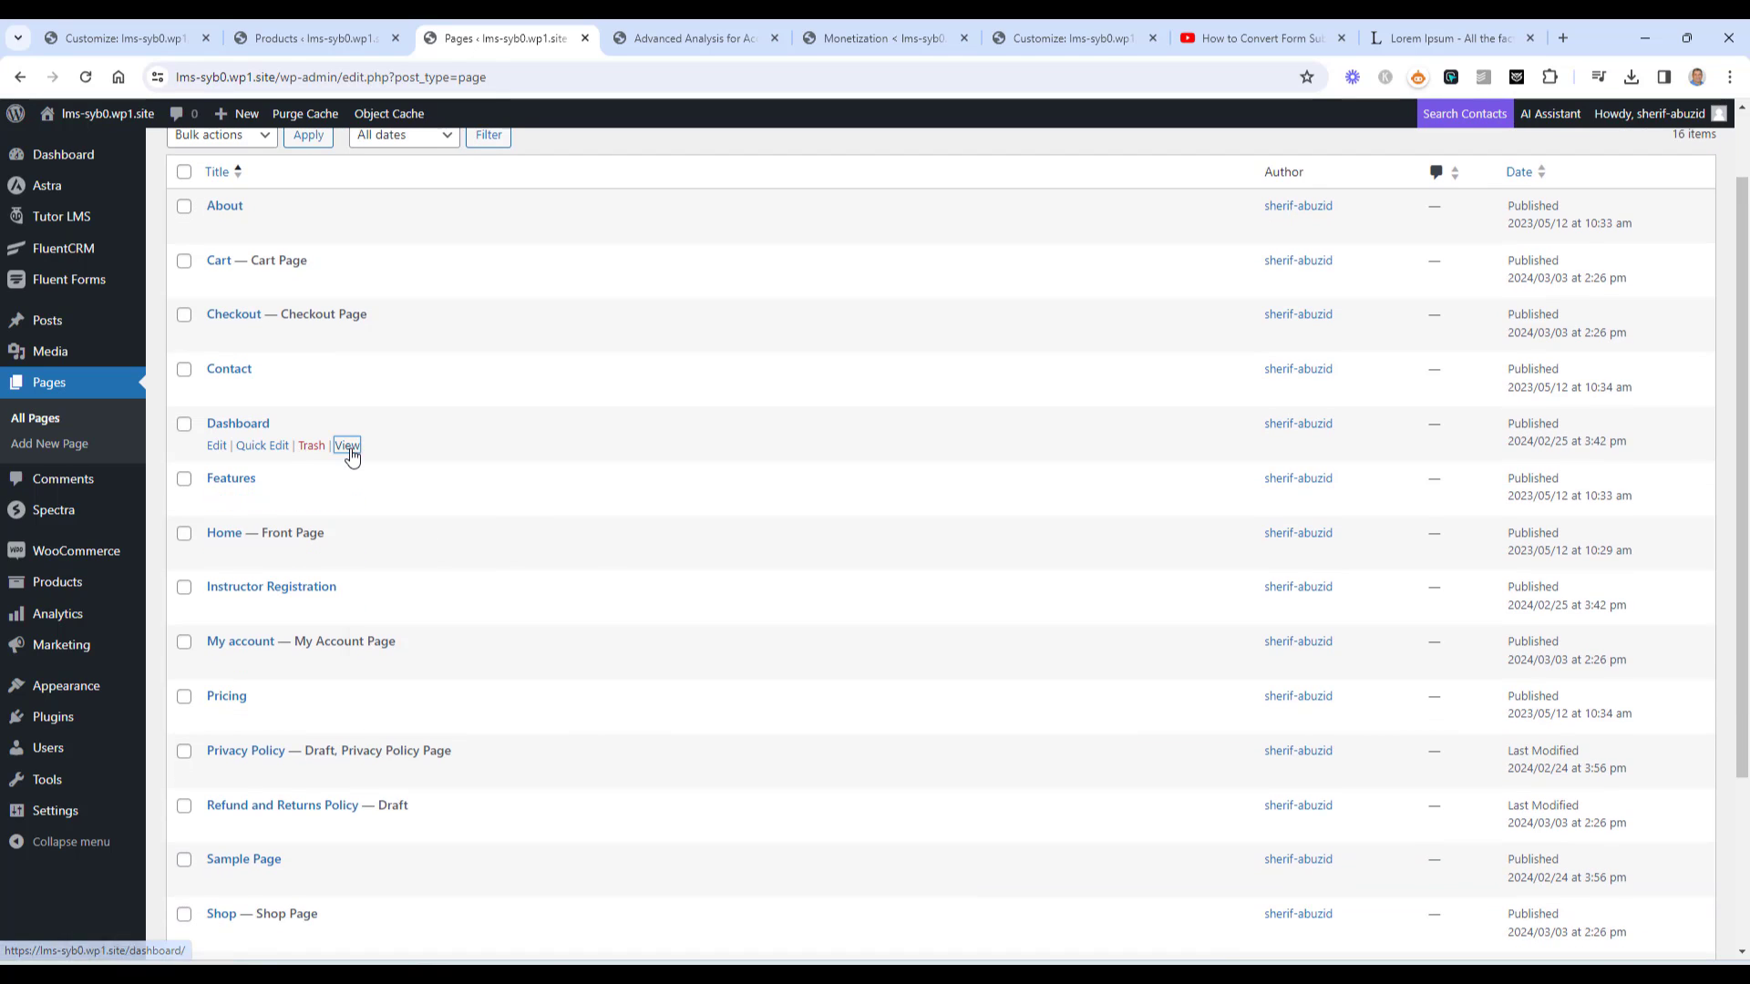
click(396, 476)
click(760, 27)
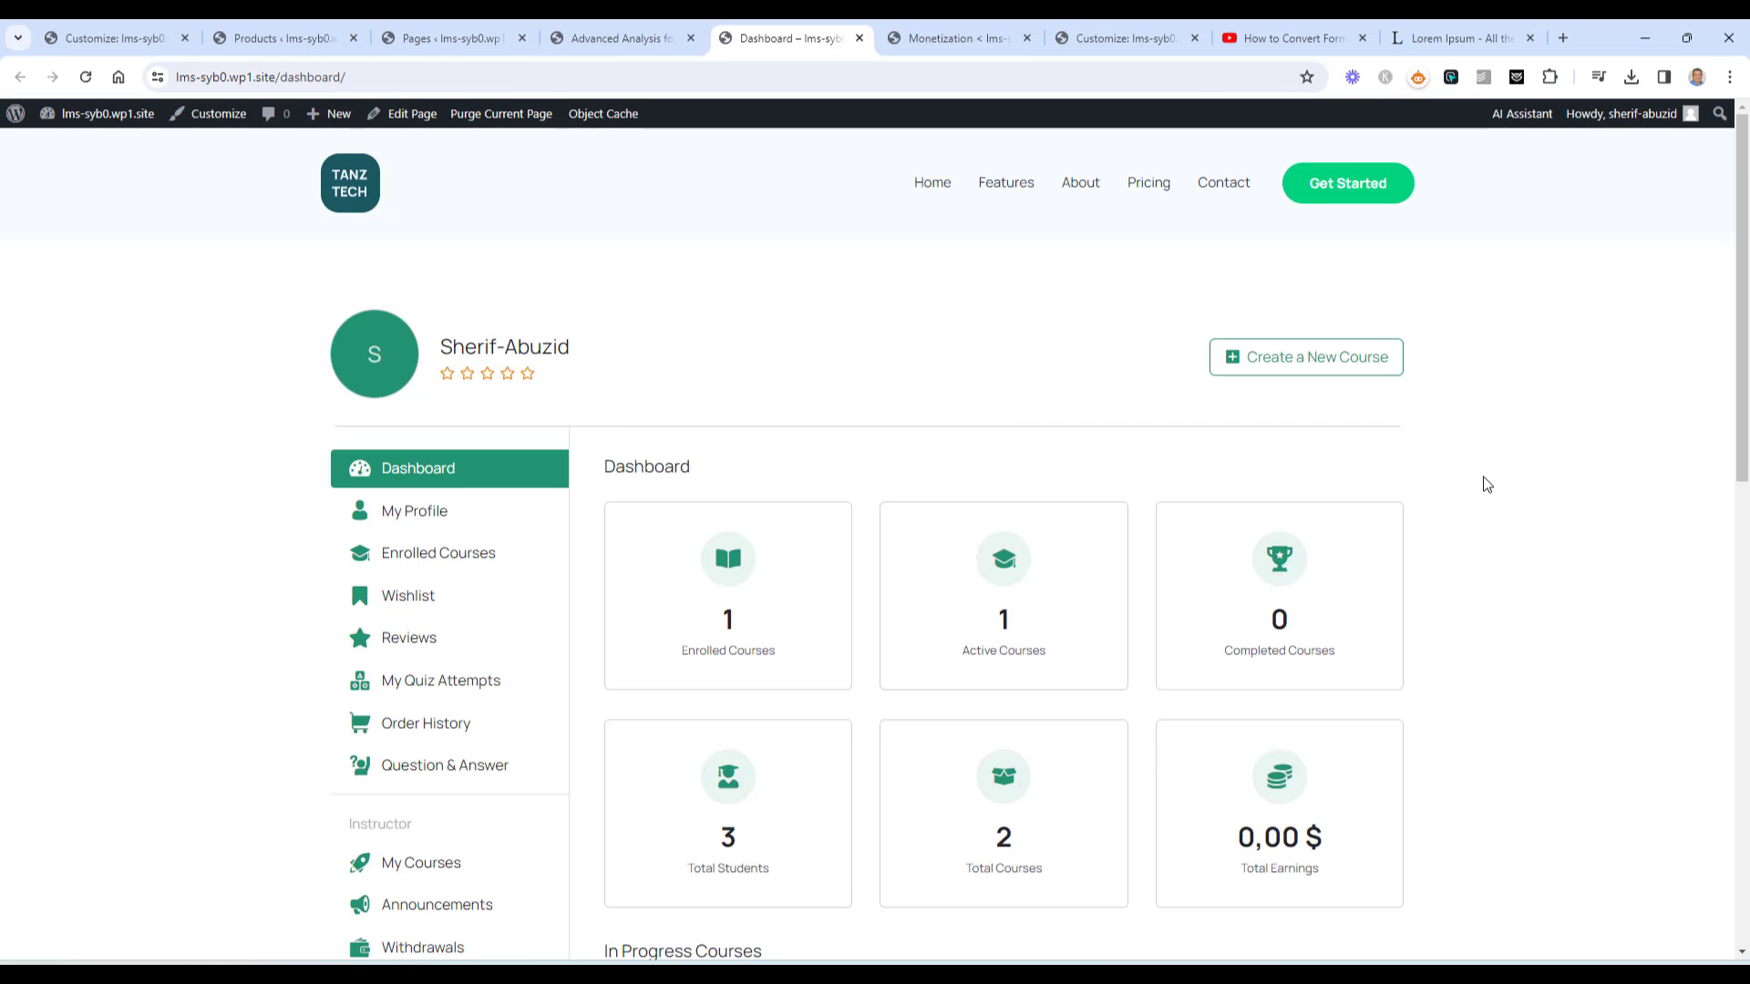
Check the front-end dashboard (3 students, 2 courses, 0,00 $ earnings), then return to the Pages list
scroll(1488, 484, down, 1)
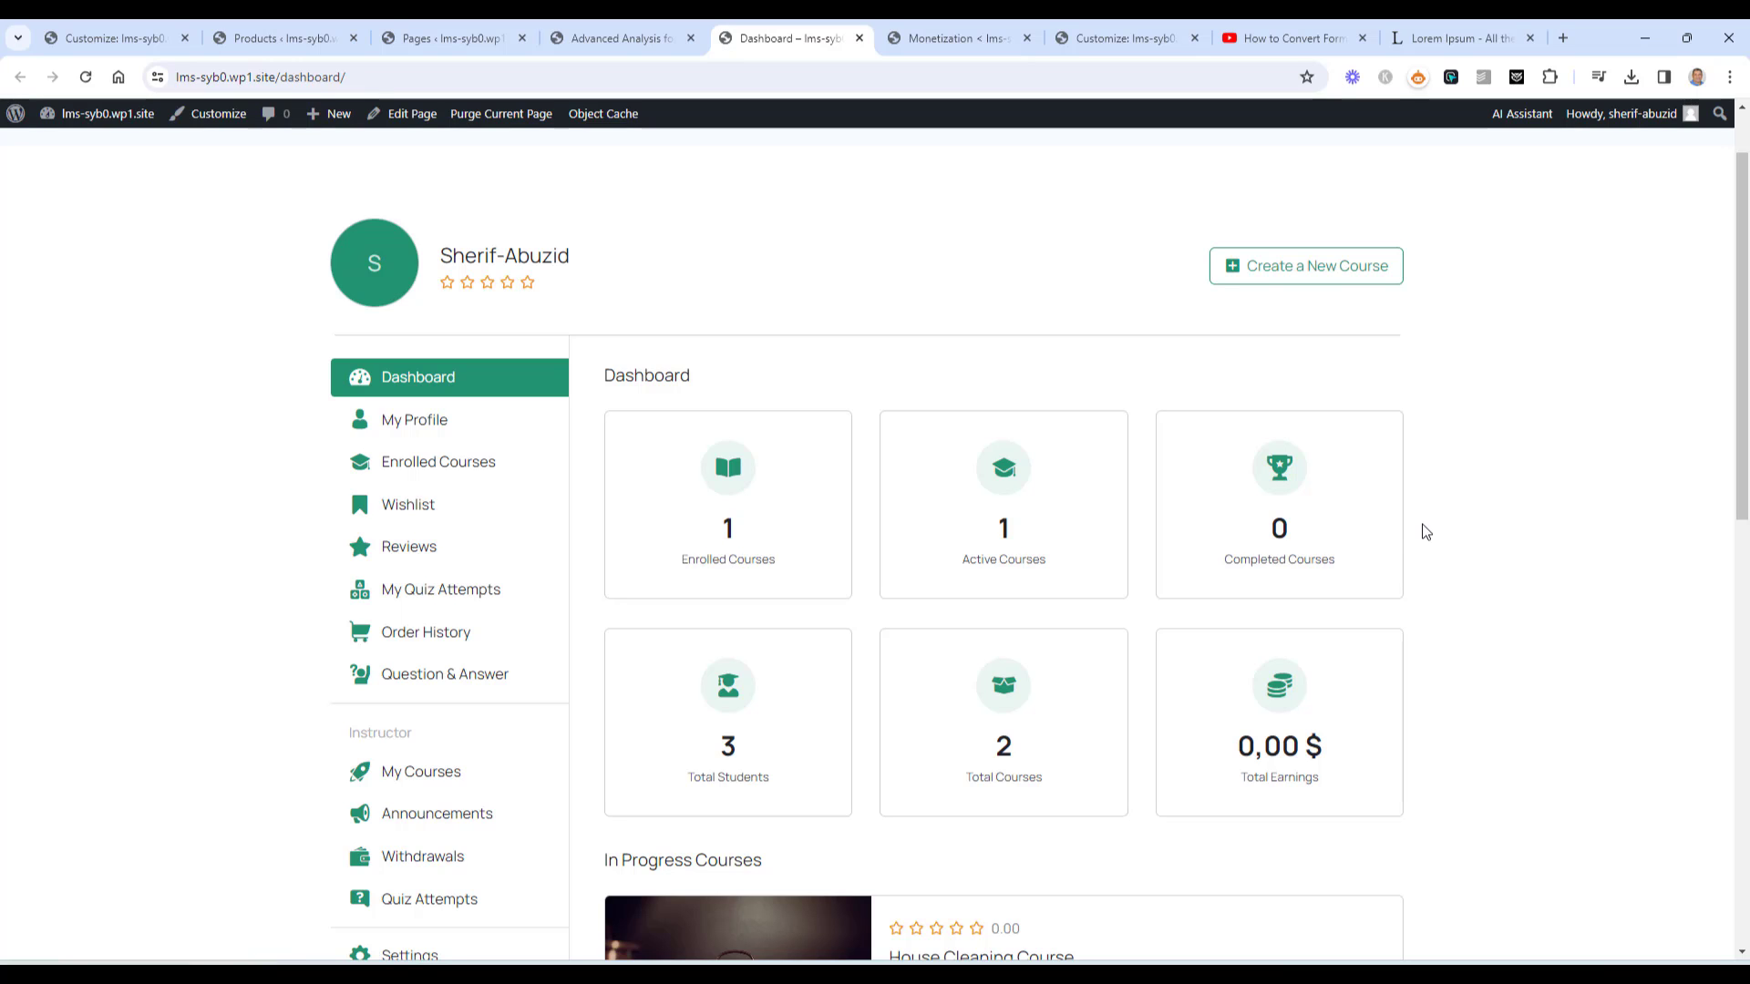
scroll(1427, 532, up, 1)
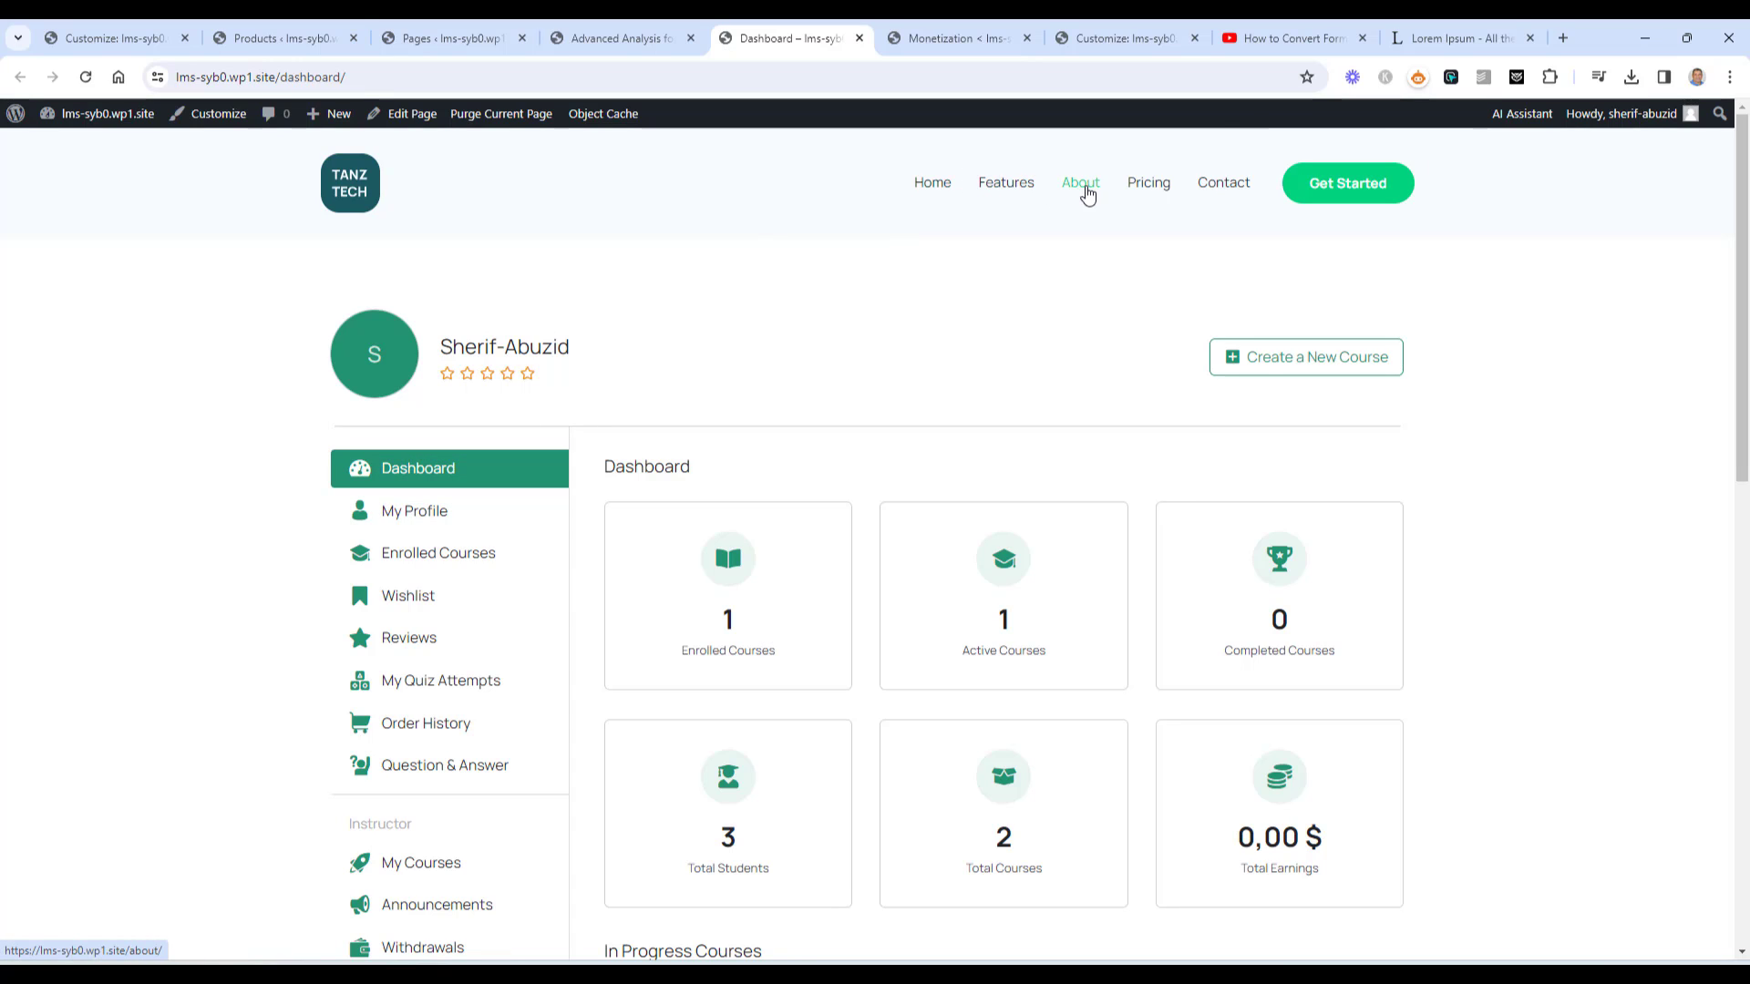
click(616, 37)
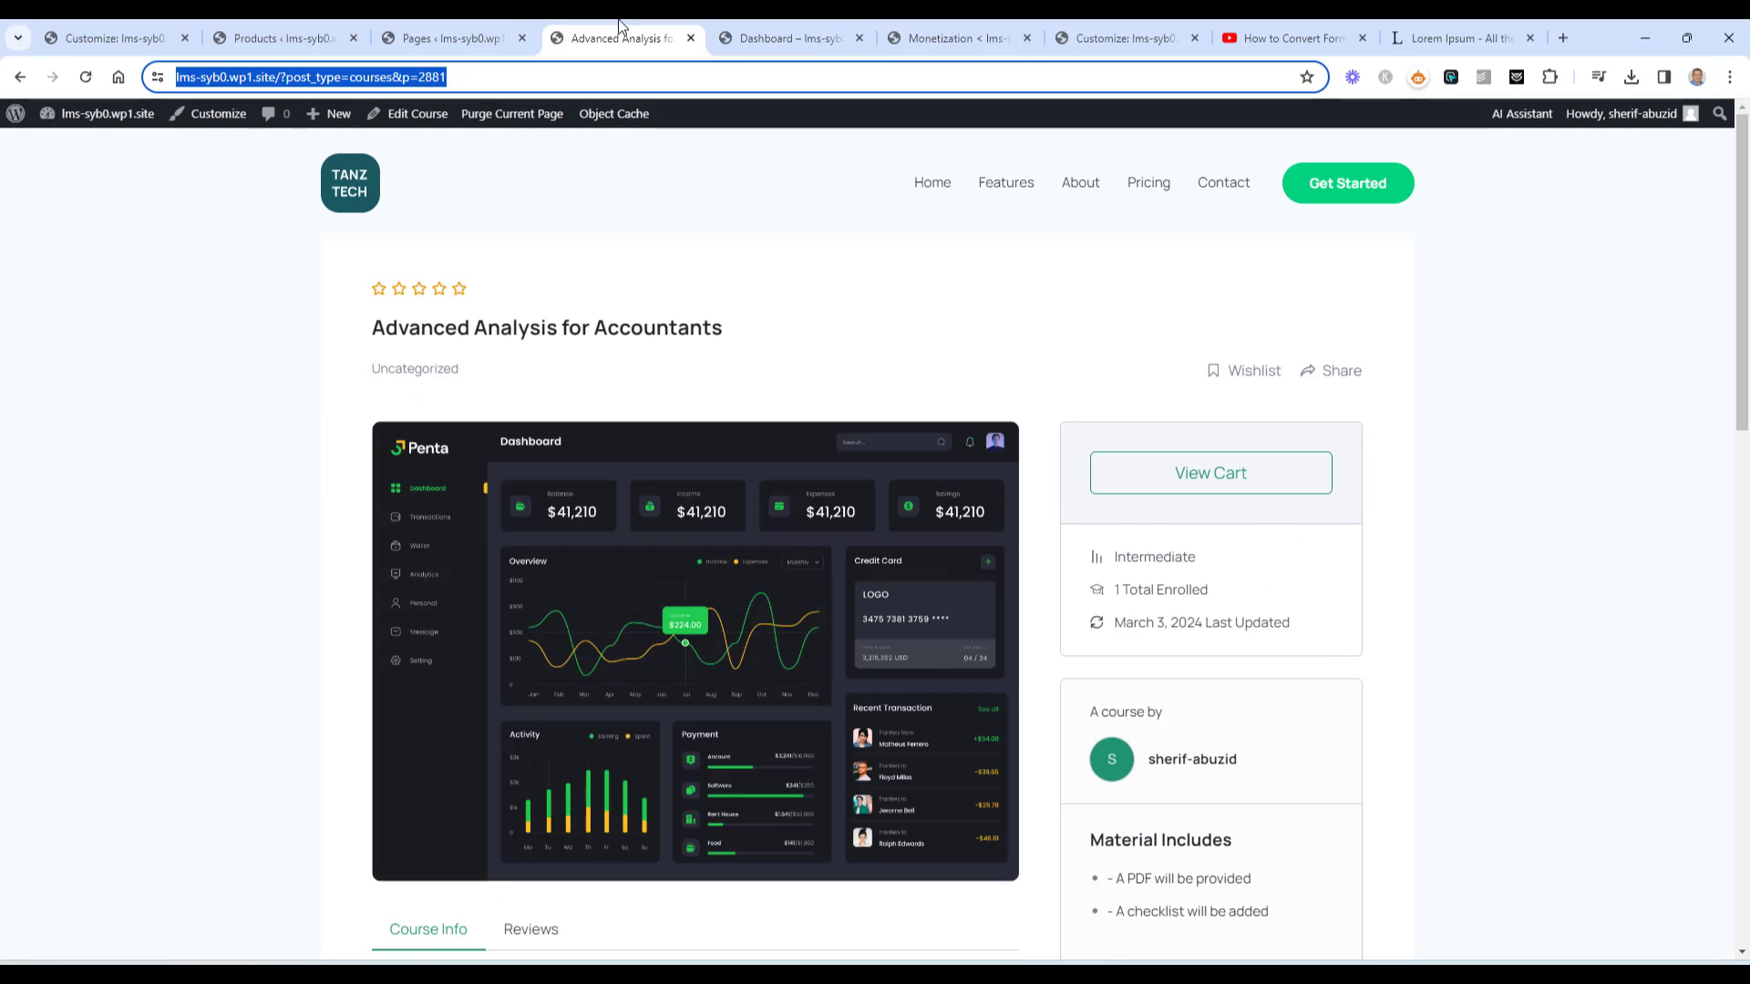
click(508, 27)
Add the Dashboard page to the Primary Menu
mouse_move(94, 683)
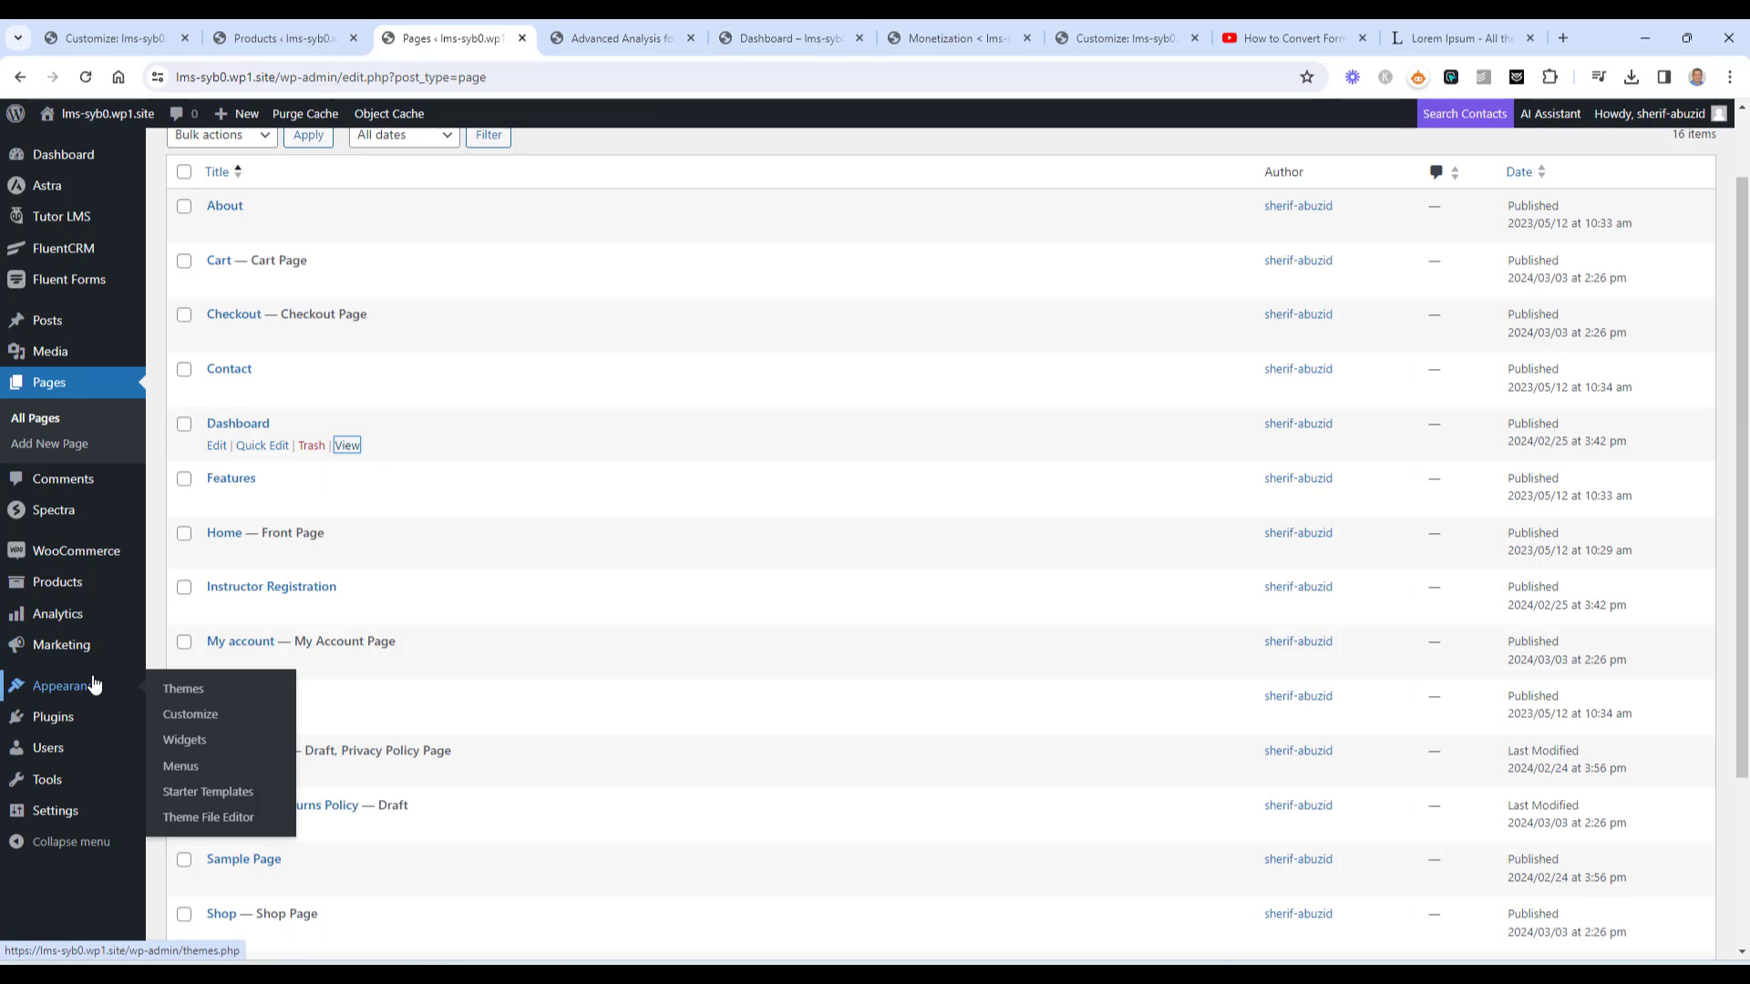
click(193, 766)
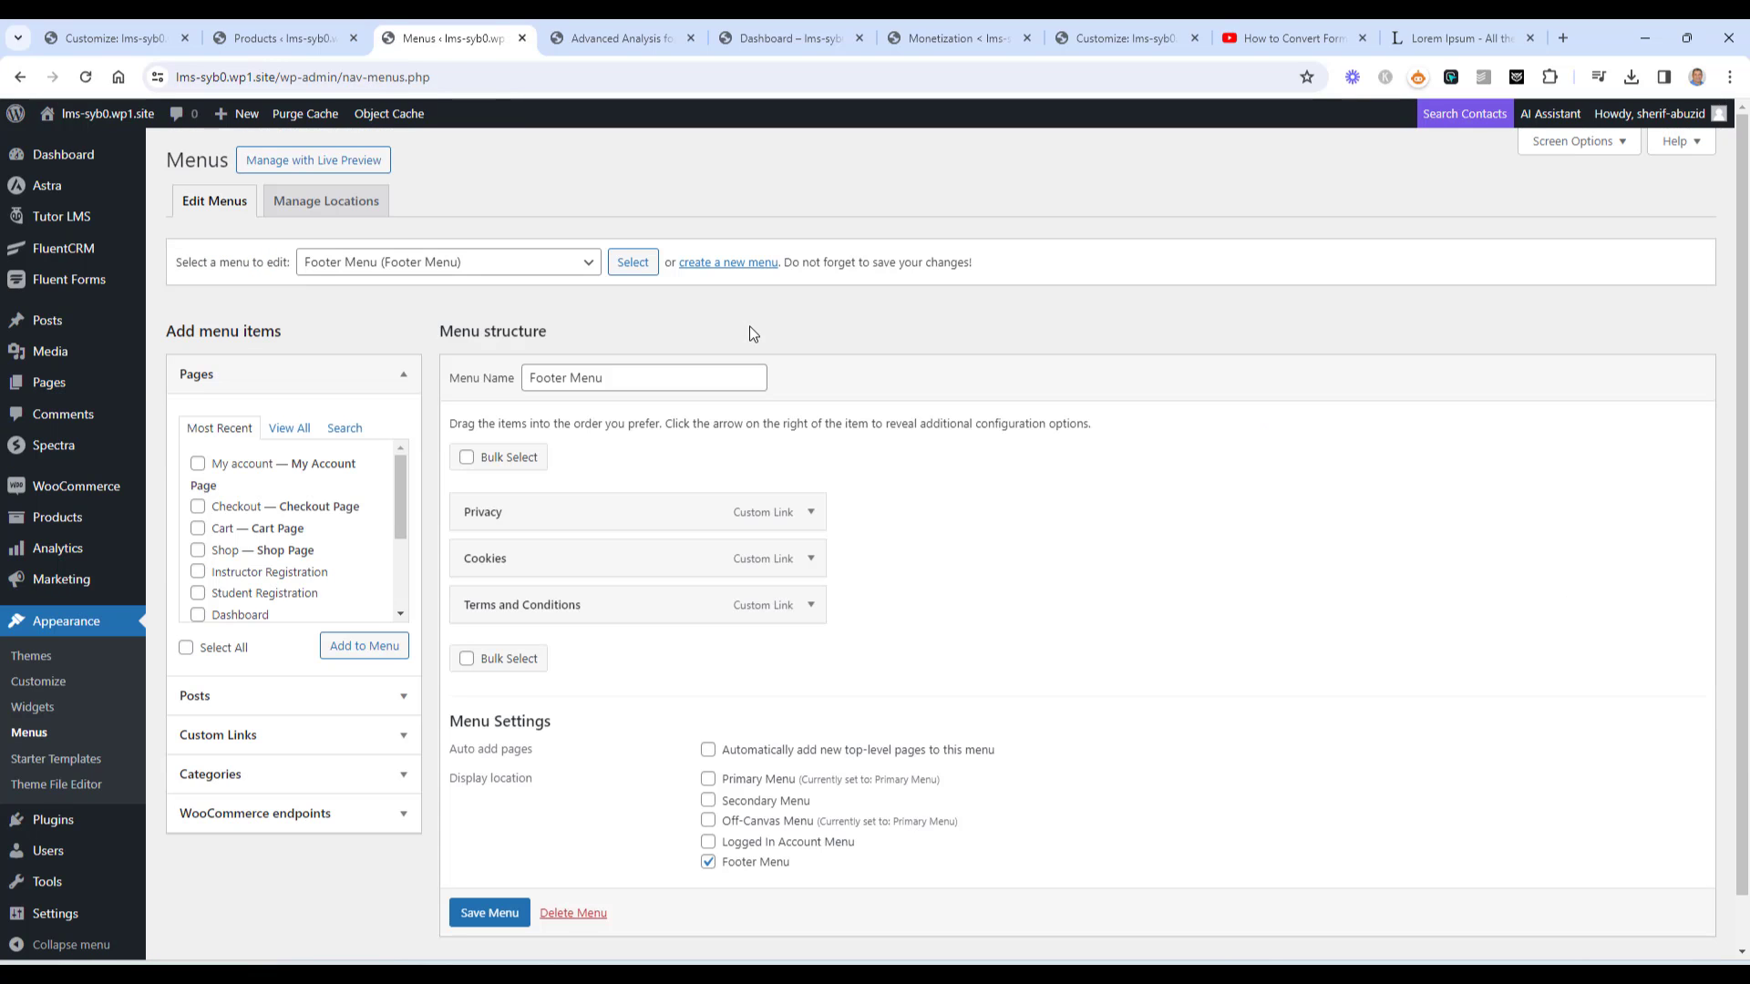
click(515, 274)
click(500, 298)
click(633, 263)
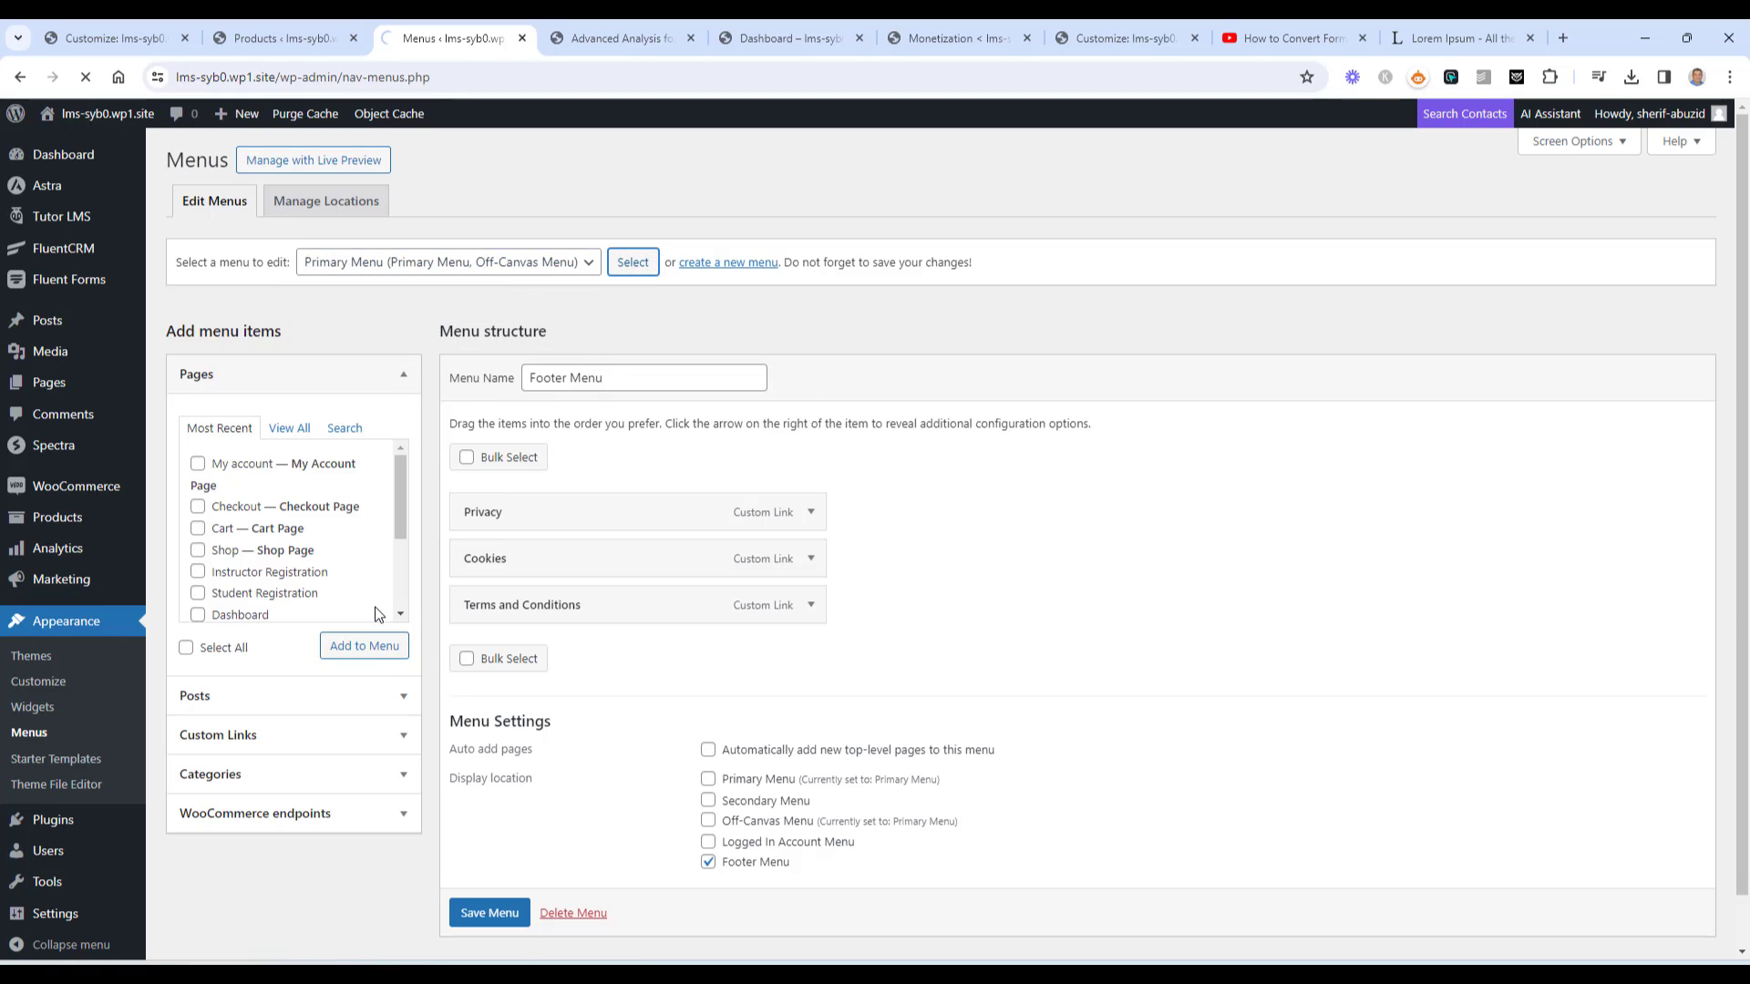
click(260, 616)
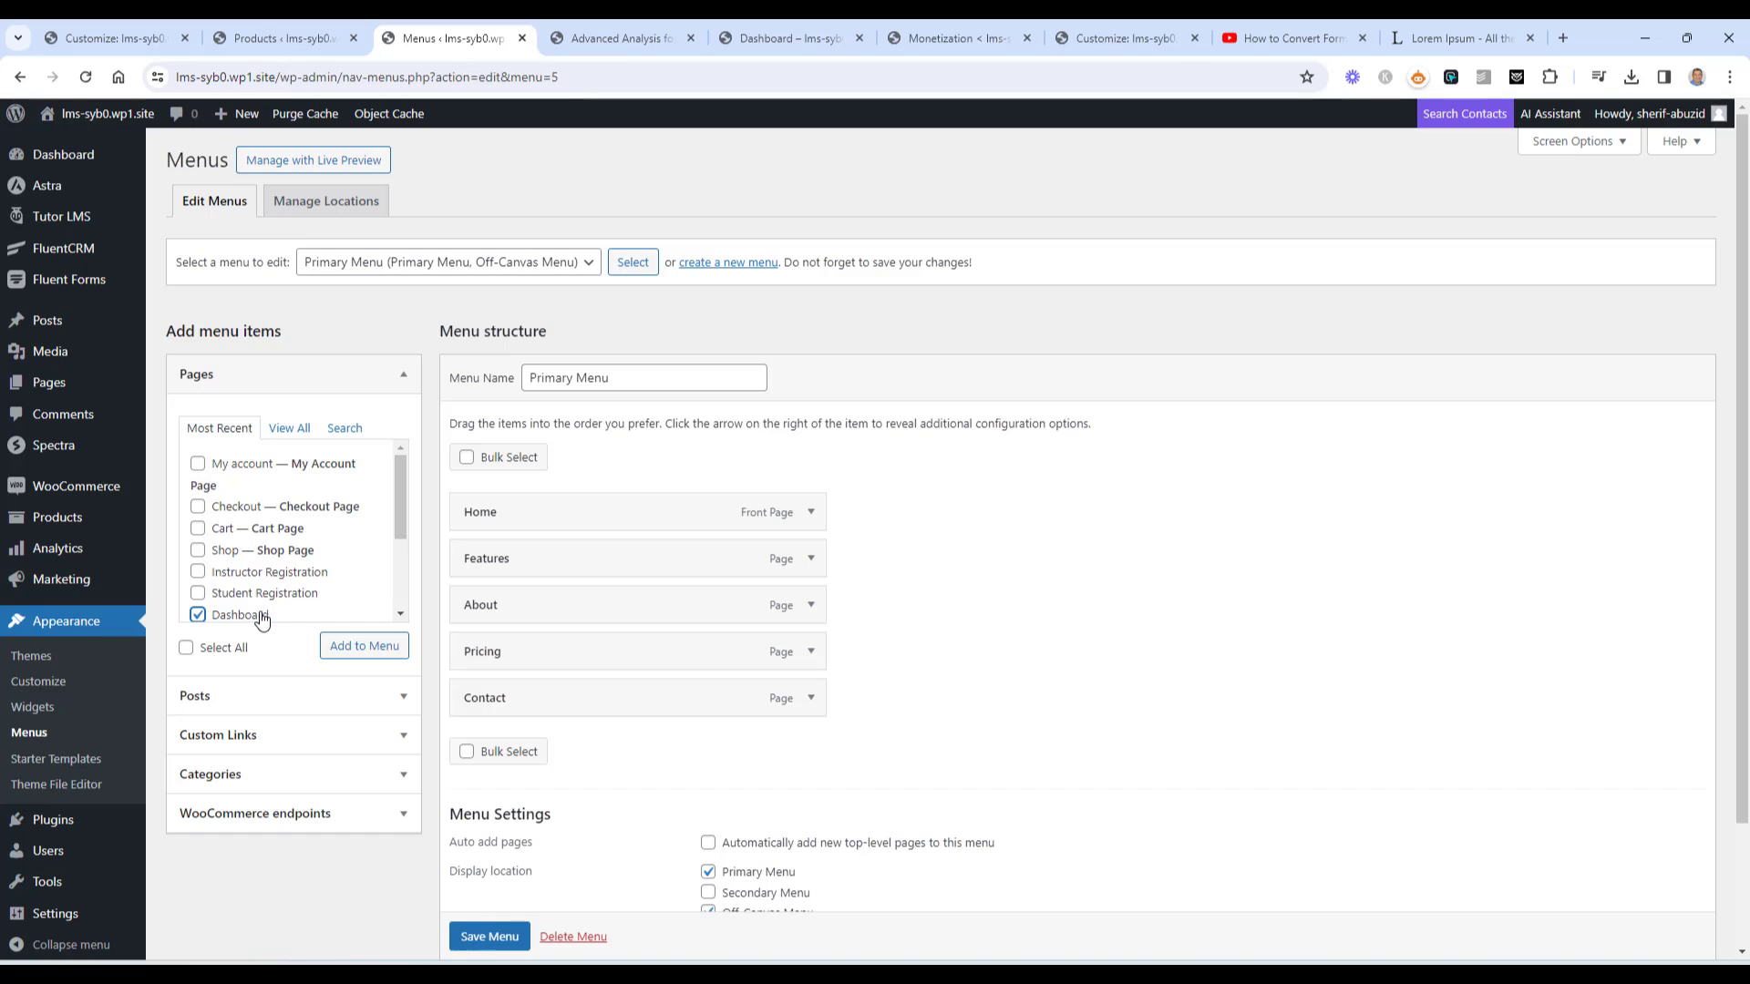
click(341, 651)
Move the Dashboard item between Features and About and save the Primary Menu
drag(583, 732, 594, 602)
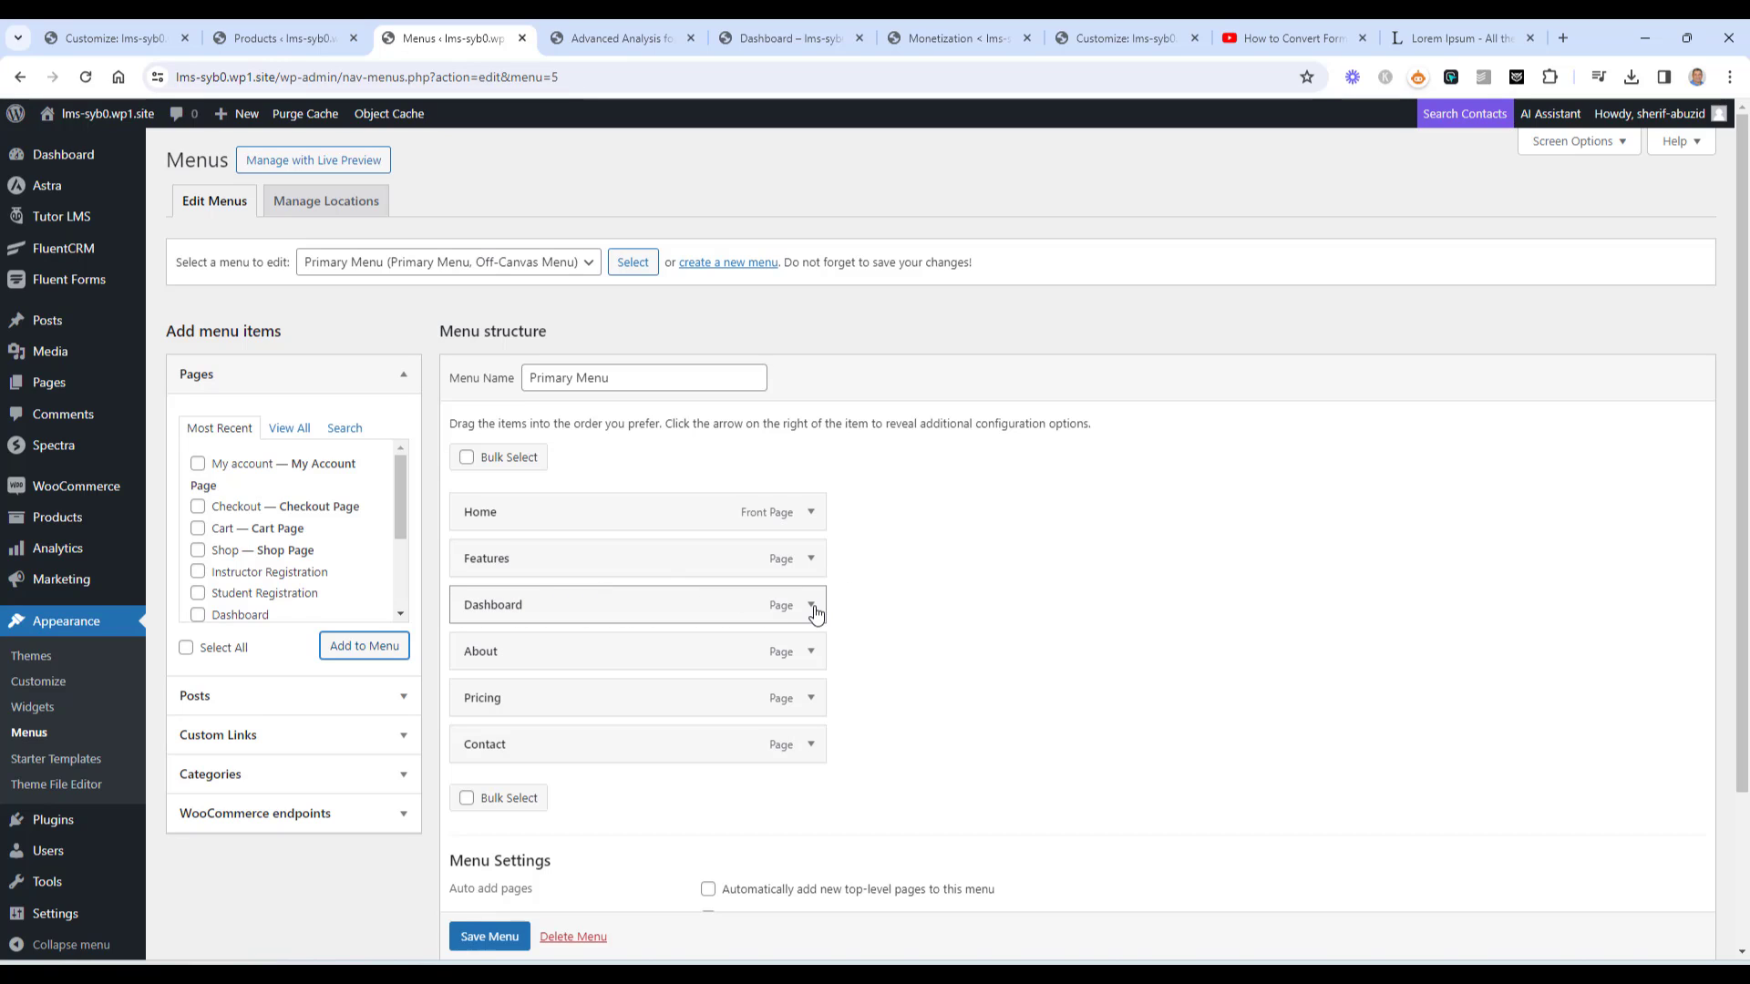
click(811, 605)
click(815, 610)
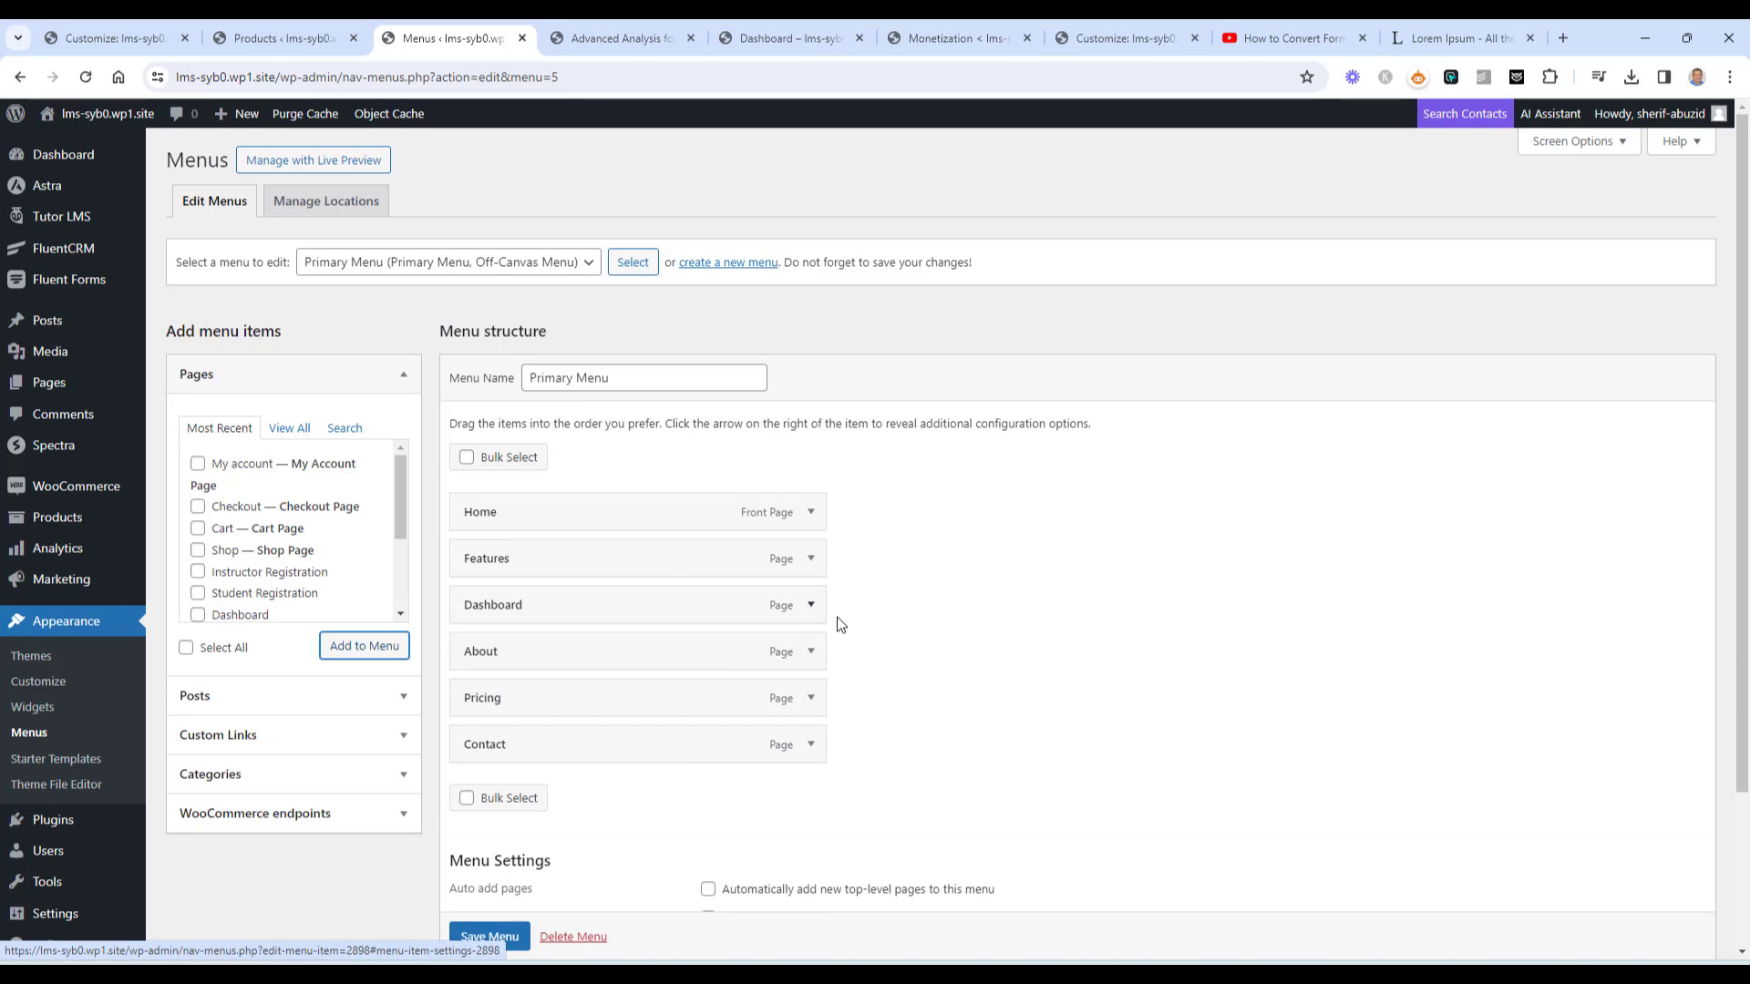
click(495, 937)
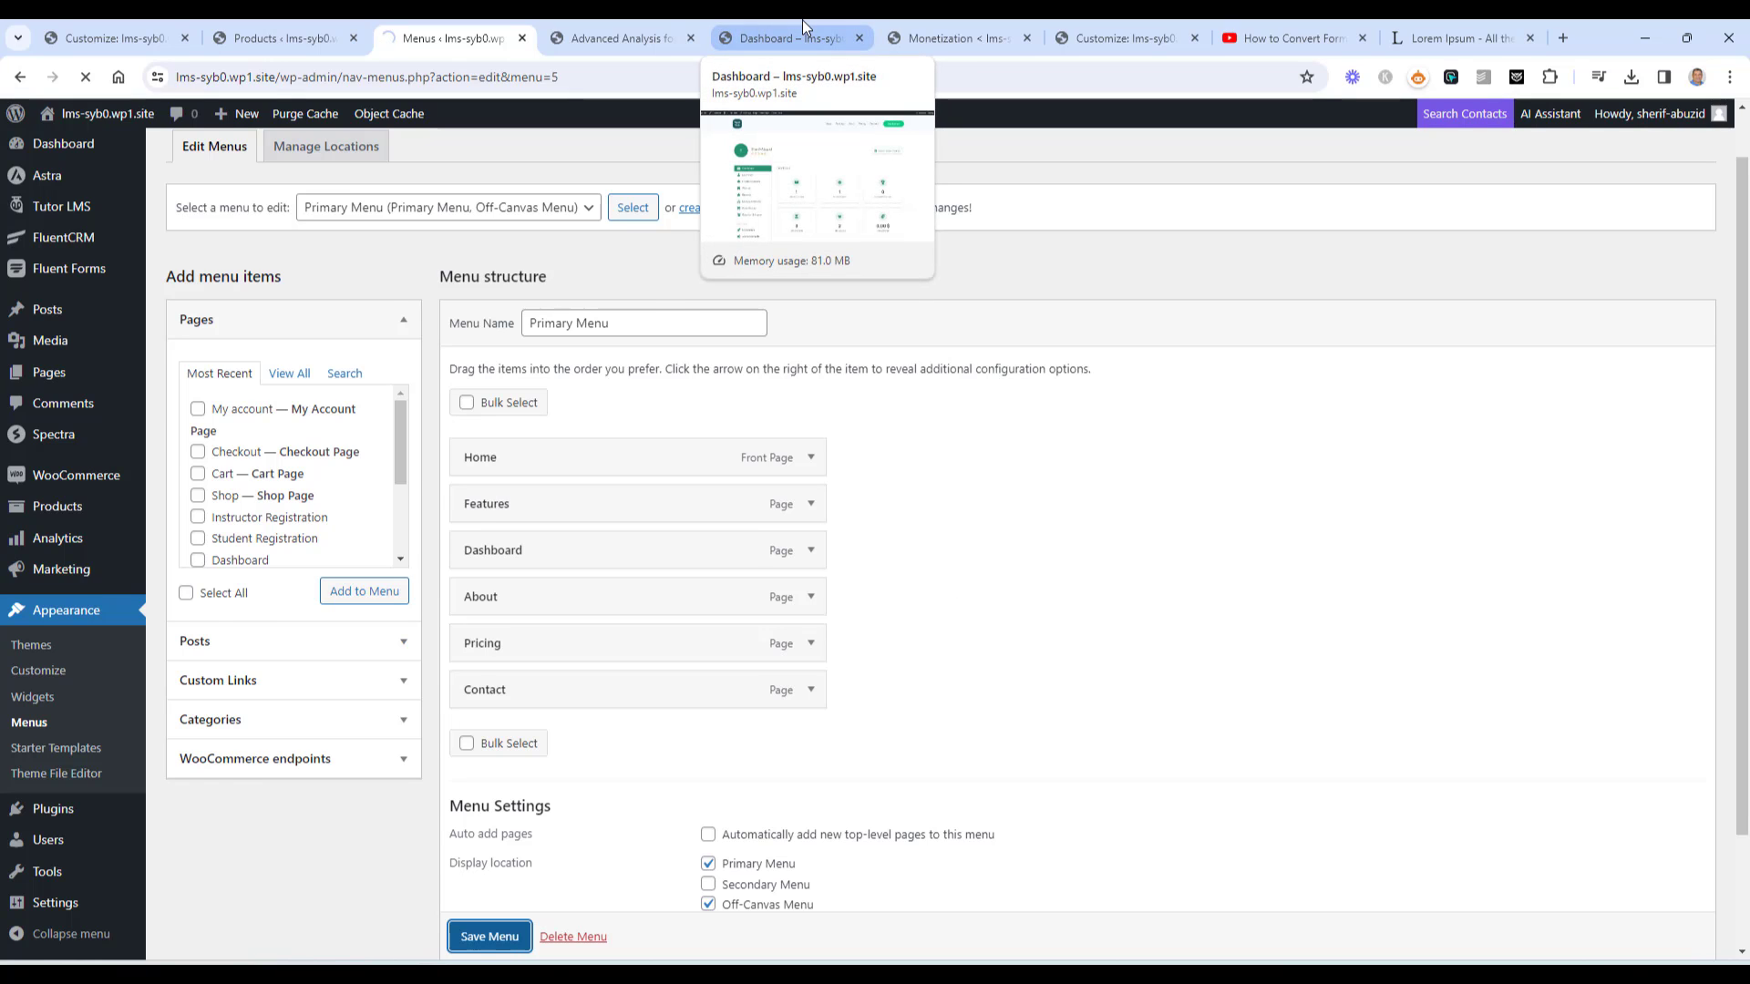
Open the live site in a new tab via Visit Site
right_click(78, 152)
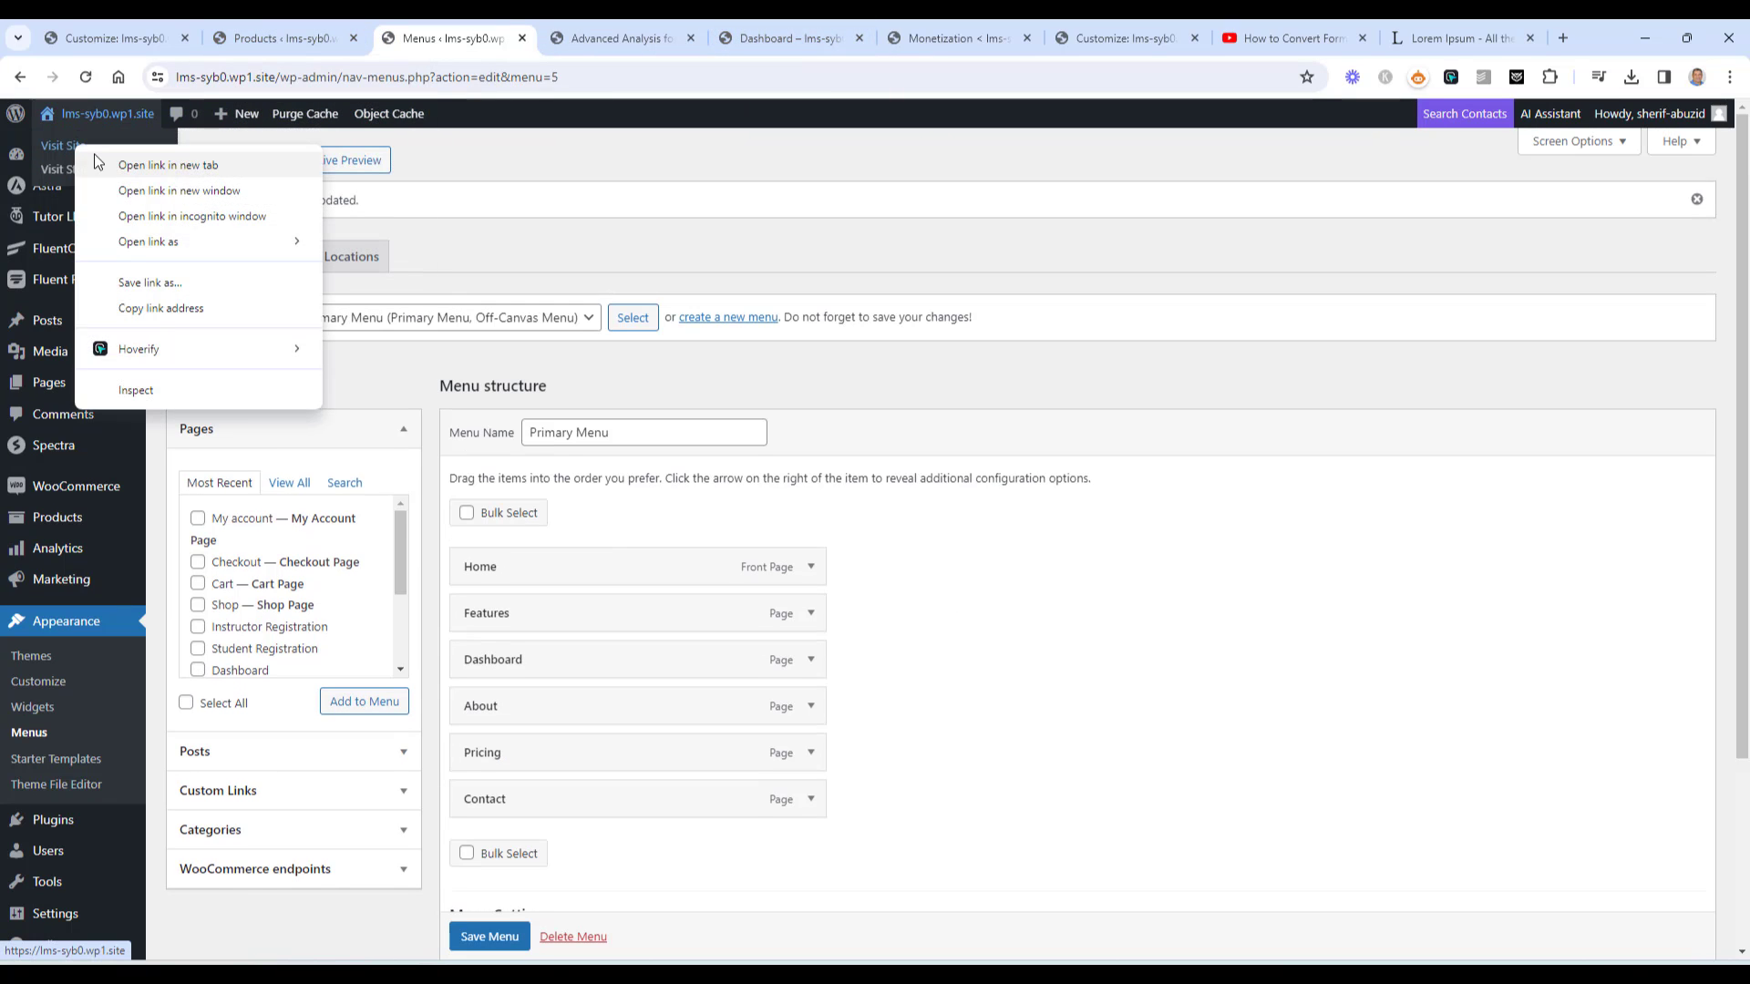
click(127, 164)
click(848, 37)
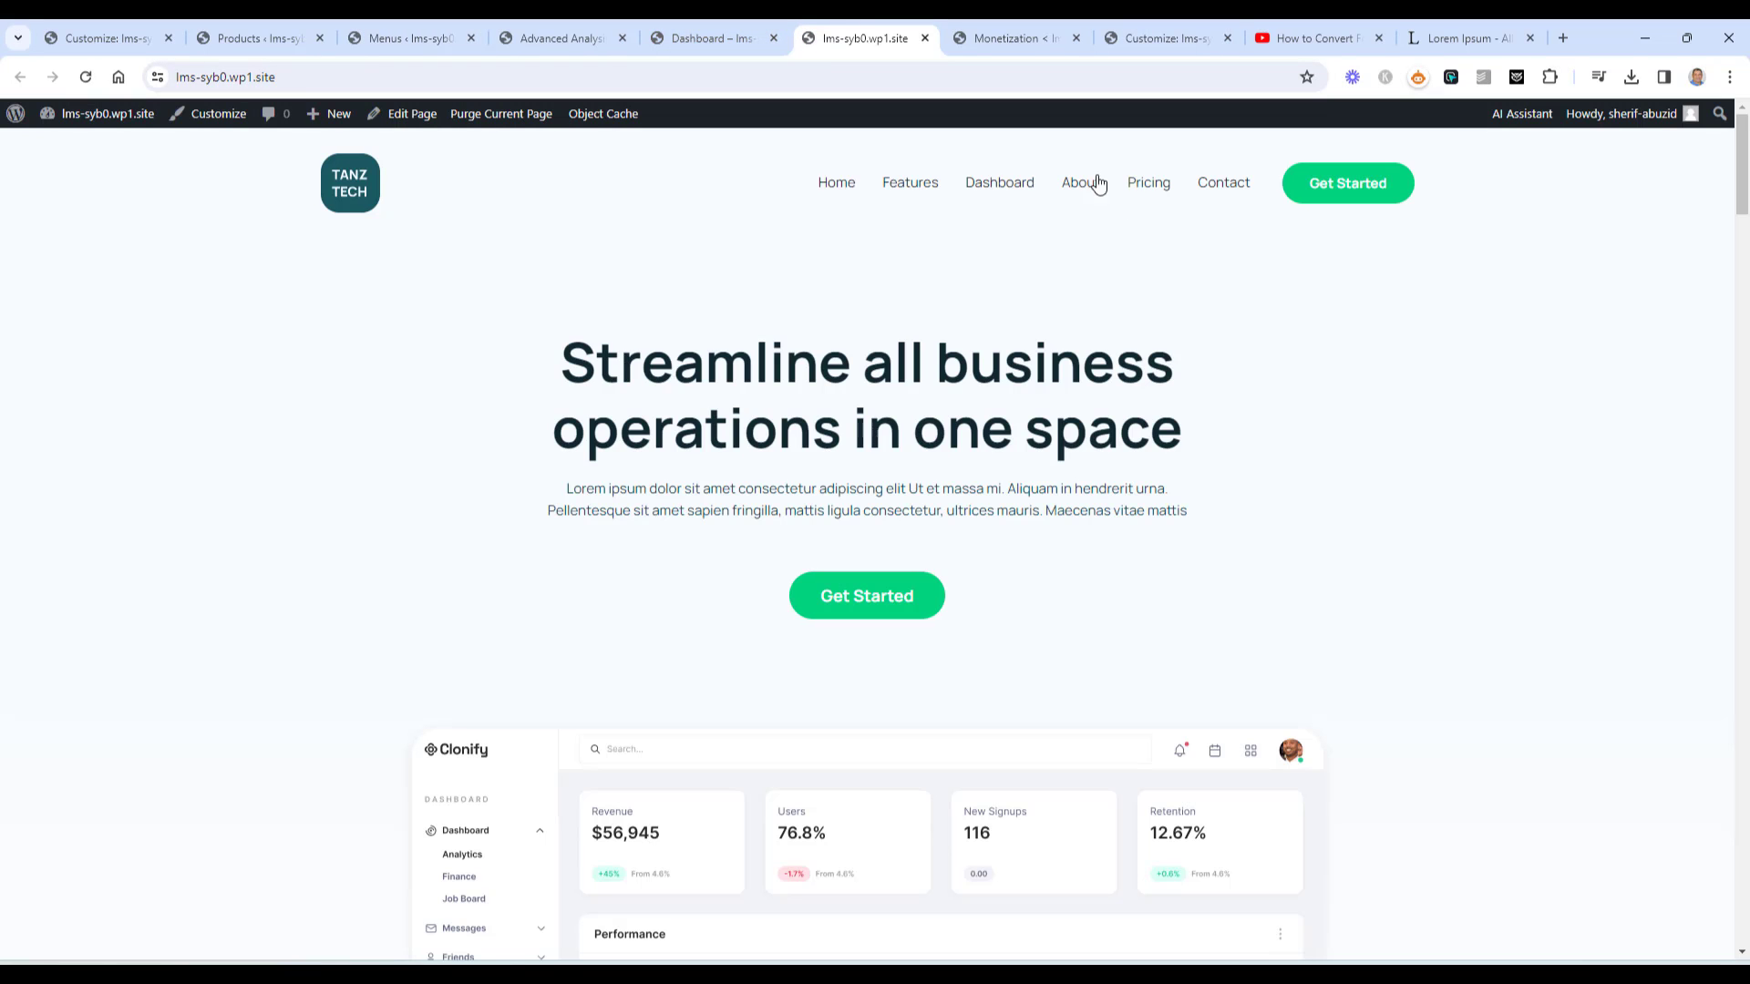
Open Dashboard from the site menu, then take the incognito window back to the Advanced Analysis for Accountants course page
click(1007, 183)
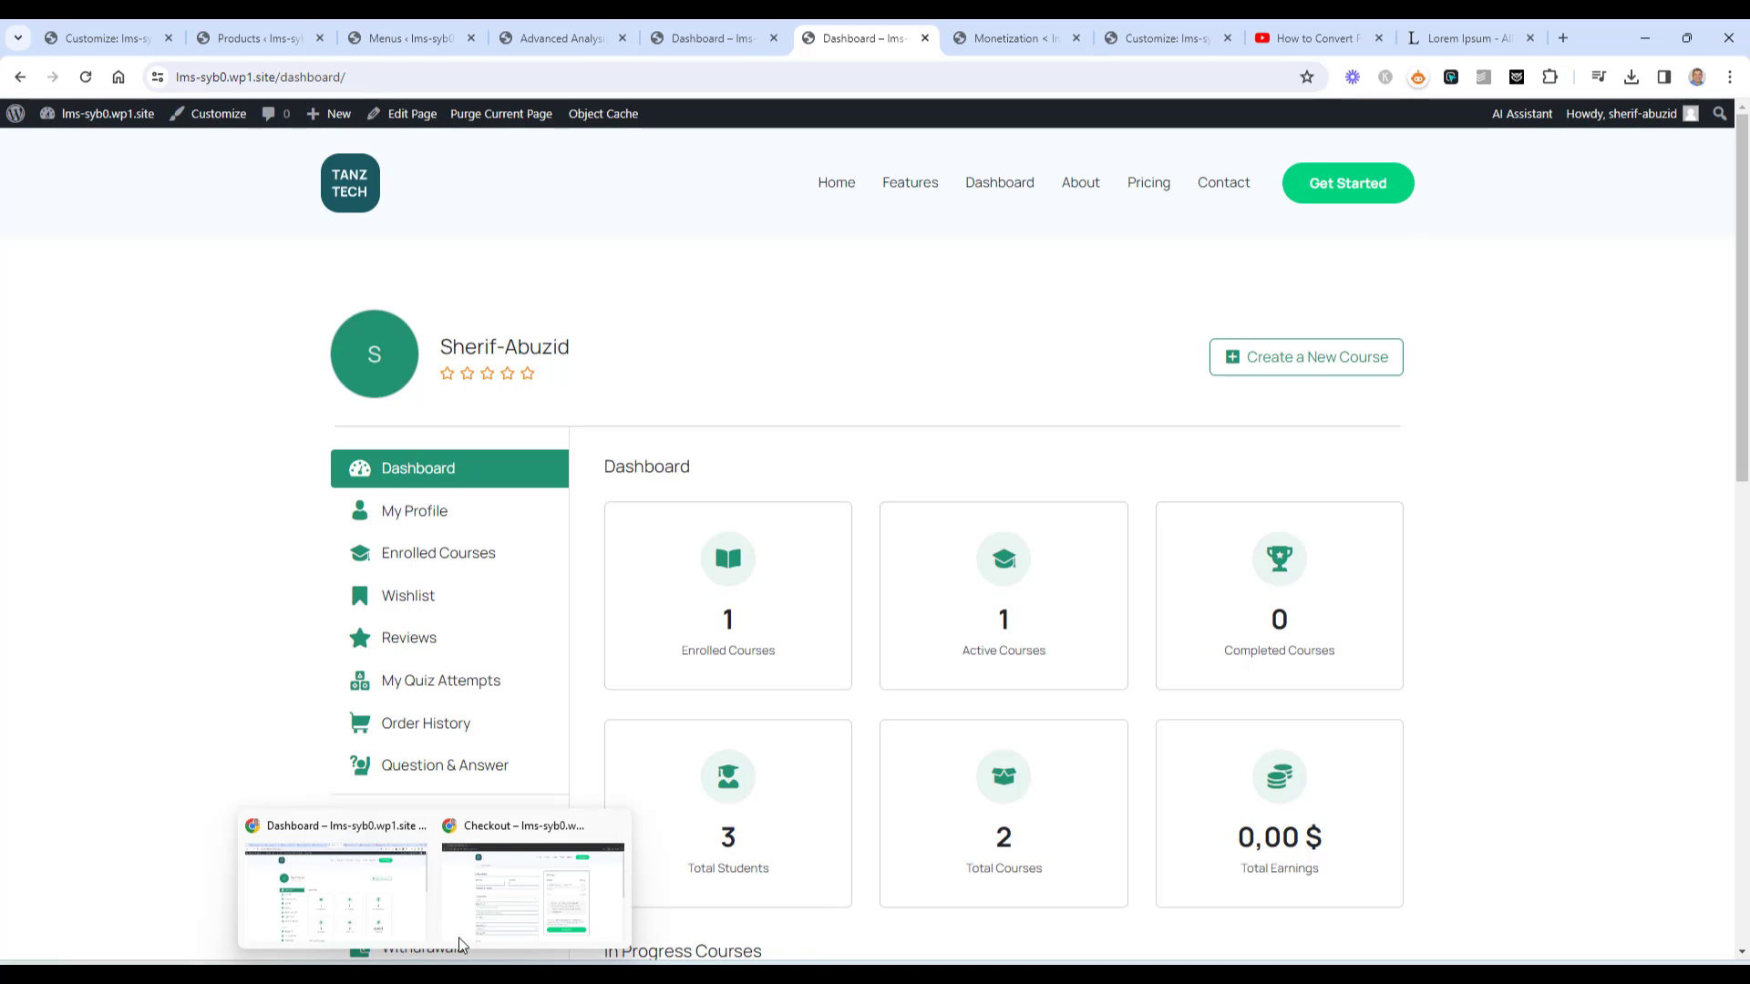
click(521, 898)
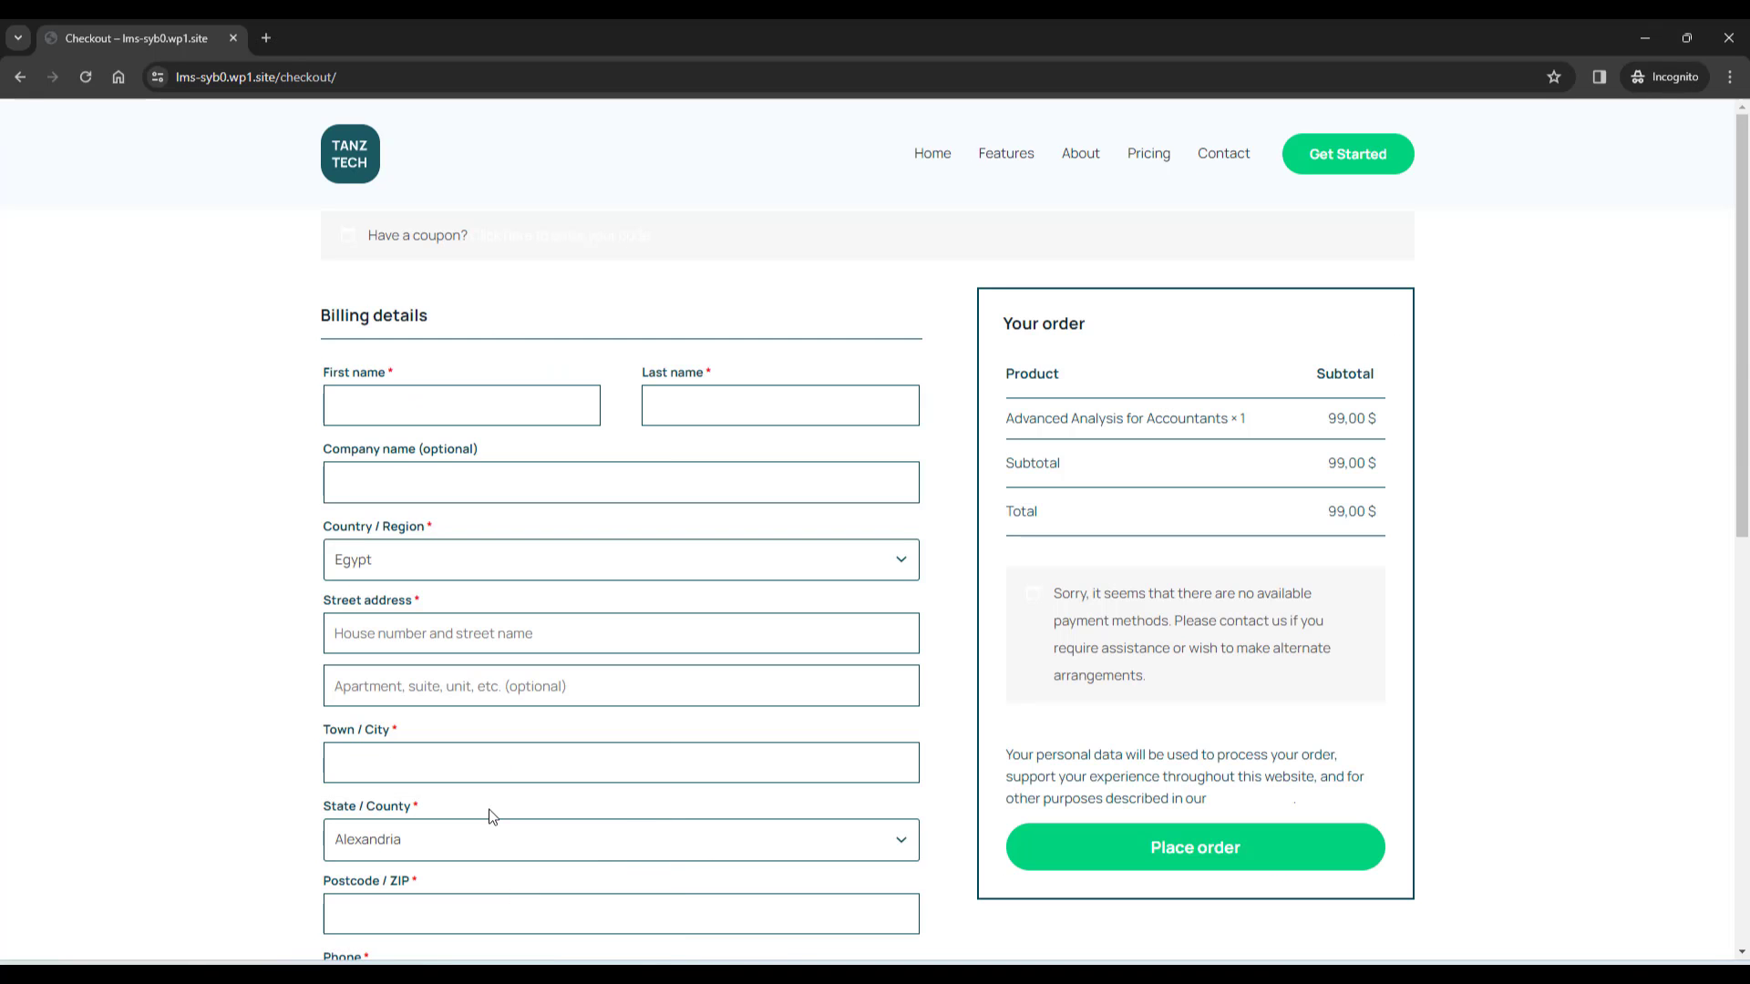
click(18, 78)
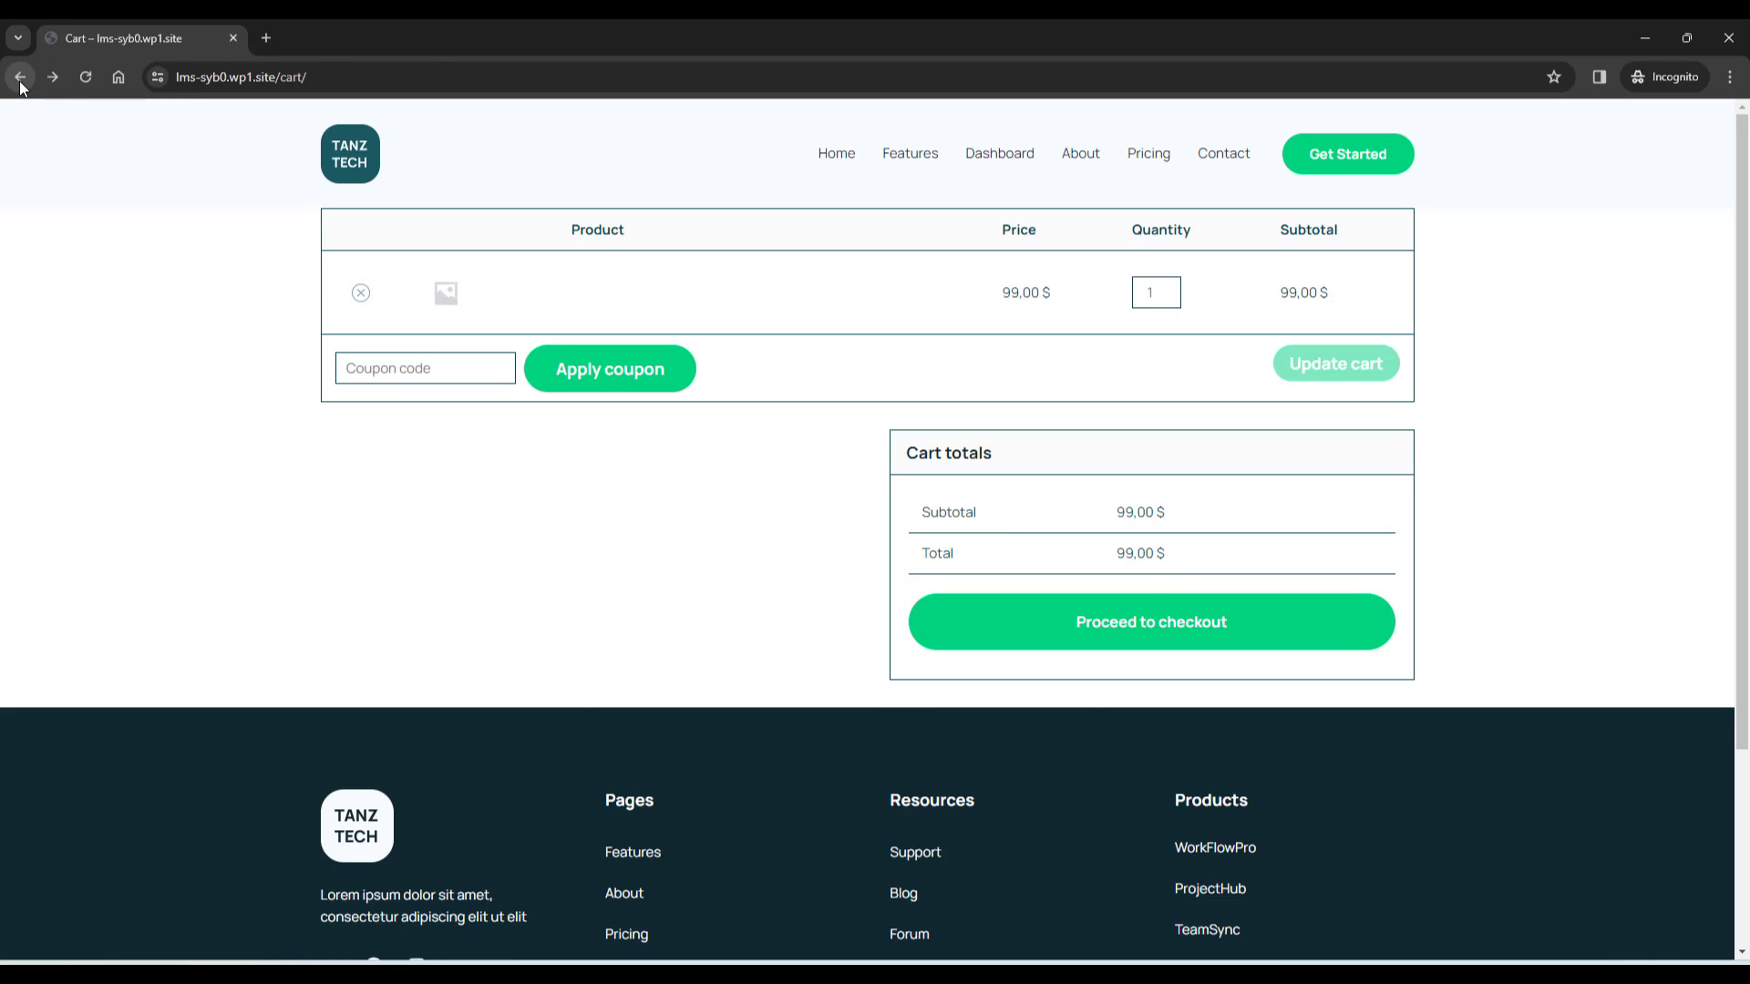
click(20, 78)
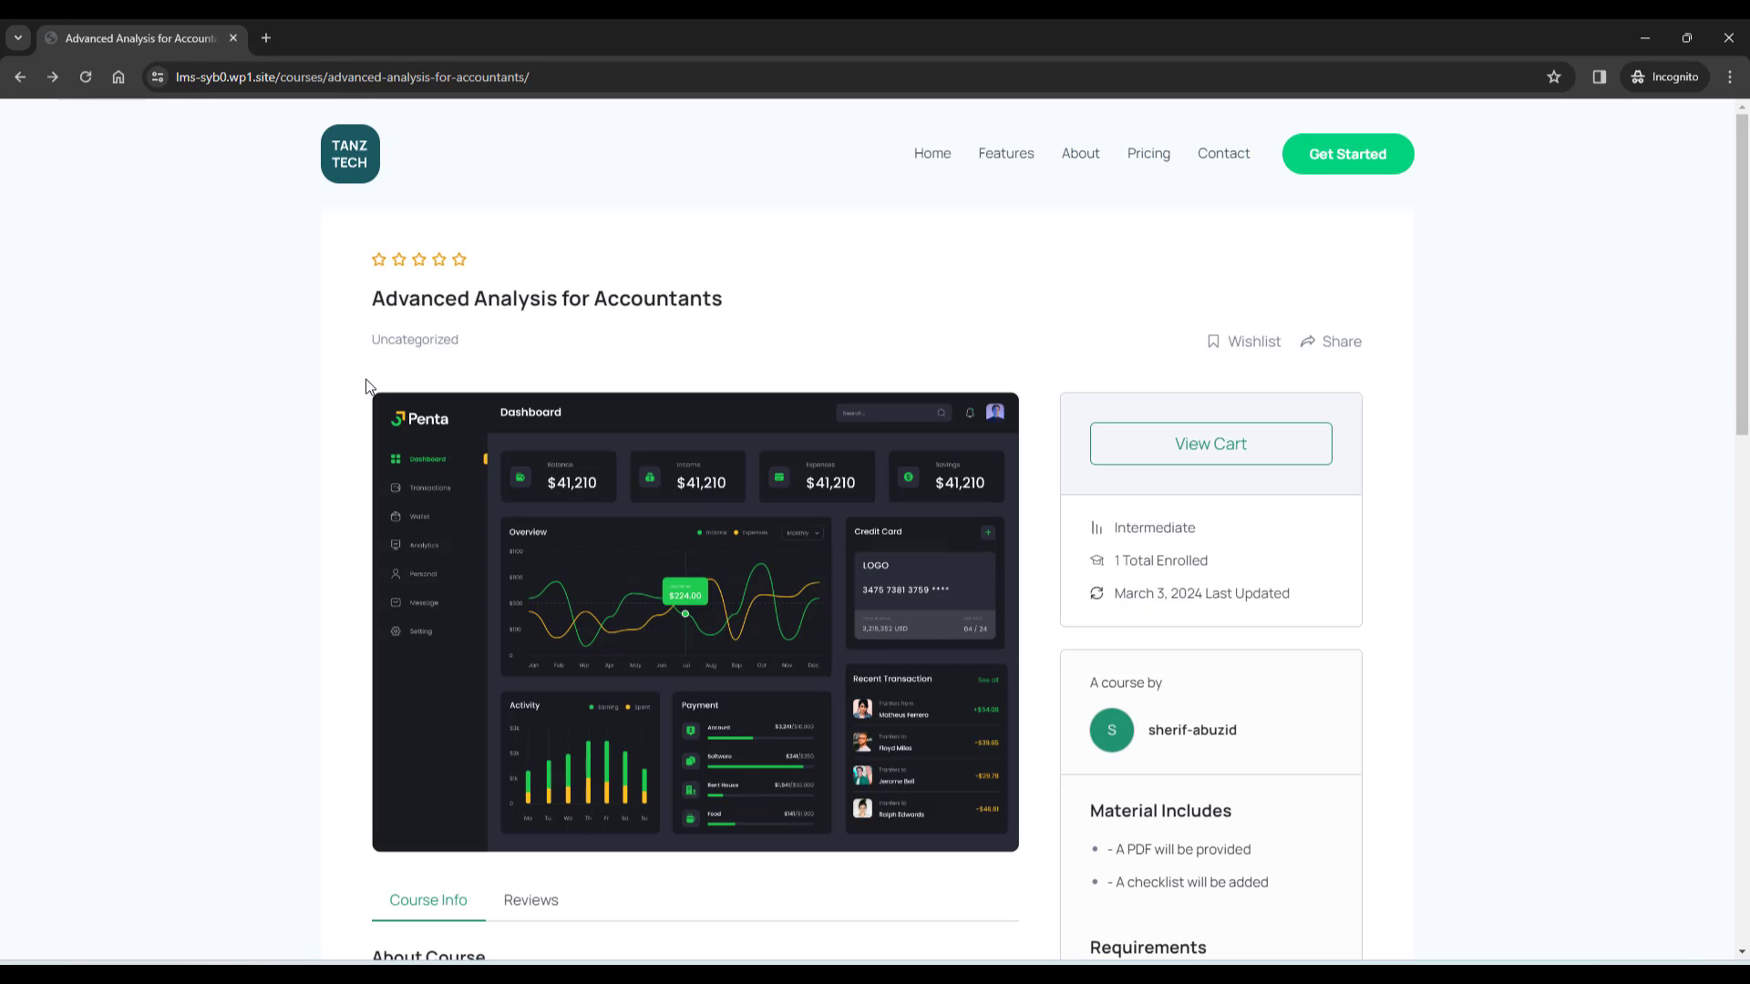